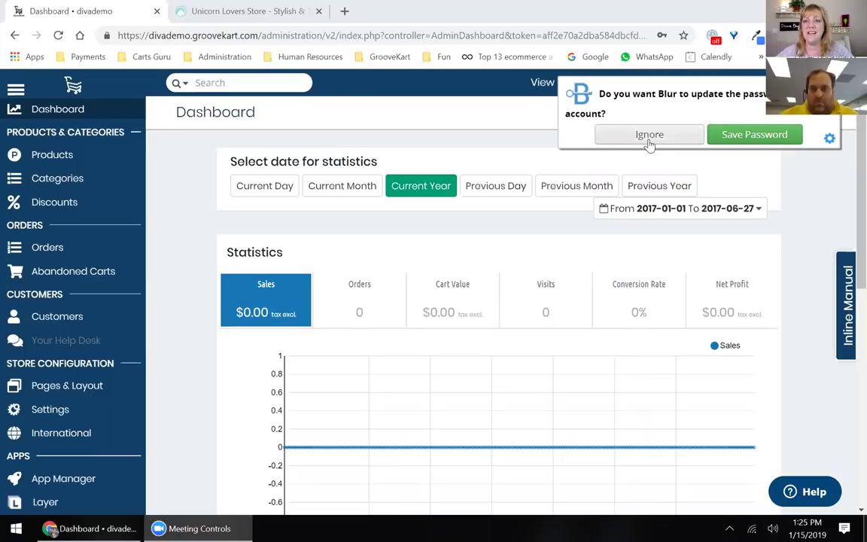
Step: Dismiss the Blur password-update prompt and switch to the Unicorn Lovers store tab
left_click(649, 141)
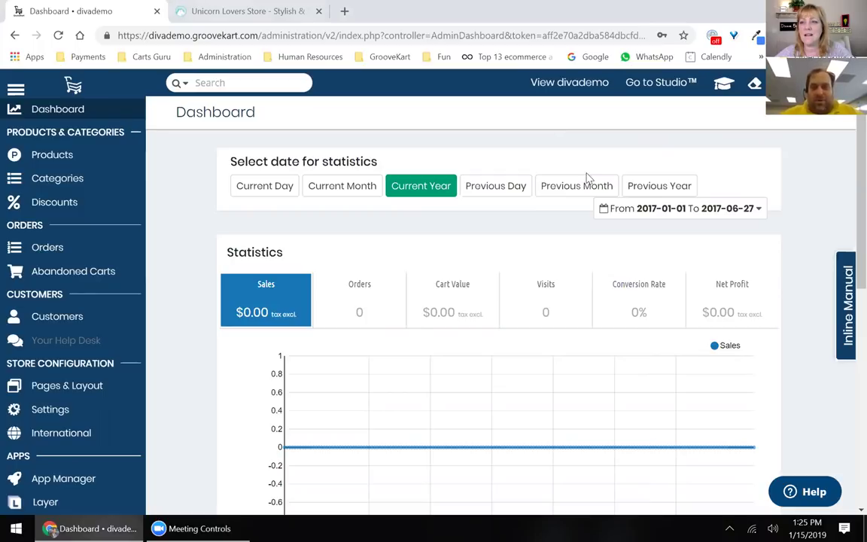
key("ctrl+Tab")
Step: Close the 10% OFF pop-up and scroll through the Unicorn Lovers store's product sections
key("Escape")
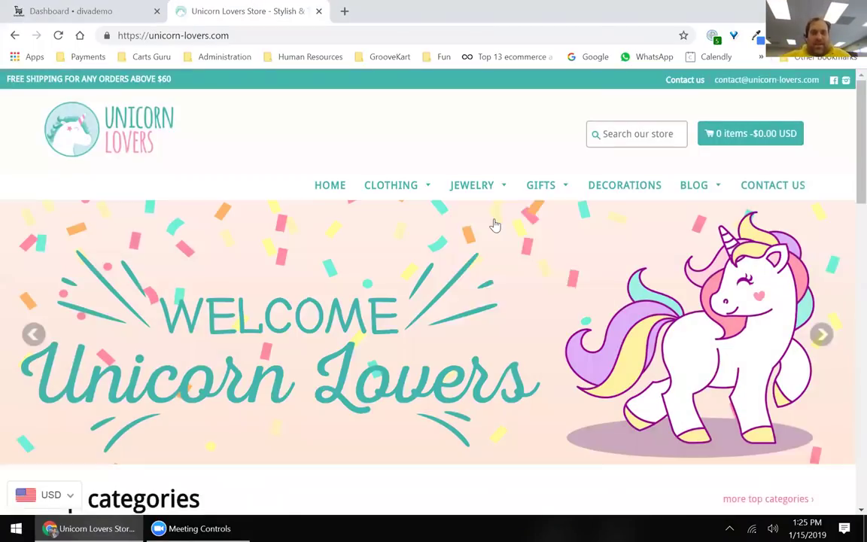
scroll(495, 225, "down", 4)
scroll(496, 225, "up", 4)
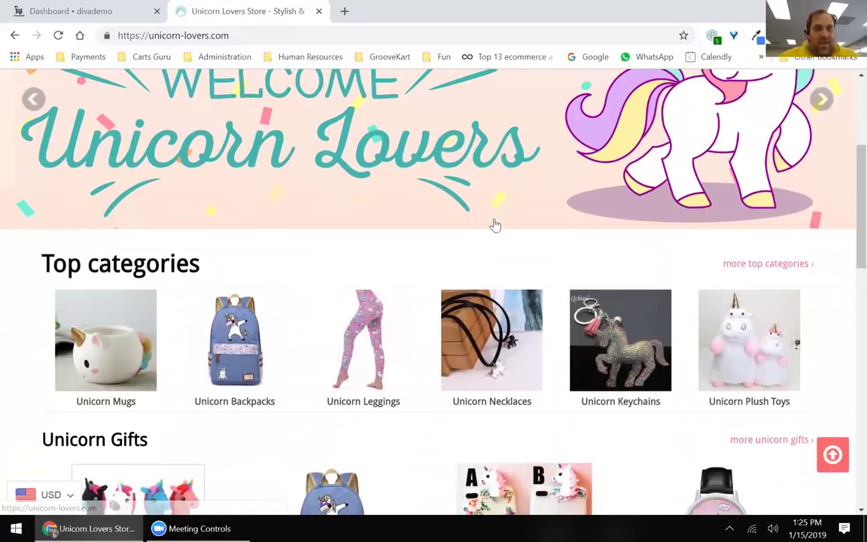
scroll(495, 224, "down", 5)
scroll(495, 225, "down", 2)
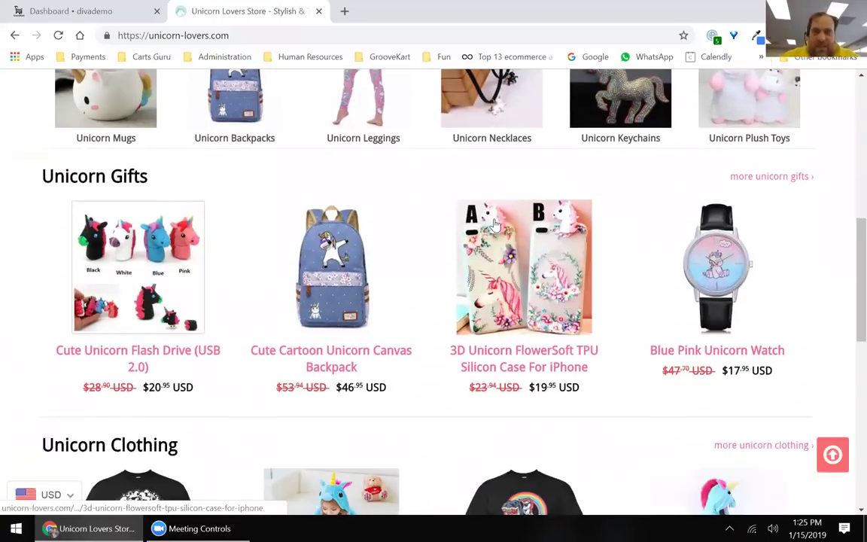
scroll(496, 224, "up", 1)
scroll(495, 224, "down", 3)
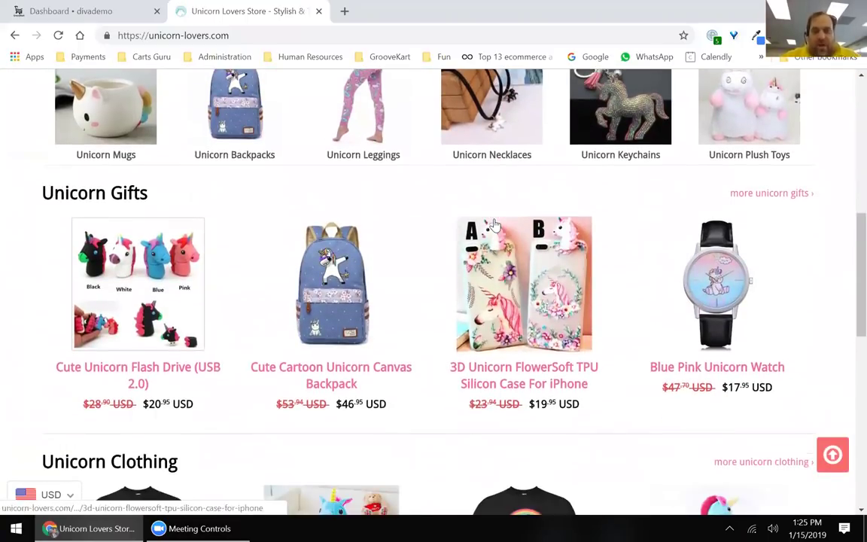
scroll(495, 220, "down", 4)
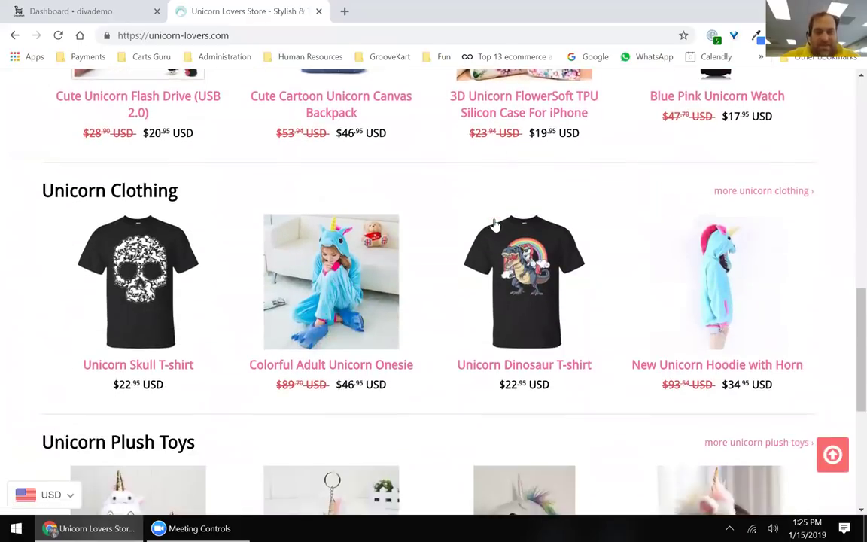
scroll(495, 224, "down", 1)
scroll(495, 224, "up", 15)
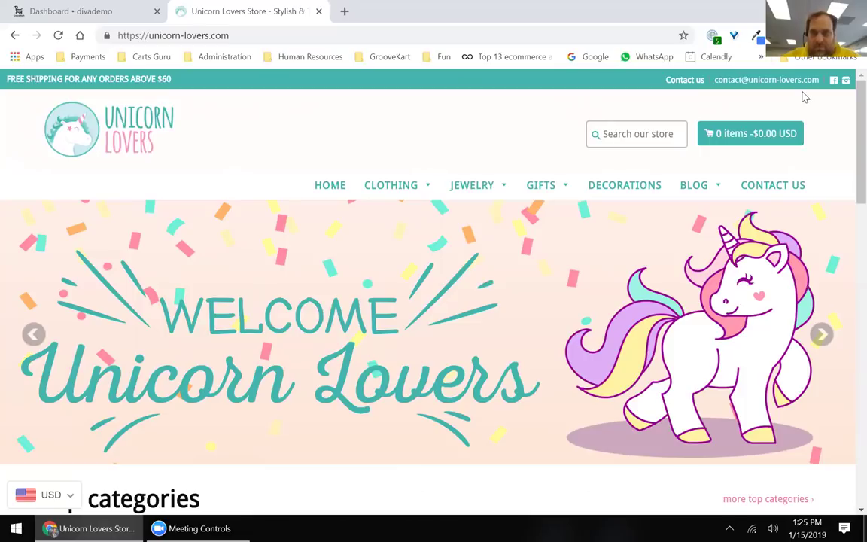
Step: Recheck the store page, then go to the GrooveKart dashboard's Settings
left_click(115, 9)
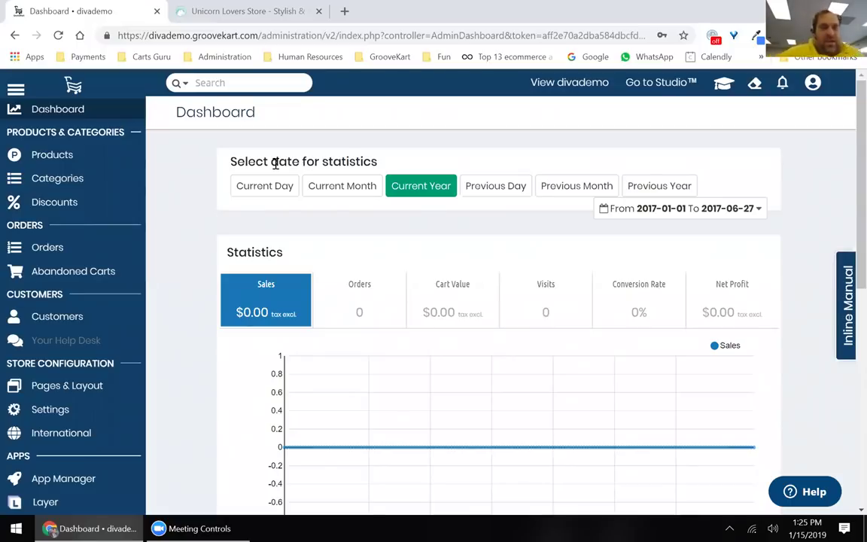
left_click(241, 10)
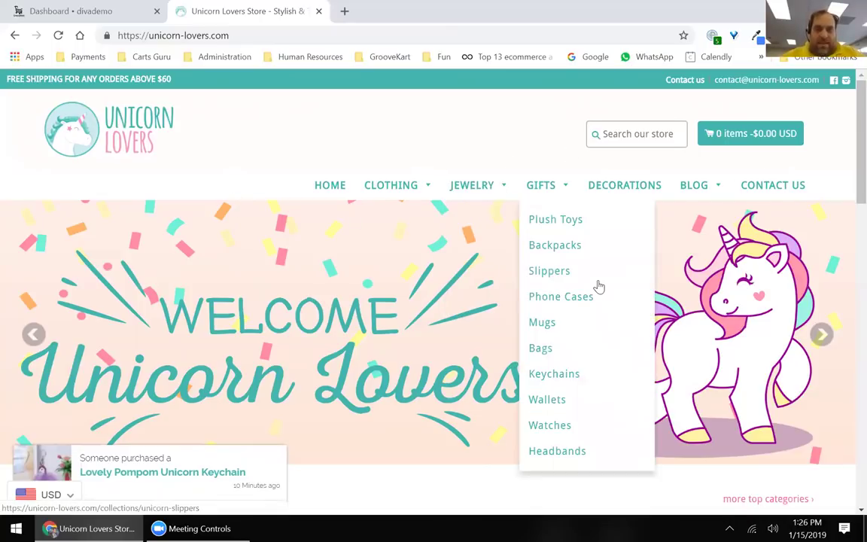
scroll(600, 286, "down", 3)
scroll(600, 286, "down", 5)
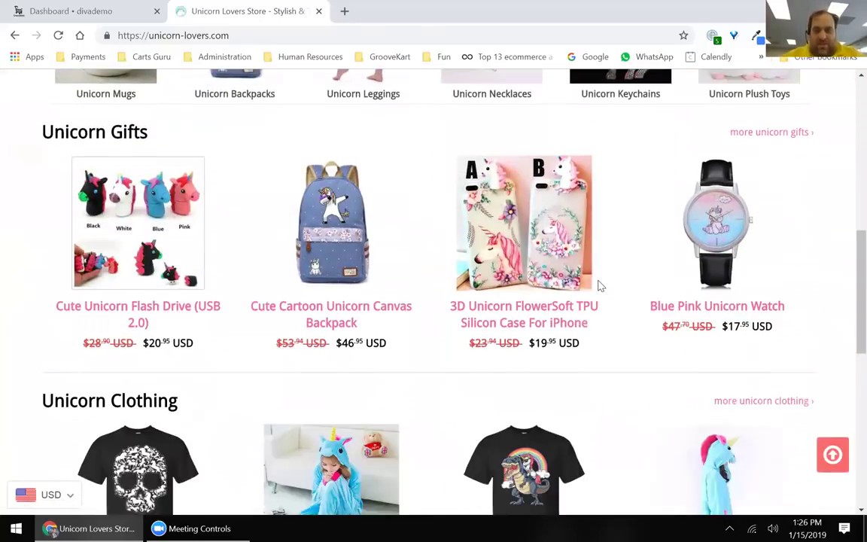
scroll(600, 286, "up", 8)
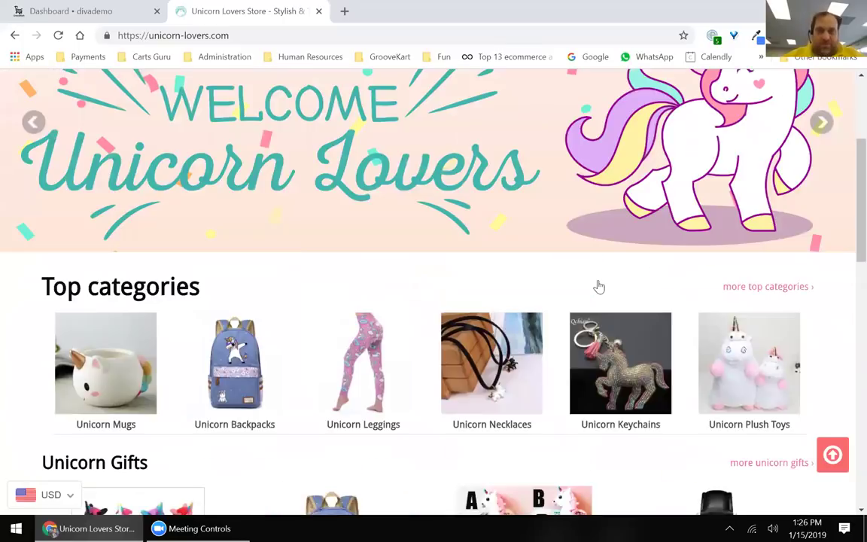
left_click(62, 9)
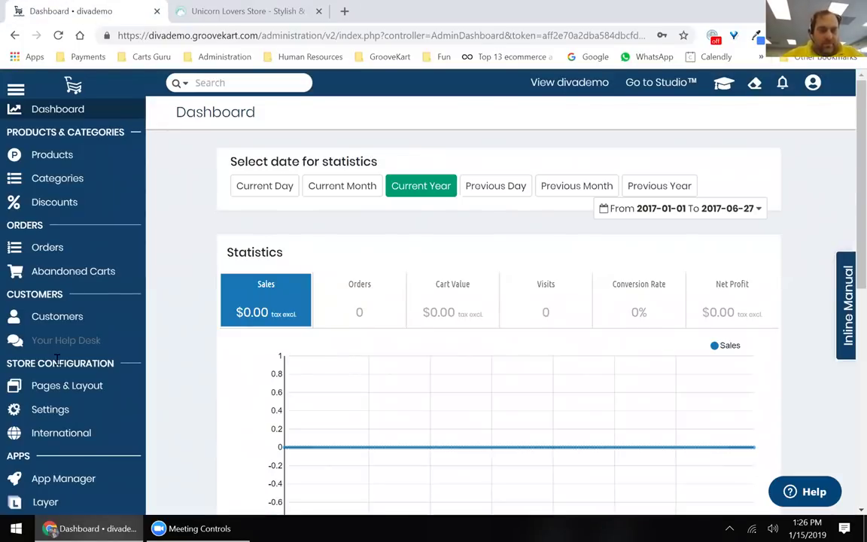
left_click(76, 414)
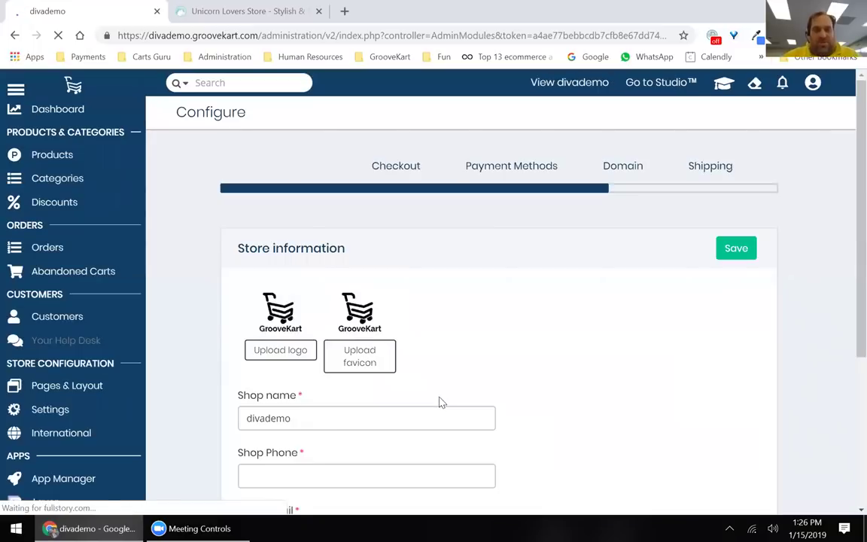
Step: Bring up the Store information panel on the Configure page, then switch to the Unicorn Lovers store
left_click(106, 157)
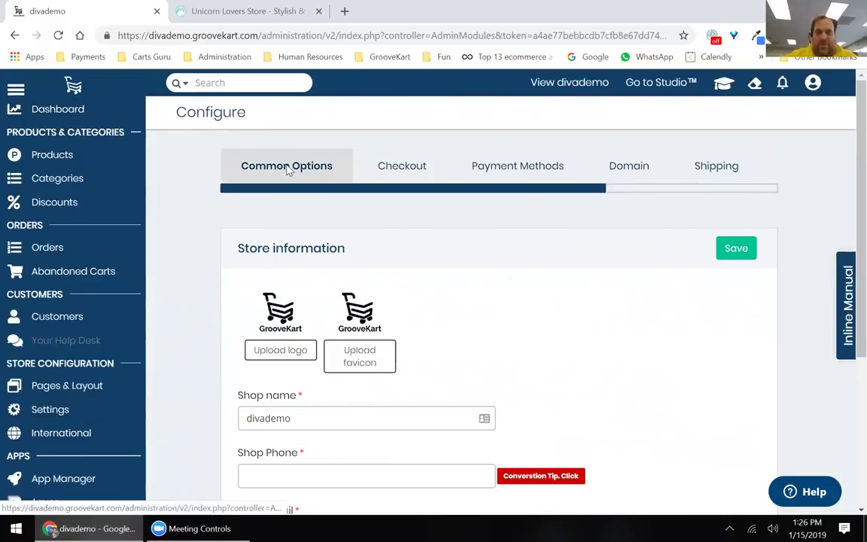
scroll(418, 209, "down", 1)
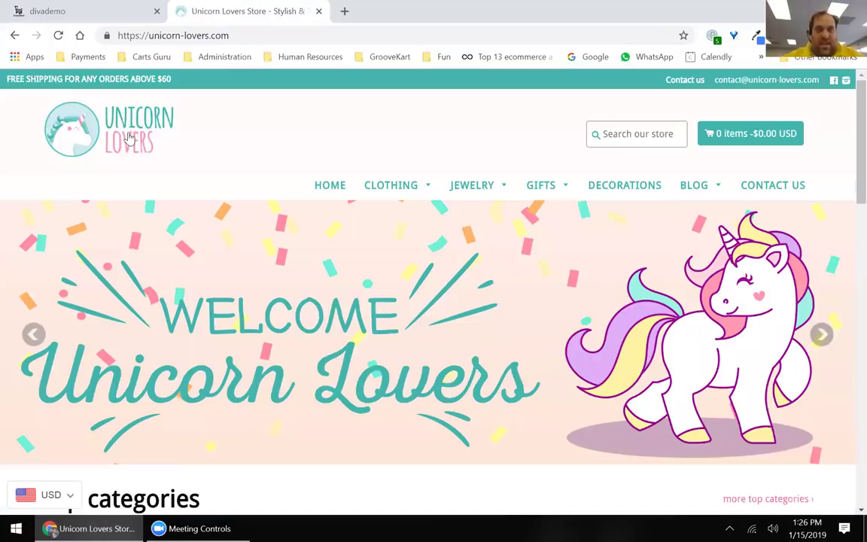
left_click(199, 11)
Step: Download the Unicorn Lovers header logo into the Logo folder as logo (1).png
right_click(106, 134)
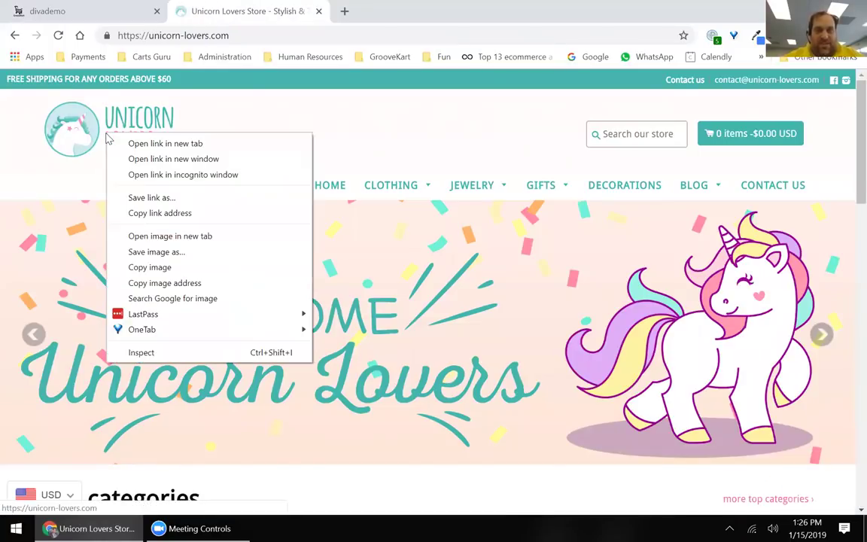
left_click(155, 252)
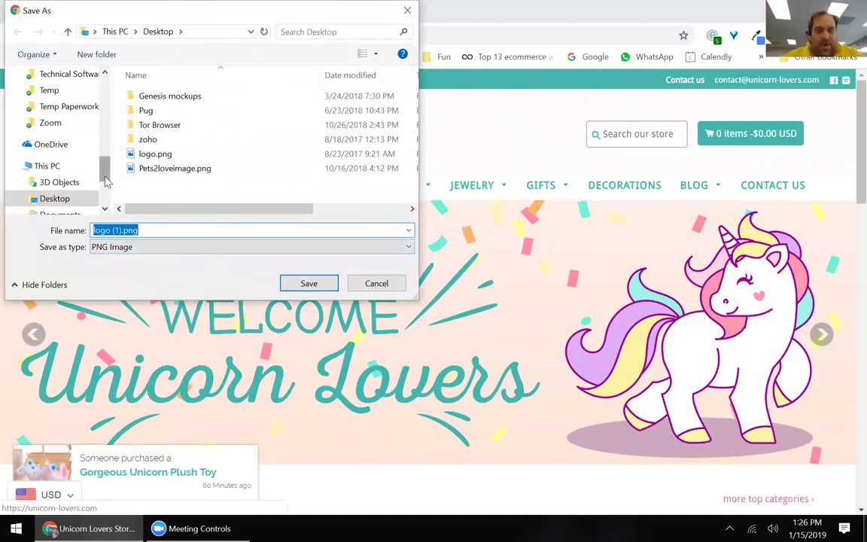
scroll(106, 188, "down", 3)
scroll(106, 189, "up", 1)
scroll(107, 188, "up", 7)
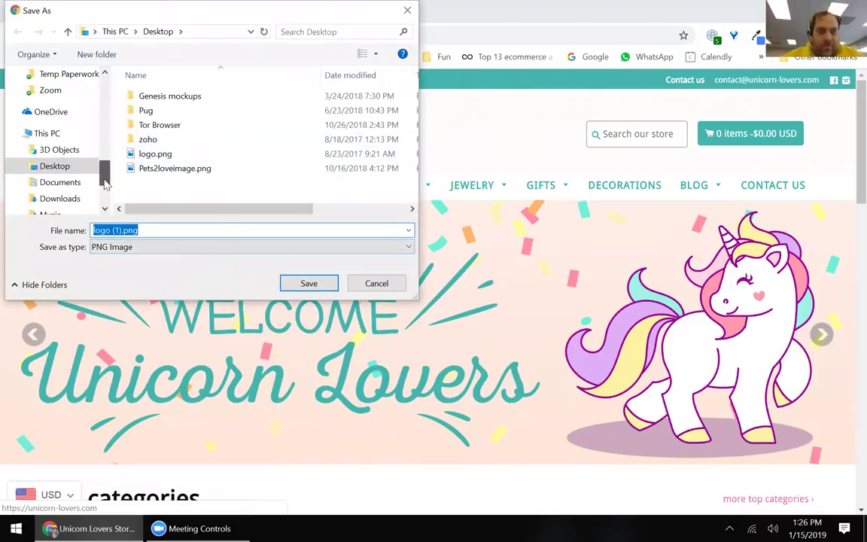
scroll(109, 98, "up", 1)
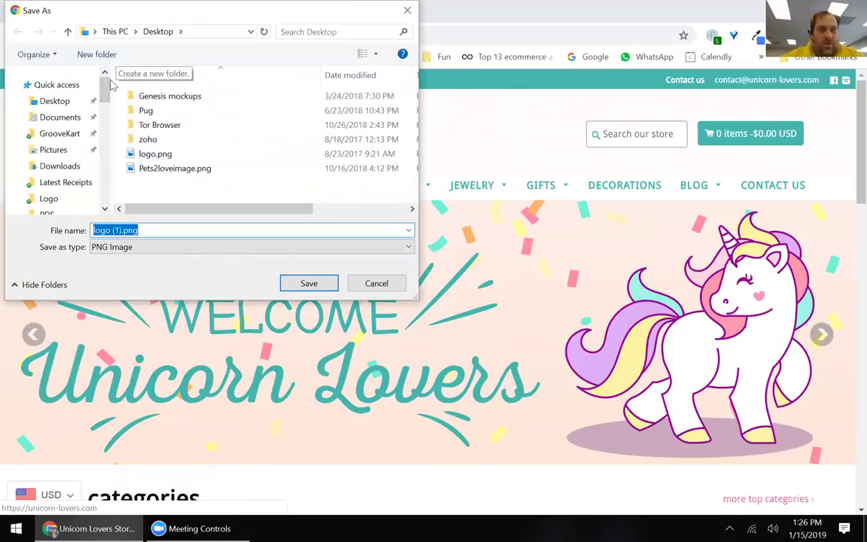
scroll(108, 94, "down", 1)
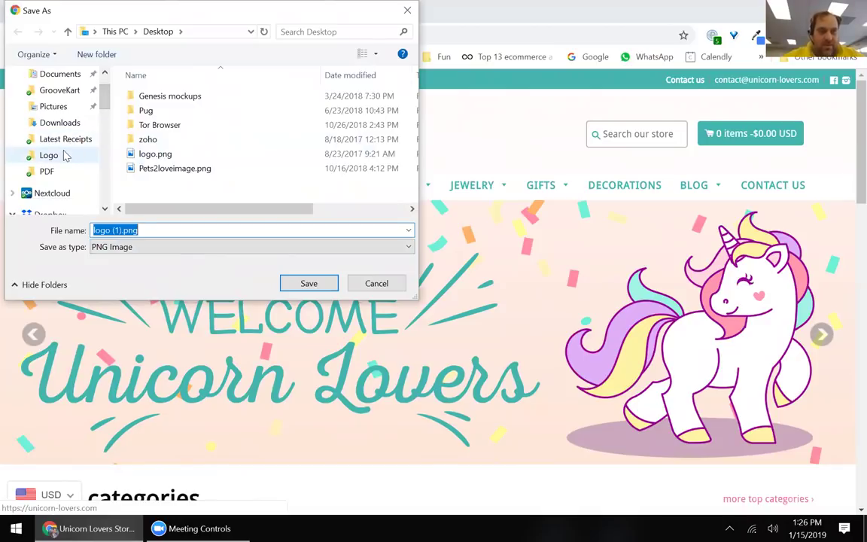
left_click(49, 155)
left_click(306, 286)
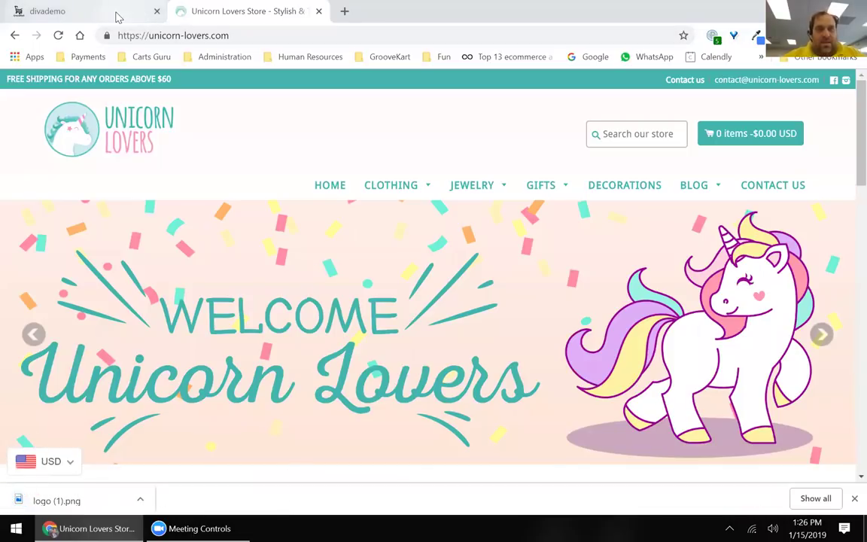
left_click(117, 15)
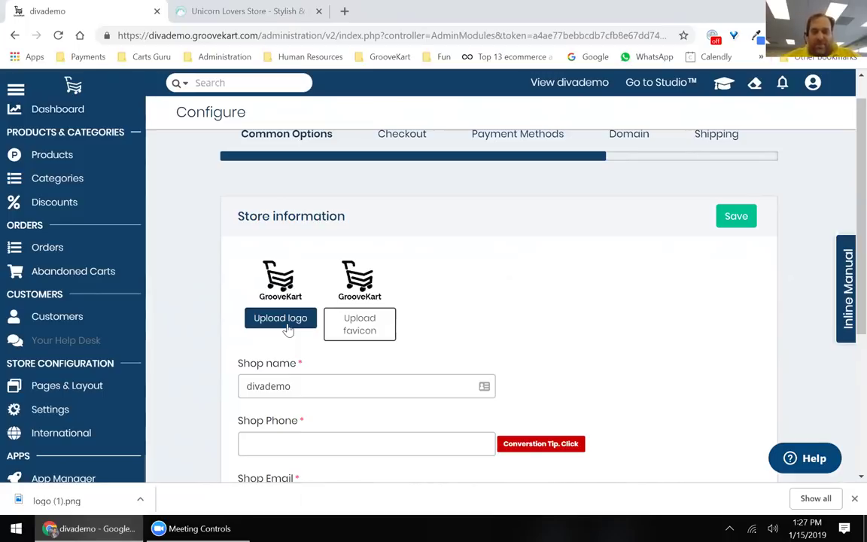
Step: Choose logo (1).png from the Logo folder as the upload for the store logo
left_click(288, 328)
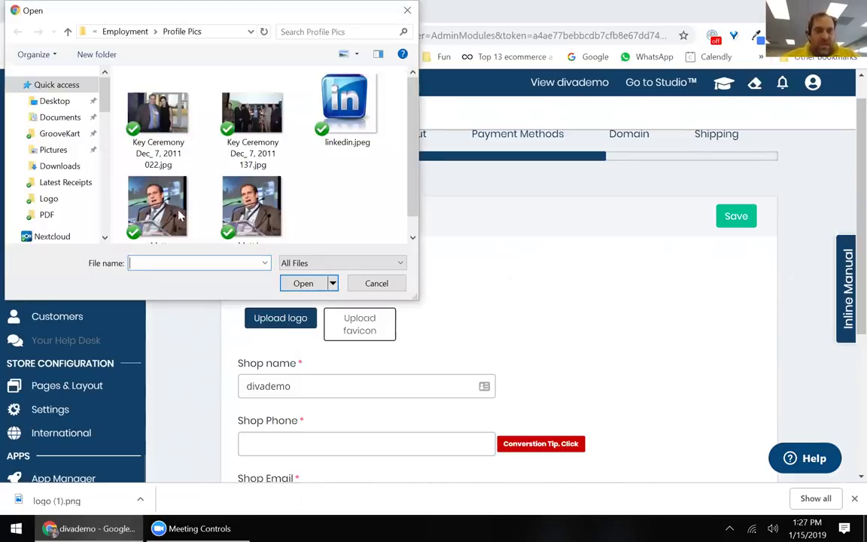
left_click(68, 199)
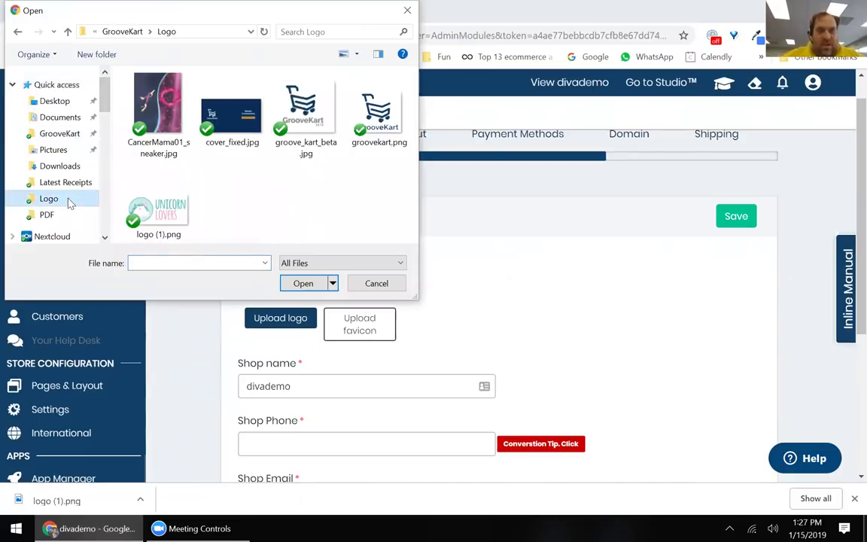
left_click(184, 210)
left_click(303, 283)
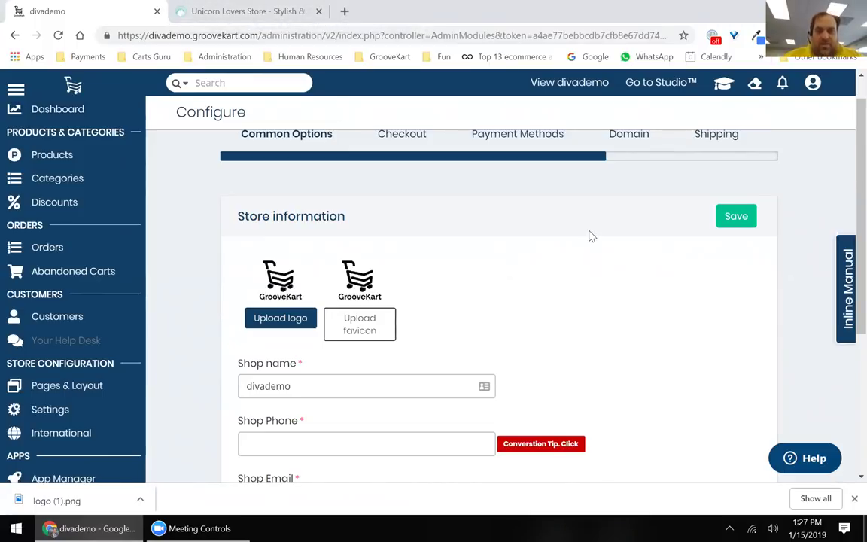
Step: Save the Store information with the new logo and select the divademo.groovekart.com domain
scroll(670, 365, "down", 3)
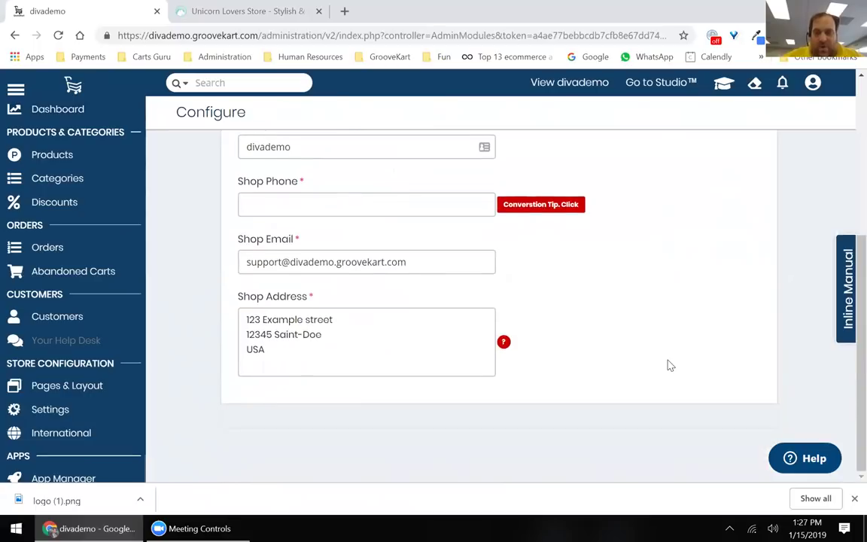
scroll(670, 365, "up", 4)
left_click(738, 259)
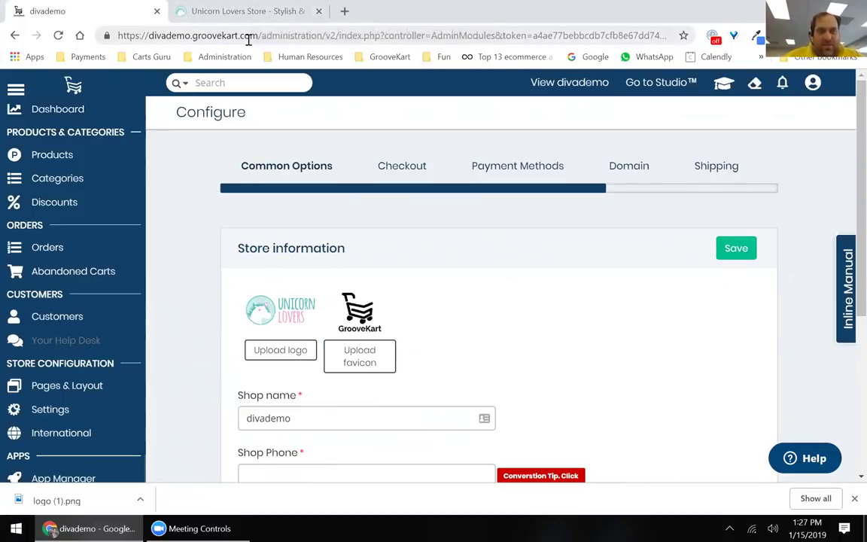
left_click_drag(250, 37, 148, 41)
Step: Load divademo.groovekart.com in a new tab to check the logo, then return to settings
key("ctrl+c")
key("ctrl+t")
key("ctrl+v")
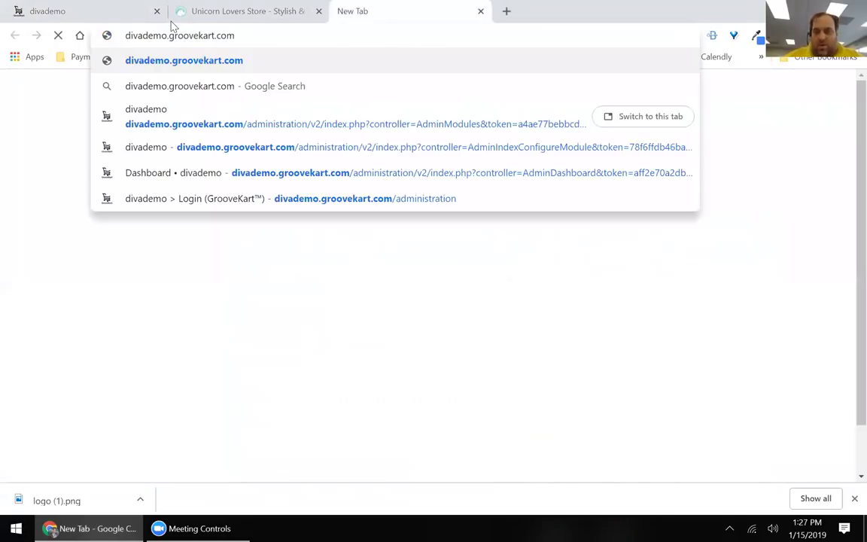
key("Return")
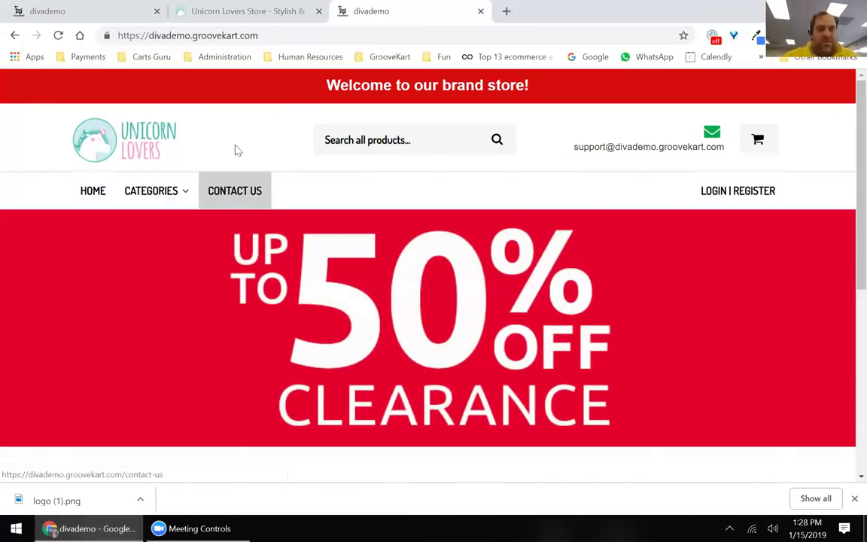
left_click(76, 9)
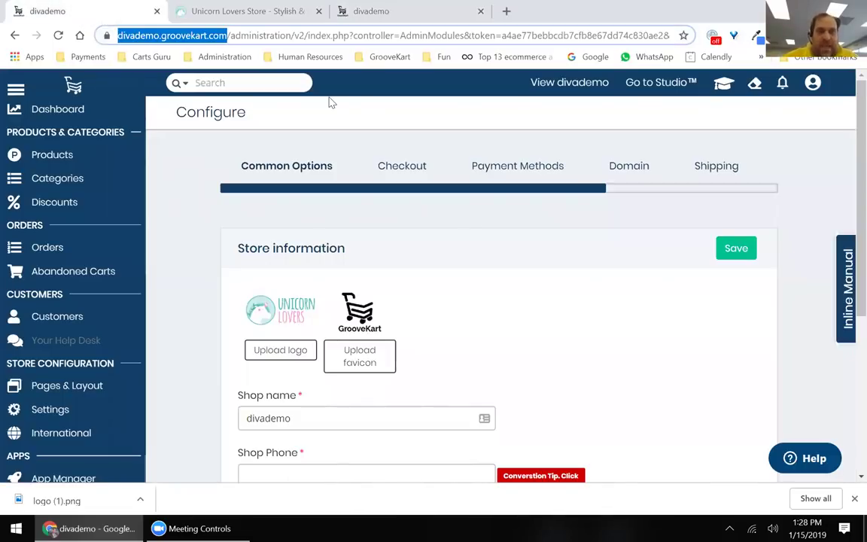
scroll(512, 288, "down", 2)
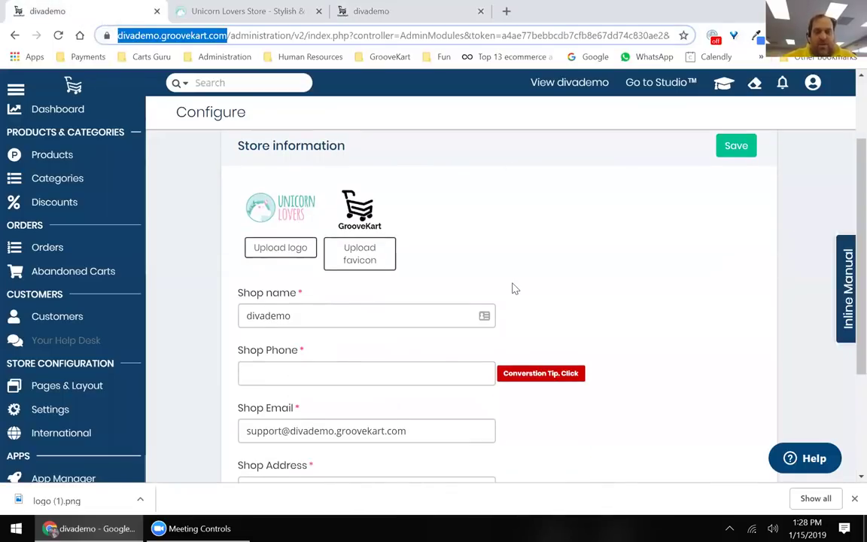
Step: Change the Shop name to Diva Demo and enter the shop's phone number
double_click(377, 320)
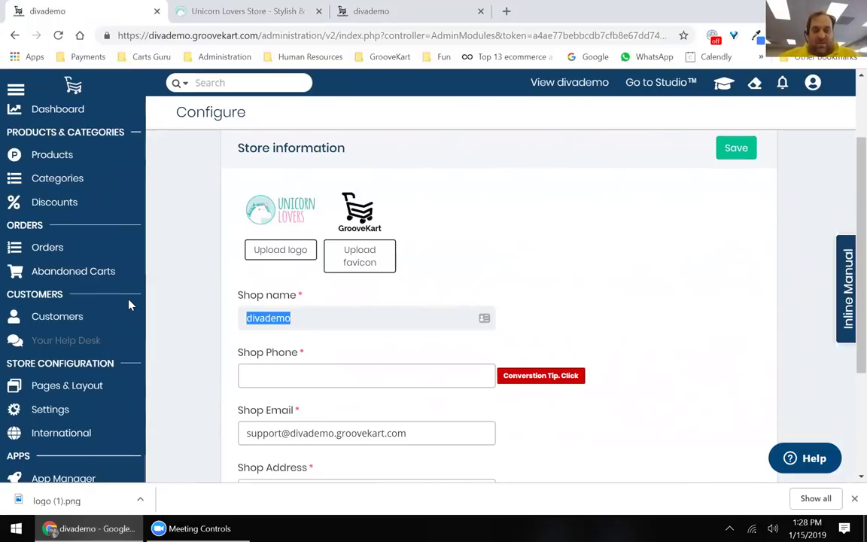
type("Di")
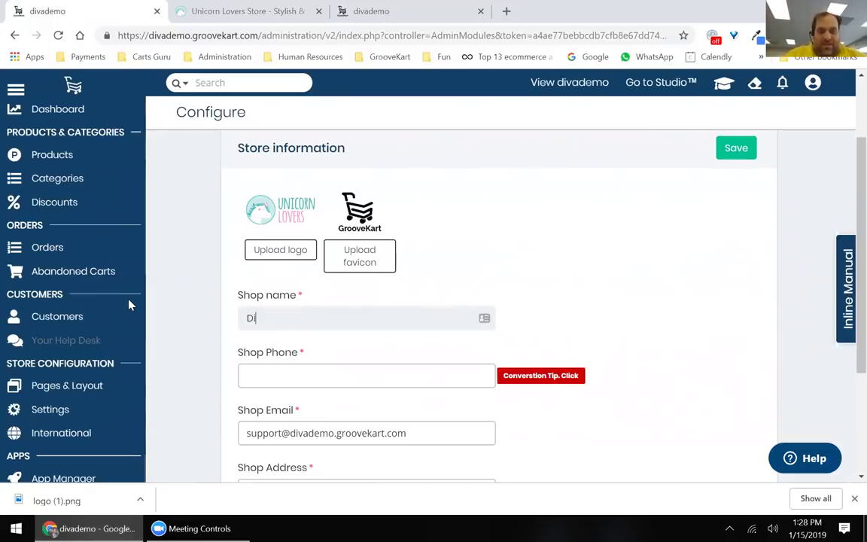
type("va Demo")
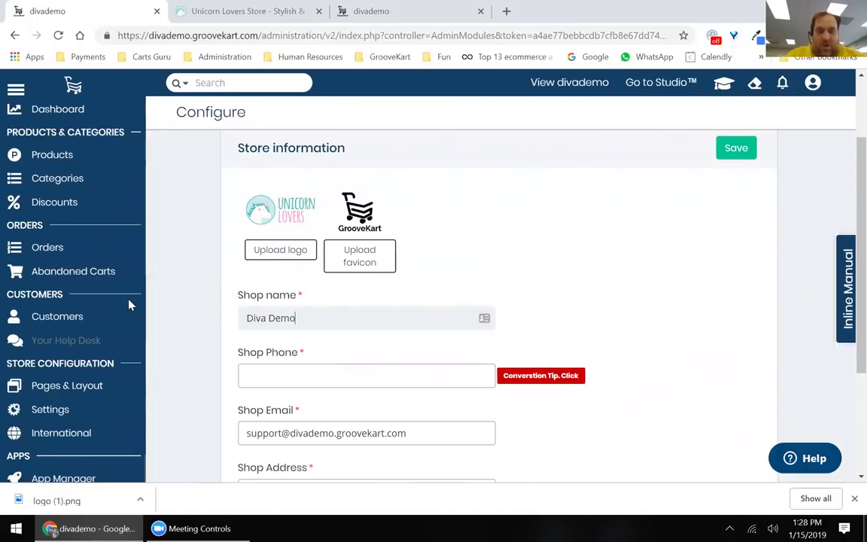
key("Tab")
type("222")
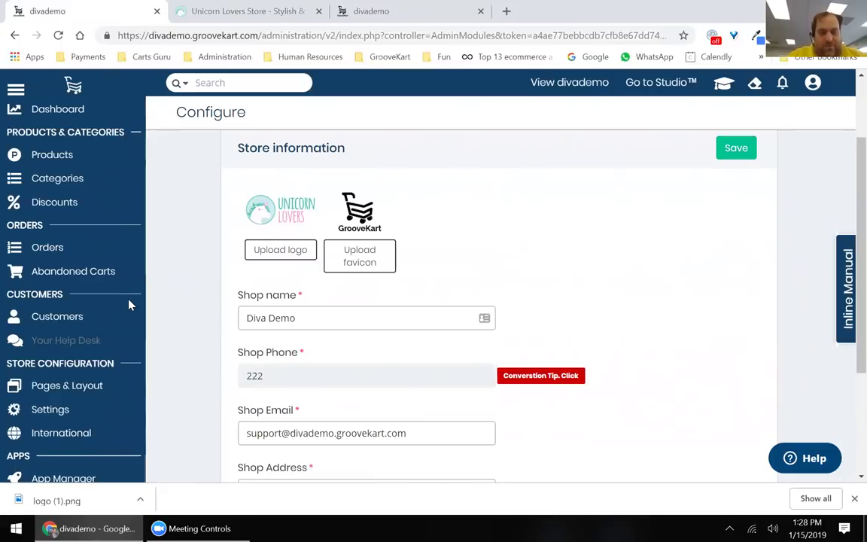
type("(222) 222-")
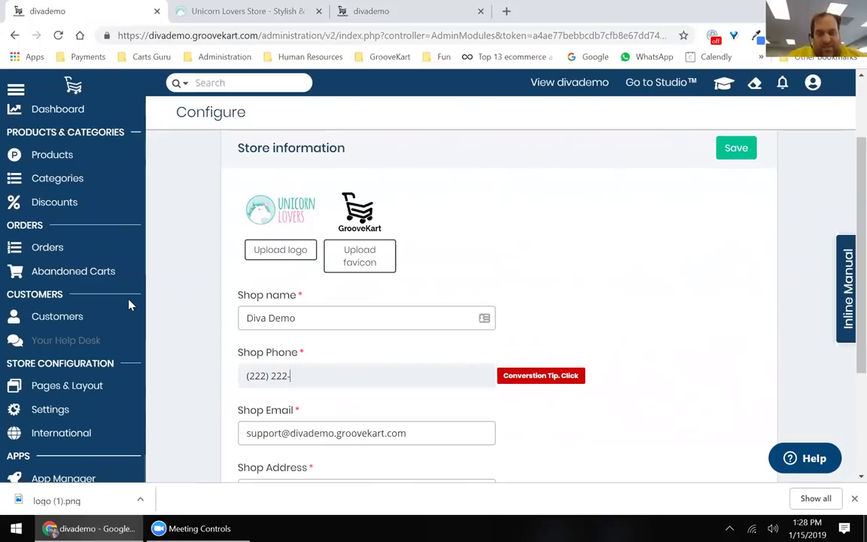
type("2222")
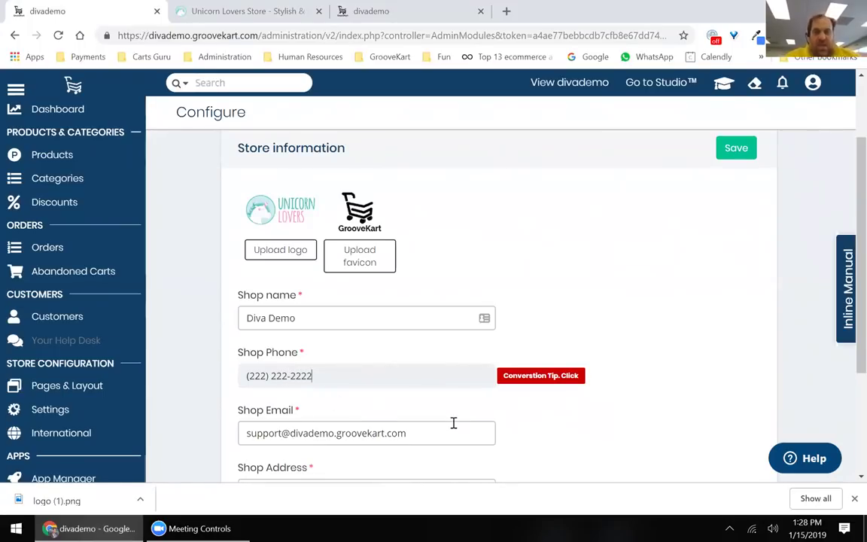
scroll(411, 400, "down", 2)
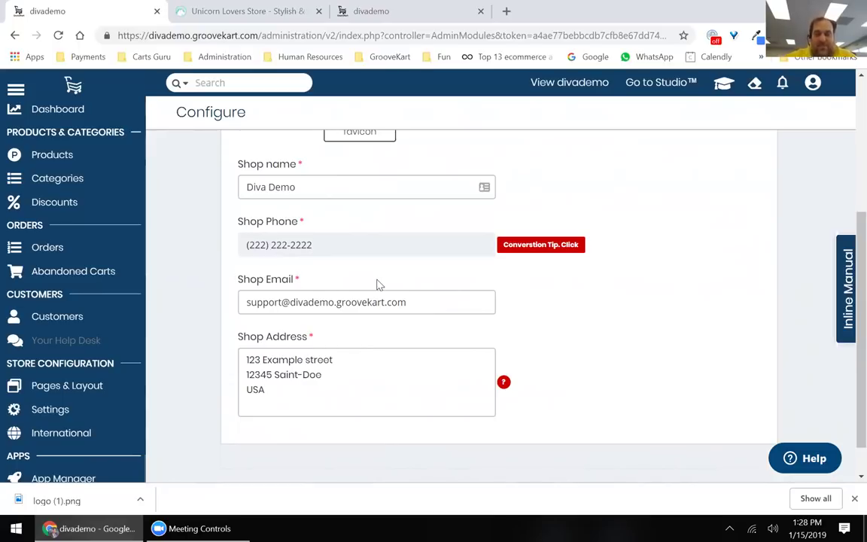
Step: Replace the Shop Email value with the store's new e-mail address
left_click_drag(433, 300, 221, 301)
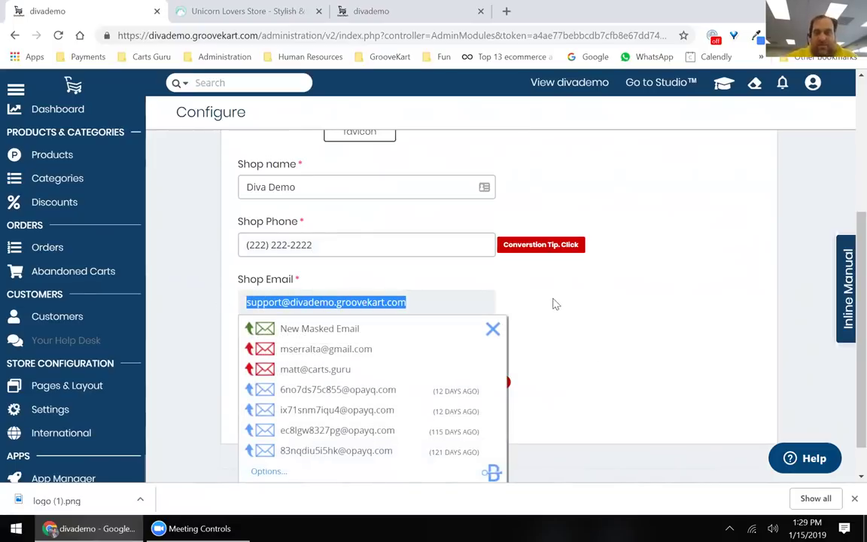
left_click(458, 297)
right_click(184, 277)
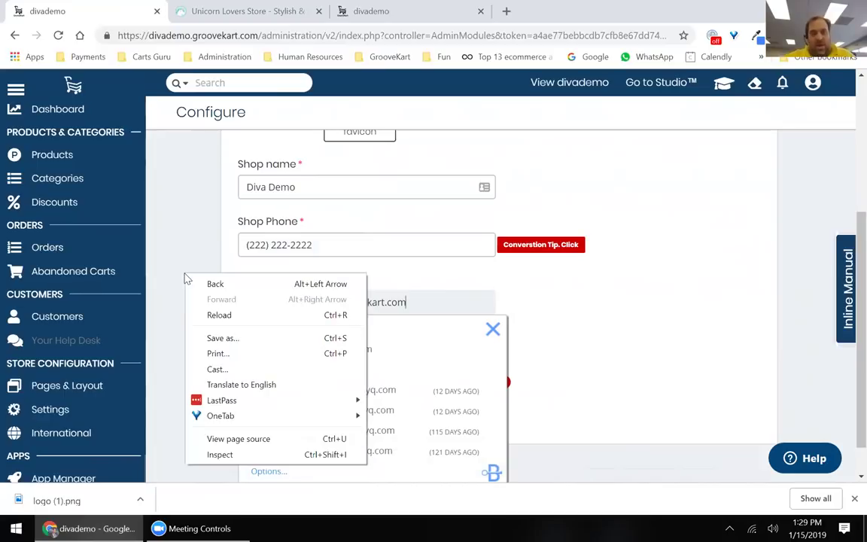
left_click(422, 301)
left_click_drag(381, 298, 194, 294)
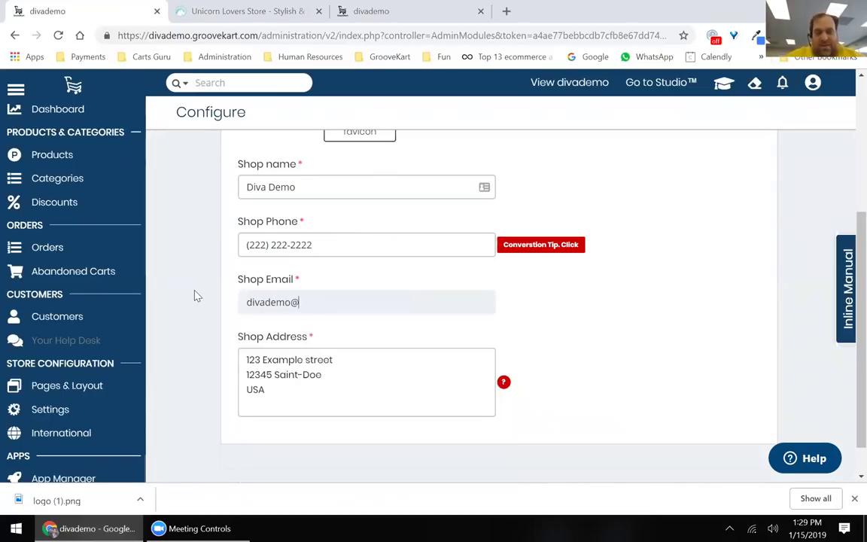
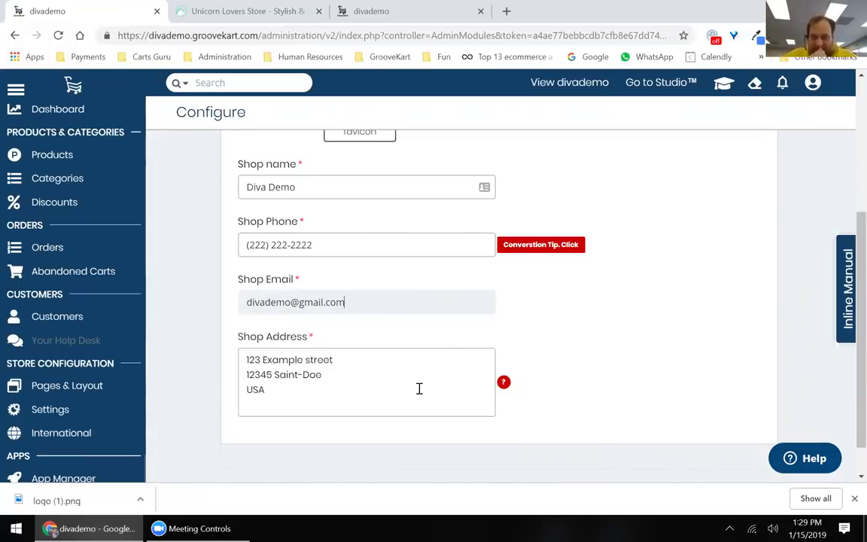
Step: Replace the Shop Address with the new two-line street and city, state, ZIP address
left_click_drag(285, 403, 235, 363)
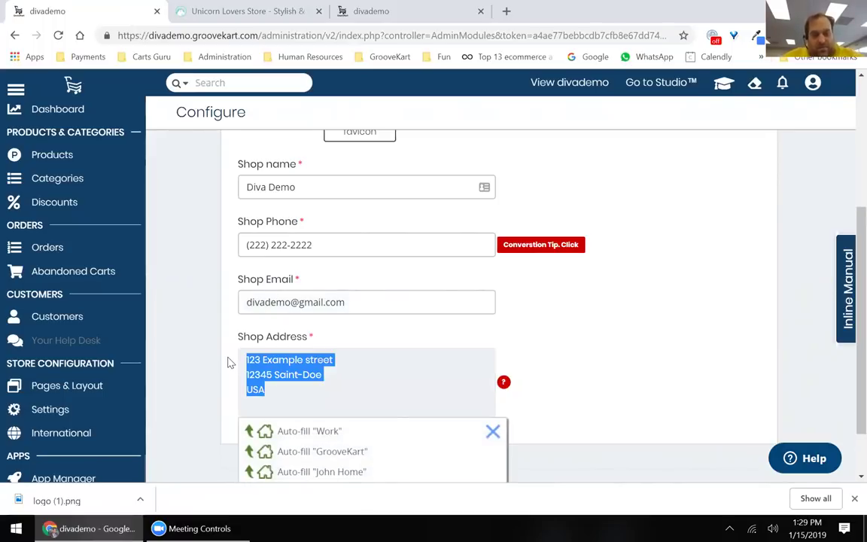
type("1234")
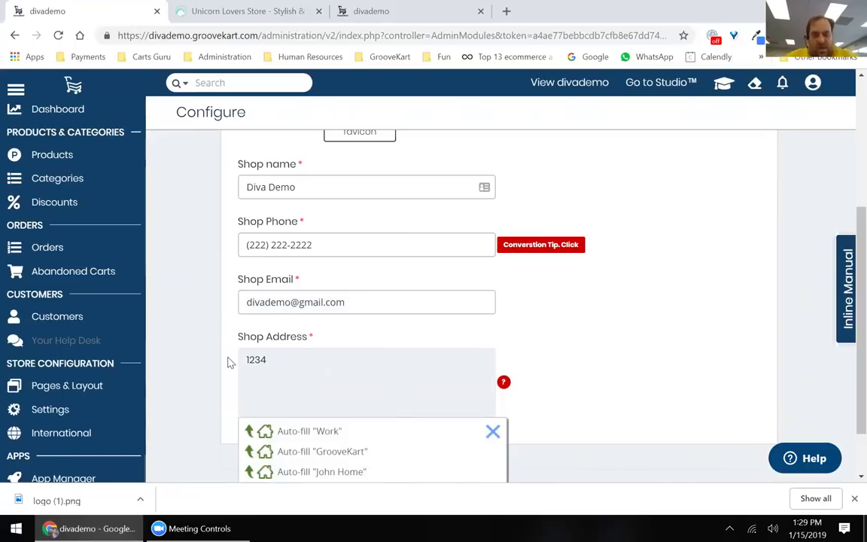
type("Main Stree")
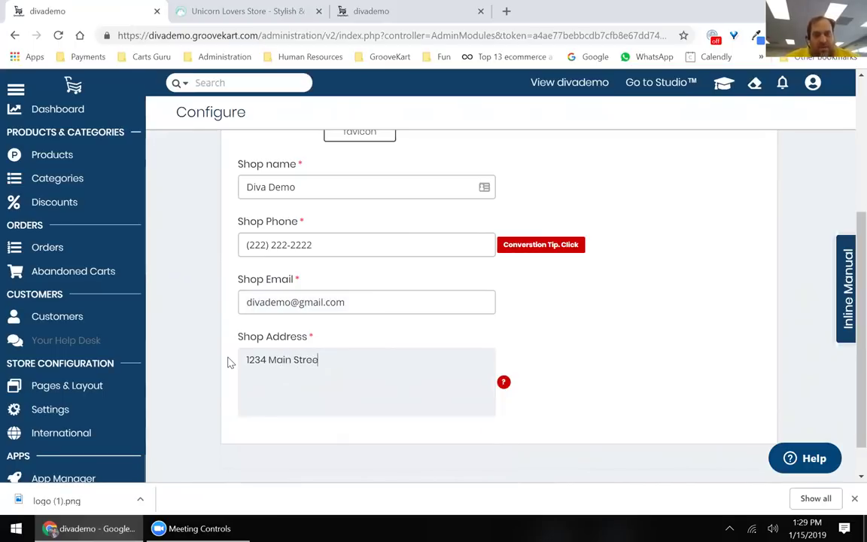
type("t")
left_click(376, 368)
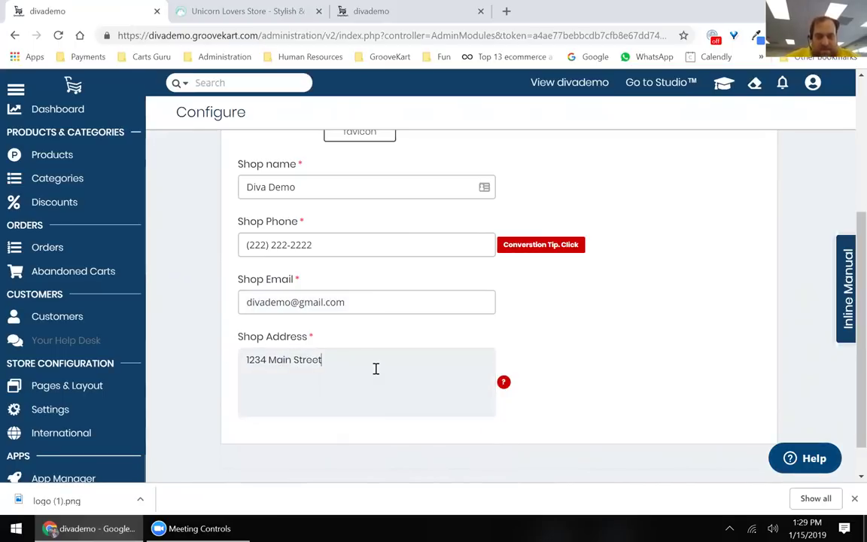
key("Return")
type("Sarasot")
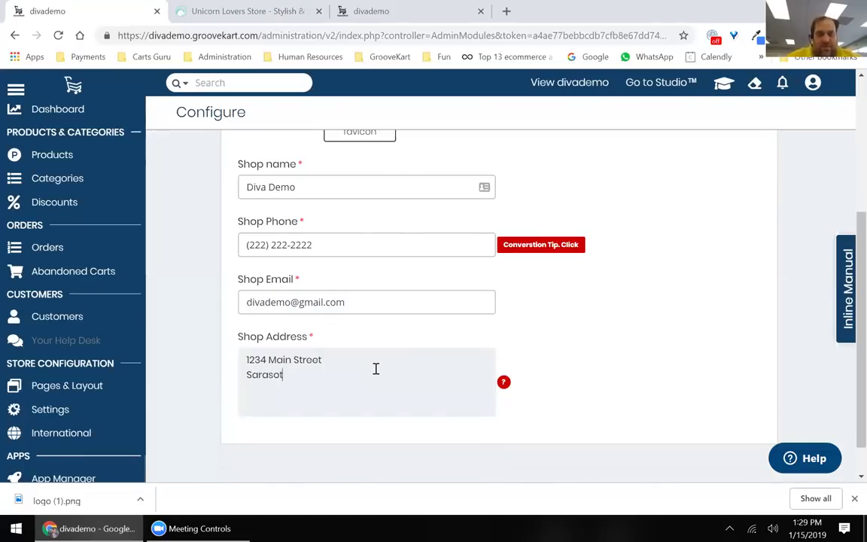
type("a, FL")
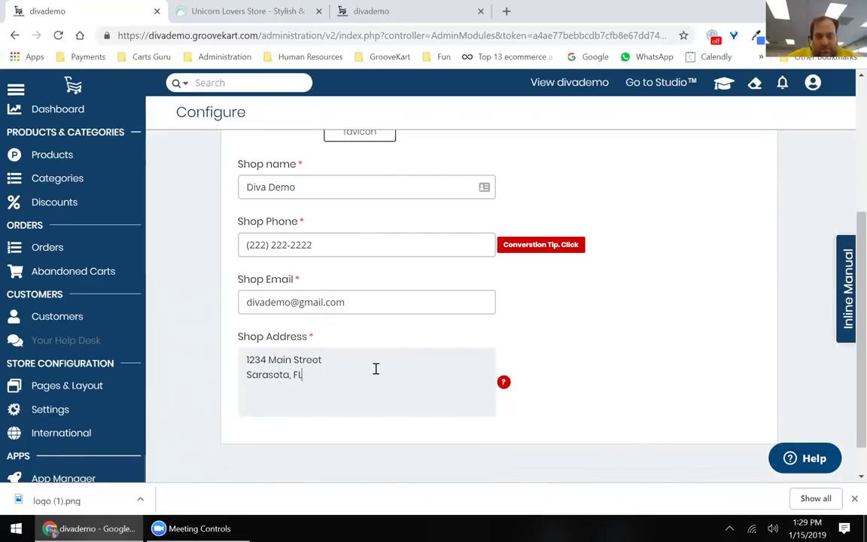
type(", 30114")
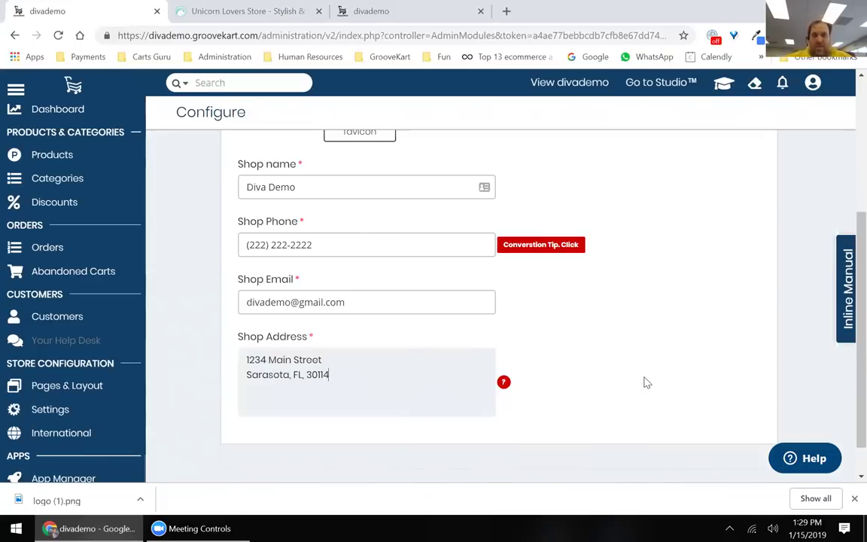
scroll(645, 381, "down", 1)
scroll(643, 383, "up", 3)
scroll(645, 381, "up", 1)
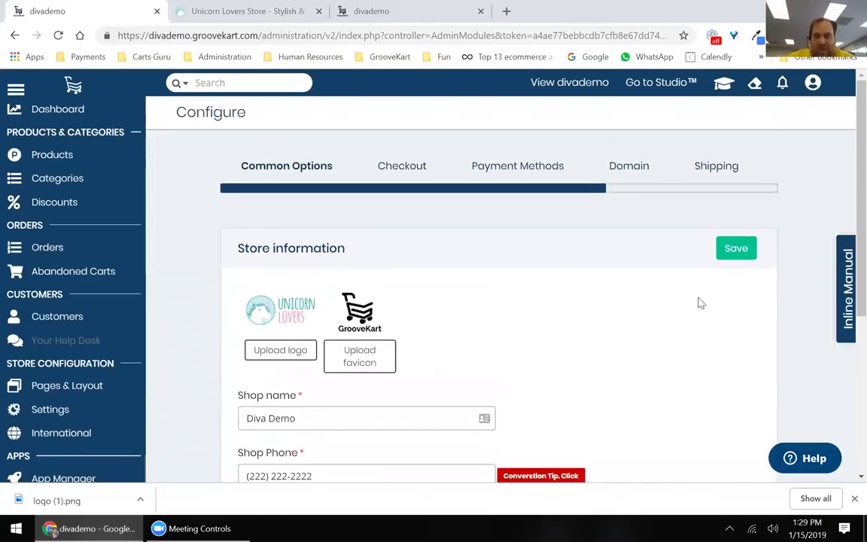
Step: Save the store information and verify the new phone and email in the Diva Demo storefront header
left_click(736, 249)
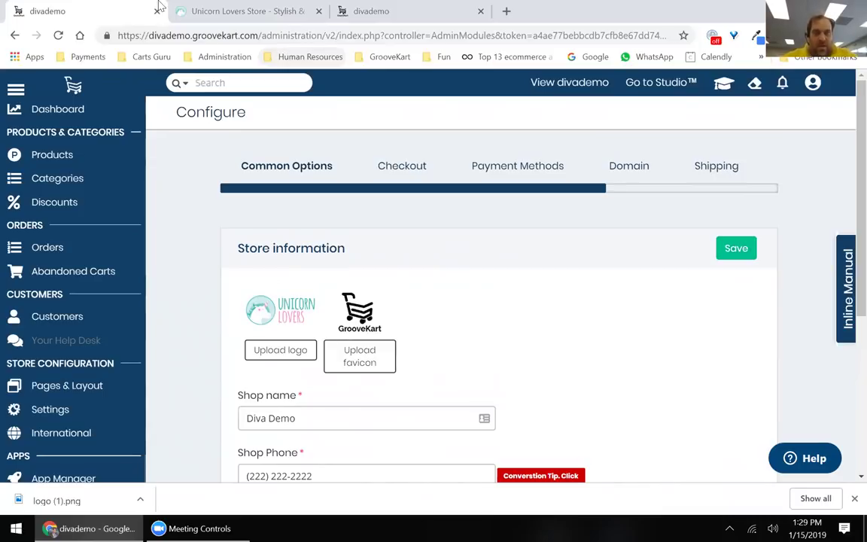
left_click(331, 15)
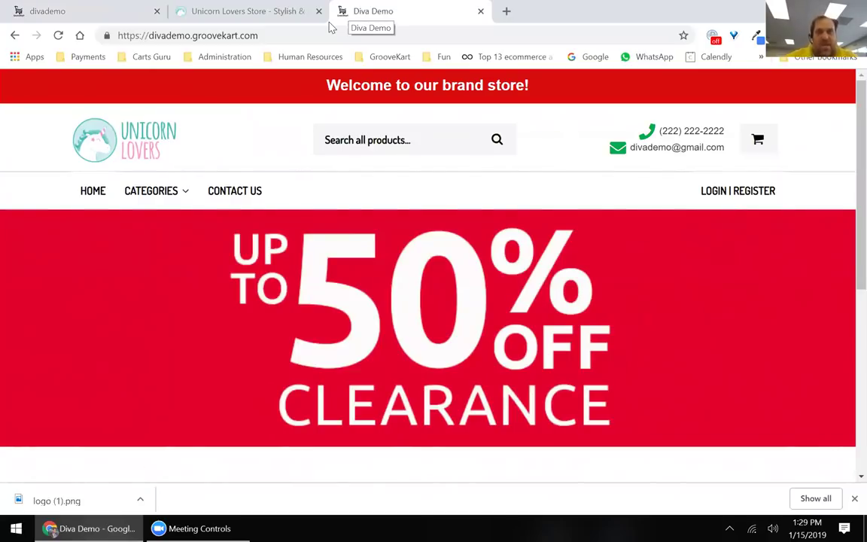
left_click_drag(331, 17, 201, 13)
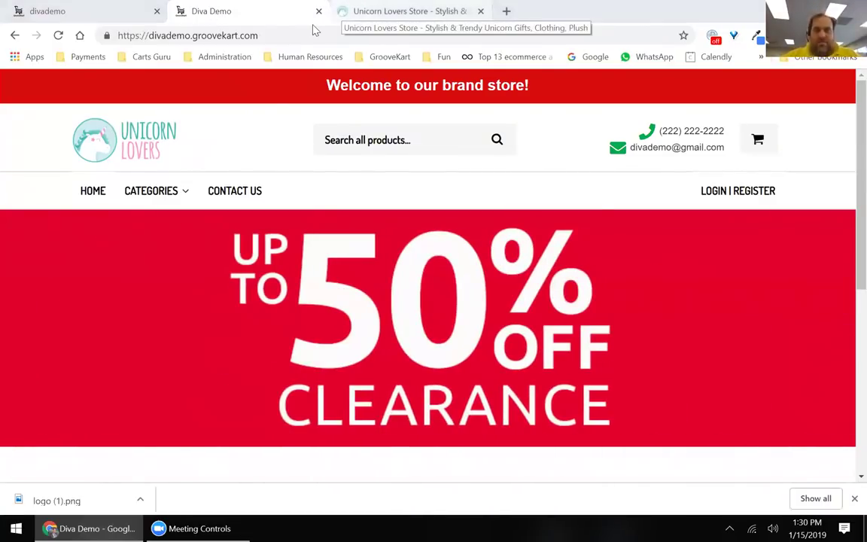
key("ctrl+Tab")
key("ctrl+shift+Tab")
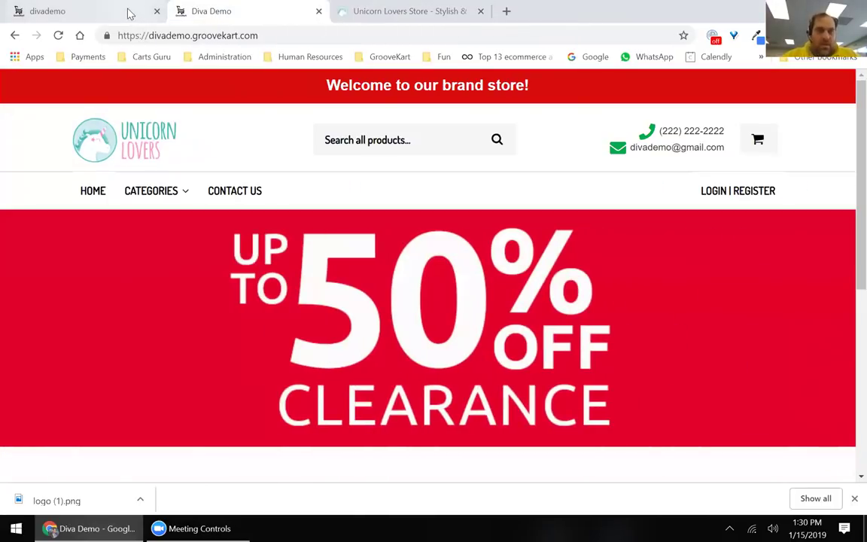
left_click(130, 14)
scroll(439, 197, "down", 3)
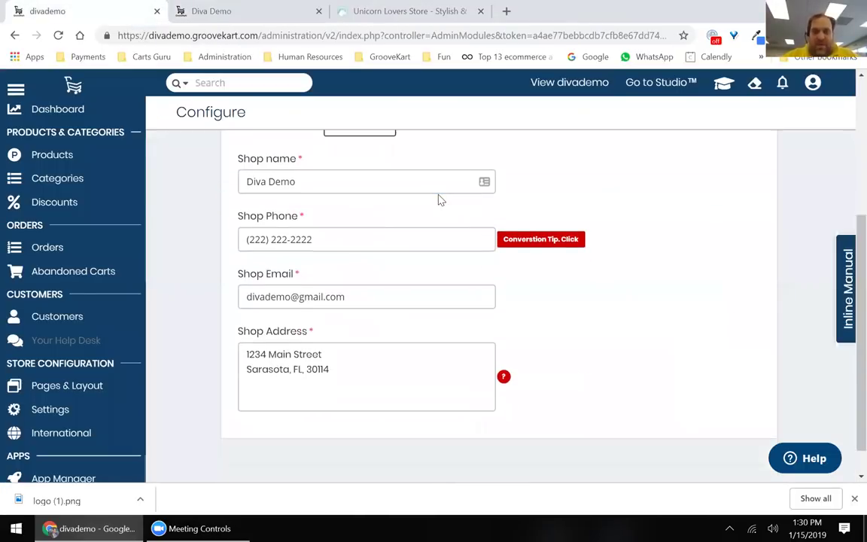
scroll(439, 197, "up", 3)
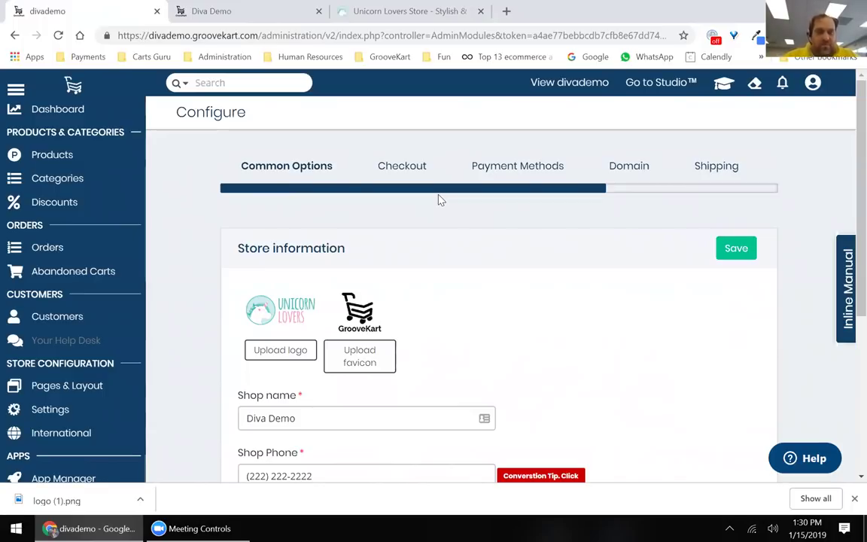
Step: From the Products list, start a New Product with a blank name, Standard type and Everywhere visibility
left_click(85, 154)
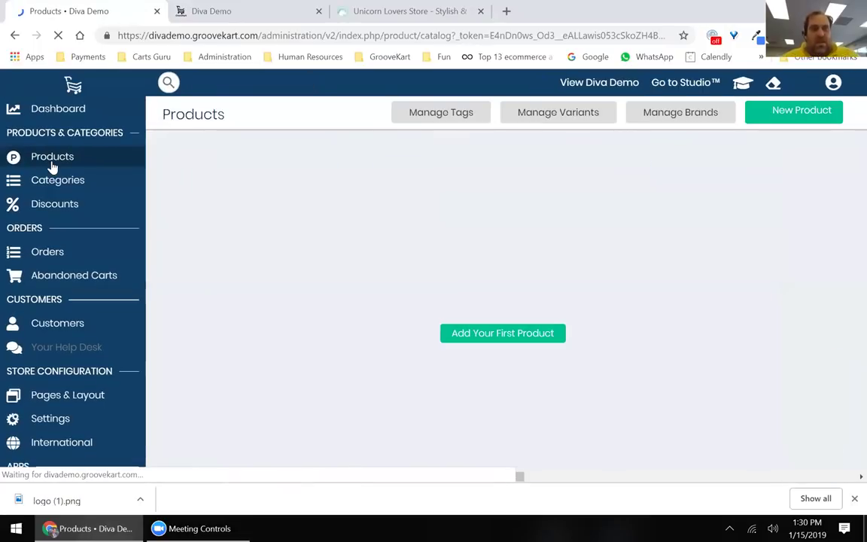
left_click(801, 113)
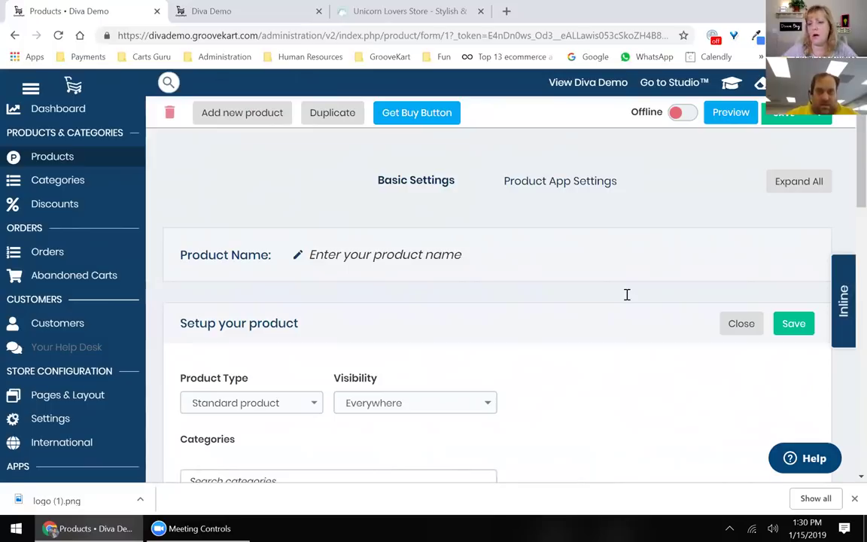
left_click(314, 254)
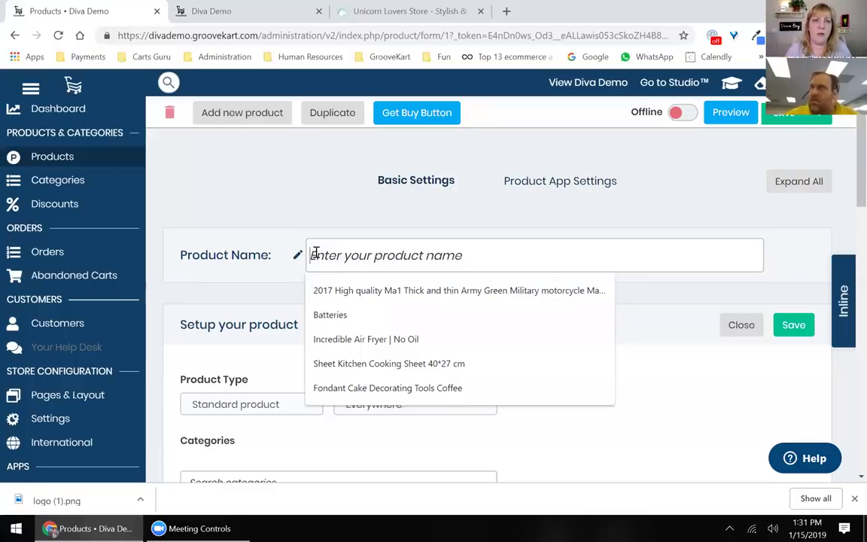
left_click(335, 225)
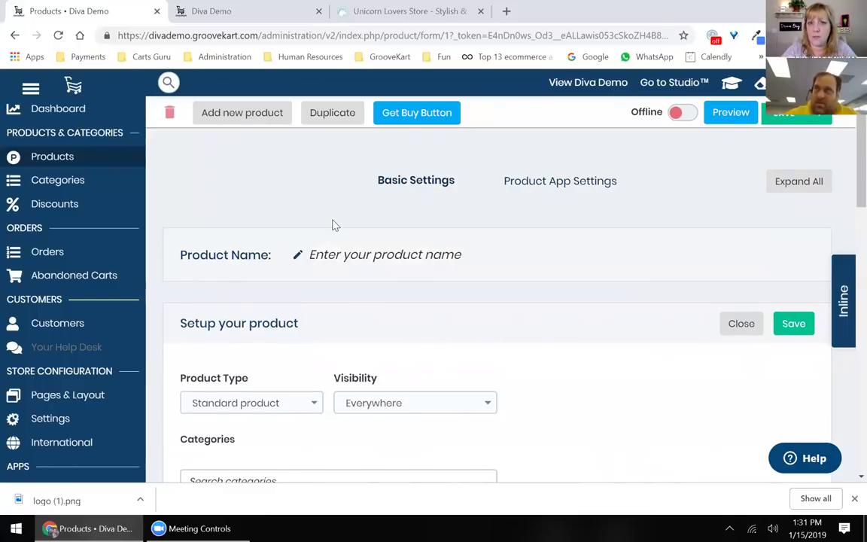
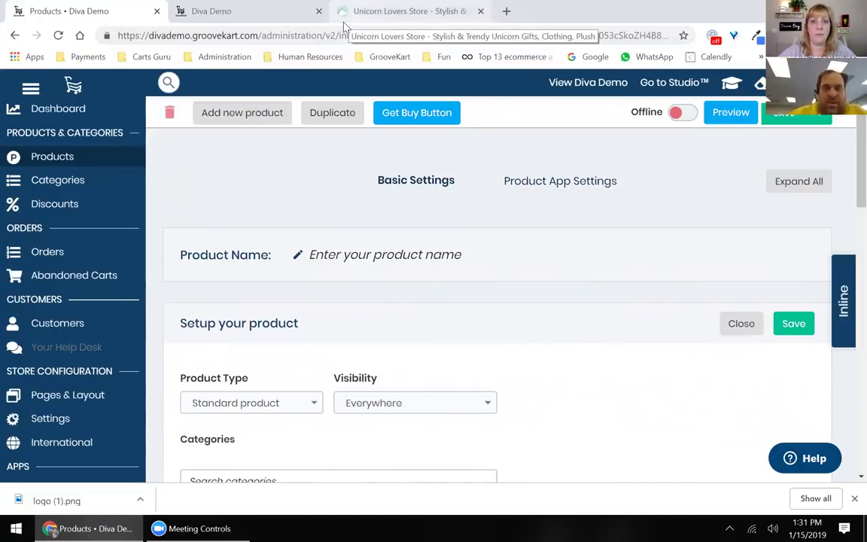
Step: Switch from the GrooveKart product form to the Unicorn Lovers storefront
left_click(344, 24)
Step: Scroll to Unicorn Clothing and open the Colorful Adult Unicorn Onesie product page
scroll(451, 243, "down", 6)
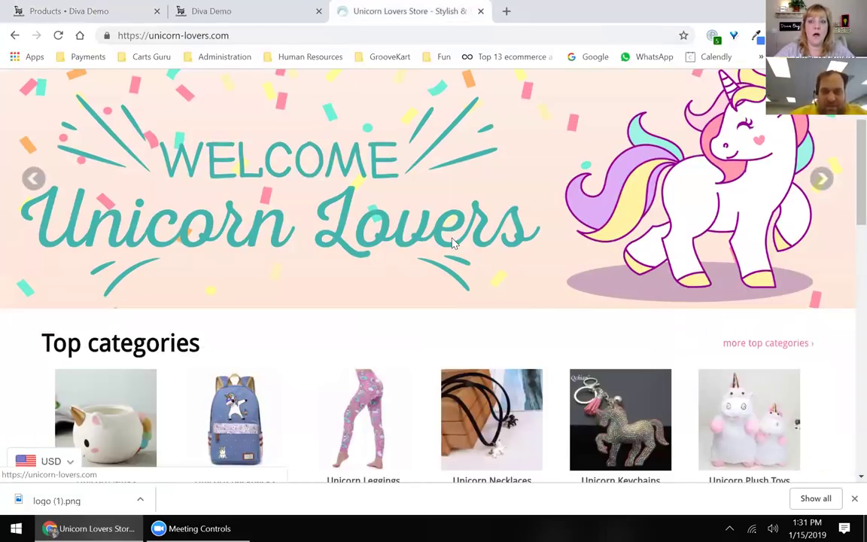
scroll(454, 244, "down", 2)
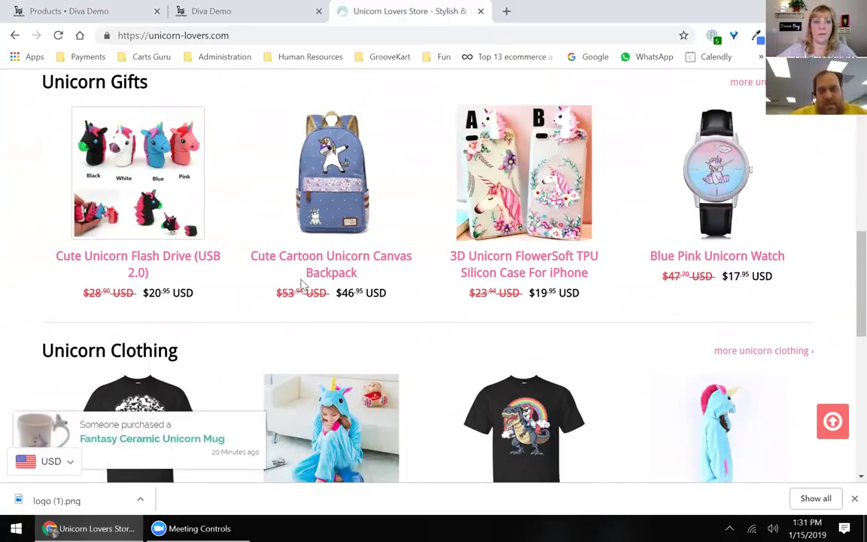
scroll(301, 283, "down", 4)
left_click(358, 132)
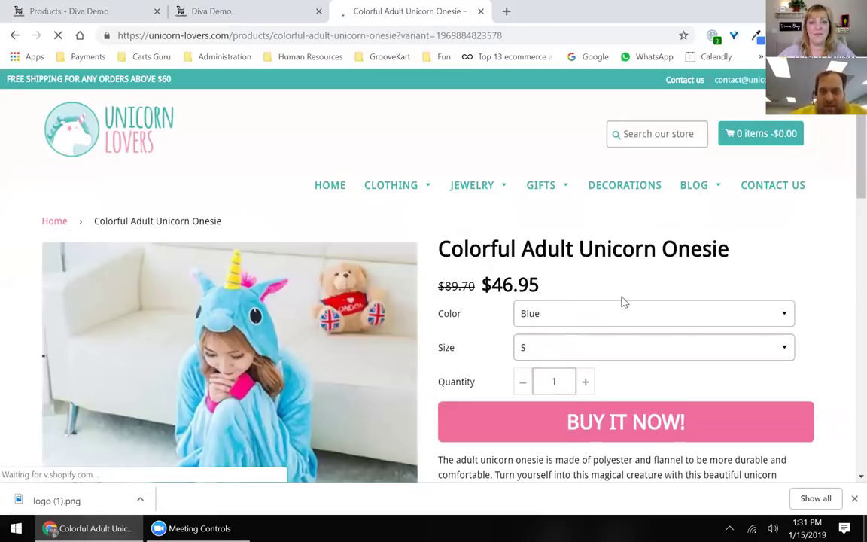
scroll(622, 302, "down", 3)
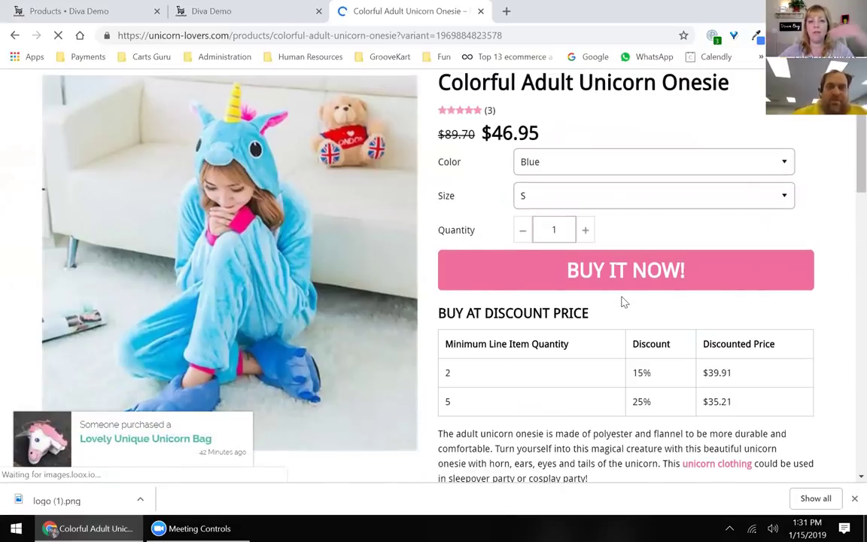
Step: Save the blue and purple star onesie photos into the GrooveKart Logo folder
right_click(222, 211)
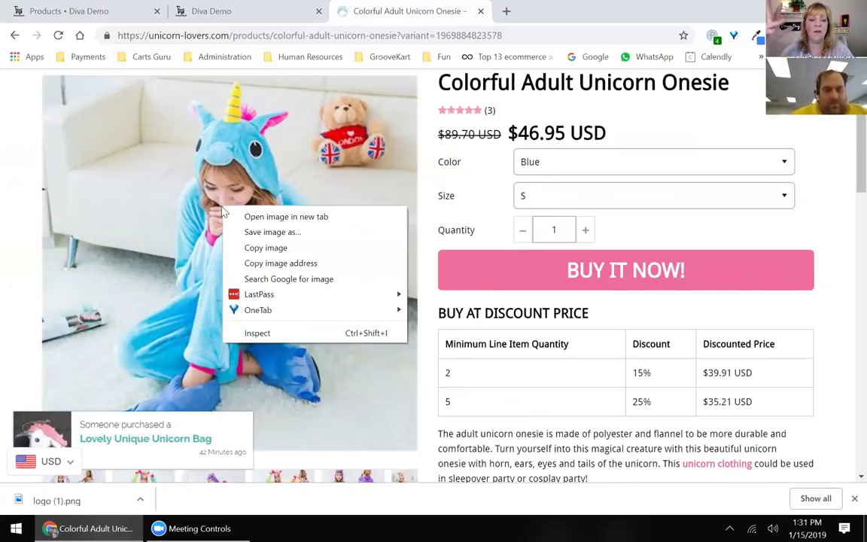
left_click(268, 237)
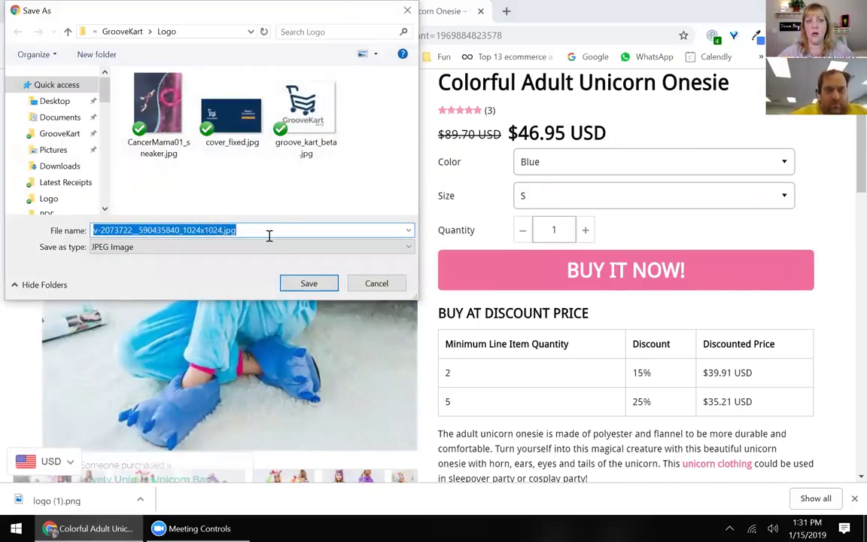
left_click(308, 283)
scroll(210, 262, "down", 2)
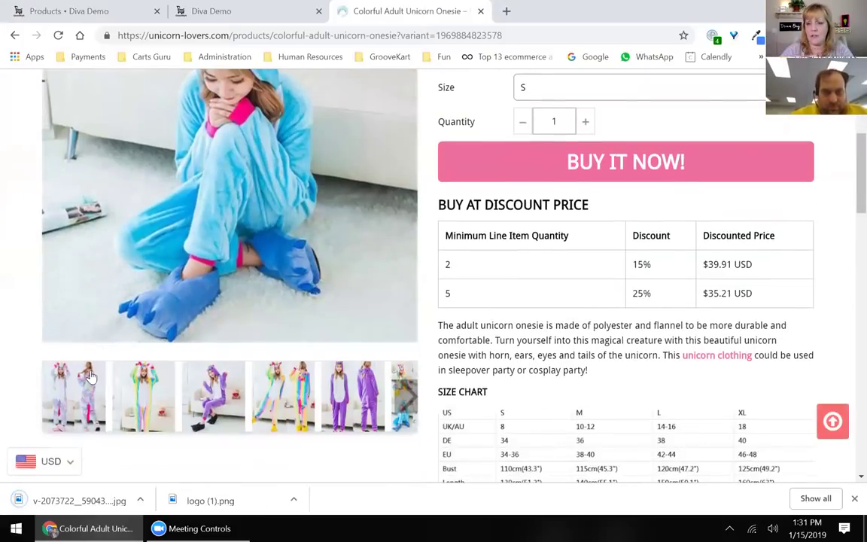
right_click(85, 399)
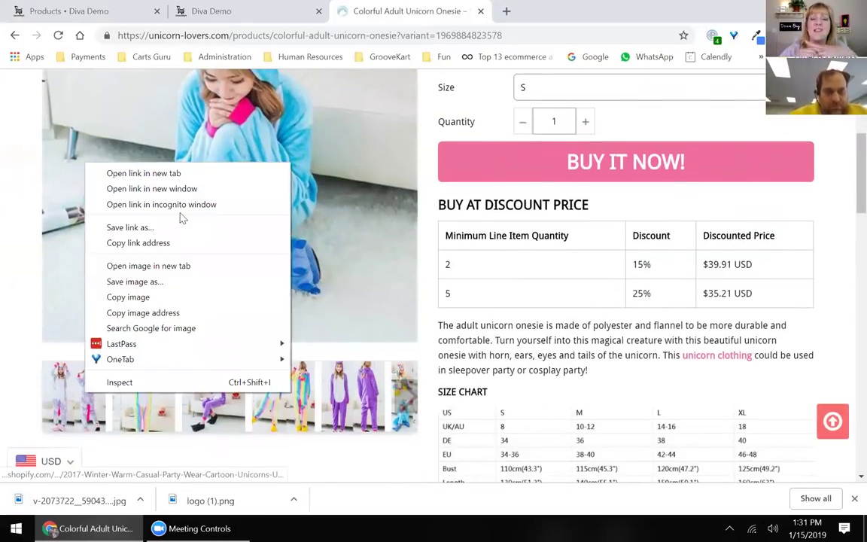
left_click(54, 409)
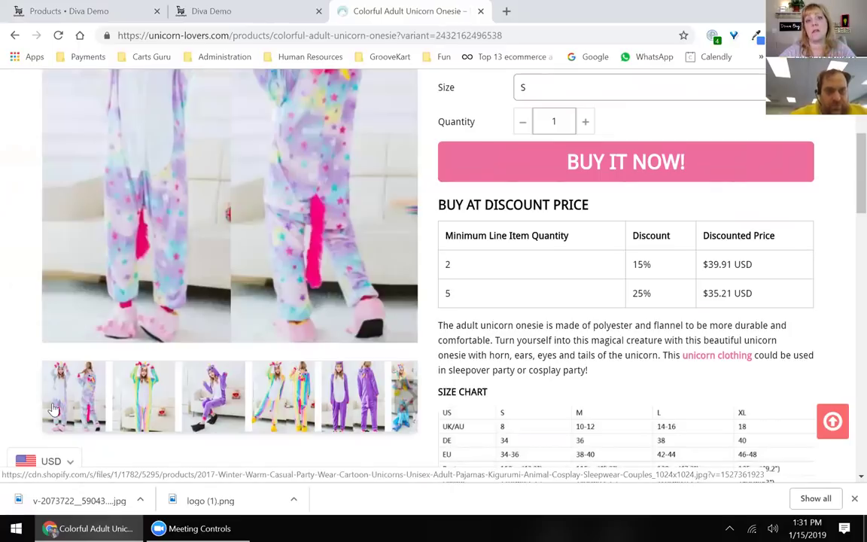
right_click(132, 188)
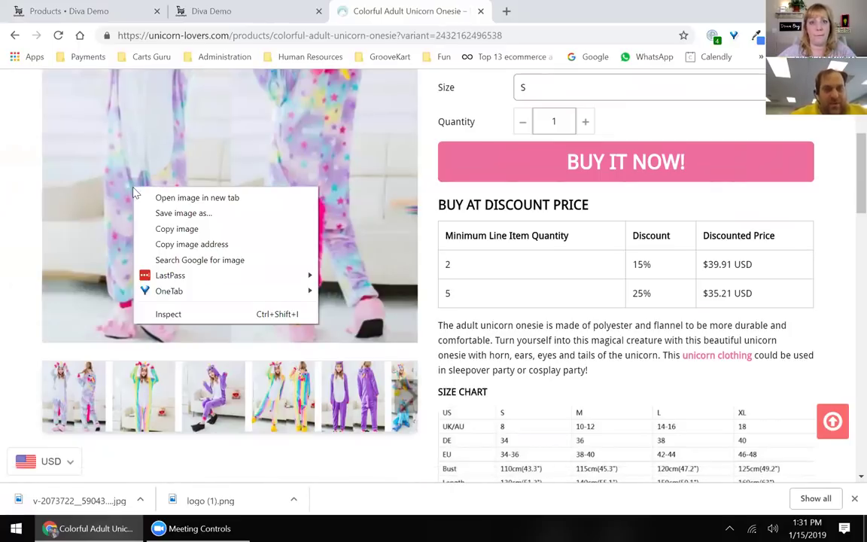
left_click(173, 213)
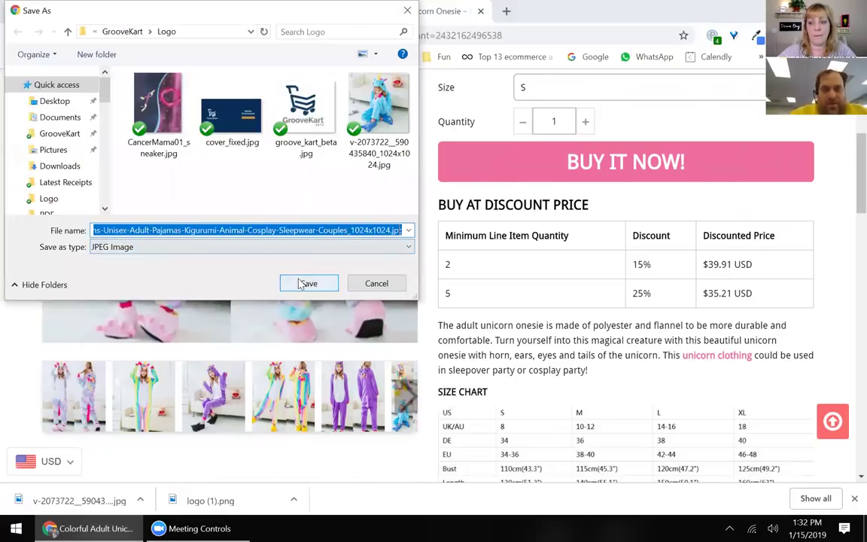
left_click(306, 282)
Step: Enlarge the purple onesie photo and save it into the Logo folder
right_click(218, 414)
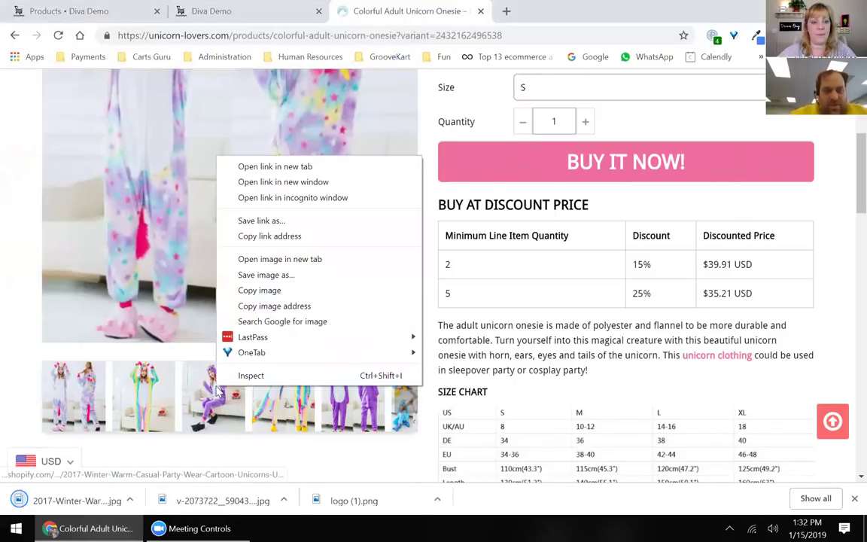
left_click(218, 414)
right_click(220, 130)
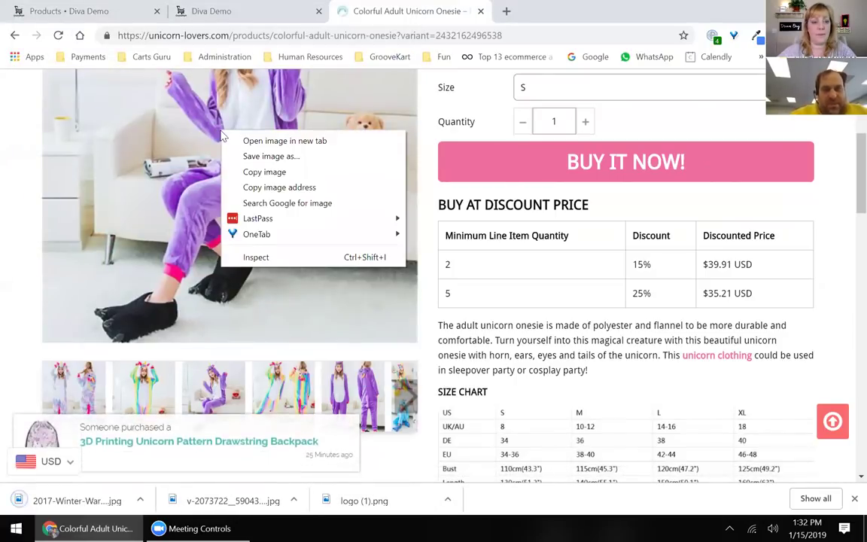
left_click(290, 161)
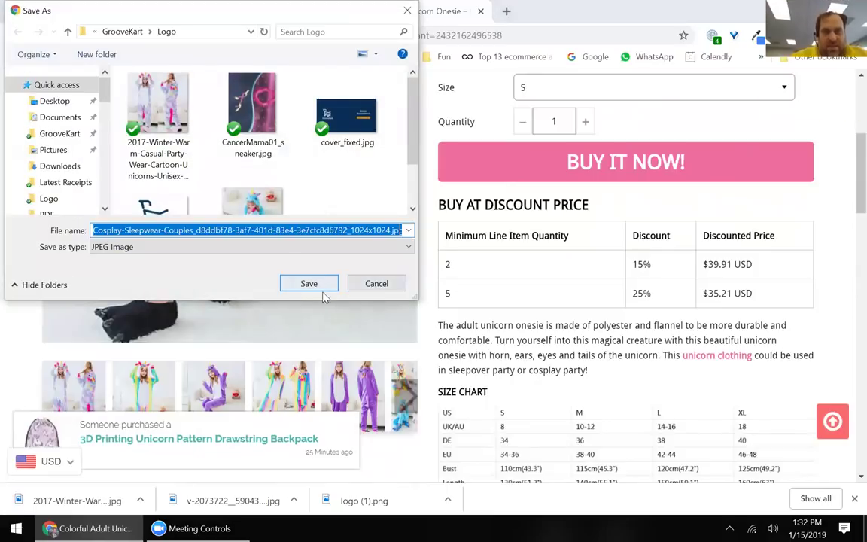
left_click(305, 282)
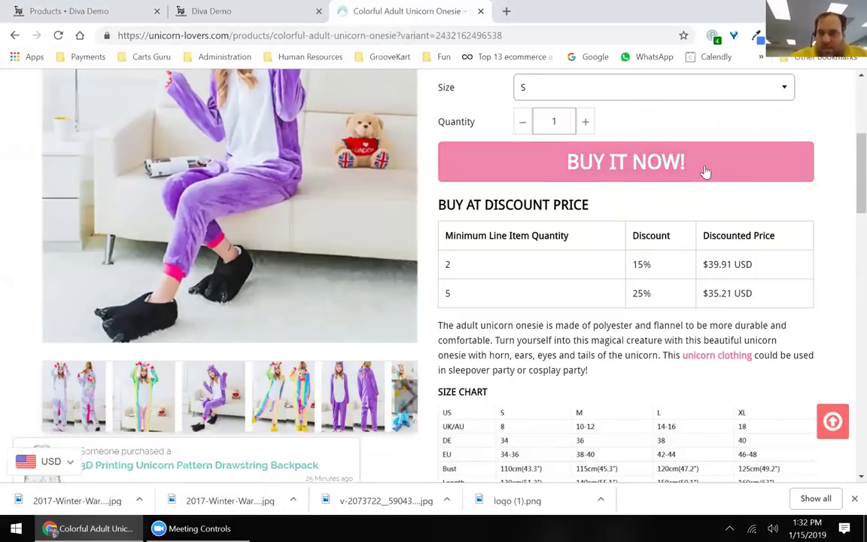
scroll(704, 172, "up", 3)
scroll(704, 171, "up", 2)
scroll(705, 170, "down", 4)
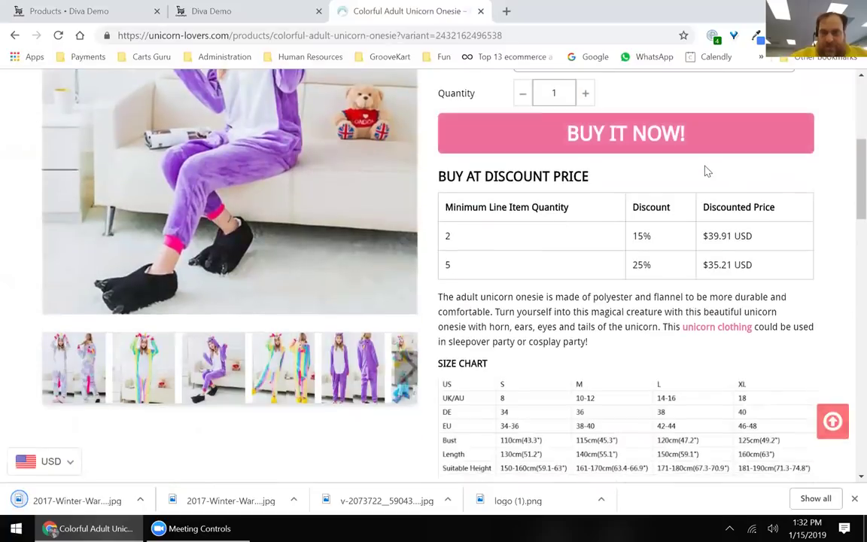
scroll(705, 171, "up", 3)
scroll(745, 171, "up", 1)
left_click_drag(732, 163, 467, 143)
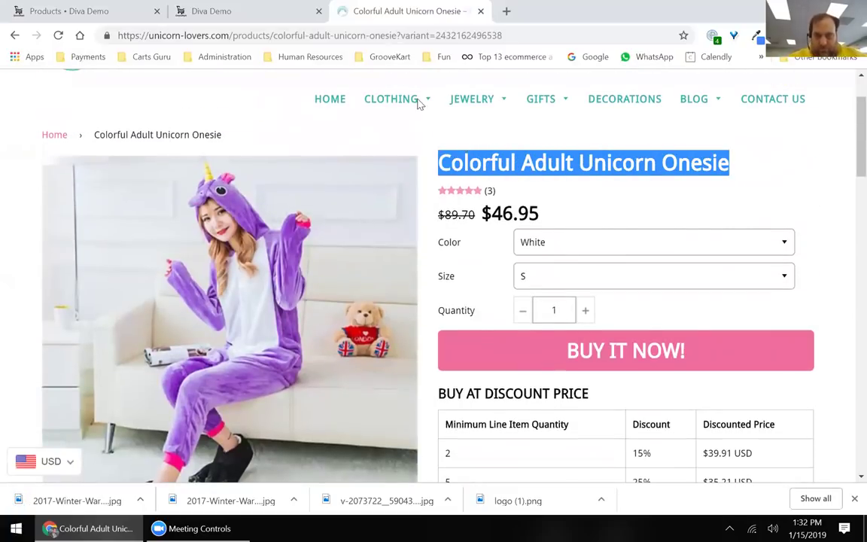
Step: Copy the onesie's product title from the storefront and paste it into Product Name
left_click(294, 17)
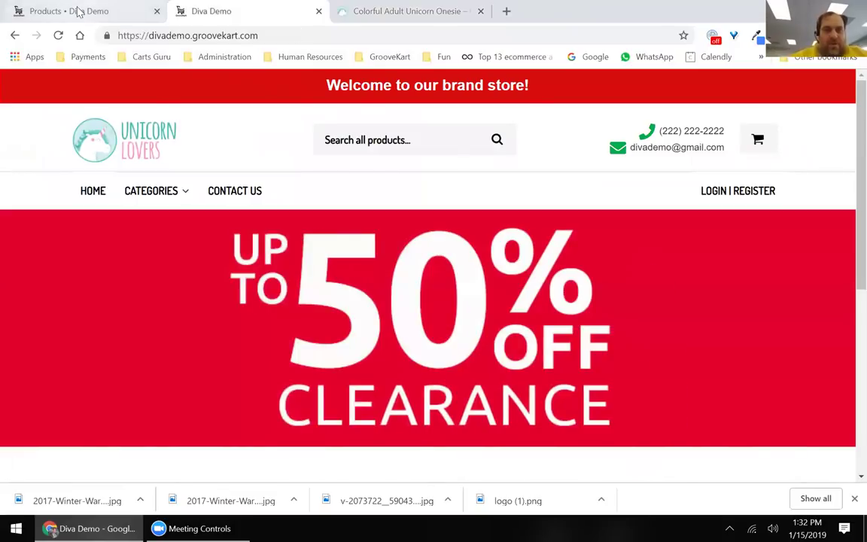
left_click(79, 12)
left_click(331, 252)
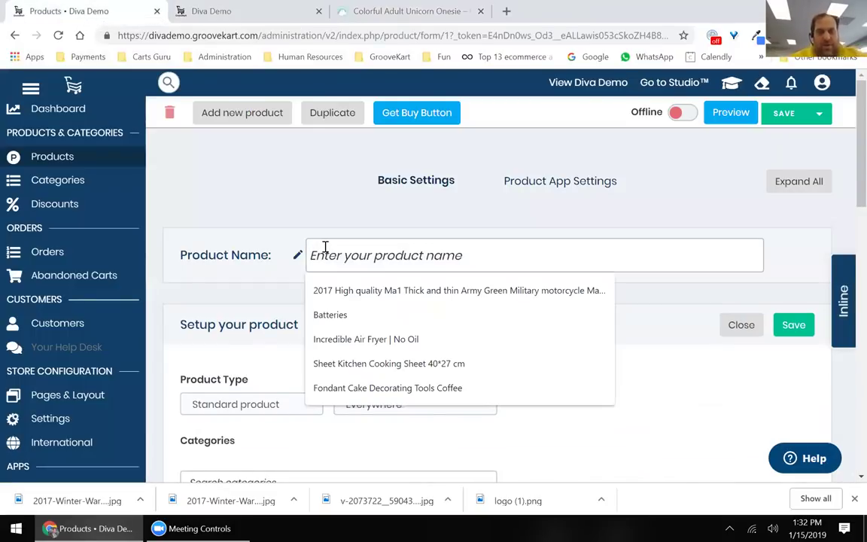
key("ctrl+v")
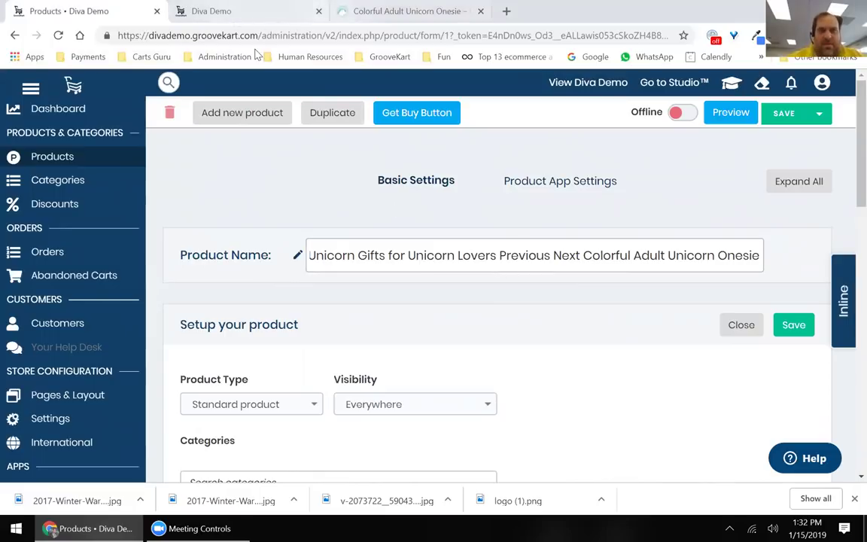
left_click(384, 11)
right_click(598, 167)
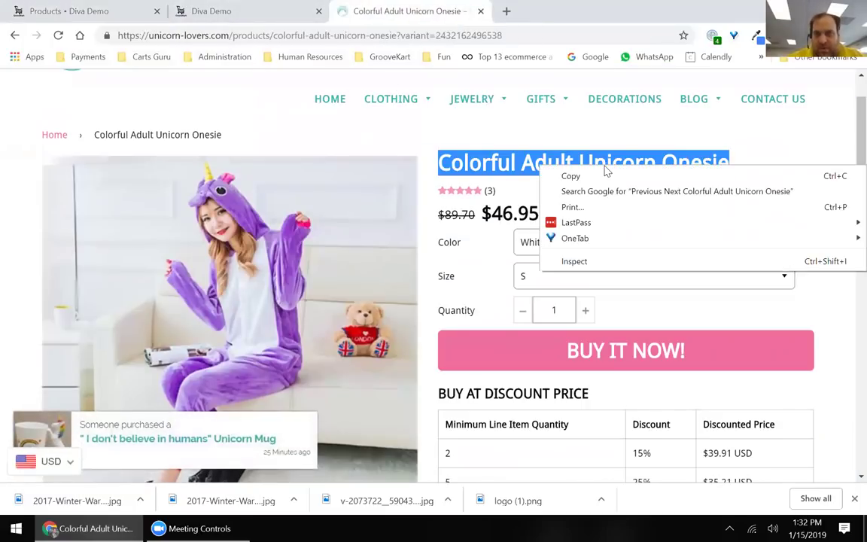
left_click(585, 175)
left_click(112, 7)
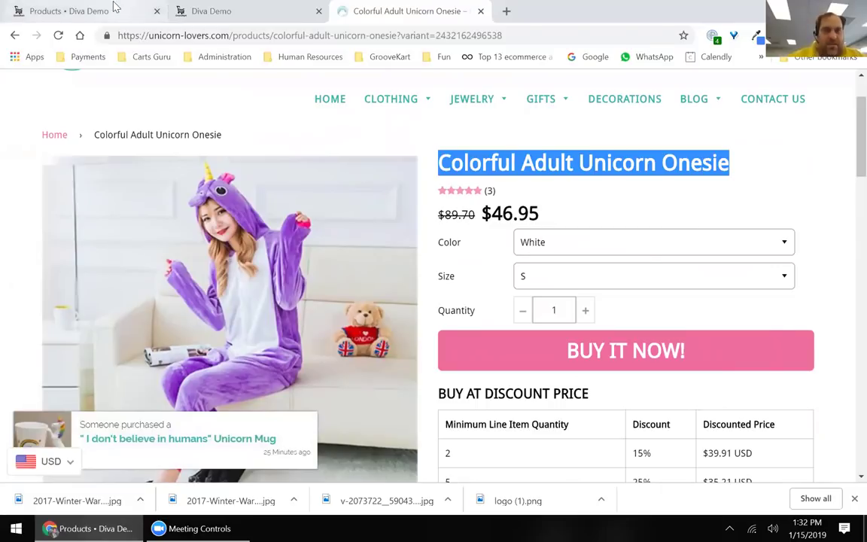
triple_click(338, 256)
key("ctrl+v")
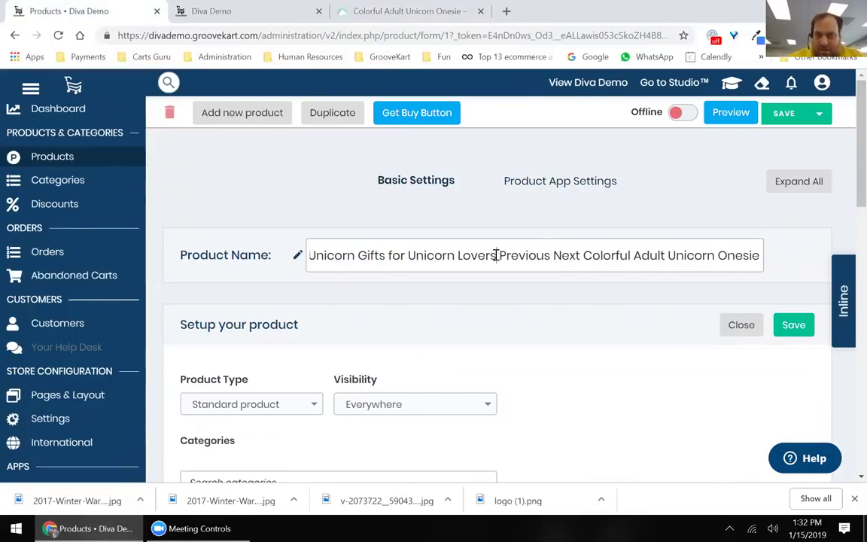
left_click_drag(496, 256, 849, 355)
key("ctrl+v")
Step: Clear the product name and enter 'Adult Unicorn Pijama'
key("Left")
key("Left")
key("Left")
key("Left")
key("Left")
key("Left")
key("Left")
key("Left")
key("Left")
key("Left")
key("Left")
key("Left")
key("Left")
key("Left")
key("Left")
key("Left")
key("Left")
key("Left")
key("Left")
key("Left")
key("Left")
key("Left")
key("Left")
key("Left")
key("Left")
key("Left")
key("Left")
key("Left")
key("Left")
key("Left")
key("Left")
key("Left")
key("Left")
key("Left")
key("Left")
key("Left")
key("Left")
key("Left")
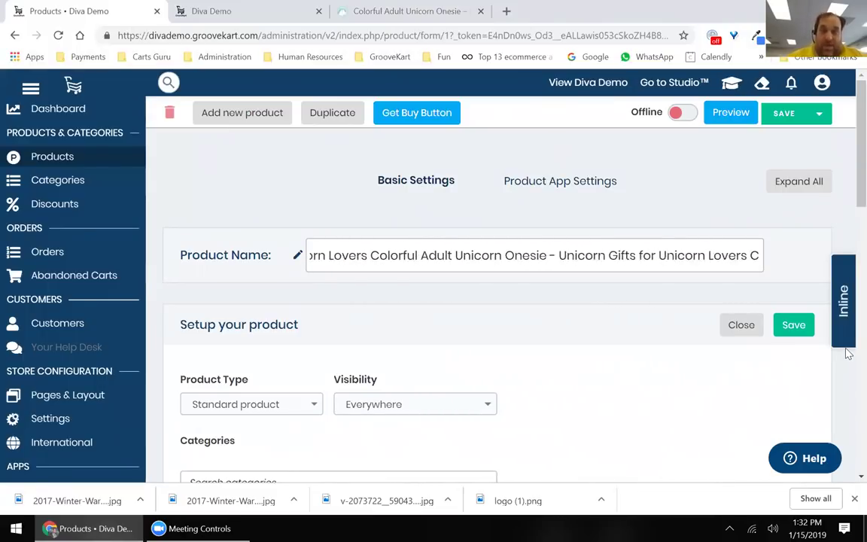
key("Left")
key("Left")
key("Left")
key("Left")
key("Left")
key("Left")
key("Left")
key("Left")
key("Left")
key("Left")
key("Left")
key("Left")
key("Left")
key("Left")
key("Left")
key("Left")
key("Left")
key("Left")
key("Left")
key("Left")
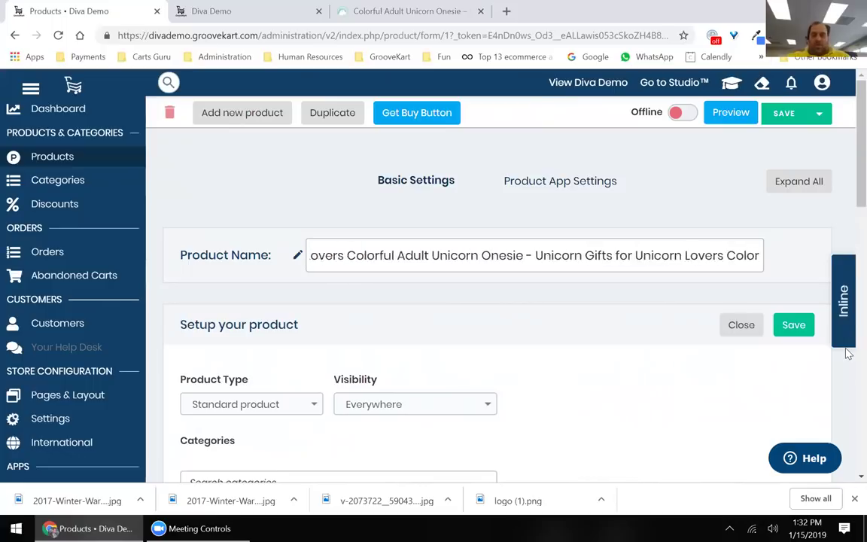
key("Left")
key("Left")
key("Left")
key("Left")
key("Left")
key("Left")
key("Left")
key("Left")
key("Left")
key("Left")
key("Left")
key("Left")
key("Left")
key("Left")
key("Left")
key("Left")
key("Left")
key("Left")
key("Left")
key("Left")
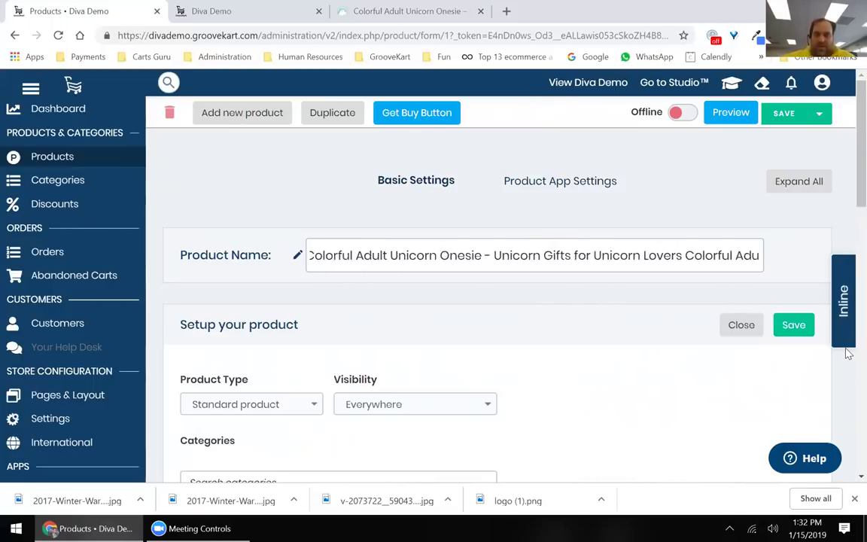
key("Left")
key("Left")
key("Left")
key("Left")
key("Left")
key("Left")
key("Left")
key("Left")
key("Left")
key("Left")
key("Left")
key("Left")
key("Left")
key("Left")
key("Left")
key("Left")
key("Left")
key("Left")
key("Left")
key("Left")
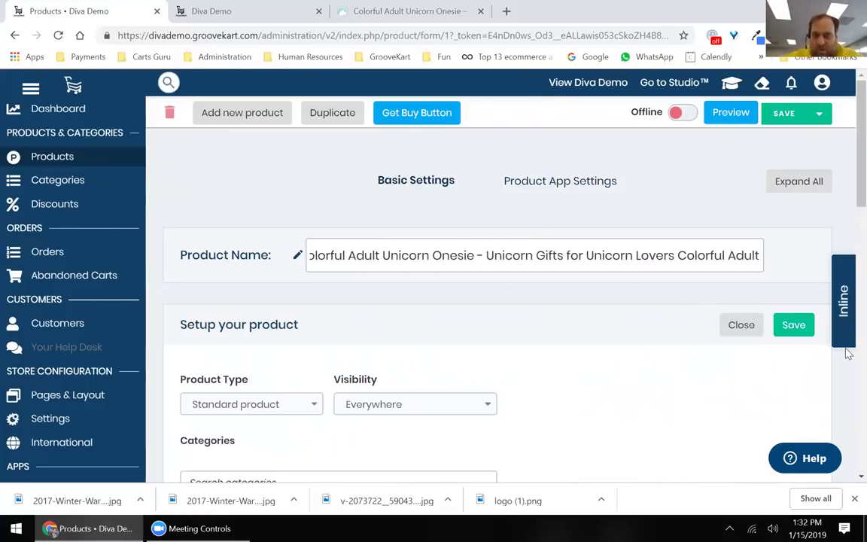
key("Left")
key("Left")
key("Left")
key("Left")
key("Left")
key("Left")
key("Left")
key("Left")
key("Left")
key("Left")
key("Left")
key("Left")
key("Left")
key("Left")
key("Left")
key("Left")
key("Left")
key("Left")
key("Left")
key("Left")
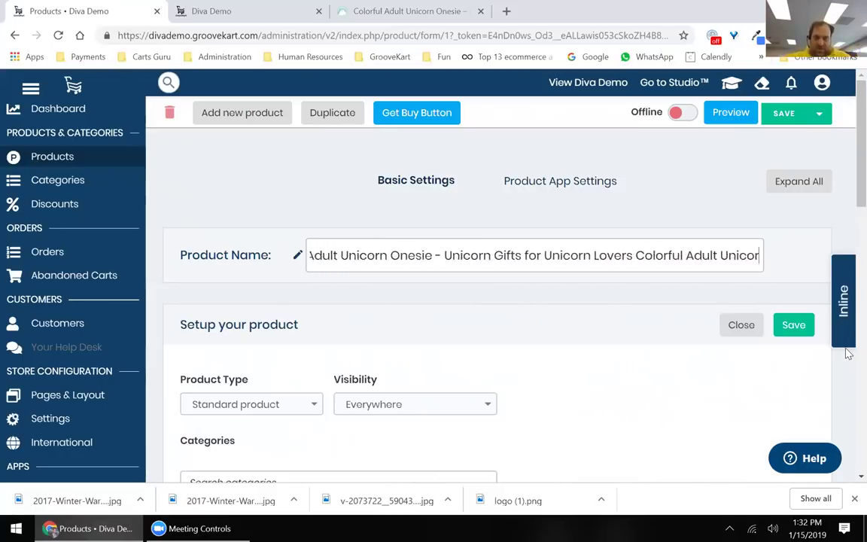
key("Left")
key("Left")
key("Left")
key("Left")
key("Left")
key("Left")
key("Left")
key("Left")
key("Left")
key("Left")
key("Left")
key("Left")
key("Left")
key("Left")
key("Left")
key("Left")
key("Left")
key("Left")
key("Left")
key("Left")
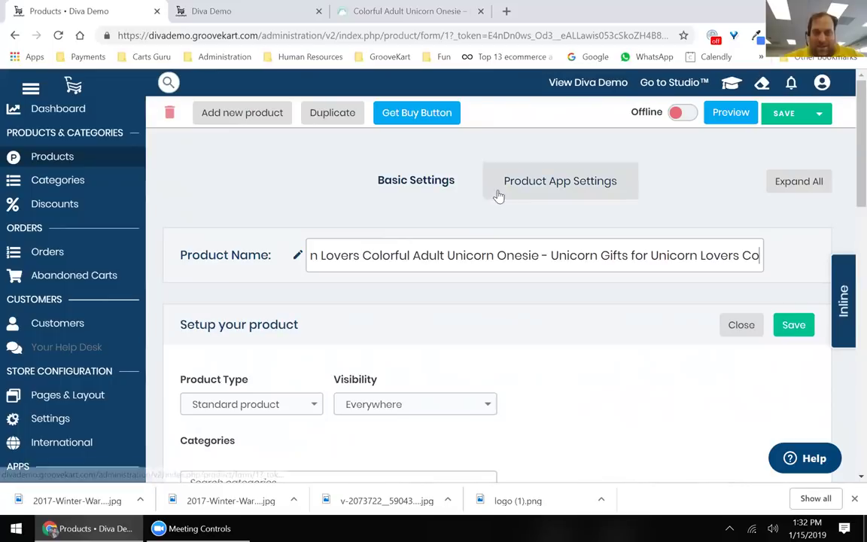
triple_click(424, 255)
key("BackSpace")
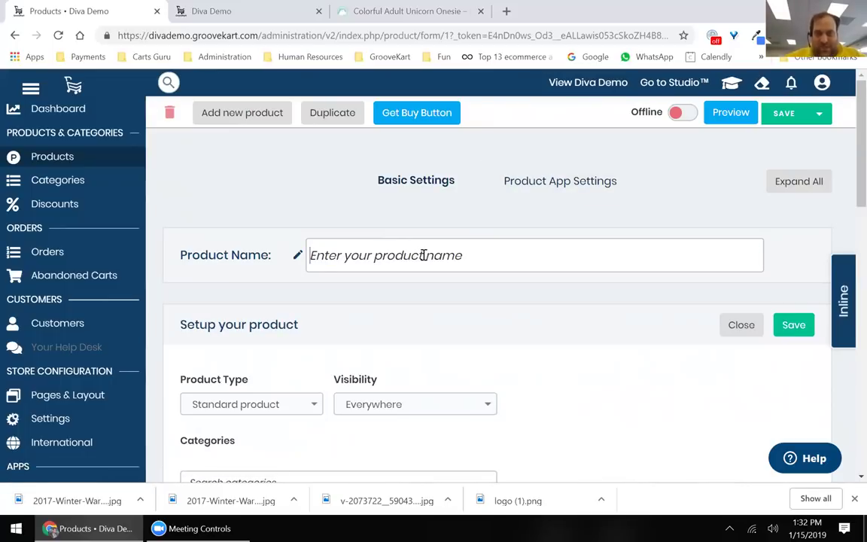
type("Adult Unicorn Pijama")
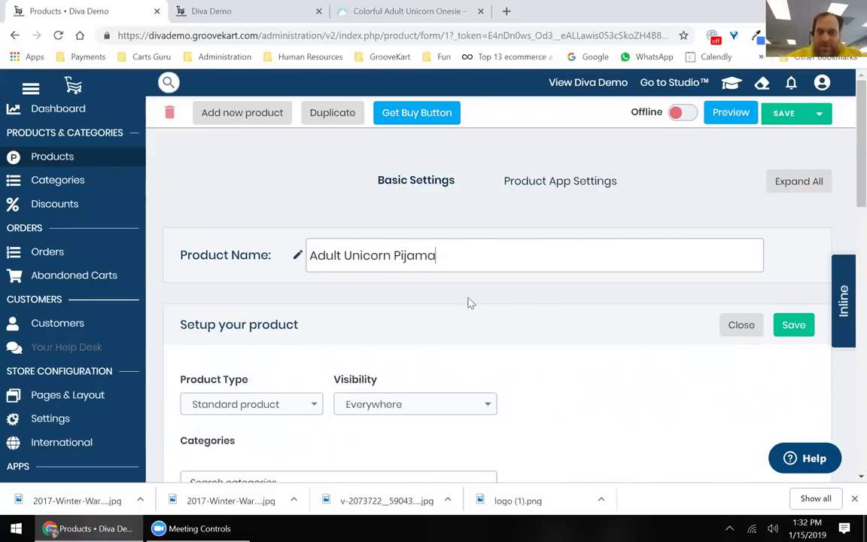
Step: Keep the product's visibility set to Everywhere
scroll(468, 303, "down", 2)
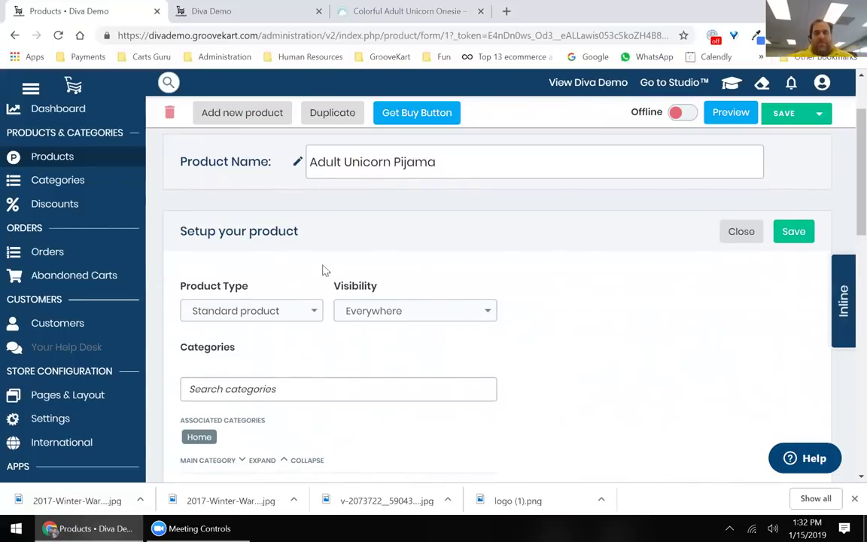
left_click(484, 318)
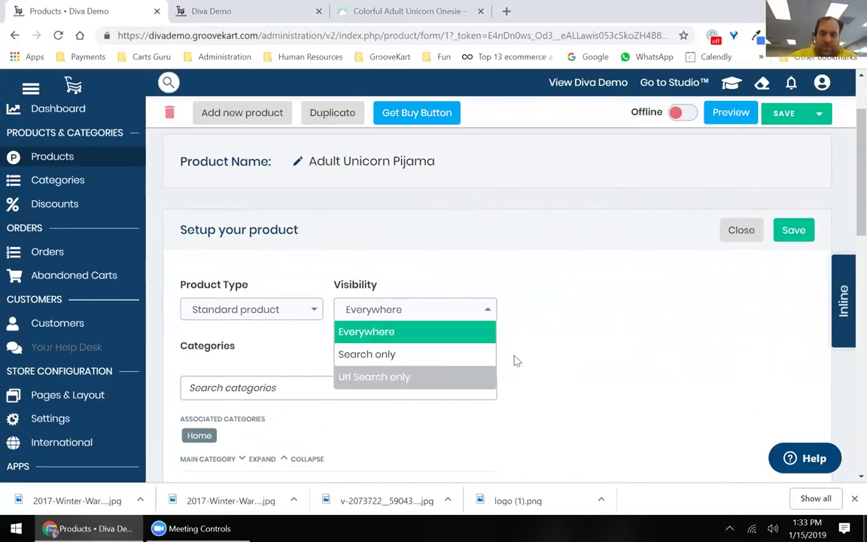
left_click(649, 270)
scroll(650, 226, "down", 1)
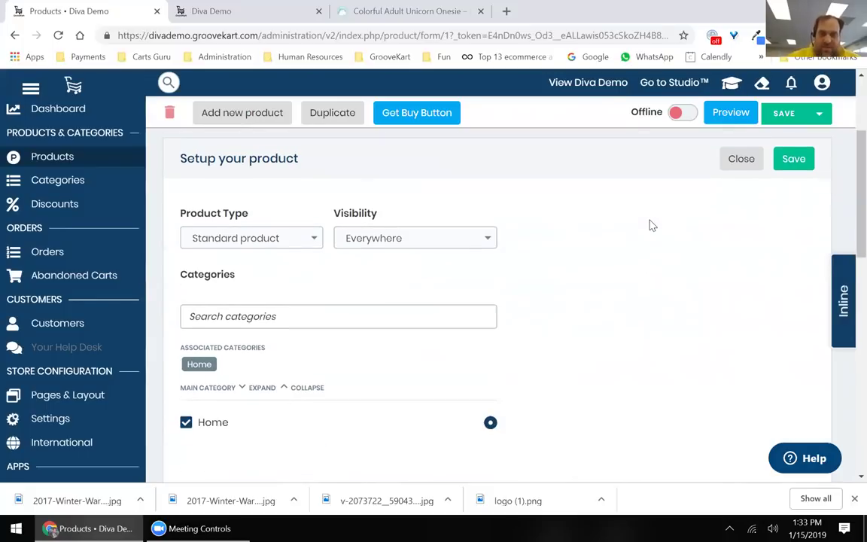
scroll(651, 226, "down", 1)
scroll(650, 226, "down", 1)
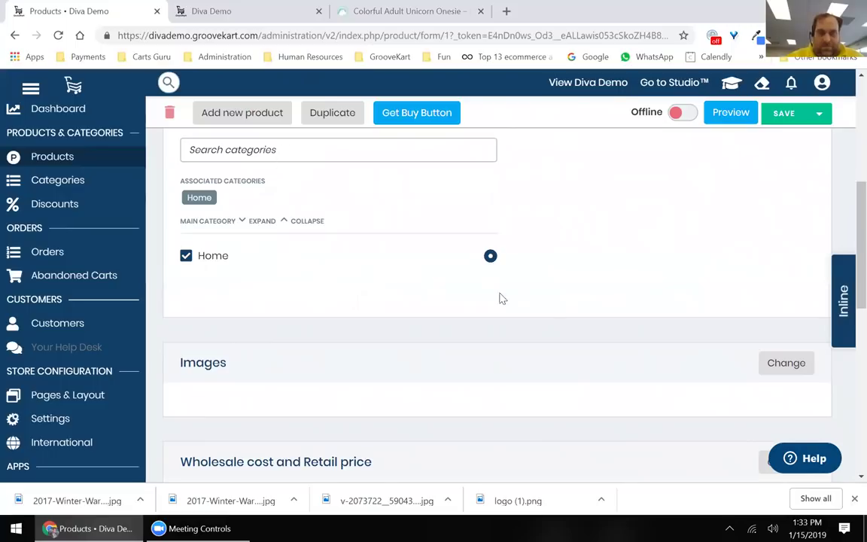
scroll(527, 304, "down", 1)
scroll(549, 313, "down", 1)
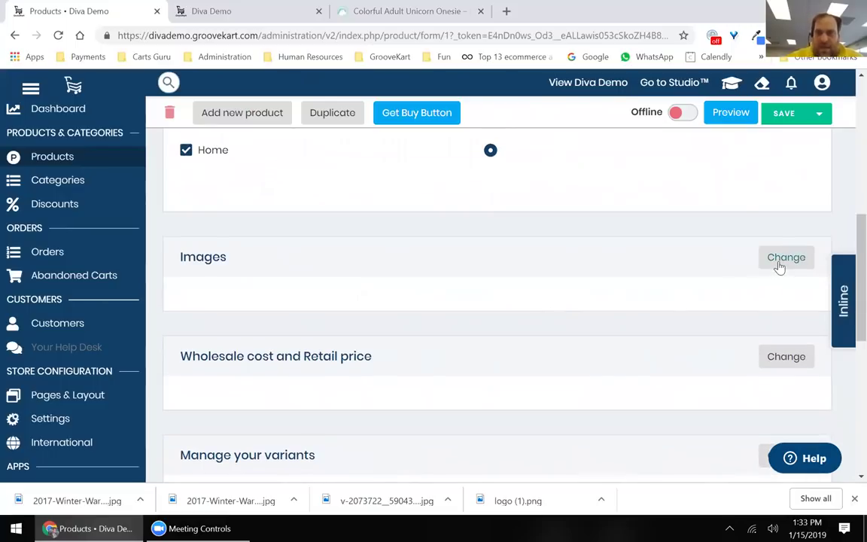
Step: Drag the first unicorn onesie photo from the Logo folder into the product's Images area
left_click(780, 267)
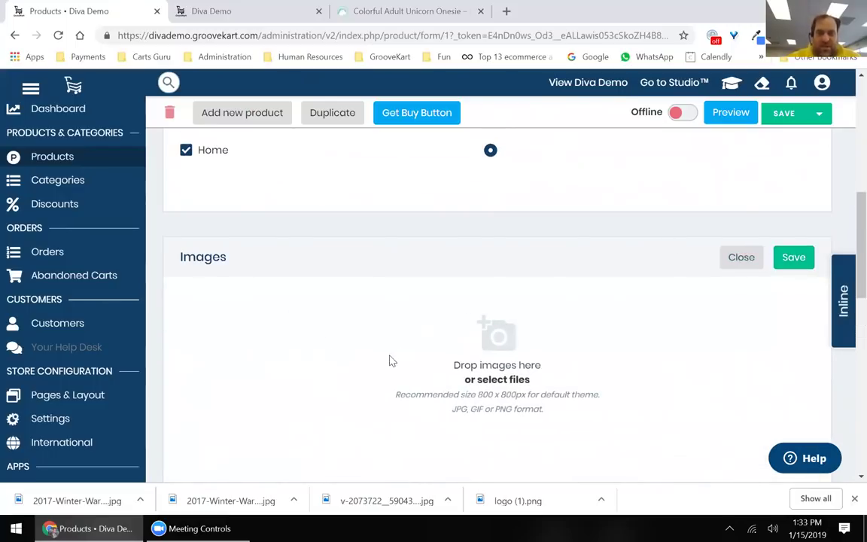
left_click(100, 506)
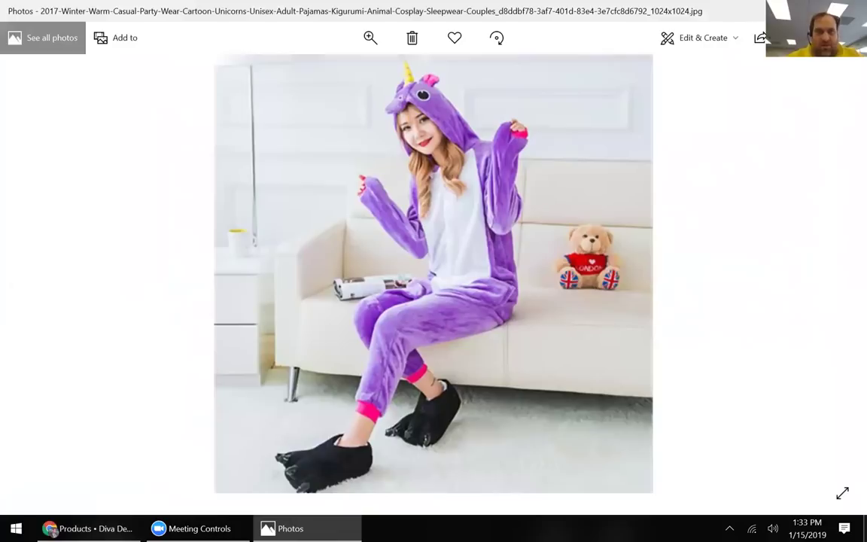
key("alt+Tab")
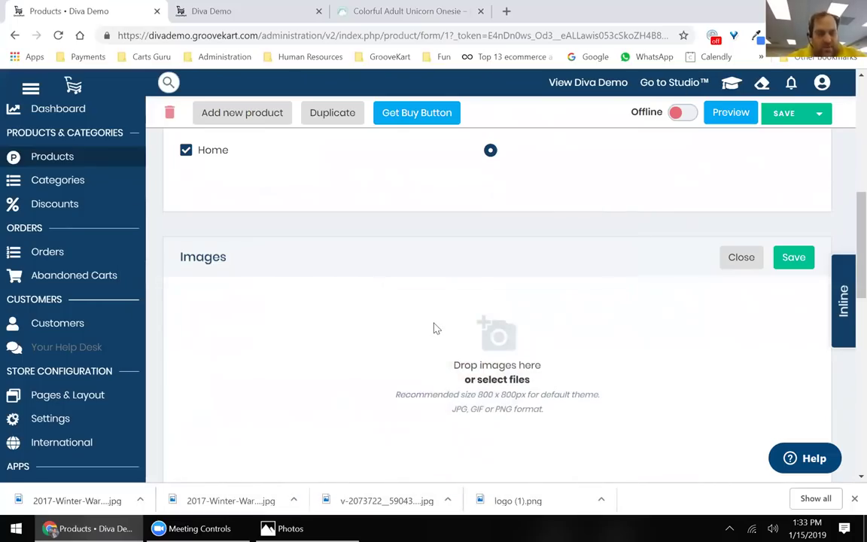
key("super+e")
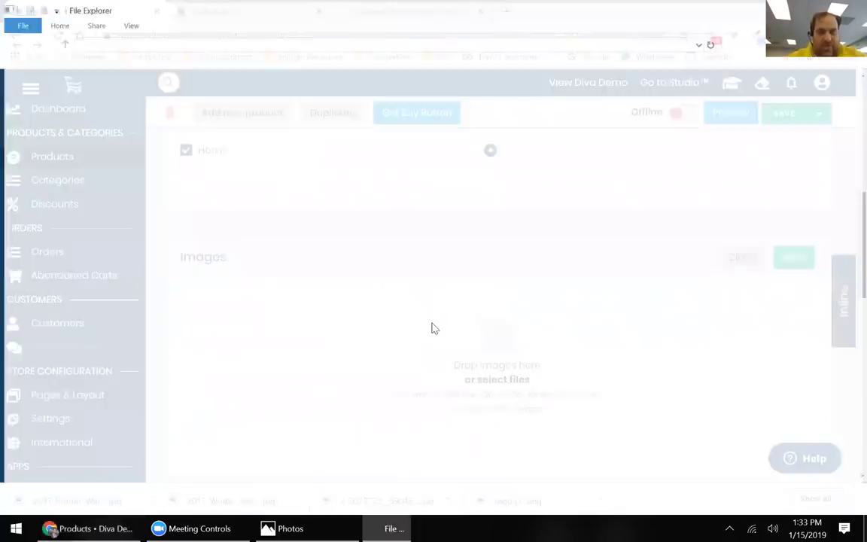
left_click(78, 204)
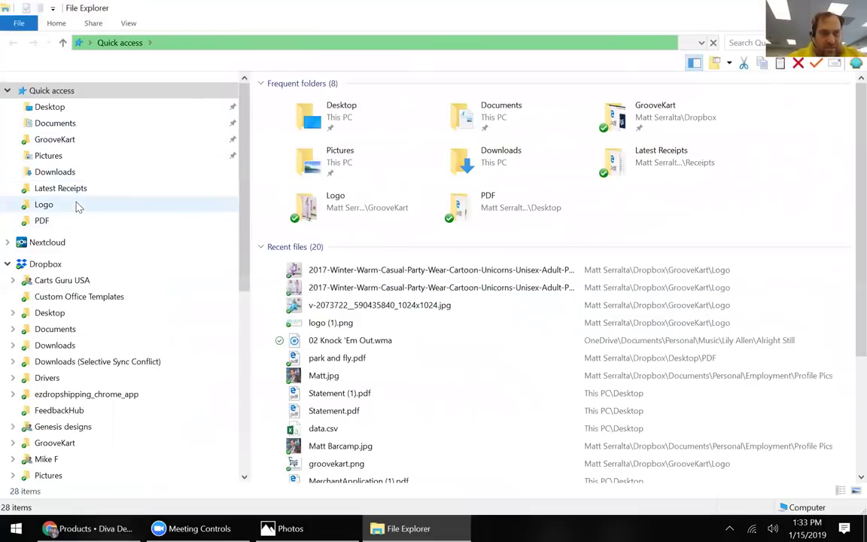
left_click_drag(310, 109, 340, 379)
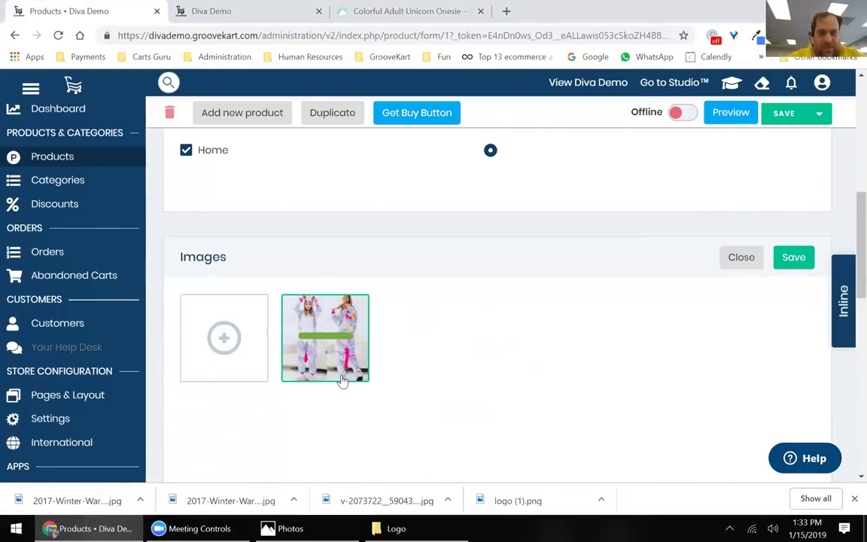
Step: Drag the purple and blue onesie photos from the Logo folder into Images
left_click(415, 528)
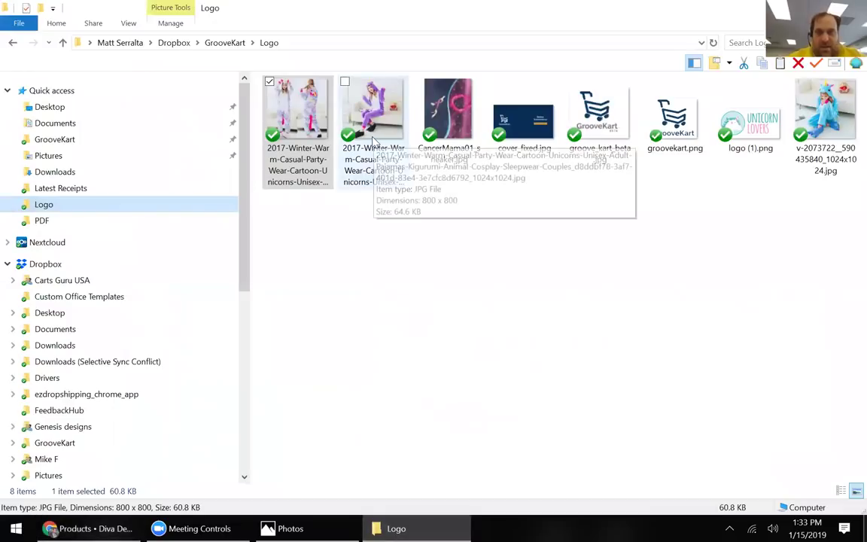
left_click(374, 141)
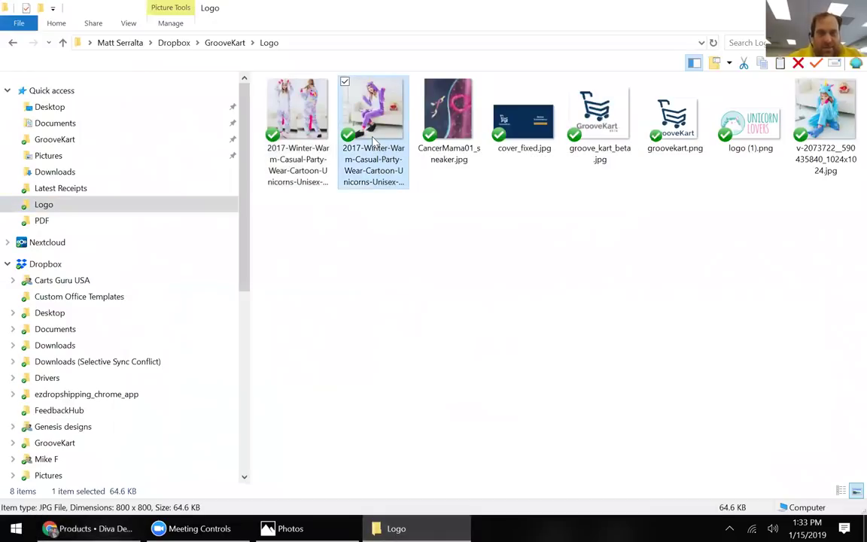
left_click(838, 130, "ctrl")
left_click_drag(375, 120, 422, 377)
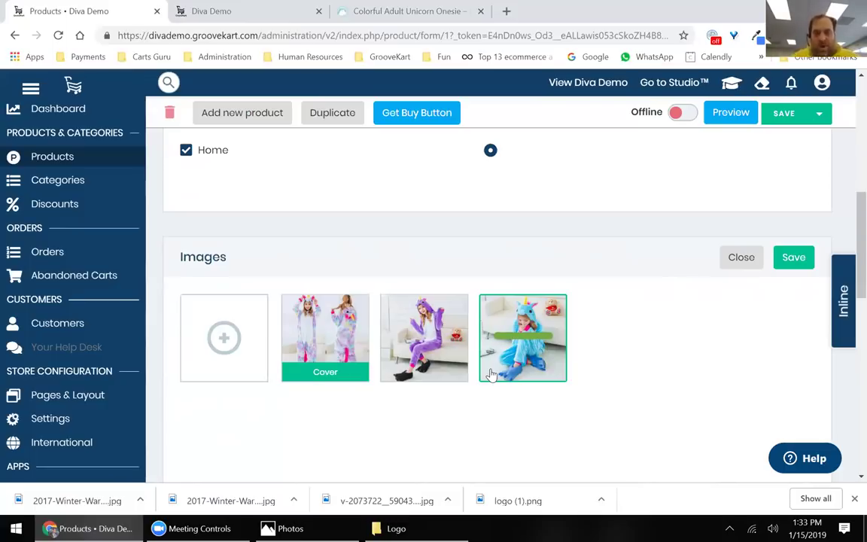
Step: Save the purple image's settings and the product images, then open the pricing fields
left_click(415, 336)
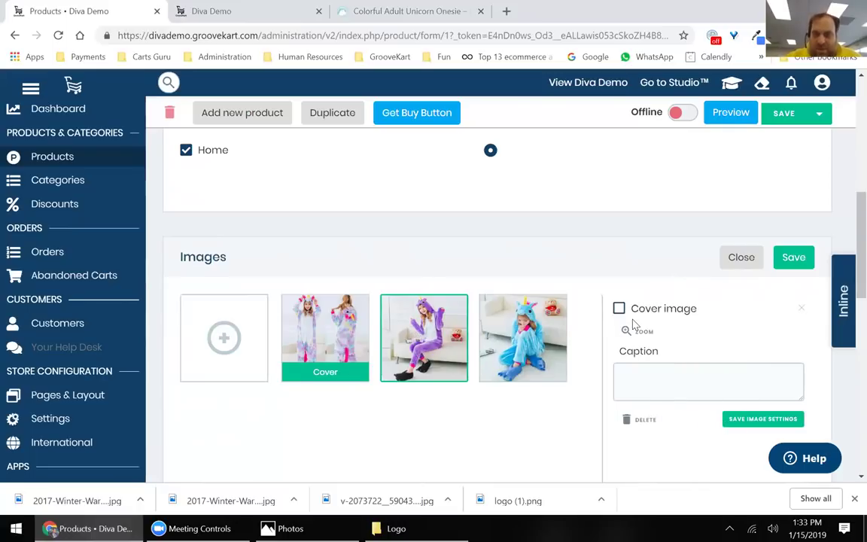
left_click(764, 419)
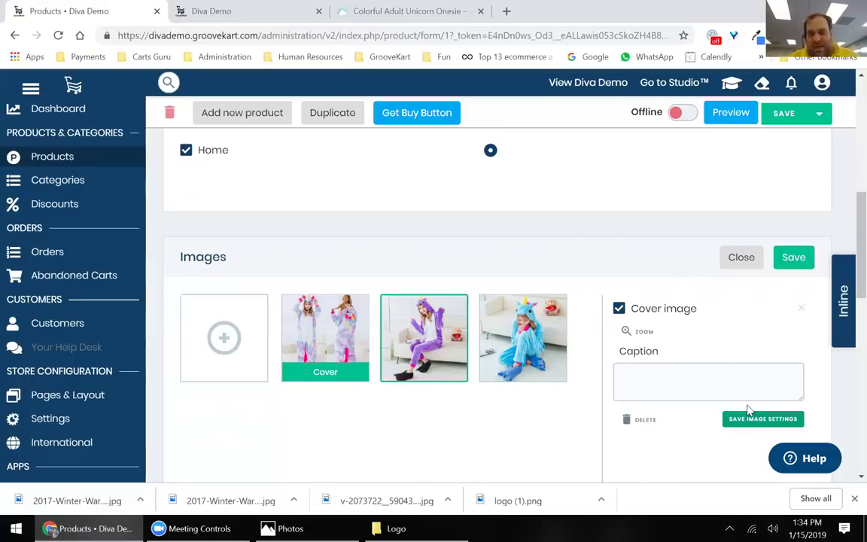
left_click(631, 366)
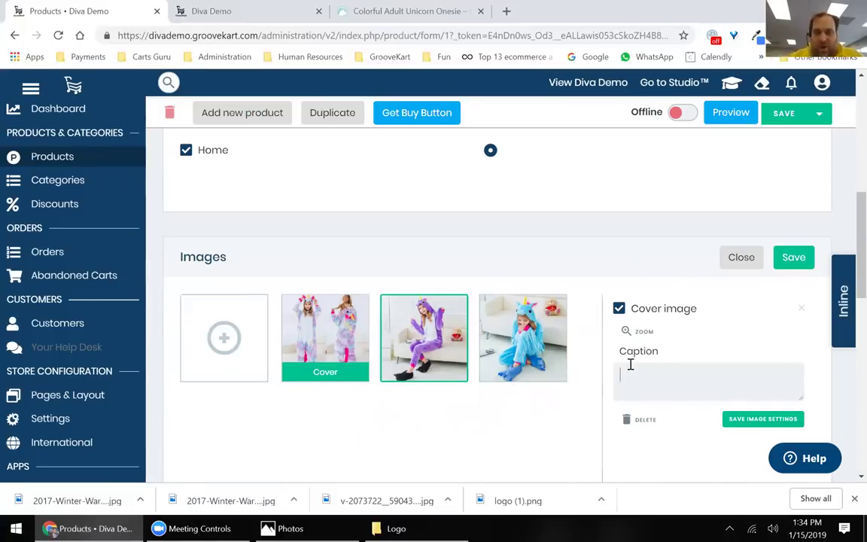
left_click(801, 259)
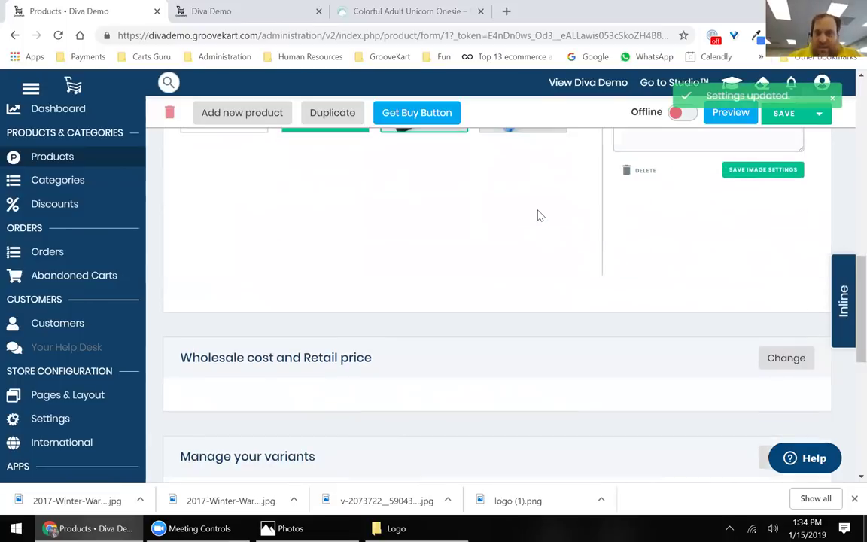
left_click(787, 295)
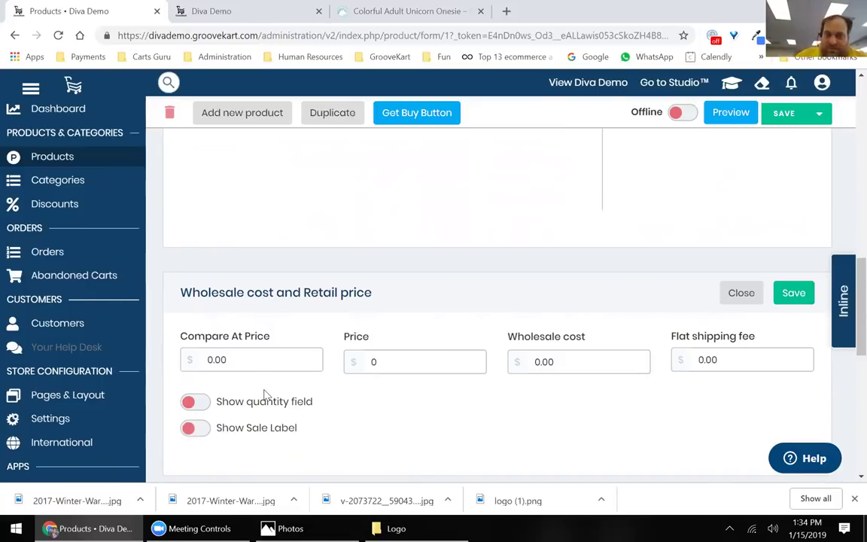
Step: Enter Price 49.99, Compare At Price 99.99 and Wholesale cost 9.99, leaving flat shipping at 0.00
left_click(399, 354)
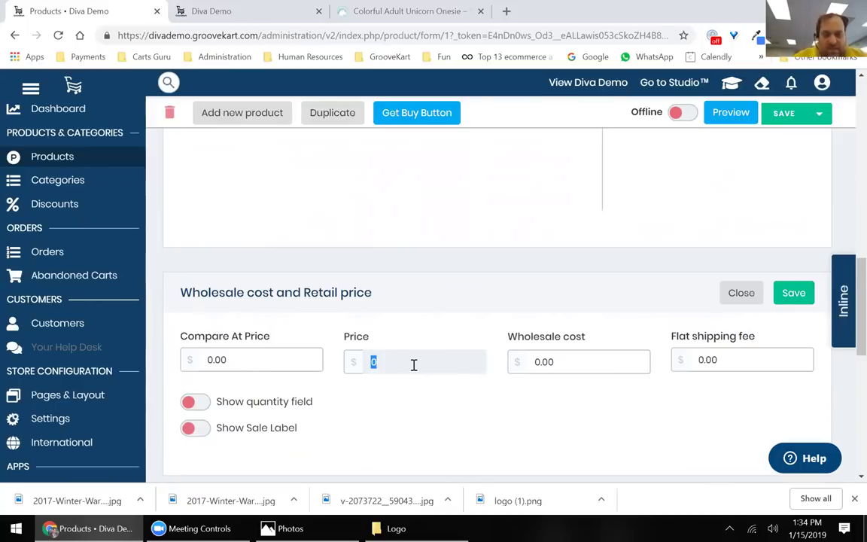
type("49")
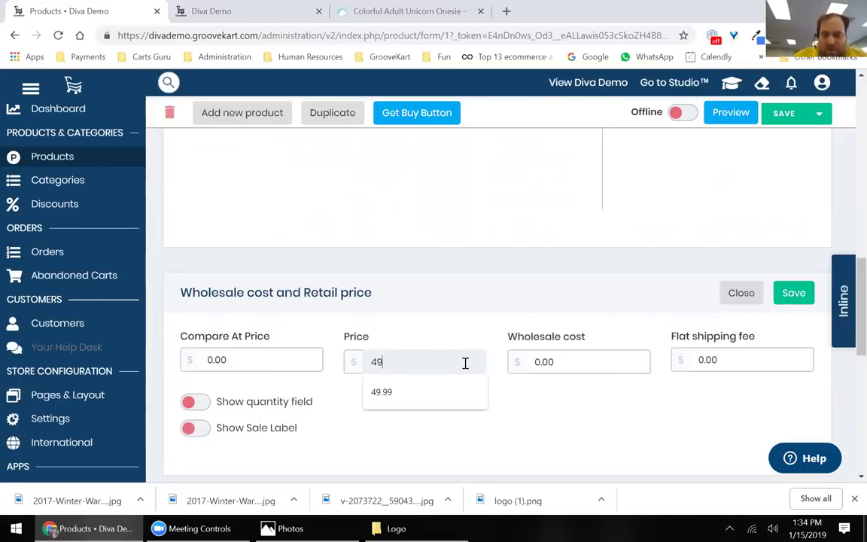
type(".99")
left_click(248, 360)
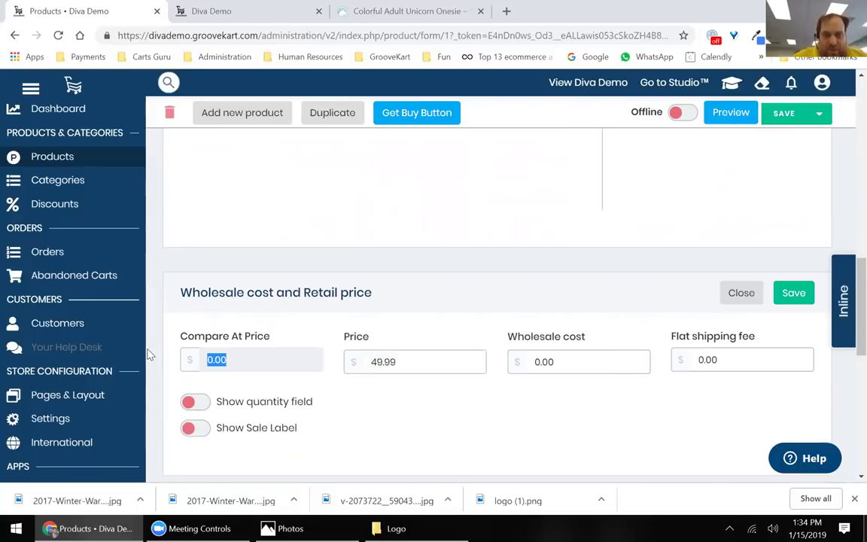
type("99.99")
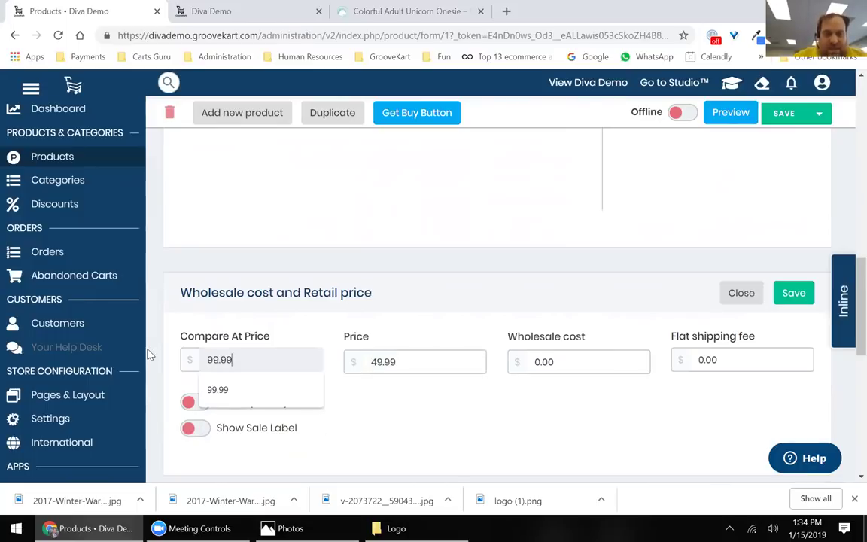
left_click(424, 407)
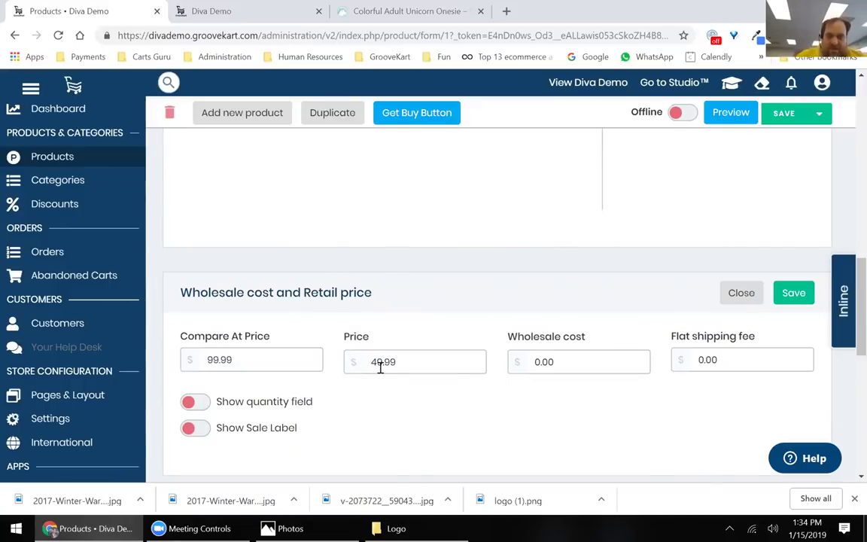
left_click(595, 361)
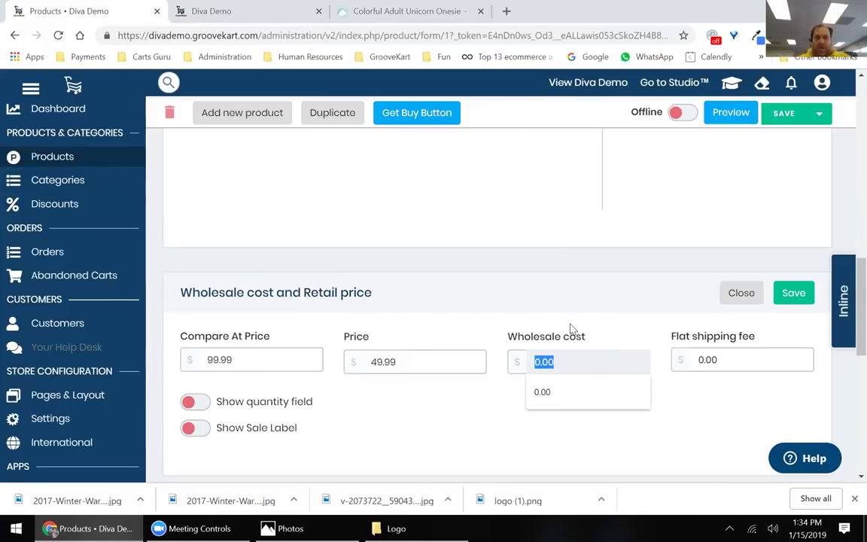
type("9.99")
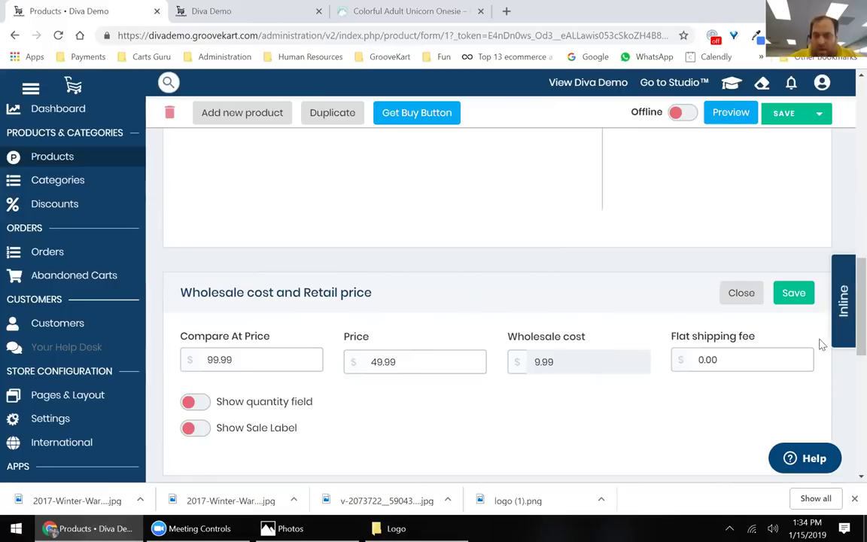
left_click_drag(664, 341, 760, 344)
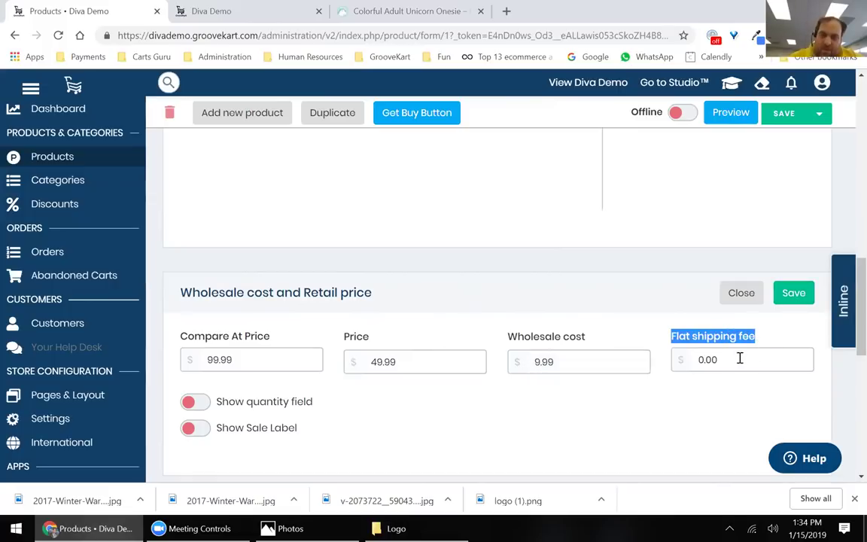
left_click(738, 359)
right_click(657, 351)
left_click(726, 400)
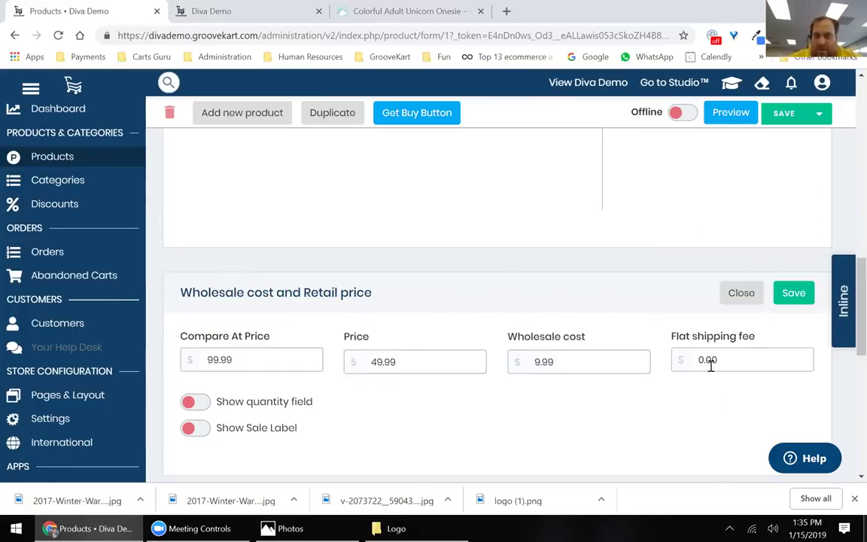
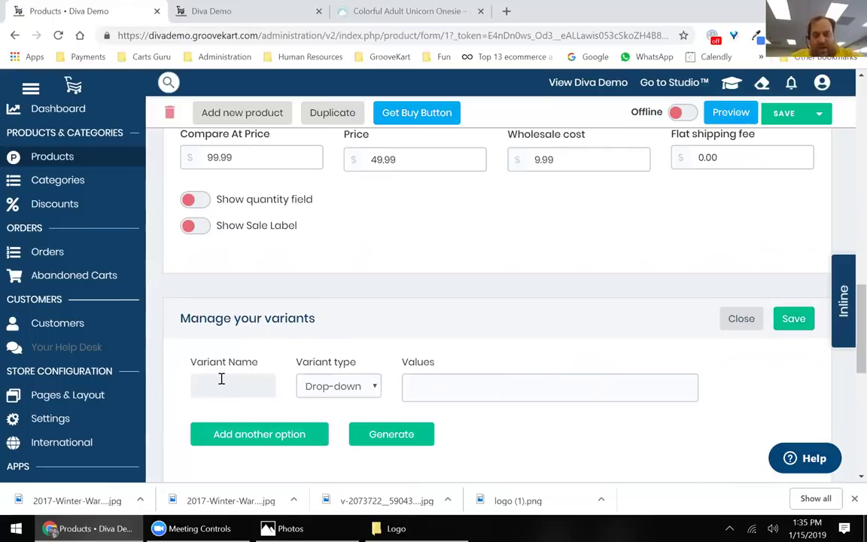
Step: Create a Color option with values Blue and Purple, shown as color or texture swatches
type("C")
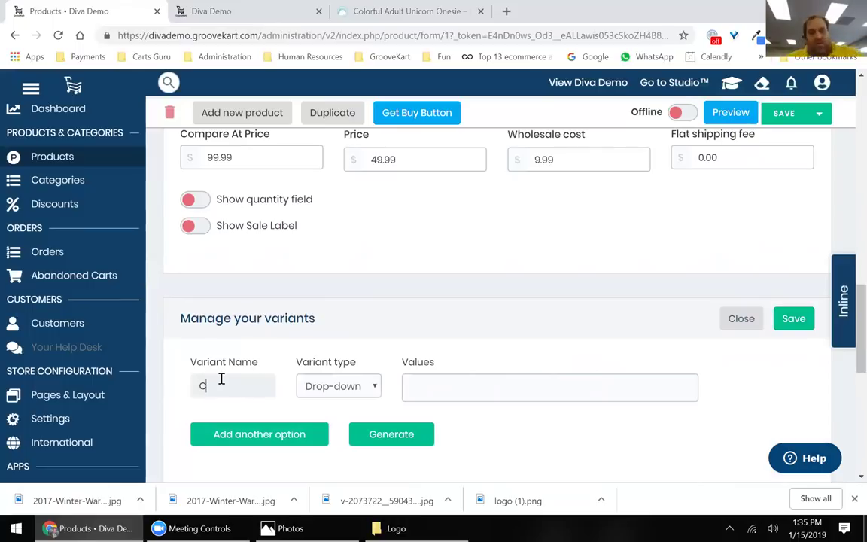
type("olor")
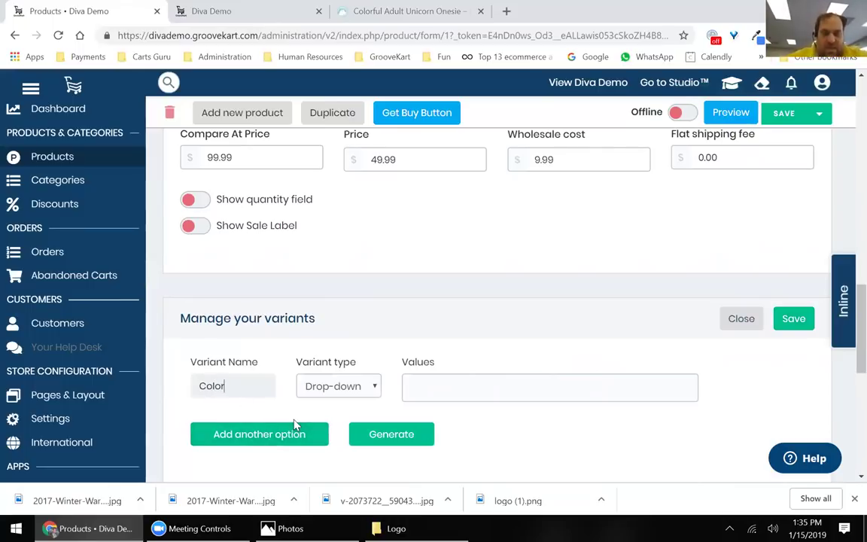
left_click(442, 388)
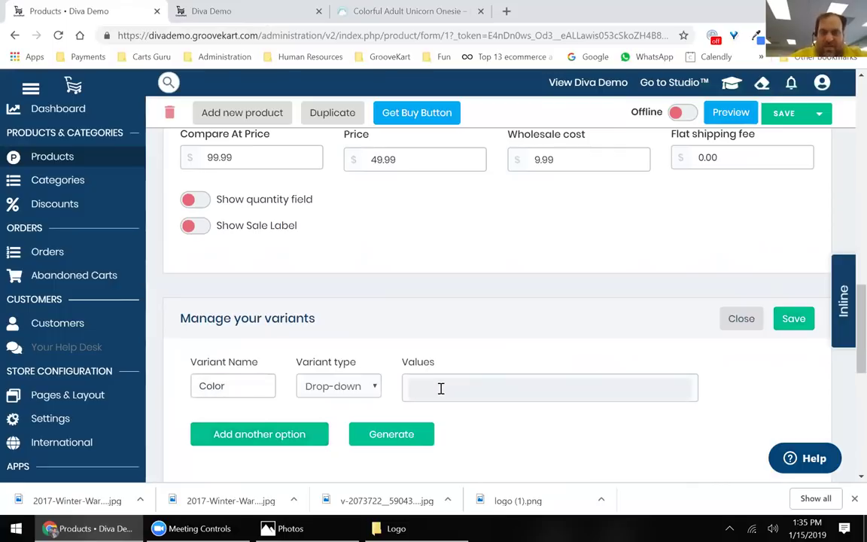
type("Blue")
key("Return")
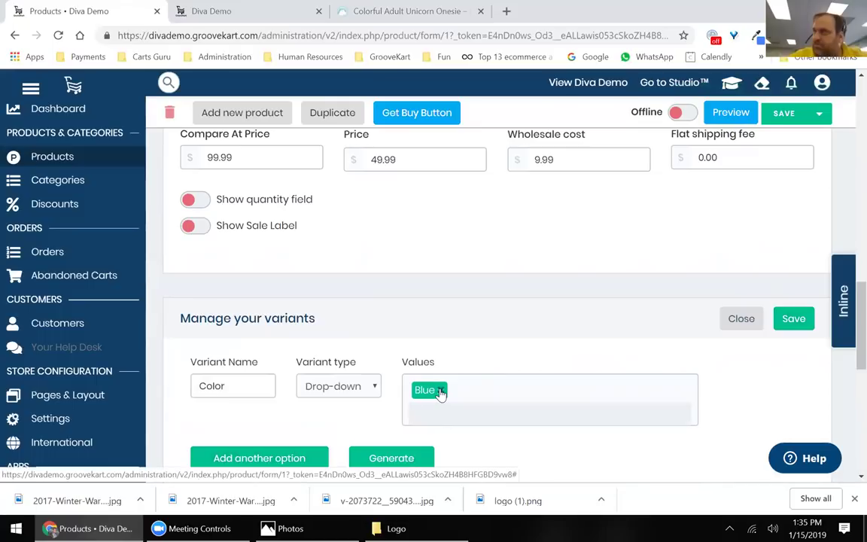
type("Purple")
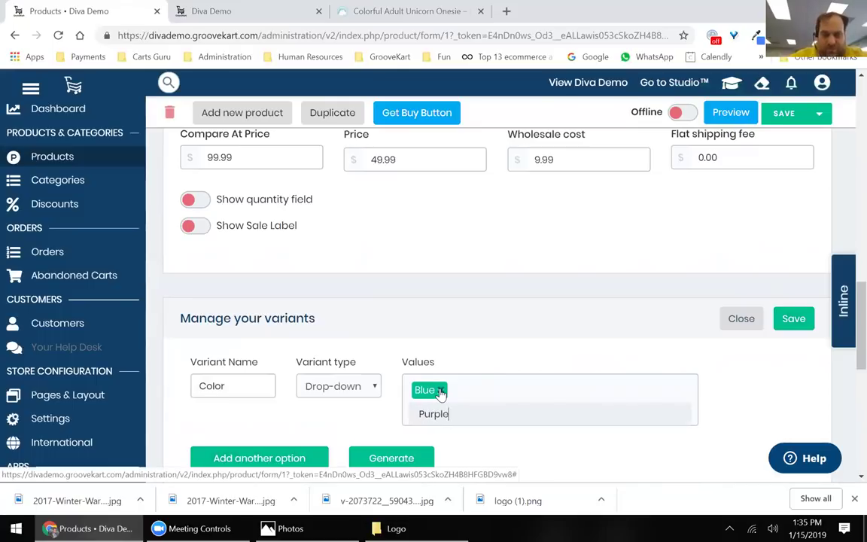
key("Return")
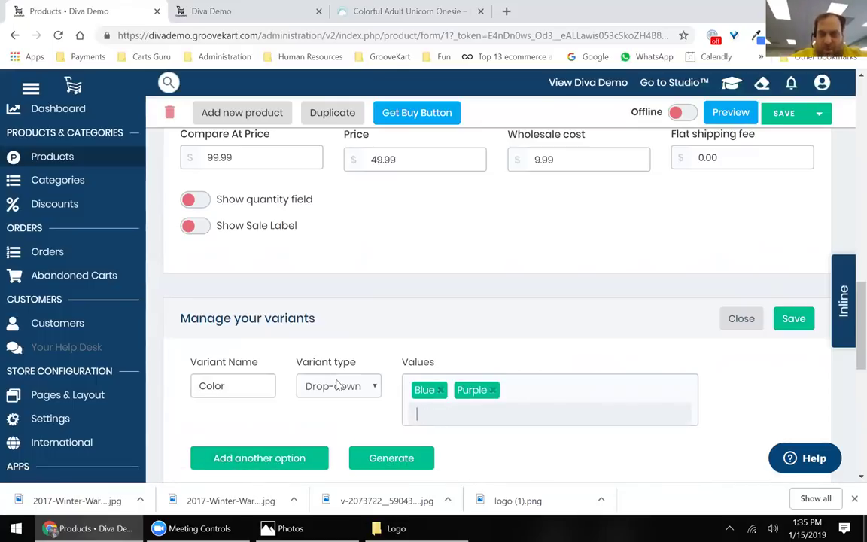
left_click(361, 392)
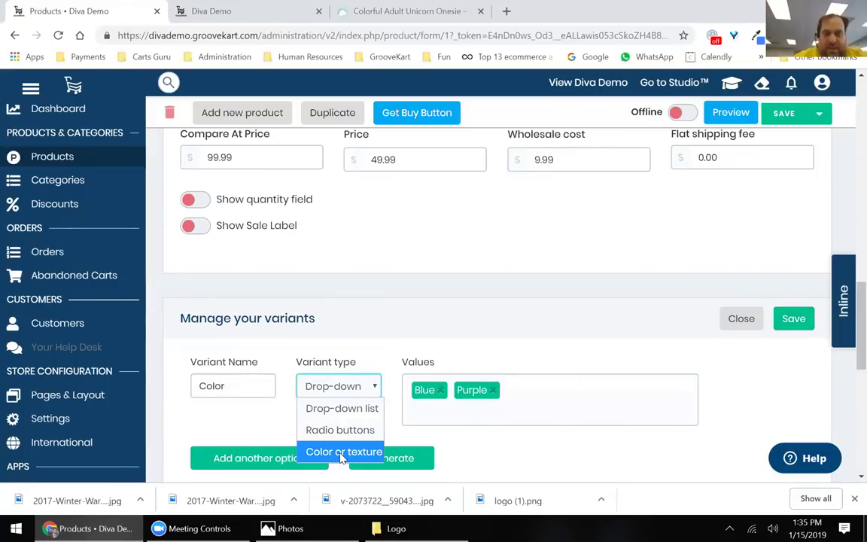
left_click(344, 454)
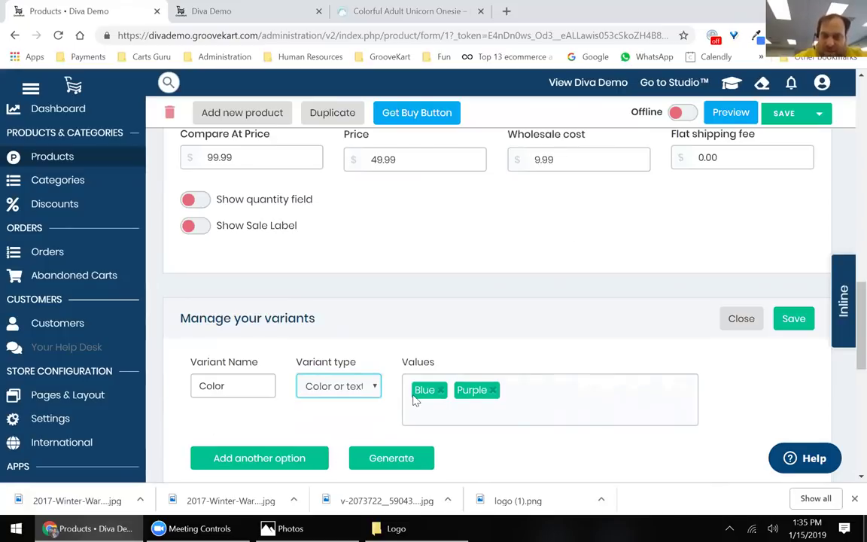
Step: Add a second variant option named Size, presented as radio buttons
scroll(540, 368, "down", 1)
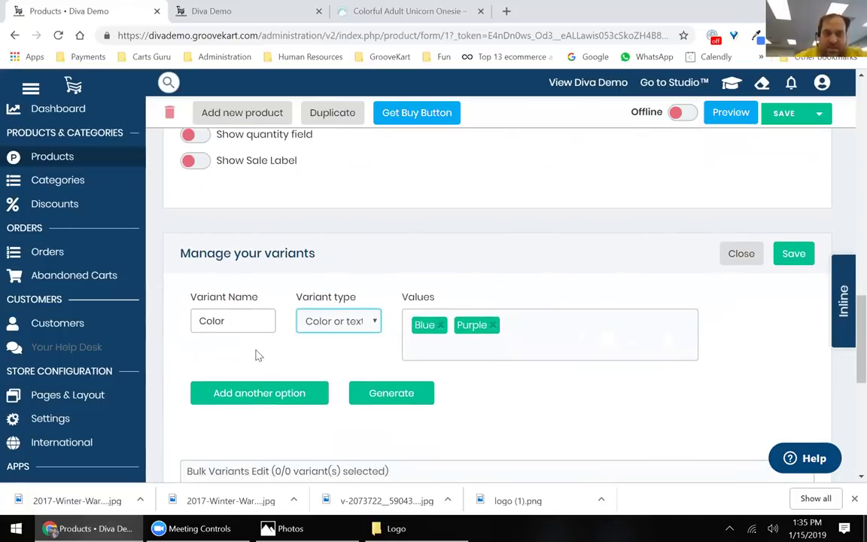
left_click(254, 395)
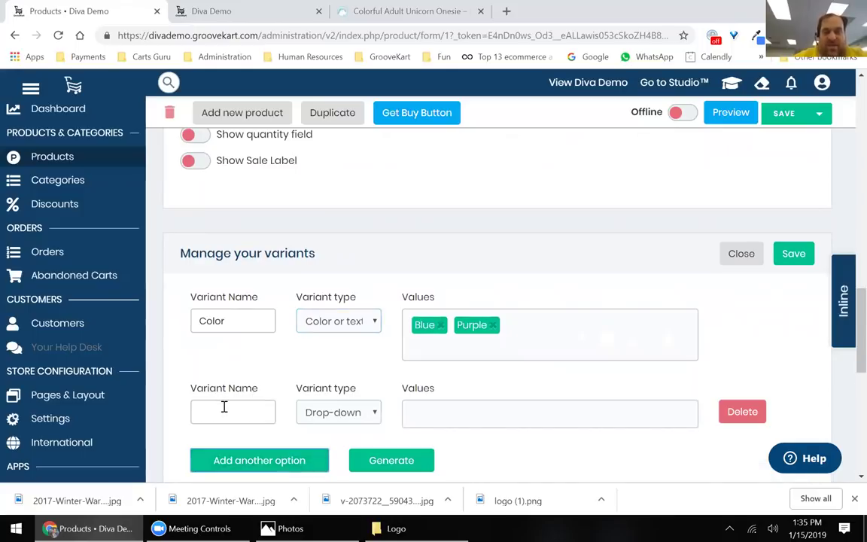
left_click(224, 407)
type("Size")
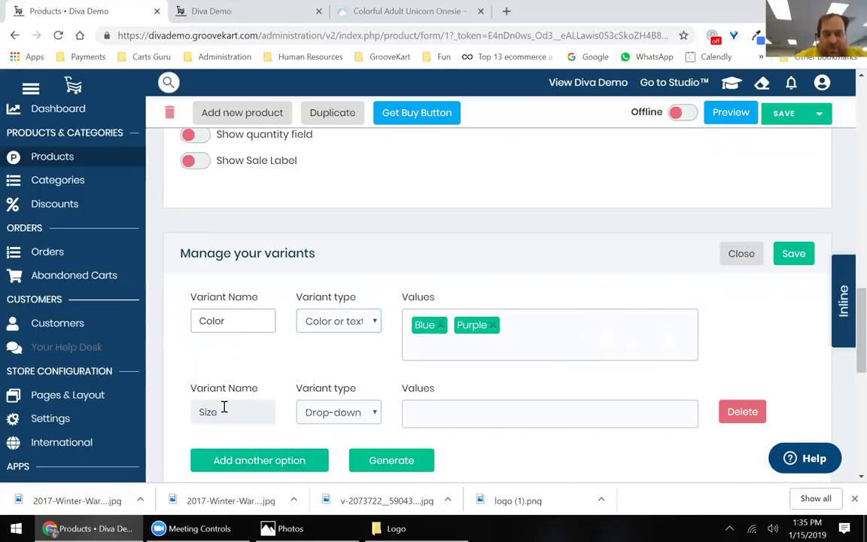
left_click(338, 413)
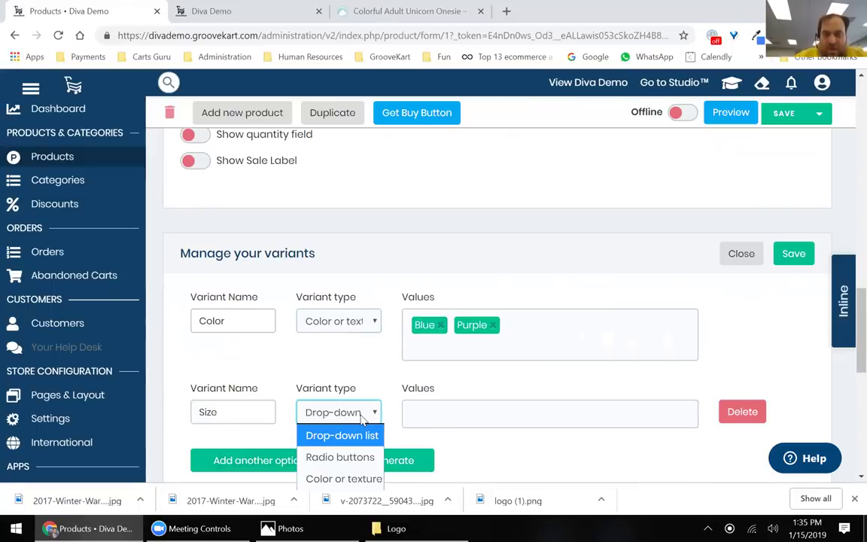
left_click(355, 458)
Step: Enter the Size values S, M, L and XL
left_click(435, 414)
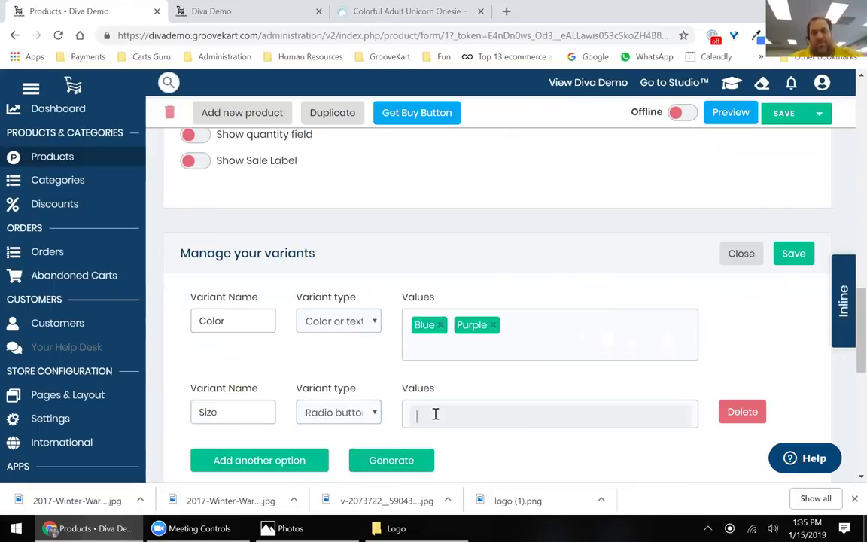
type("S")
key("Return")
type("M")
key("Return")
type("L")
key("Return")
type("XL")
key("Return")
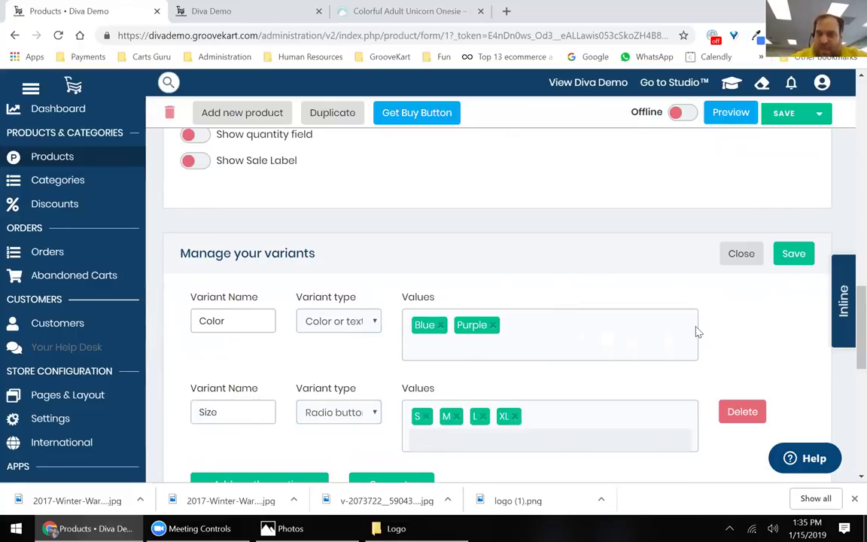
scroll(697, 332, "down", 3)
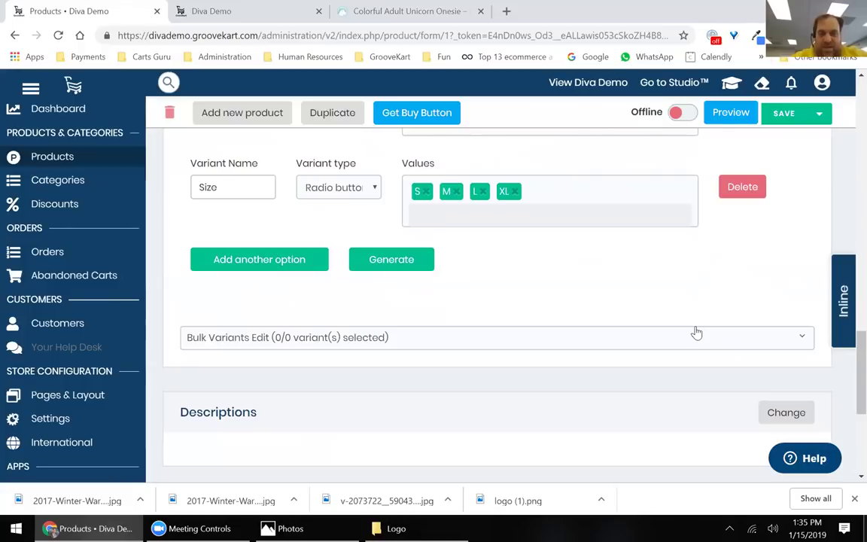
Step: Generate all eight Color and Size variant combinations and review the list
left_click(408, 268)
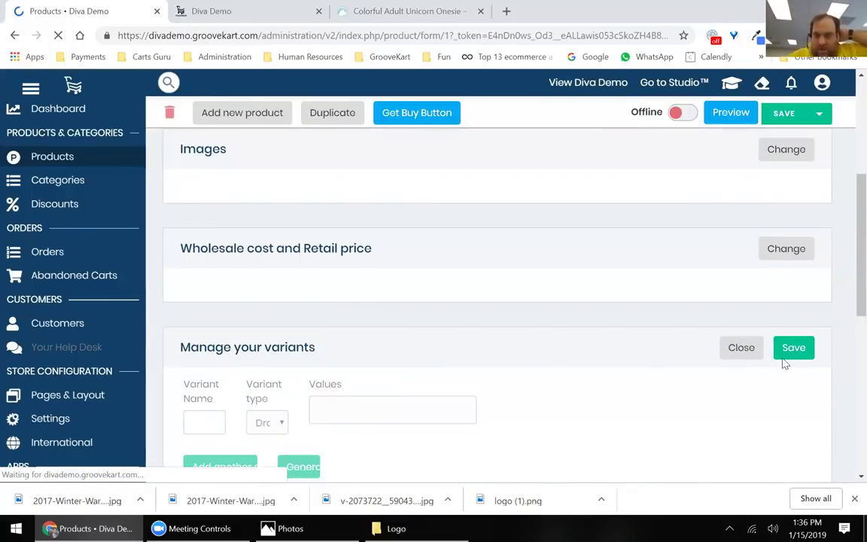
scroll(577, 332, "down", 5)
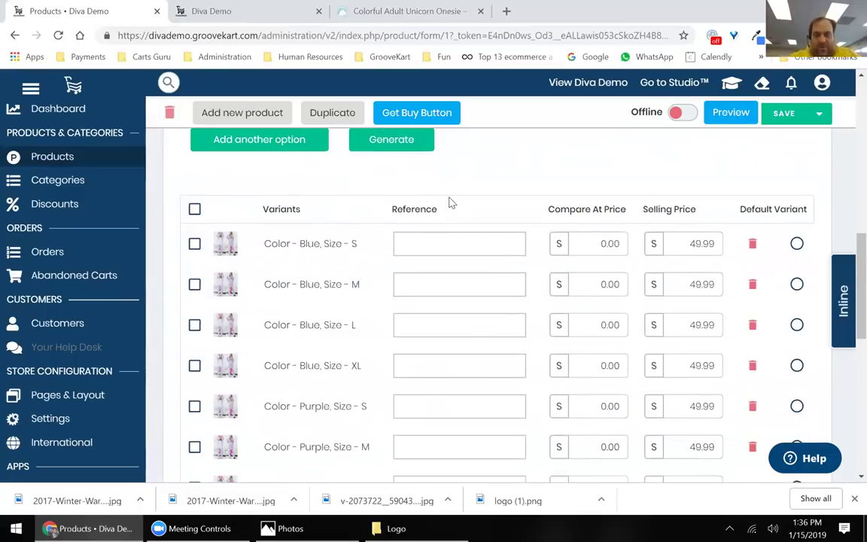
scroll(450, 211, "down", 3)
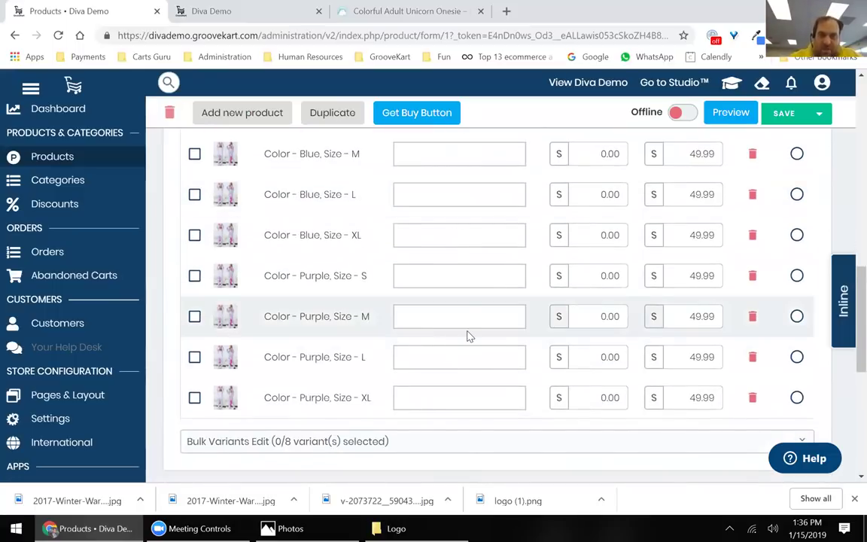
scroll(467, 332, "up", 2)
scroll(468, 332, "down", 4)
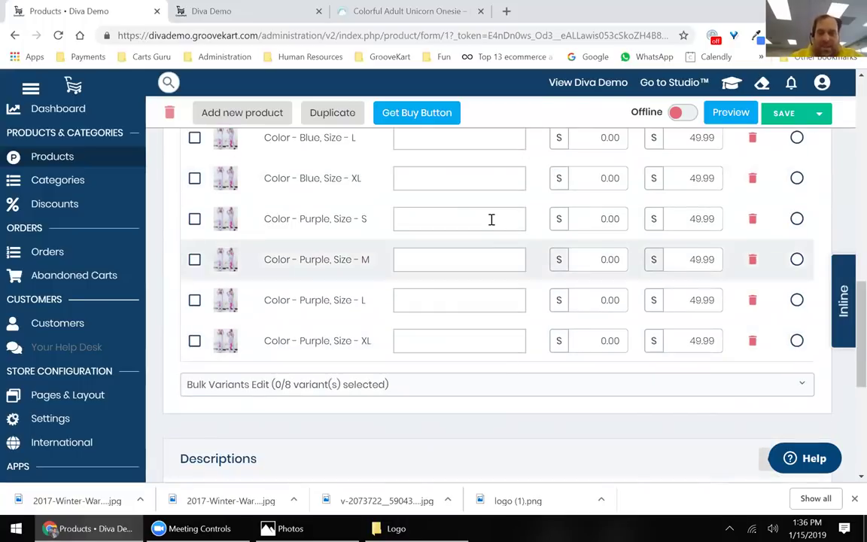
scroll(490, 223, "up", 4)
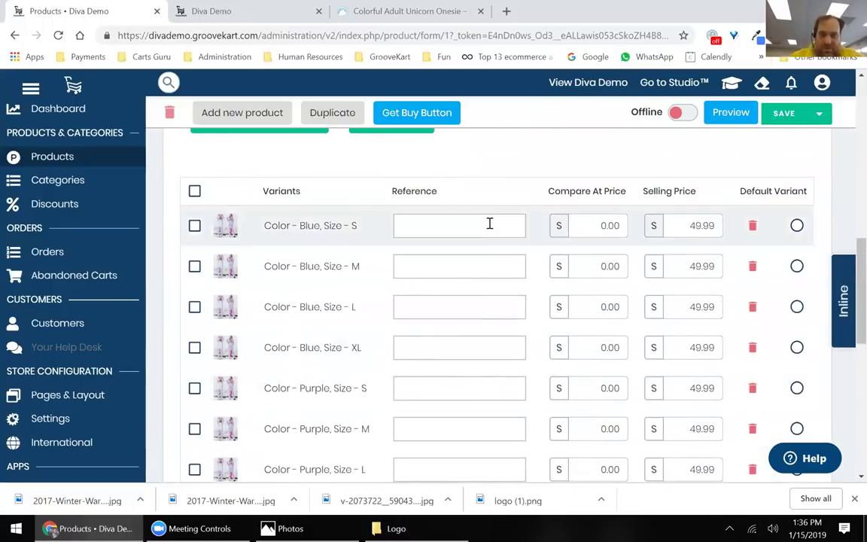
Step: Select all variants and bulk-apply a 99.99 compare-at price and 49.95 price
left_click(194, 190)
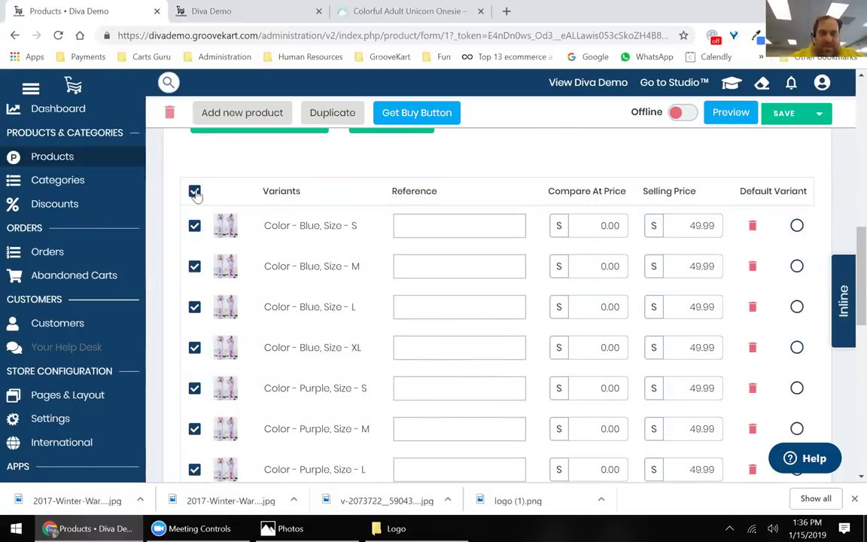
scroll(349, 292, "down", 3)
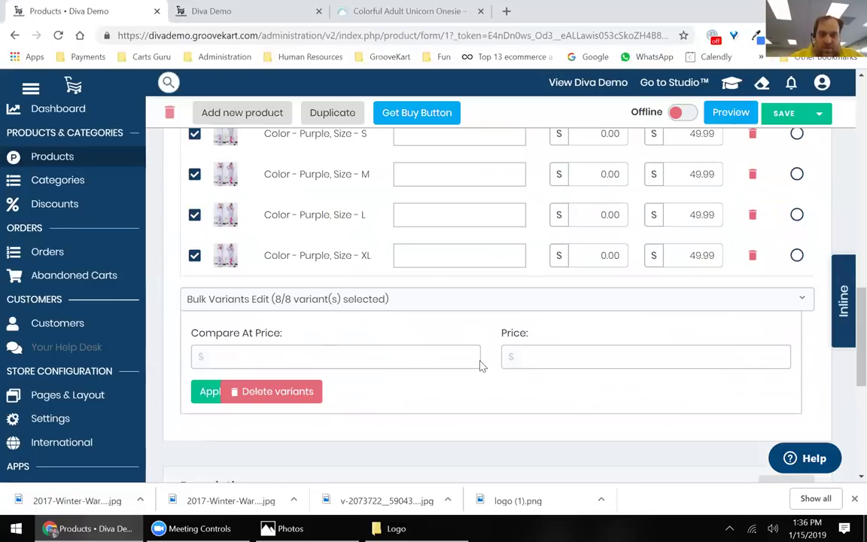
left_click(290, 351)
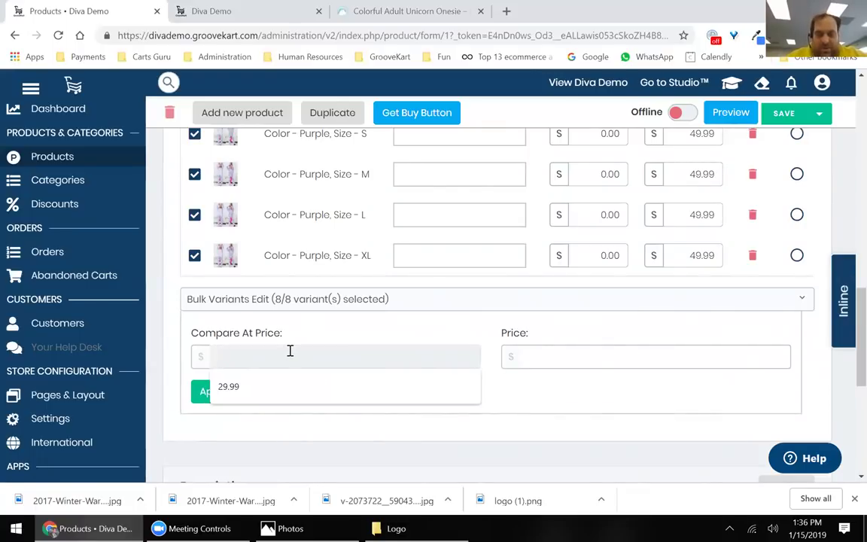
type("99.99")
key("Tab")
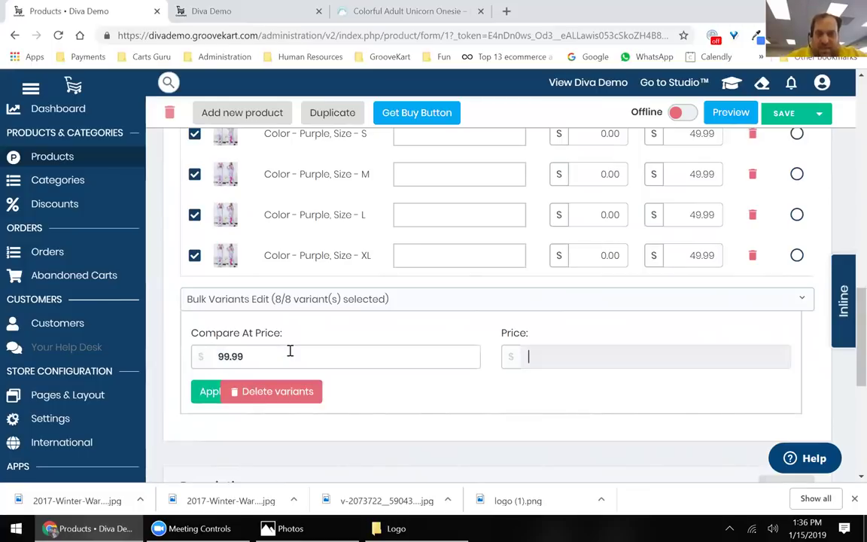
type("49")
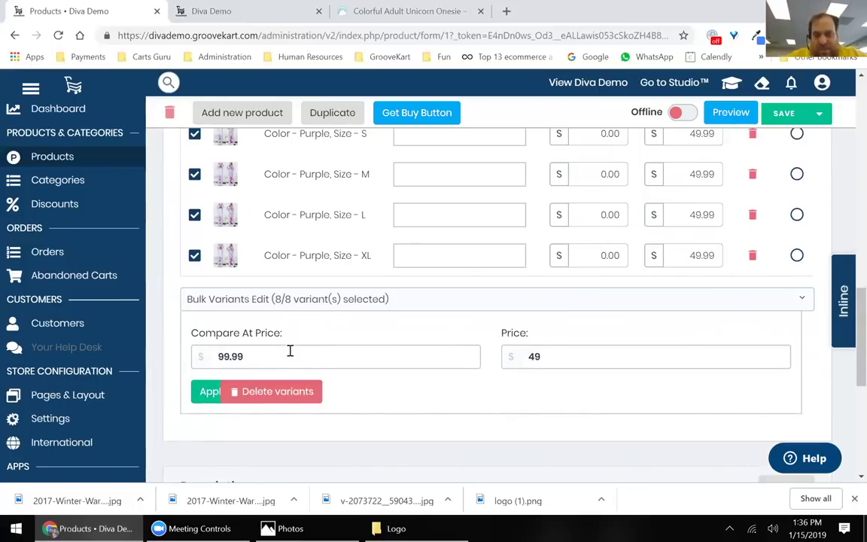
type(".95")
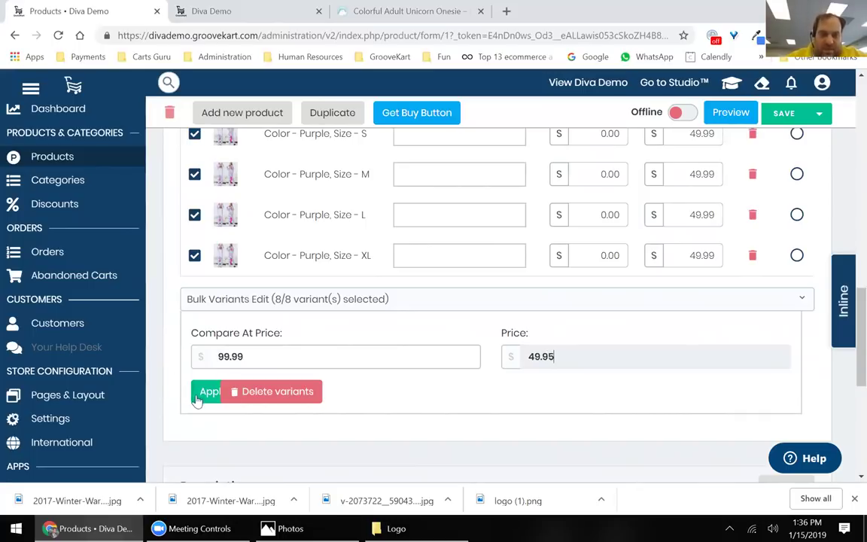
left_click(199, 397)
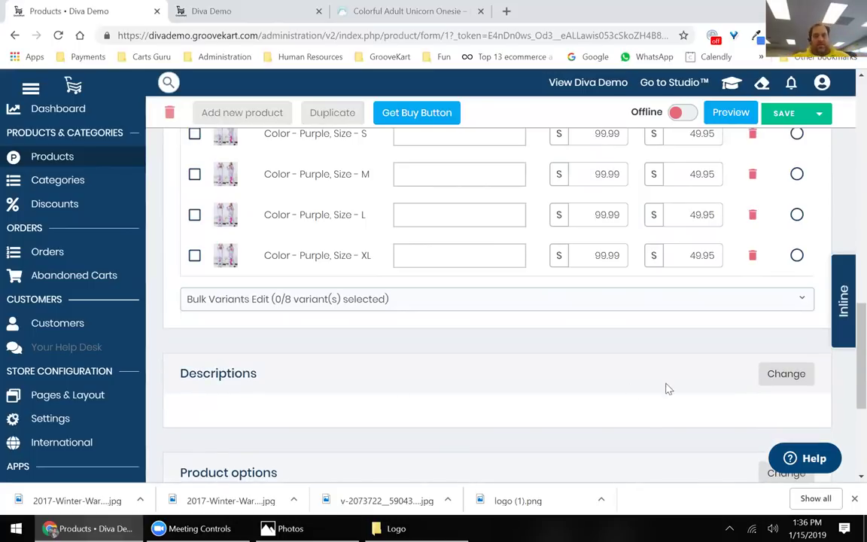
Step: Open the Descriptions section for editing, then go to the Colorful Adult Unicorn Onesie tab
left_click(772, 384)
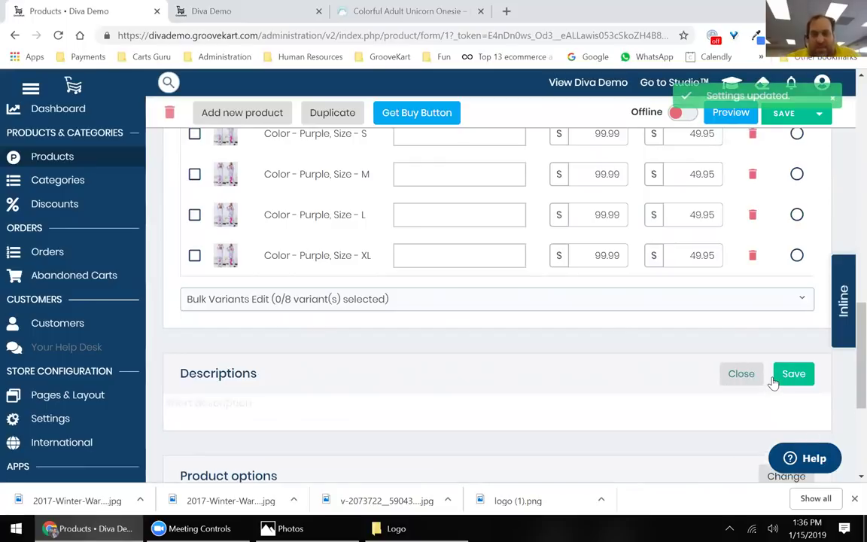
scroll(512, 345, "down", 3)
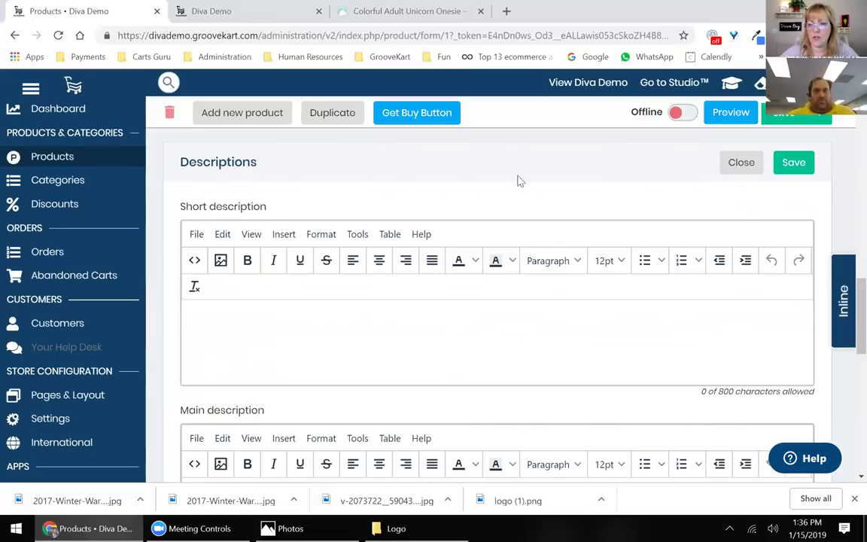
left_click(376, 10)
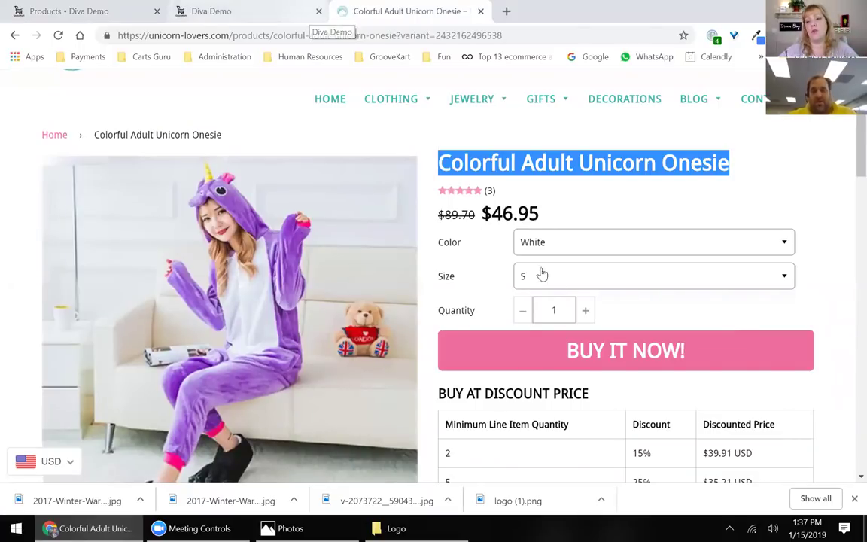
Step: Open the onesie product page's HTML source from the right-click menu
scroll(556, 271, "down", 5)
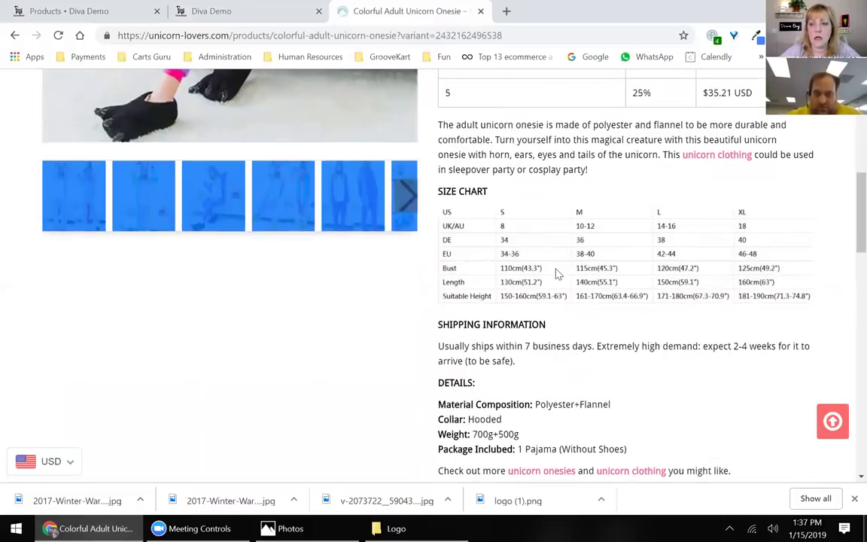
scroll(556, 273, "down", 3)
scroll(584, 310, "up", 1)
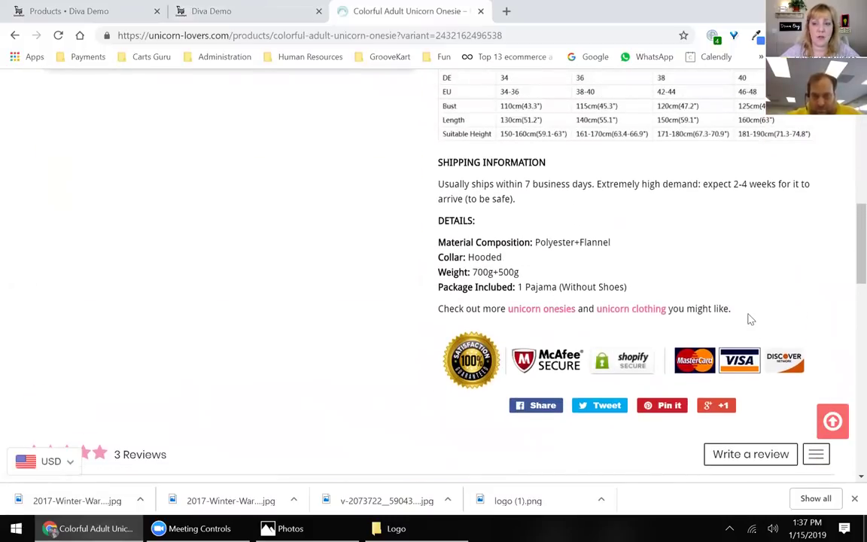
triple_click(711, 307)
scroll(639, 288, "up", 5)
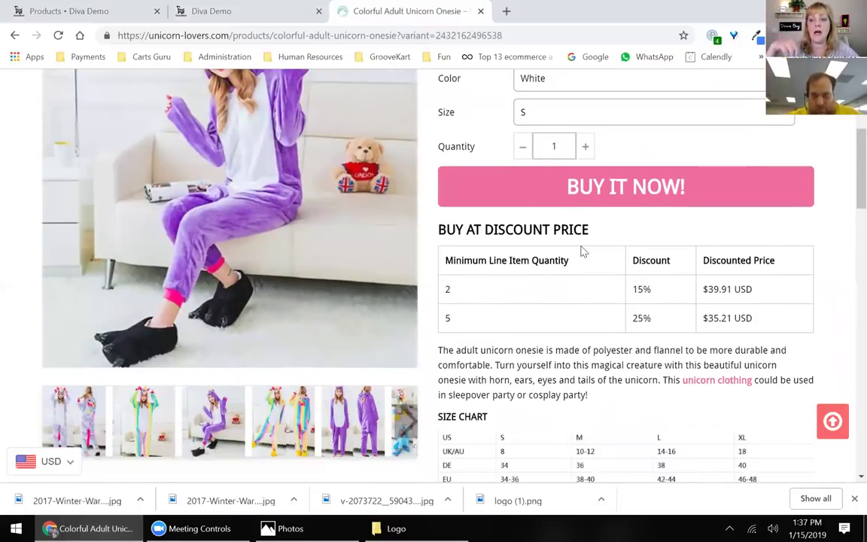
right_click(582, 252)
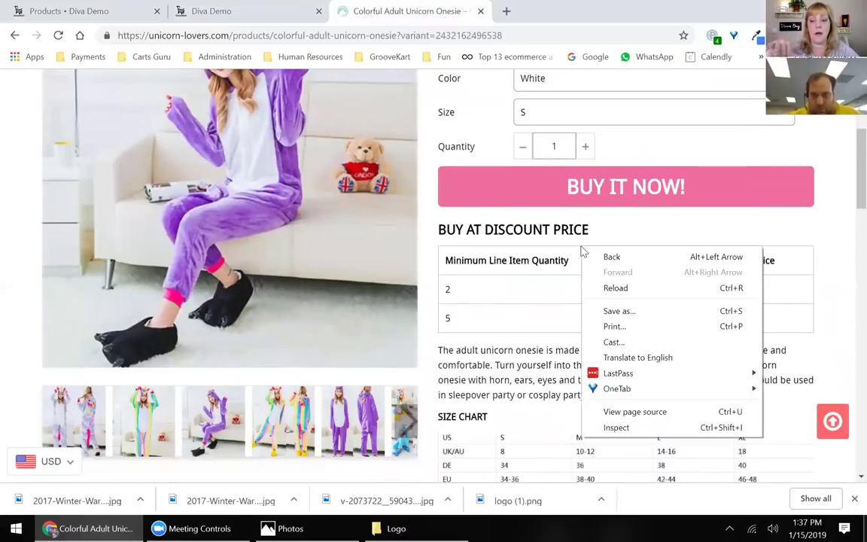
left_click(612, 413)
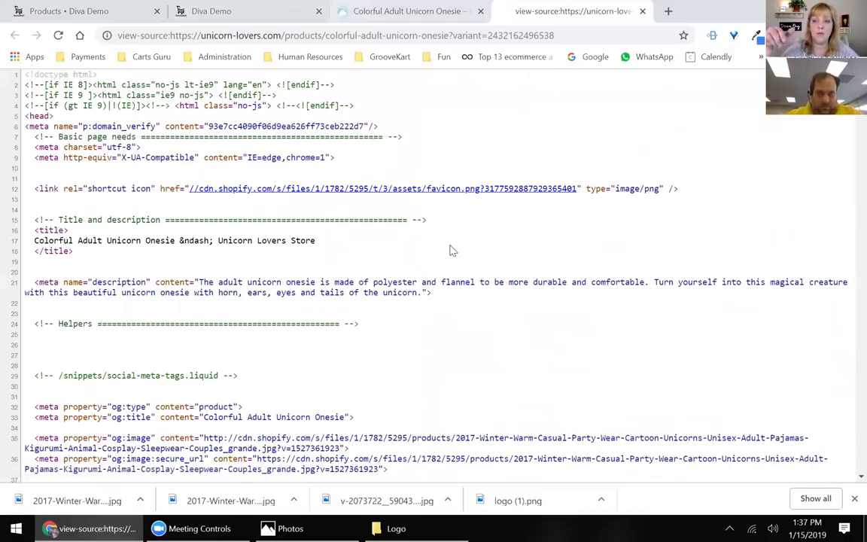
Step: Copy the description from BUY AT DISCOUNT PRICE to 'you might like.' and return to the product form
key("ctrl+shift+Tab")
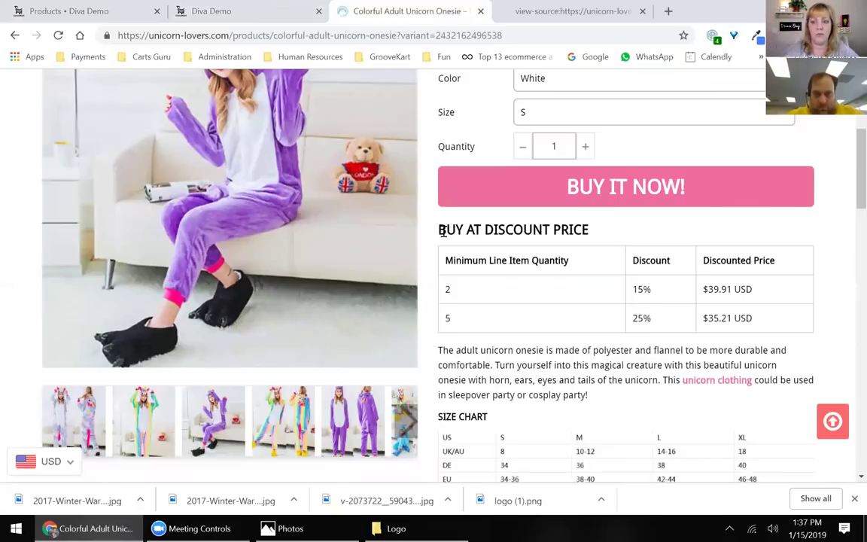
left_click_drag(443, 228, 753, 373)
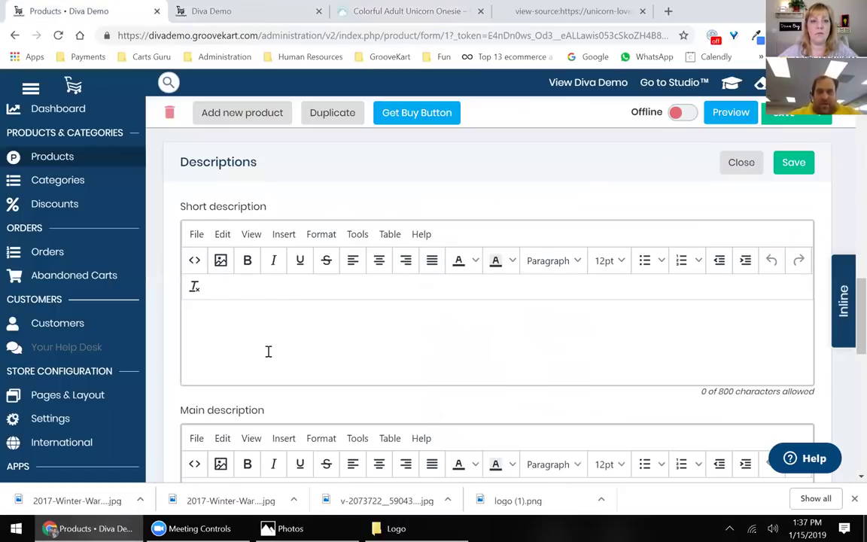
key("ctrl+1")
scroll(264, 343, "down", 2)
scroll(264, 343, "down", 1)
Step: Paste the copied onesie description into the empty main description
left_click(233, 355)
key("ctrl+v")
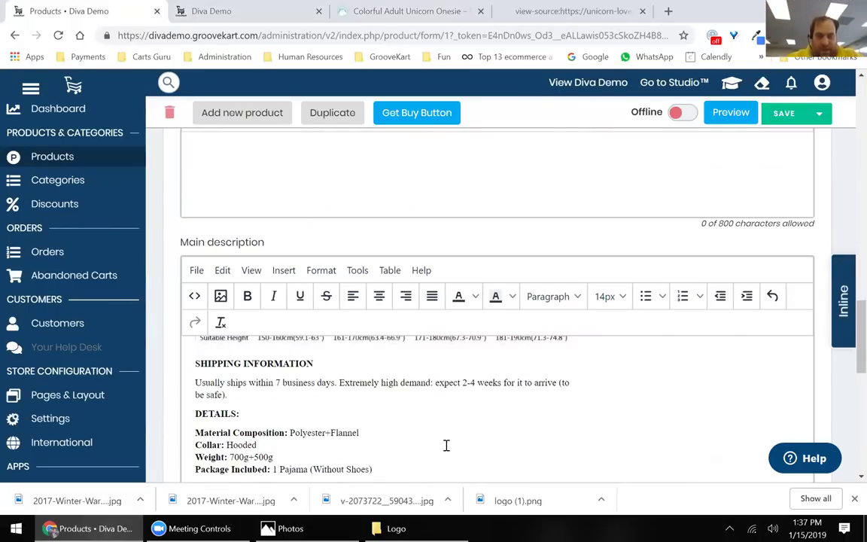
scroll(445, 445, "up", 2)
scroll(446, 447, "down", 2)
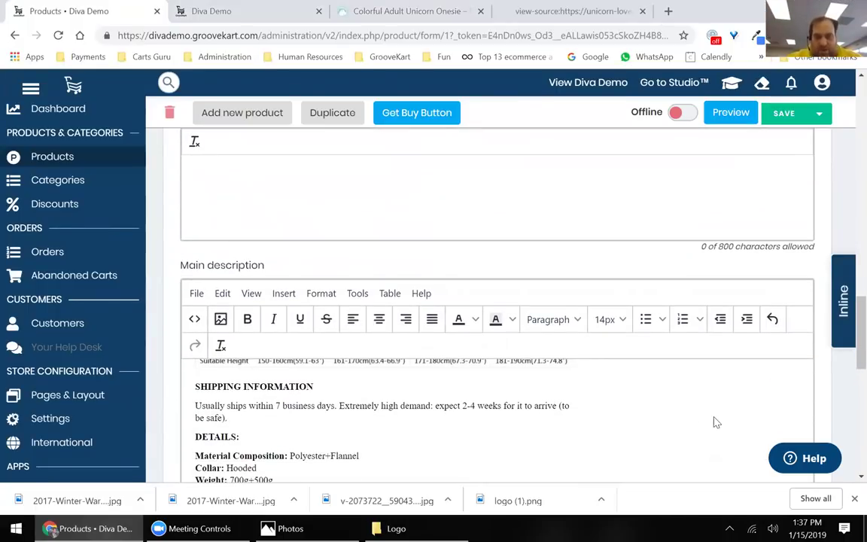
right_click(707, 419)
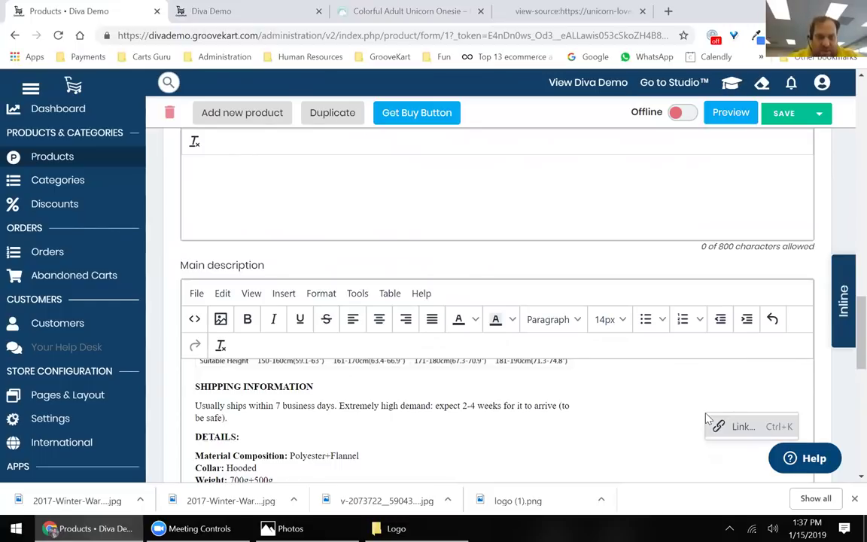
left_click(643, 393)
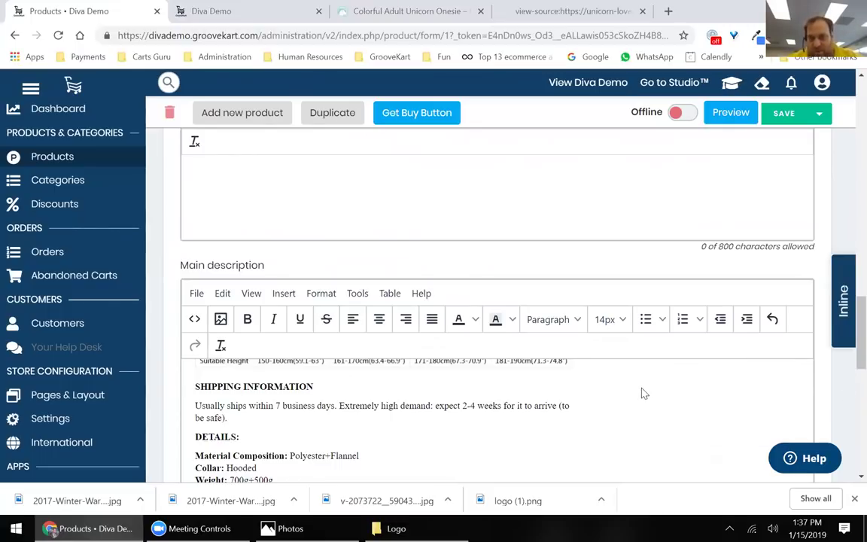
Step: Delete the DETAILS section so the description ends with the shipping information
key("Up")
key("Up")
key("Up")
key("Up")
key("Up")
key("Up")
key("Up")
key("Up")
key("Up")
key("Up")
key("Up")
key("Up")
key("Up")
key("Up")
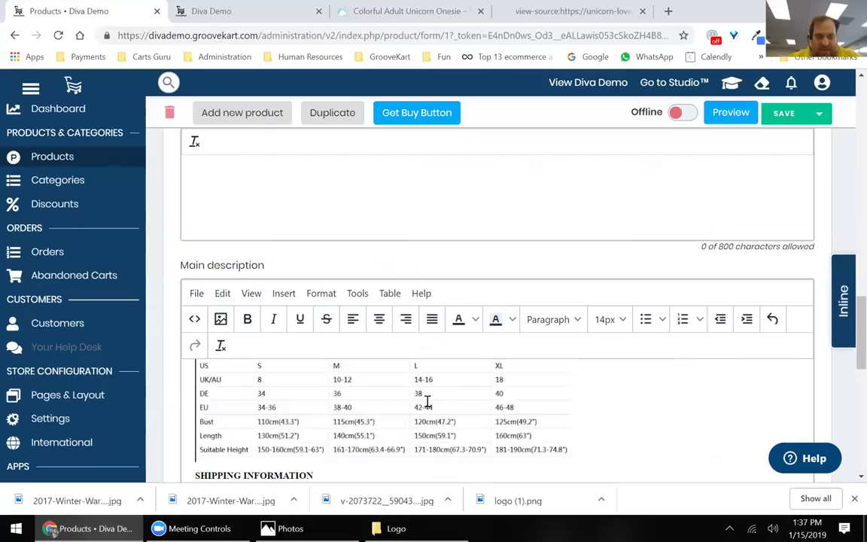
key("Down")
key("Down")
key("Down")
key("Down")
key("Down")
key("Down")
key("Down")
key("Down")
key("Down")
key("Down")
key("Down")
key("Down")
key("Down")
key("Down")
key("Down")
key("Down")
key("Down")
key("Down")
key("Down")
key("Down")
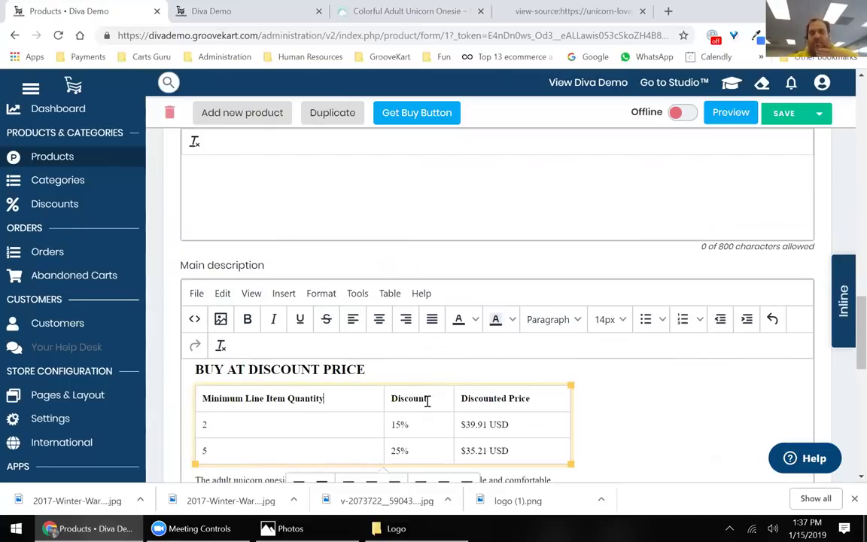
key("Down")
key("Down")
key("Down")
key("Down")
key("Down")
key("Down")
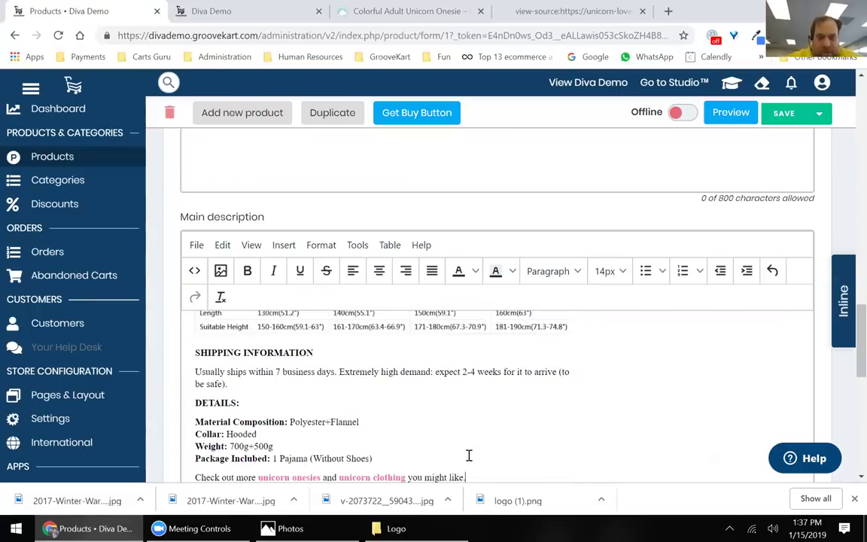
left_click_drag(469, 456, 584, 282)
left_click(602, 398)
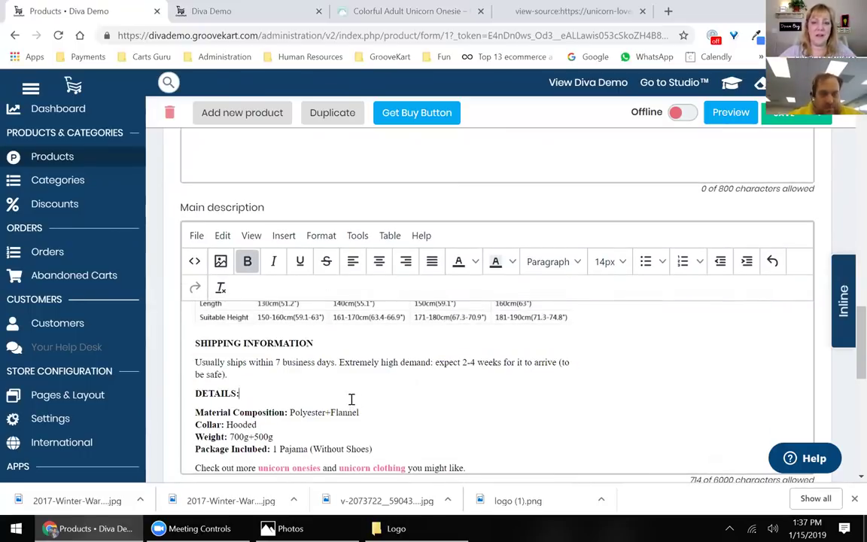
left_click_drag(486, 467, 181, 393)
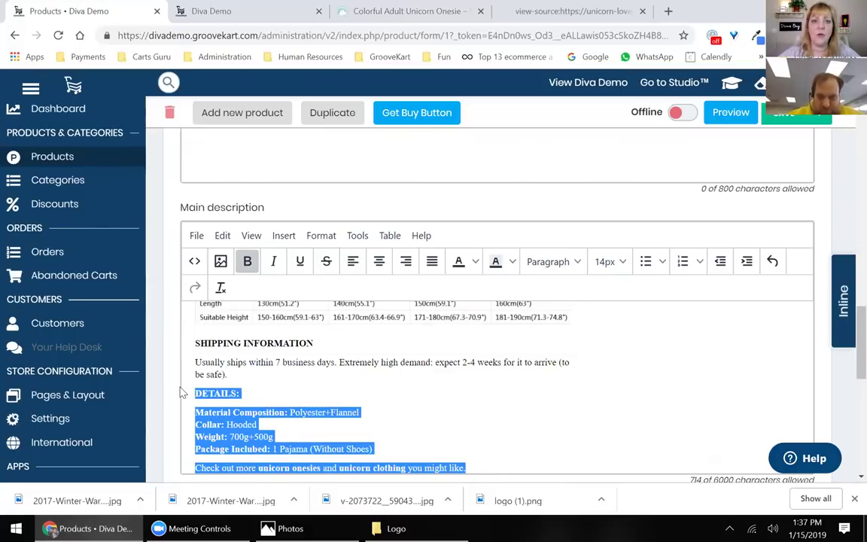
key("BackSpace")
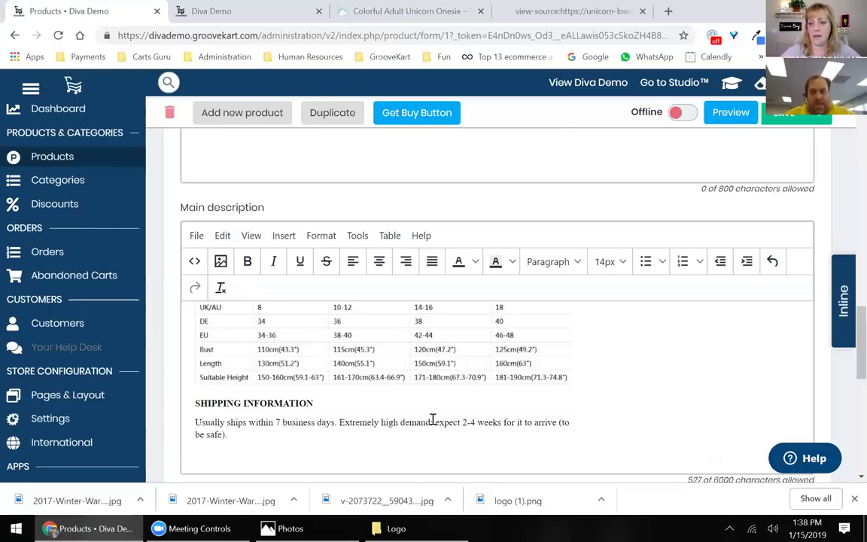
key("shift+Up")
key("shift+Up")
key("shift+Up")
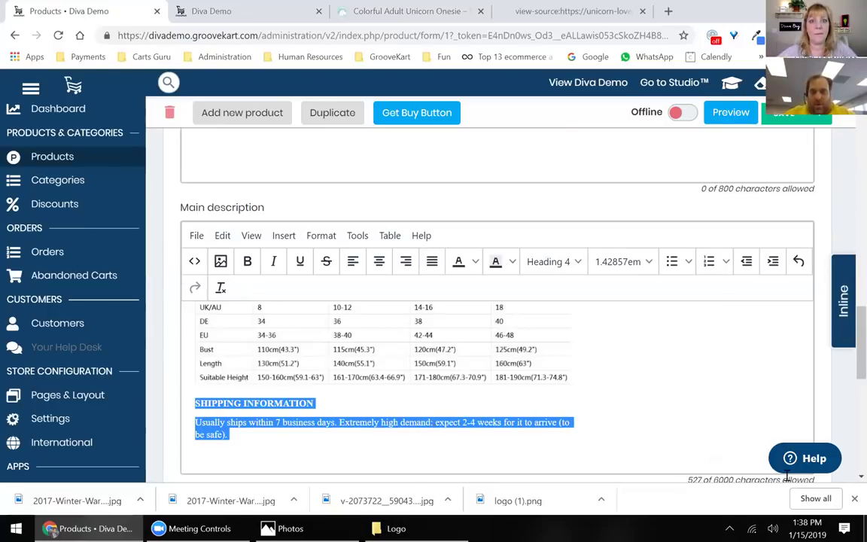
left_click(678, 408)
scroll(657, 341, "up", 3)
scroll(658, 341, "down", 3)
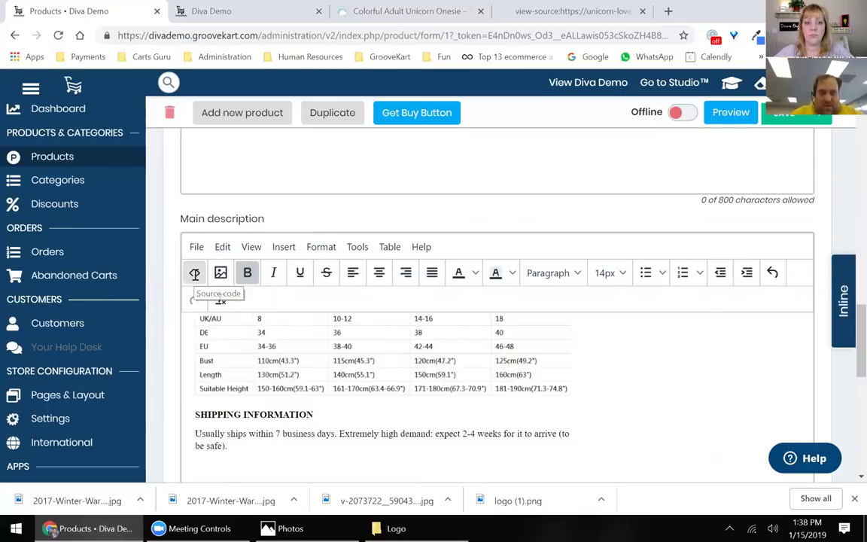
left_click(195, 276)
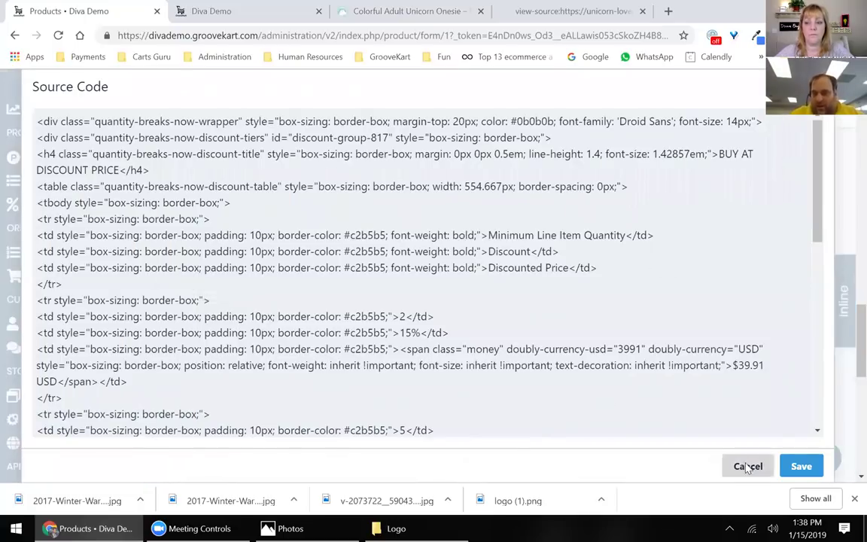
left_click(745, 466)
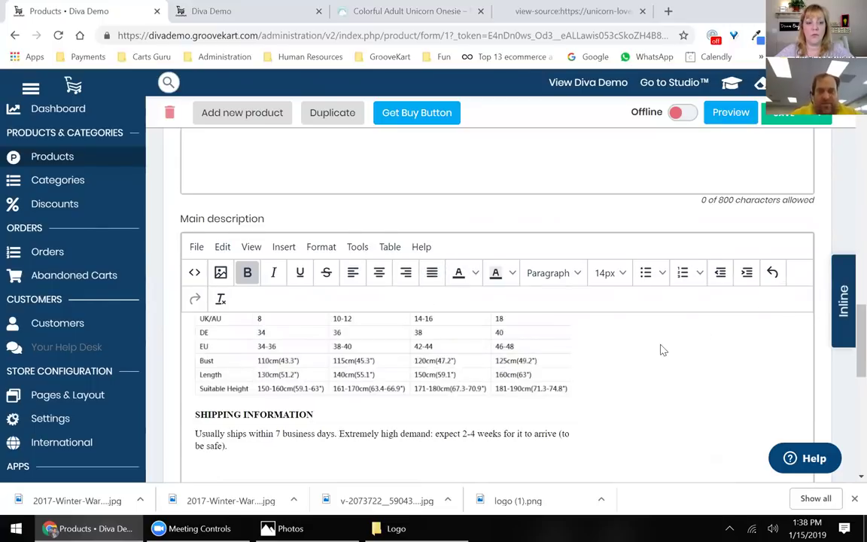
scroll(663, 350, "down", 1)
scroll(460, 283, "down", 5)
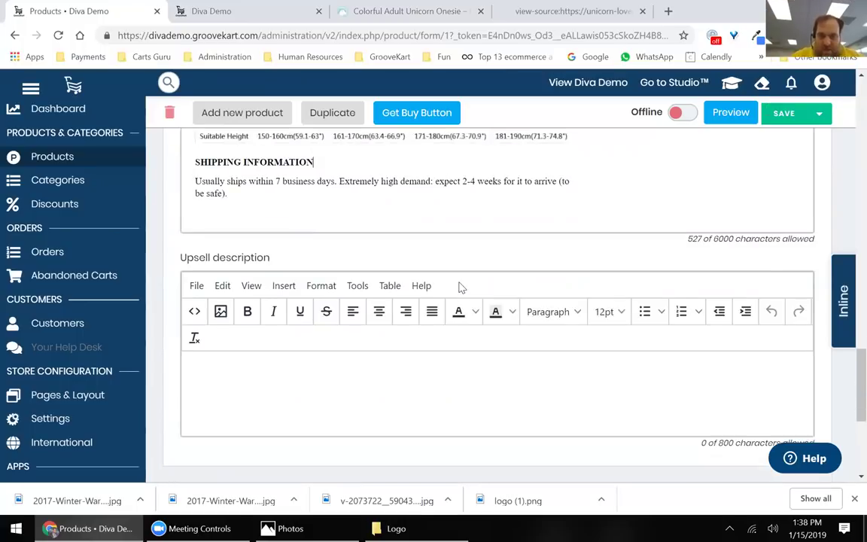
Step: Format the upsell description text as bold, centred, red and 24pt
left_click(247, 368)
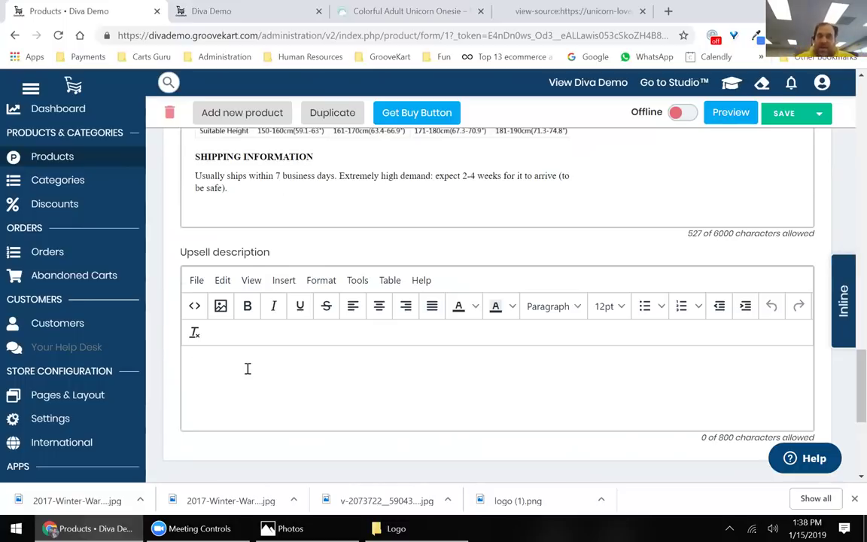
left_click(247, 306)
left_click(379, 306)
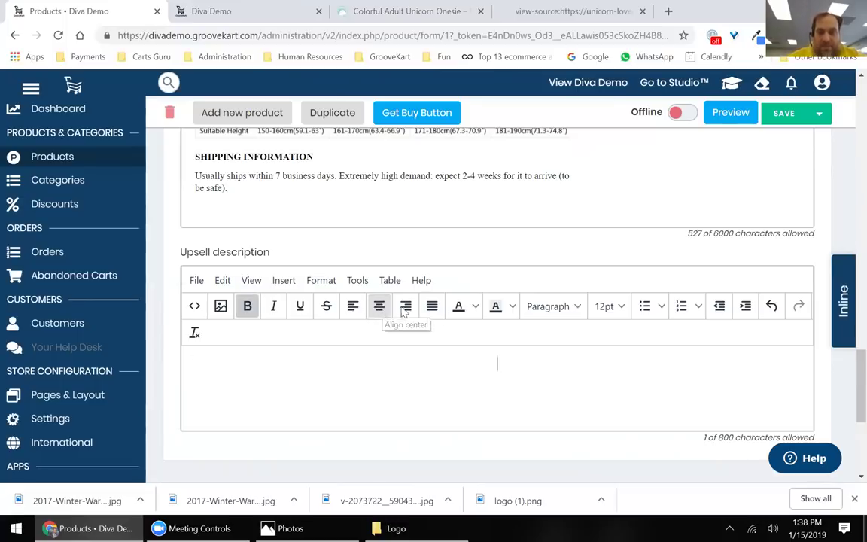
left_click(475, 308)
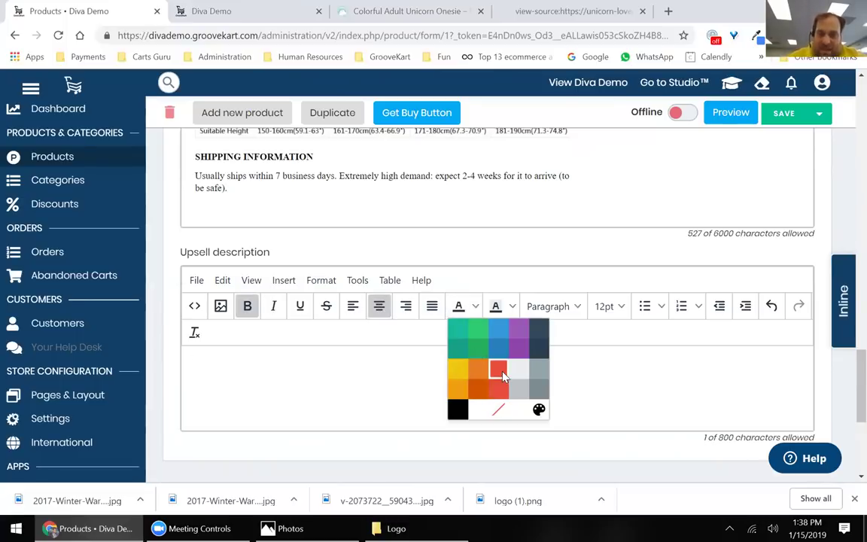
left_click(500, 370)
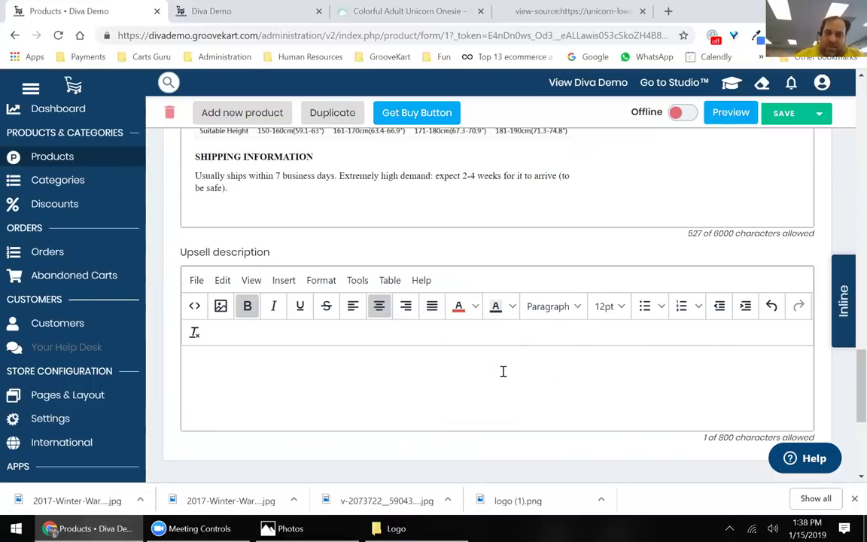
left_click(609, 306)
left_click(624, 441)
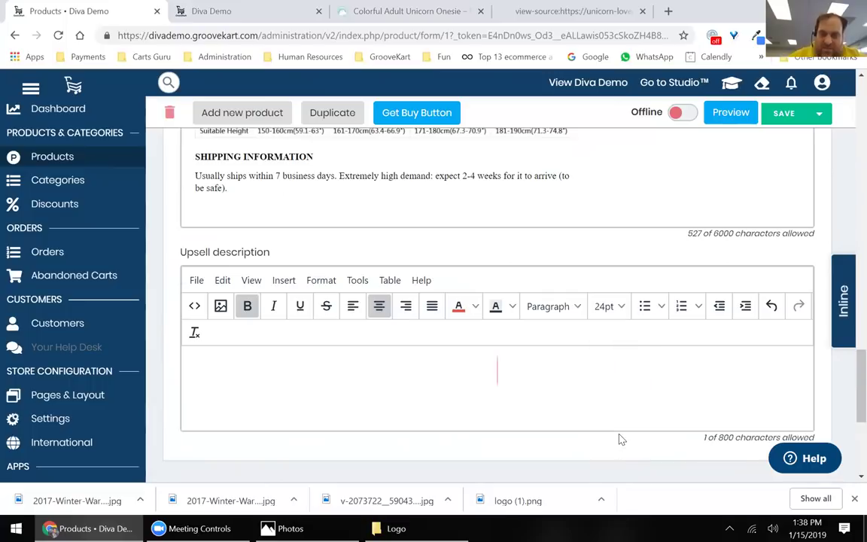
left_click(444, 391)
Step: Type the heading FREQUENTLY BOUGHT TOGETHER, replacing the earlier draft wording
type("ONLY ")
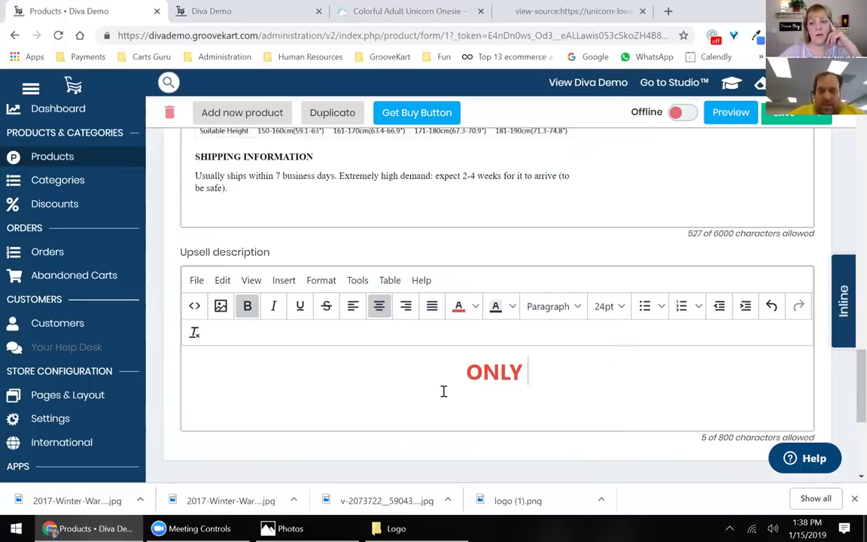
type("AVI")
key("BackSpace")
key("BackSpace")
key("BackSpace")
key("BackSpace")
key("BackSpace")
key("BackSpace")
key("BackSpace")
key("BackSpace")
type("ONLY")
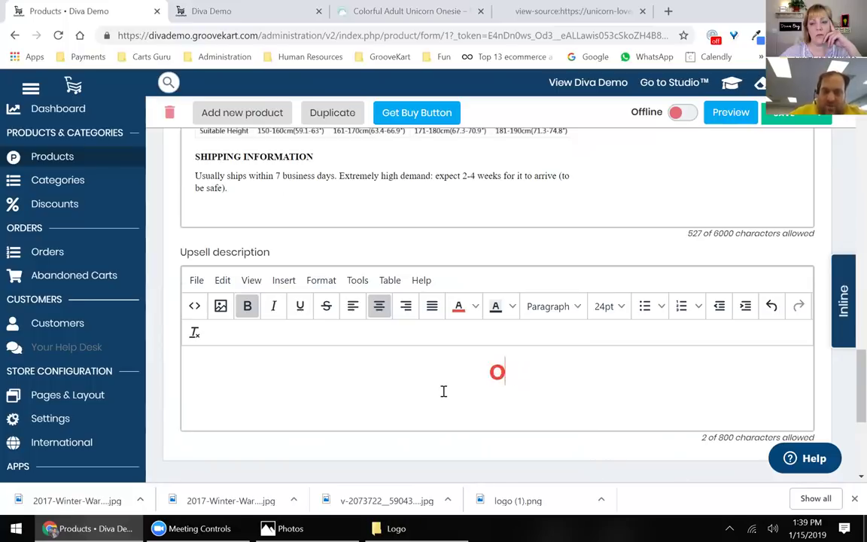
key("BackSpace")
key("BackSpace")
key("BackSpace")
key("BackSpace")
type("I THOUGH")
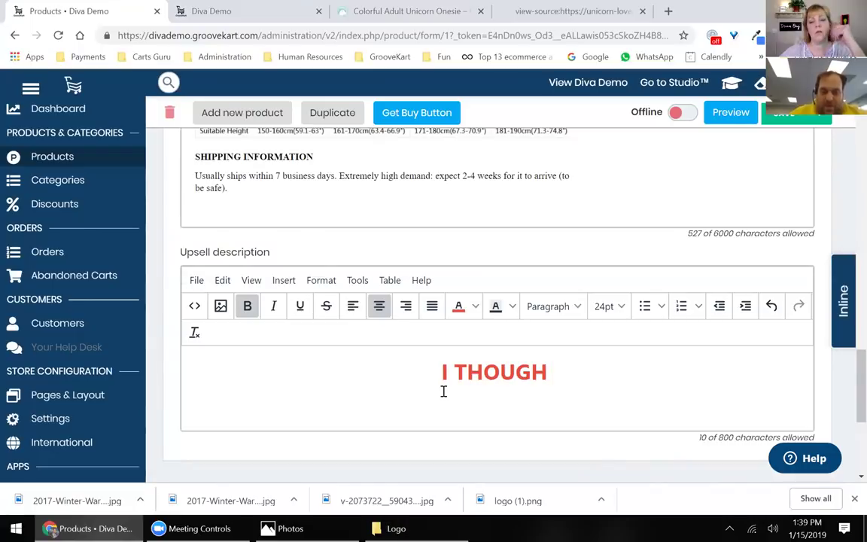
type(" YOU MIGHT LIKE!")
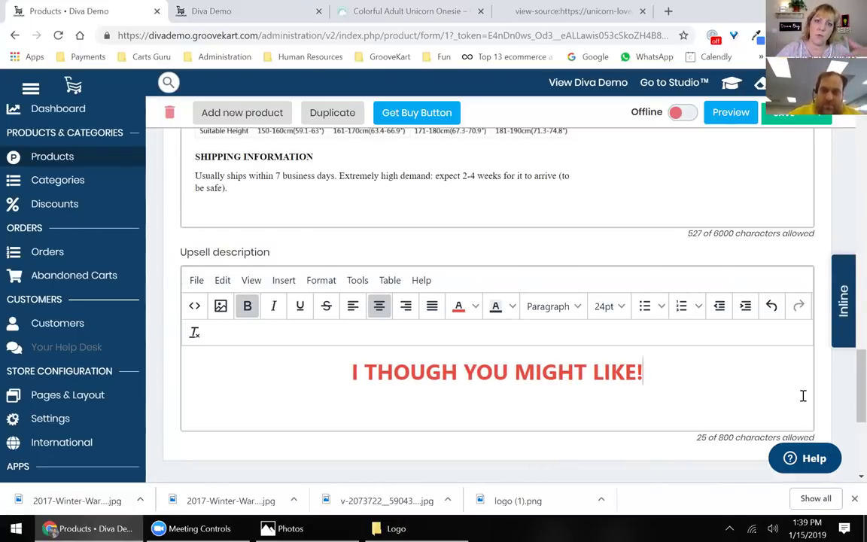
scroll(803, 397, "down", 1)
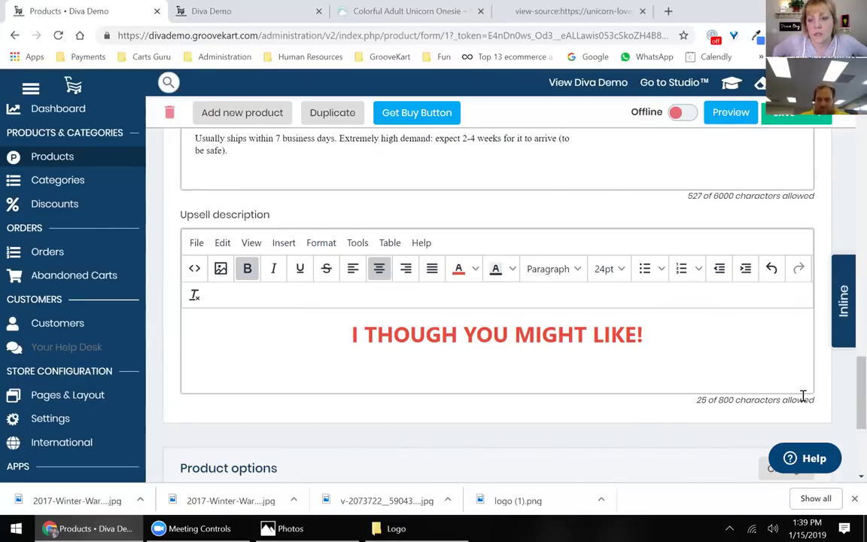
key("BackSpace")
key("BackSpace")
key("BackSpace")
key("BackSpace")
key("BackSpace")
key("BackSpace")
key("BackSpace")
key("BackSpace")
key("BackSpace")
key("BackSpace")
key("BackSpace")
key("BackSpace")
key("BackSpace")
key("BackSpace")
key("BackSpace")
key("BackSpace")
key("BackSpace")
key("BackSpace")
key("BackSpace")
key("BackSpace")
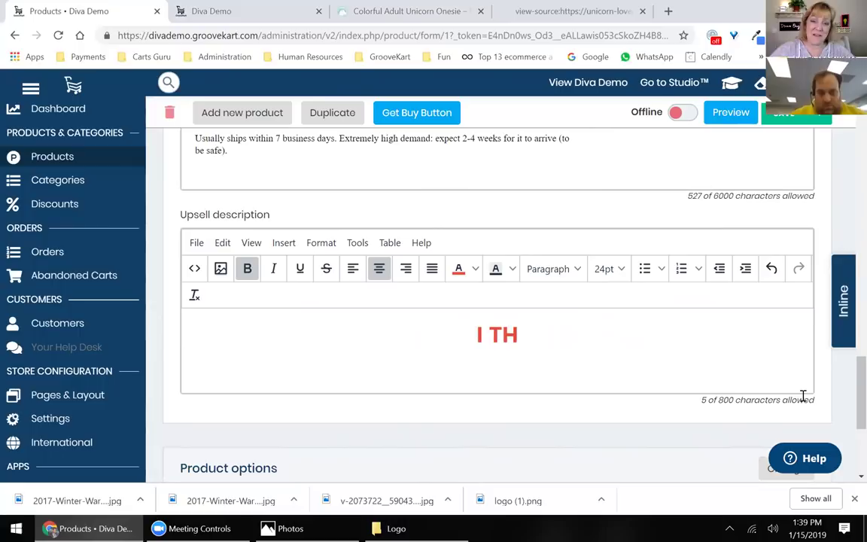
type("F")
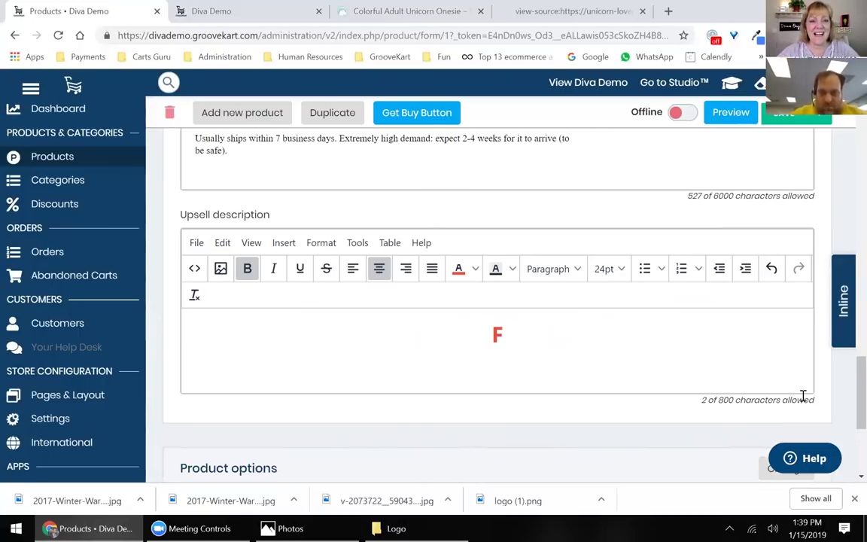
type("REQUENTLY")
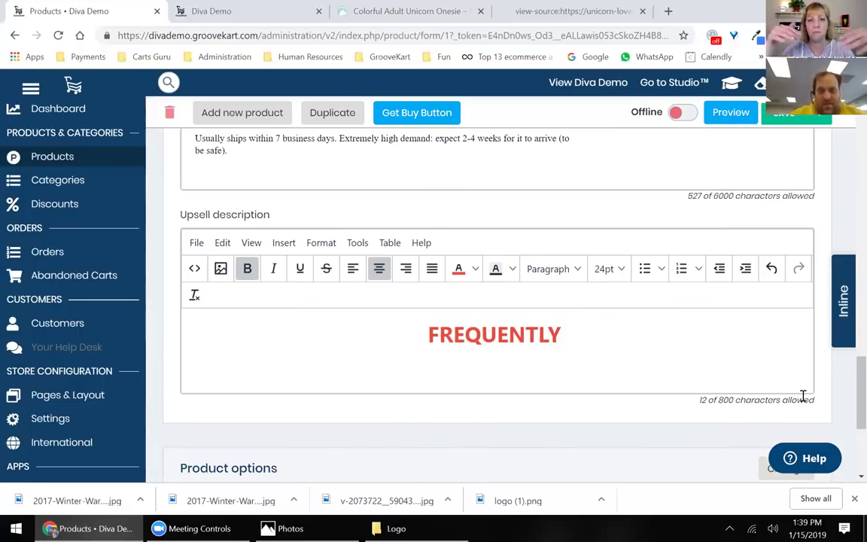
type(" BOUGHT TOGETHER")
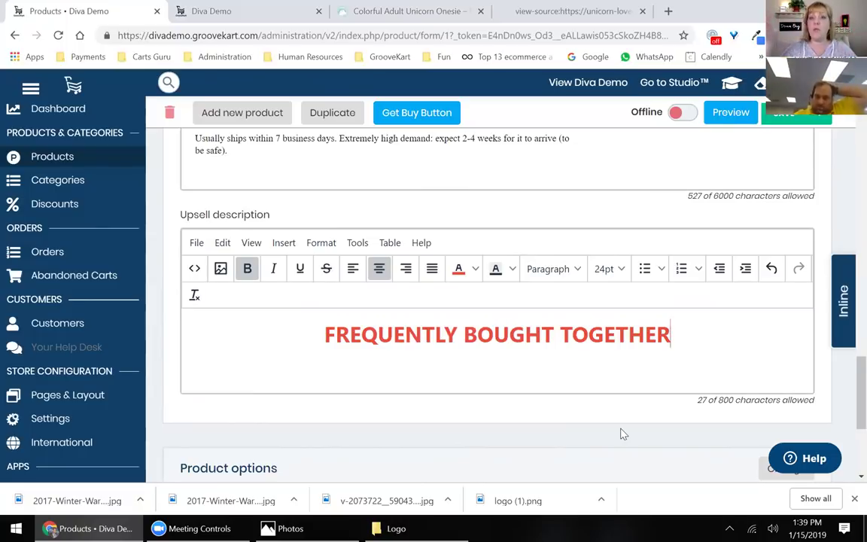
scroll(622, 433, "down", 2)
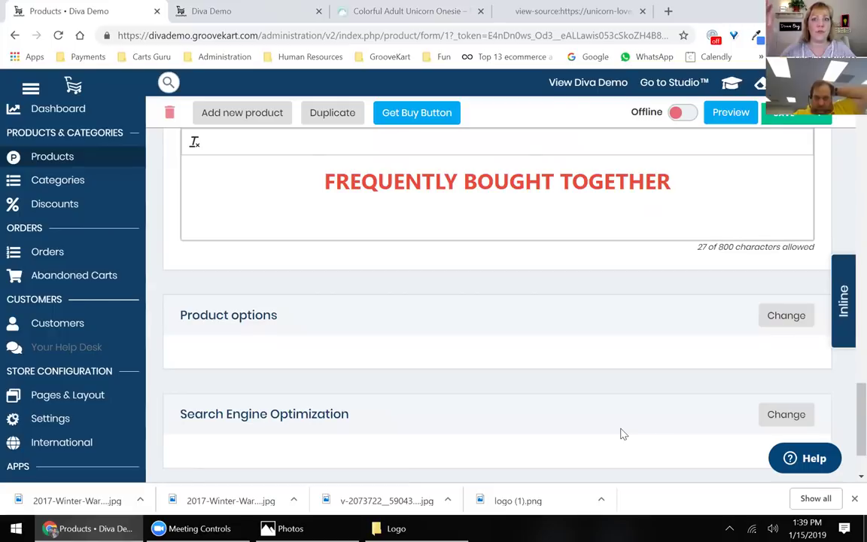
scroll(621, 433, "up", 10)
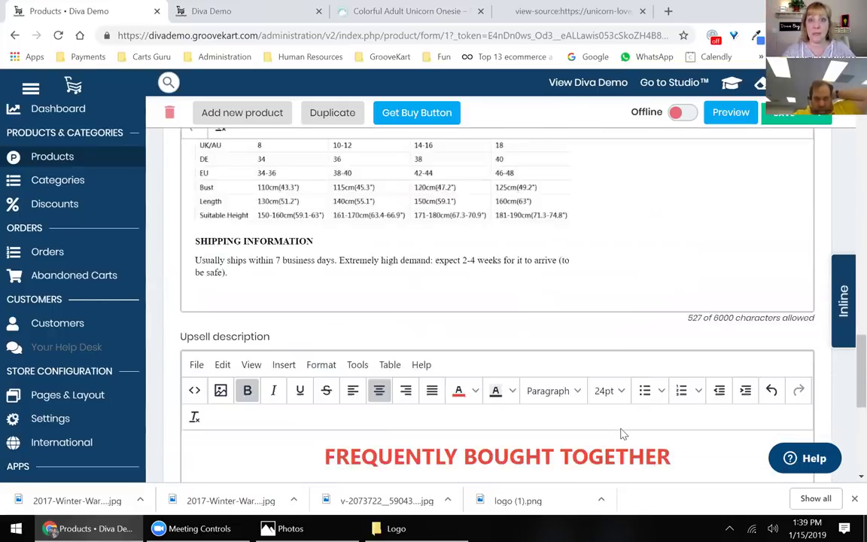
scroll(622, 433, "up", 5)
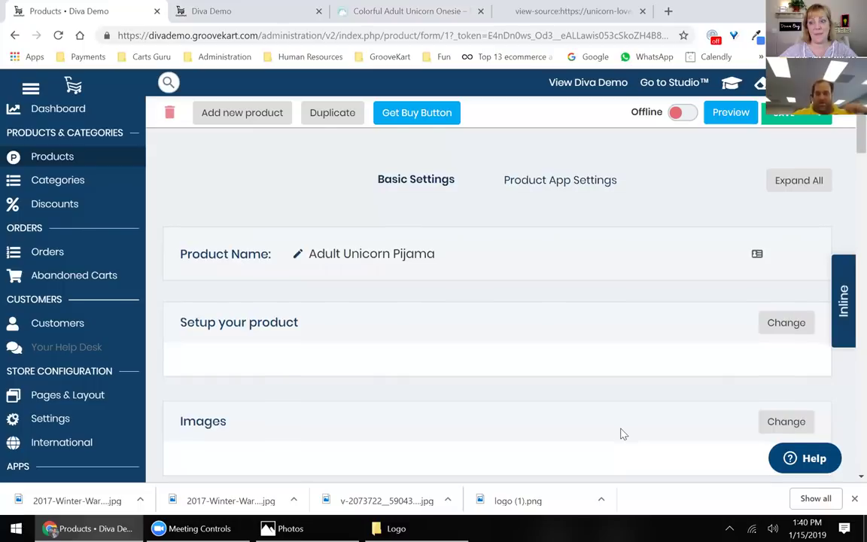
scroll(622, 434, "down", 2)
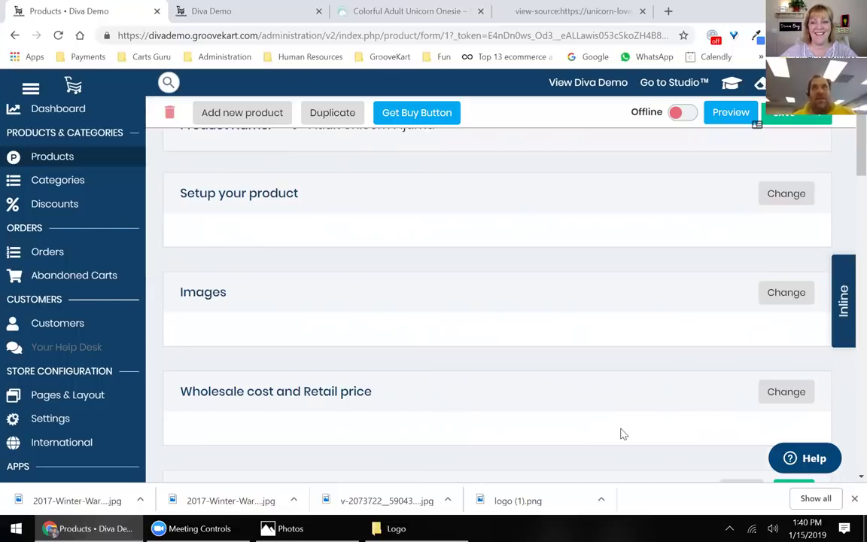
scroll(623, 435, "down", 3)
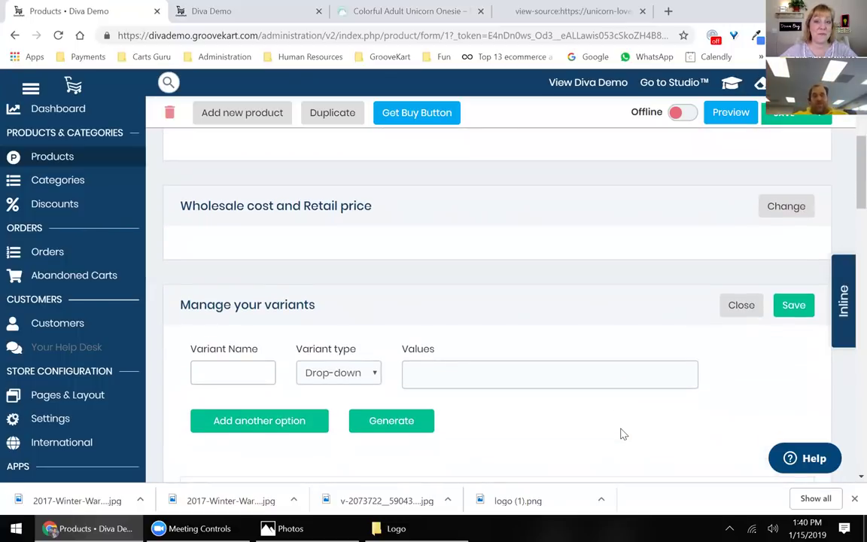
scroll(622, 434, "down", 5)
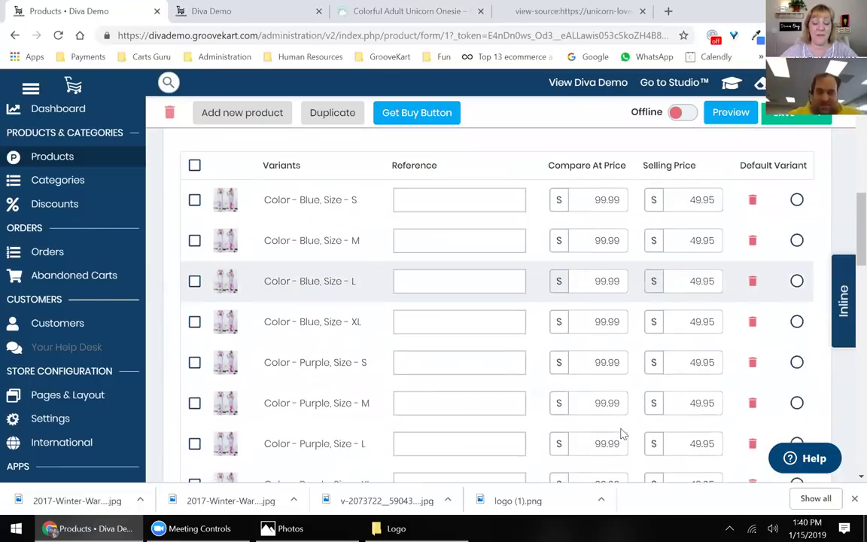
scroll(622, 430, "down", 1)
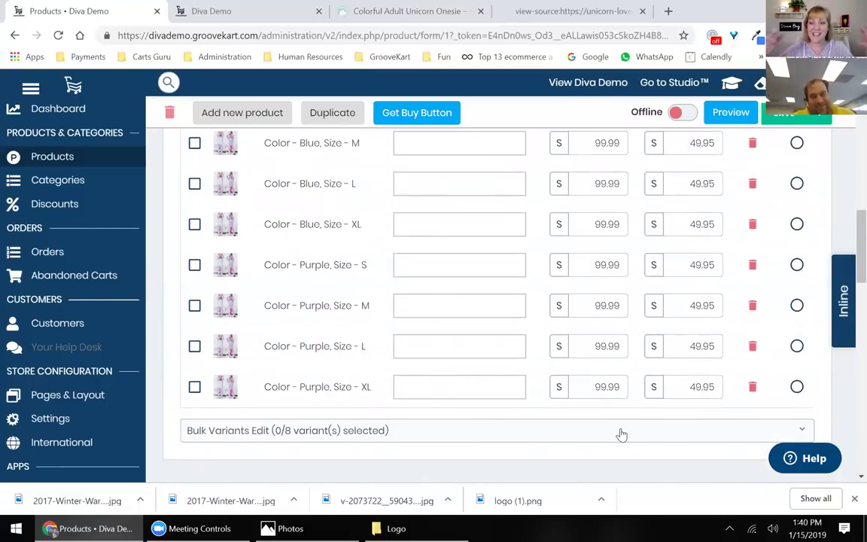
scroll(622, 434, "down", 6)
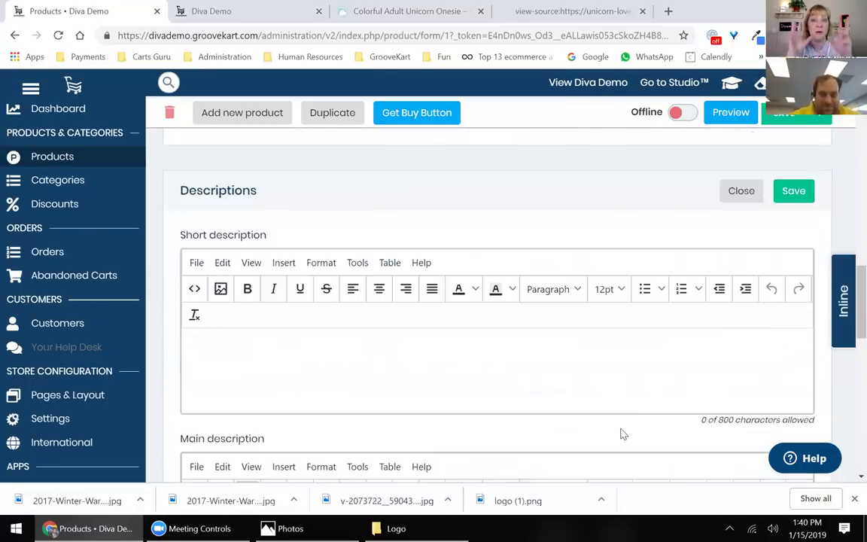
scroll(622, 434, "down", 7)
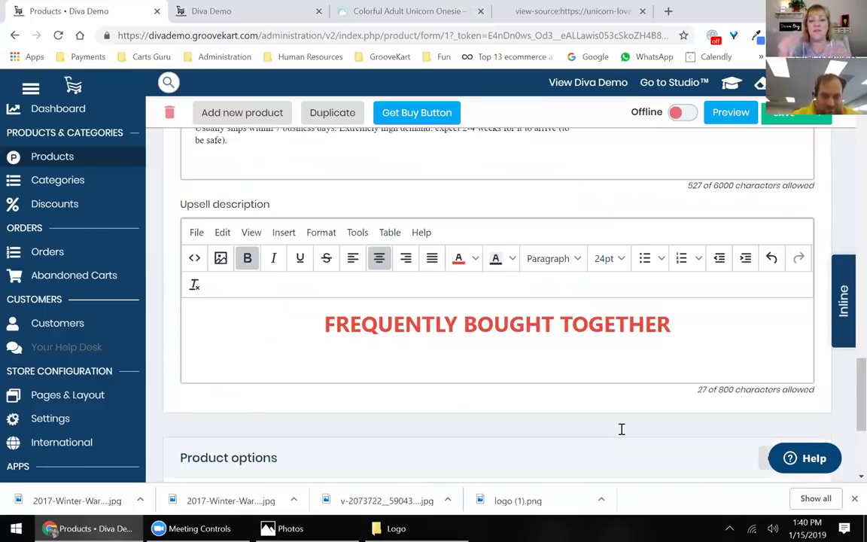
scroll(622, 434, "down", 1)
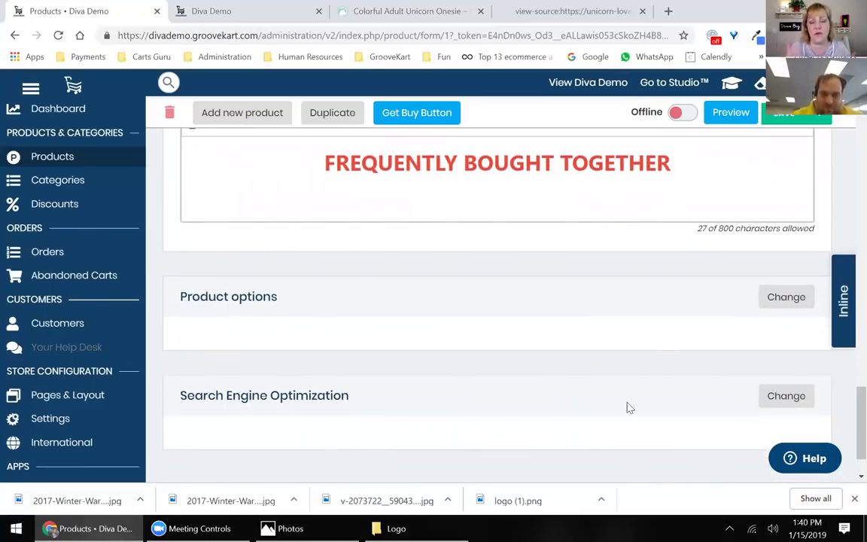
Step: Open Product options and add Unicorn and Unicorns to the Tags field
left_click(787, 297)
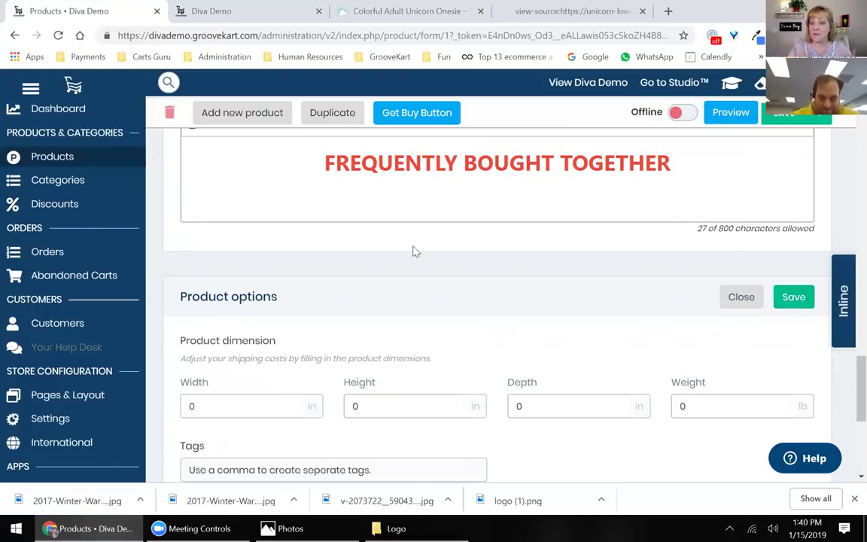
scroll(517, 286, "down", 2)
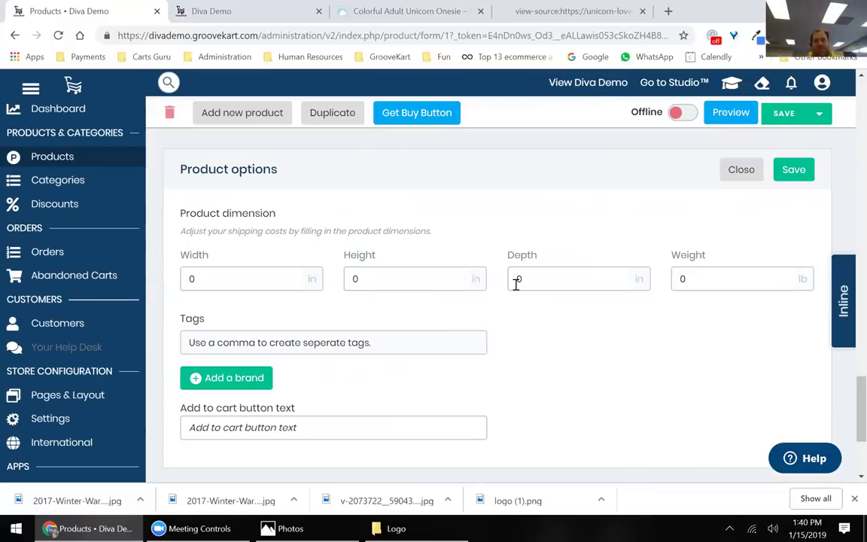
left_click(223, 344)
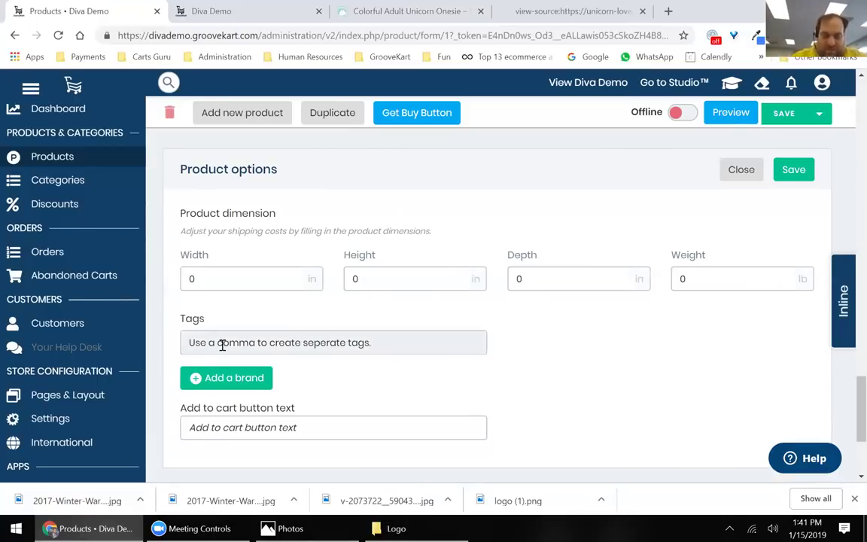
type("Unicorn")
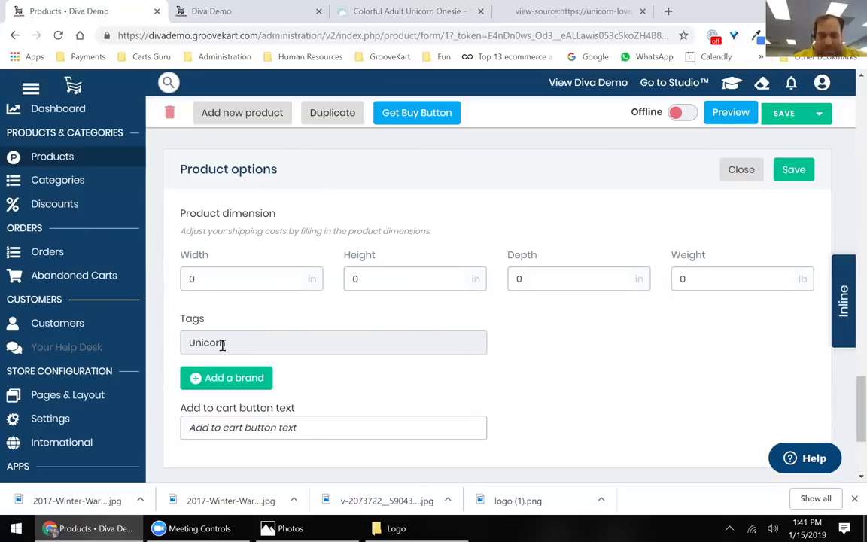
key("Return")
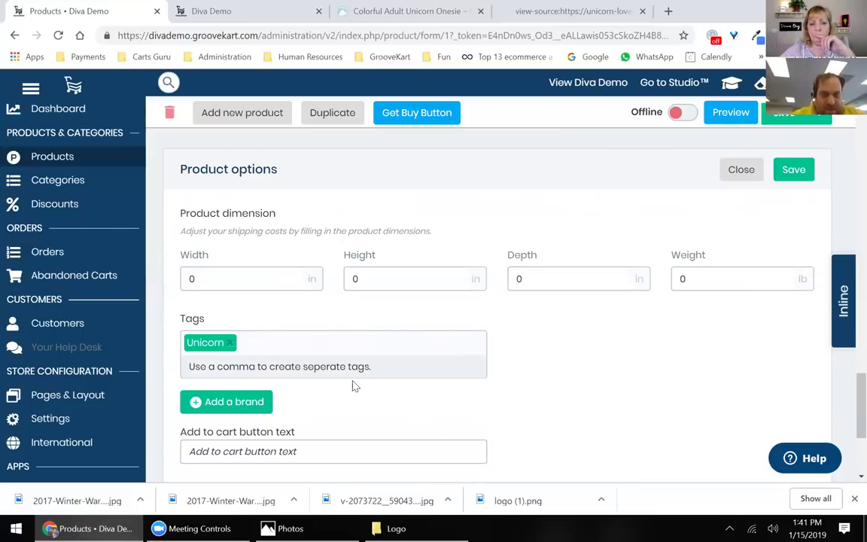
type("Unicorns")
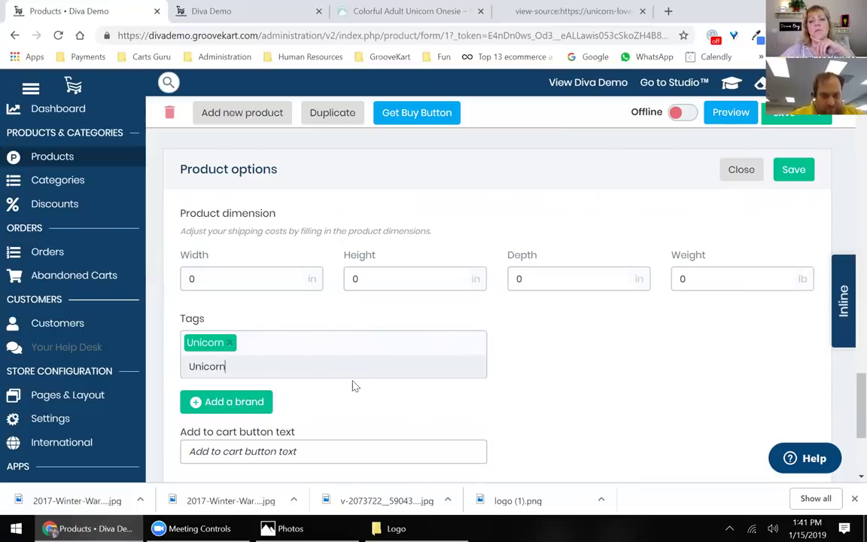
key("Return")
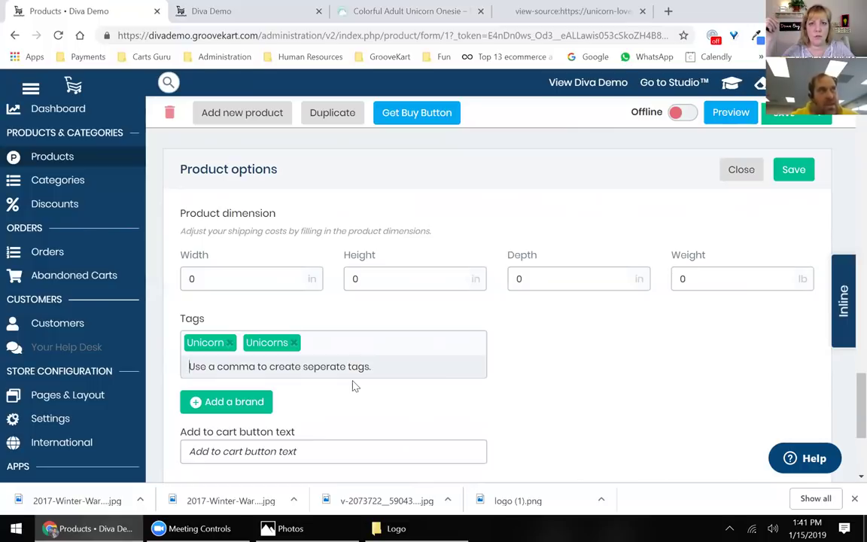
Step: Expand the Search Engine Optimization section to show meta title, meta description and friendly URL
scroll(355, 386, "down", 3)
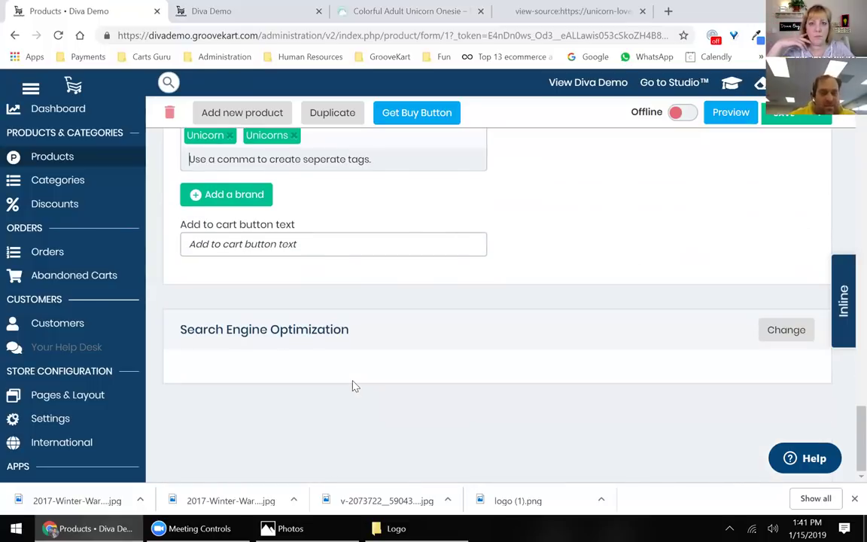
left_click(777, 338)
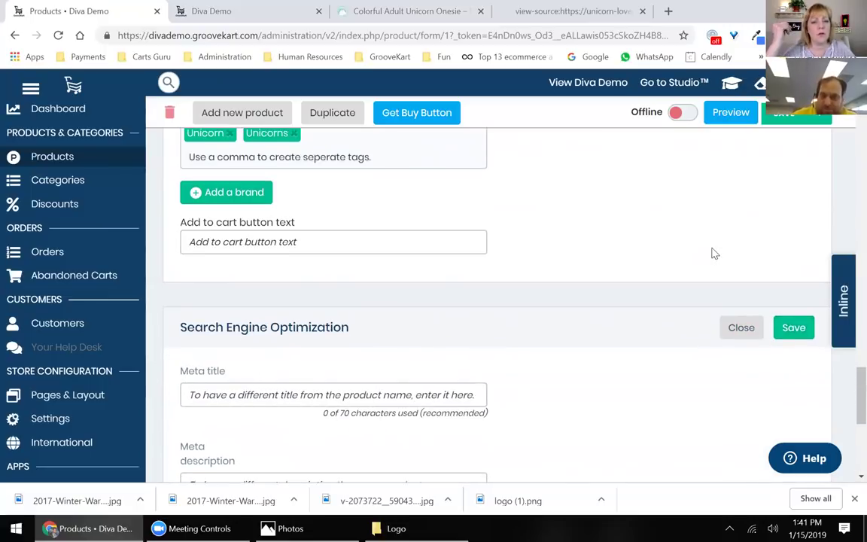
scroll(488, 313, "down", 2)
scroll(465, 356, "down", 2)
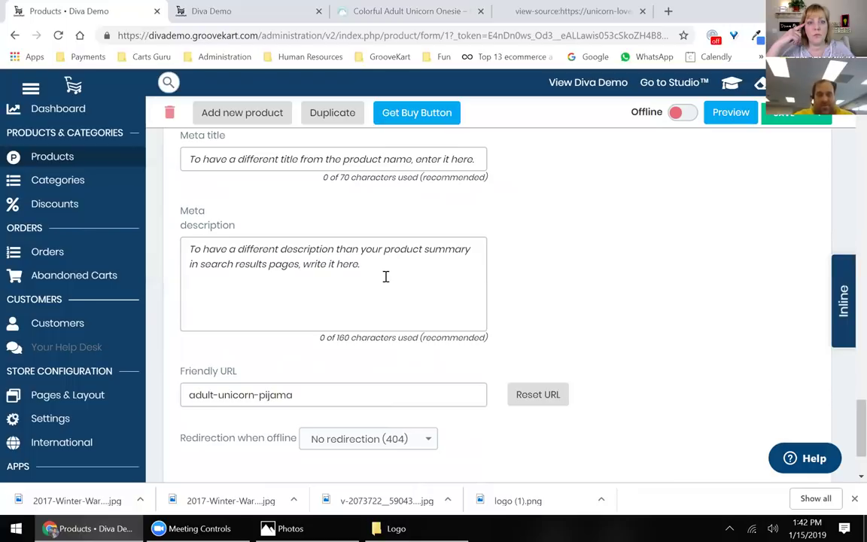
scroll(385, 277, "up", 20)
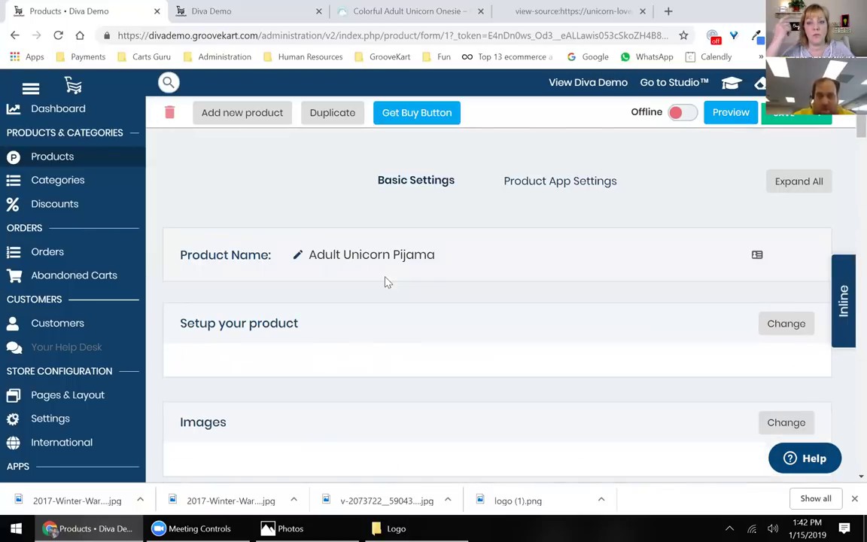
scroll(455, 295, "down", 3)
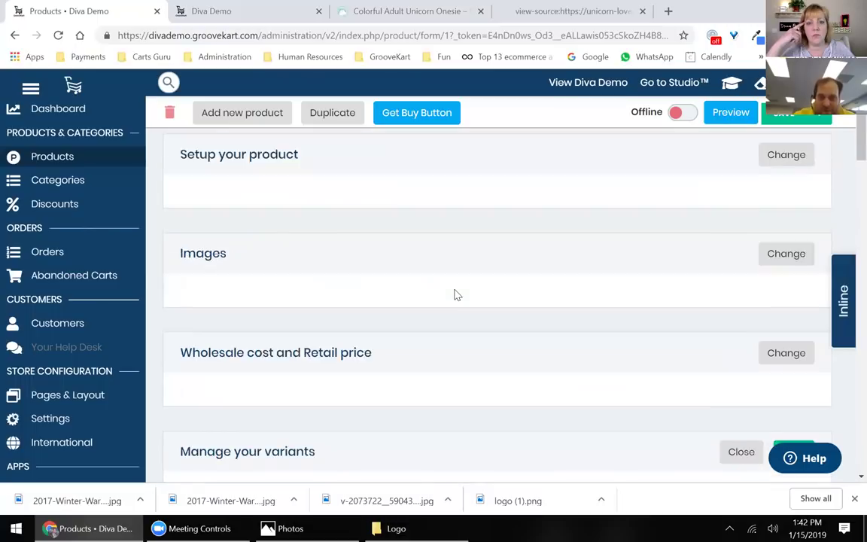
scroll(454, 294, "down", 20)
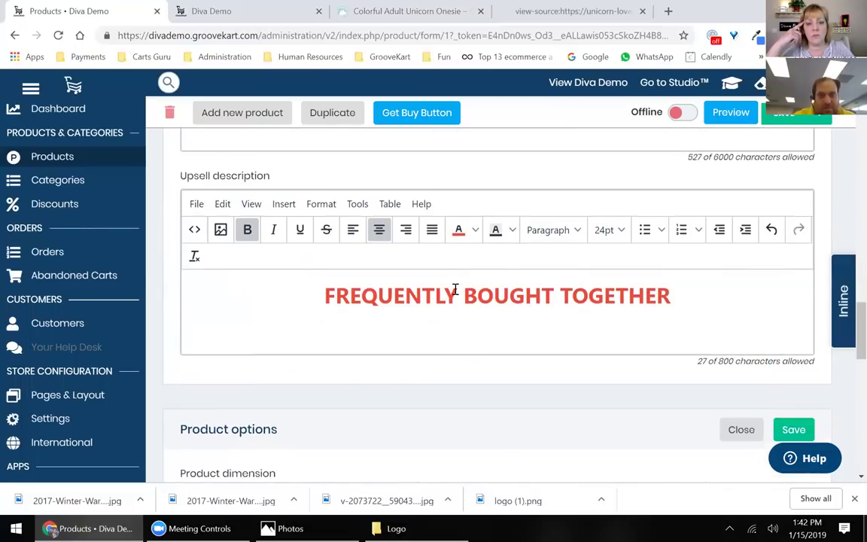
scroll(455, 292, "down", 8)
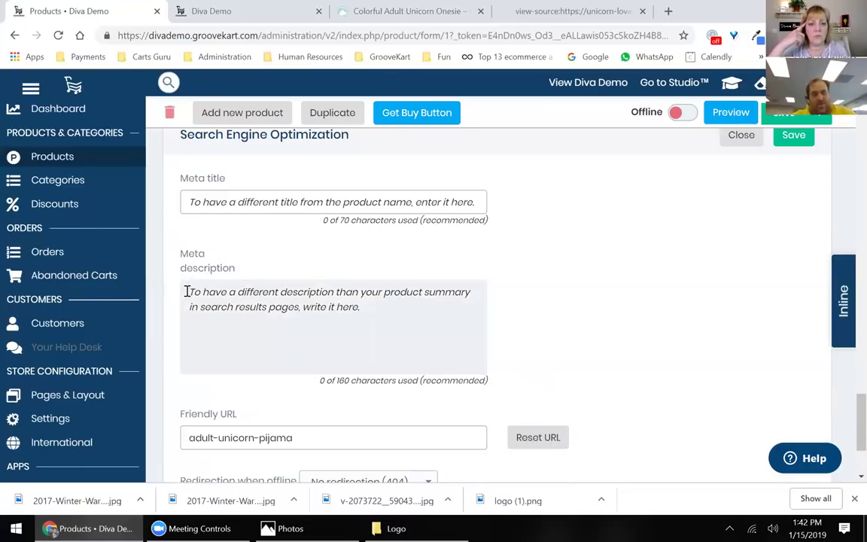
Step: Type 'Discover the best Unicorn Pijama for Adult' as the meta description, correcting typos
left_click(186, 291)
type("Disc")
key("BackSpace")
key("BackSpace")
type("scover")
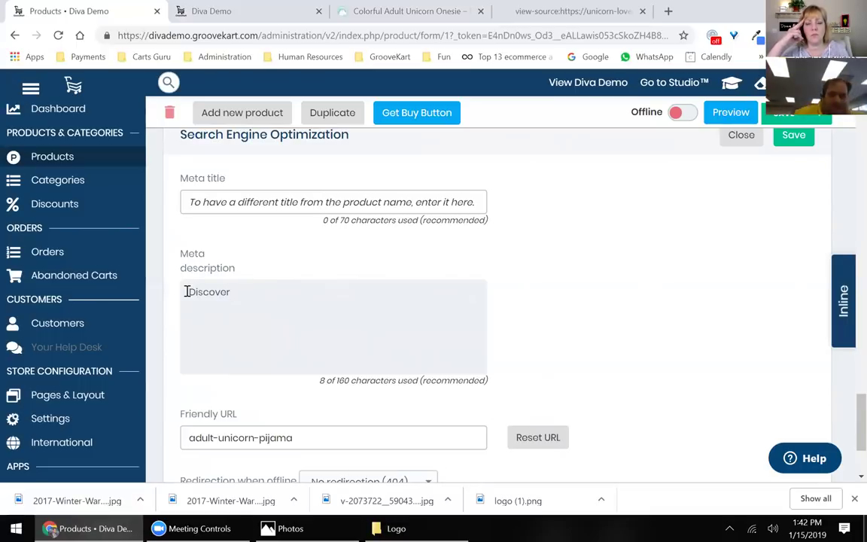
type("teh best Un")
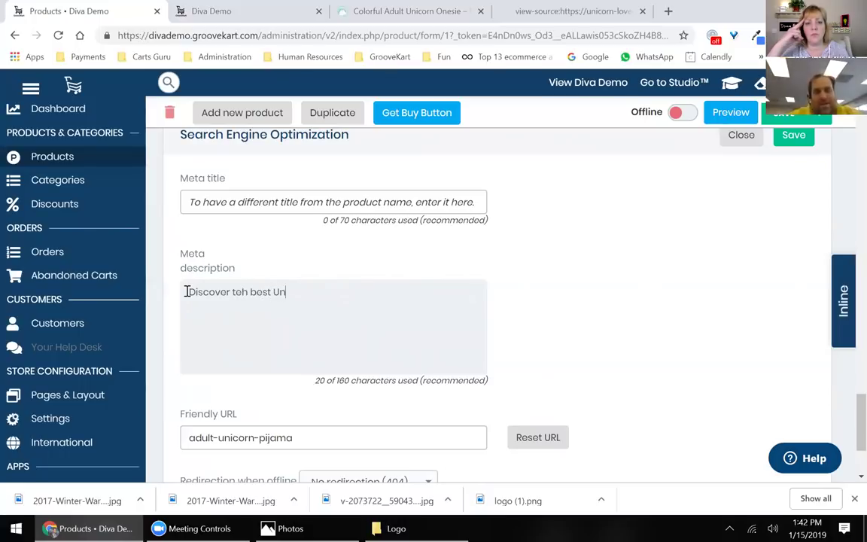
type("icorn Pijama for Adul")
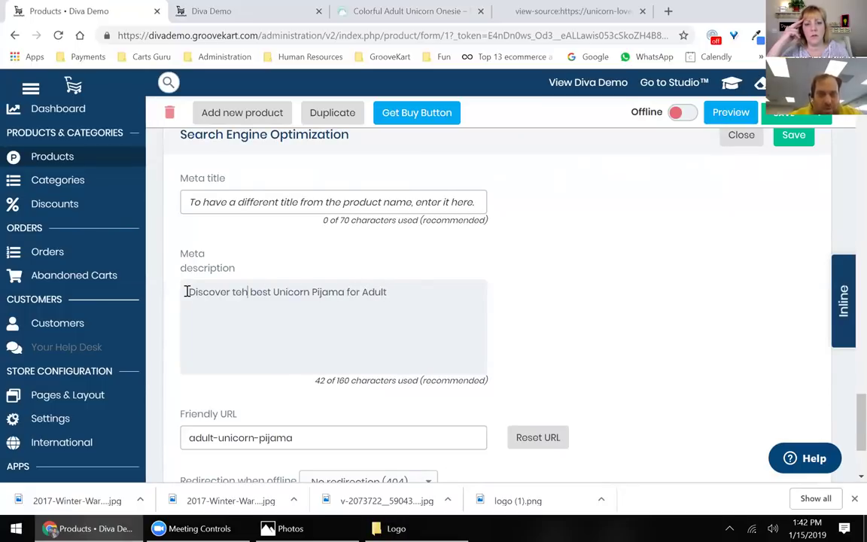
key("BackSpace")
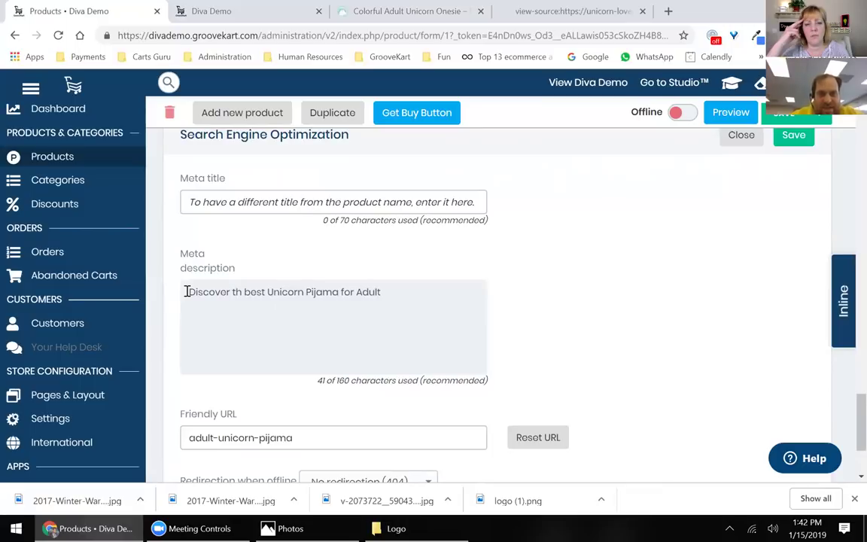
type("e")
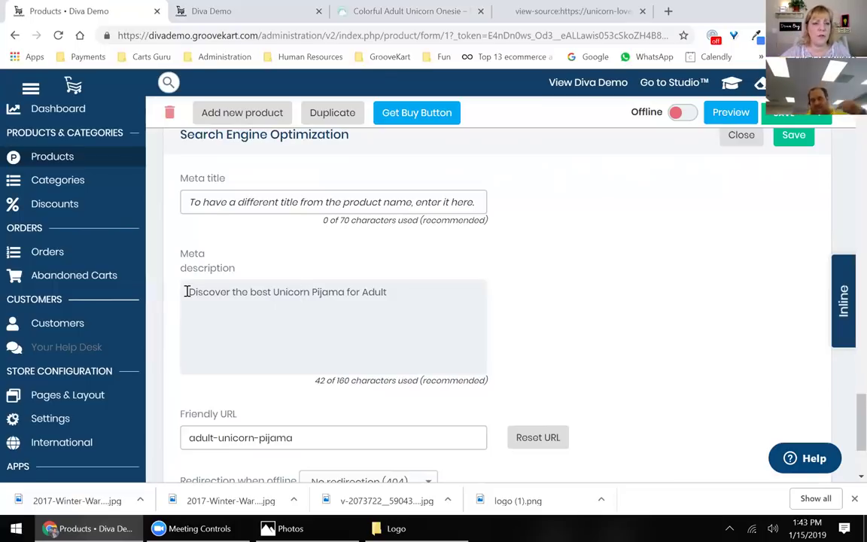
Step: Check the meta description text and friendly URL in the SEO section
scroll(615, 415, "down", 2)
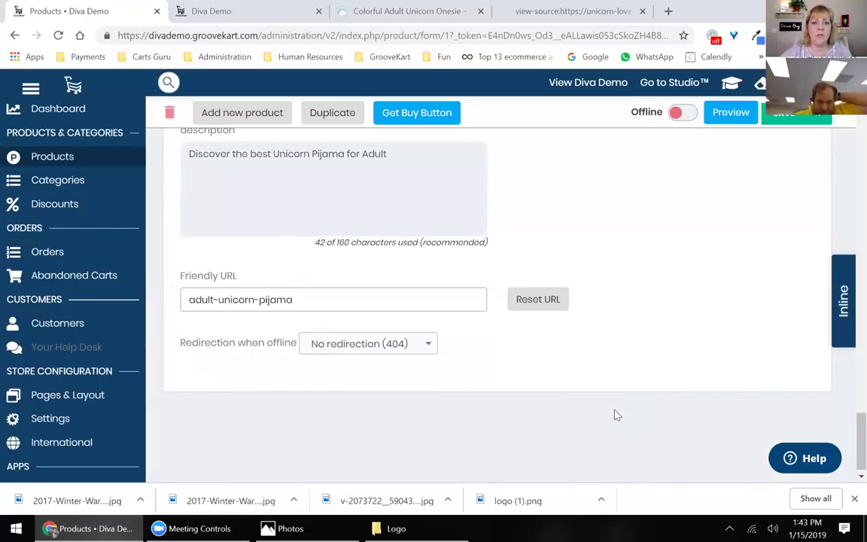
scroll(683, 381, "up", 10)
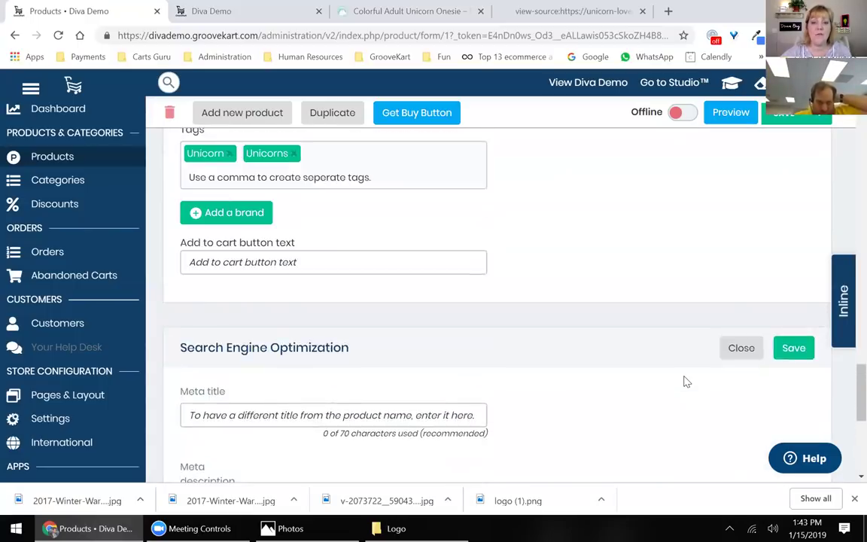
scroll(701, 306, "down", 10)
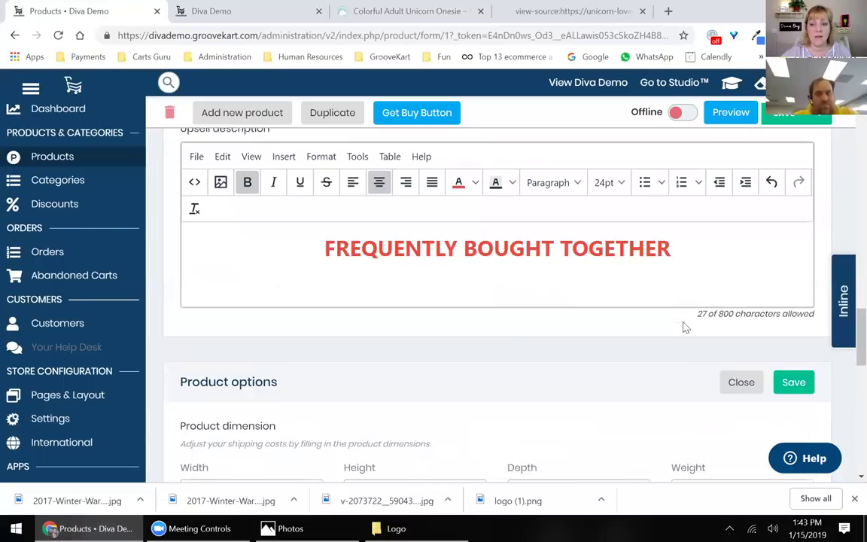
left_click_drag(386, 381, 353, 422)
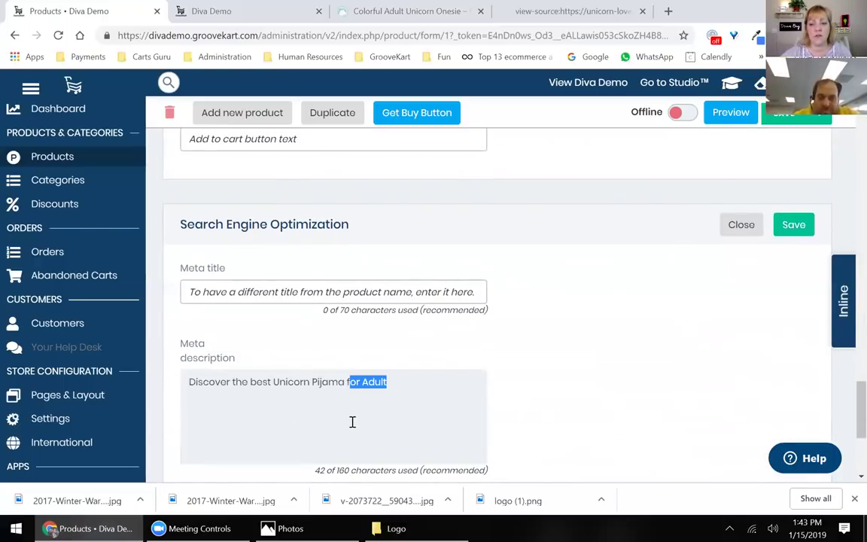
right_click(416, 407)
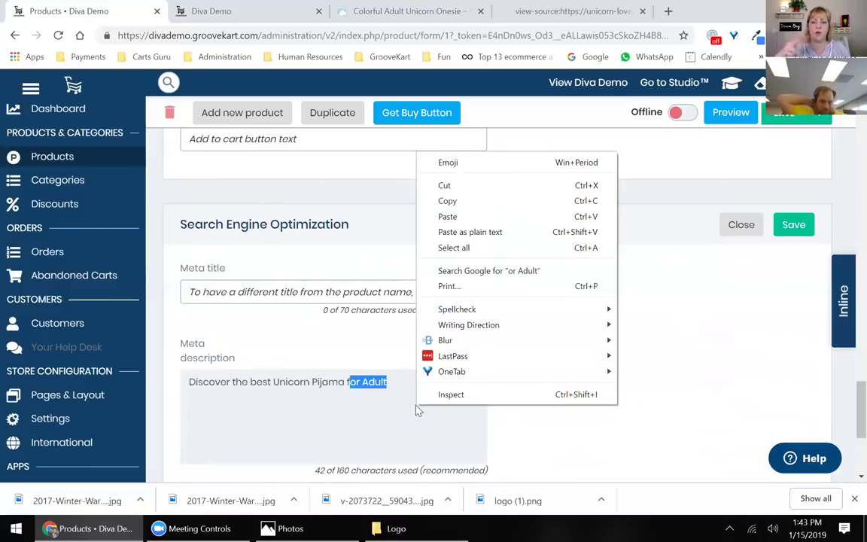
left_click(664, 434)
scroll(665, 434, "down", 3)
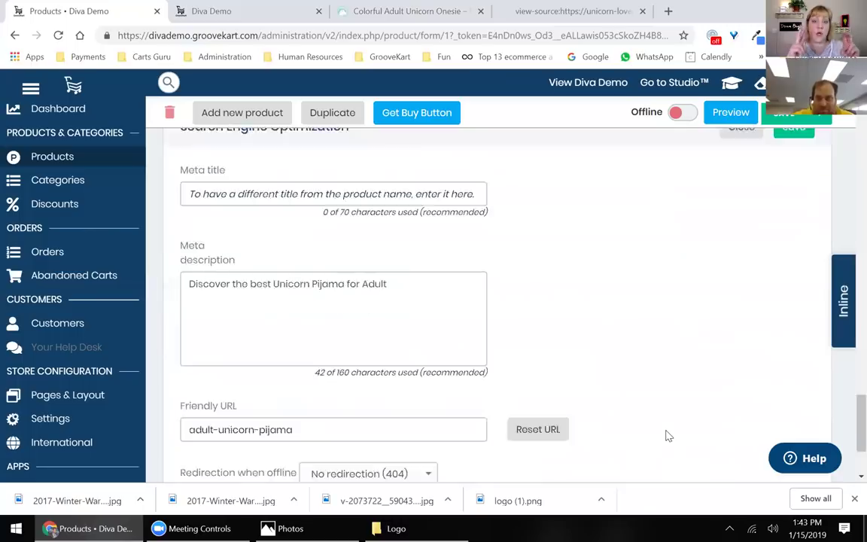
scroll(701, 241, "up", 5)
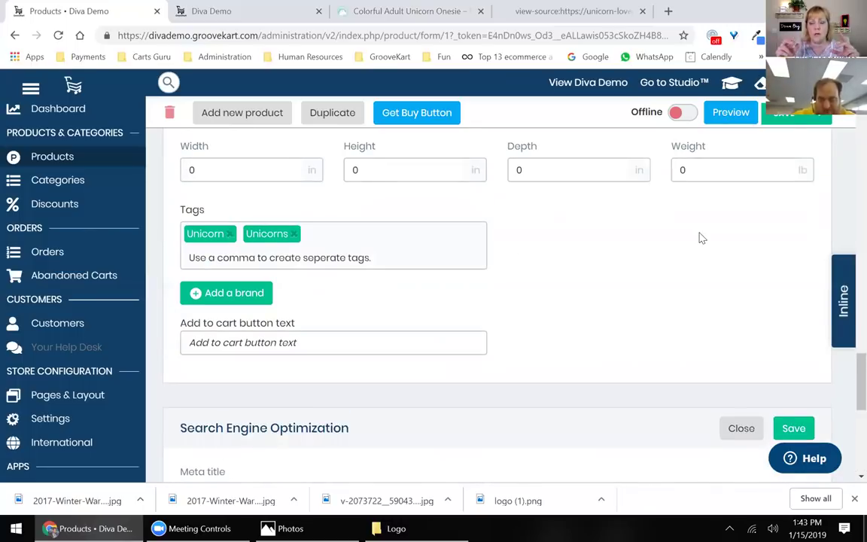
Step: Save the product and review the saved variant prices
left_click(790, 117)
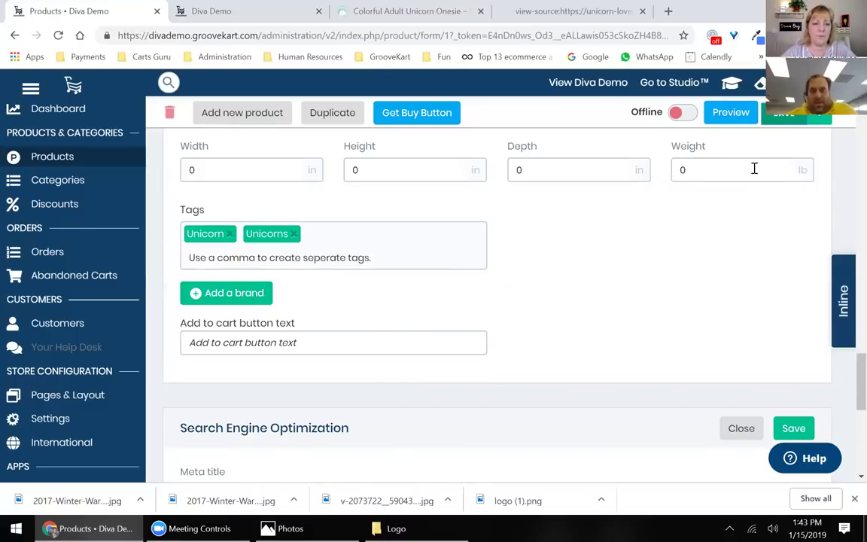
scroll(754, 169, "up", 20)
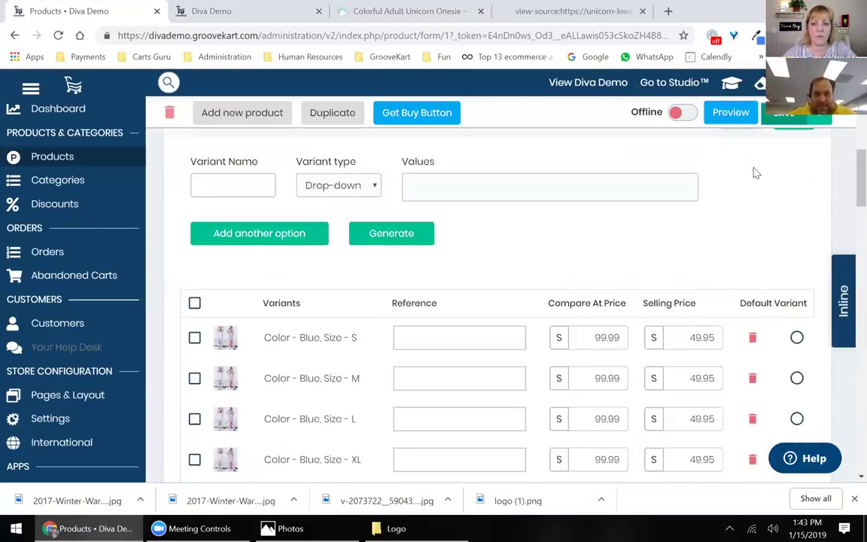
scroll(756, 173, "up", 10)
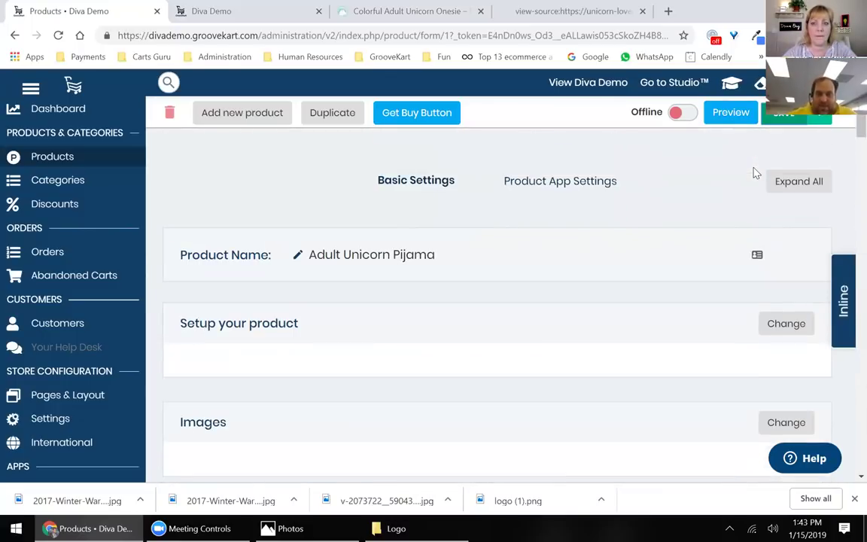
Step: Preview the Adult Unicorn Pijama storefront page, scroll through it, then restore the browser window
left_click(738, 114)
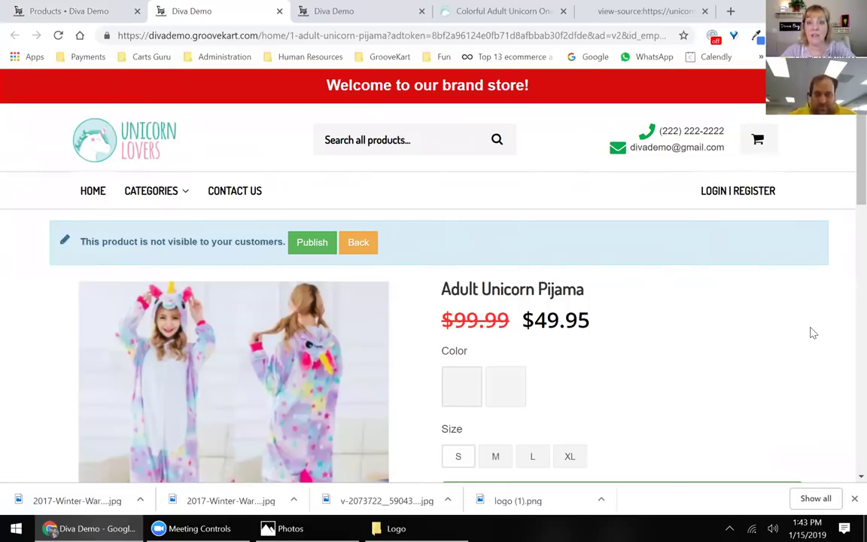
scroll(813, 333, "down", 10)
scroll(813, 333, "up", 10)
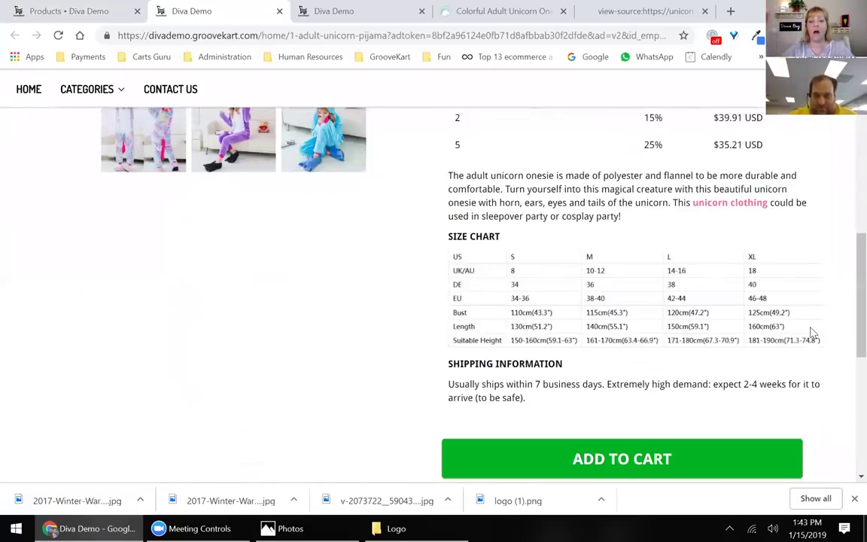
scroll(813, 333, "down", 1)
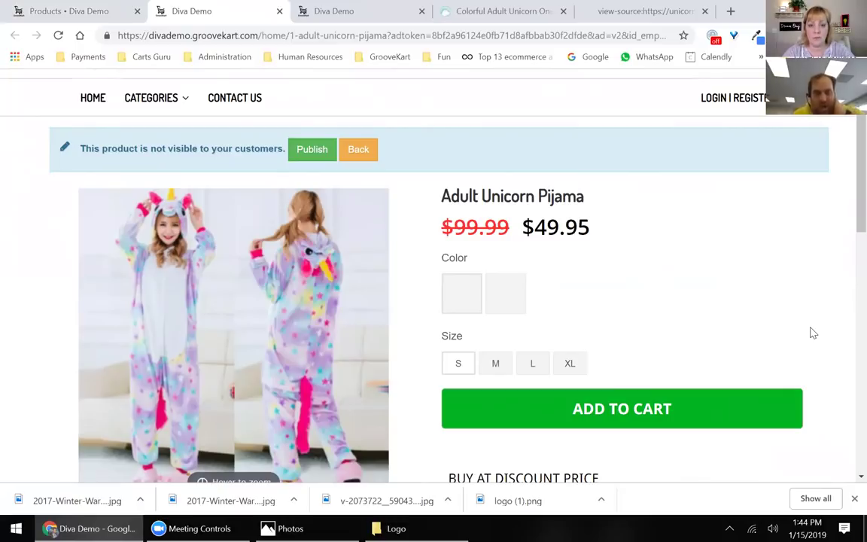
scroll(813, 333, "down", 3)
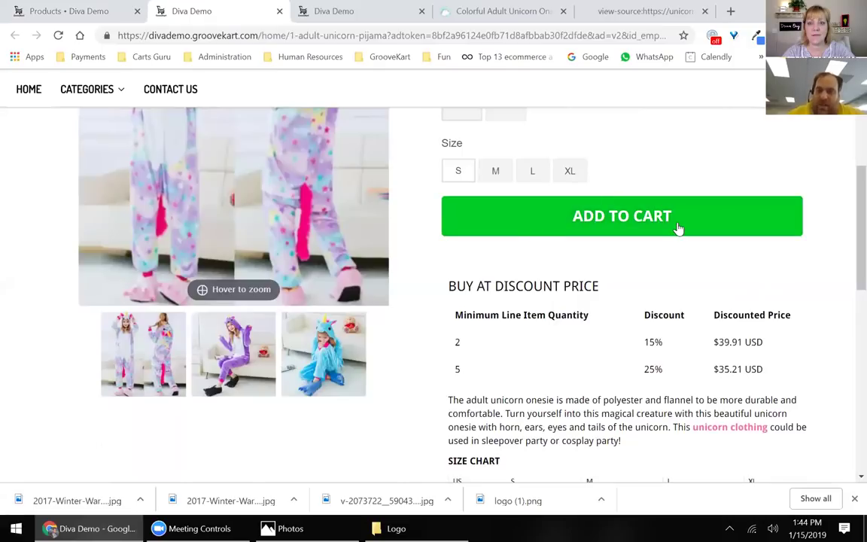
scroll(675, 223, "down", 5)
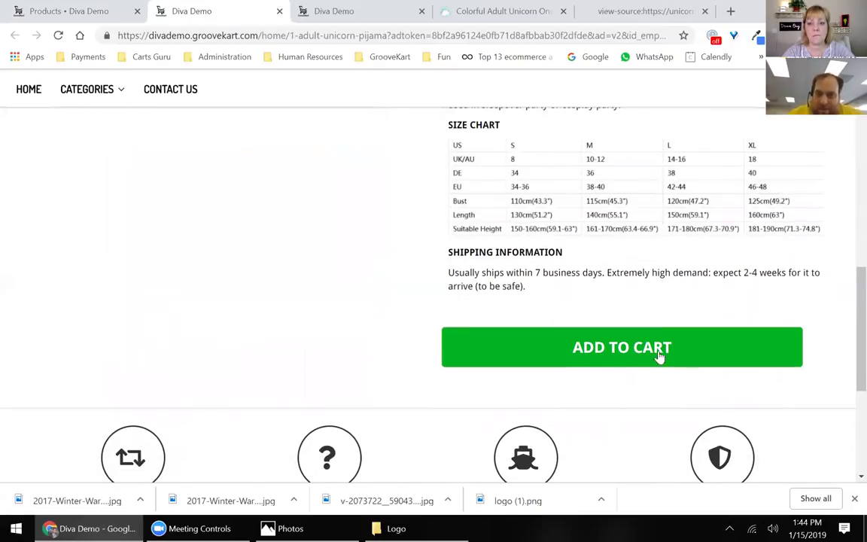
scroll(586, 279, "up", 10)
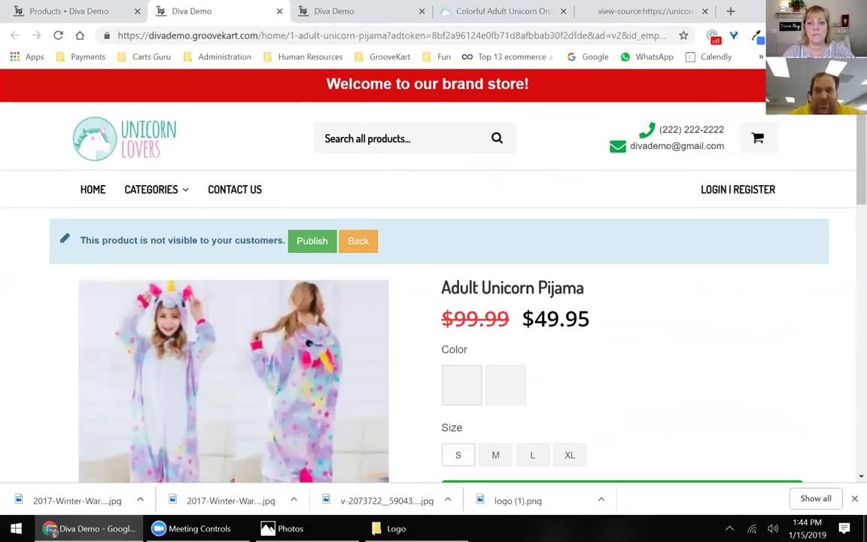
key("super+Down")
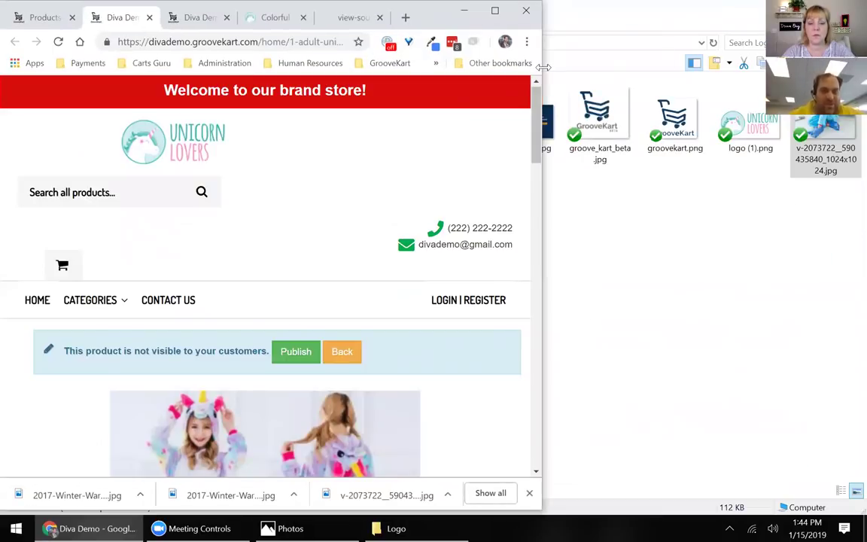
Step: Check the Adult Unicorn Pijama preview at narrow mobile width, then maximize the window and review it again
left_click_drag(543, 68, 280, 72)
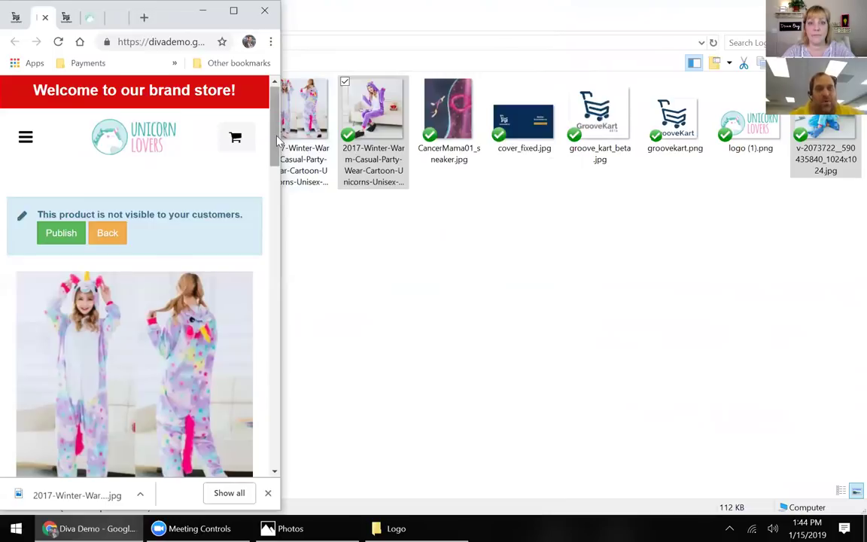
left_click_drag(277, 142, 275, 354)
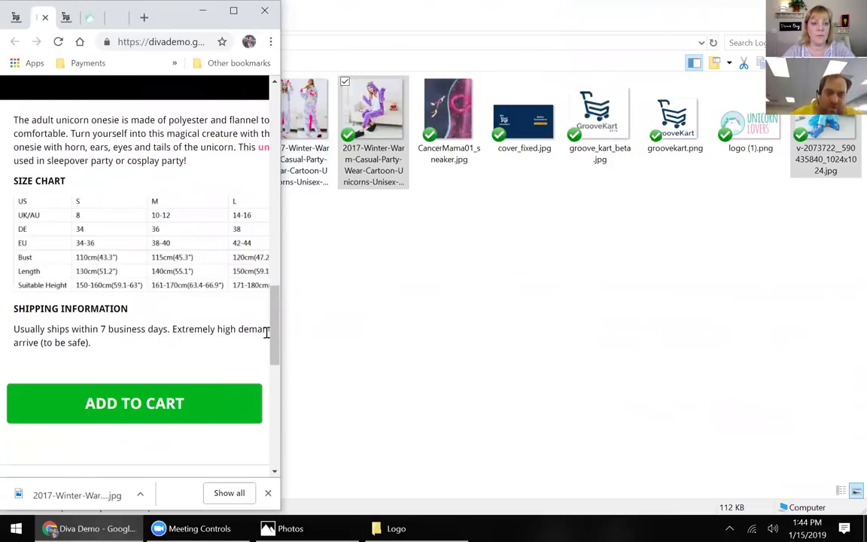
left_click_drag(277, 339, 256, 75)
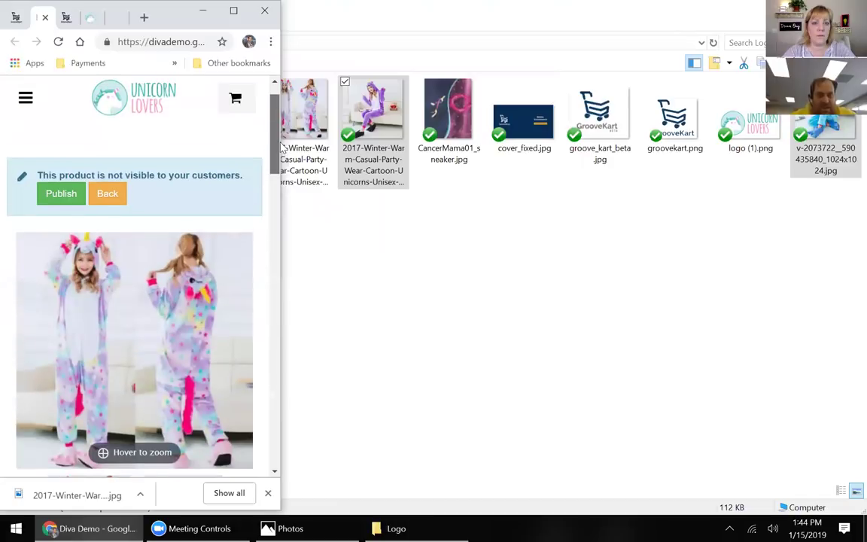
left_click(233, 10)
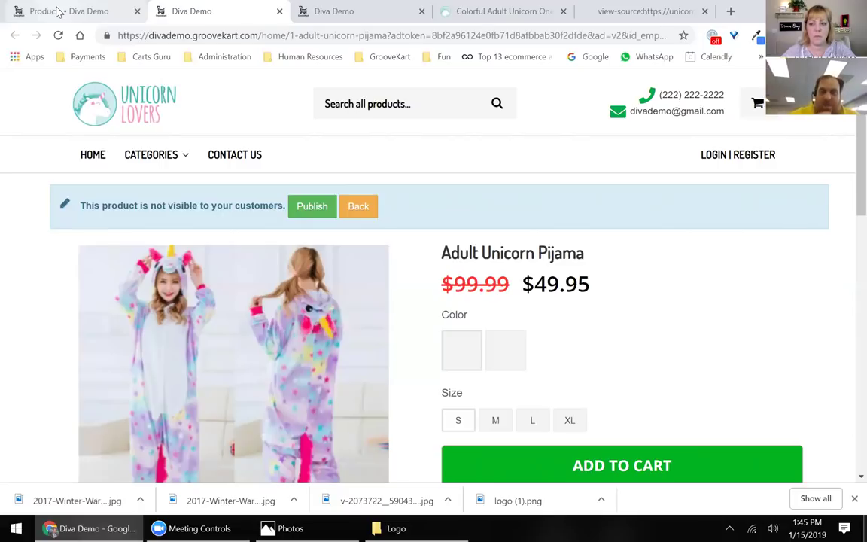
scroll(504, 247, "down", 10)
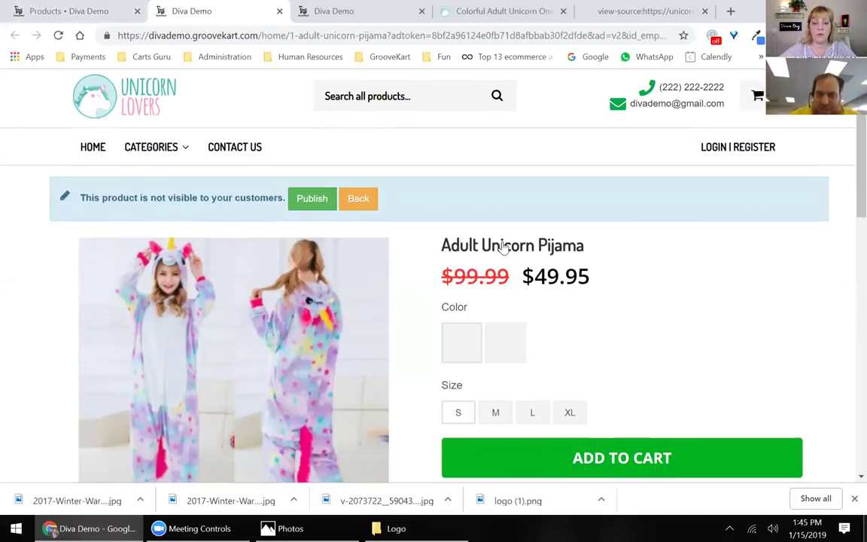
scroll(503, 248, "up", 10)
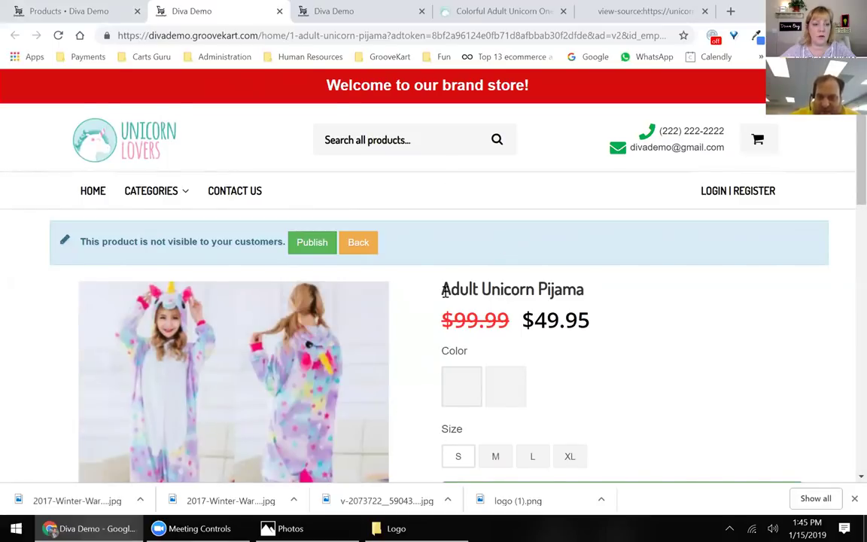
Step: Switch the Adult Unicorn Pijama product from Offline to Active and return to the products list
left_click(75, 11)
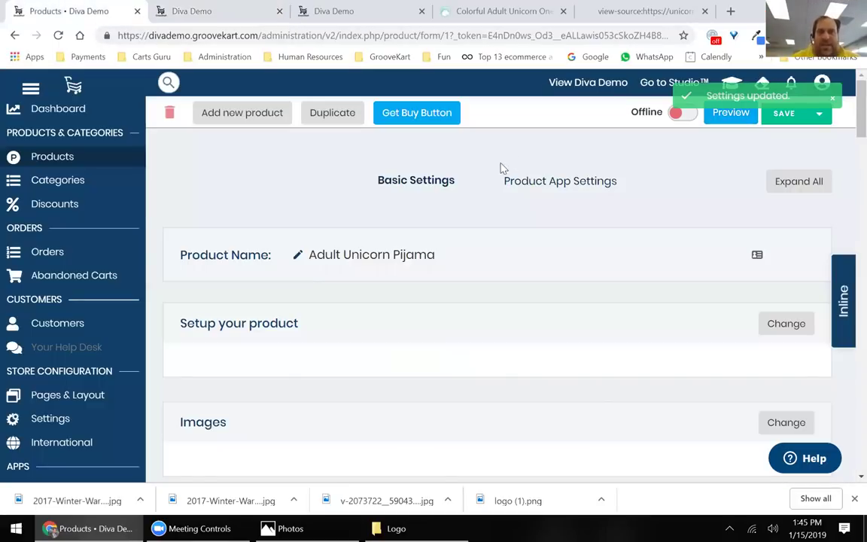
left_click(687, 116)
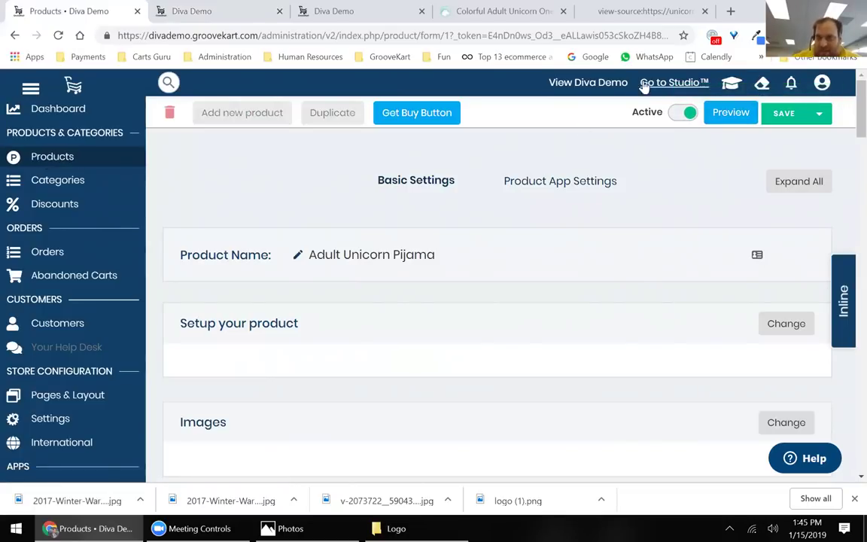
left_click(70, 158)
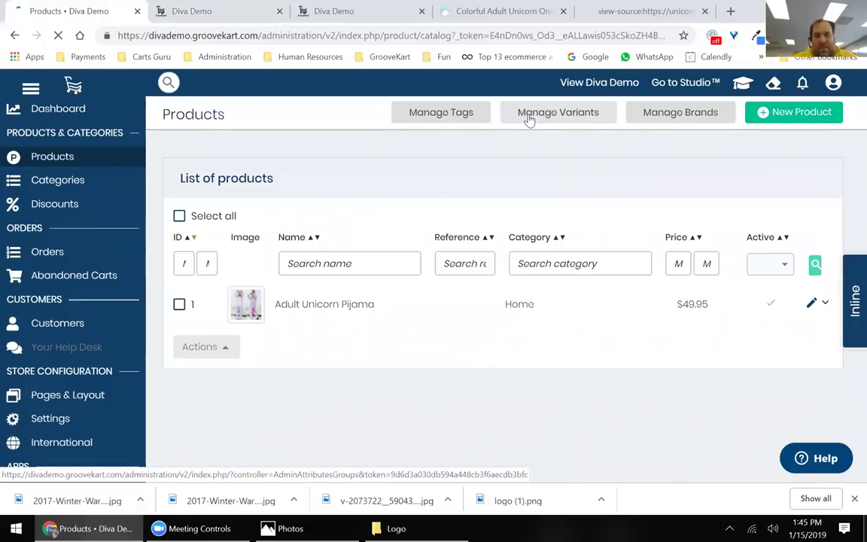
Step: In Manage Variants, list the Color variant's values and open Blue for editing
left_click(530, 117)
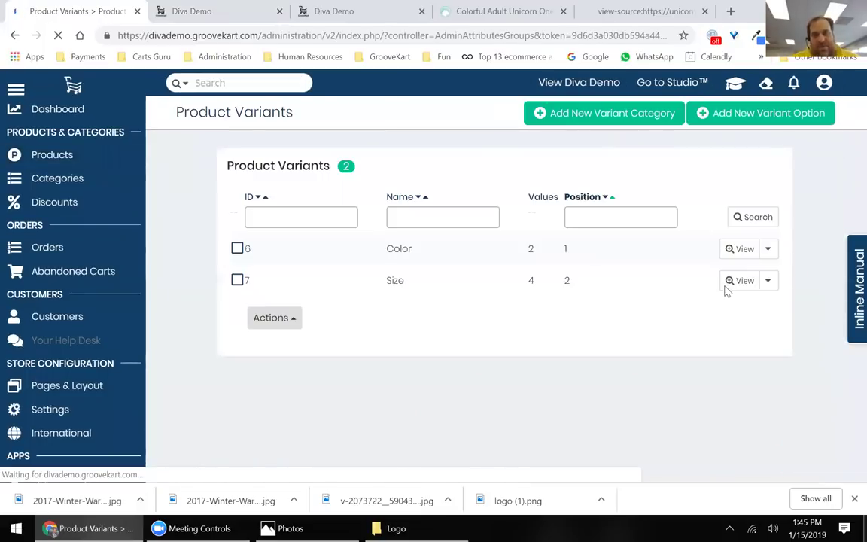
left_click(768, 251)
left_click(687, 274)
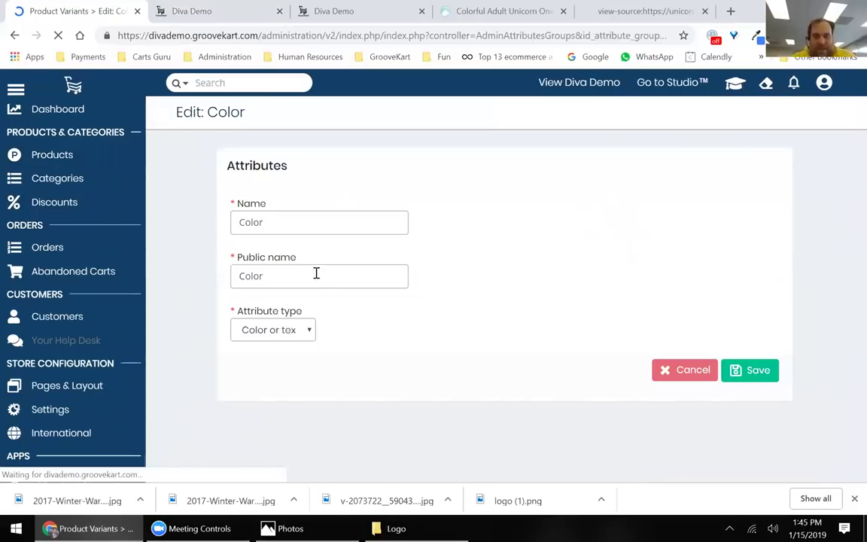
left_click(693, 373)
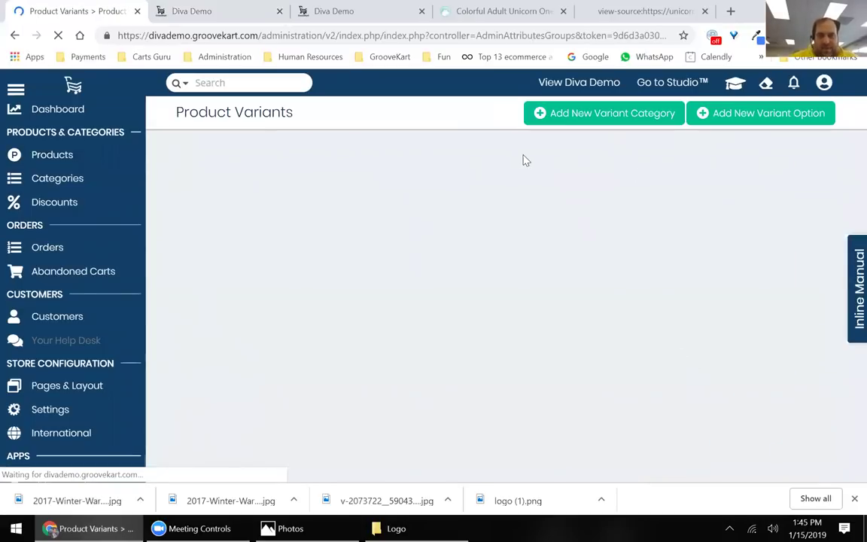
left_click(357, 249)
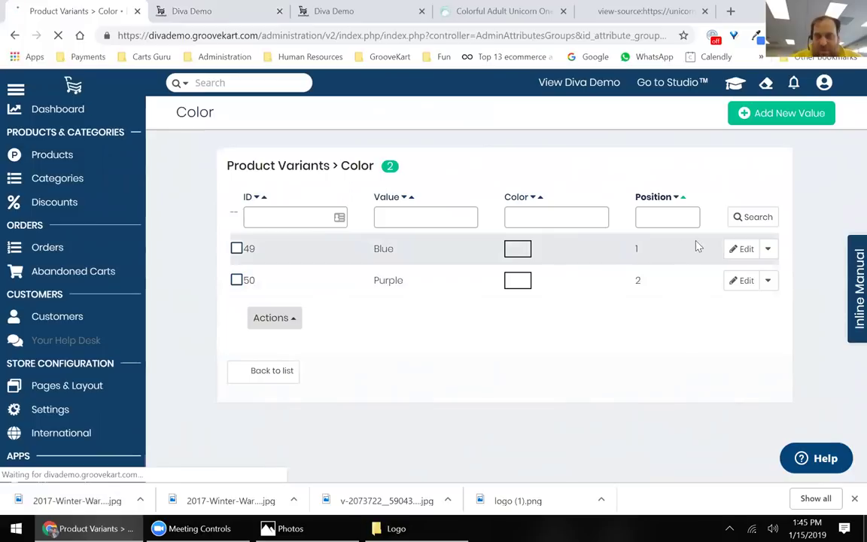
left_click(742, 251)
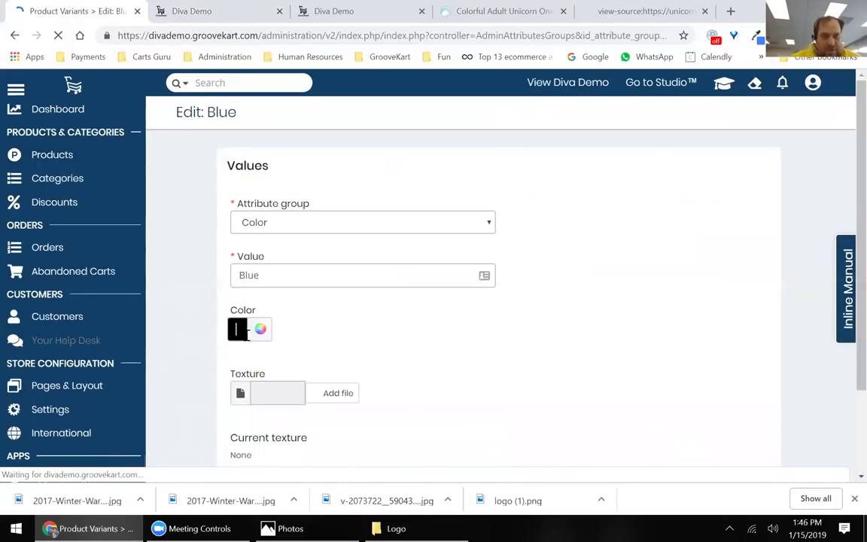
Step: Set the Blue colour value's swatch to blue and save it
left_click(238, 329)
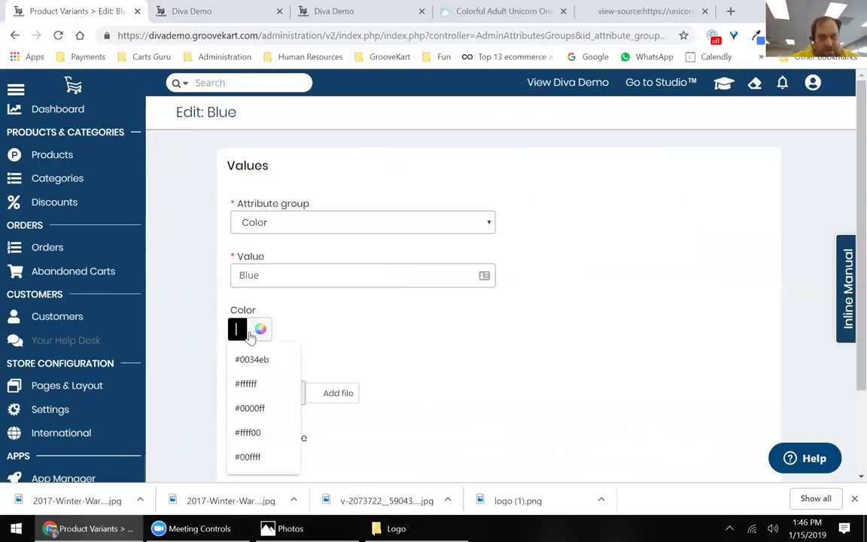
left_click(261, 330)
left_click(334, 382)
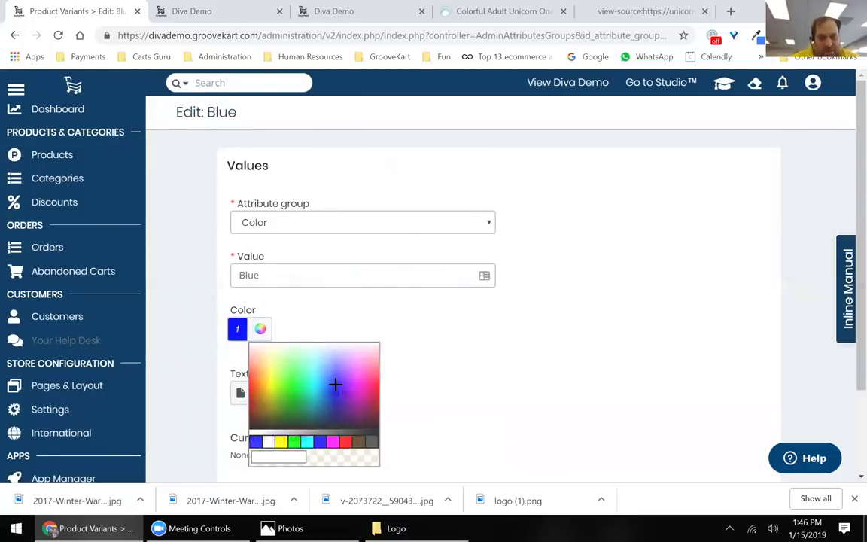
scroll(473, 387, "down", 3)
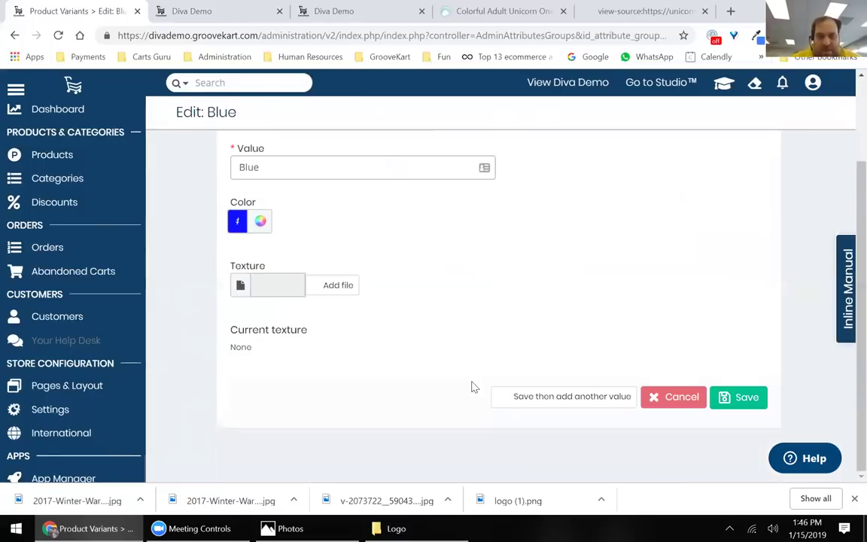
left_click(743, 403)
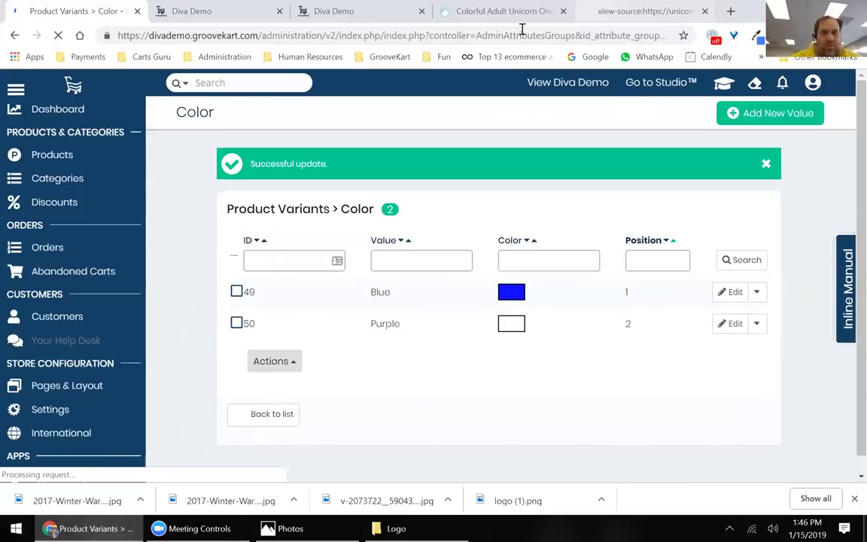
left_click(331, 12)
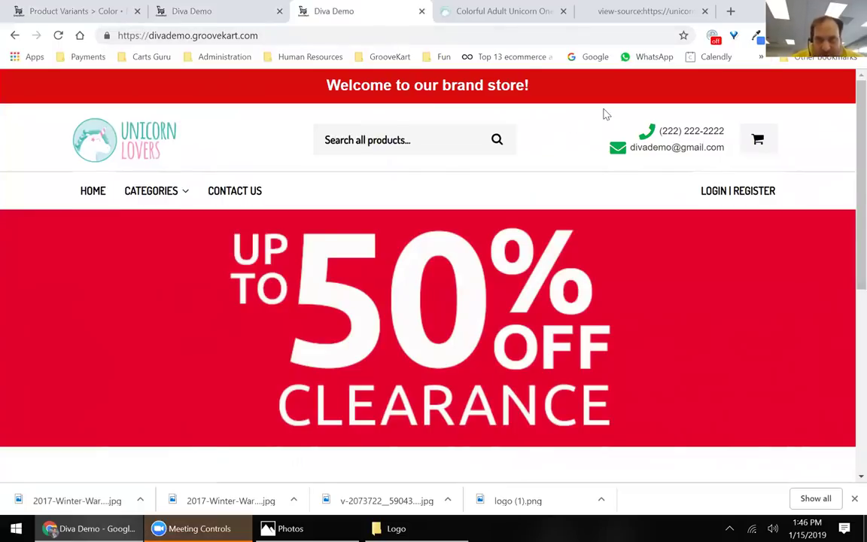
key("ctrl+Tab")
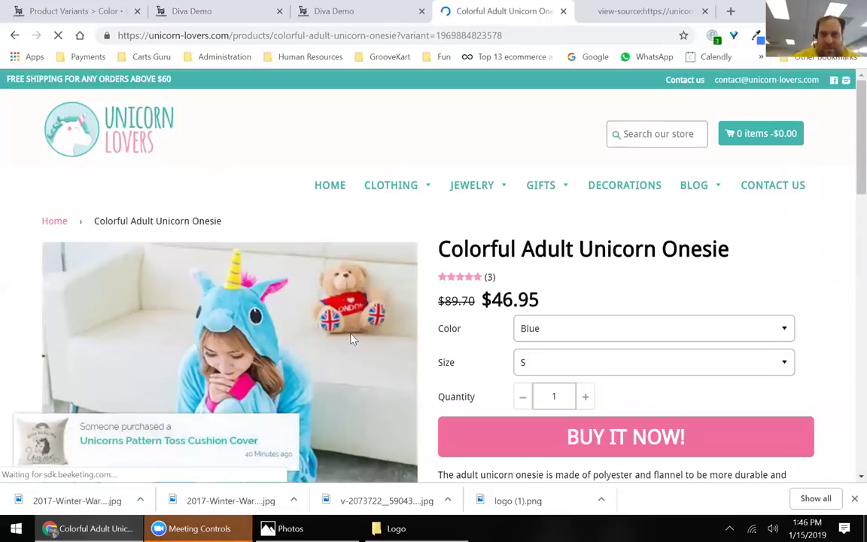
key("ctrl+shift+Tab")
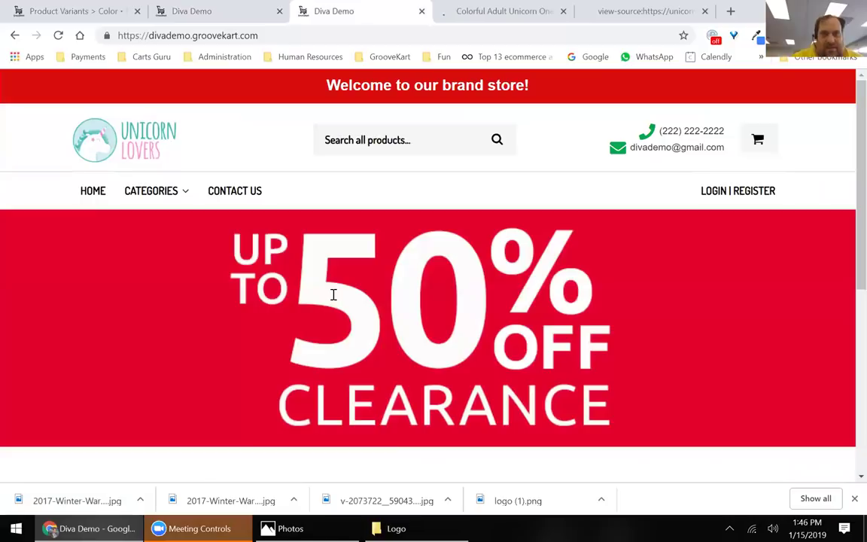
mouse_move(161, 194)
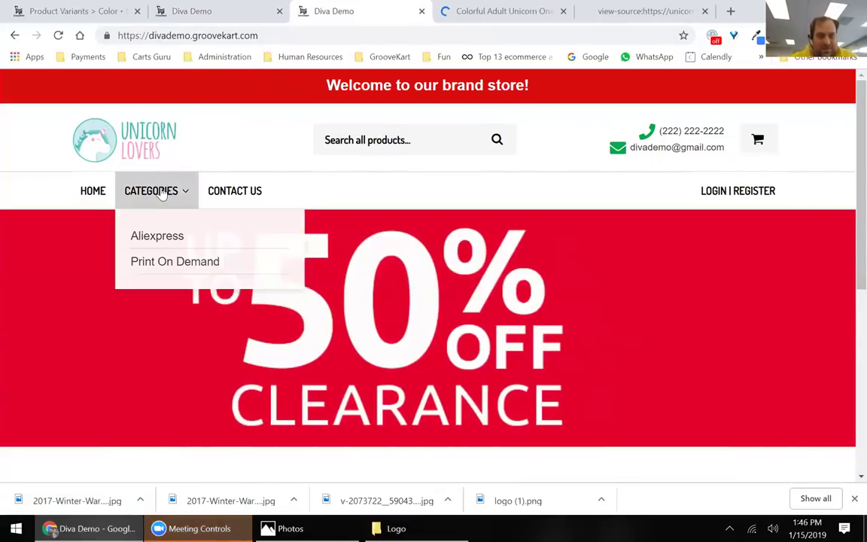
left_click(185, 12)
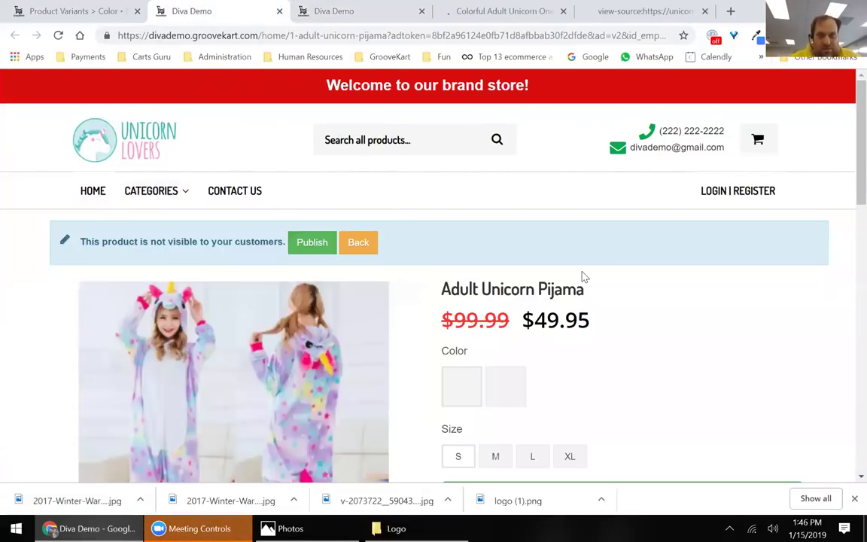
key("F5")
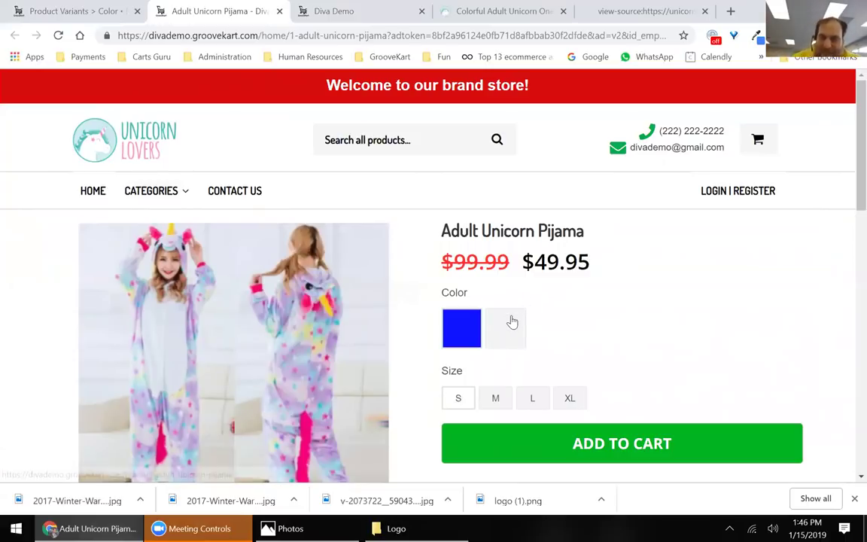
scroll(512, 322, "down", 1)
scroll(512, 316, "down", 4)
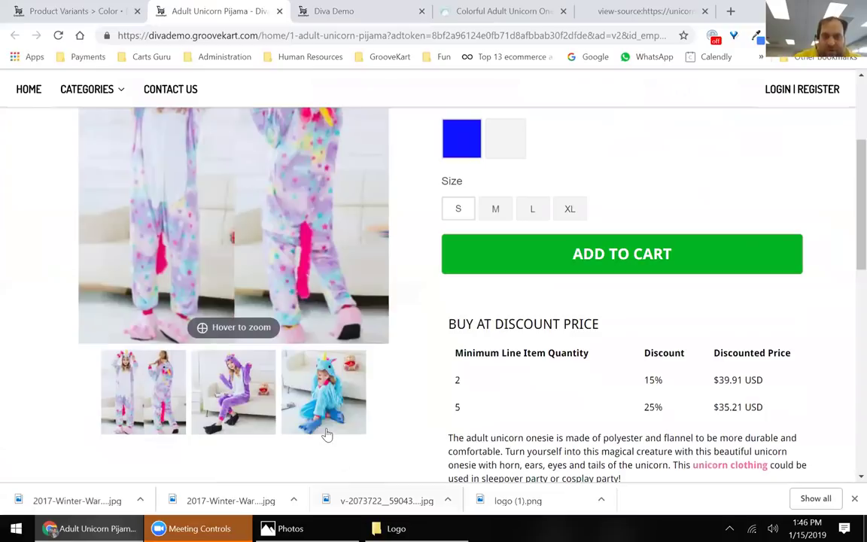
left_click(327, 432)
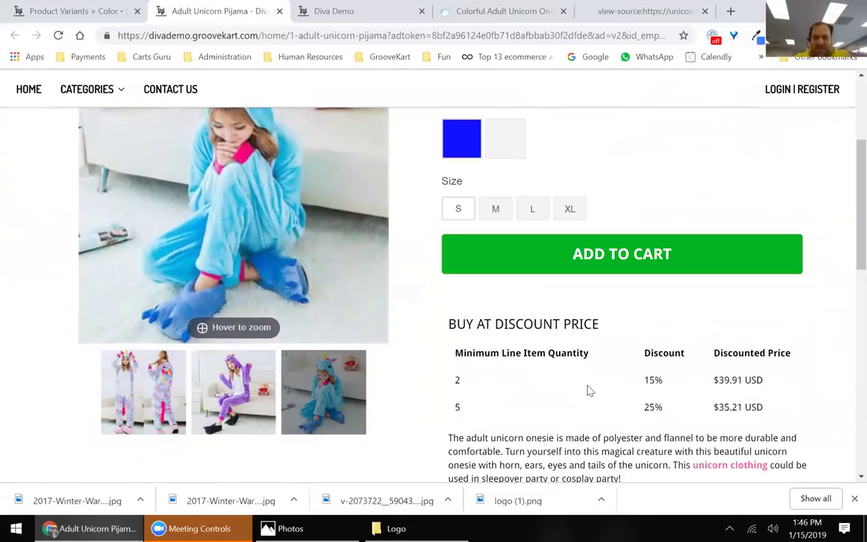
left_click(74, 15)
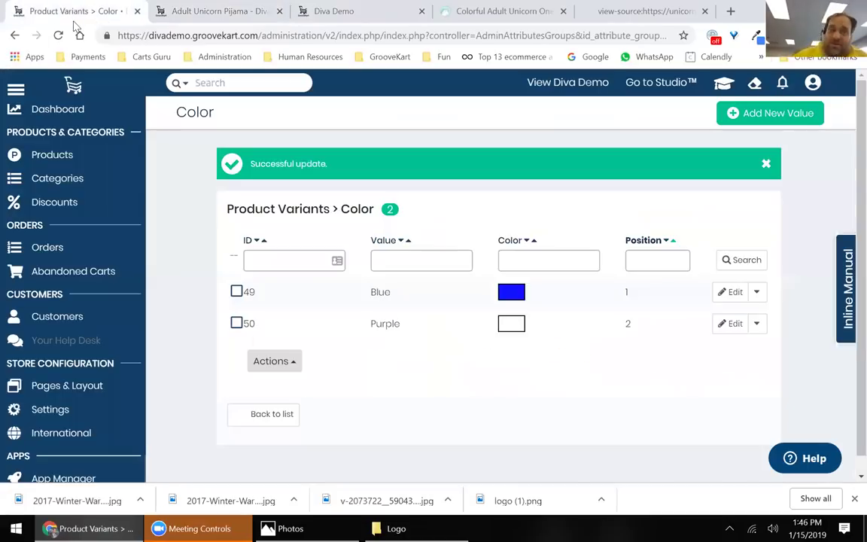
Step: Go to the store's Discounts page through App Manager
scroll(59, 421, "down", 1)
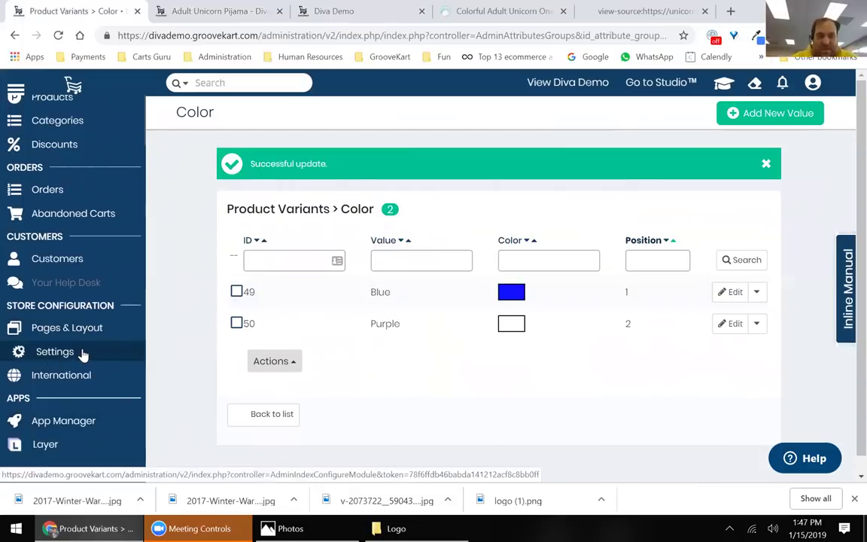
left_click(62, 422)
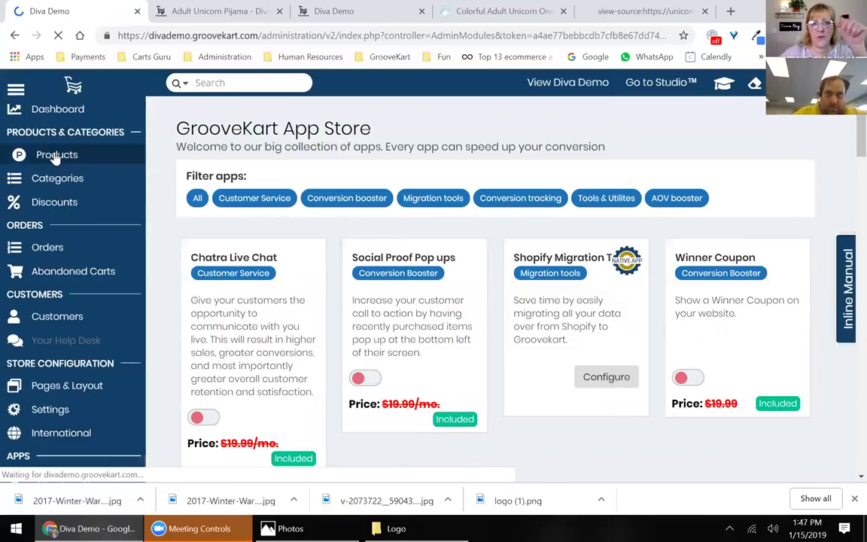
left_click(74, 203)
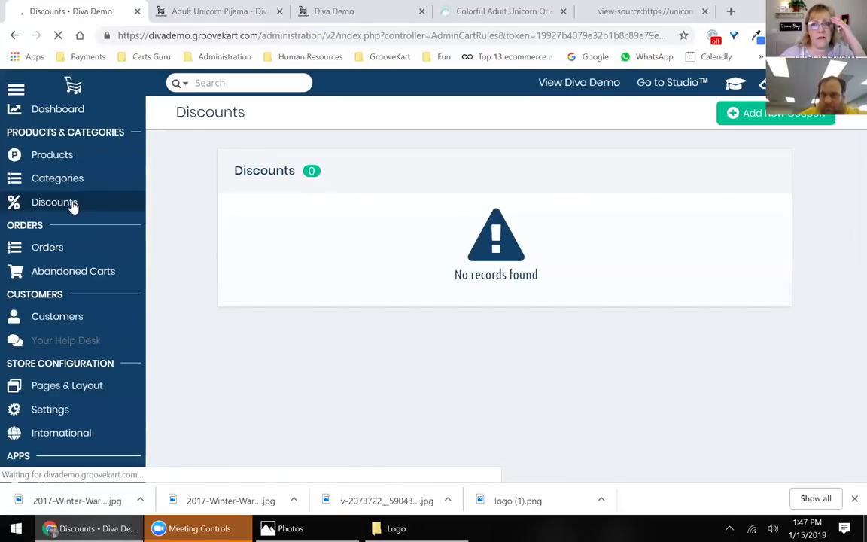
left_click(783, 114)
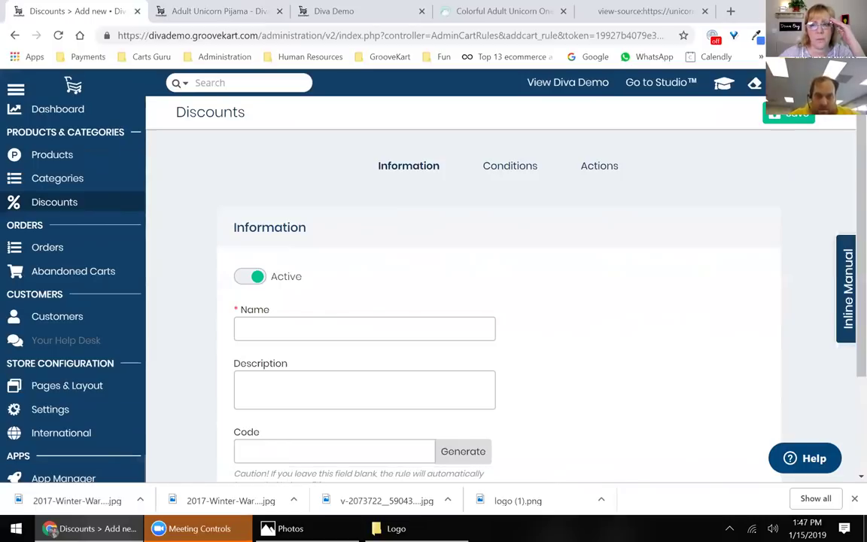
left_click(362, 14)
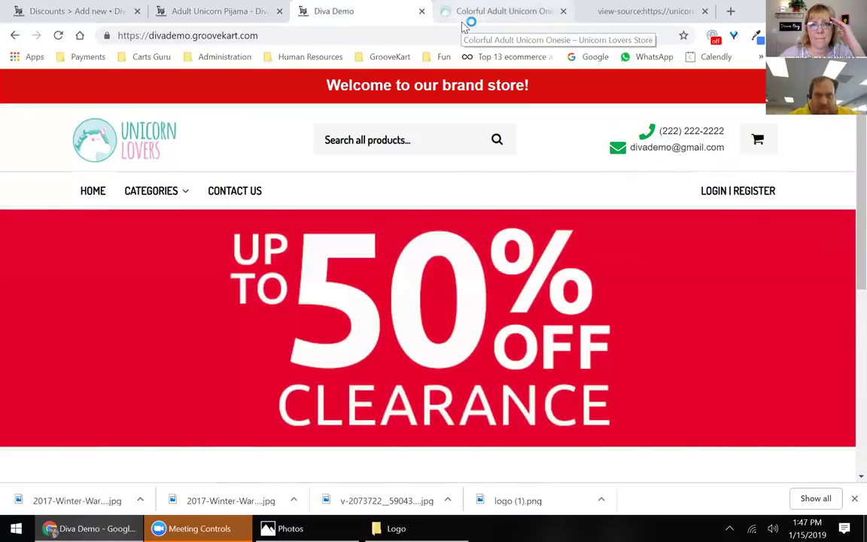
left_click(465, 15)
mouse_move(542, 176)
scroll(590, 244, "down", 2)
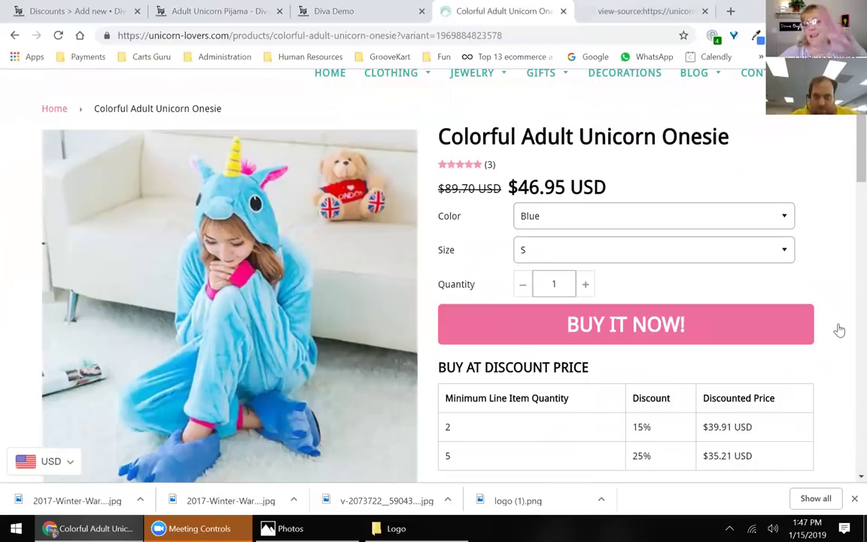
scroll(698, 215, "down", 5)
scroll(698, 216, "up", 2)
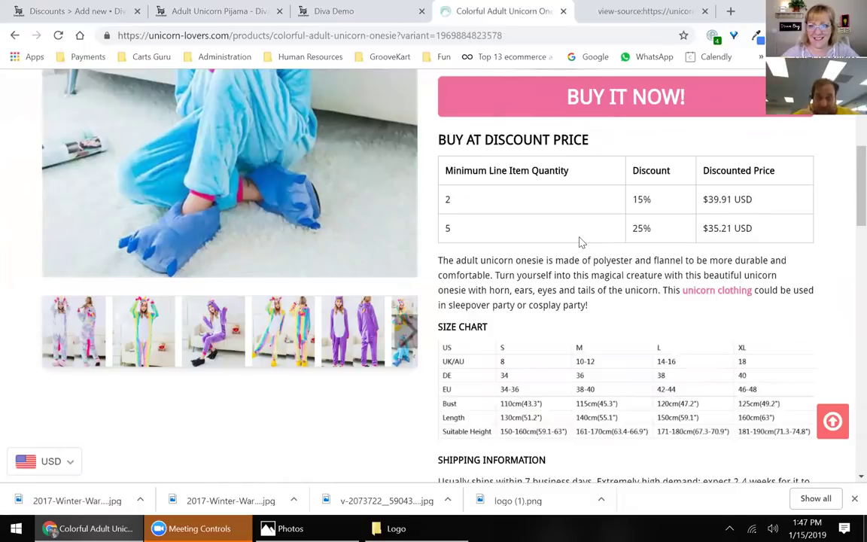
key("ctrl+2")
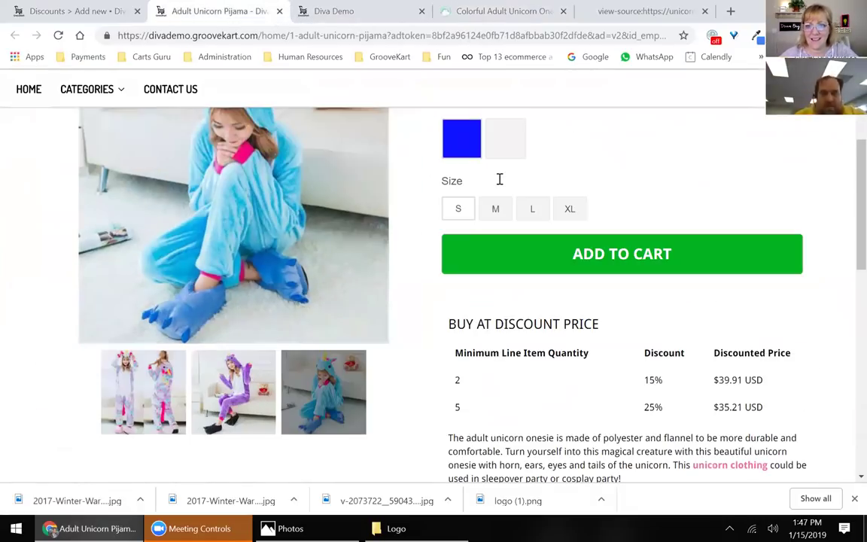
left_click(75, 11)
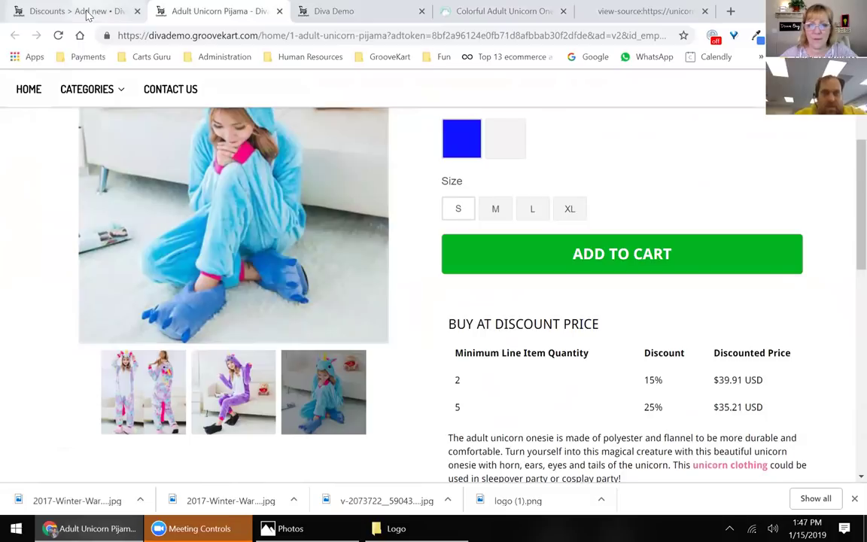
scroll(523, 296, "down", 1)
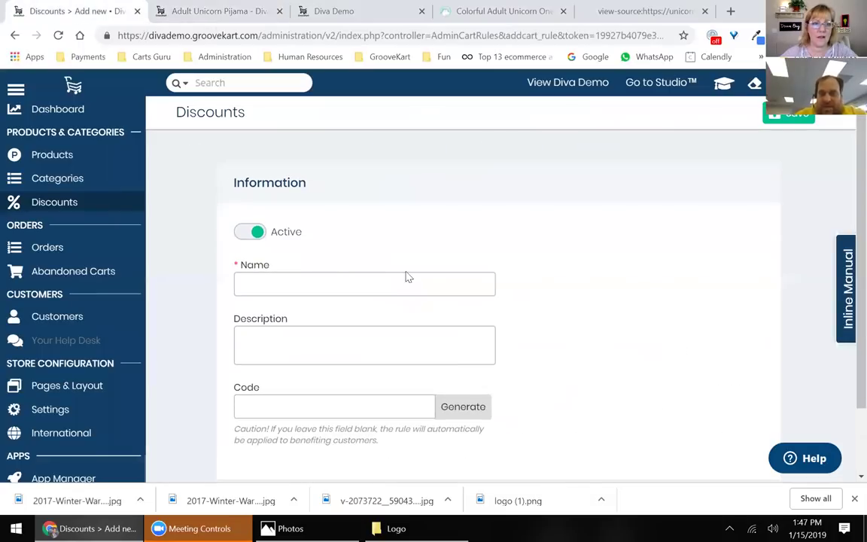
Step: Name the discount 'Multiple' and clear the auto-filled Code field
left_click(361, 276)
type("Multiple")
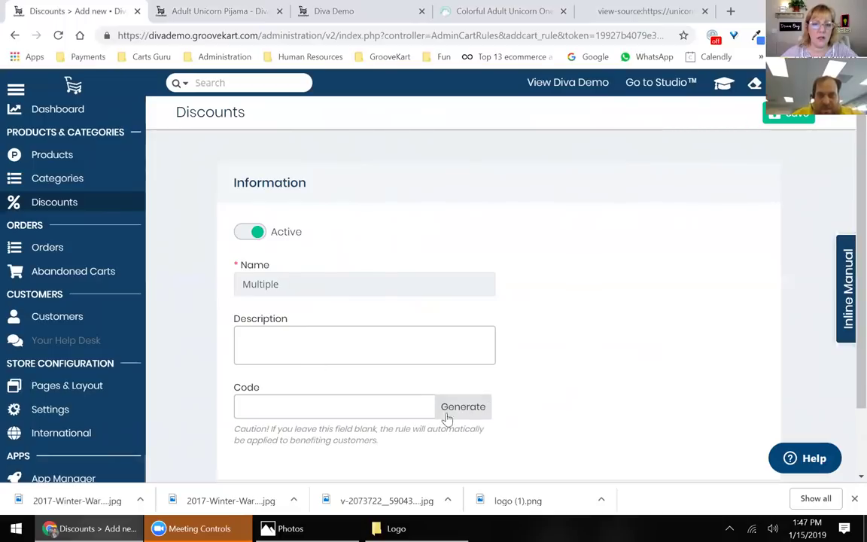
scroll(640, 414, "down", 2)
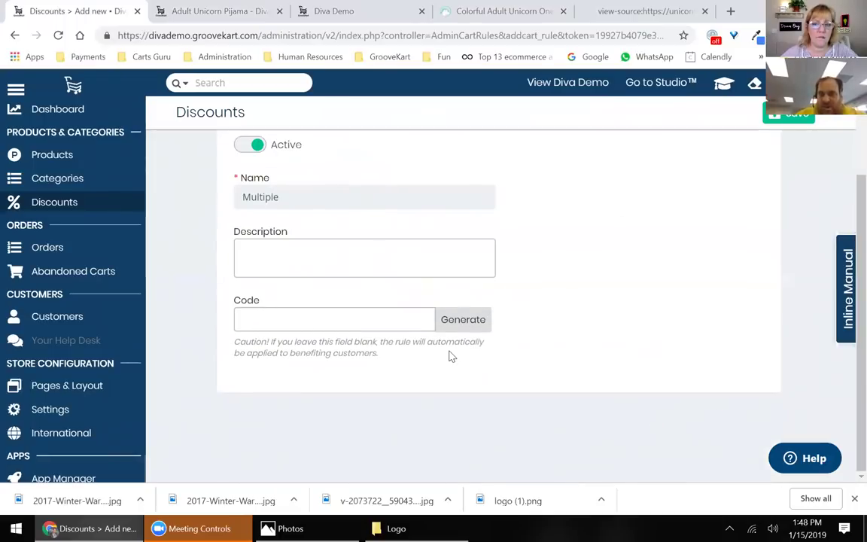
left_click(311, 331)
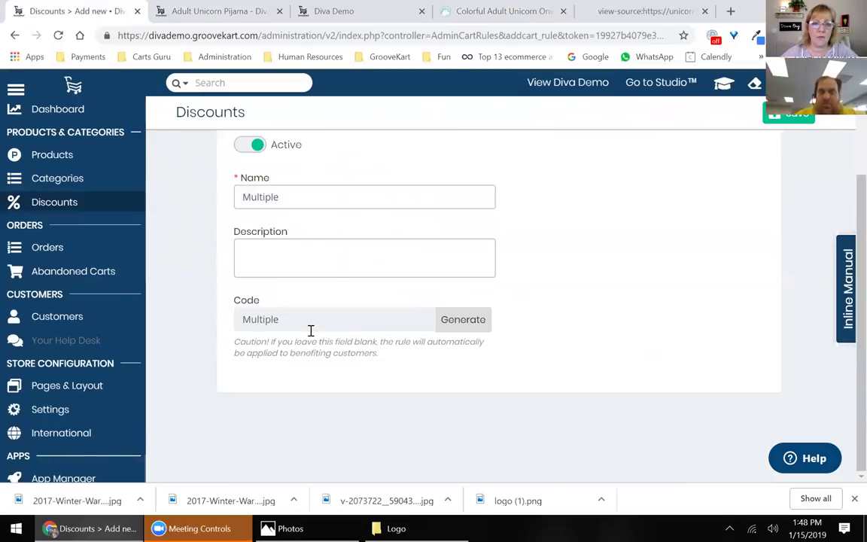
key("ctrl+BackSpace")
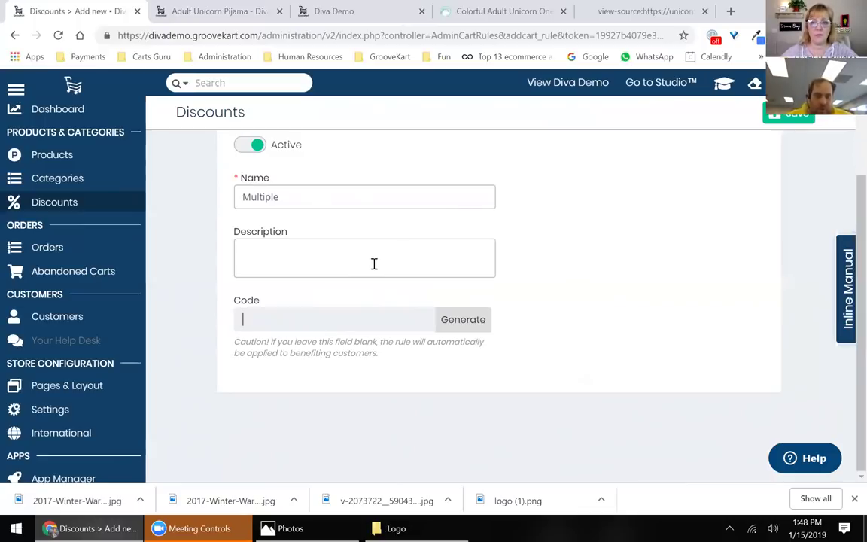
scroll(374, 263, "up", 3)
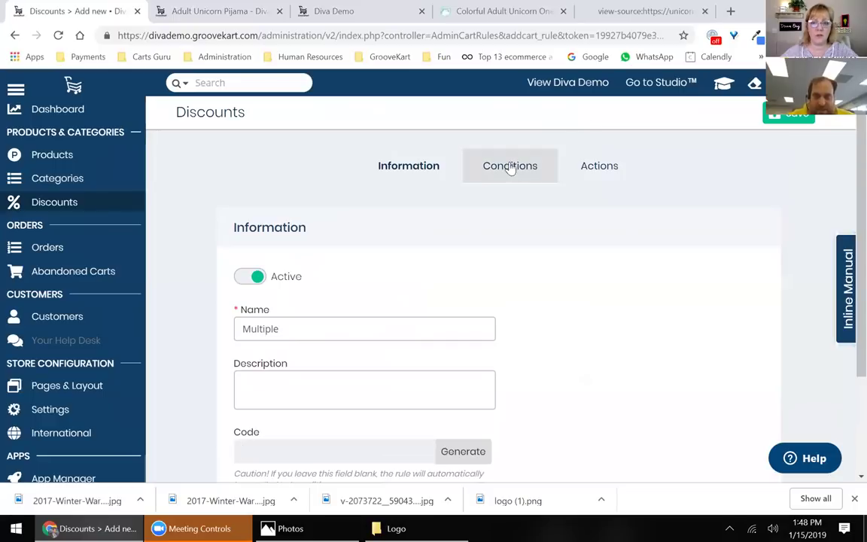
Step: On the Conditions tab, enable Product selection and add a rule concerning Products
left_click(514, 166)
left_click(397, 294)
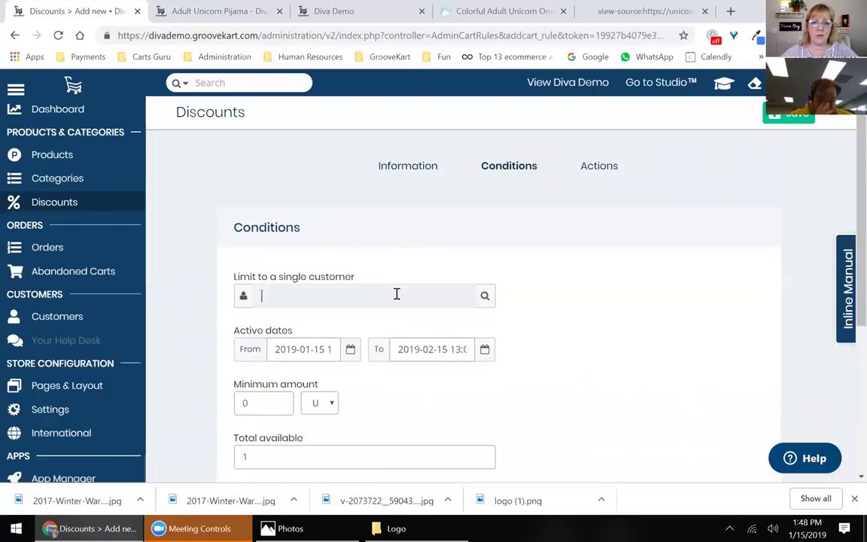
scroll(535, 339, "down", 2)
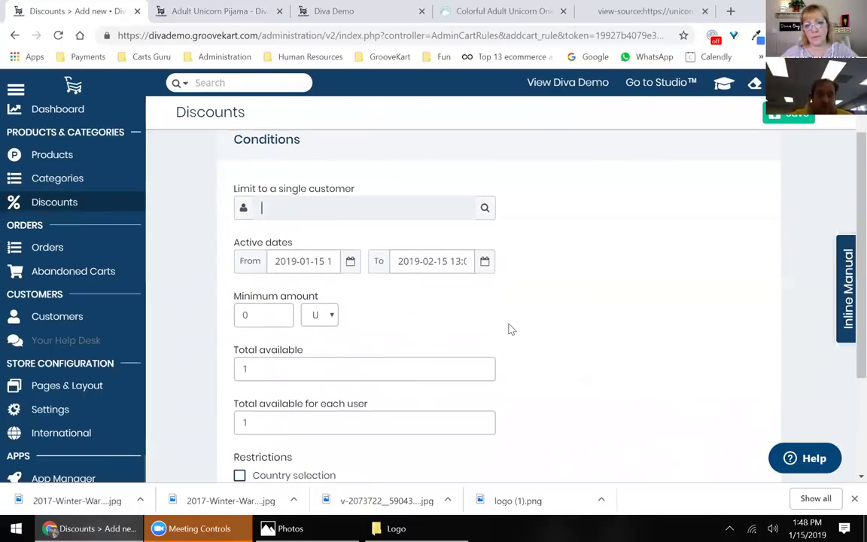
scroll(463, 367, "down", 2)
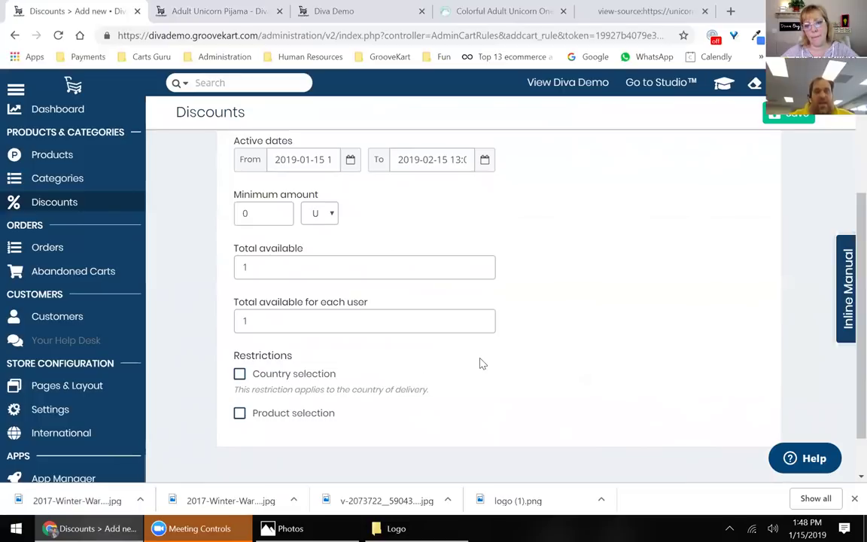
left_click(239, 412)
scroll(505, 353, "down", 2)
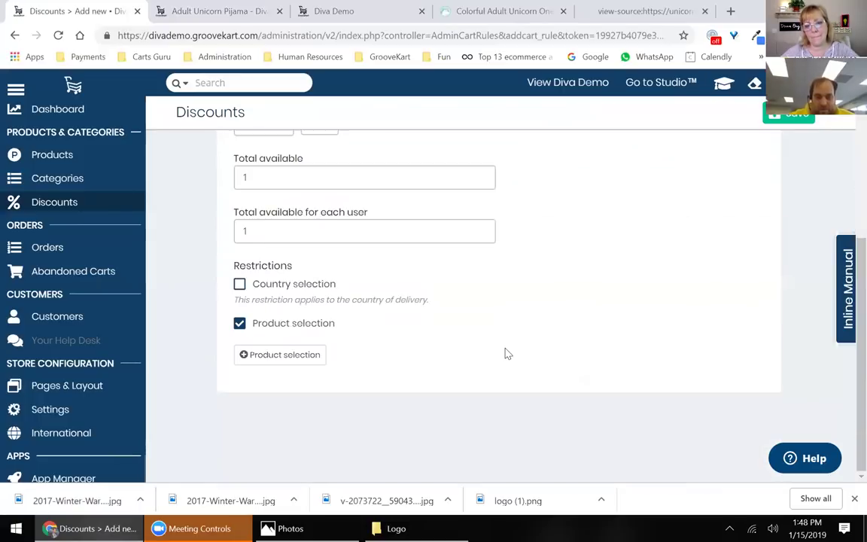
left_click(278, 356)
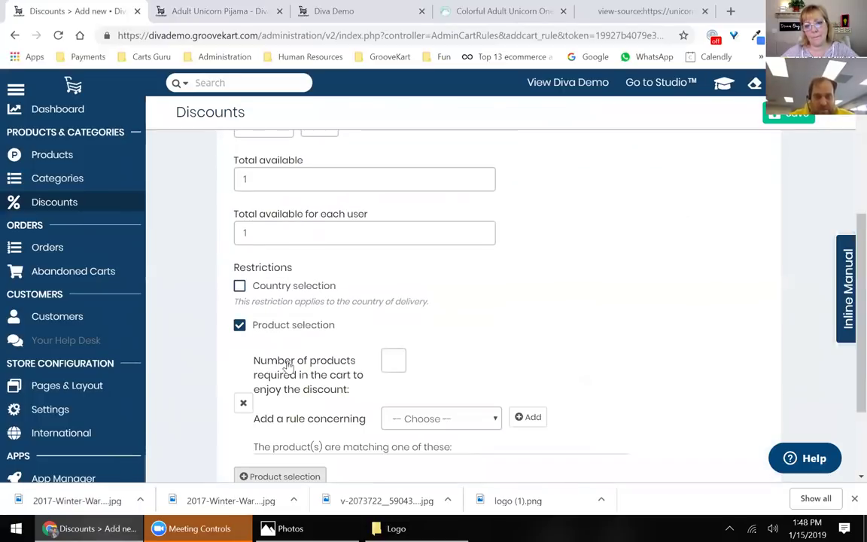
left_click(478, 416)
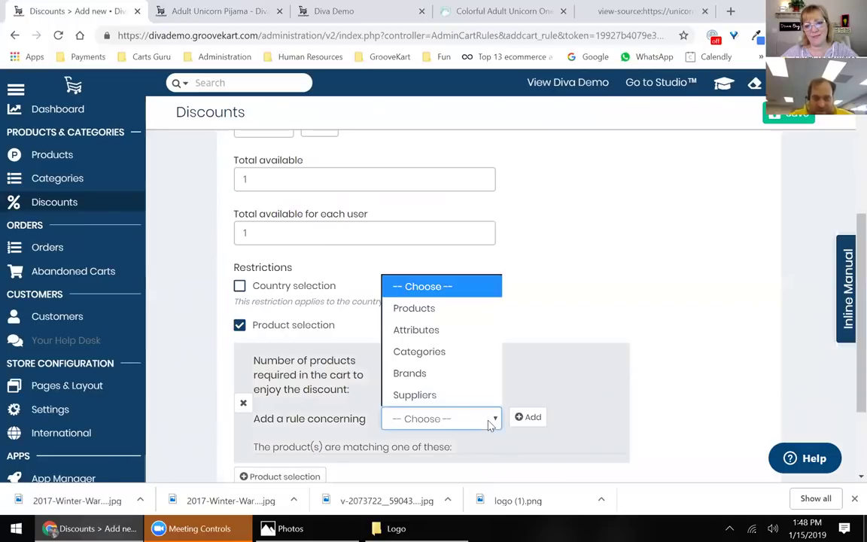
left_click(439, 315)
scroll(582, 383, "down", 3)
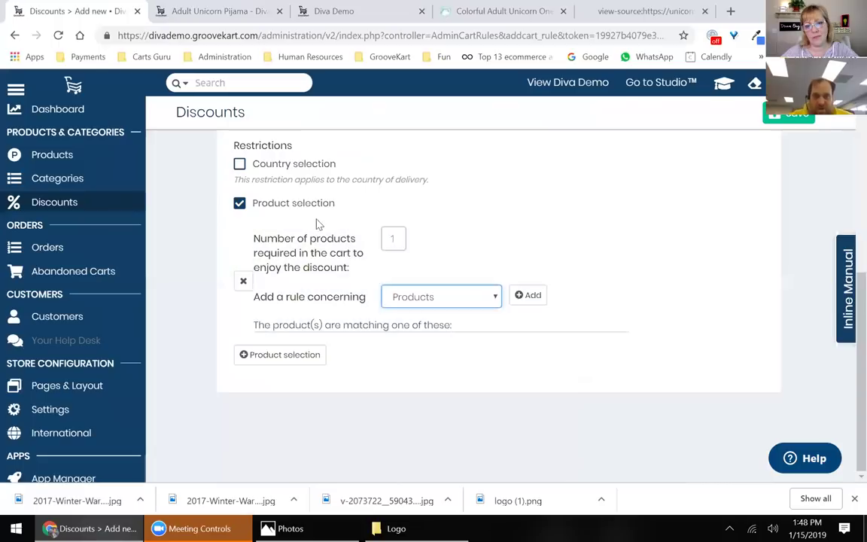
scroll(509, 247, "up", 5)
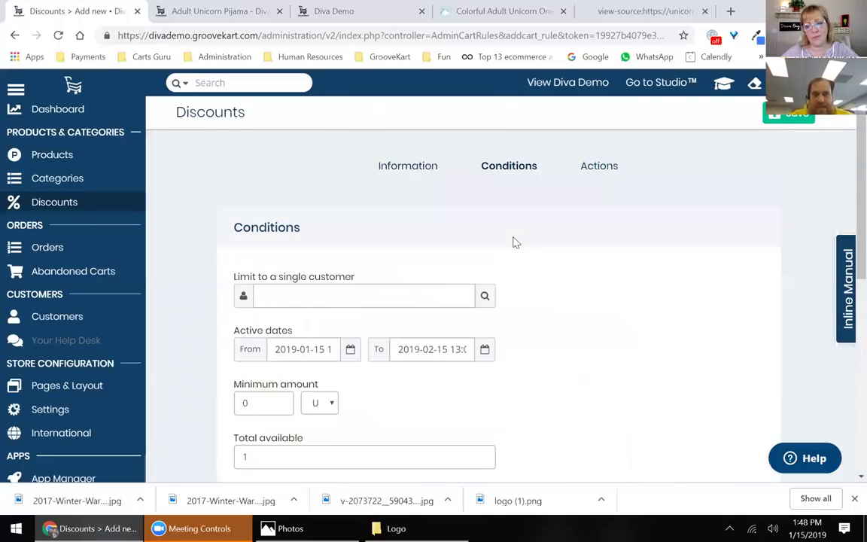
Step: Make the discount a 15% percentage reduction applied to a specific product
left_click(576, 179)
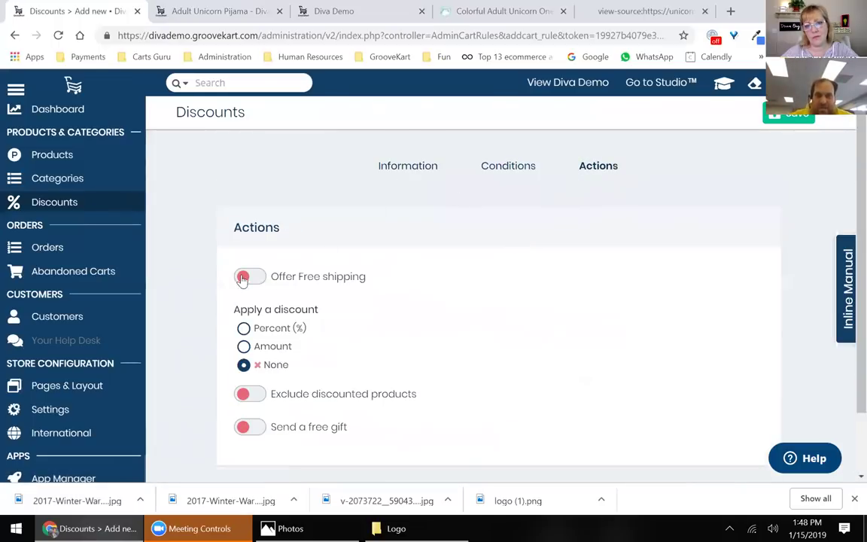
left_click(243, 329)
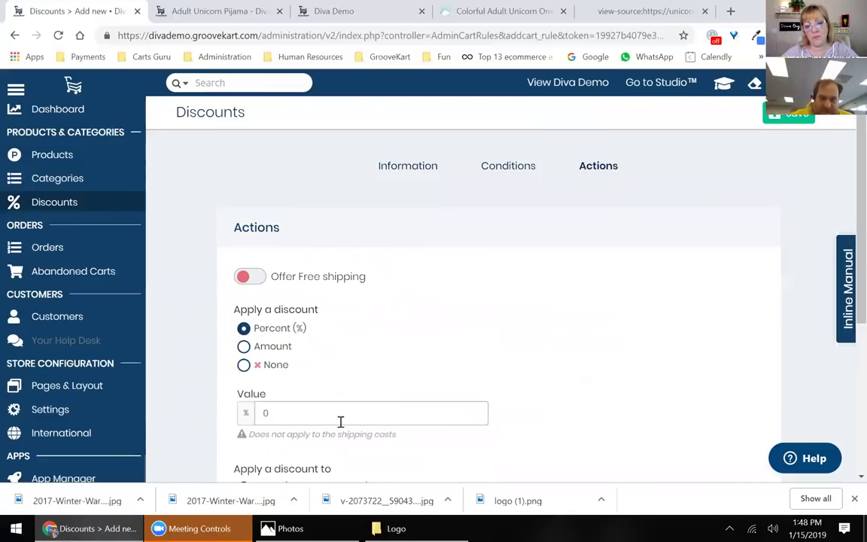
left_click_drag(315, 413, 229, 407)
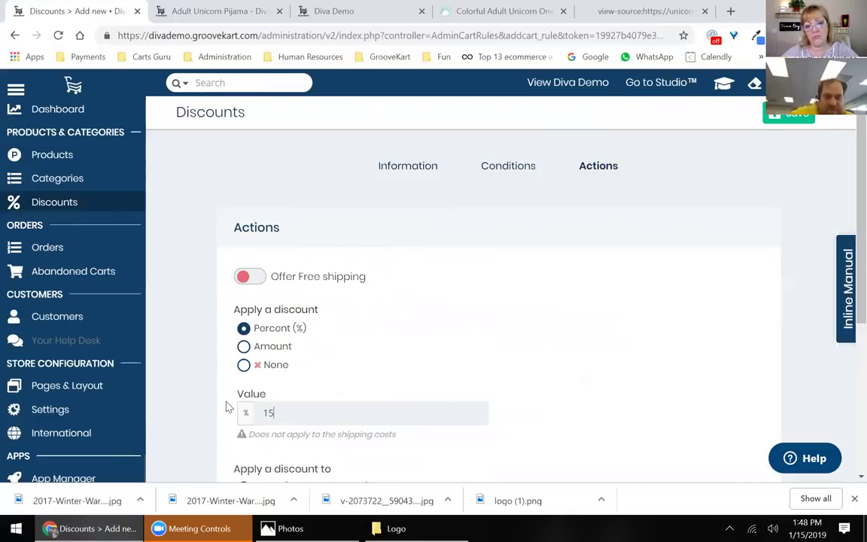
scroll(308, 368, "down", 3)
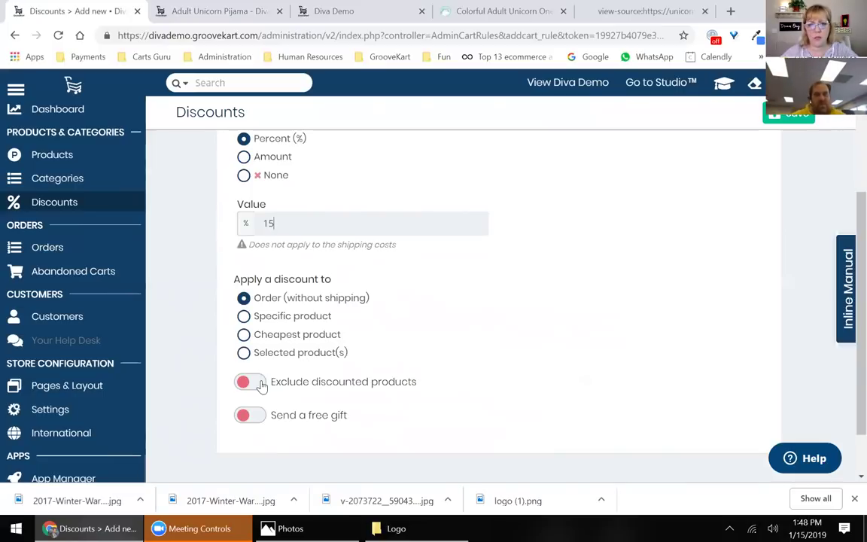
left_click(243, 316)
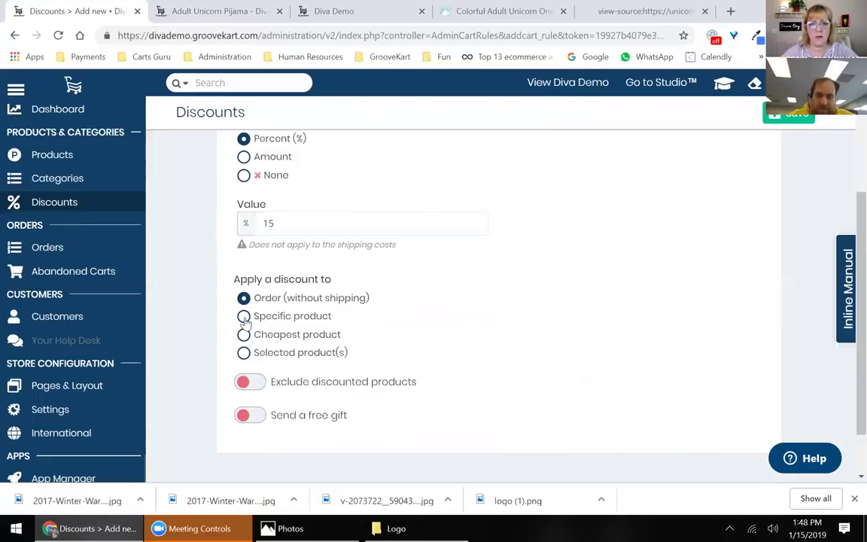
scroll(453, 417, "down", 2)
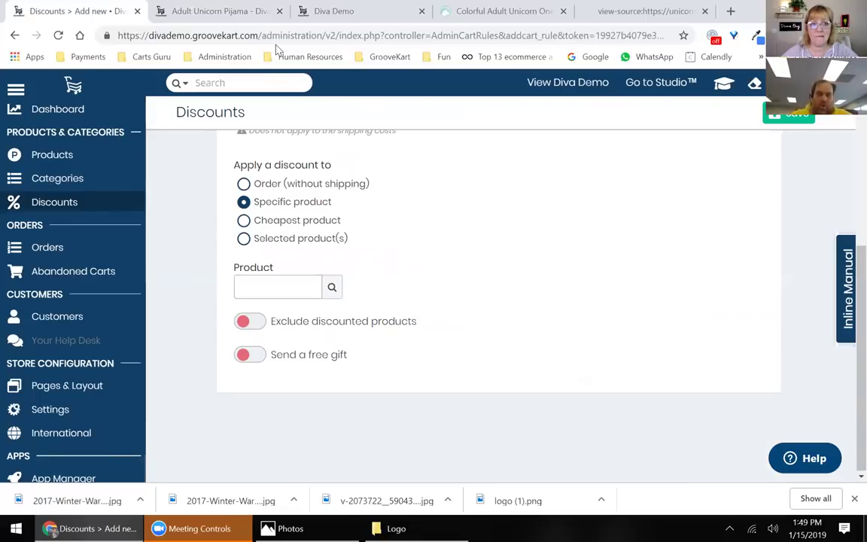
Step: Check the Adult Unicorn Pijama product page, then return to the new discount form
left_click(224, 13)
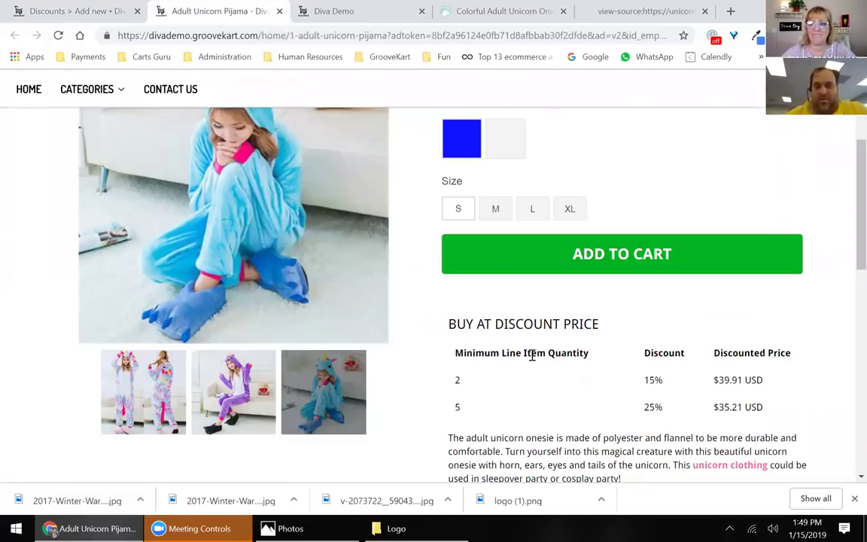
left_click(118, 35)
left_click(75, 10)
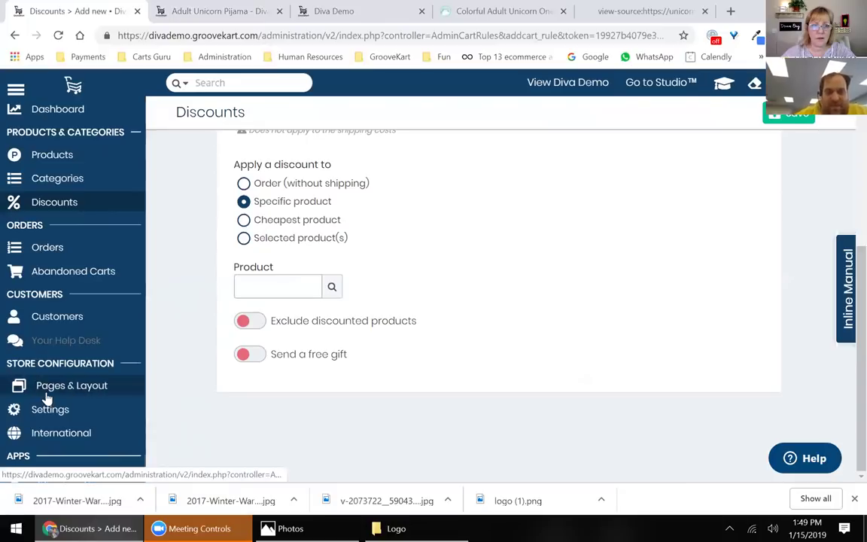
Step: Switch on AliConnect in App Manager and go to its Chrome extension's web store page
left_click(92, 478)
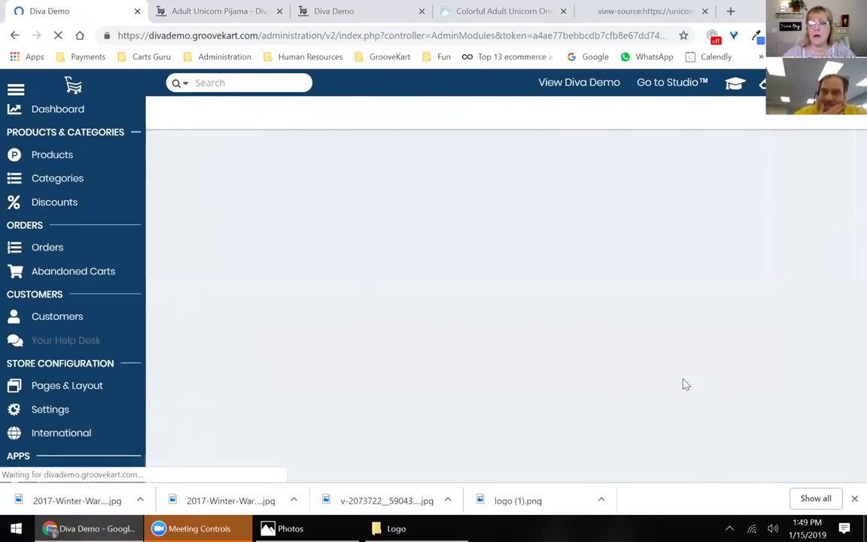
scroll(683, 384, "down", 5)
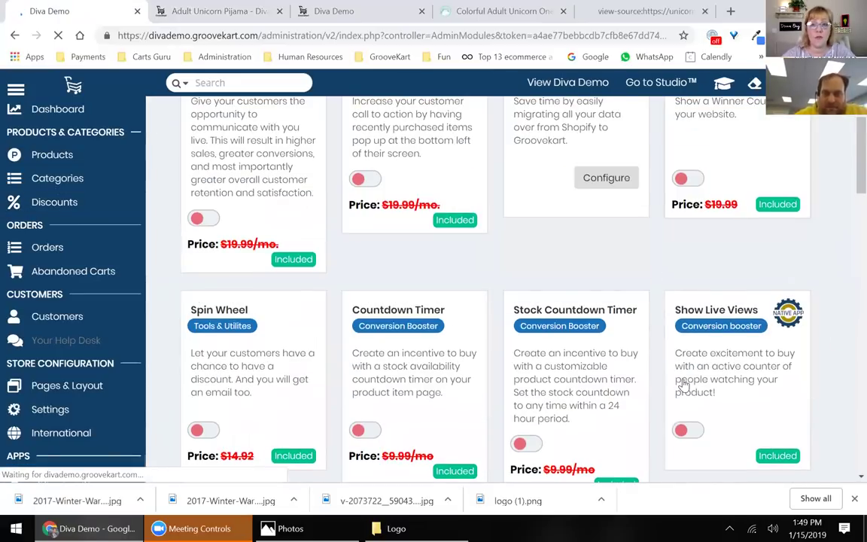
scroll(683, 384, "down", 2)
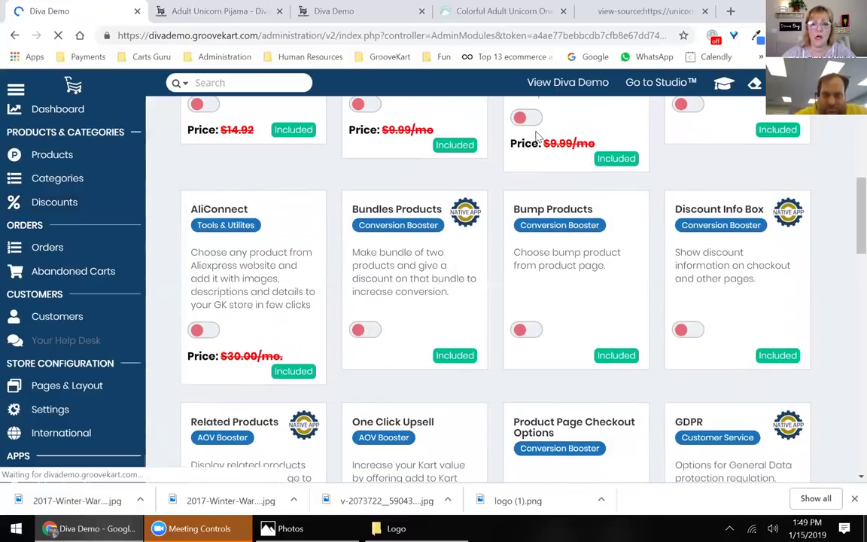
left_click(209, 333)
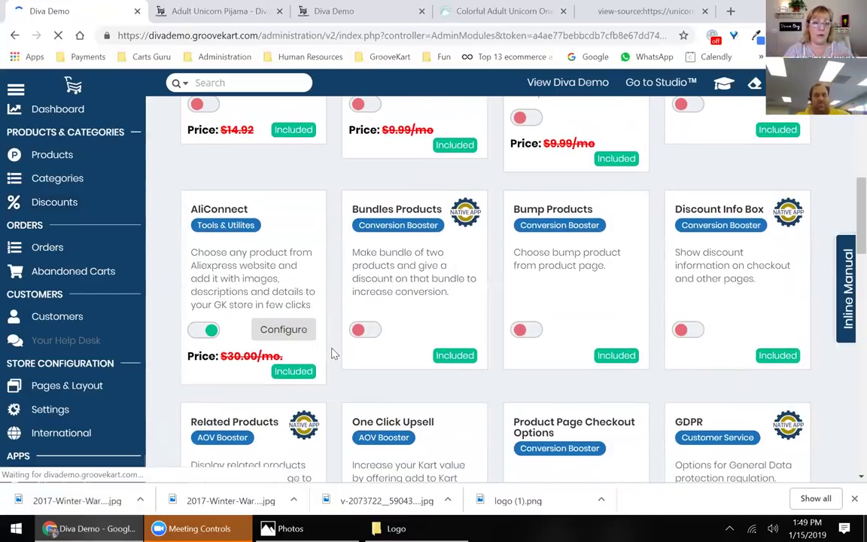
left_click(269, 335)
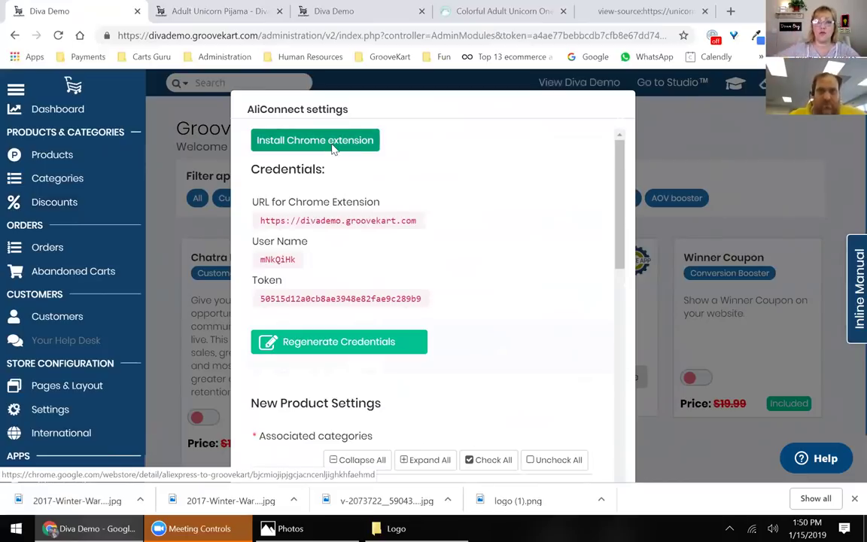
left_click(334, 143)
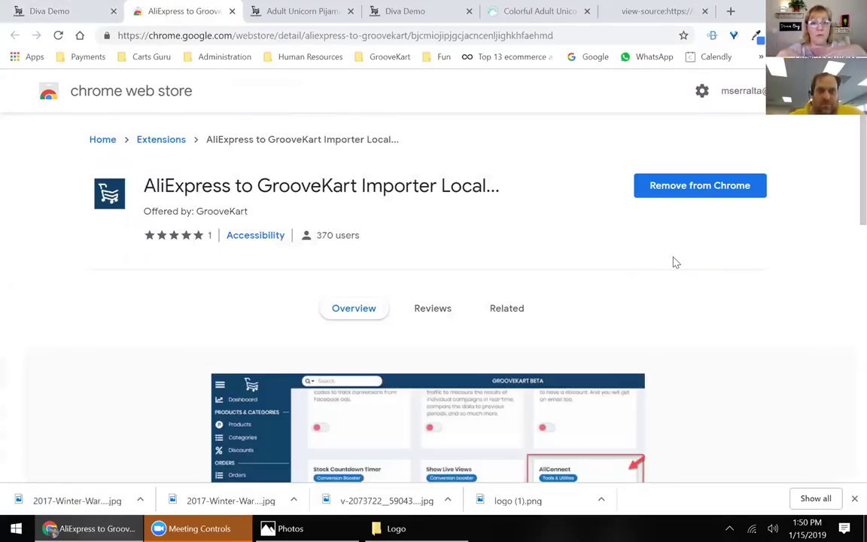
Step: Remove the AliConnect importer extension from Chrome and add it back
left_click(676, 185)
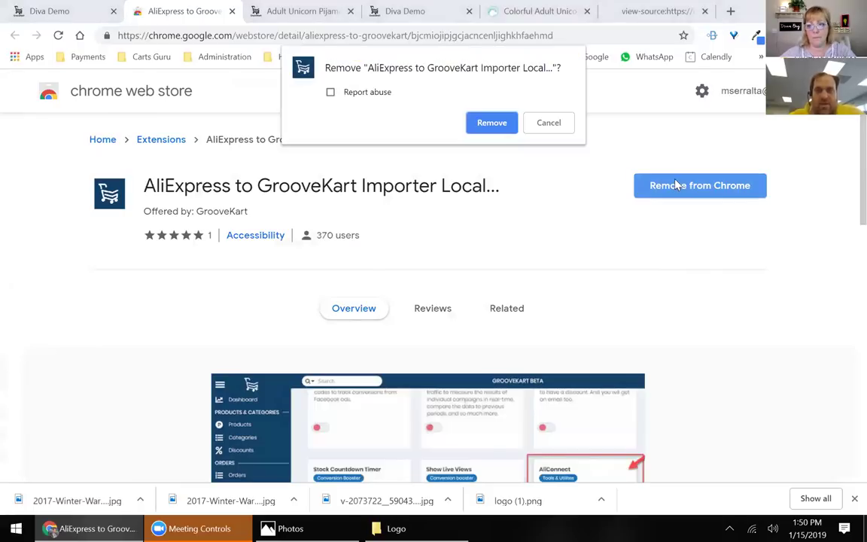
left_click(491, 122)
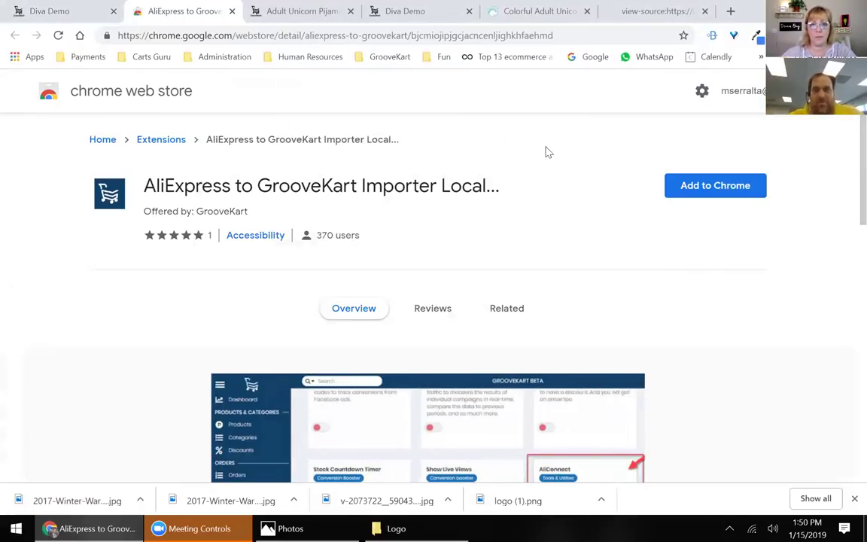
left_click(701, 192)
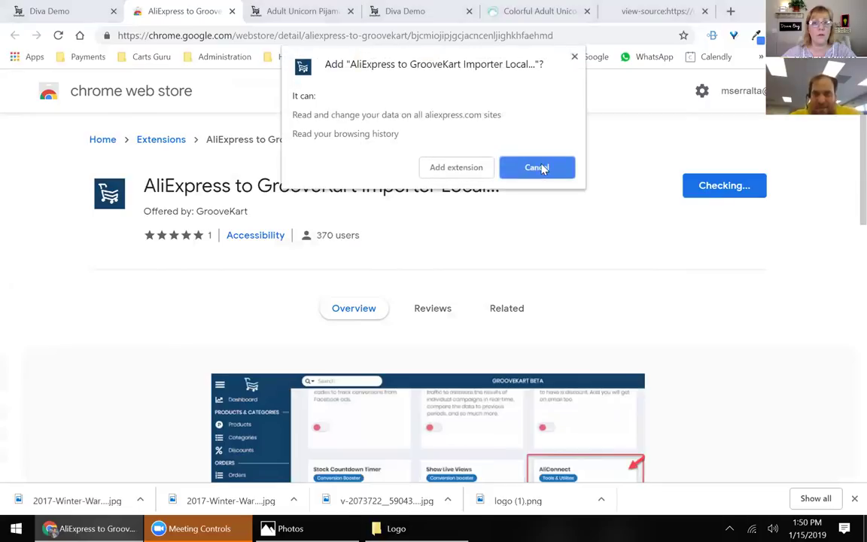
left_click(430, 169)
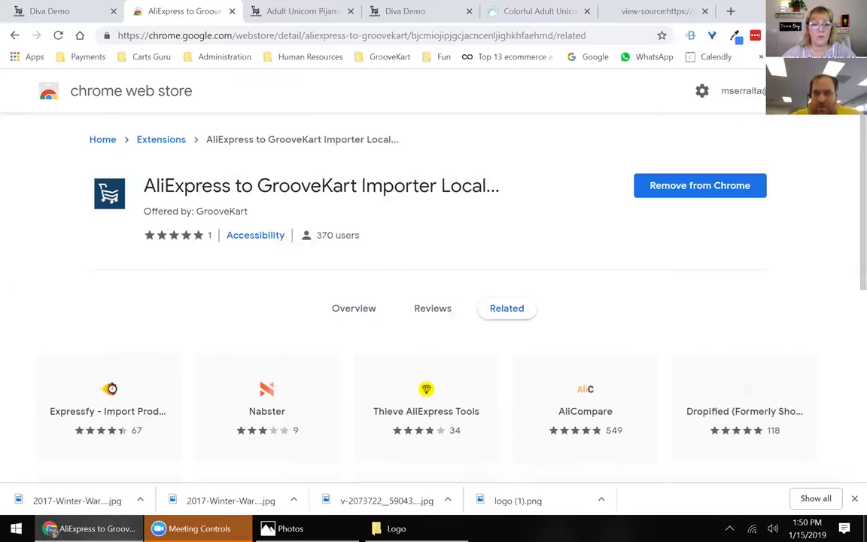
Step: Go to aliexpress.com in the current tab
left_click(263, 35)
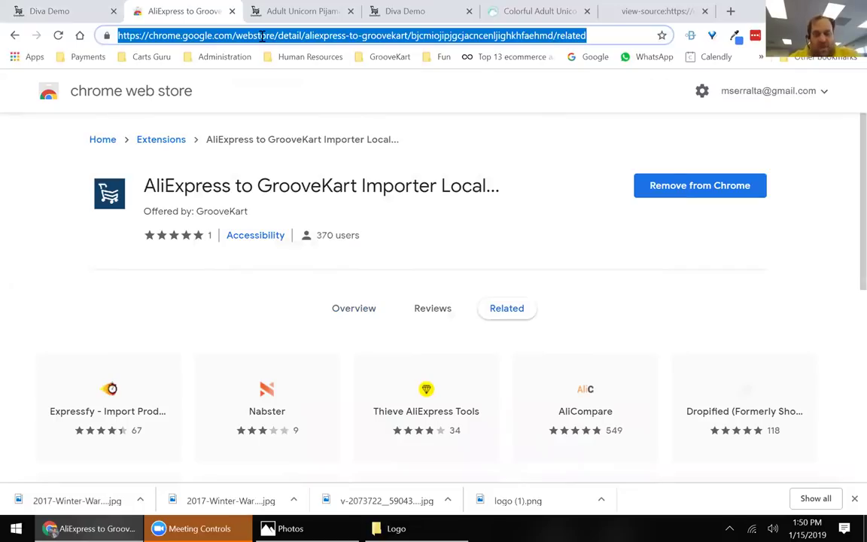
type("alie")
key("BackSpace")
type("xpress.com")
key("Return")
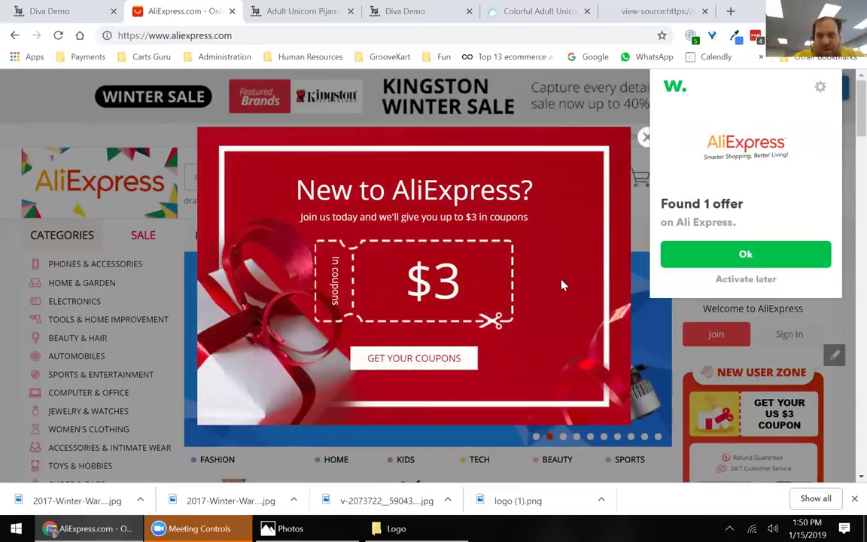
Step: Dismiss the cashback and new-user coupon popups and search AliExpress for 'socks'
left_click(742, 256)
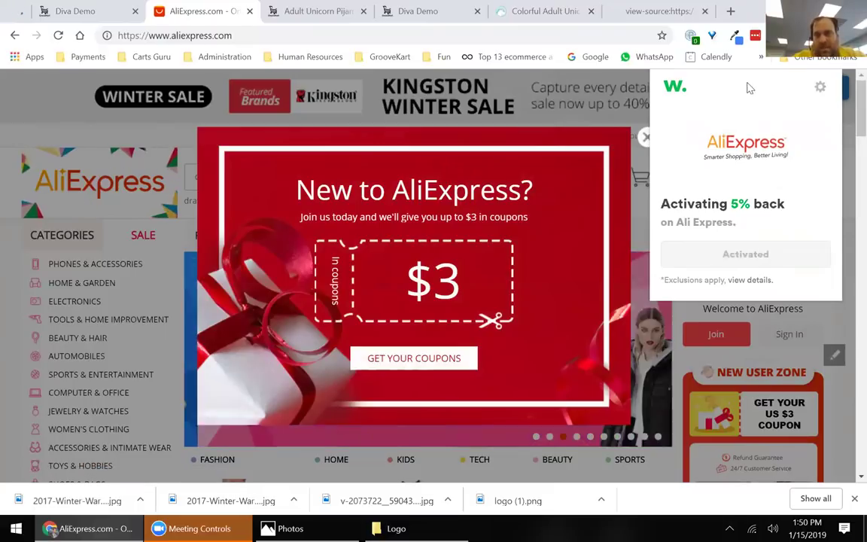
left_click(646, 138)
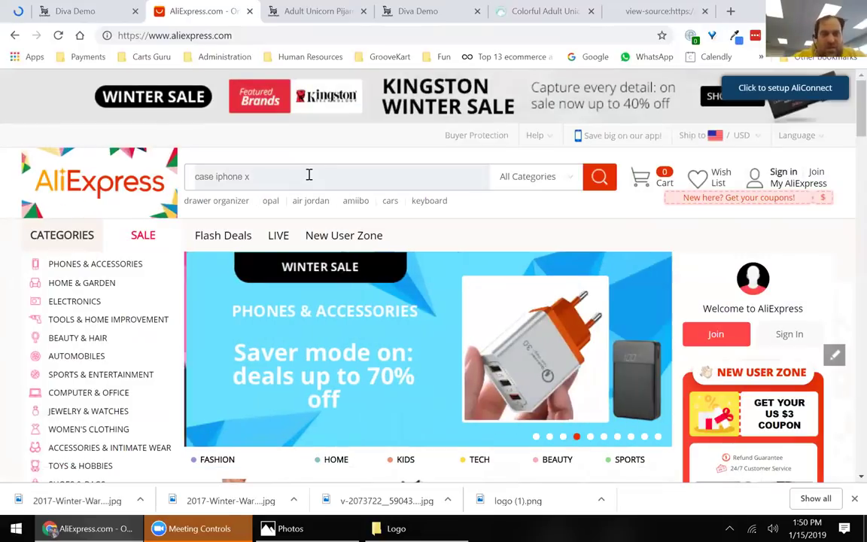
left_click(265, 179)
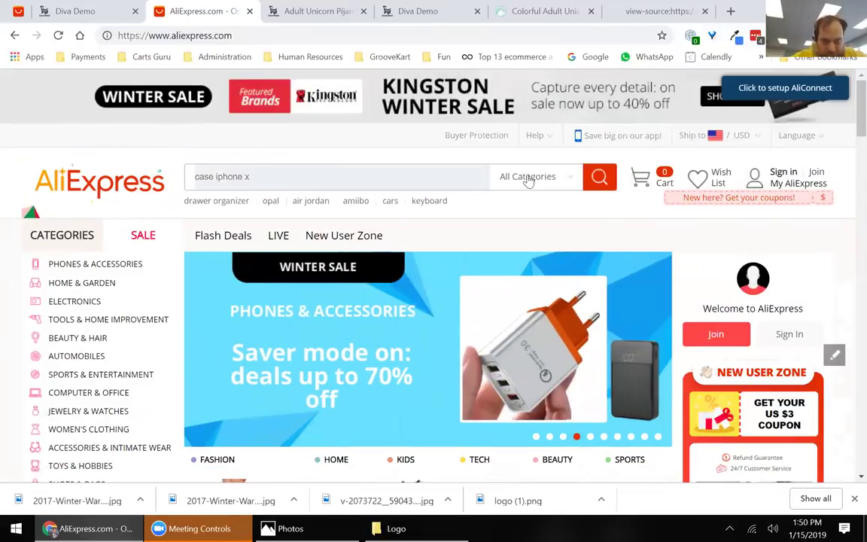
type("socks")
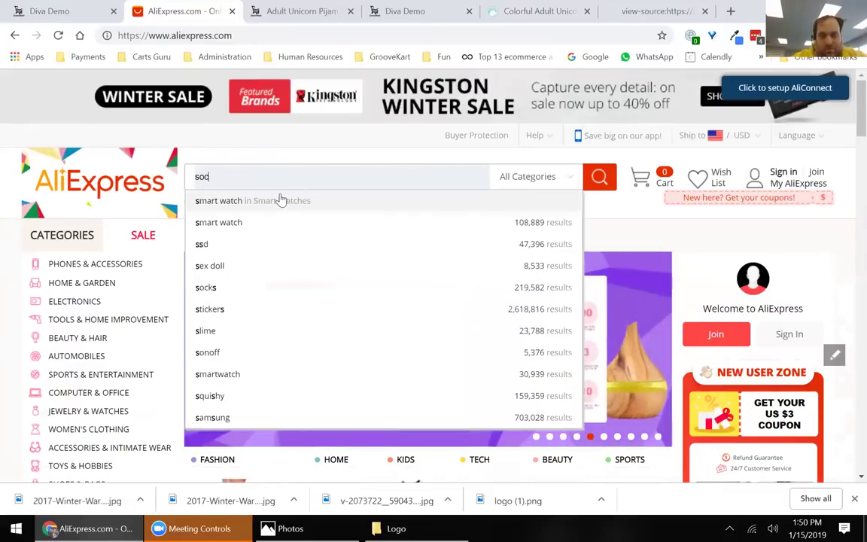
key("Return")
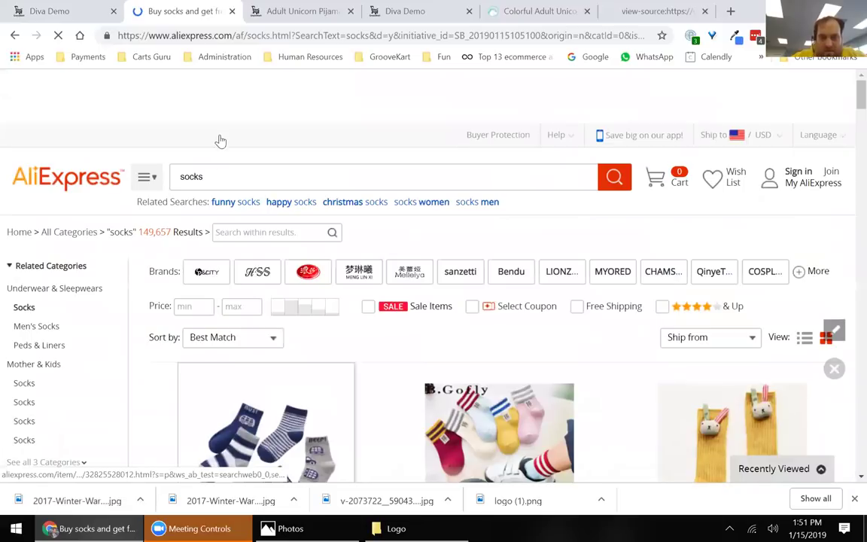
Step: Refine the search to 'unicorn socks' and scroll to the pink emoji unicorn socks listing
left_click(214, 176)
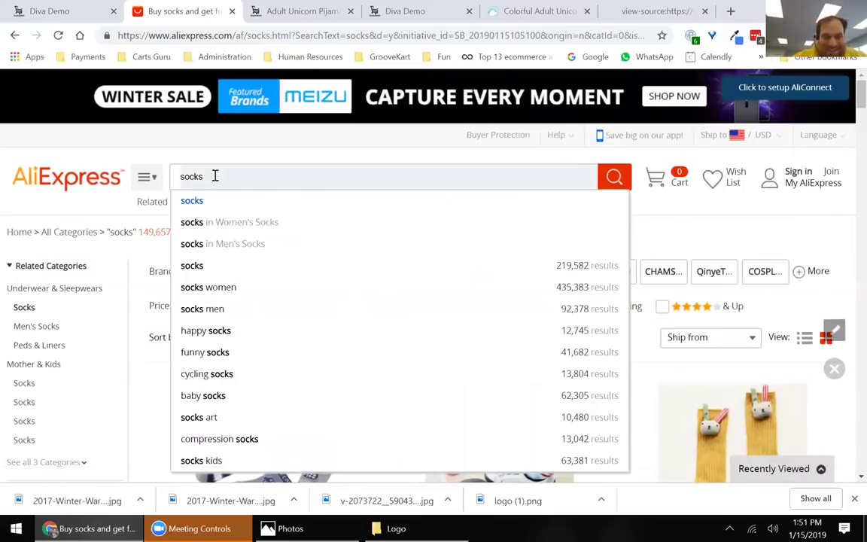
type("un ic")
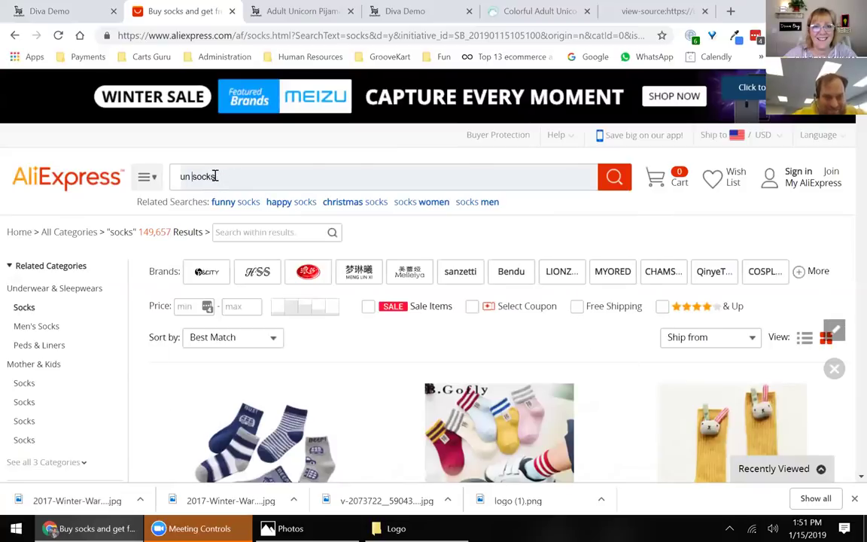
type("icorn")
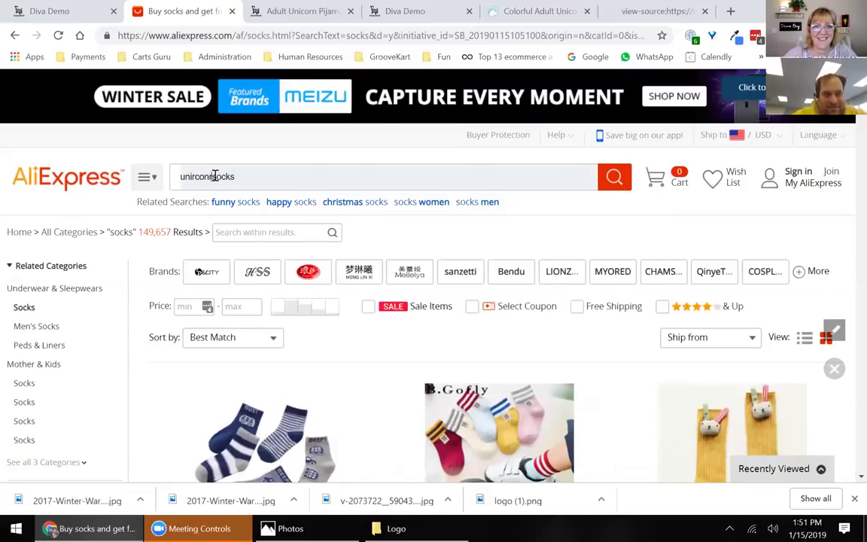
key("Return")
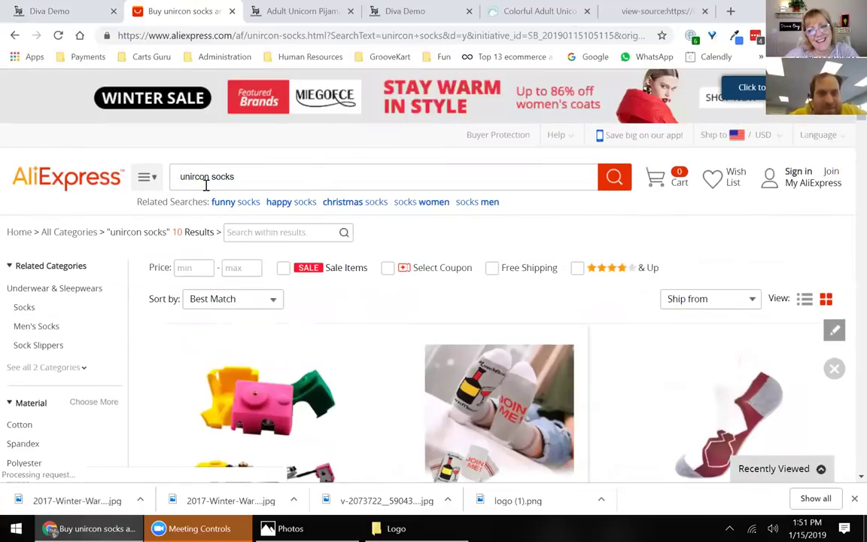
double_click(197, 178)
type("unicorn")
key("Return")
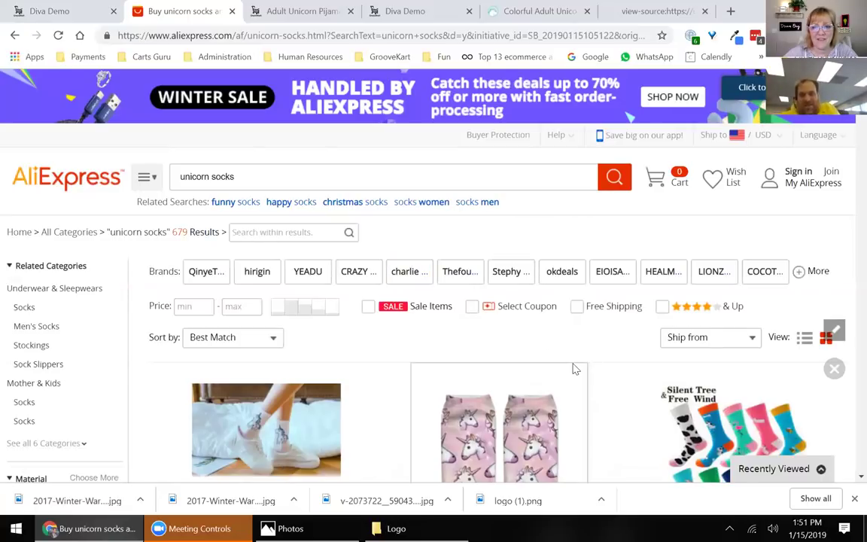
scroll(574, 369, "down", 4)
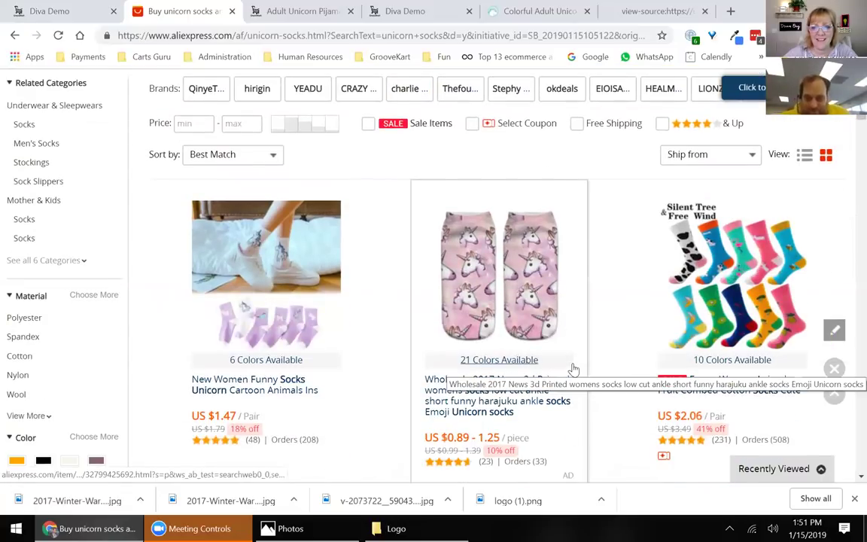
scroll(574, 369, "down", 1)
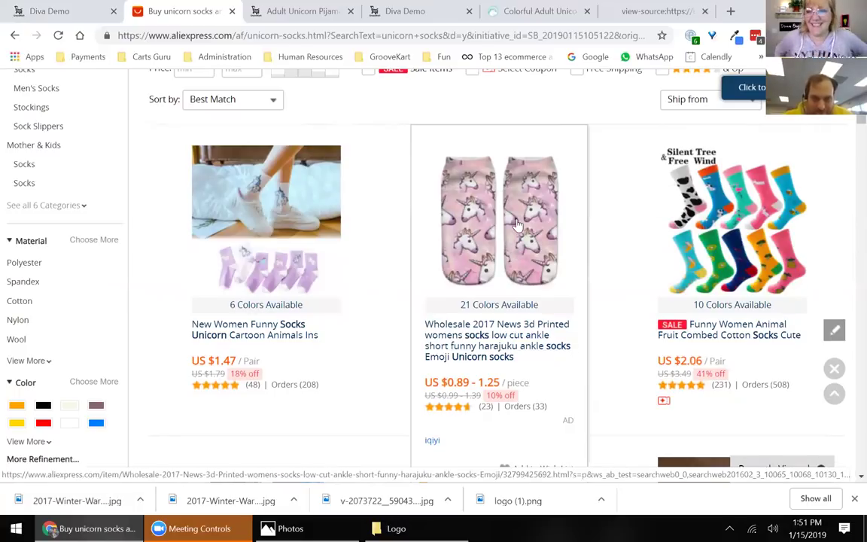
Step: Open the emoji unicorn socks page and paste the store URL from AliConnect settings into the credentials form
left_click(497, 235)
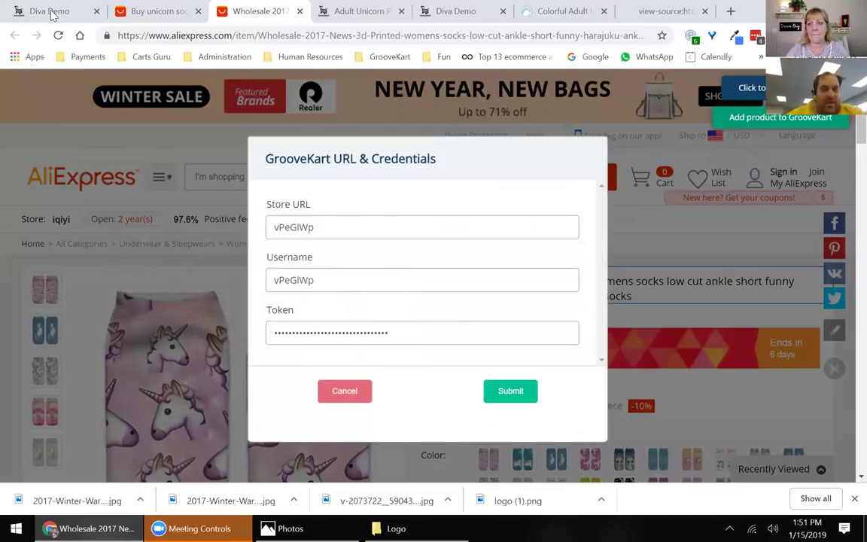
left_click(52, 12)
left_click_drag(259, 223, 419, 232)
key("ctrl+c")
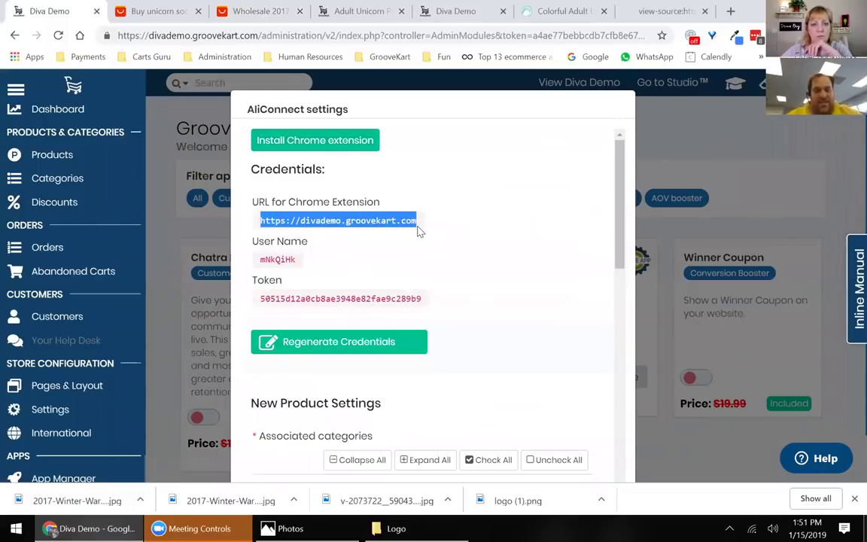
left_click(181, 20)
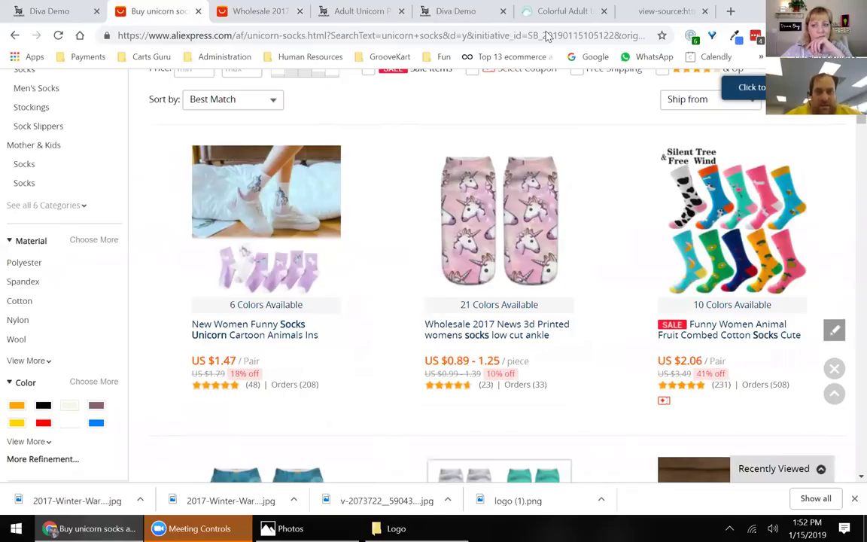
key("ctrl+Tab")
triple_click(325, 232)
key("ctrl+v")
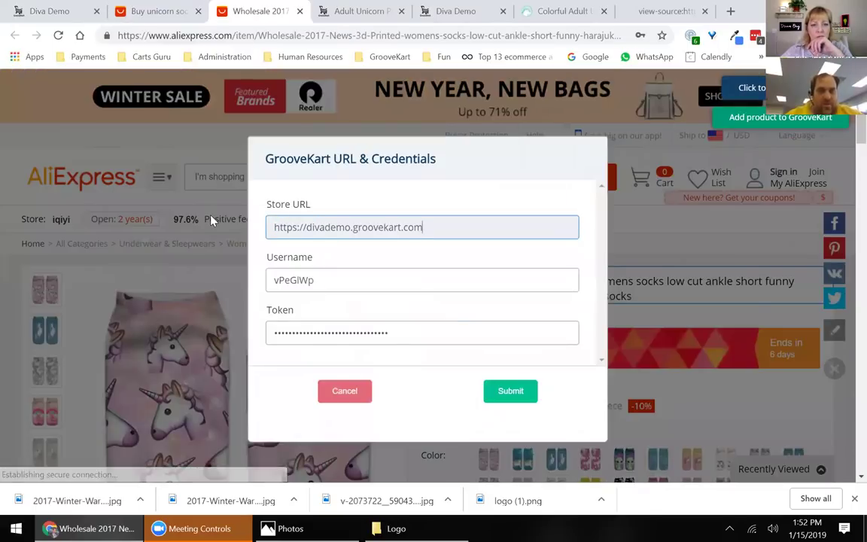
Step: Copy the AliConnect user name into the credentials form's Username field
left_click(50, 12)
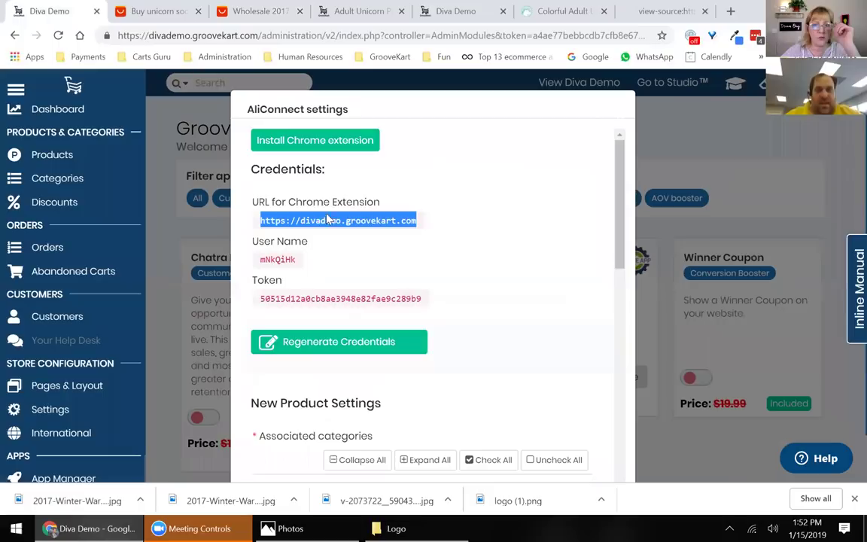
right_click(277, 259)
left_click(277, 259)
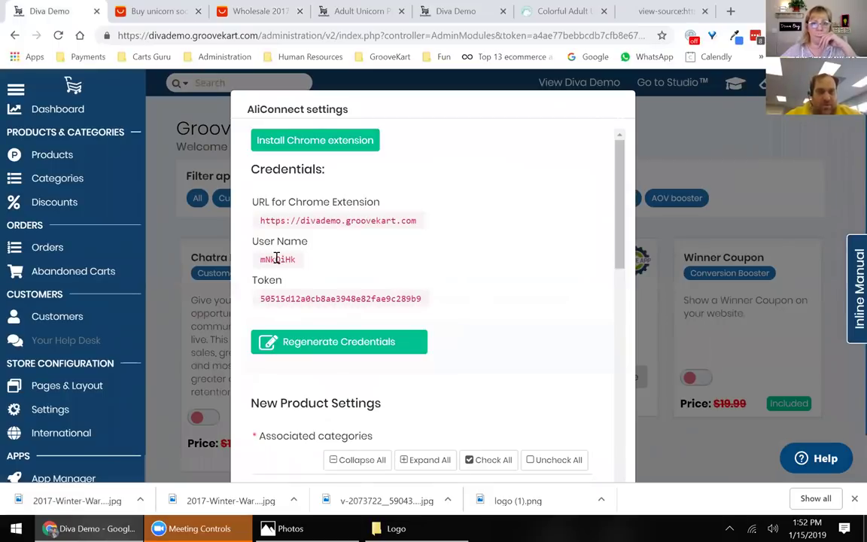
double_click(277, 259)
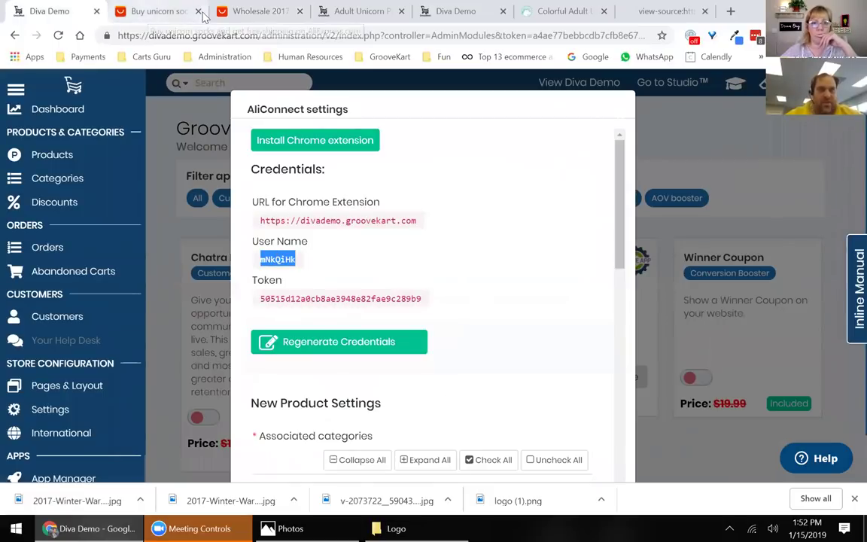
left_click(261, 11)
left_click_drag(324, 281, 274, 280)
Step: Copy the AliConnect token into the Token field, submit the credentials, and scroll the product page
left_click(52, 12)
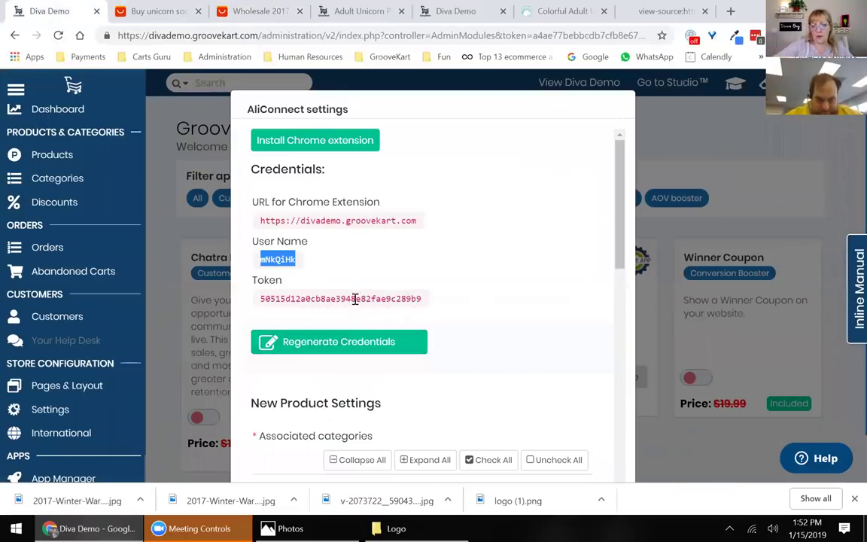
double_click(356, 299)
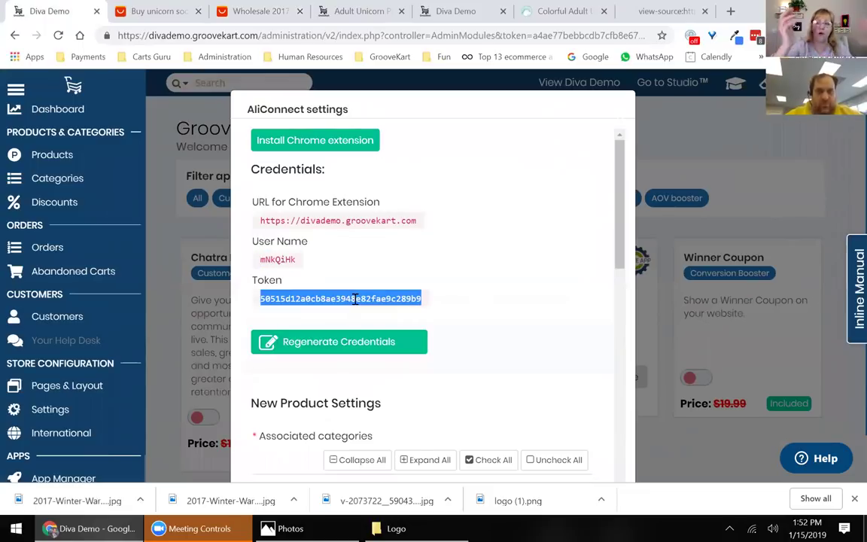
left_click(252, 11)
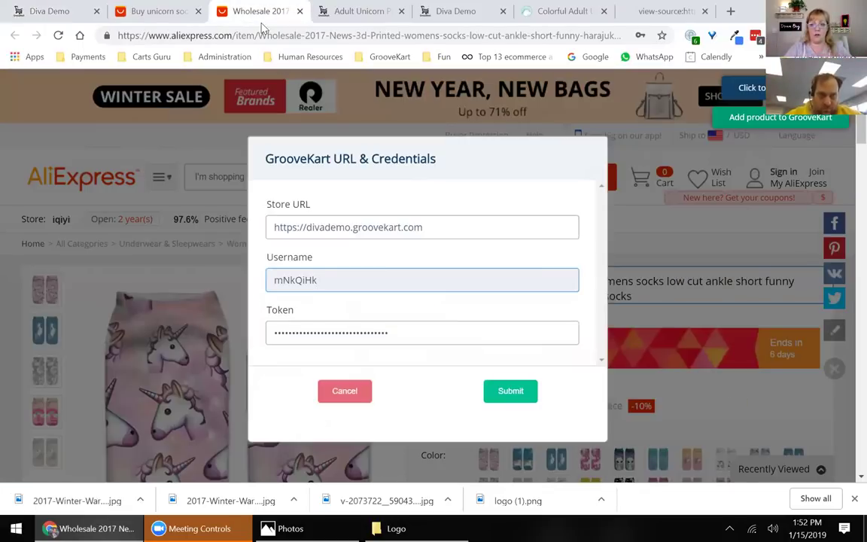
left_click_drag(420, 334, 213, 319)
key("ctrl+v")
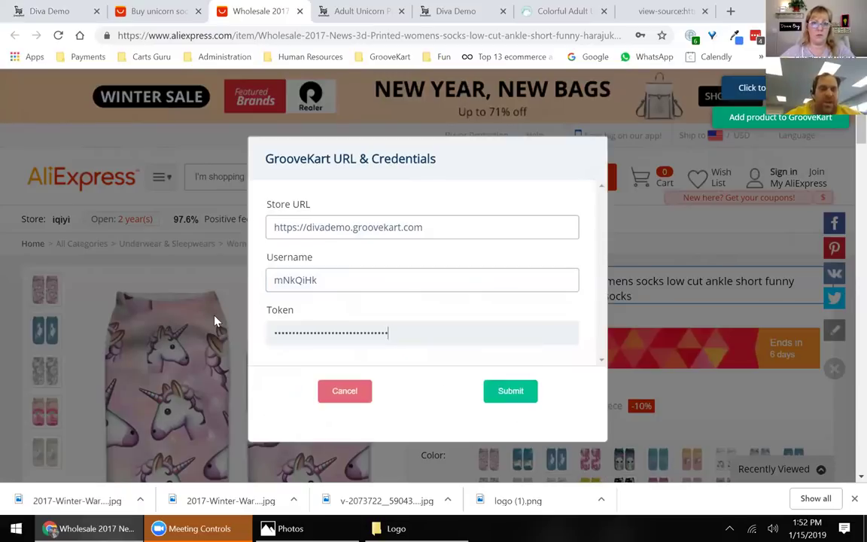
left_click(521, 398)
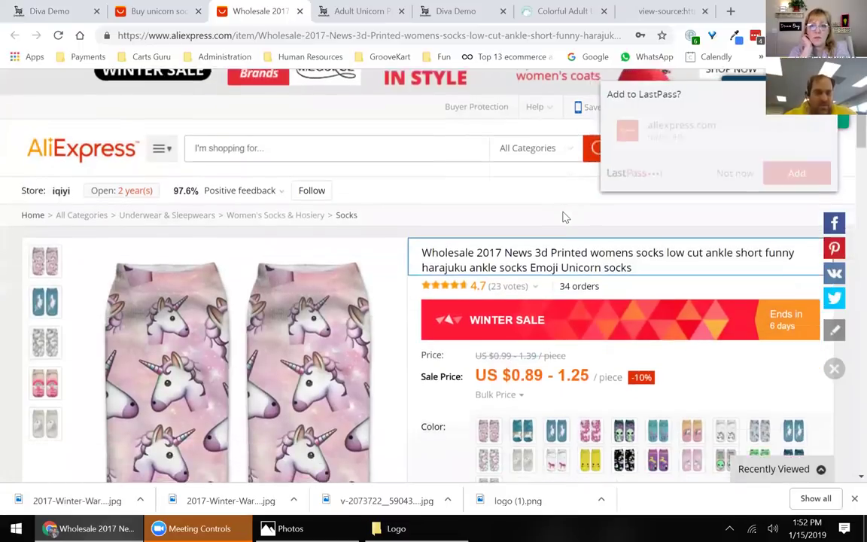
scroll(566, 218, "down", 1)
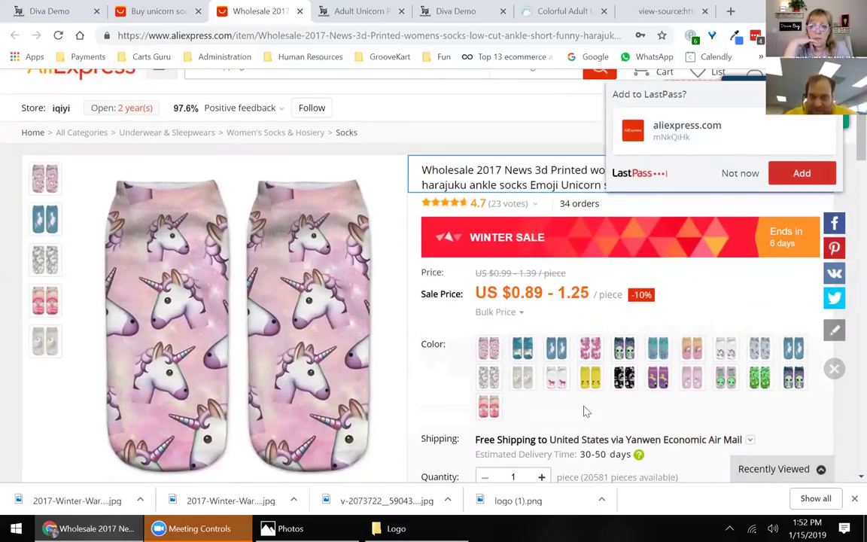
scroll(611, 435, "down", 15)
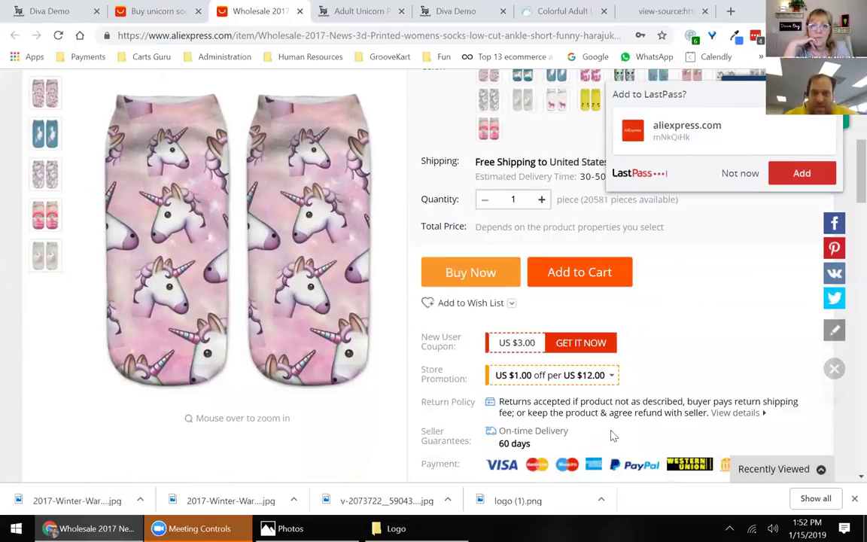
scroll(611, 435, "down", 10)
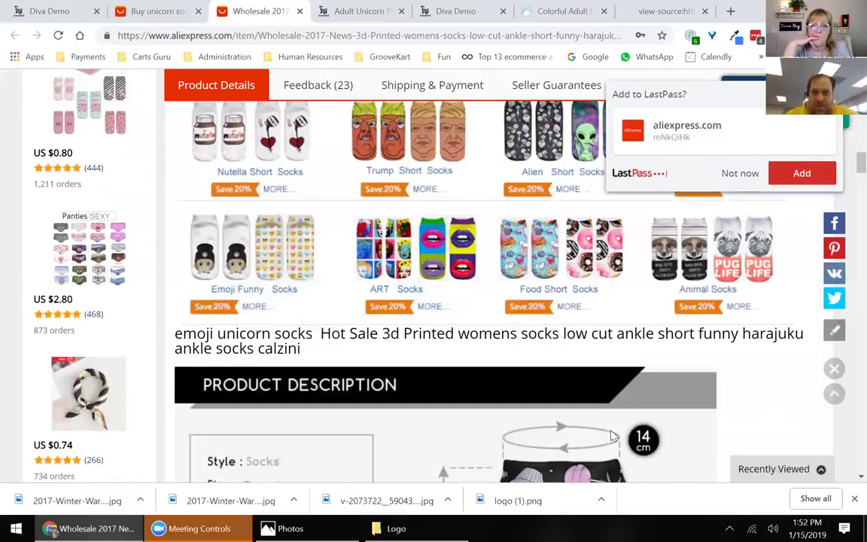
scroll(611, 435, "down", 10)
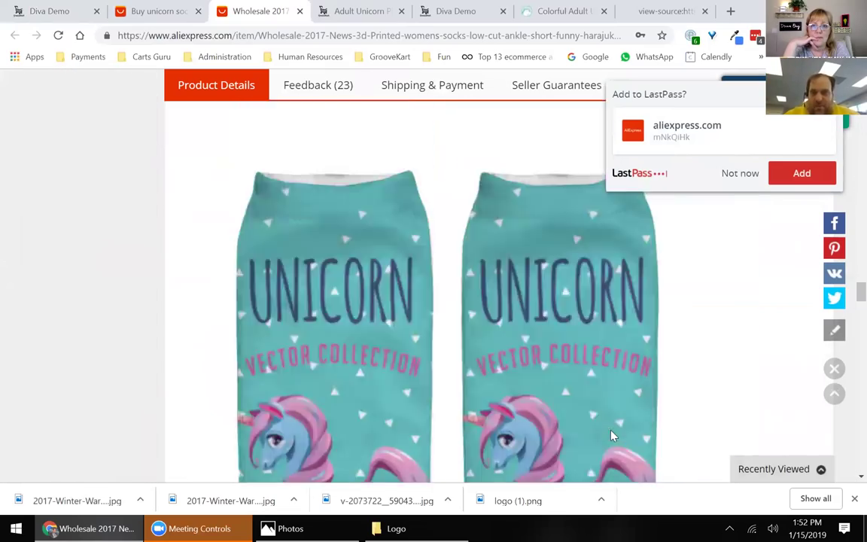
scroll(611, 436, "down", 15)
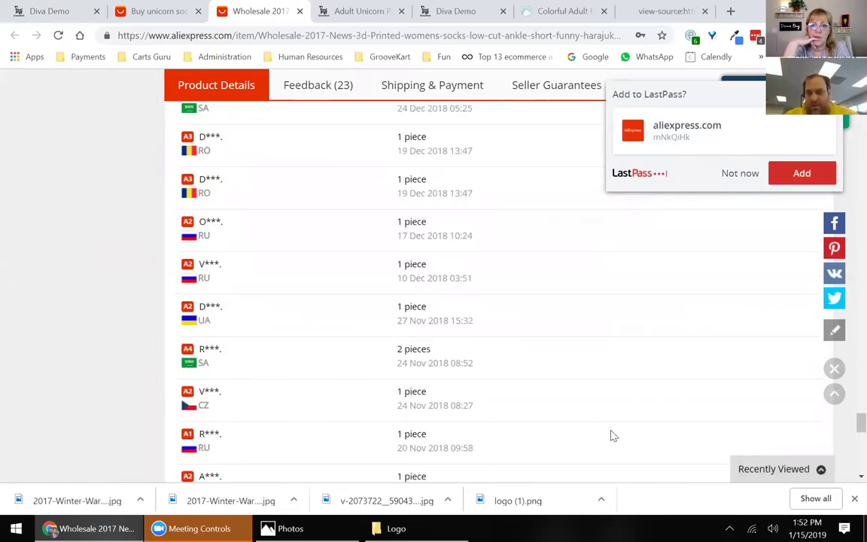
scroll(612, 435, "up", 20)
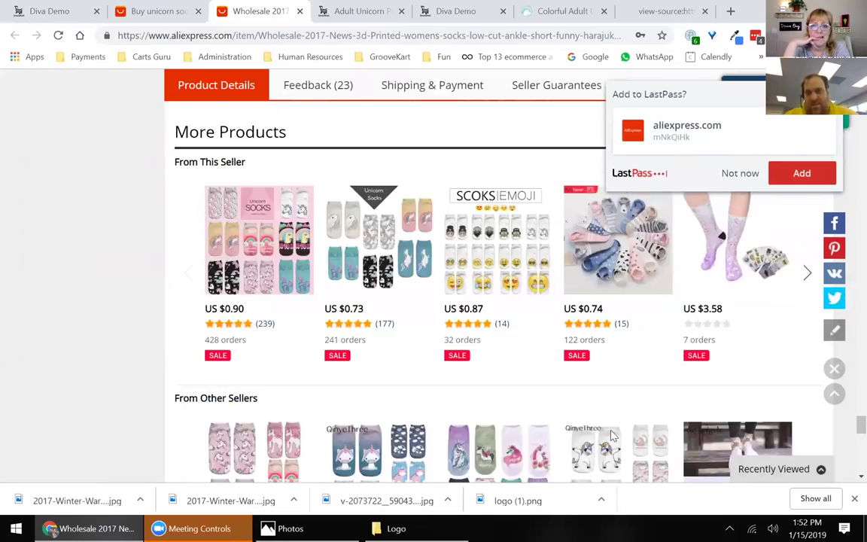
scroll(611, 435, "up", 10)
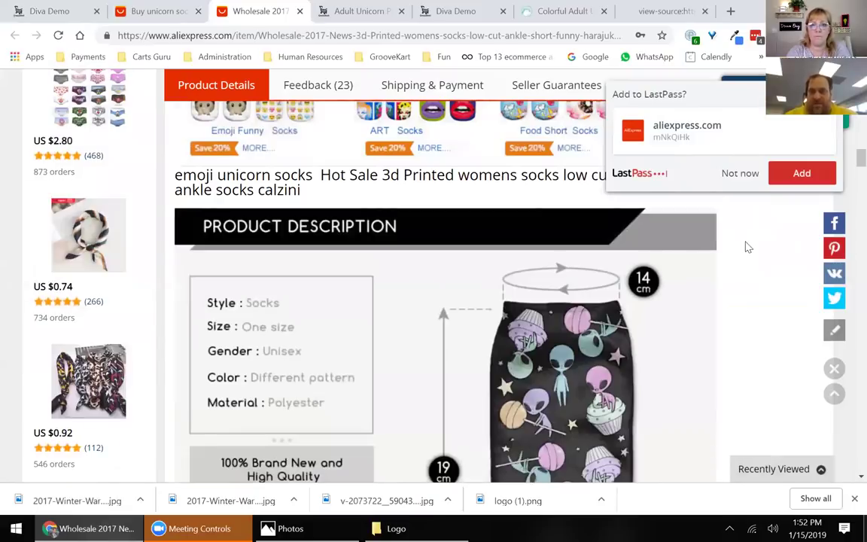
scroll(441, 264, "up", 10)
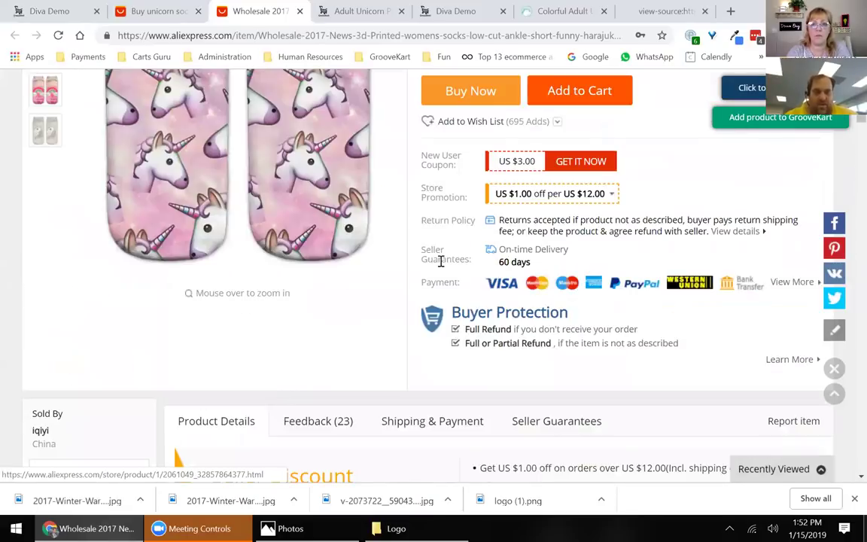
scroll(441, 261, "up", 5)
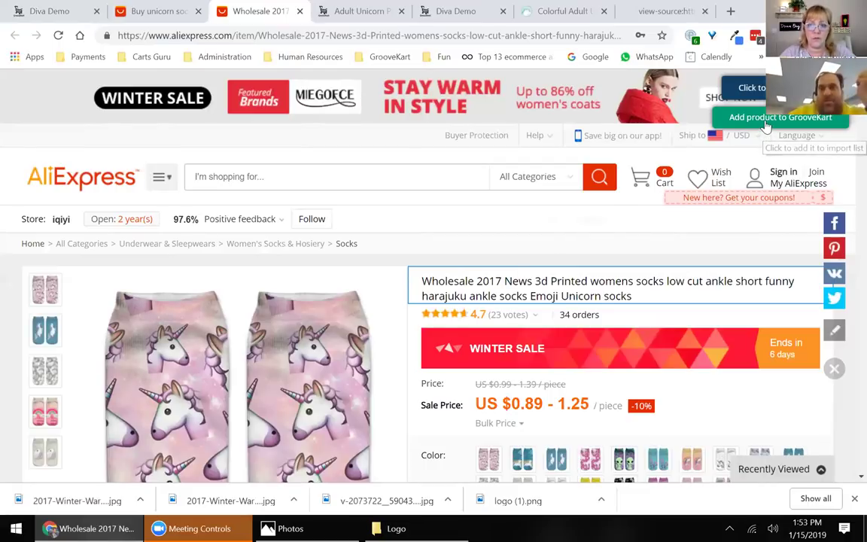
Step: Start the import, rename the product 'Unicorn Sales', then cancel without saving
left_click(766, 120)
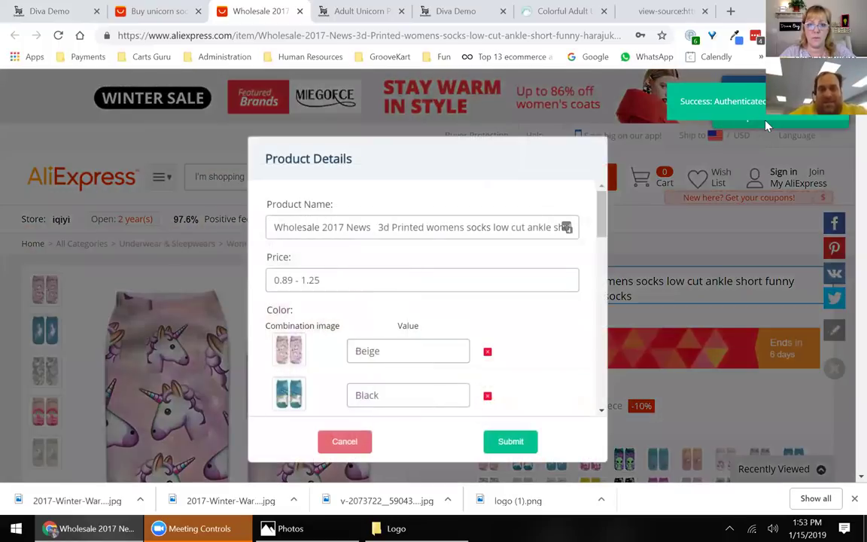
left_click(276, 228)
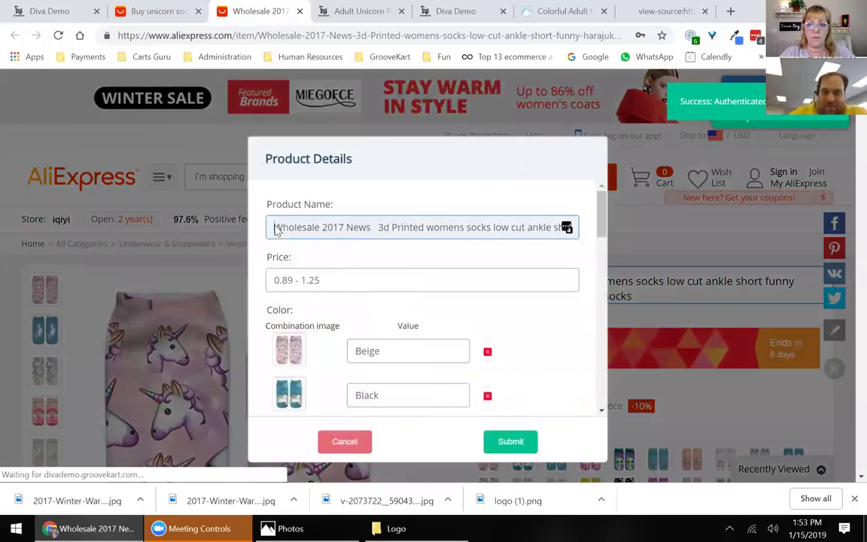
left_click_drag(275, 229, 587, 265)
key("BackSpace")
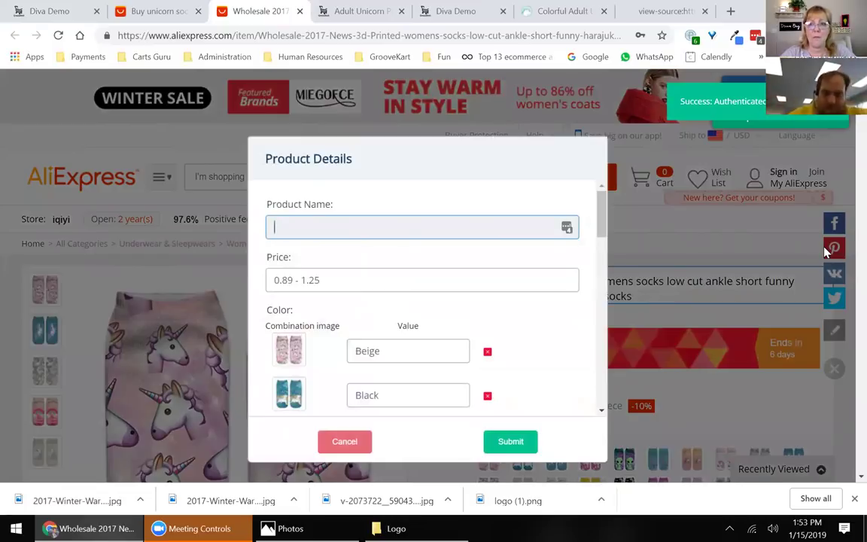
type("Unicorn Sales")
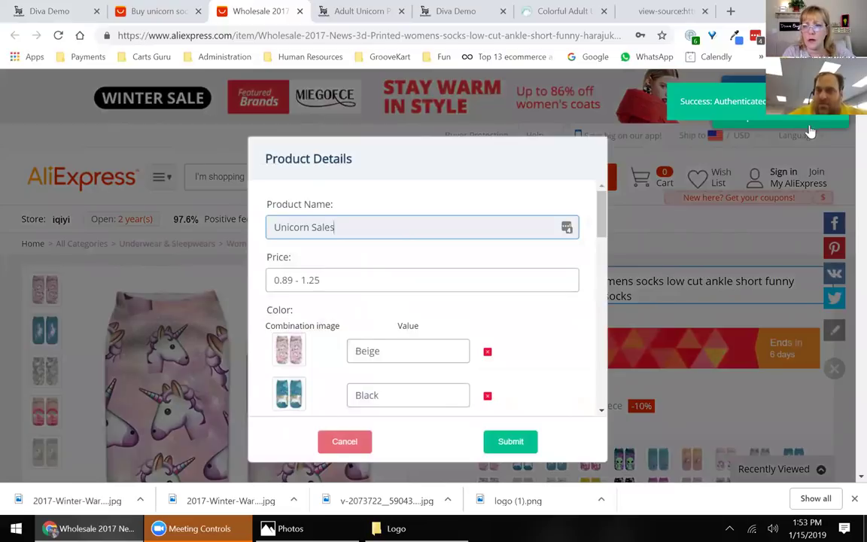
left_click(348, 443)
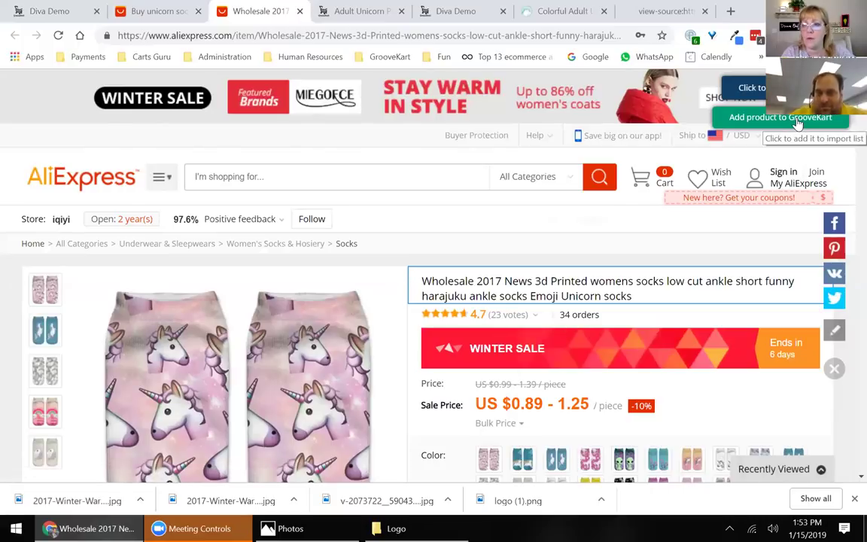
Step: Reopen the import, name the product 'Unicorn Socks', review the details, and submit it
left_click(798, 120)
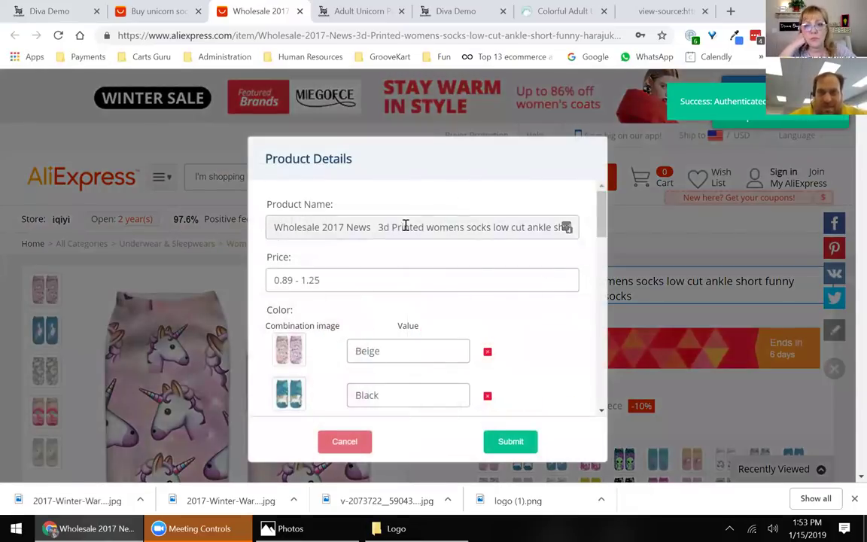
triple_click(405, 223)
type("Unicorn P")
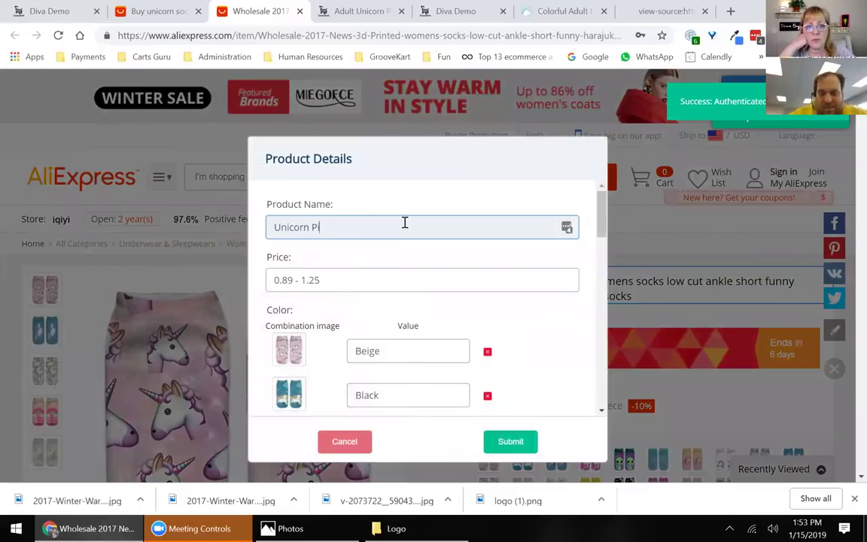
key("BackSpace")
type("Socks")
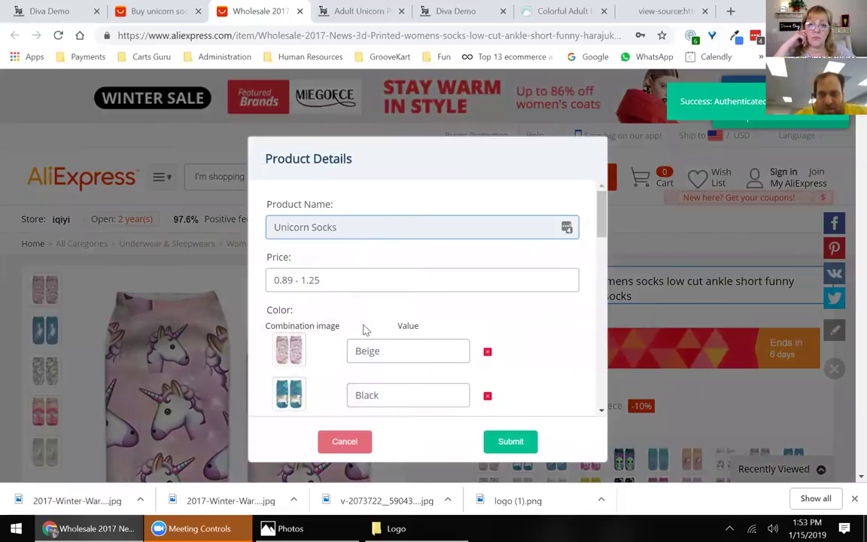
scroll(362, 329, "down", 6)
scroll(360, 326, "down", 6)
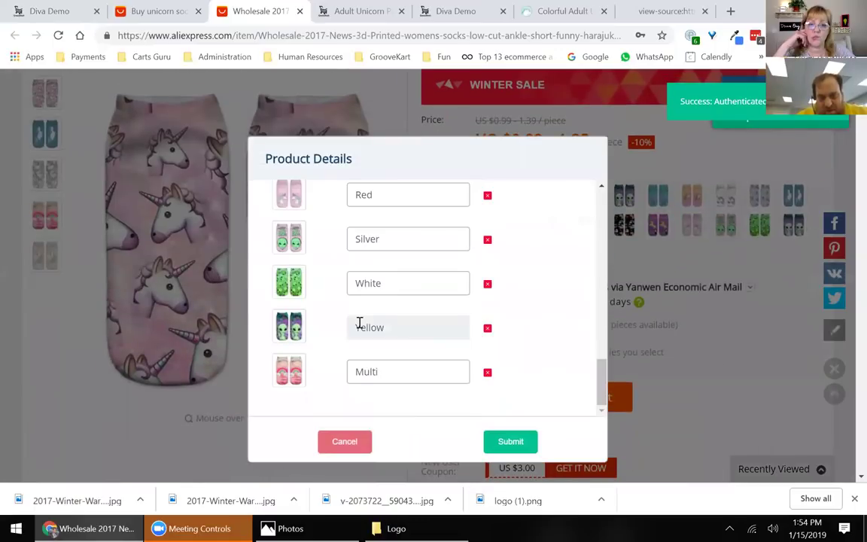
scroll(360, 325, "up", 7)
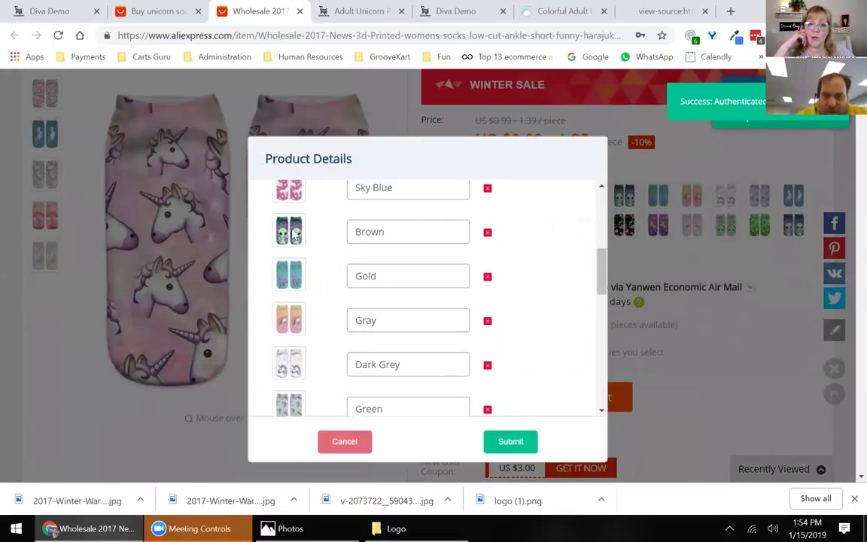
scroll(369, 287, "up", 5)
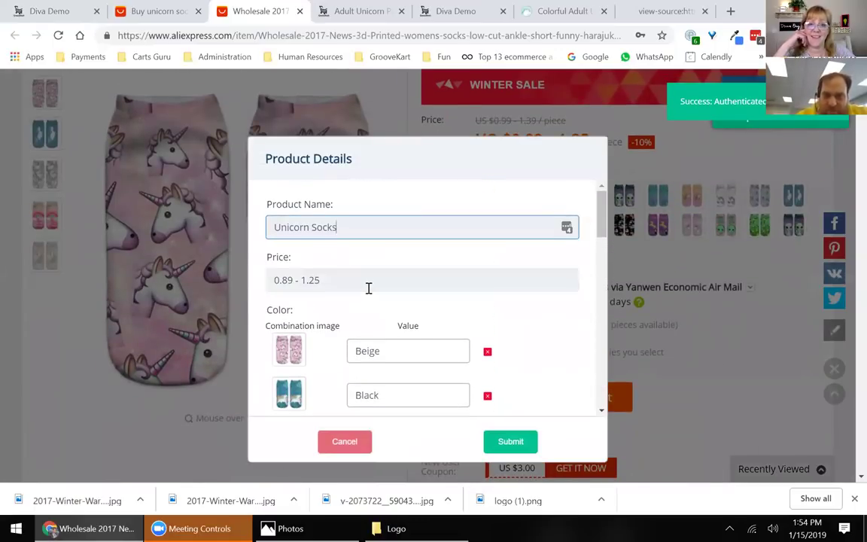
left_click(512, 441)
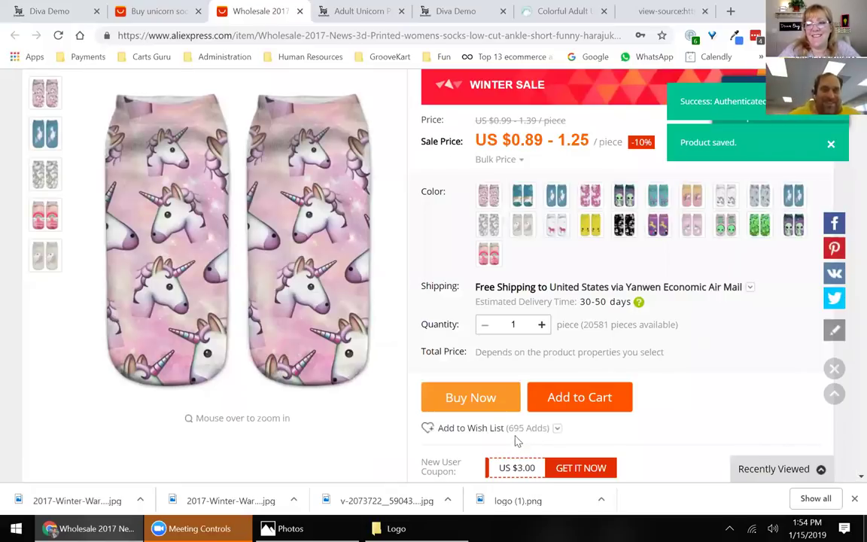
Step: Return to the GrooveKart admin and scroll through the AliConnect settings dialog
left_click(45, 11)
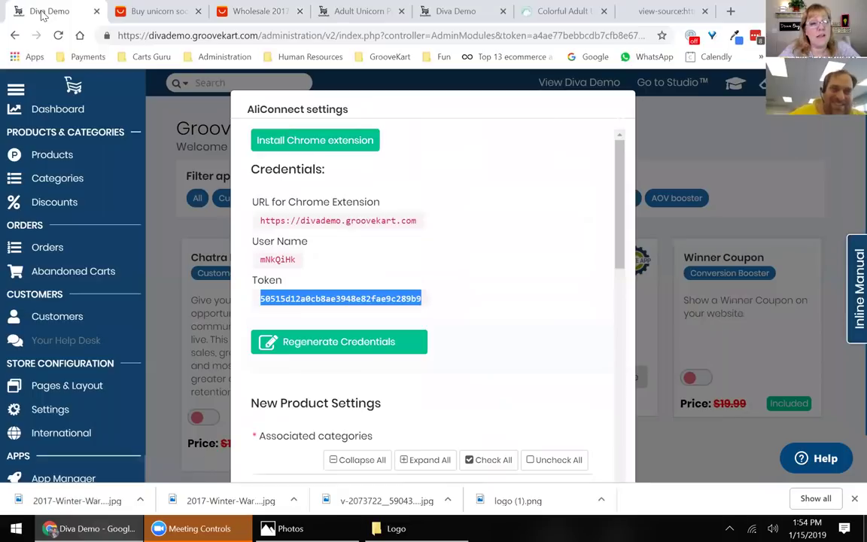
scroll(594, 307, "down", 3)
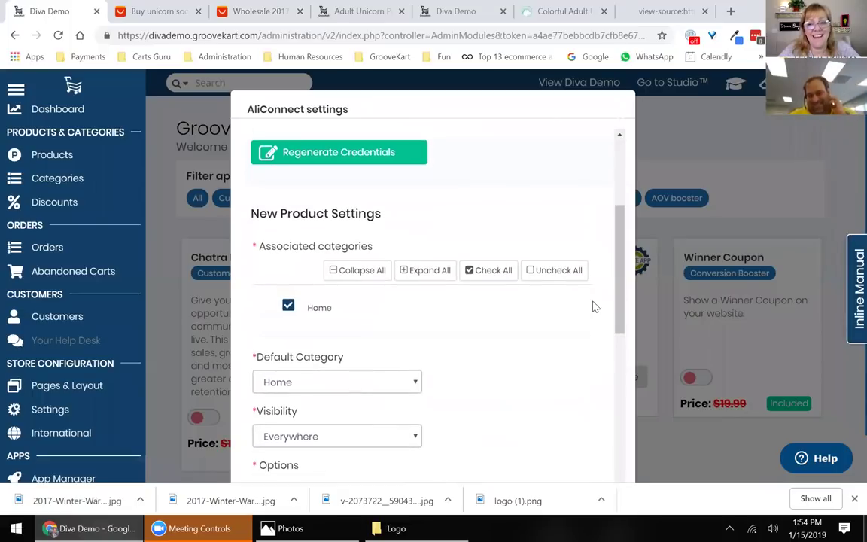
scroll(595, 306, "down", 3)
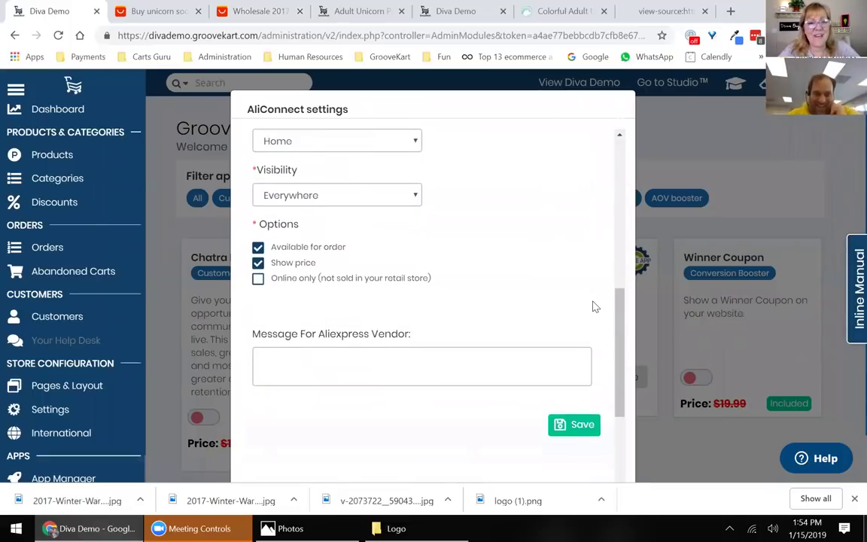
scroll(595, 306, "down", 3)
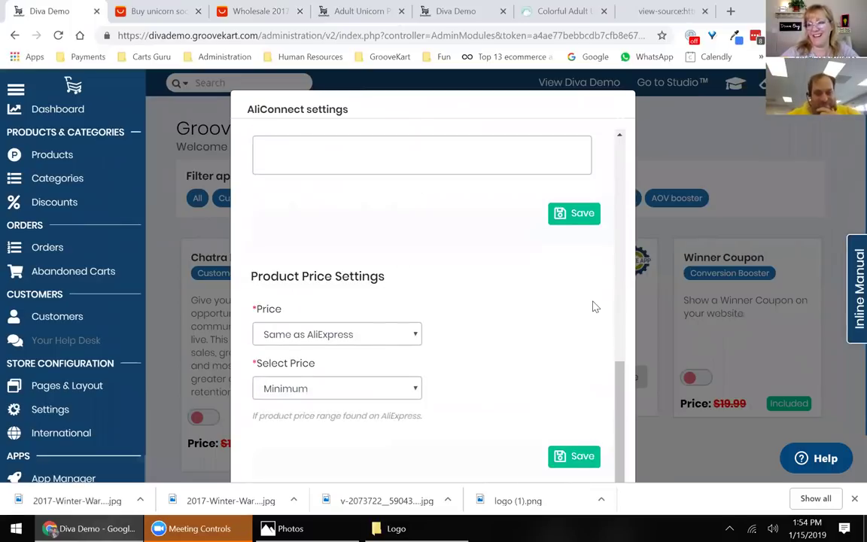
scroll(595, 306, "down", 1)
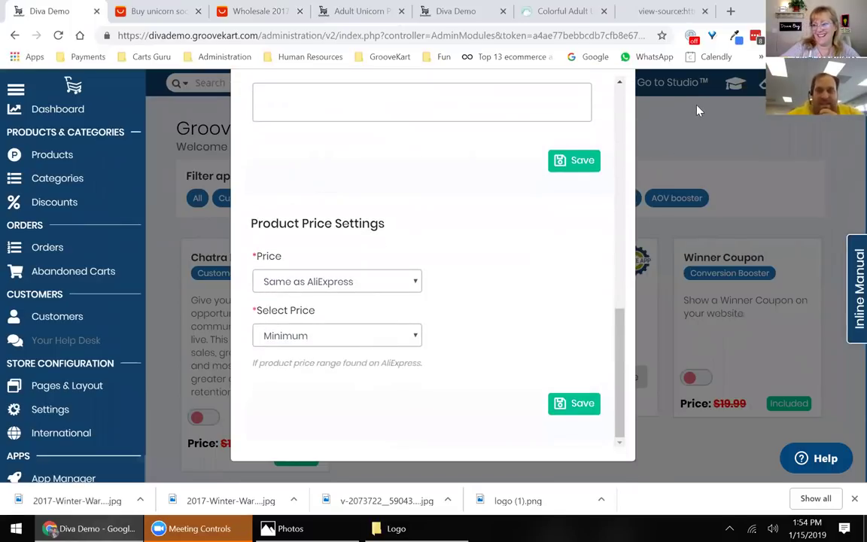
scroll(536, 201, "up", 8)
scroll(537, 204, "up", 1)
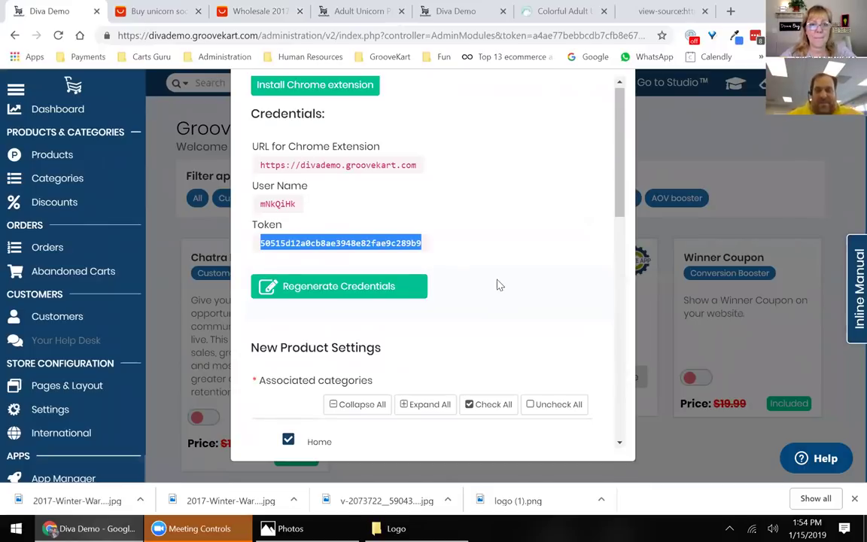
left_click(615, 196)
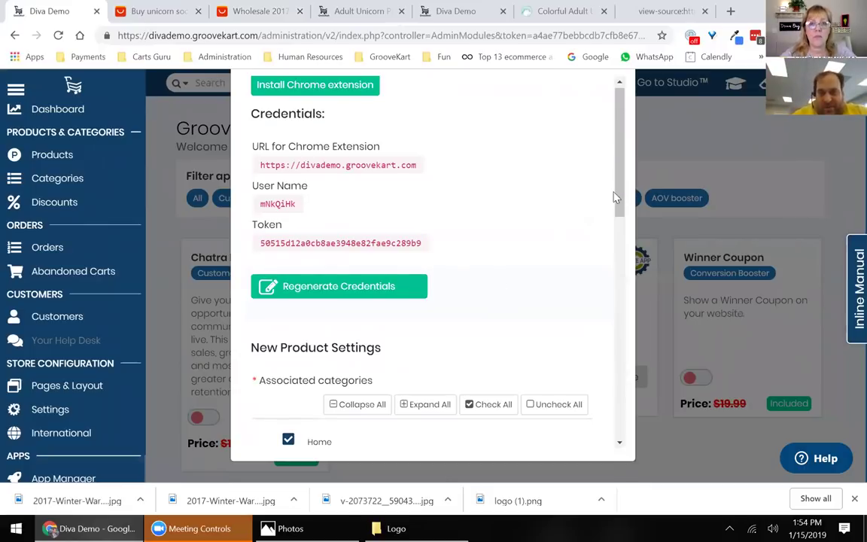
left_click_drag(617, 196, 622, 217)
Step: Check the default category choices and scroll down to Product Price Settings
scroll(554, 208, "down", 2)
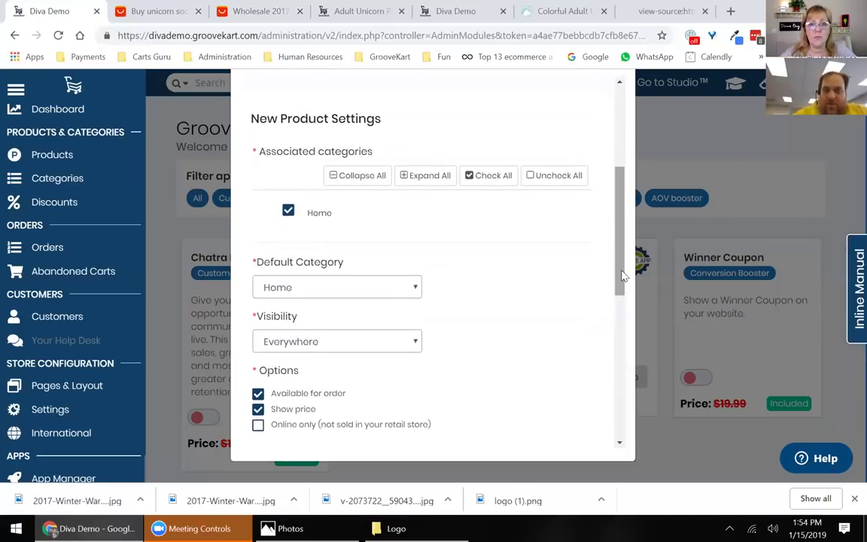
left_click(349, 290)
left_click(348, 289)
left_click_drag(622, 258, 617, 299)
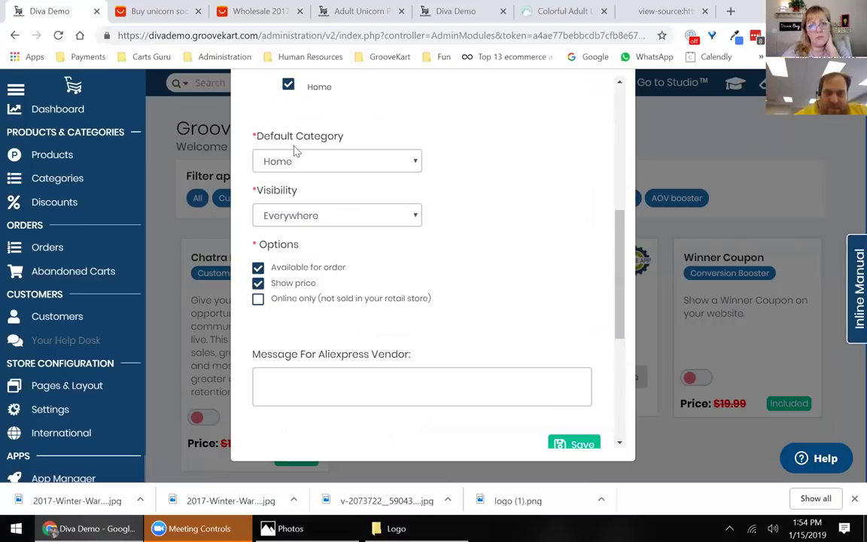
scroll(575, 243, "up", 4)
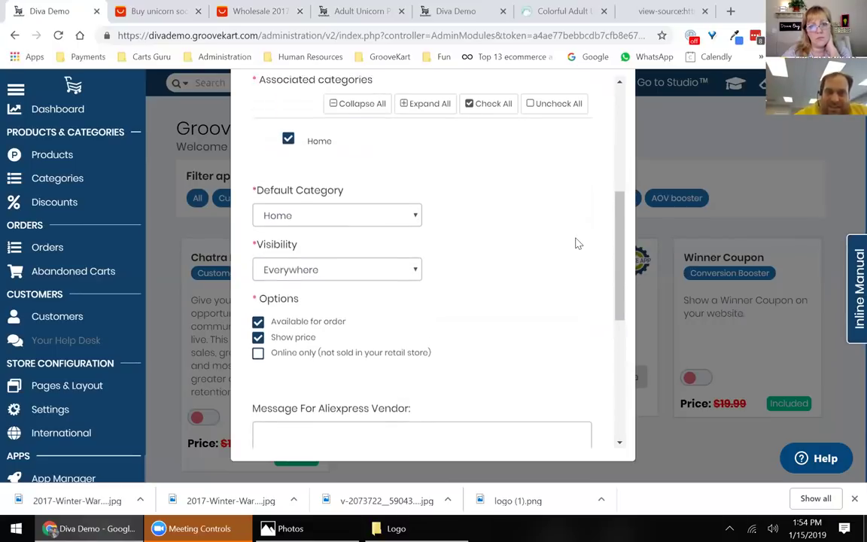
scroll(575, 243, "down", 4)
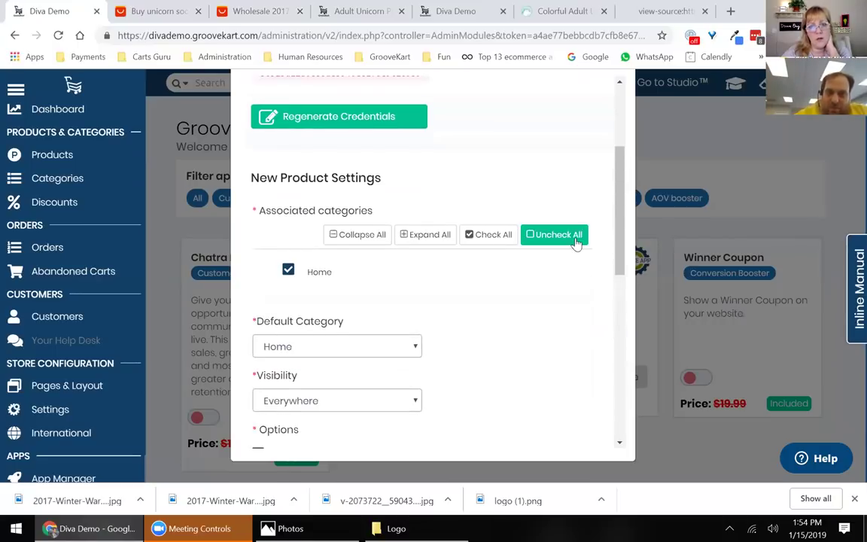
scroll(575, 242, "down", 4)
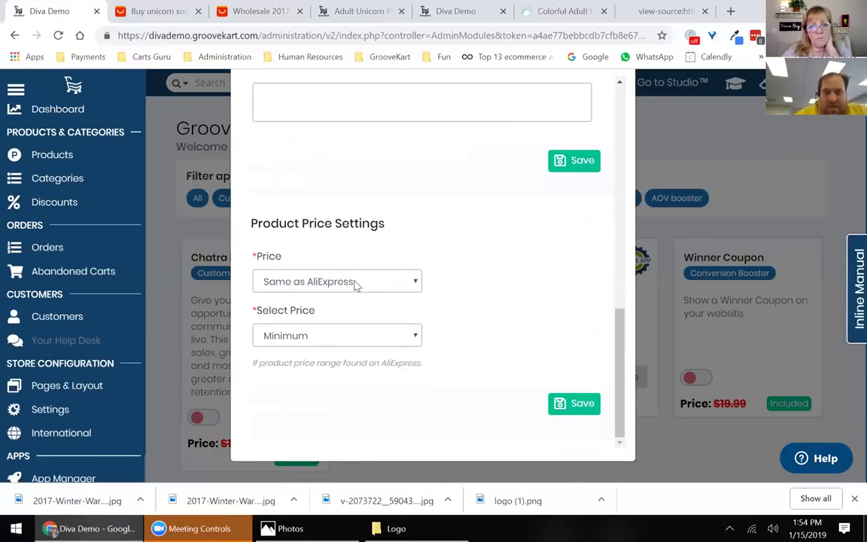
Step: Set AliConnect pricing to Increase by 500%, save, and close the settings
left_click(357, 285)
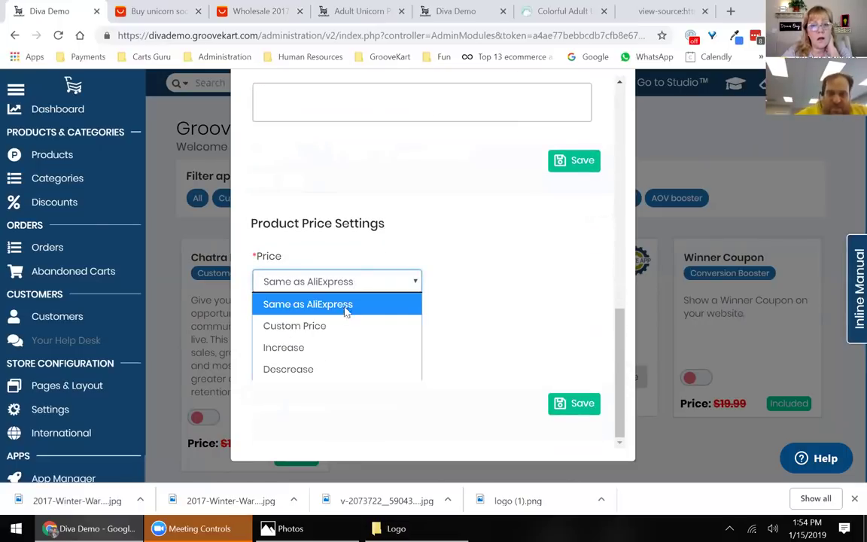
left_click(298, 347)
left_click_drag(327, 314, 232, 311)
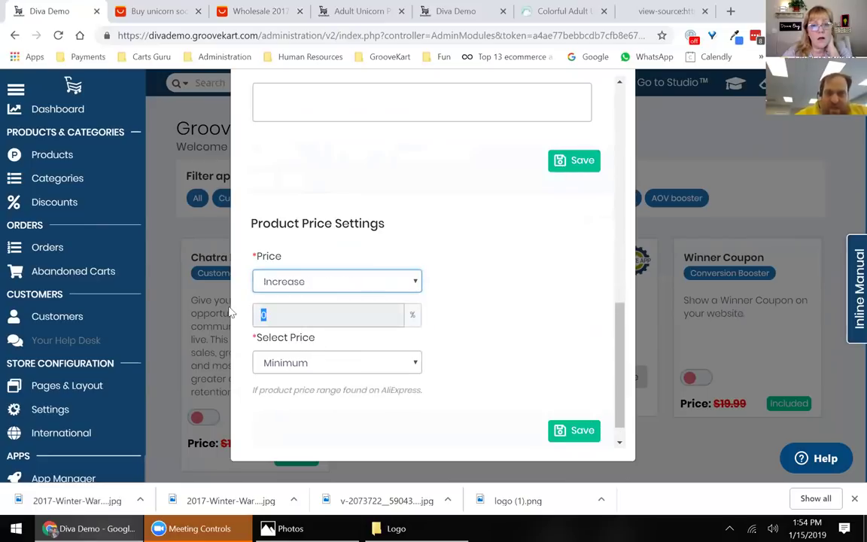
type("300")
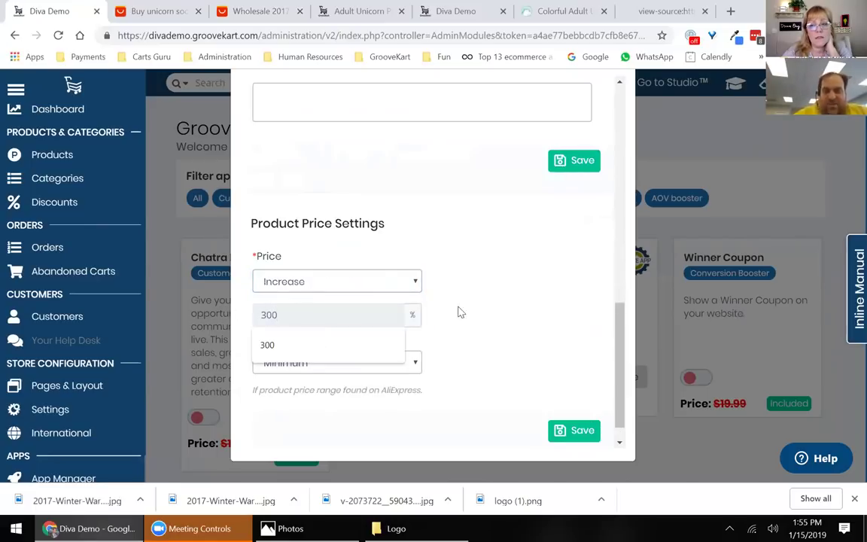
left_click(322, 318)
key("ctrl+a")
type("500")
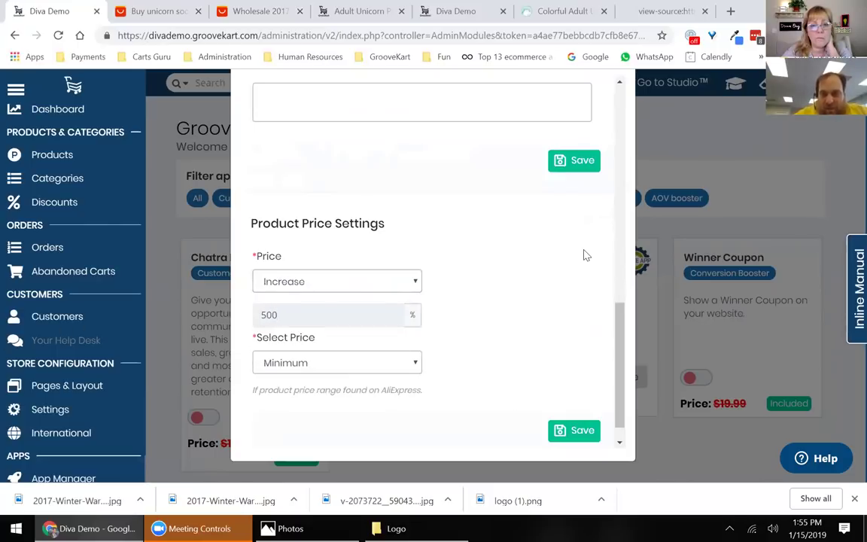
left_click(575, 433)
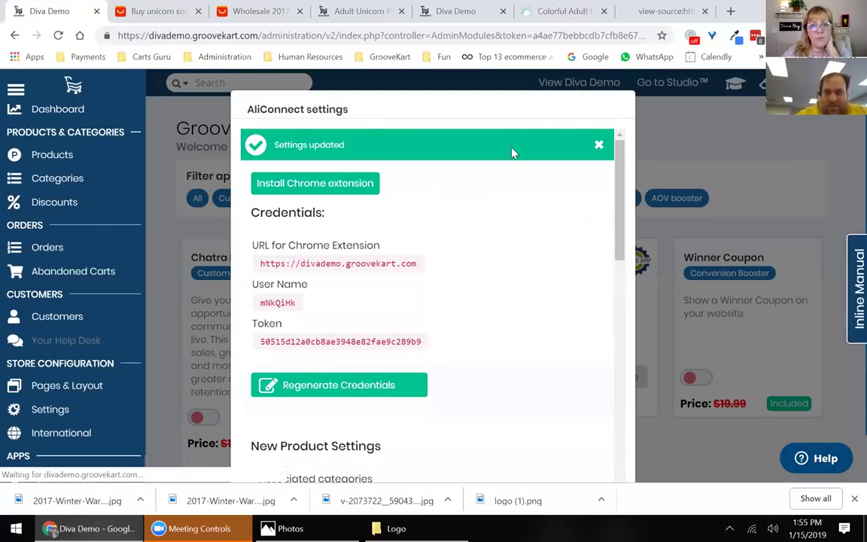
left_click(708, 113)
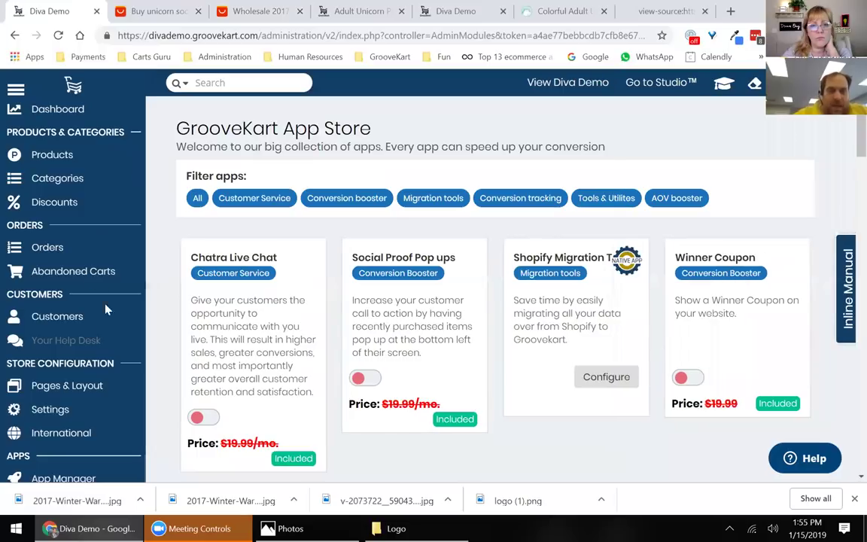
Step: Open the AliConnect products list from the sidebar and toggle the Unicorn Socks status
scroll(101, 350, "down", 1)
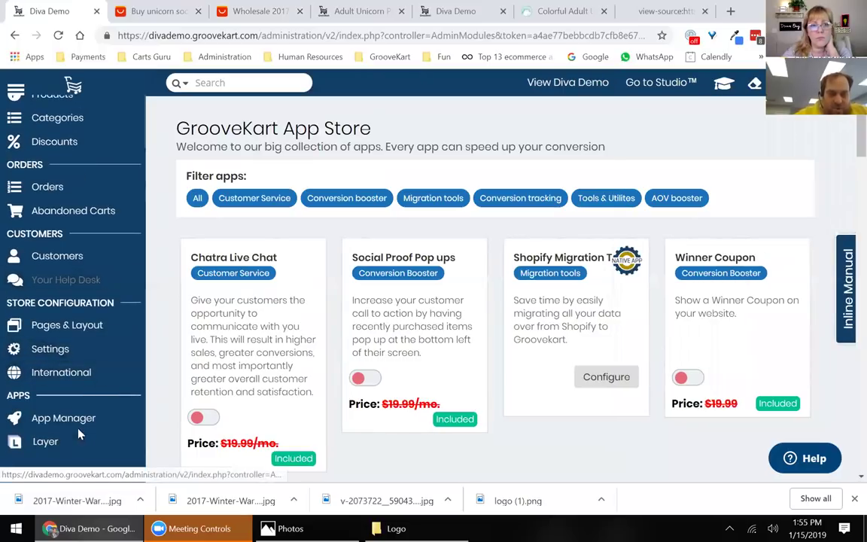
left_click(113, 322)
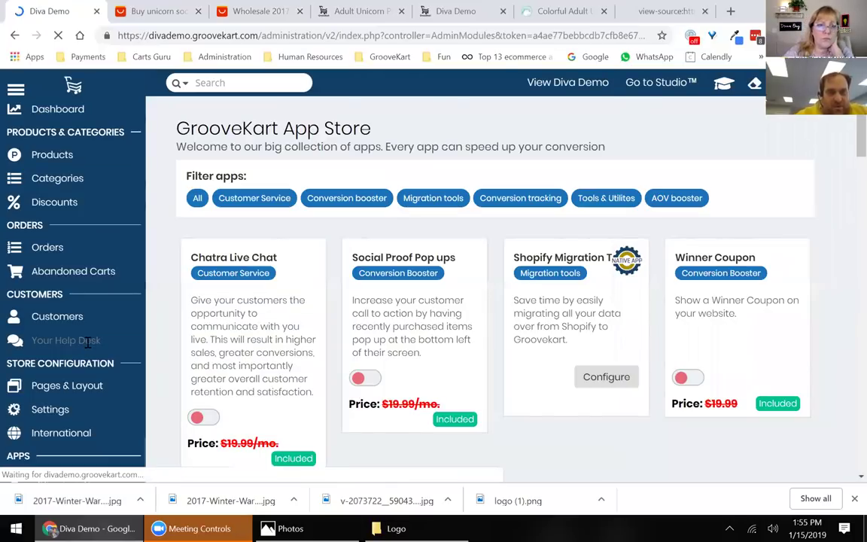
left_click(49, 442)
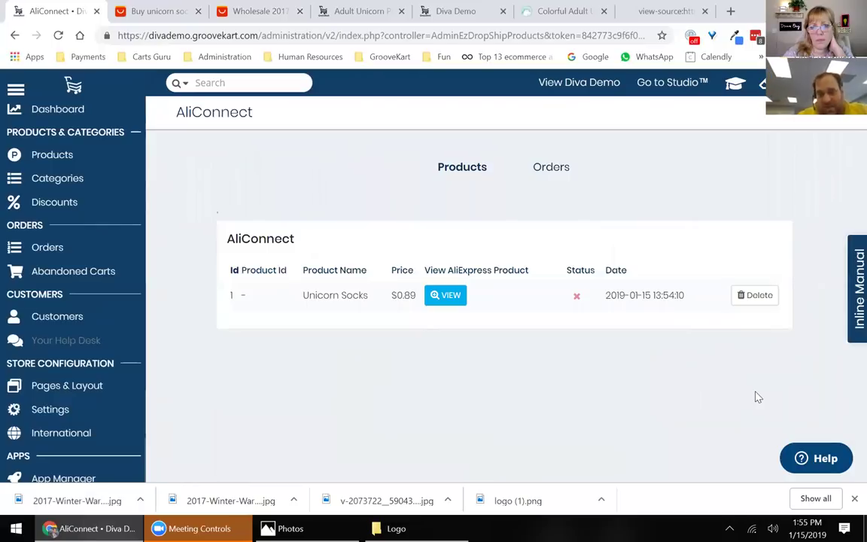
left_click(576, 297)
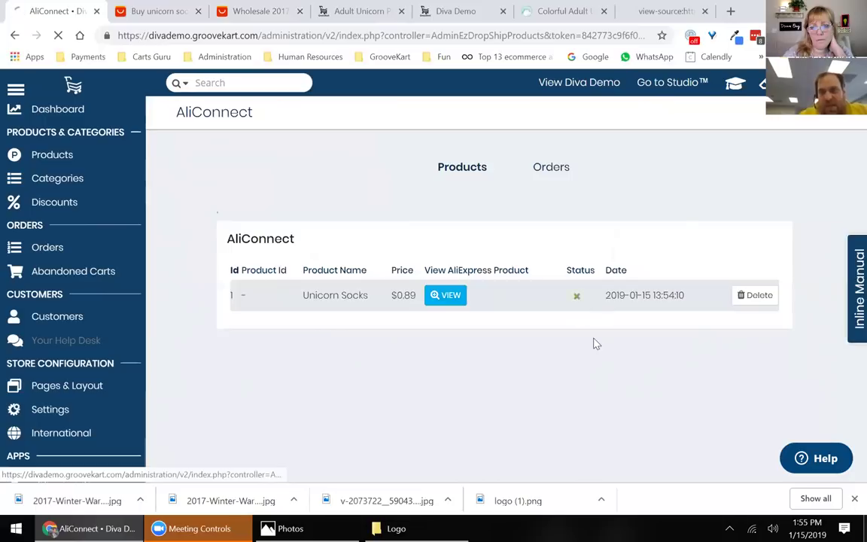
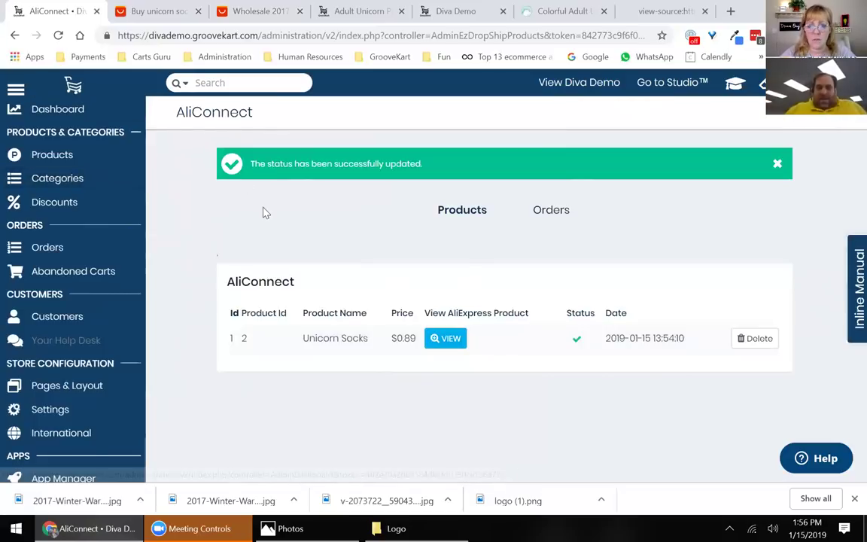
Step: Open Unicorn Socks in the product editor from the store's Products list
left_click(54, 158)
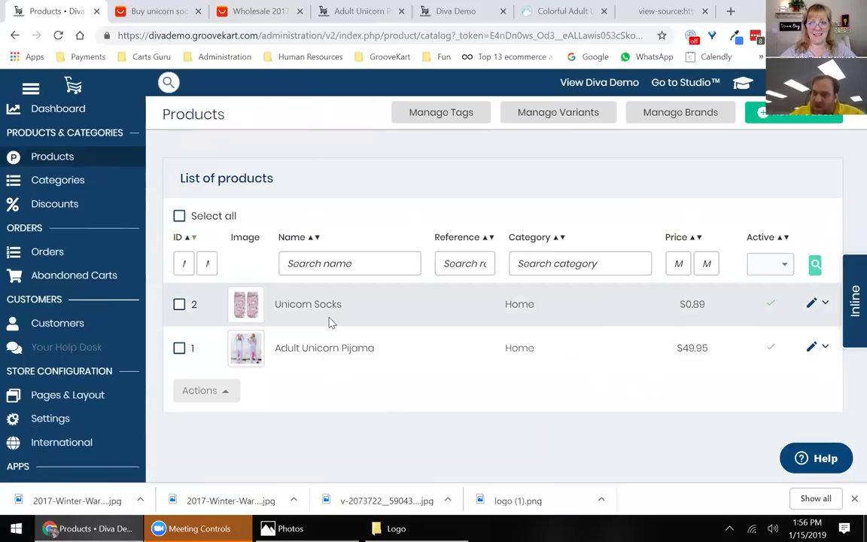
left_click(814, 307)
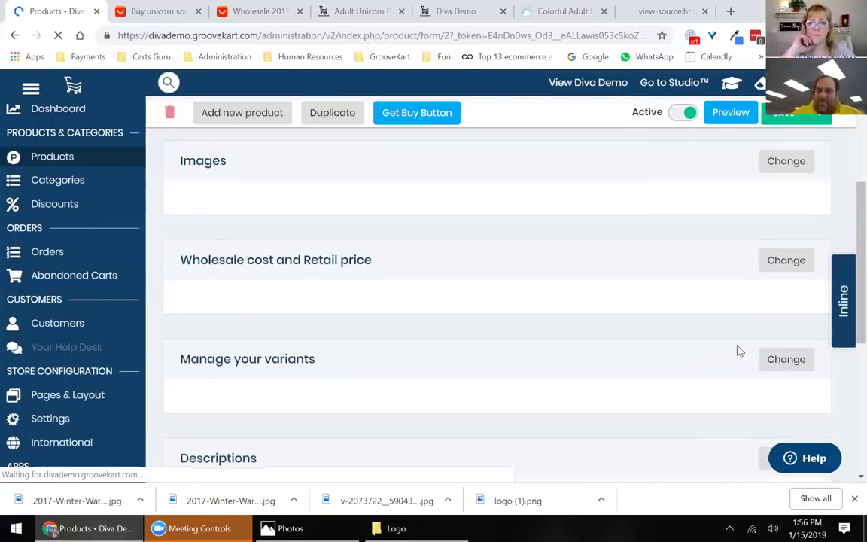
scroll(740, 351, "down", 2)
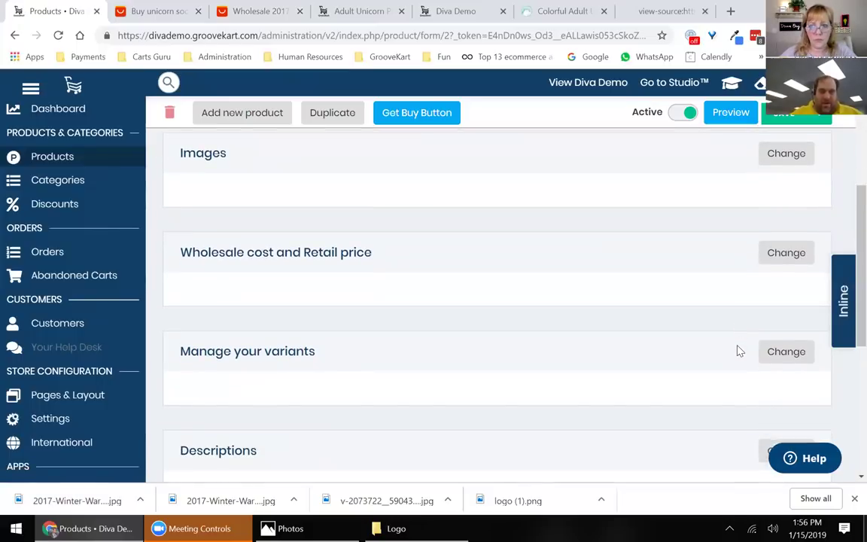
Step: Expand the variant management section and select all 21 colour variants
left_click(792, 346)
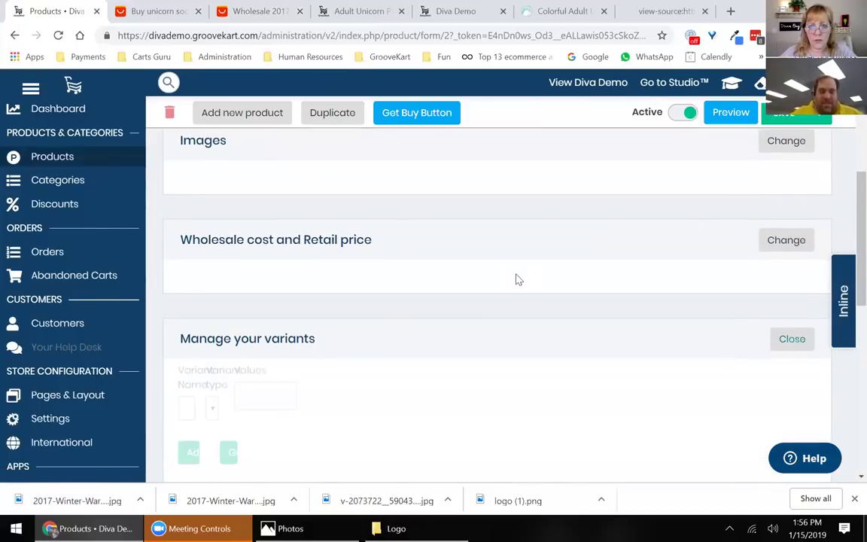
scroll(569, 292, "down", 5)
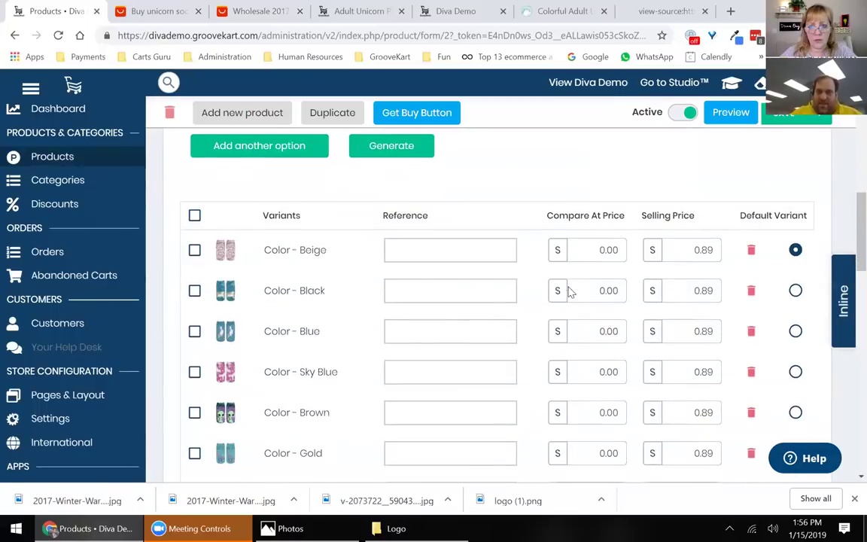
scroll(569, 287, "down", 4)
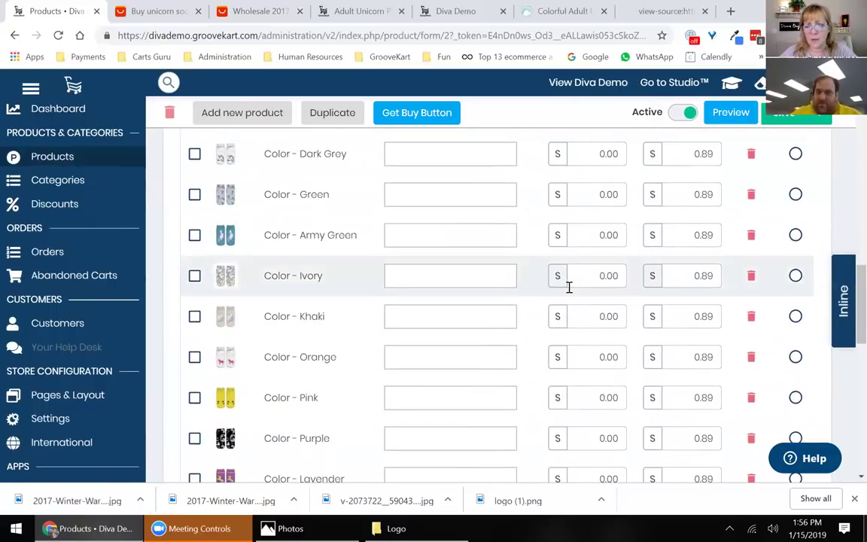
scroll(570, 292, "down", 2)
scroll(570, 292, "down", 2)
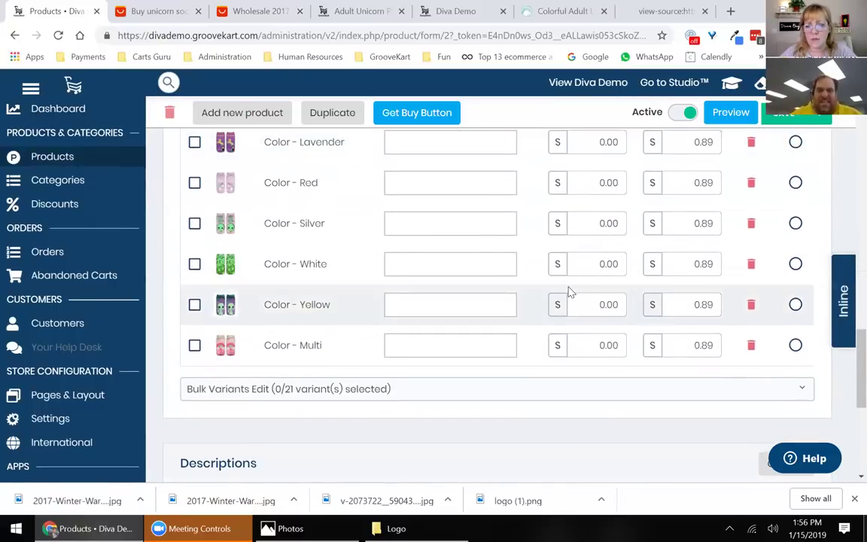
scroll(568, 292, "down", 1)
scroll(569, 290, "up", 7)
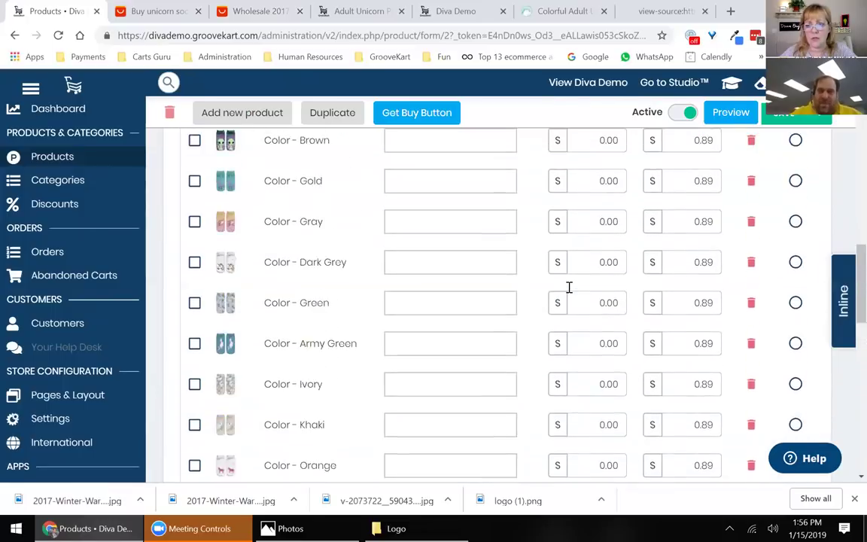
scroll(569, 287, "up", 4)
left_click(193, 264)
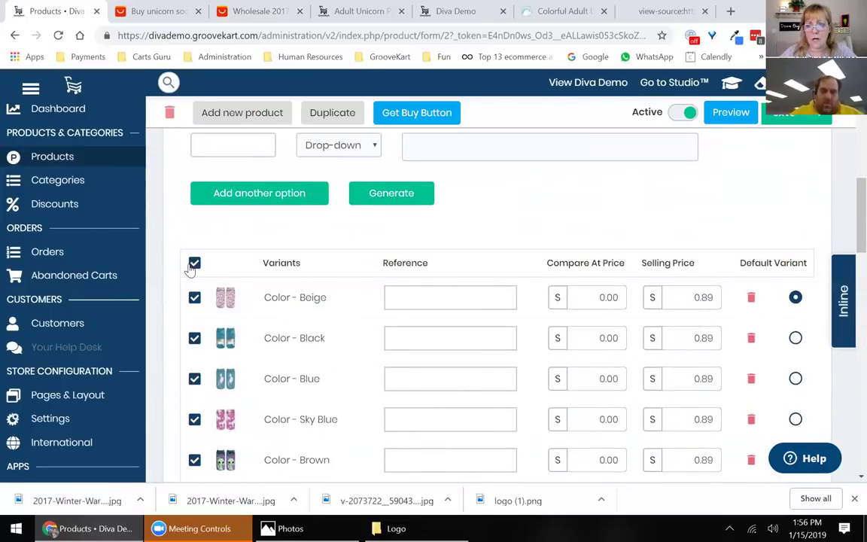
scroll(393, 259, "down", 9)
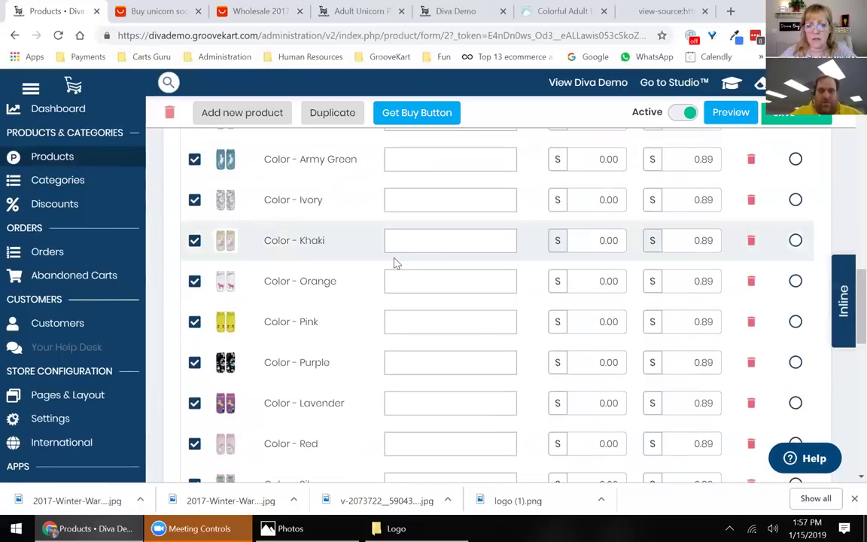
scroll(396, 262, "down", 3)
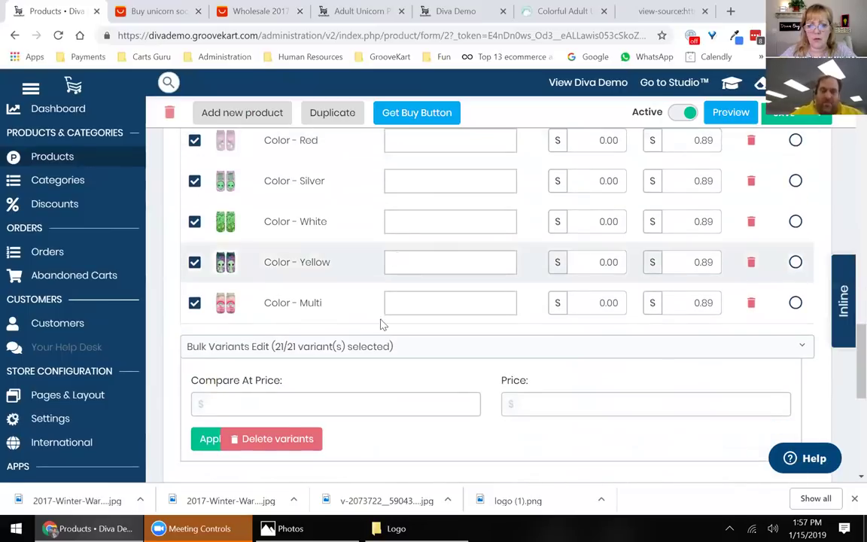
Step: Bulk-apply compare-at price 19.98 and selling price 9.99 to the selected variants
left_click(298, 397)
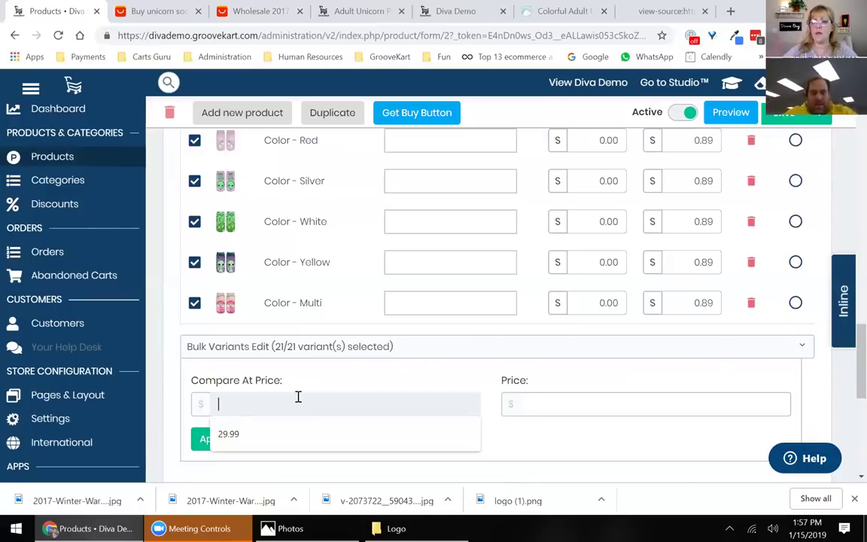
type("19.98")
key("Tab")
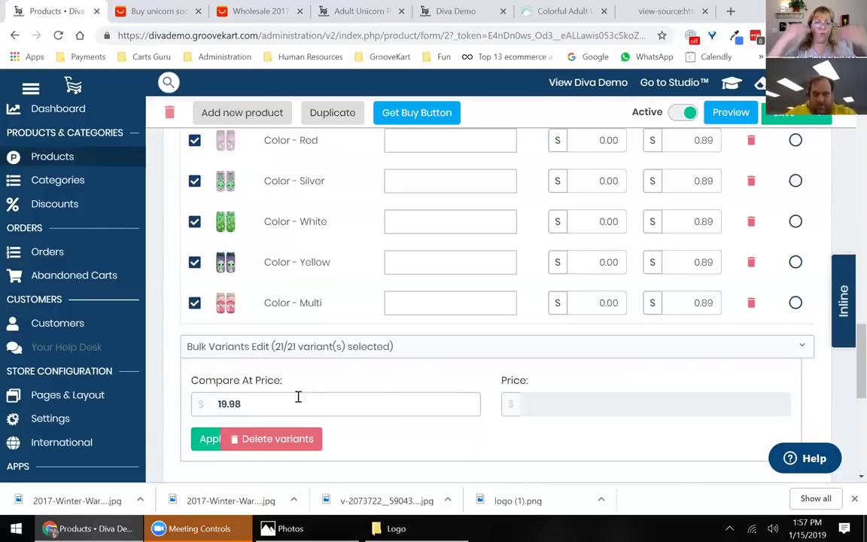
type("9.99")
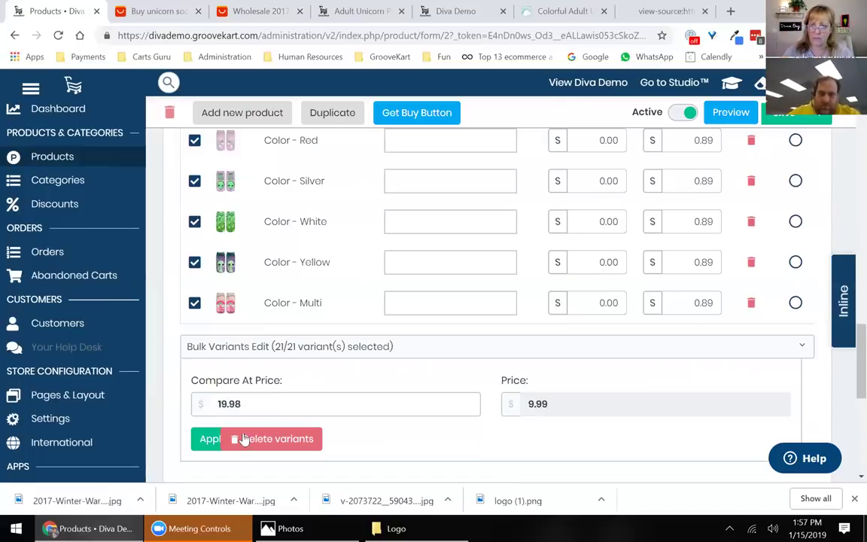
left_click(203, 439)
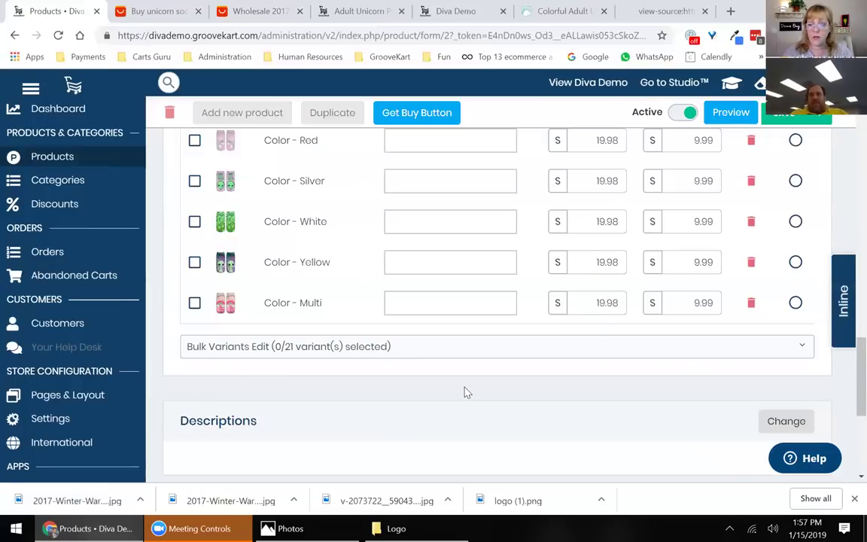
scroll(548, 230, "up", 5)
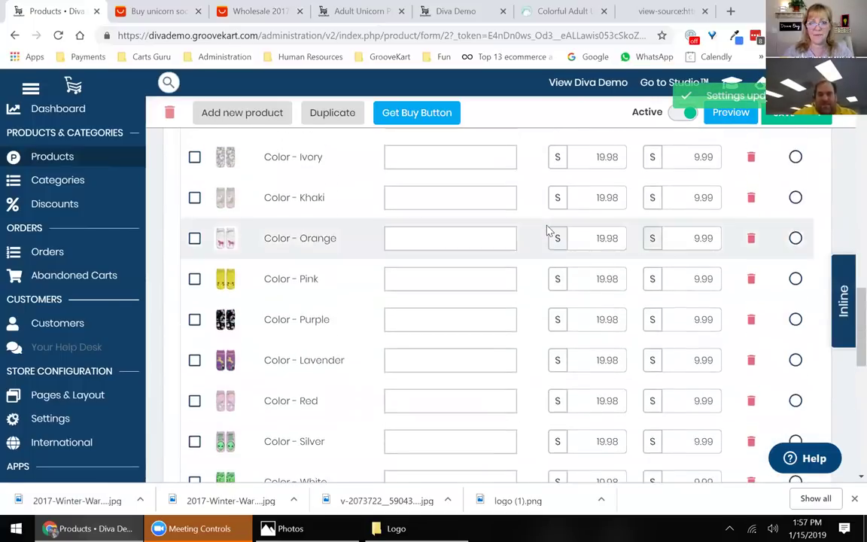
scroll(548, 229, "up", 2)
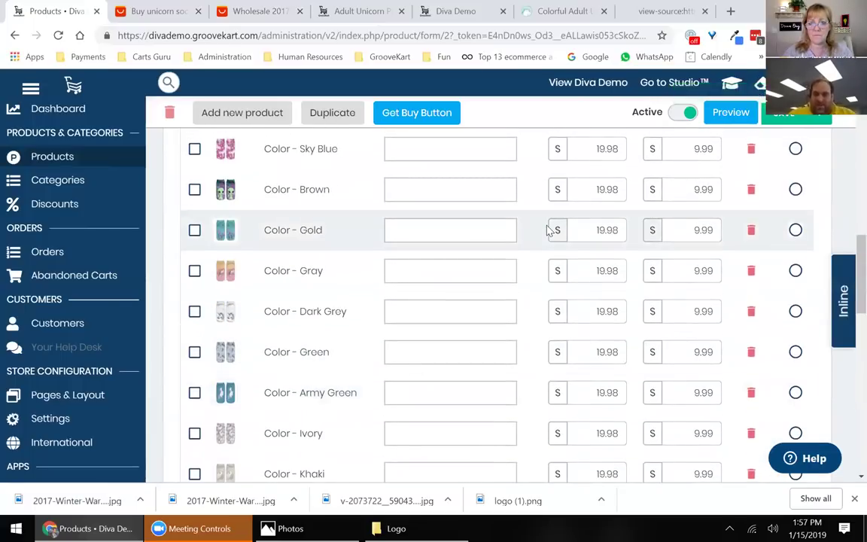
scroll(547, 229, "up", 8)
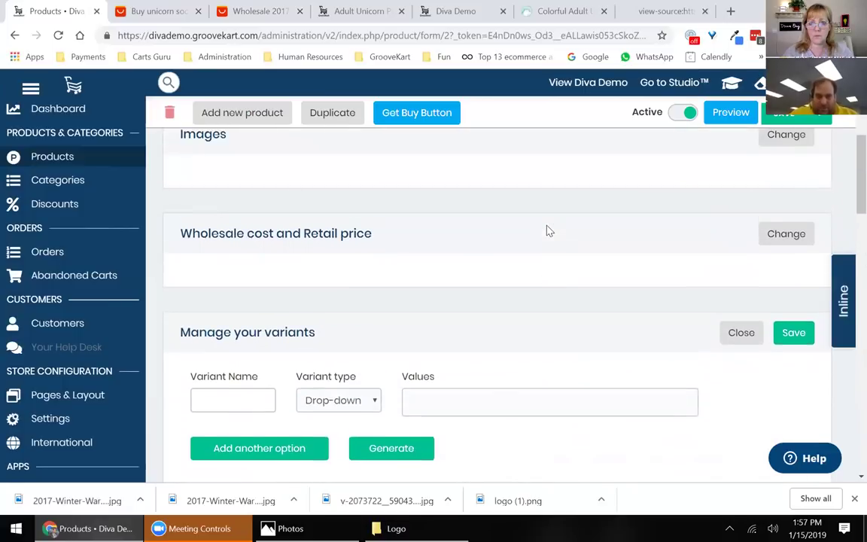
scroll(547, 229, "down", 15)
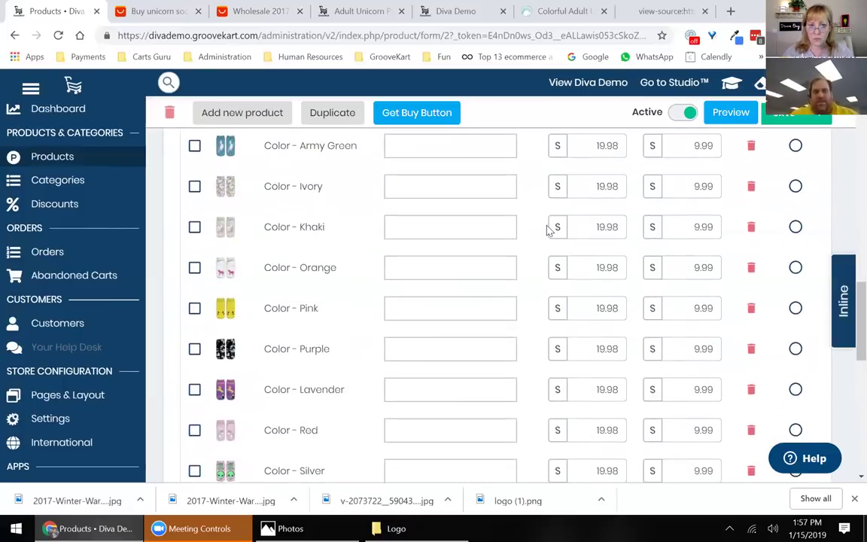
scroll(547, 229, "down", 2)
scroll(548, 229, "up", 1)
scroll(548, 230, "down", 2)
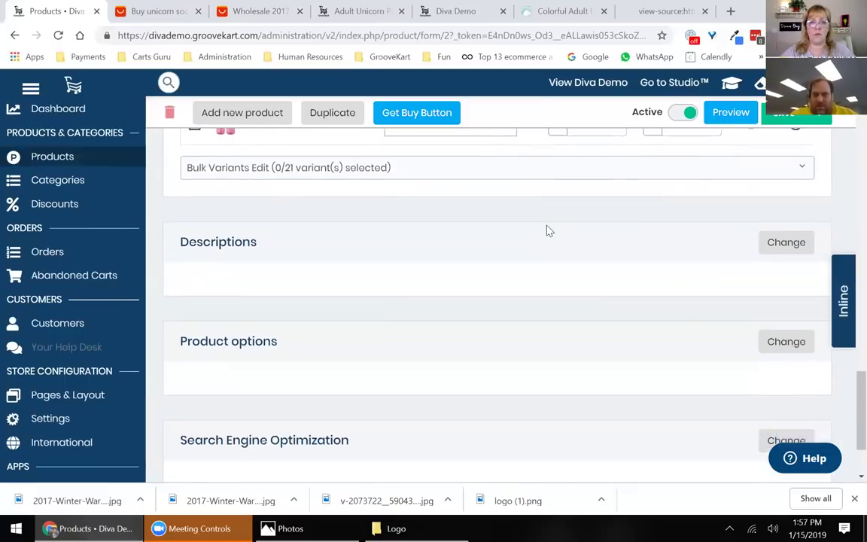
scroll(547, 230, "up", 2)
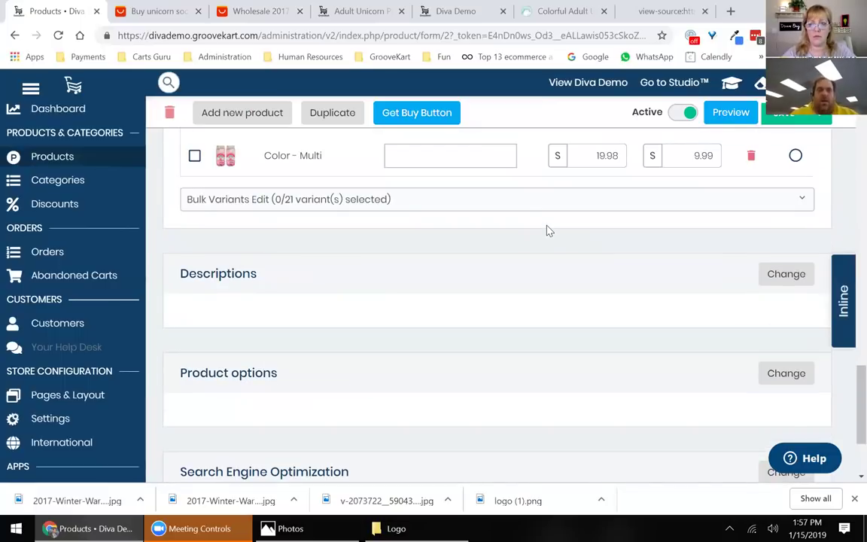
scroll(547, 229, "up", 9)
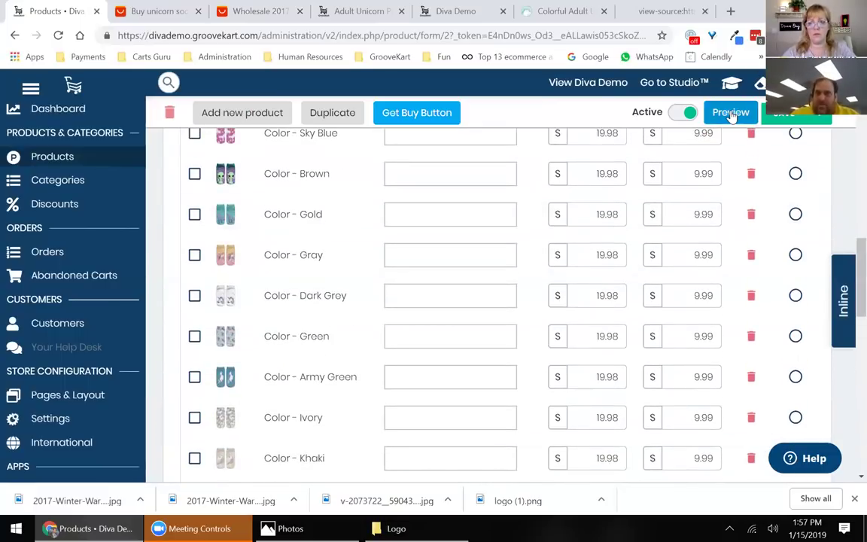
Step: Preview Unicorn Socks on the live storefront and review its $19.98 struck-through, $9.99 pricing
left_click(731, 113)
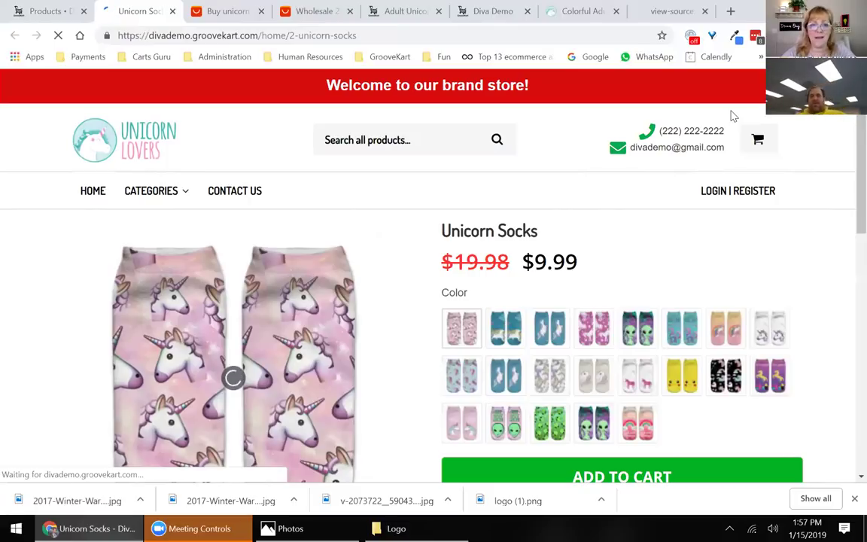
scroll(734, 116, "down", 8)
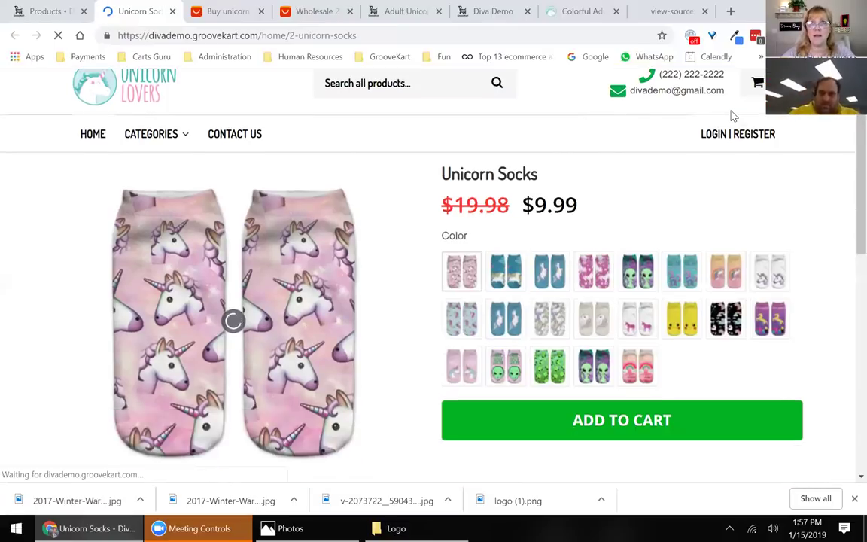
scroll(734, 116, "down", 15)
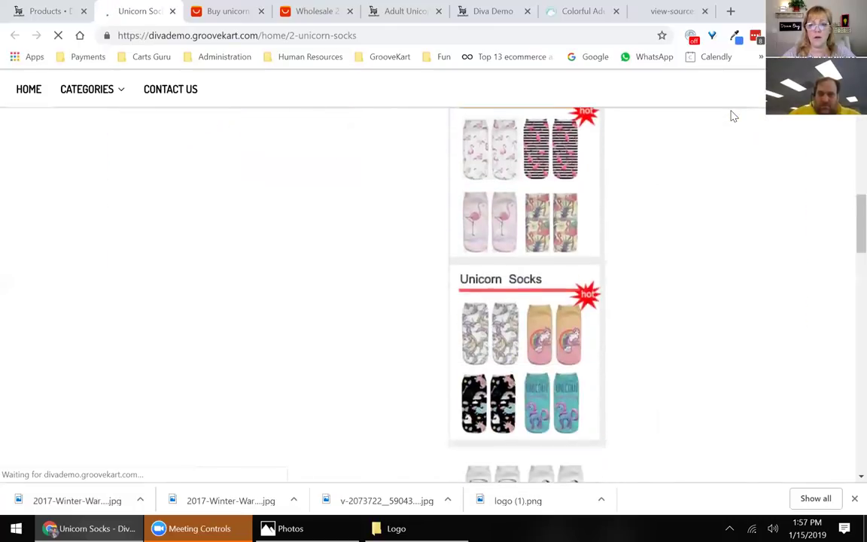
scroll(734, 116, "down", 15)
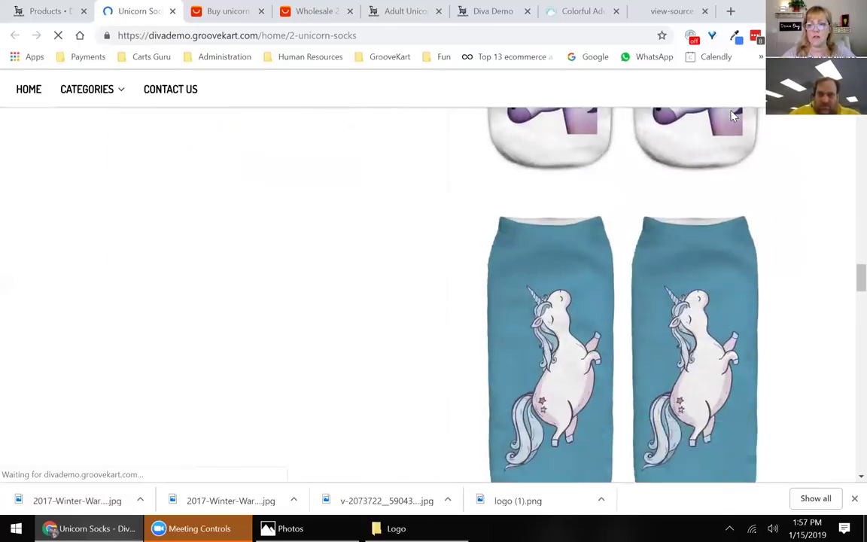
scroll(734, 116, "down", 10)
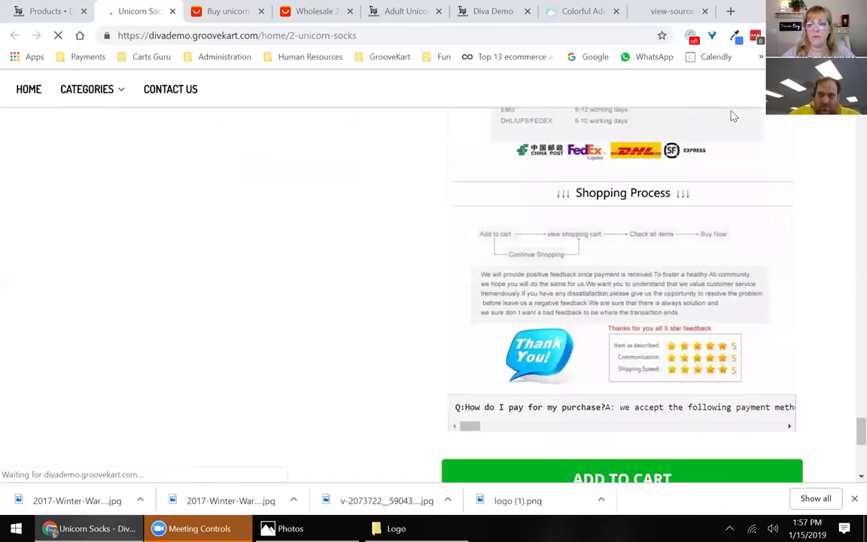
scroll(734, 116, "up", 12)
scroll(734, 116, "up", 15)
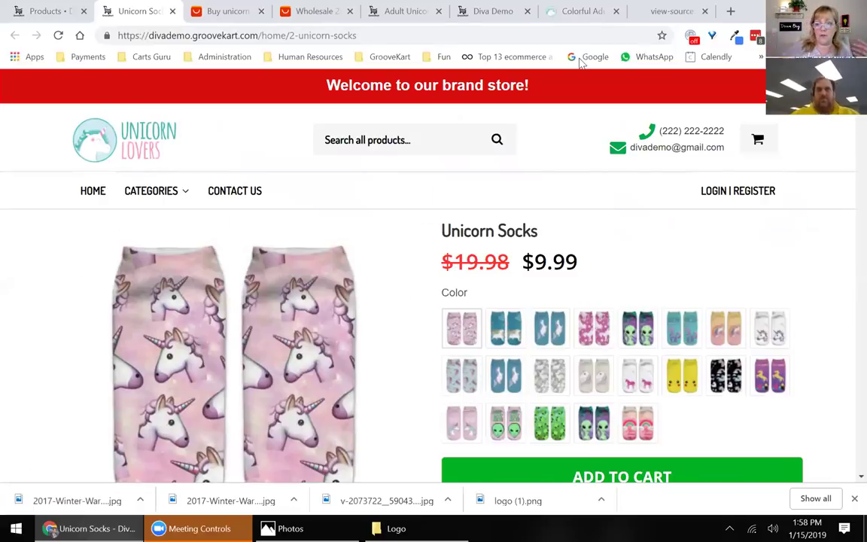
Step: Close the unneeded loading tab and return to the AliExpress unicorn socks search results
key("ctrl+7")
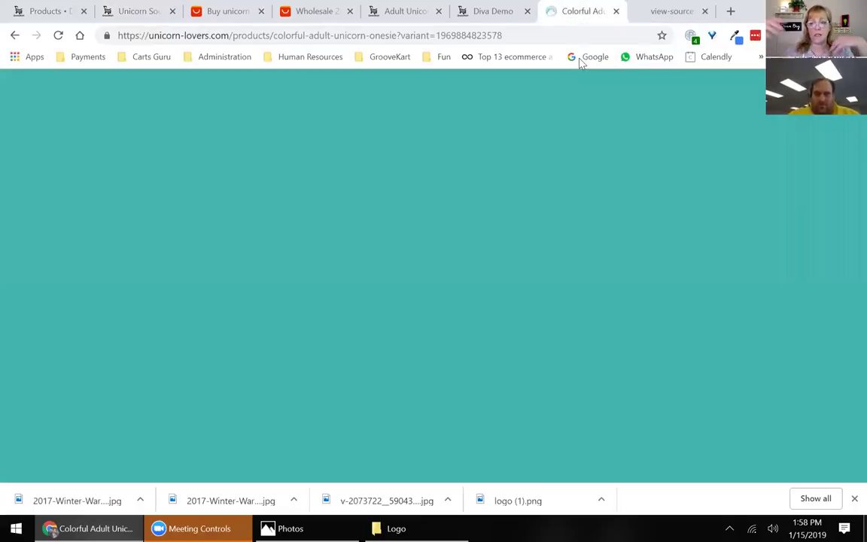
key("ctrl+Tab")
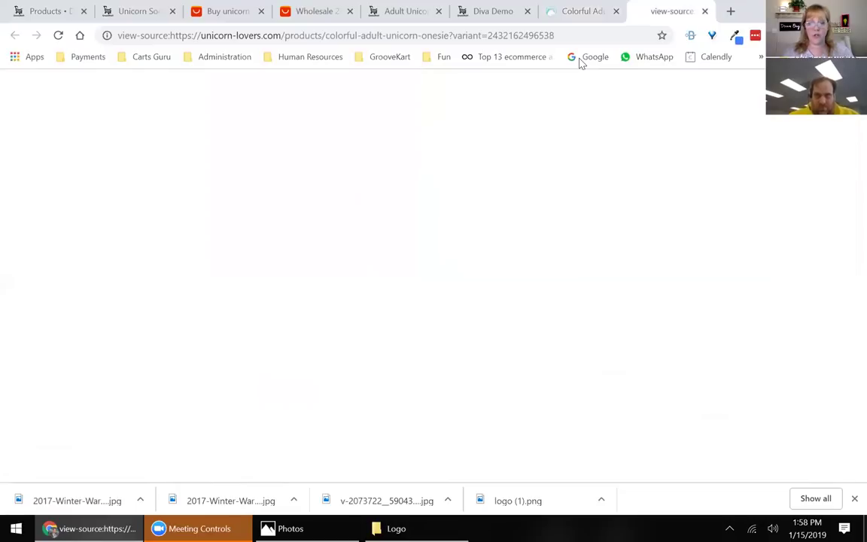
key("ctrl+w")
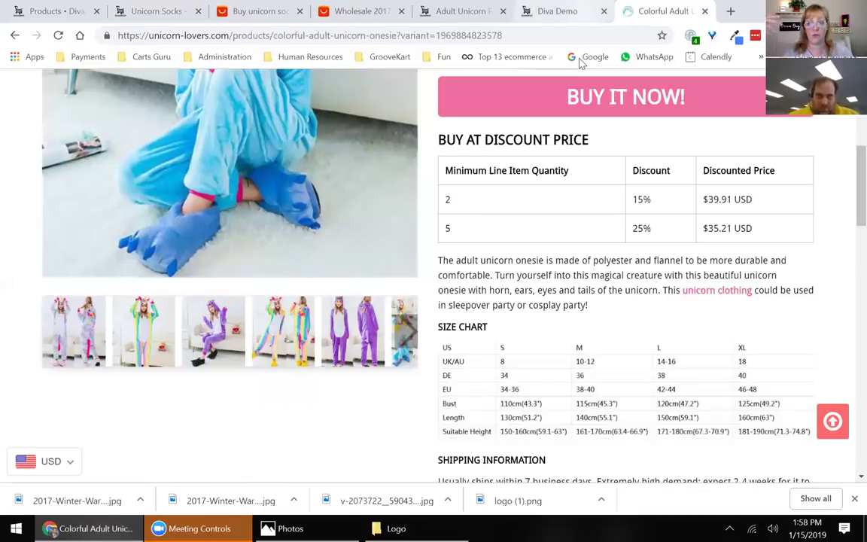
key("ctrl+6")
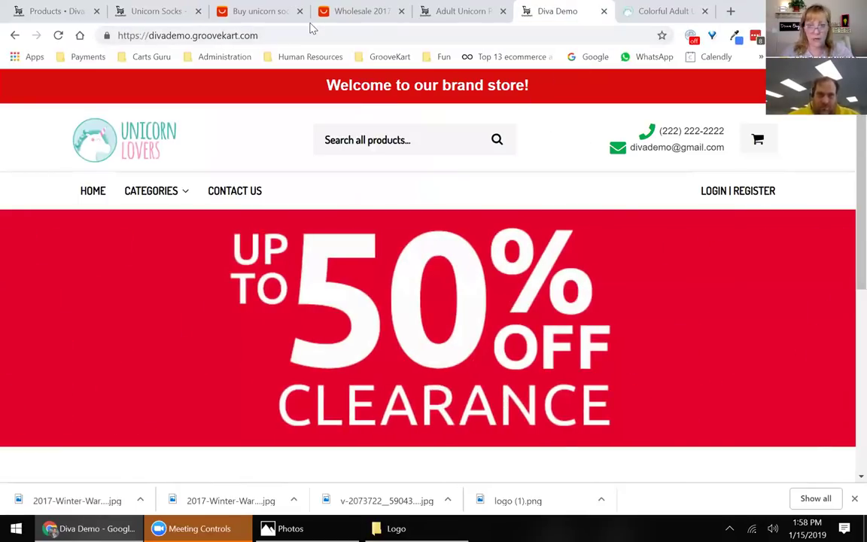
key("ctrl+4")
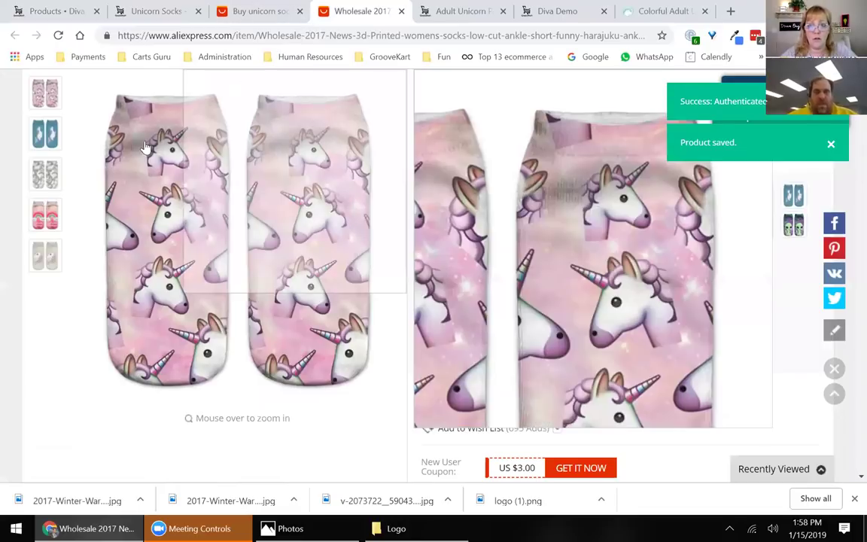
scroll(511, 257, "up", 3)
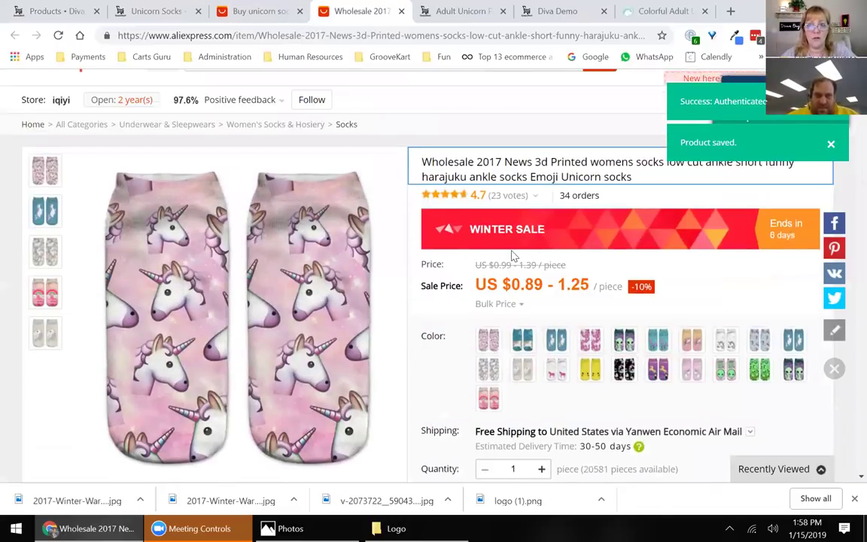
left_click(262, 15)
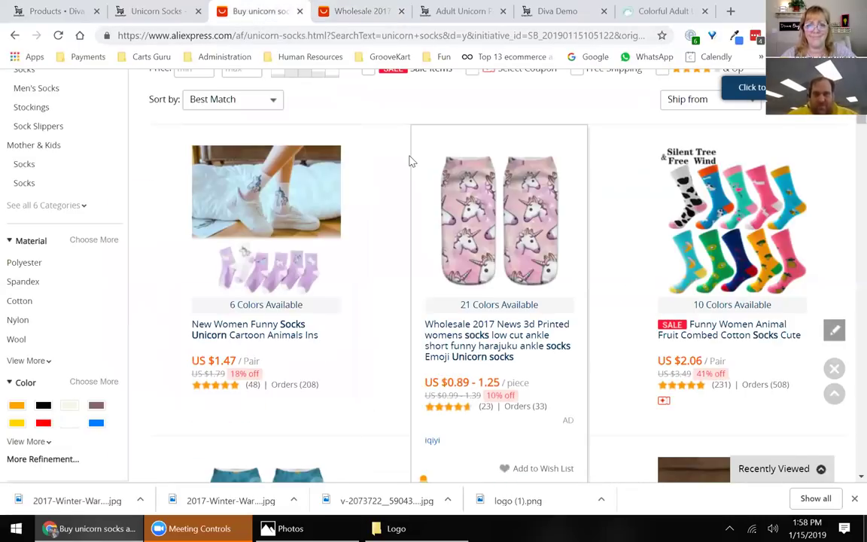
Step: Browse the search results and open the blue Harajuku emoji graffiti unicorn socks listing
scroll(410, 160, "down", 3)
scroll(410, 160, "down", 2)
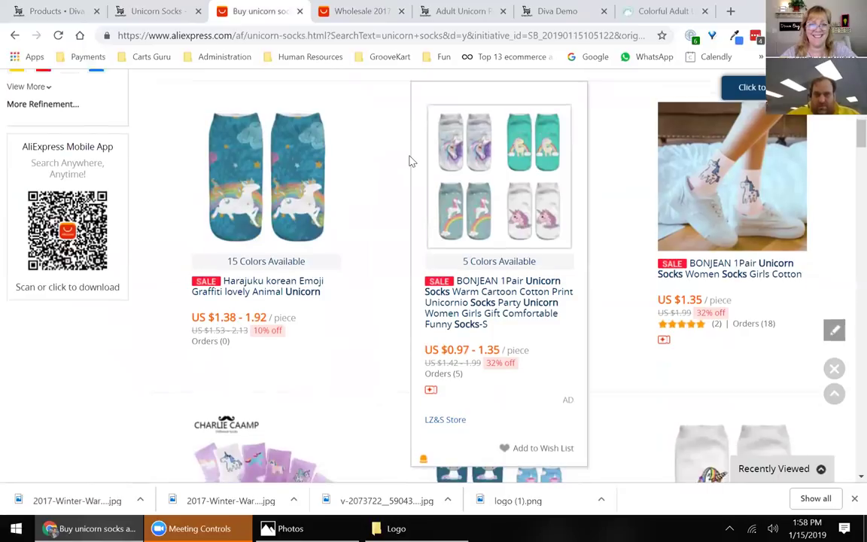
scroll(410, 160, "down", 1)
scroll(411, 161, "down", 2)
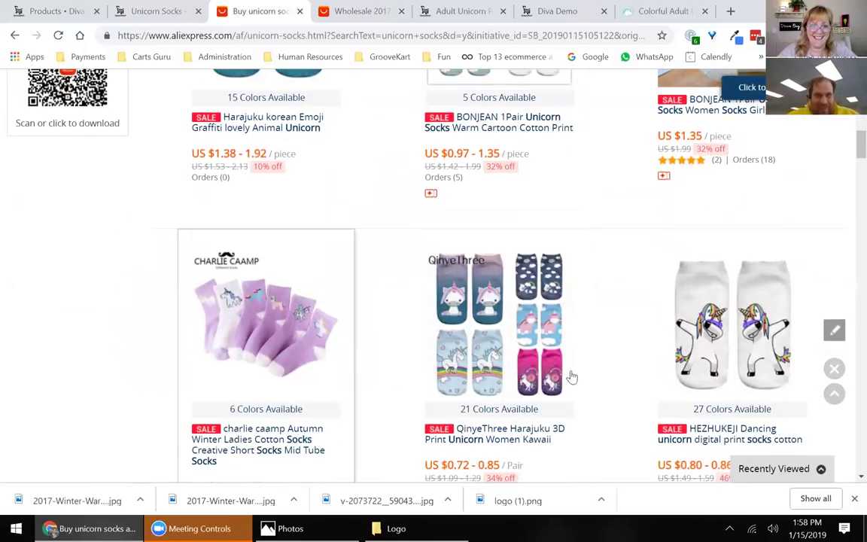
scroll(592, 371, "down", 5)
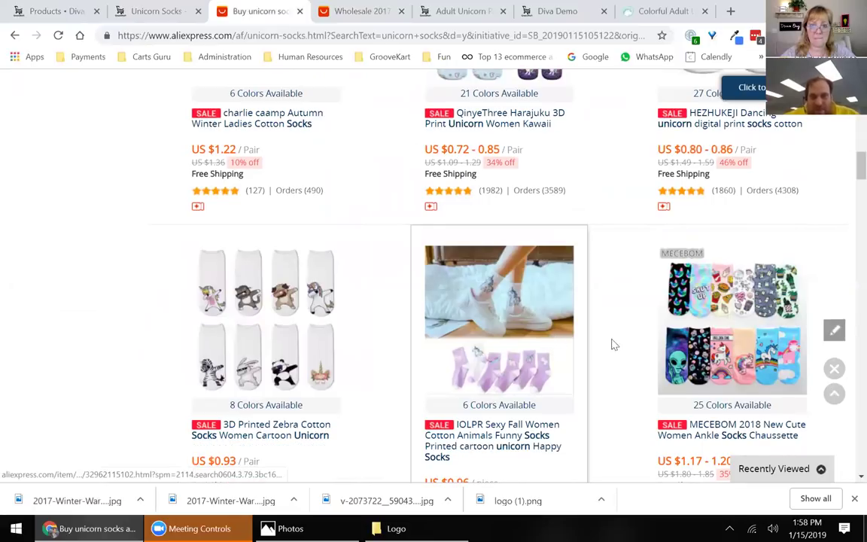
scroll(533, 261, "up", 5)
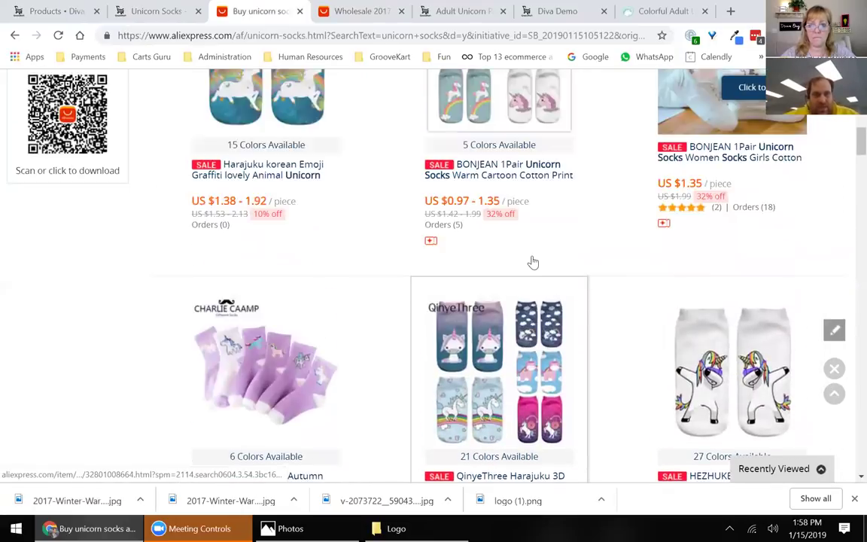
scroll(533, 261, "up", 4)
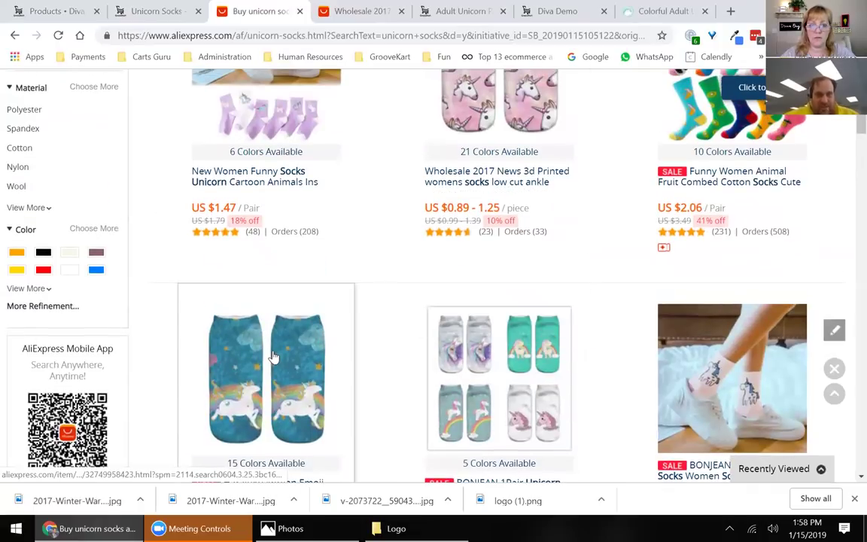
left_click(274, 356)
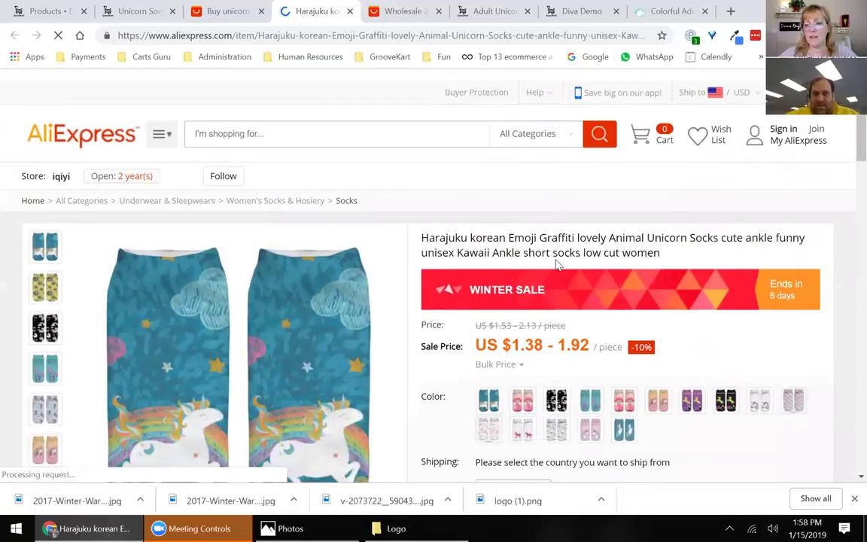
Step: Review the Harajuku socks page, priced US $1.38 - 1.92 per piece
scroll(557, 265, "down", 15)
scroll(557, 265, "up", 15)
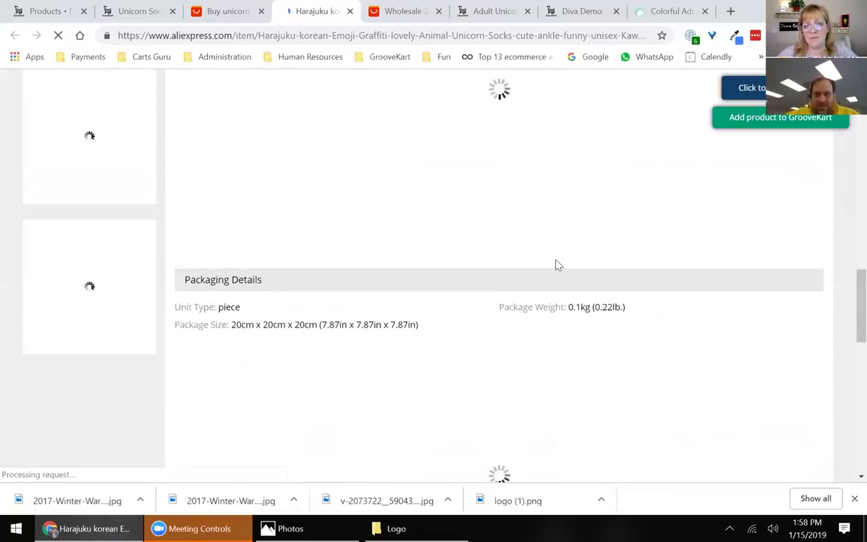
scroll(557, 265, "down", 1)
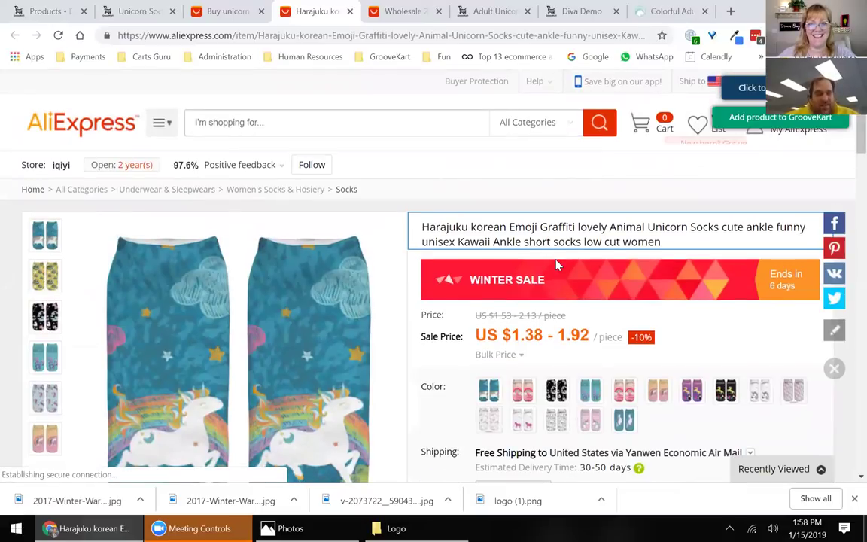
scroll(555, 388, "down", 5)
scroll(555, 387, "down", 15)
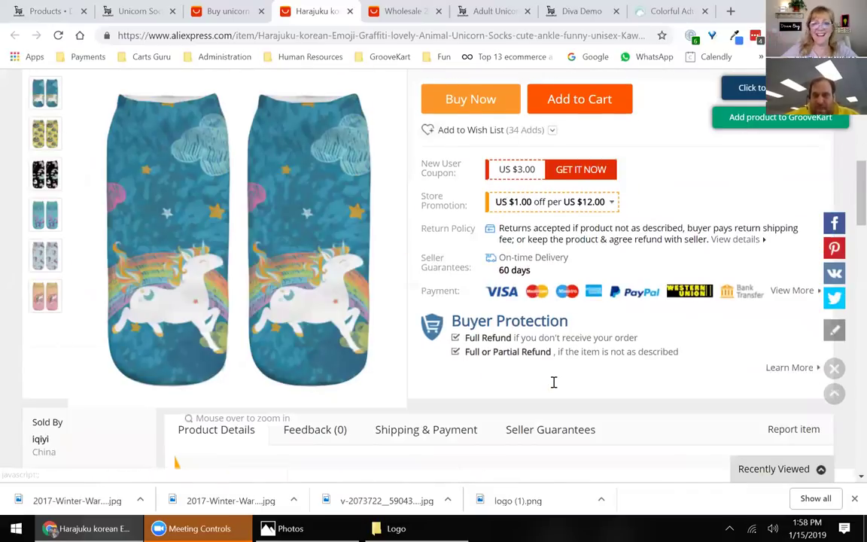
scroll(555, 387, "down", 20)
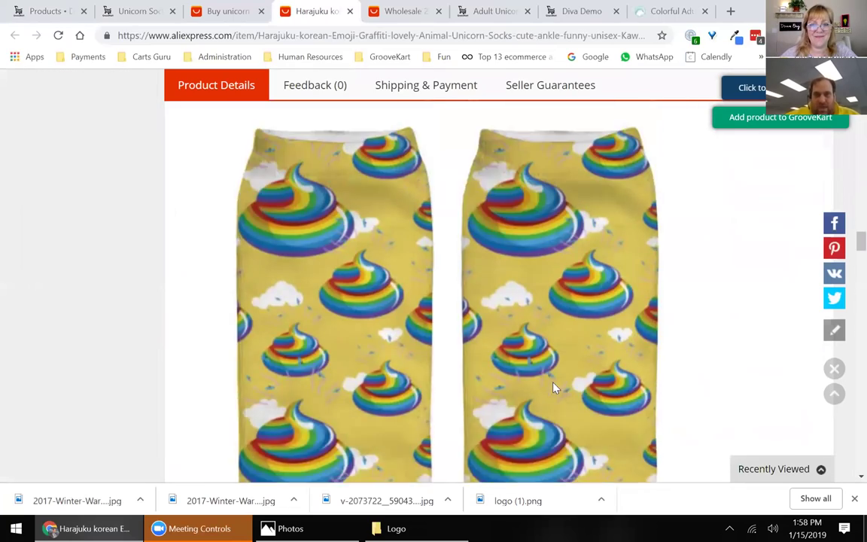
scroll(555, 388, "down", 10)
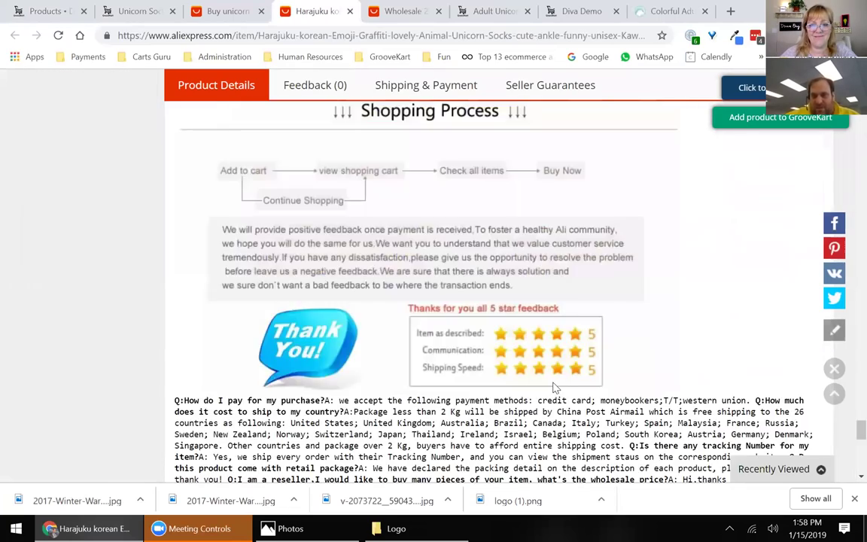
scroll(555, 388, "up", 20)
scroll(555, 387, "up", 20)
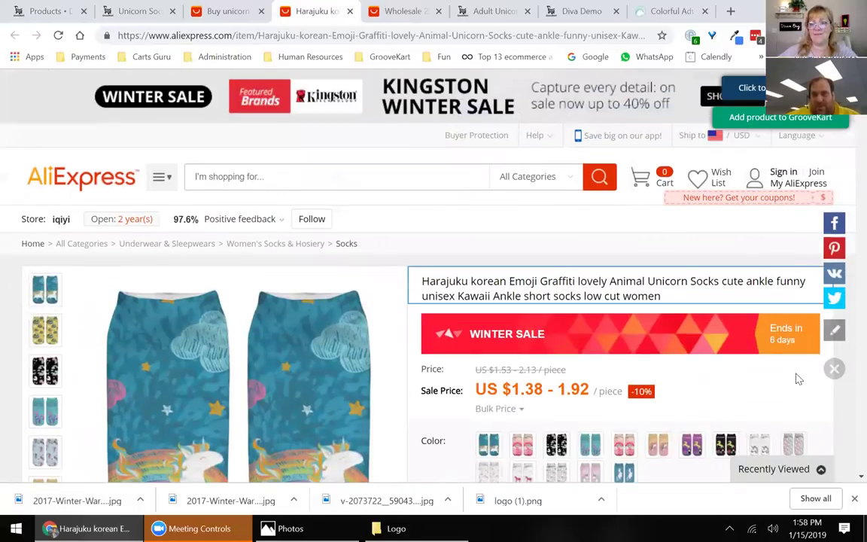
Step: Add the socks to GrooveKart with the product name 'Unicorn Socks 2' and submit
left_click(758, 119)
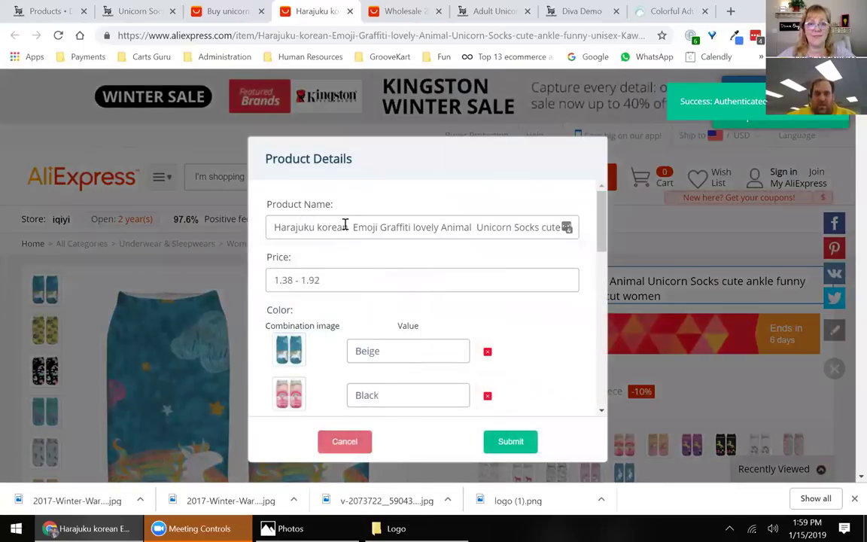
left_click(345, 228)
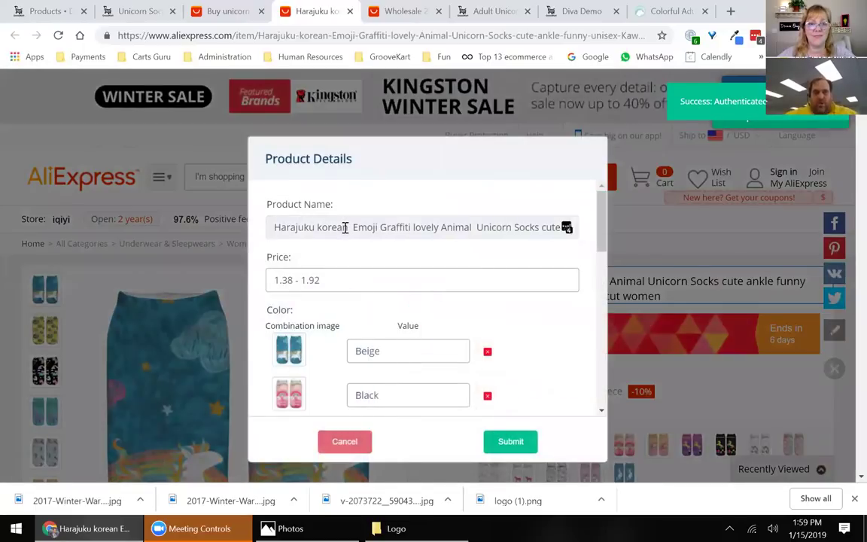
key("ctrl+a")
type("Unico")
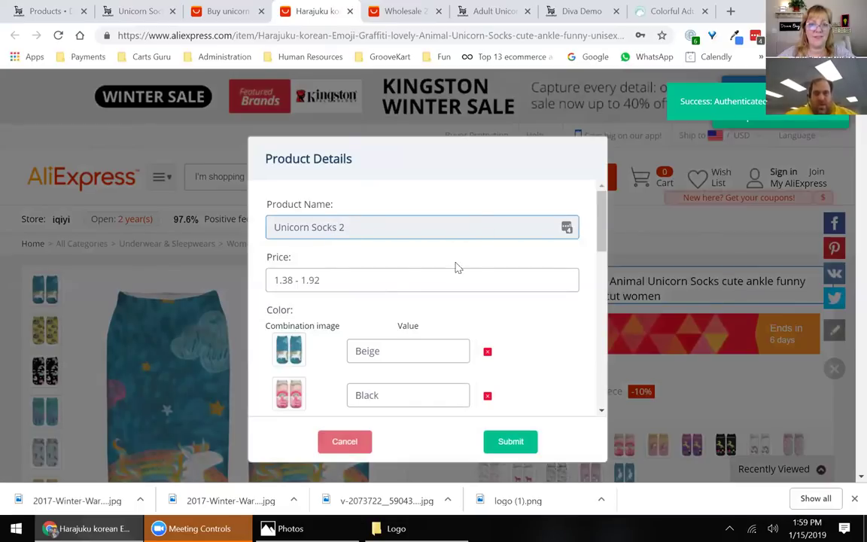
scroll(484, 315, "down", 10)
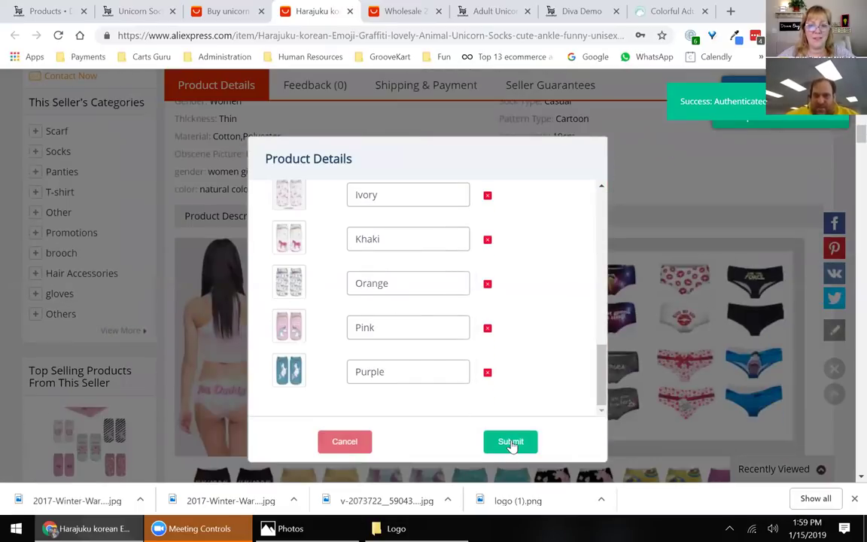
left_click(512, 443)
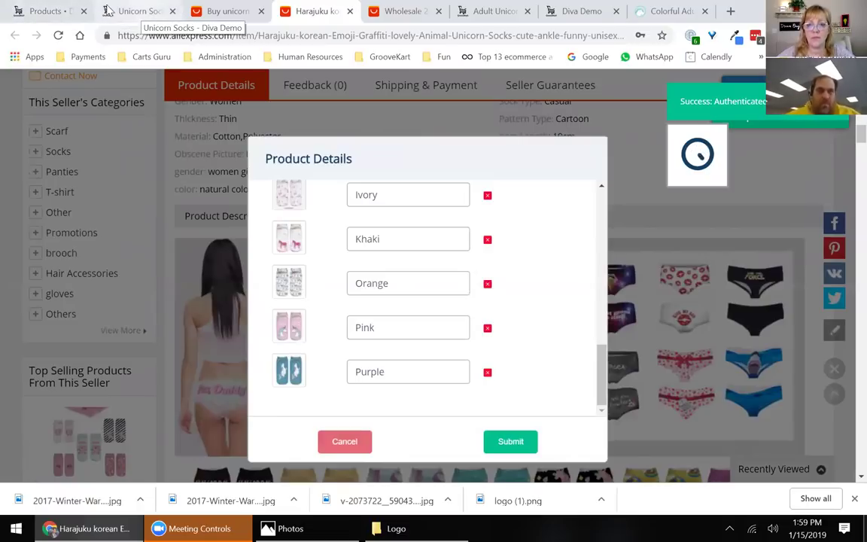
Step: Return to the GrooveKart store admin tab
left_click(390, 56)
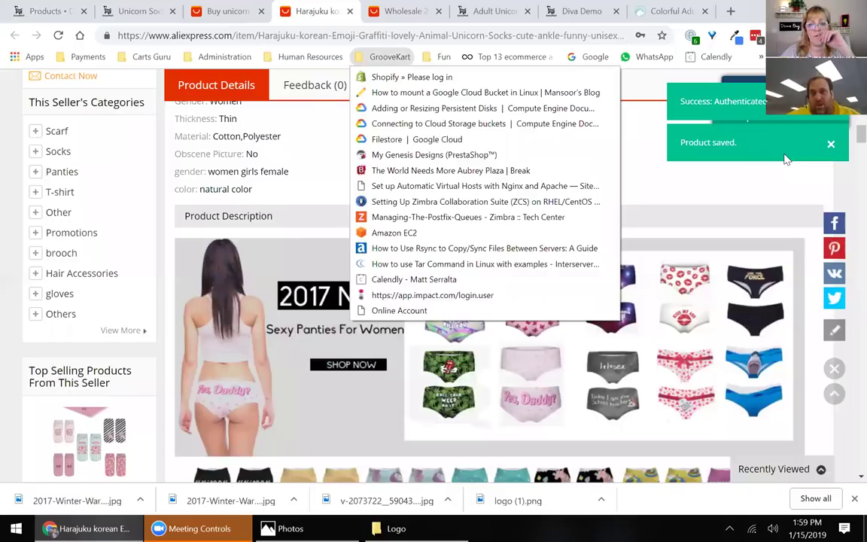
left_click(780, 164)
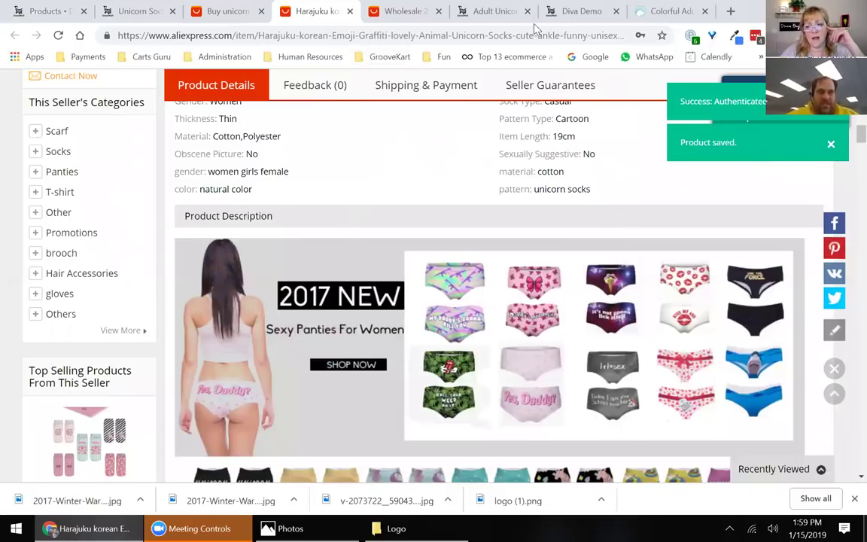
left_click(139, 11)
Step: Activate Unicorn Socks 2 (product ID 3) in the AliConnect list, then go to Products
left_click(49, 11)
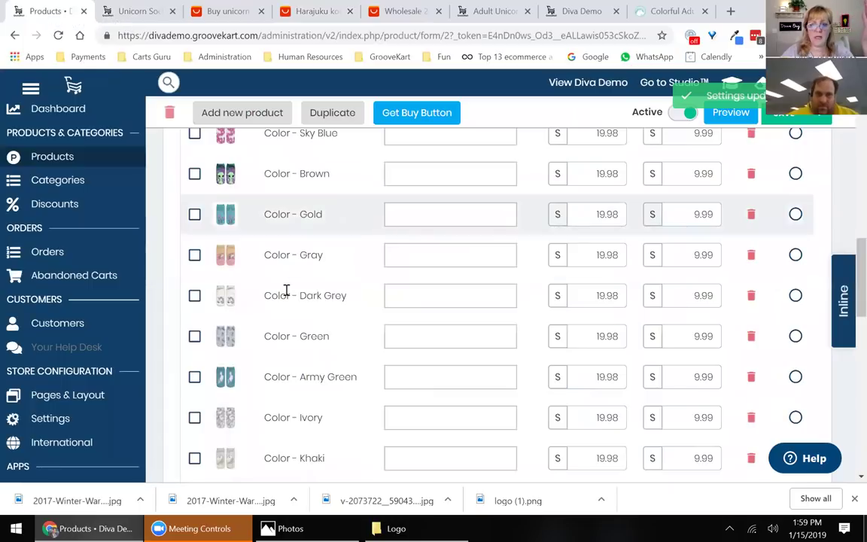
scroll(286, 294, "down", 10)
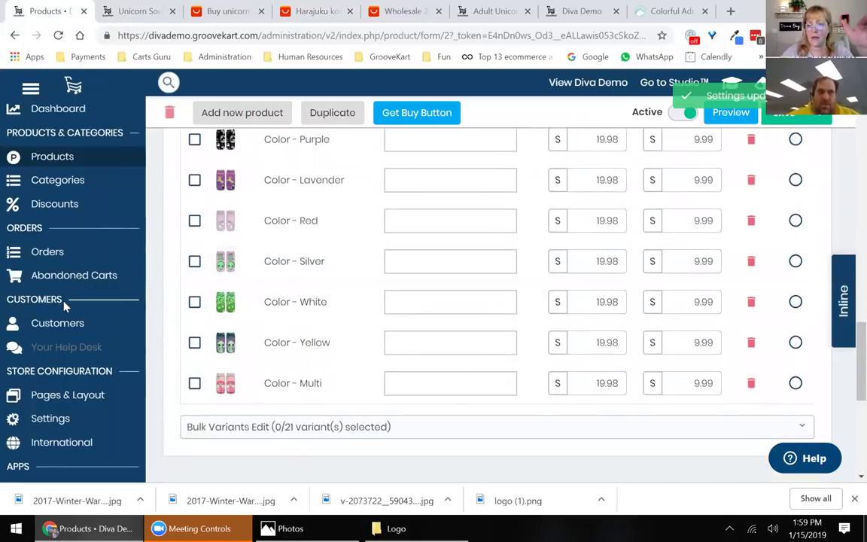
scroll(308, 452, "down", 5)
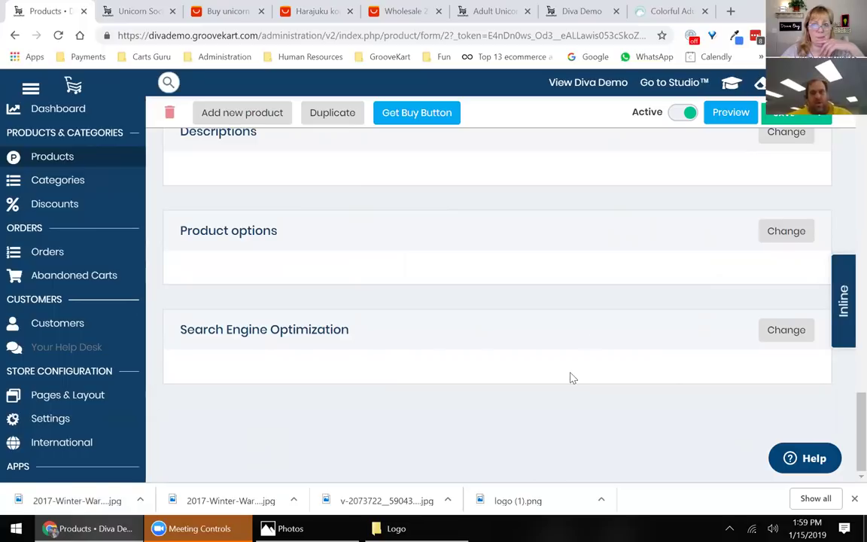
left_click(56, 178)
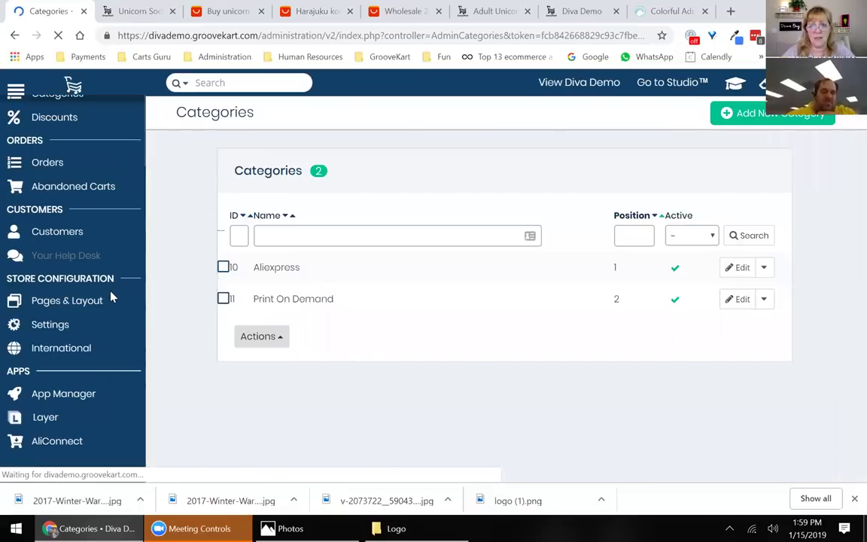
left_click(64, 444)
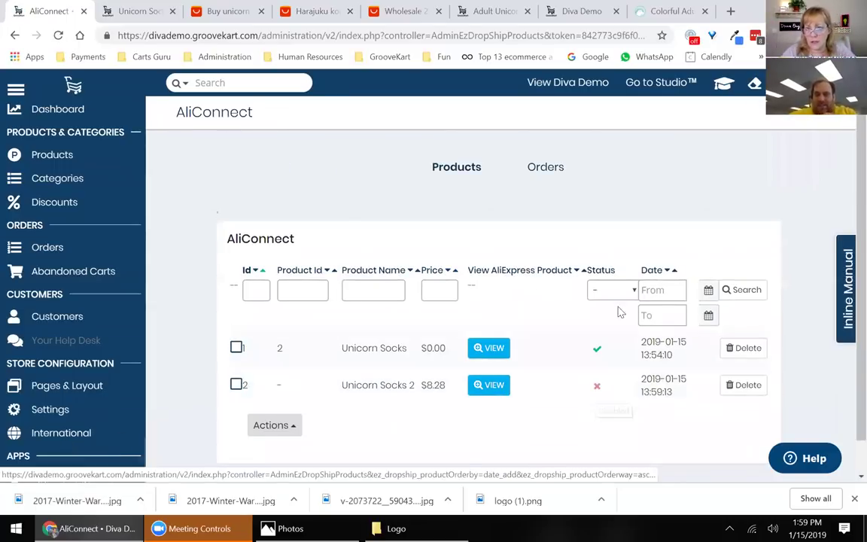
left_click(596, 389)
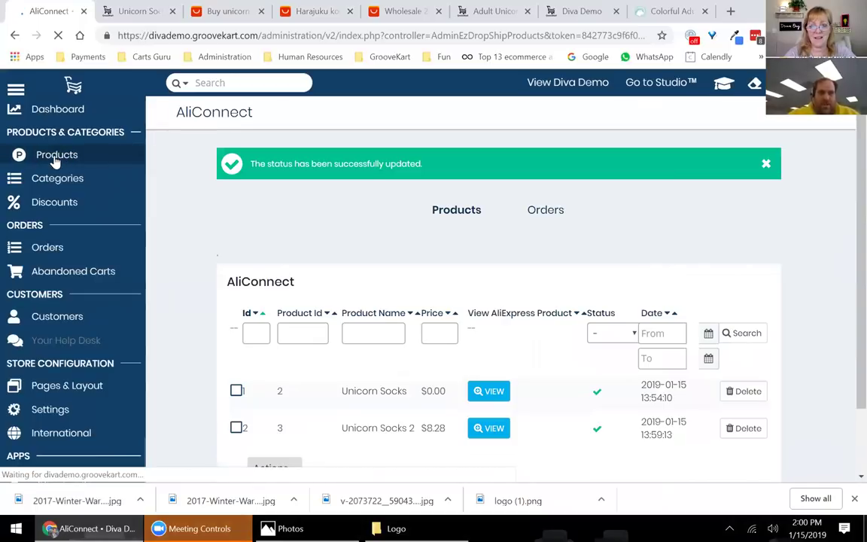
left_click(54, 156)
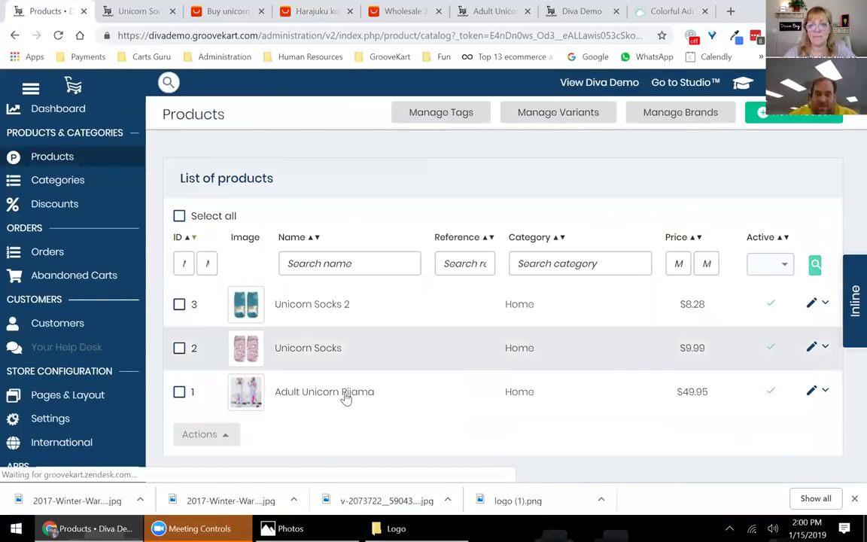
Step: Open Unicorn Socks 2, expand its variant settings and select all variants
left_click(312, 305)
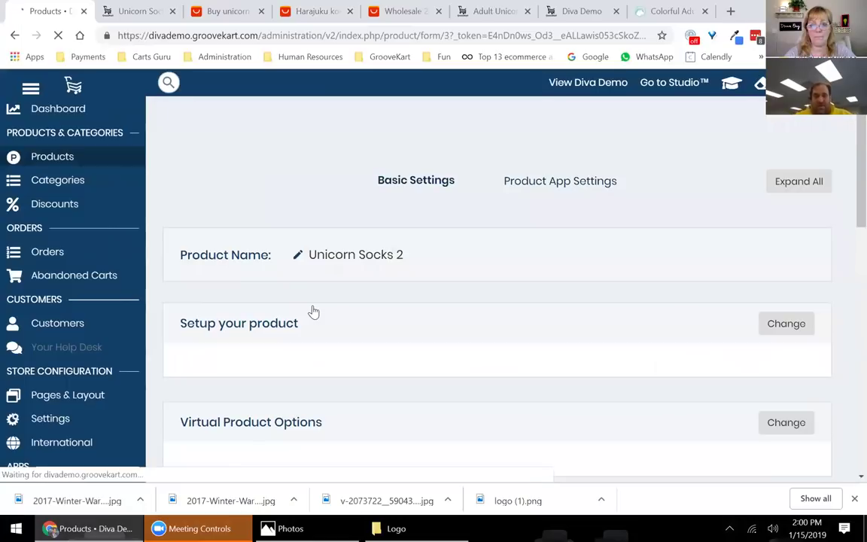
scroll(314, 312, "down", 3)
scroll(314, 312, "up", 2)
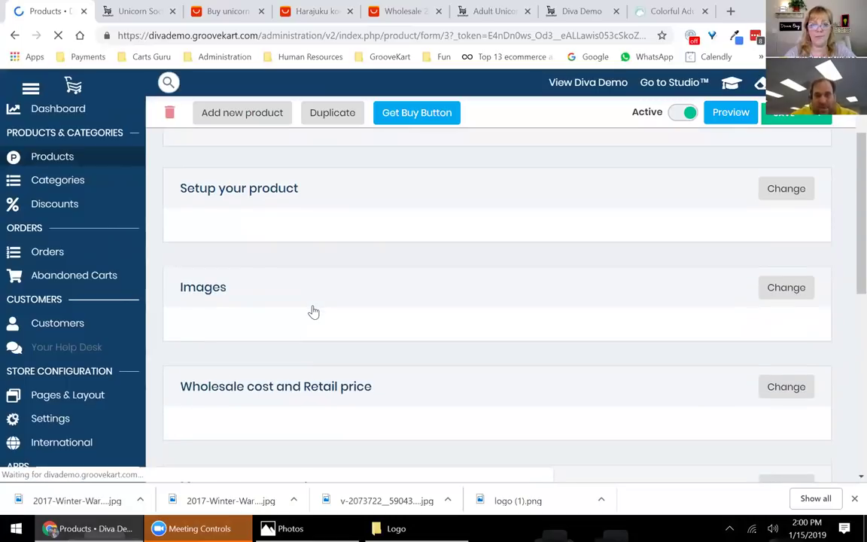
scroll(314, 312, "down", 3)
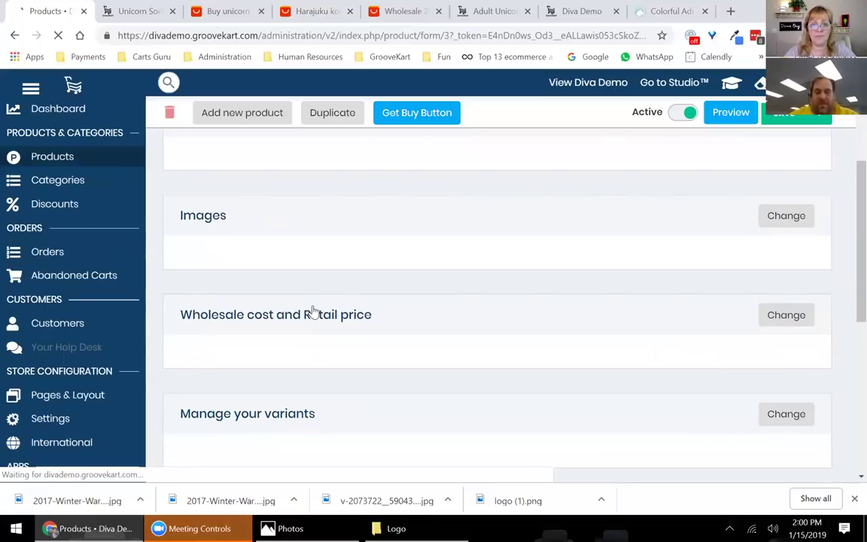
scroll(312, 311, "down", 1)
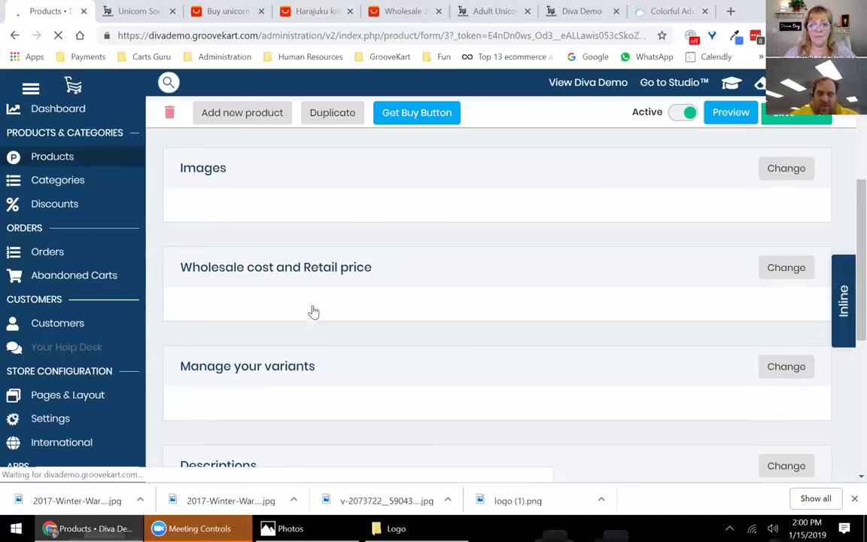
left_click(786, 367)
scroll(450, 310, "down", 5)
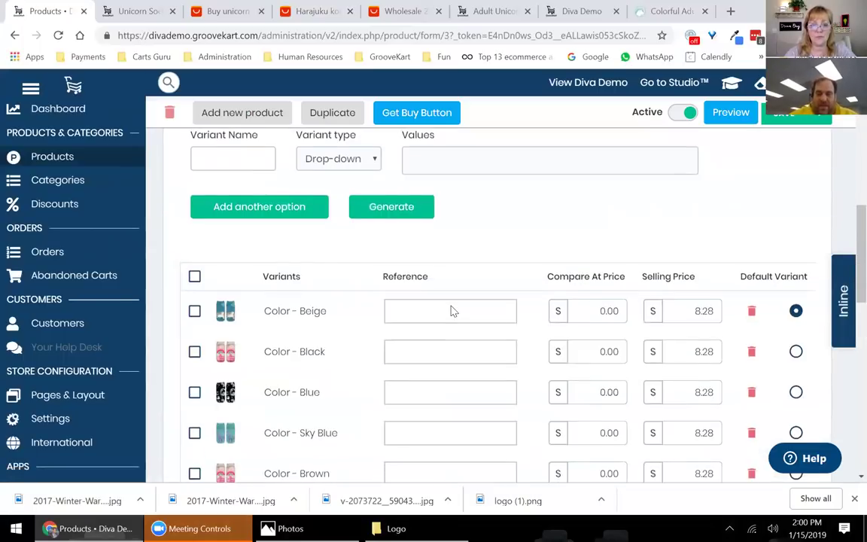
scroll(452, 311, "down", 2)
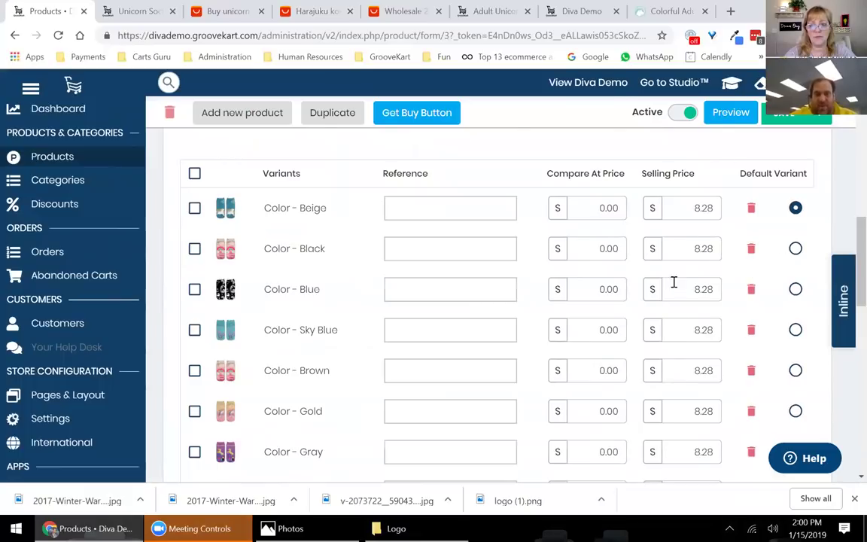
scroll(674, 285, "down", 10)
scroll(654, 331, "up", 4)
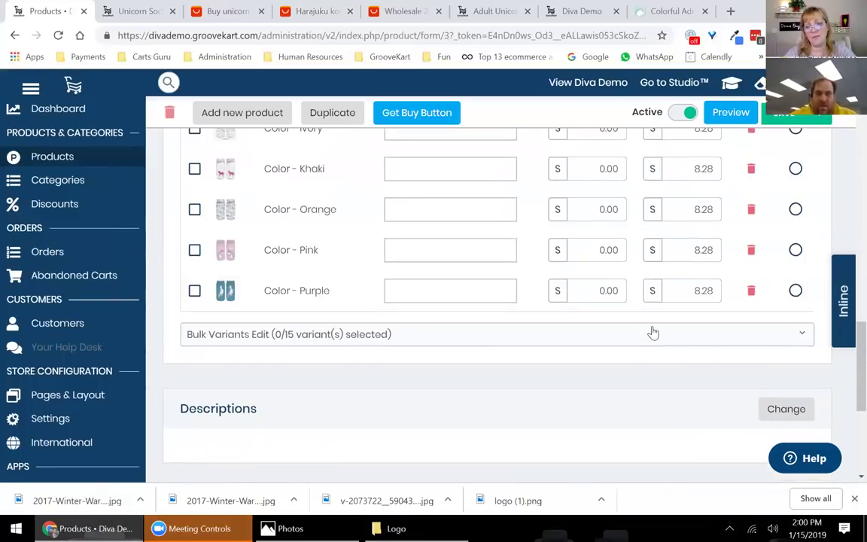
scroll(652, 332, "up", 8)
left_click(195, 337)
Step: Bulk-apply compare-at price 19.98 and selling price 9.94, then save the product
scroll(349, 333, "down", 5)
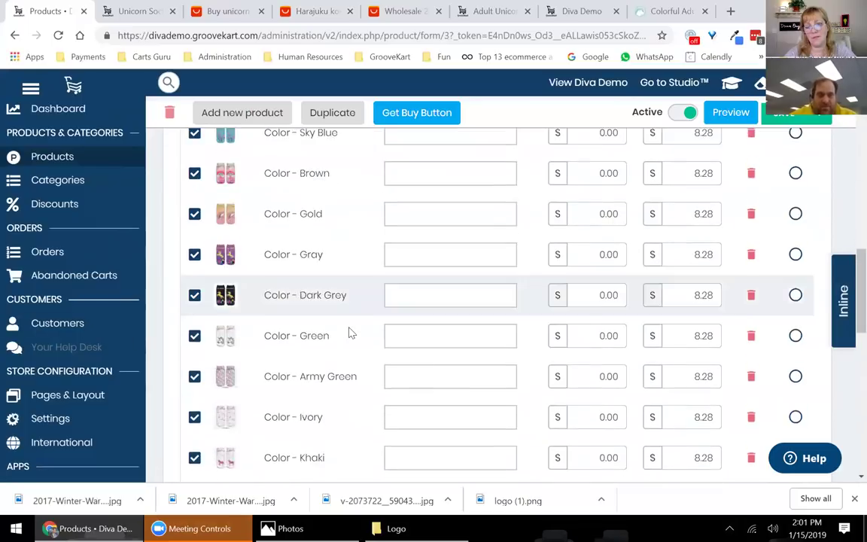
scroll(350, 332, "down", 4)
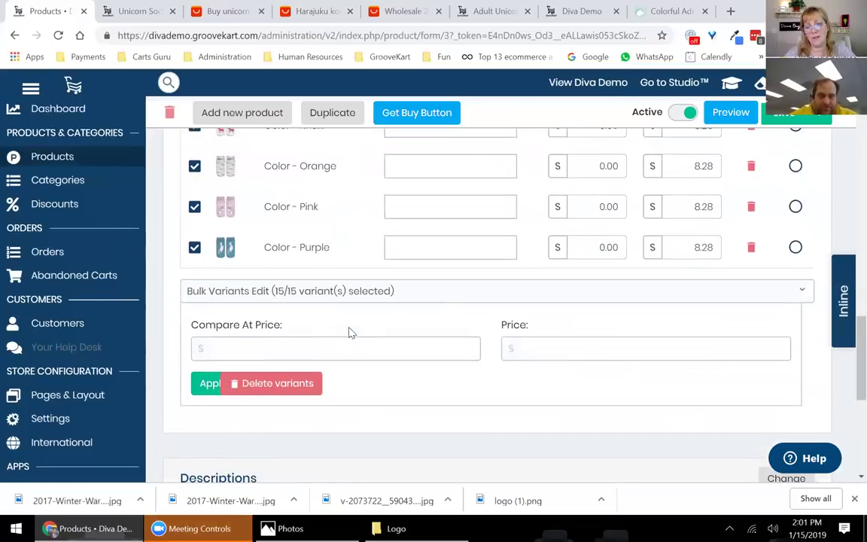
left_click(278, 346)
type("19.9")
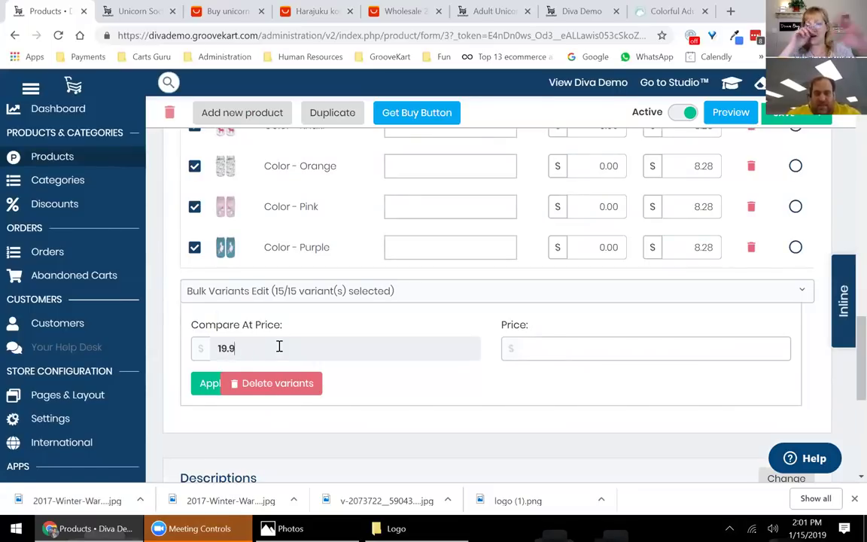
type("8")
key("Tab")
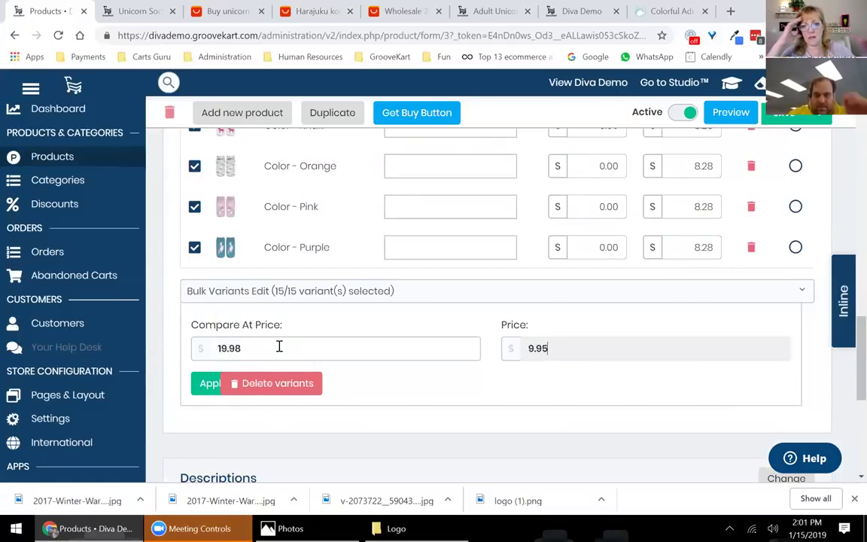
type("9.95")
key("BackSpace")
type("4")
left_click(197, 383)
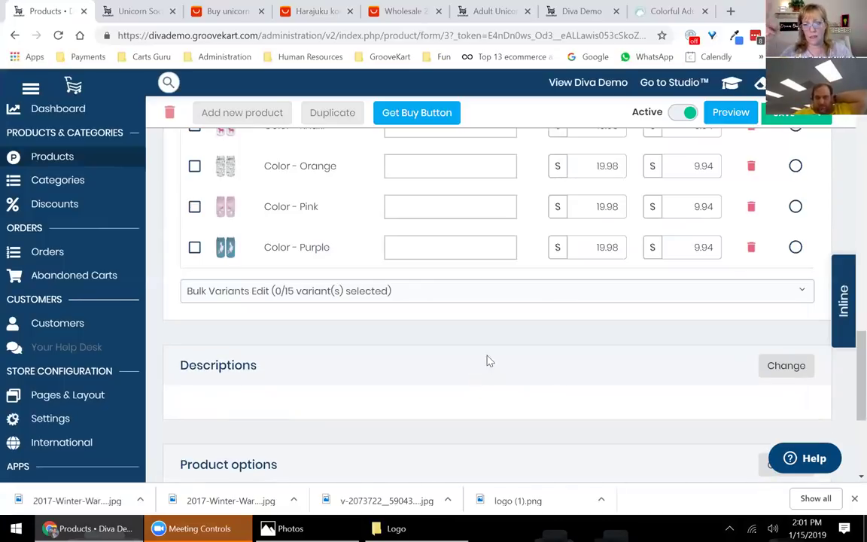
left_click(790, 122)
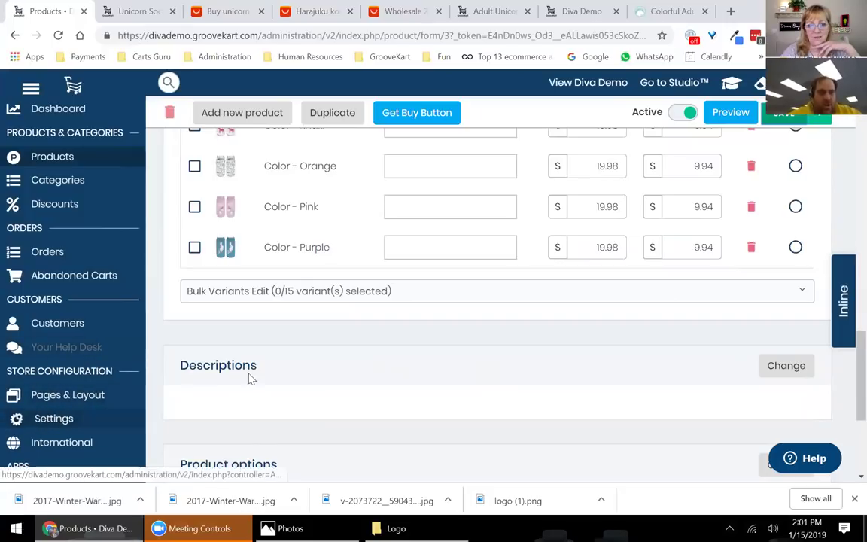
Step: Go to Categories and open App Manager to reach the GrooveKart App Store
scroll(302, 368, "down", 3)
scroll(302, 369, "up", 1)
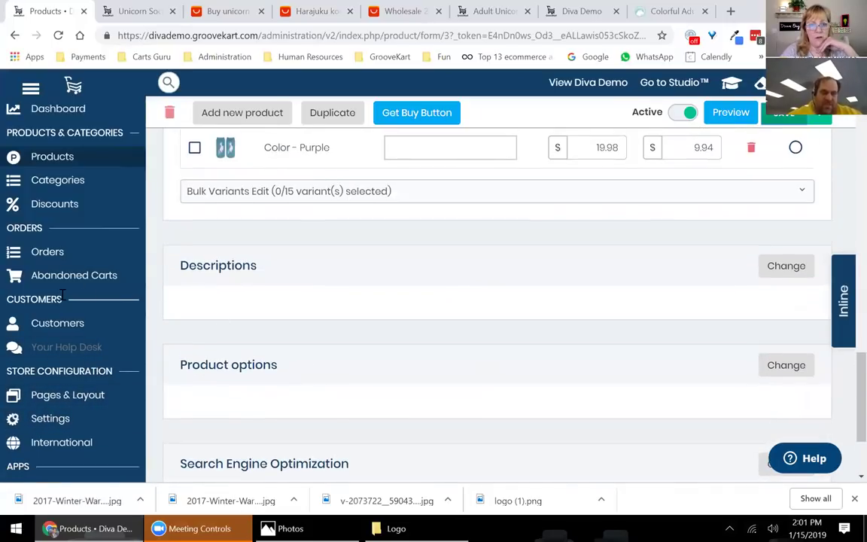
scroll(63, 293, "down", 3)
scroll(62, 294, "up", 2)
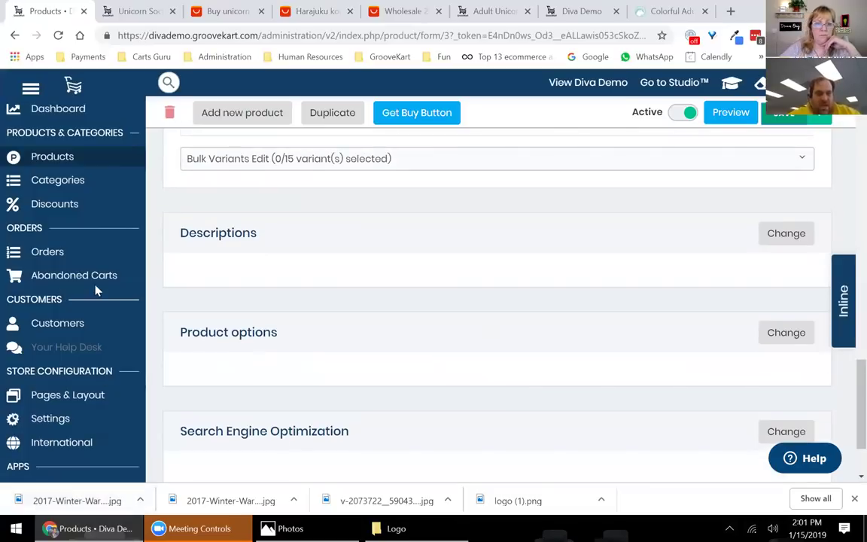
left_click(58, 180)
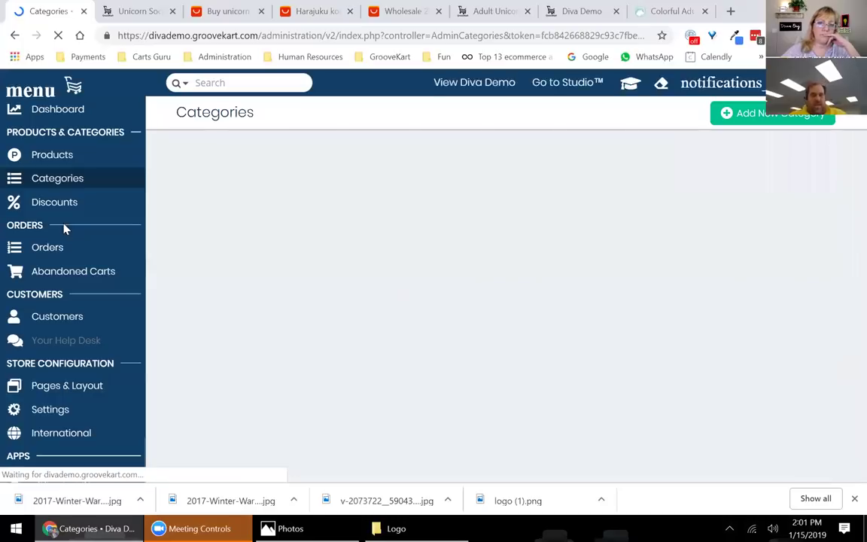
scroll(73, 354, "down", 1)
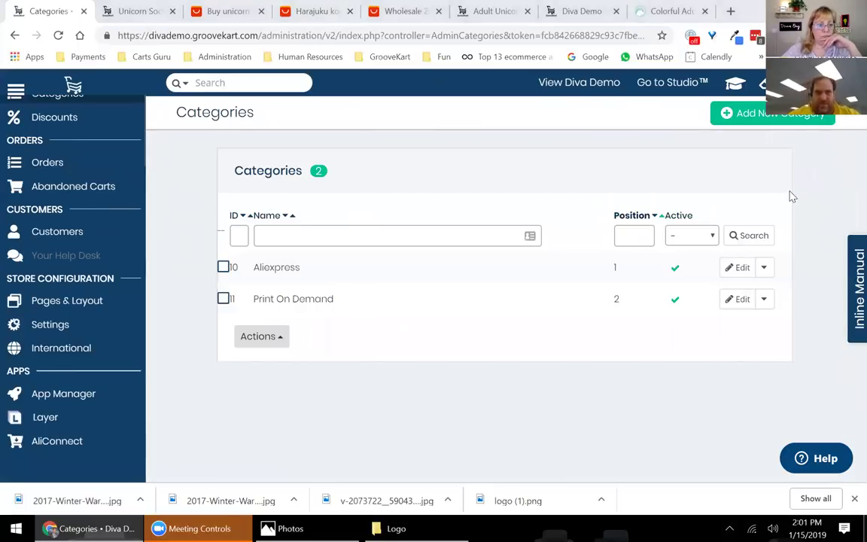
scroll(82, 172, "up", 2)
scroll(83, 169, "down", 2)
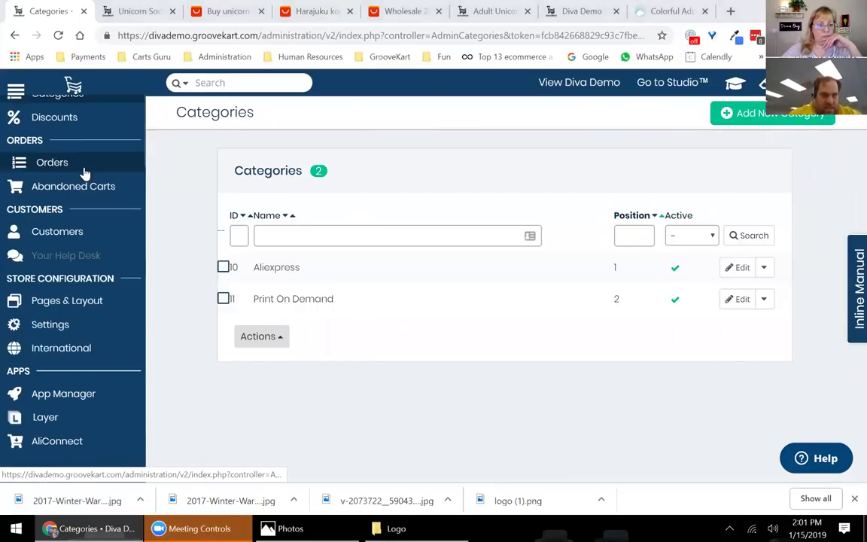
left_click(75, 400)
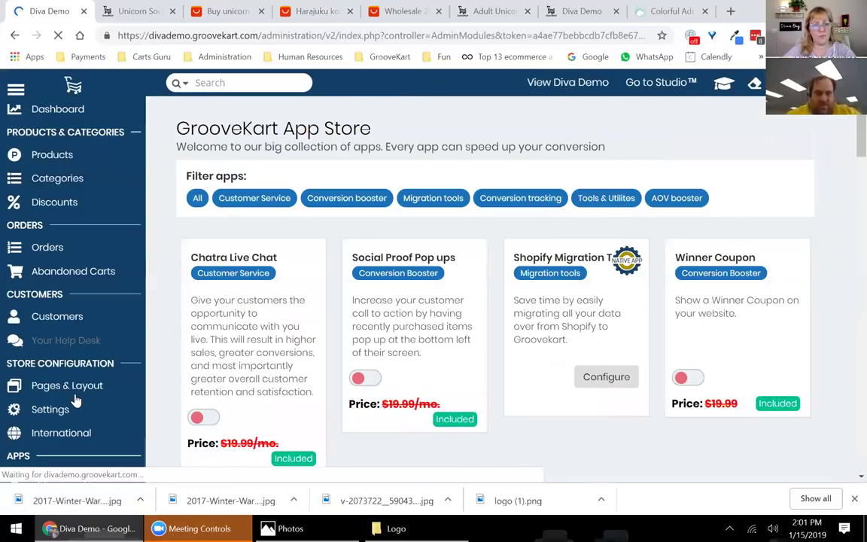
Step: Save the Countdown Timer's until-midnight setting and close its configuration
scroll(557, 308, "down", 3)
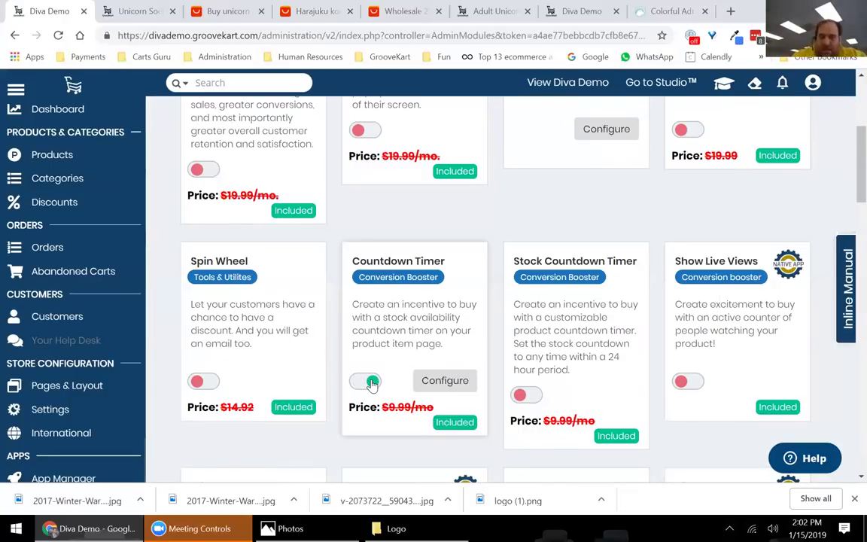
left_click(443, 385)
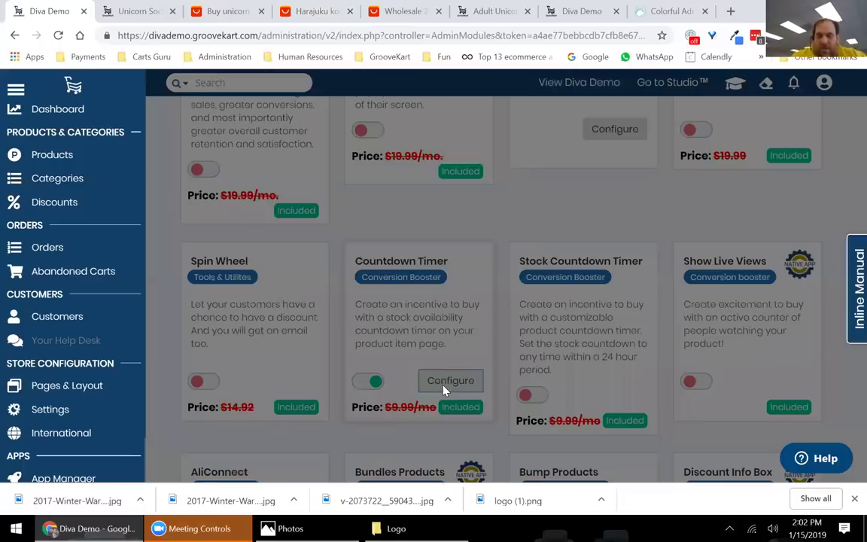
left_click(539, 284)
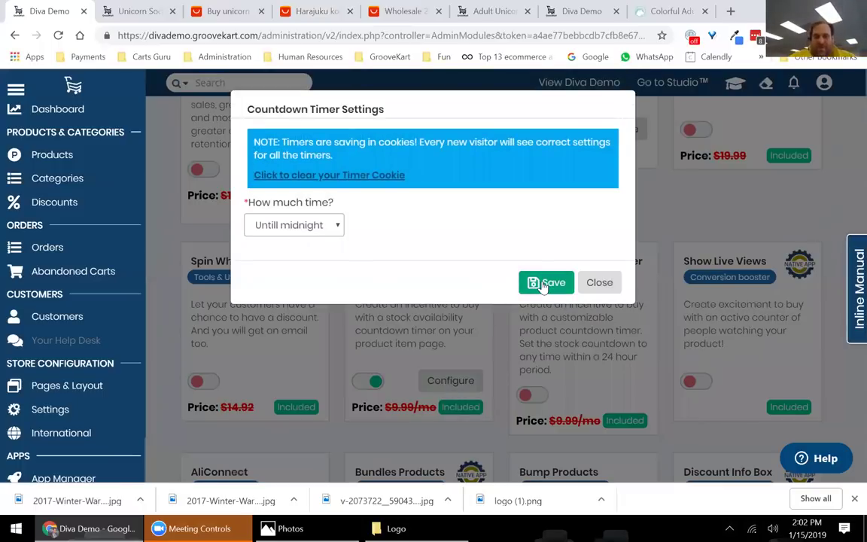
left_click(600, 284)
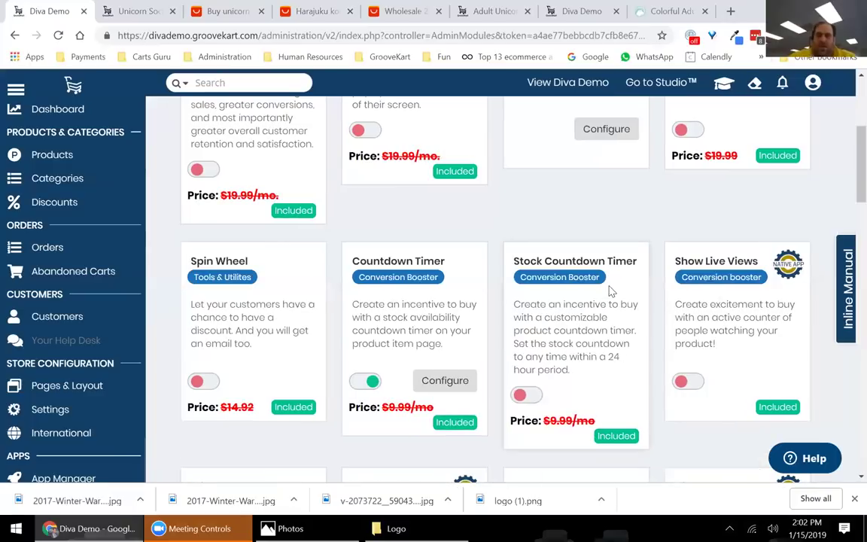
Step: Switch on the Stock Countdown Timer, Show Live Views and Bundles Products apps
left_click(531, 394)
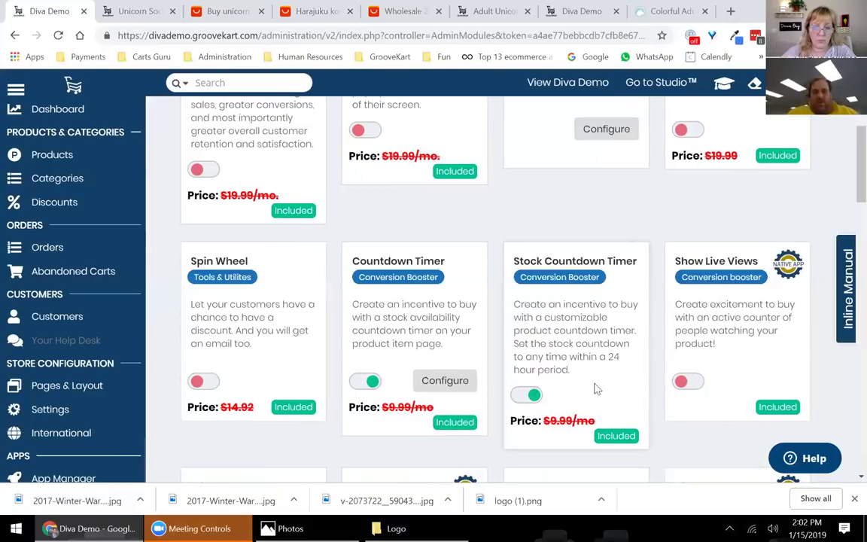
scroll(551, 345, "down", 1)
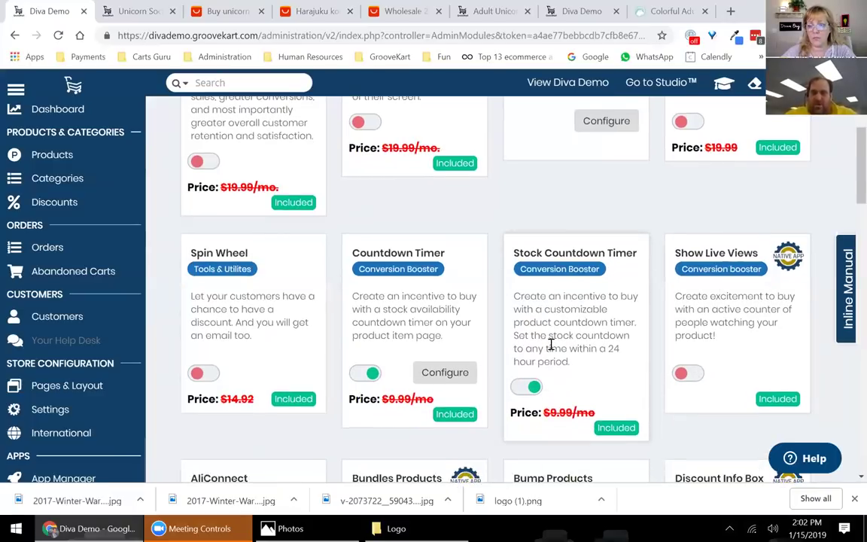
left_click(699, 319)
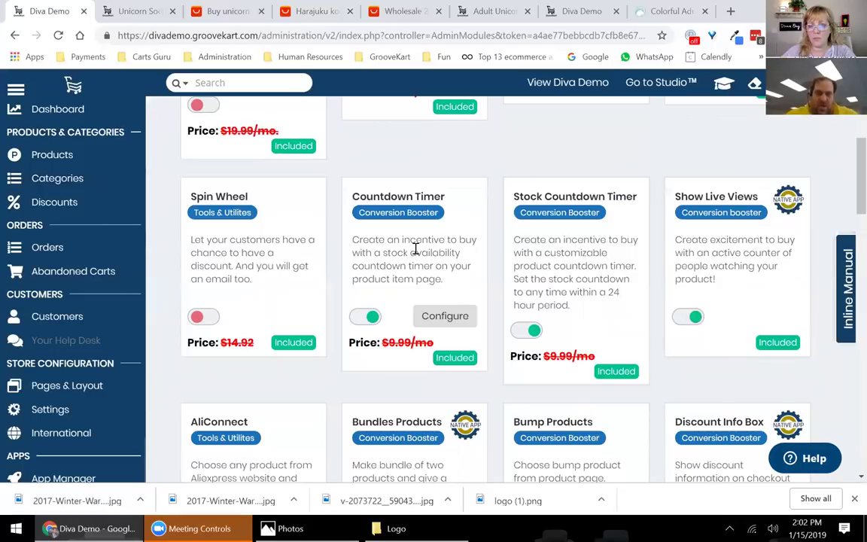
scroll(414, 248, "down", 3)
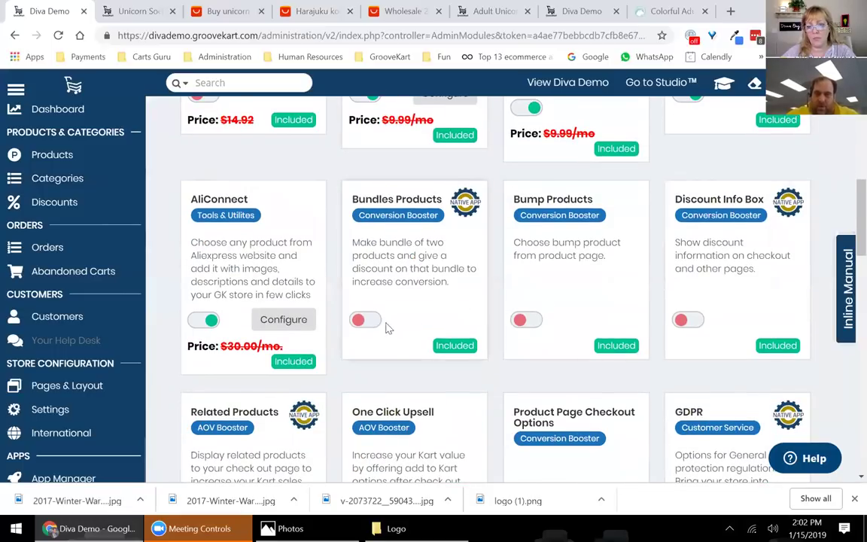
left_click(372, 322)
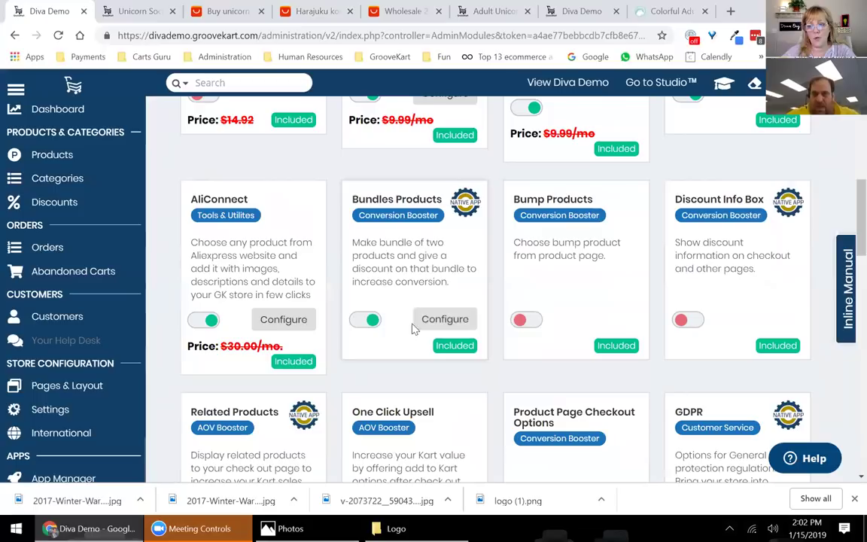
Step: In Bundles Products settings, enable the scratch block and the better-deal button
left_click(449, 321)
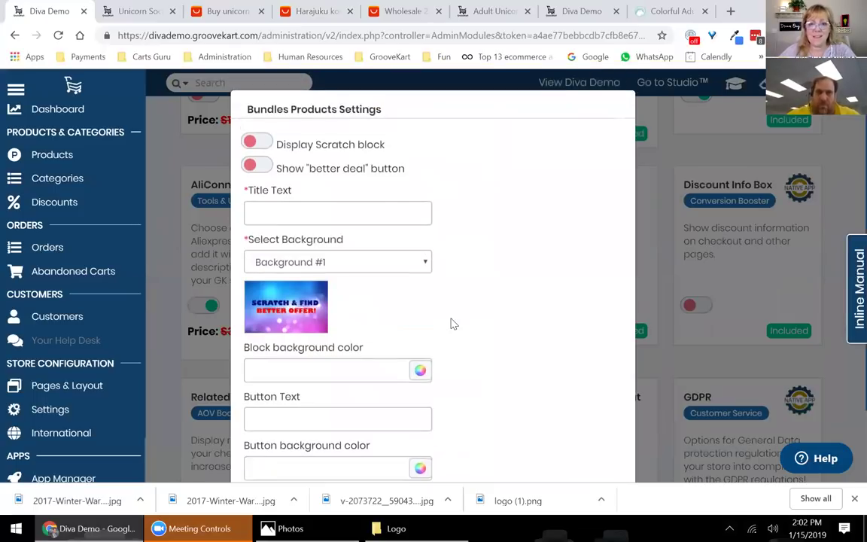
left_click(346, 213)
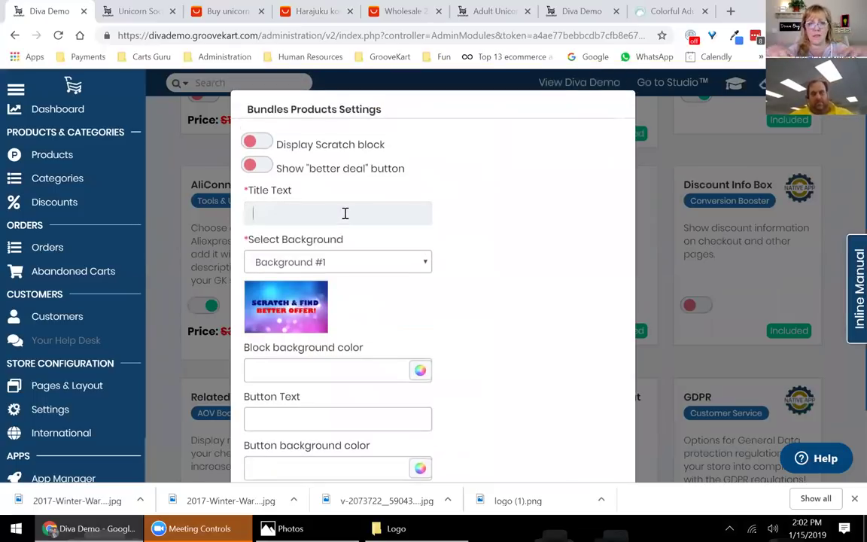
type("Frequentl")
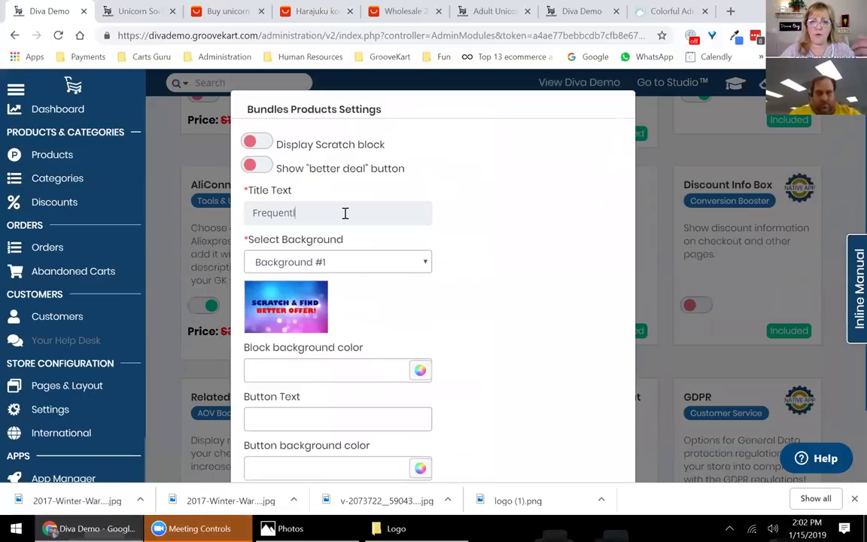
type("y bought together")
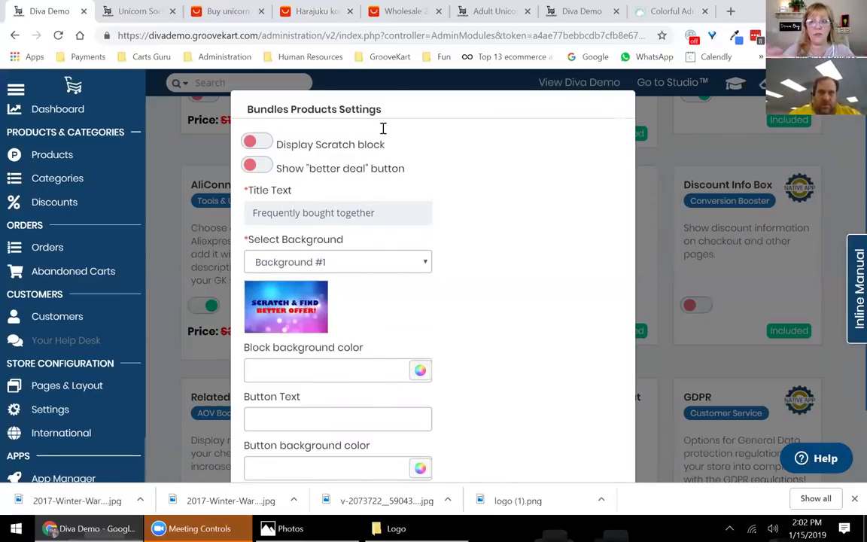
left_click(262, 145)
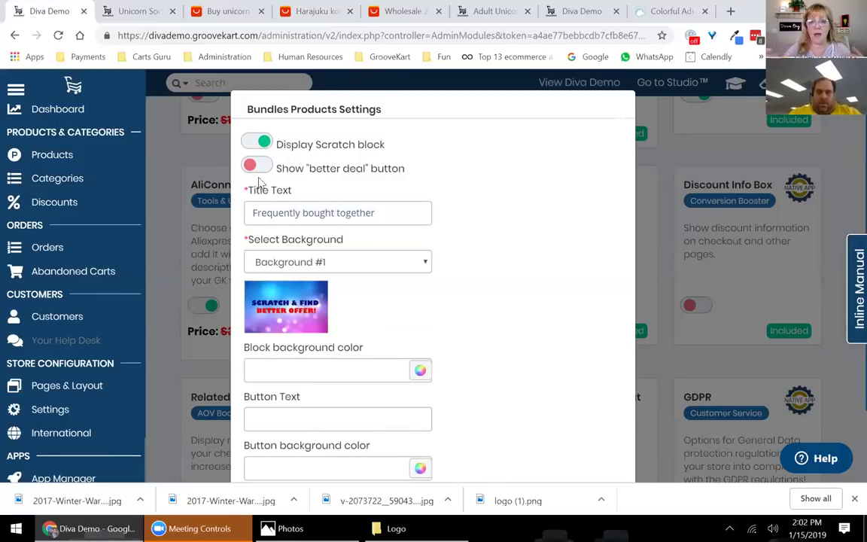
left_click(253, 165)
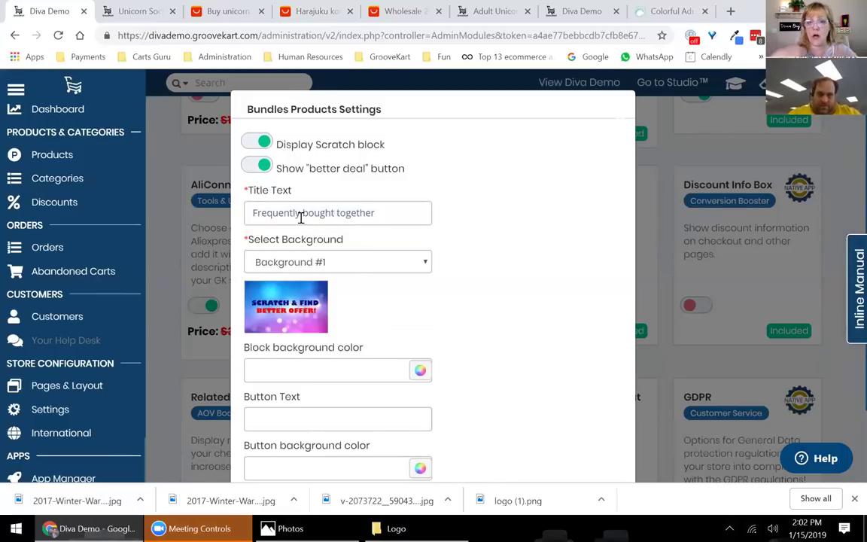
Step: Set the title text to 'You will love' and the button text to 'Get a better deal'
left_click(391, 216)
key("ctrl+a")
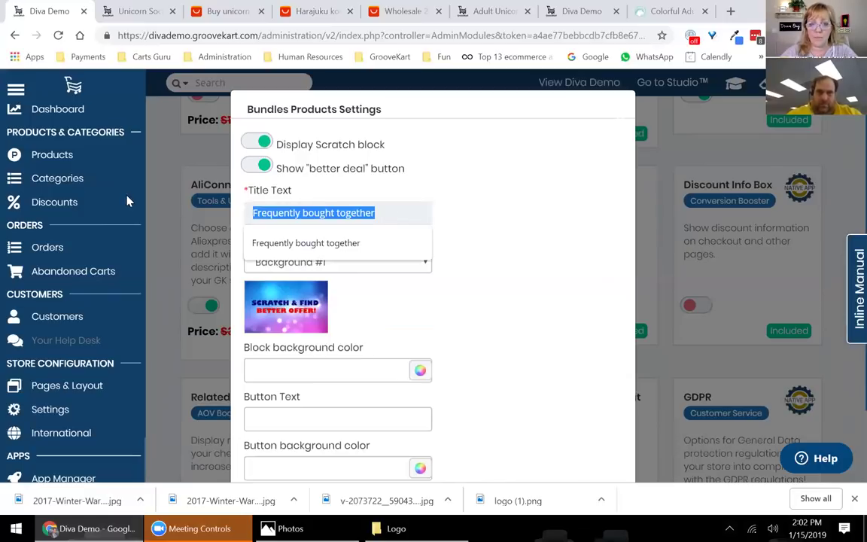
left_click(493, 292)
scroll(494, 292, "down", 2)
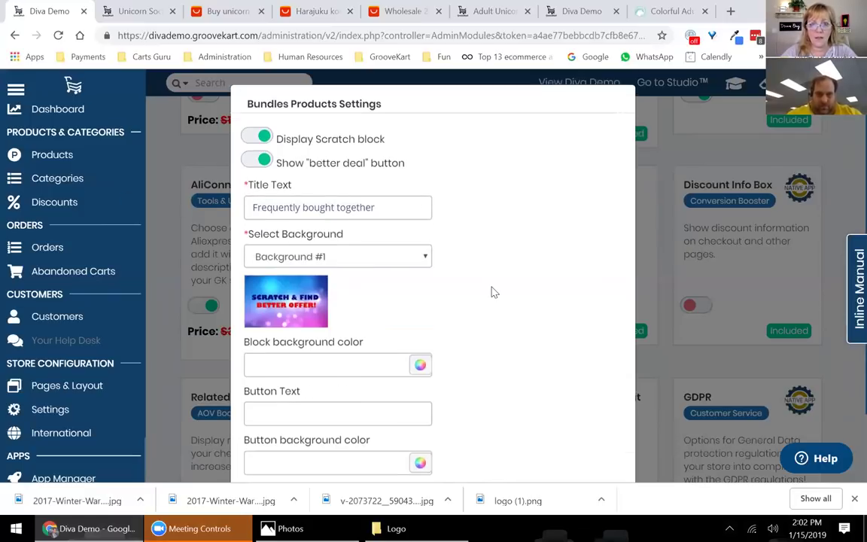
scroll(493, 292, "up", 2)
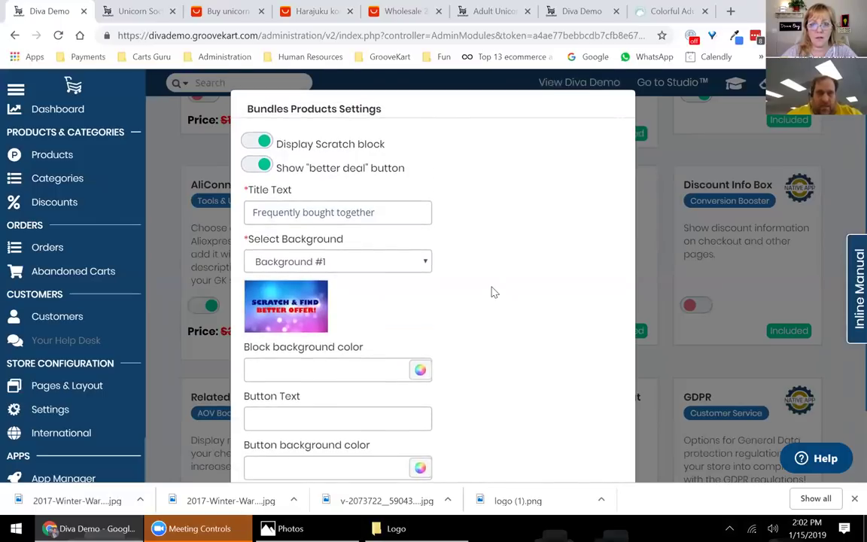
left_click(388, 214)
key("ctrl+a")
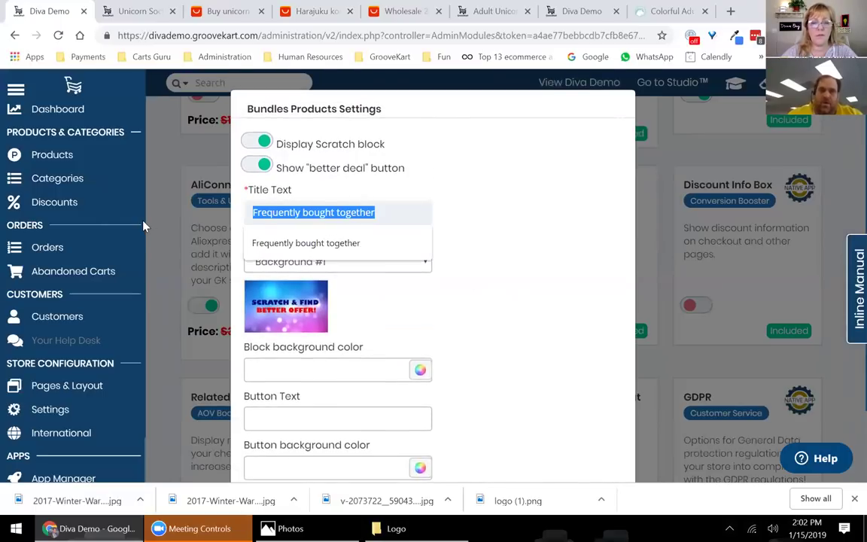
type("Get a b")
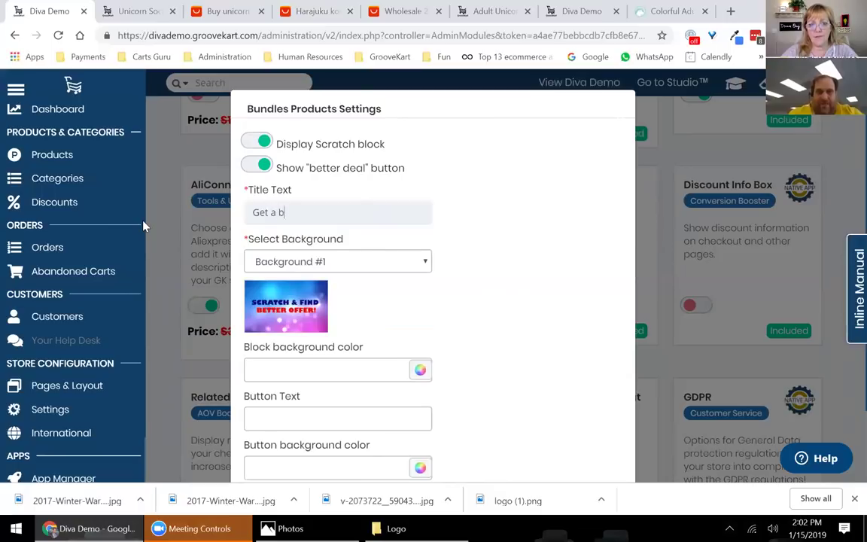
type("etter deal")
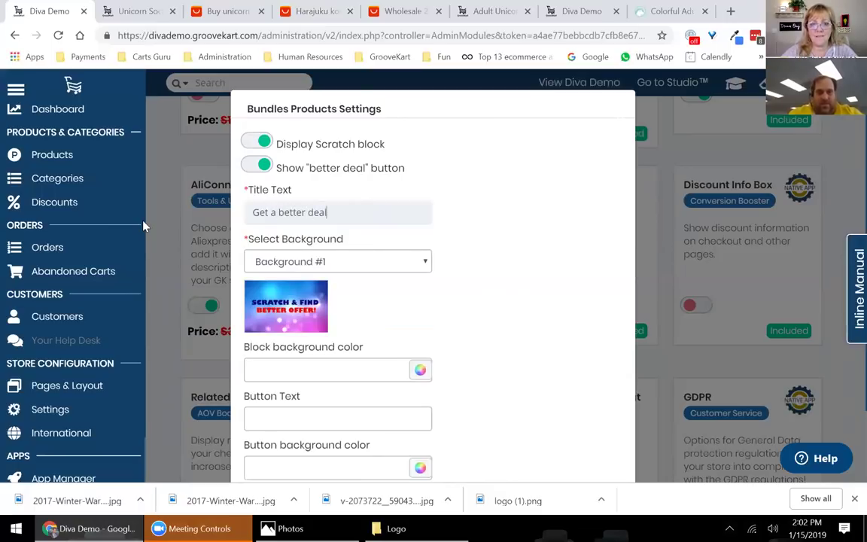
scroll(321, 380, "down", 1)
left_click(321, 380)
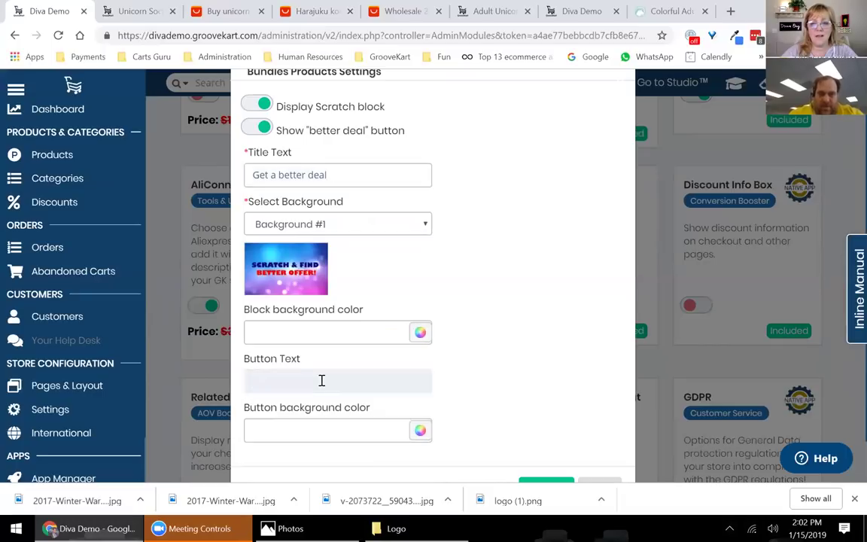
type("Claim PO")
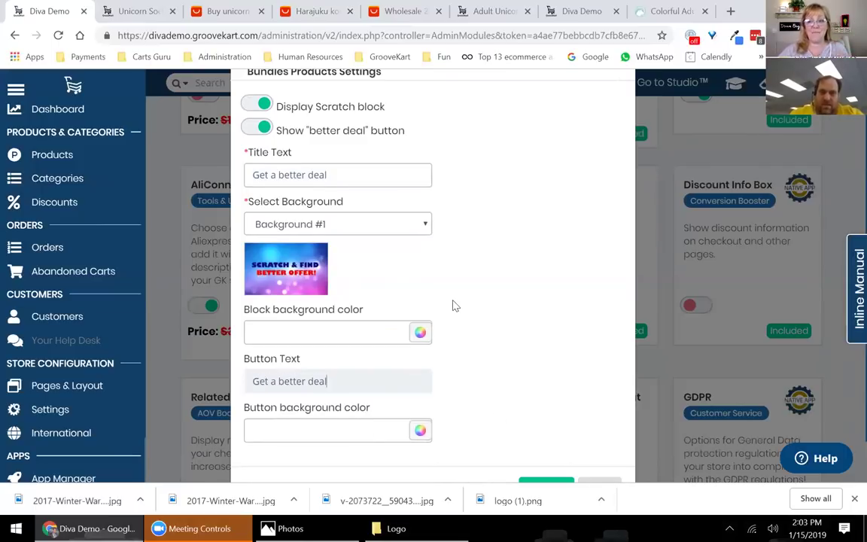
scroll(454, 305, "up", 1)
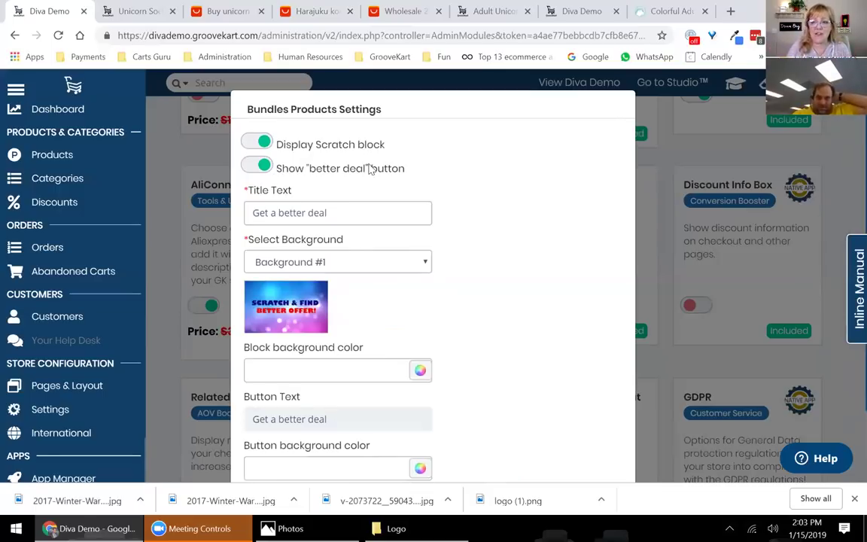
triple_click(309, 212)
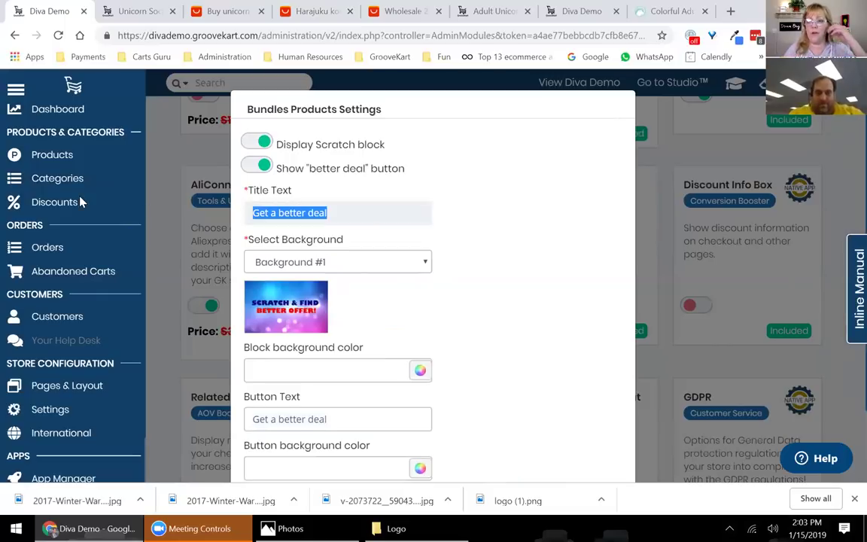
type("You will love")
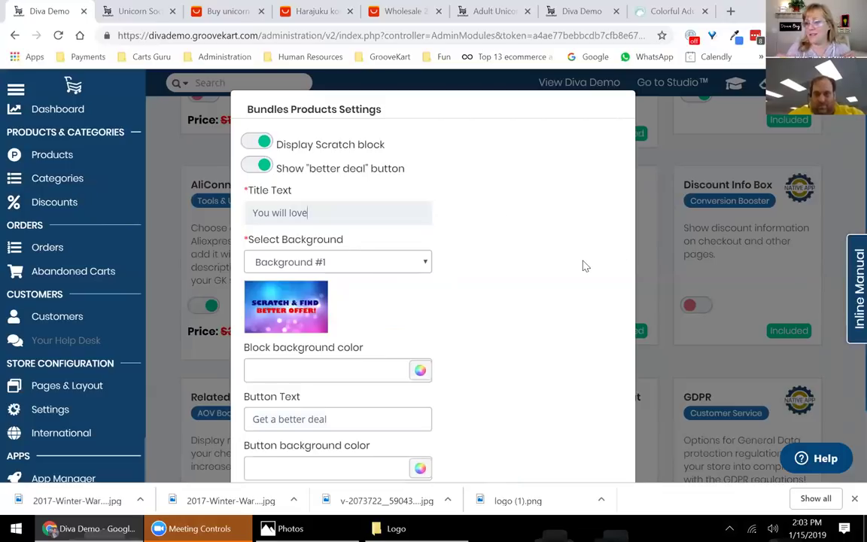
Step: Save the bundle configuration, acknowledge the update message, and close the settings
scroll(585, 265, "down", 2)
left_click(552, 439)
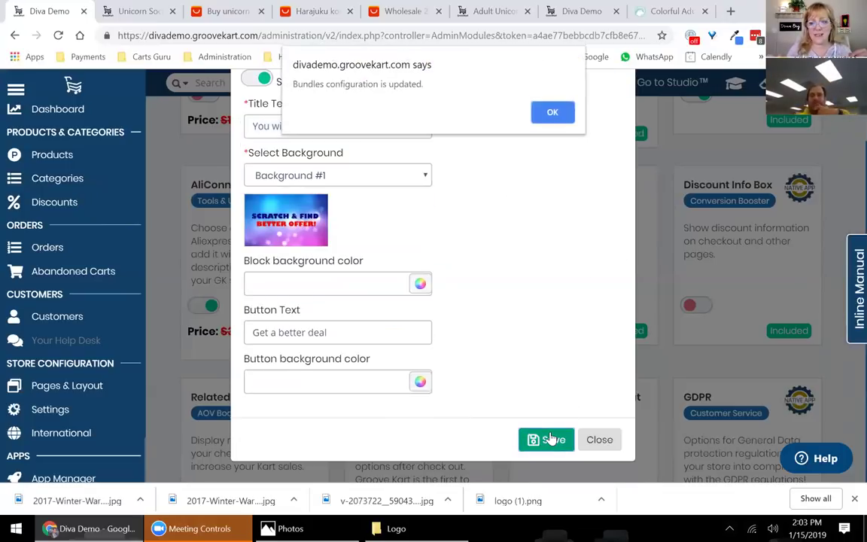
left_click(554, 113)
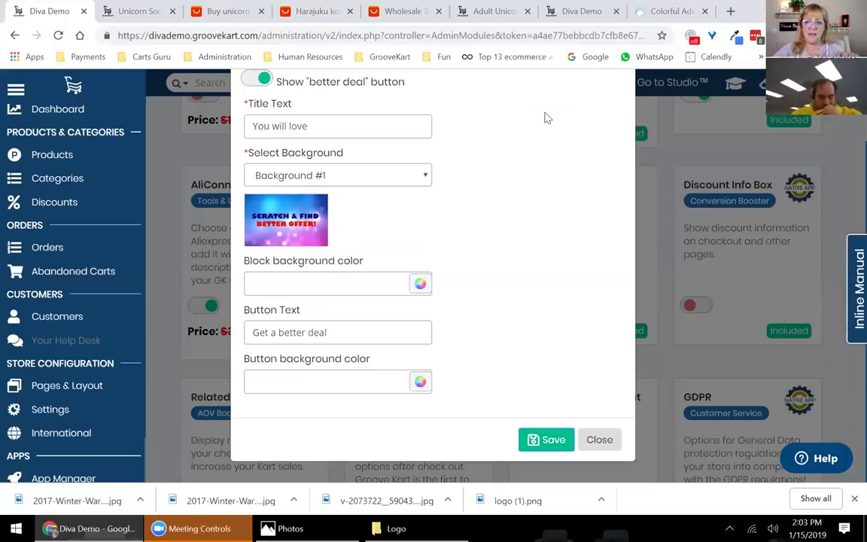
left_click(600, 440)
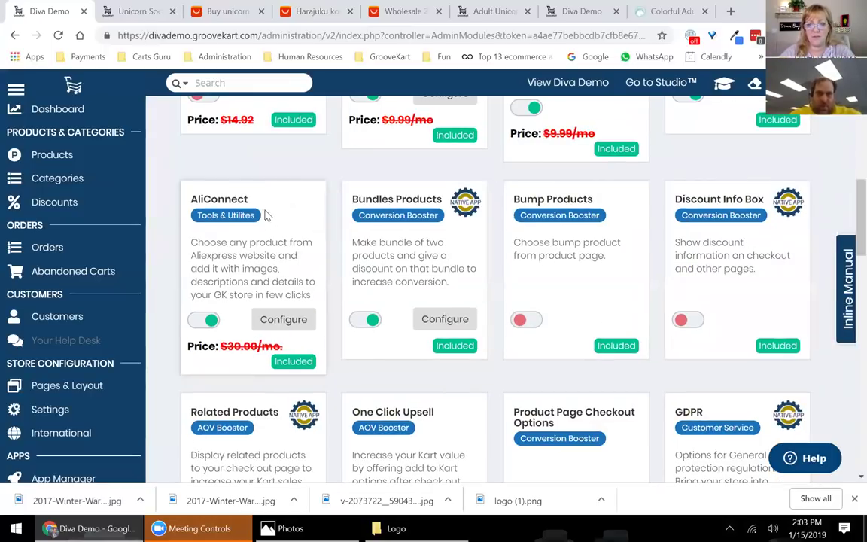
Step: Return to the Spin Wheel card in the App Store grid and switch the app on
scroll(271, 216, "down", 8)
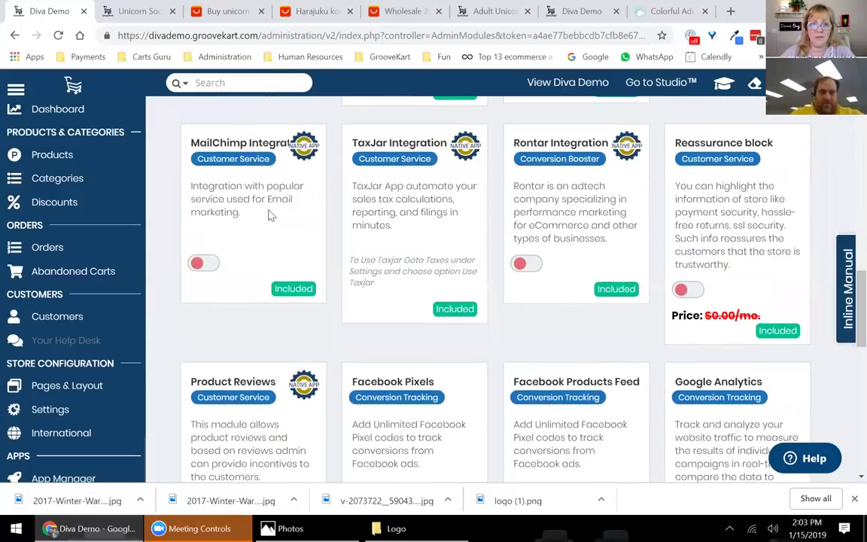
scroll(271, 216, "down", 2)
scroll(269, 209, "down", 4)
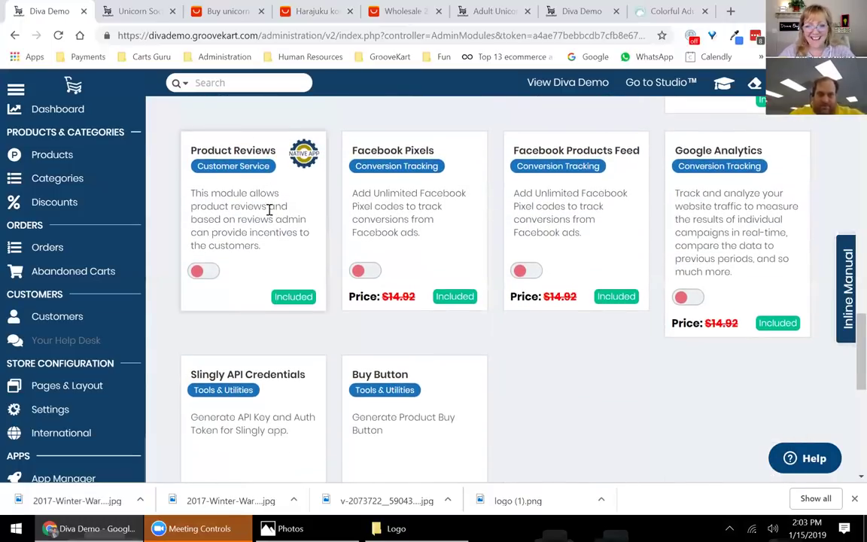
scroll(269, 209, "up", 9)
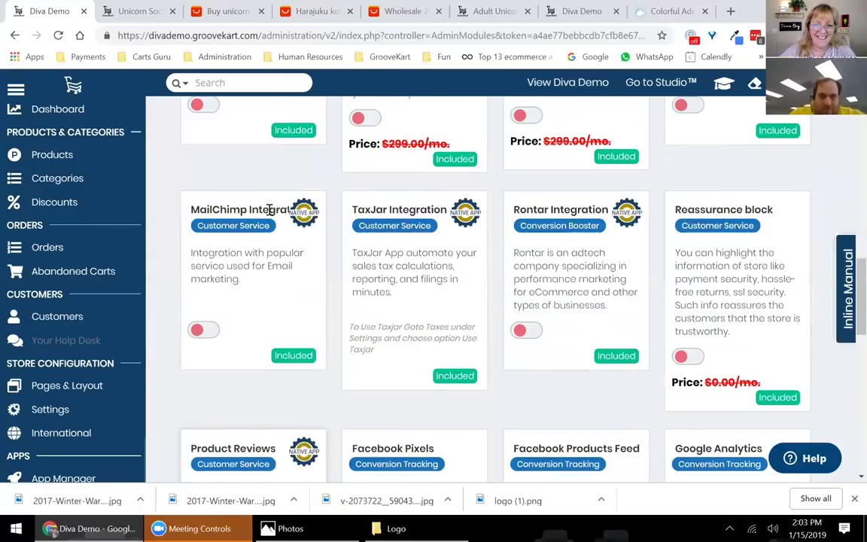
scroll(270, 209, "up", 6)
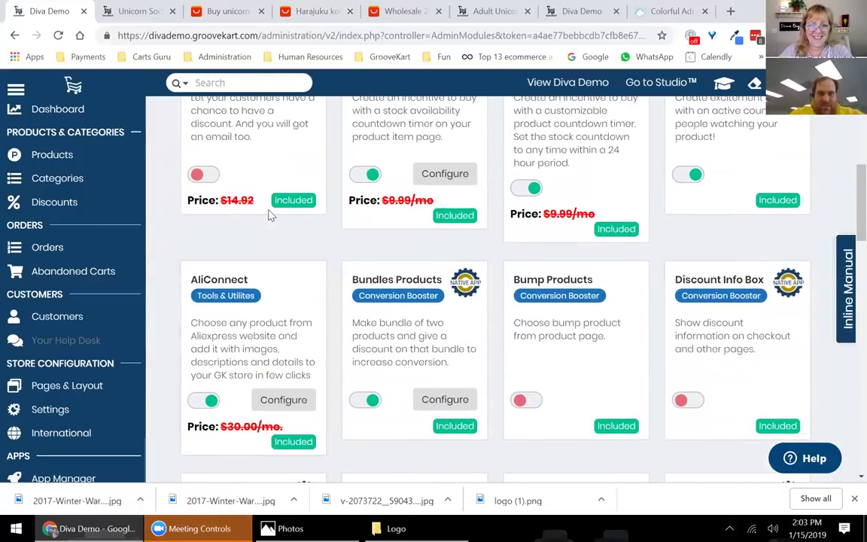
left_click(198, 299)
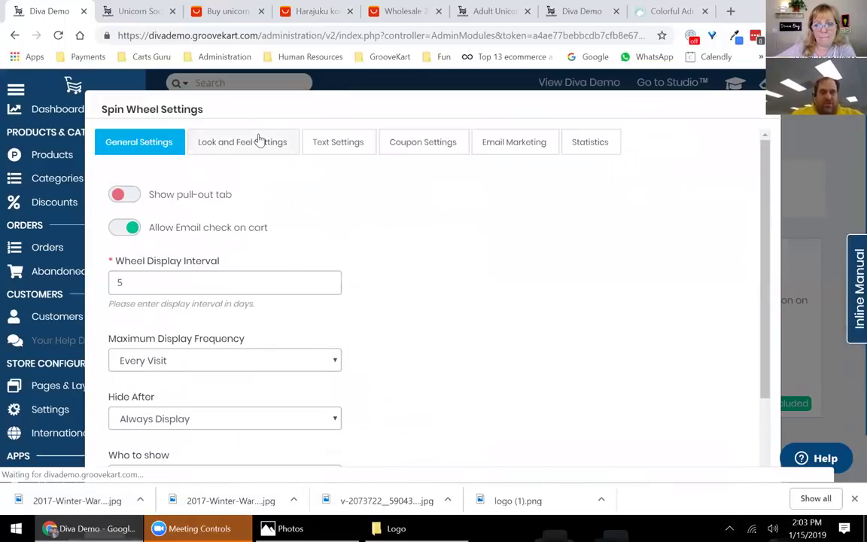
Step: In Look and Feel Settings, set the wheel theme to Pink and keep Wheel Design 2
left_click(258, 141)
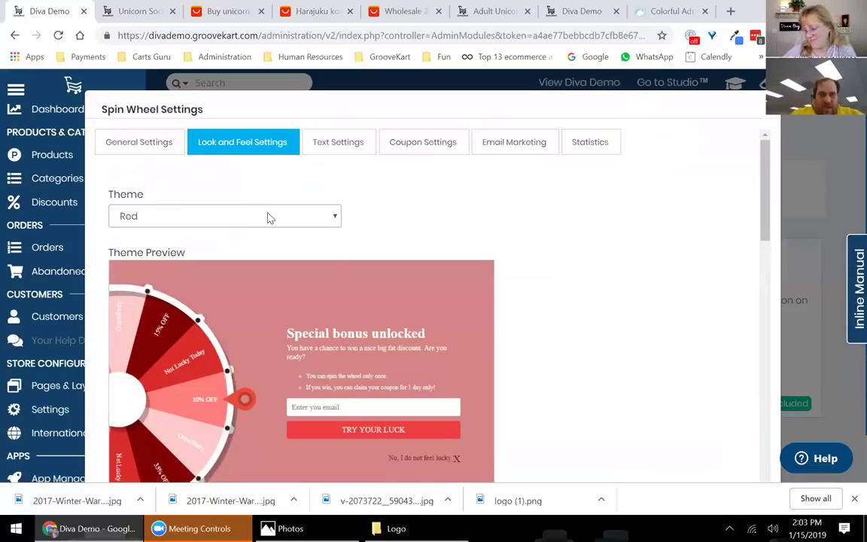
left_click(321, 220)
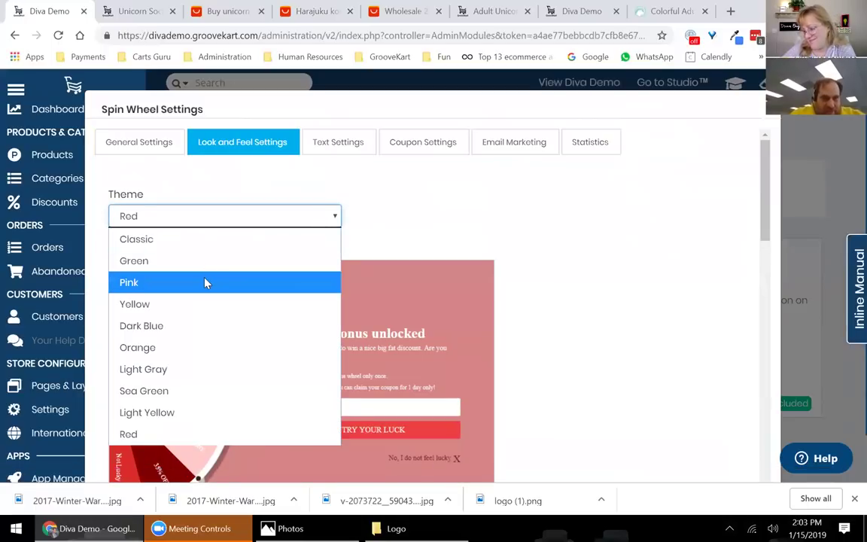
key("Escape")
scroll(631, 298, "down", 4)
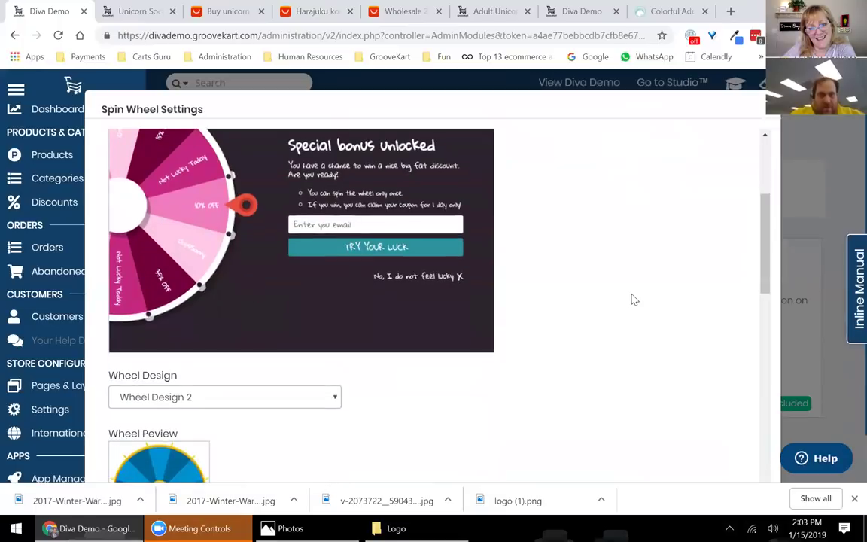
scroll(631, 298, "down", 1)
left_click(335, 281)
key("Escape")
Step: Review the remaining look-and-feel fields, then bring up the Coupon Settings prize list
scroll(589, 281, "down", 4)
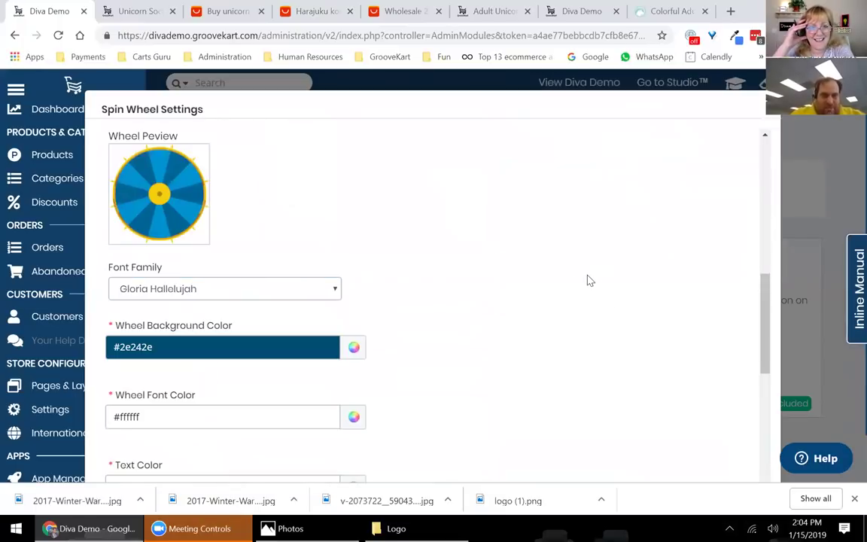
scroll(590, 281, "down", 4)
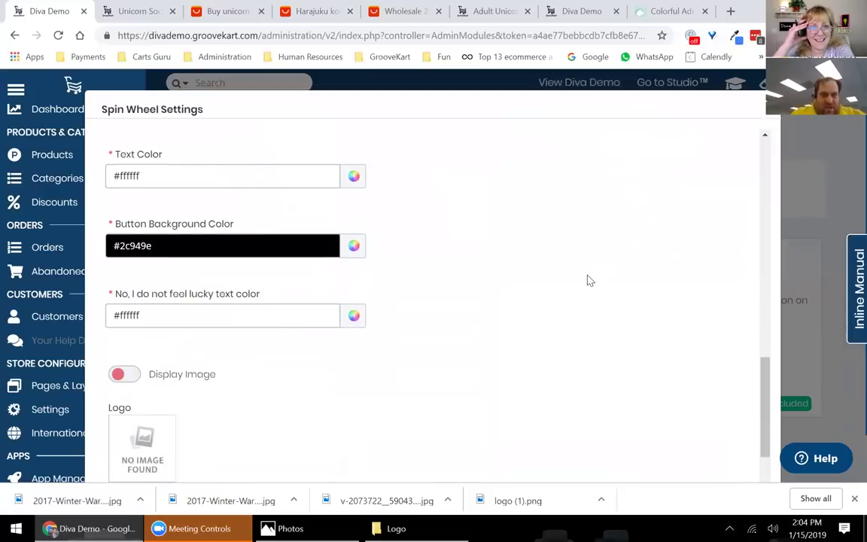
scroll(590, 280, "up", 4)
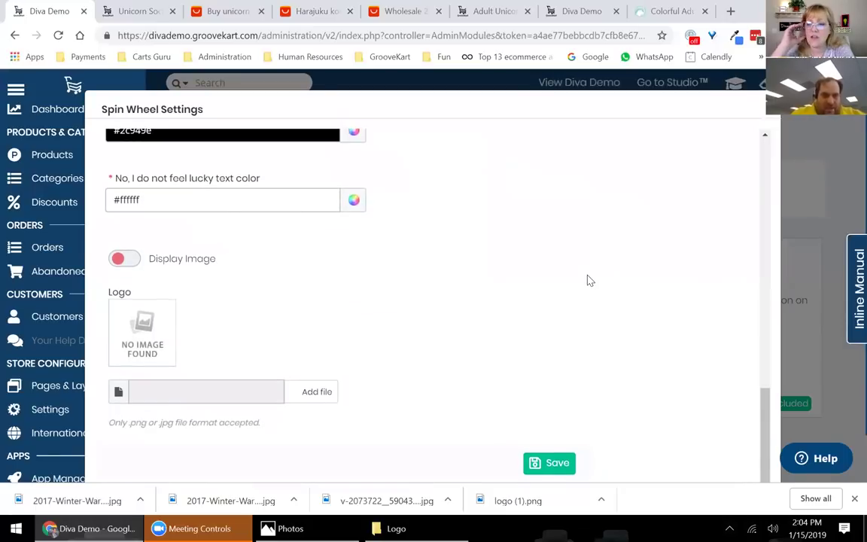
scroll(589, 281, "up", 6)
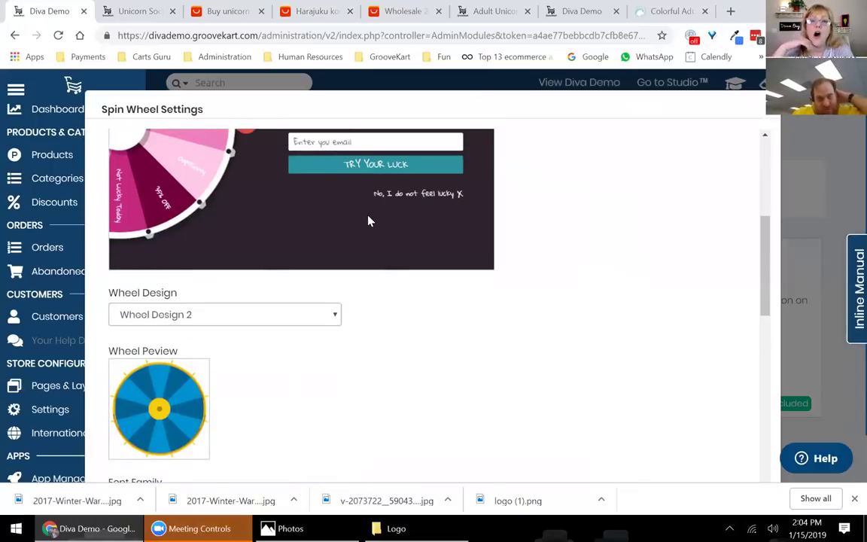
scroll(368, 219, "up", 4)
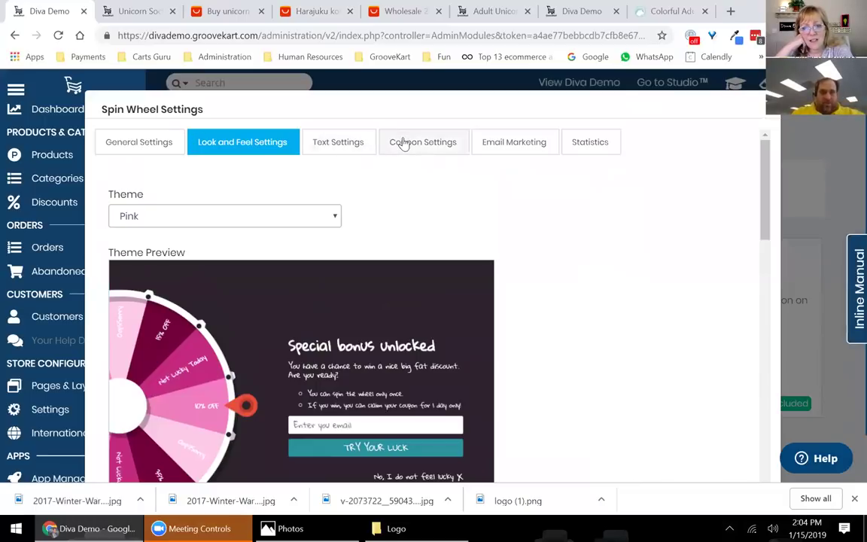
left_click(404, 144)
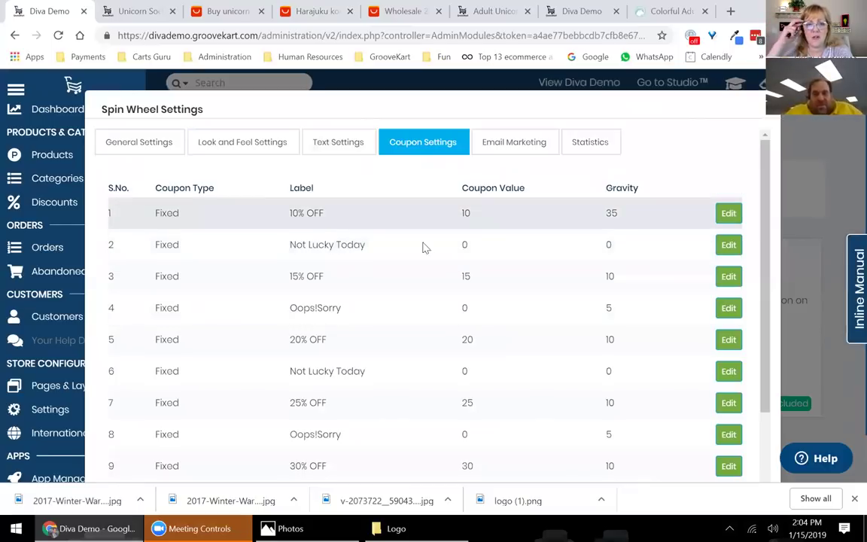
left_click(221, 150)
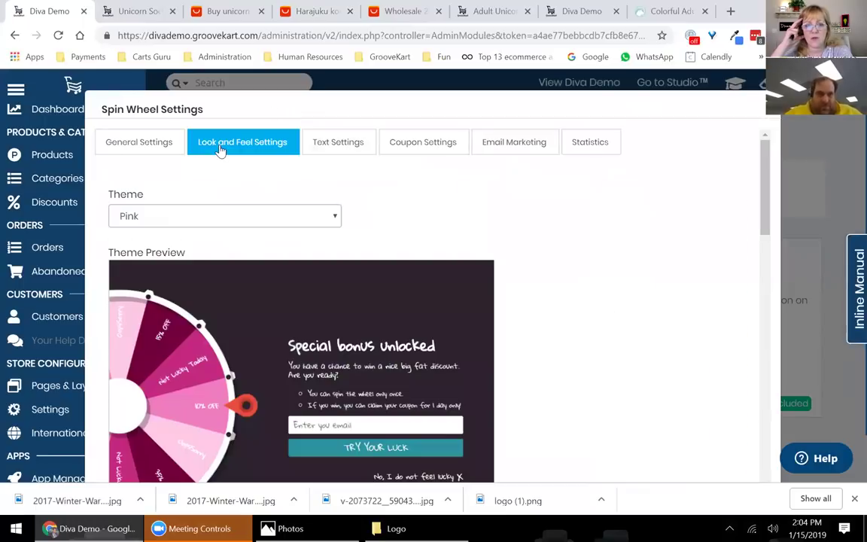
left_click(337, 151)
left_click(403, 142)
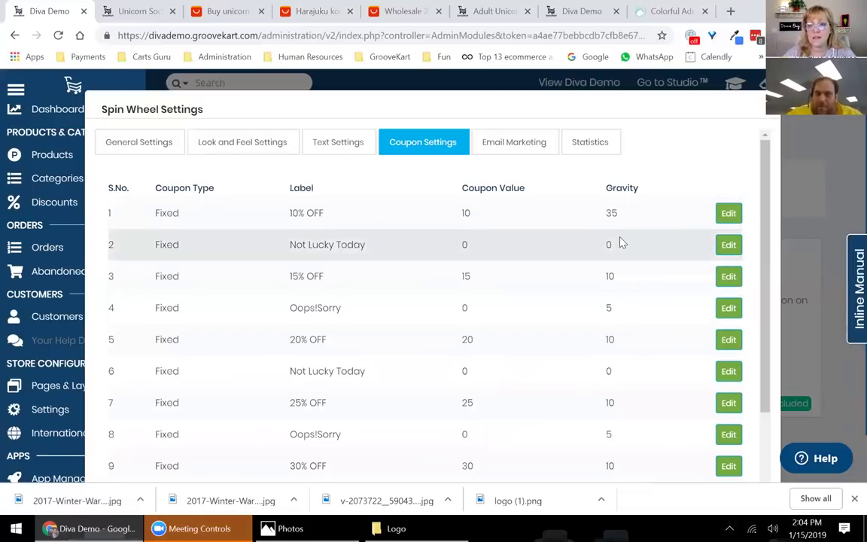
scroll(619, 242, "down", 2)
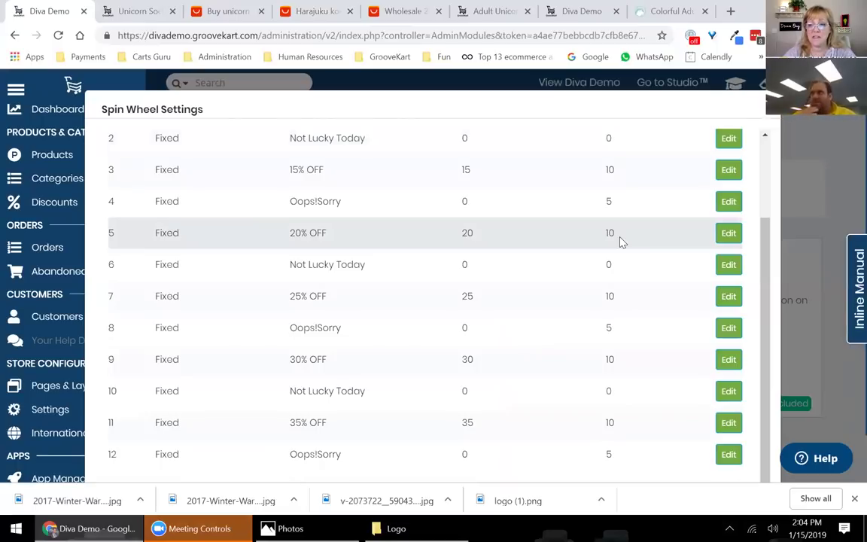
scroll(621, 242, "up", 2)
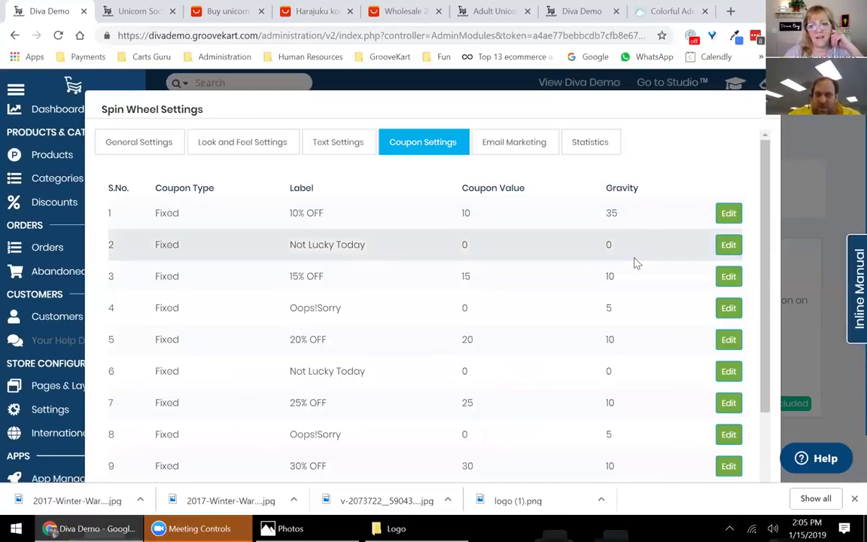
scroll(549, 298, "down", 2)
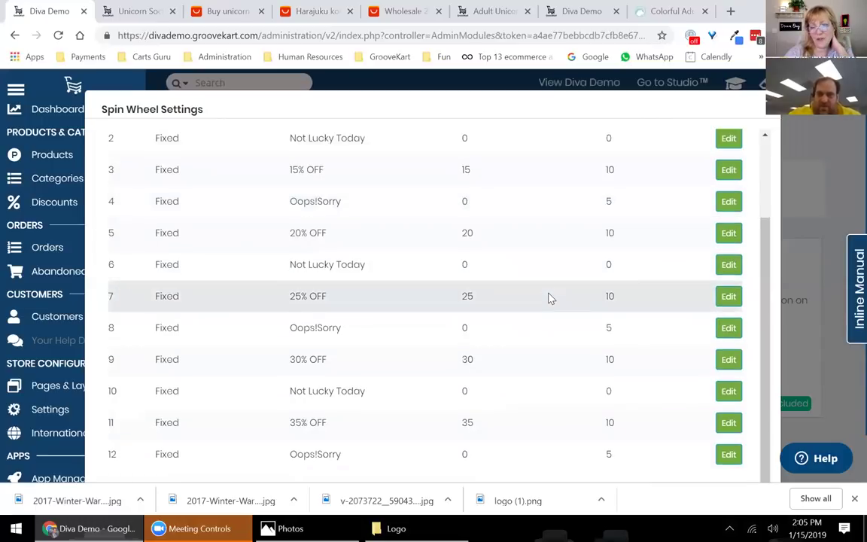
scroll(549, 298, "up", 3)
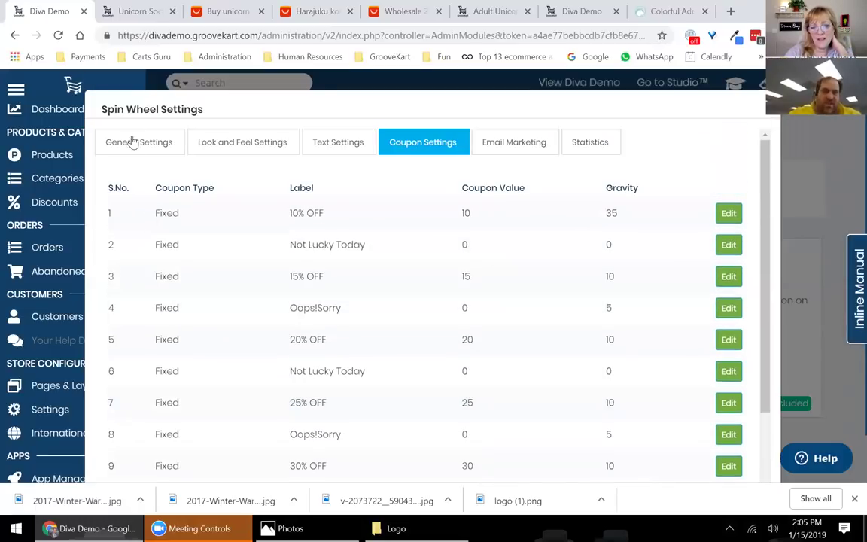
Step: In General Settings, keep Every Visit as display frequency and All Visitors as audience
left_click(237, 143)
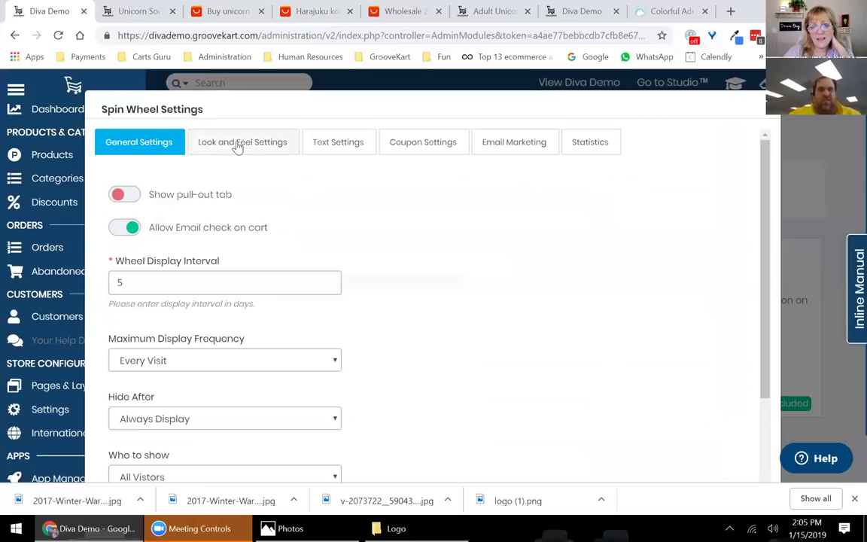
scroll(450, 211, "down", 2)
scroll(450, 211, "down", 1)
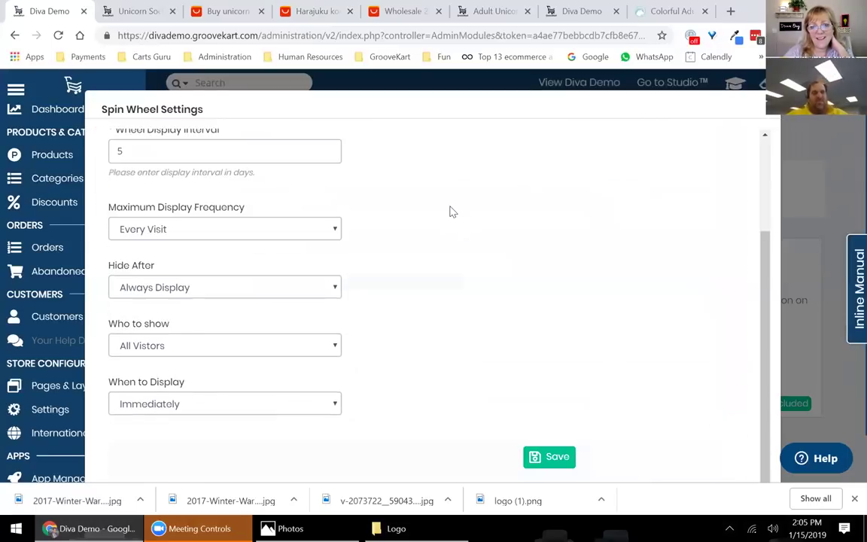
left_click(305, 230)
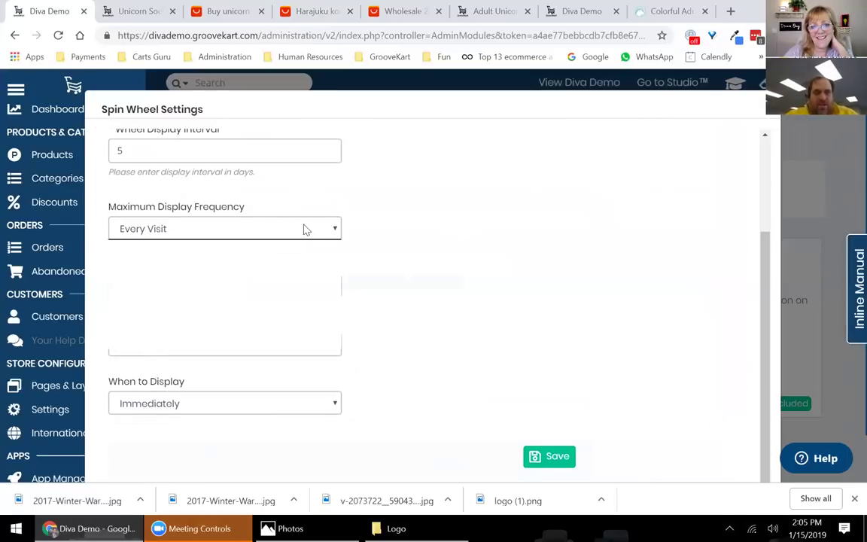
left_click(465, 295)
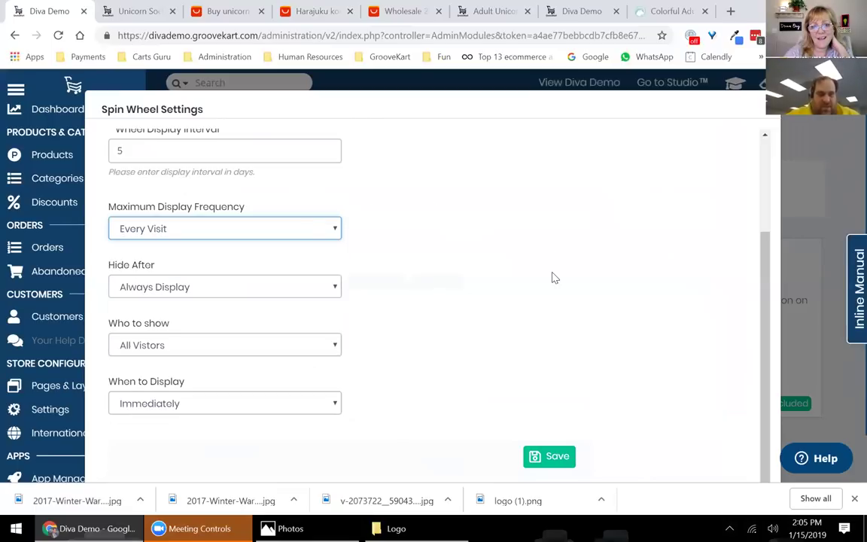
left_click(256, 346)
scroll(514, 335, "down", 1)
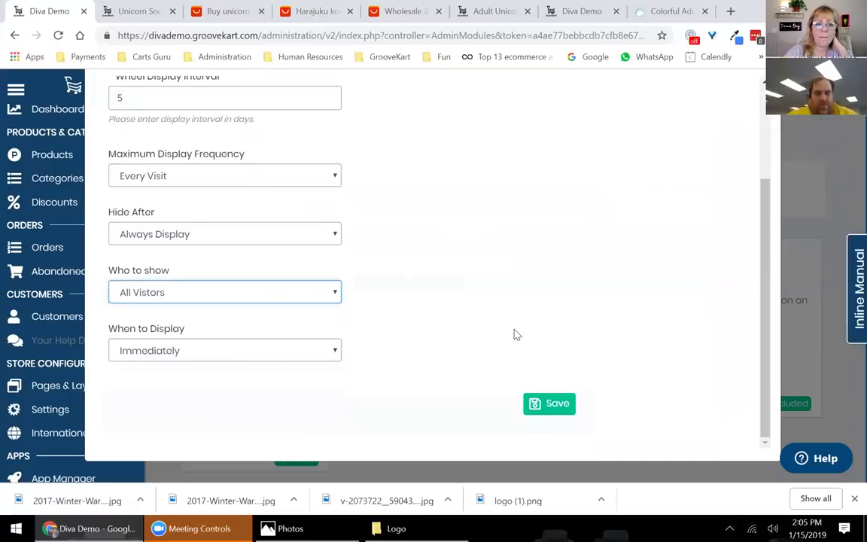
left_click(329, 290)
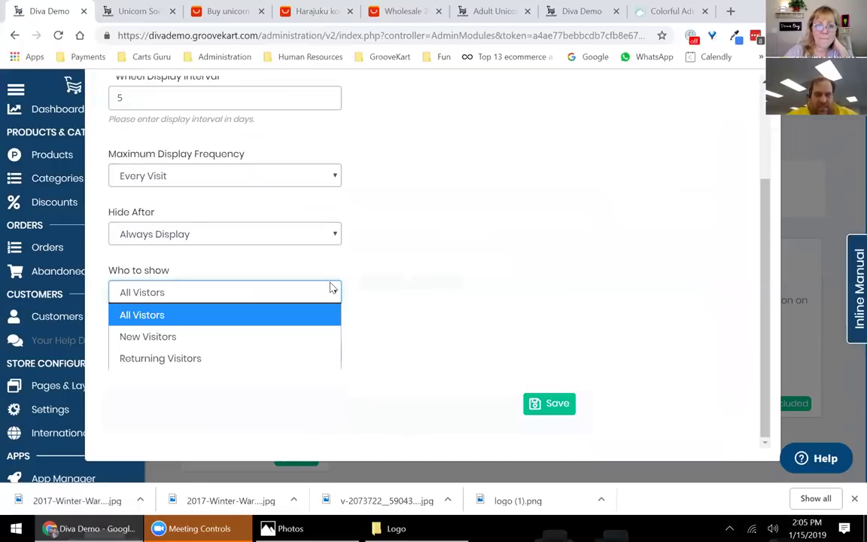
left_click(461, 308)
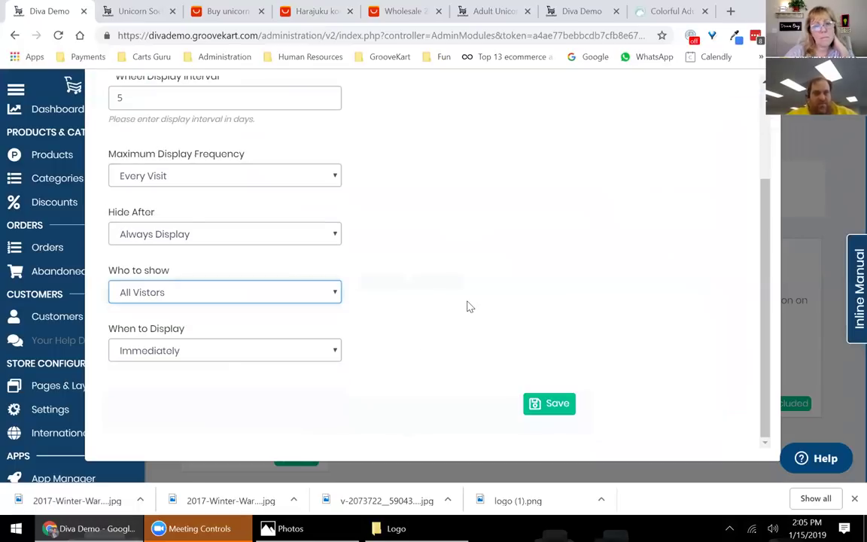
Step: Try When Exit and New Visitors, revert to All Visitors and Immediately, and save
left_click(324, 352)
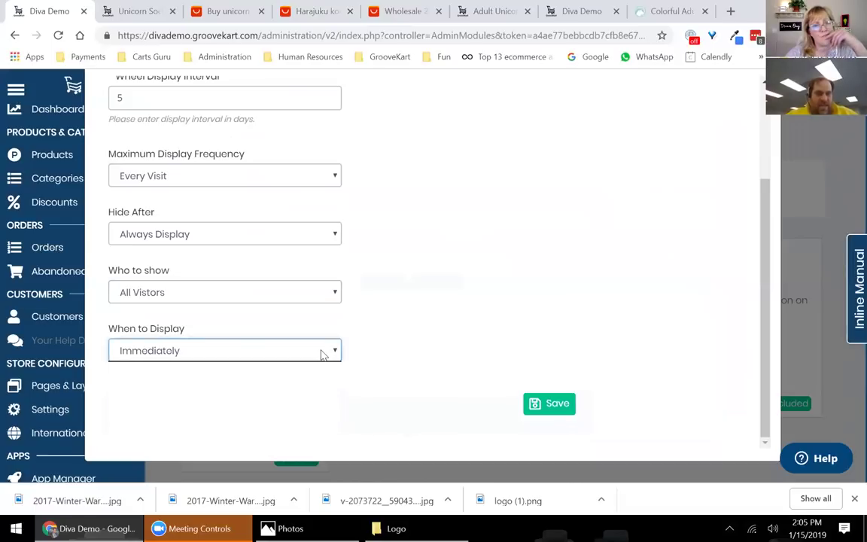
left_click(233, 437)
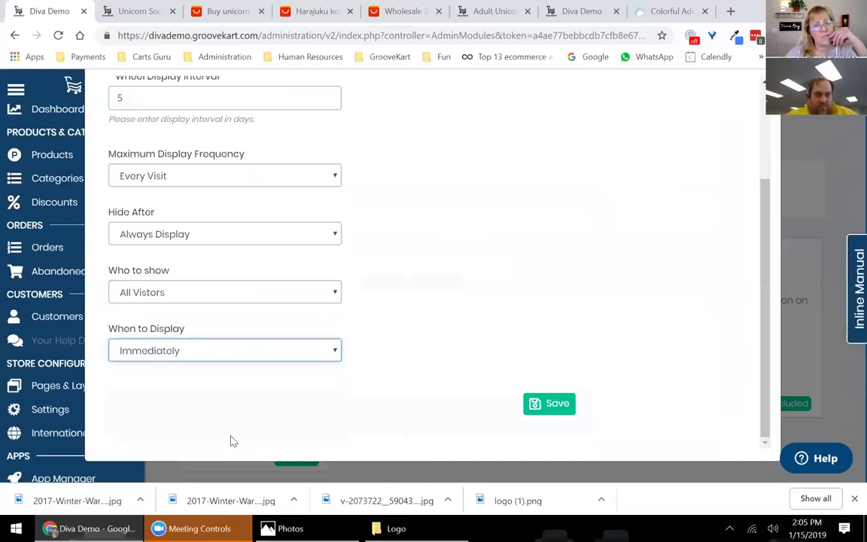
left_click(284, 295)
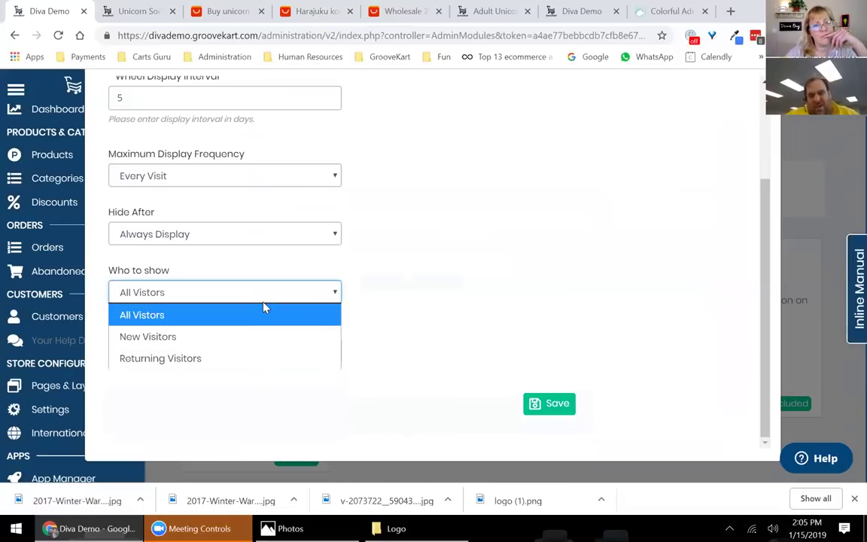
left_click(237, 343)
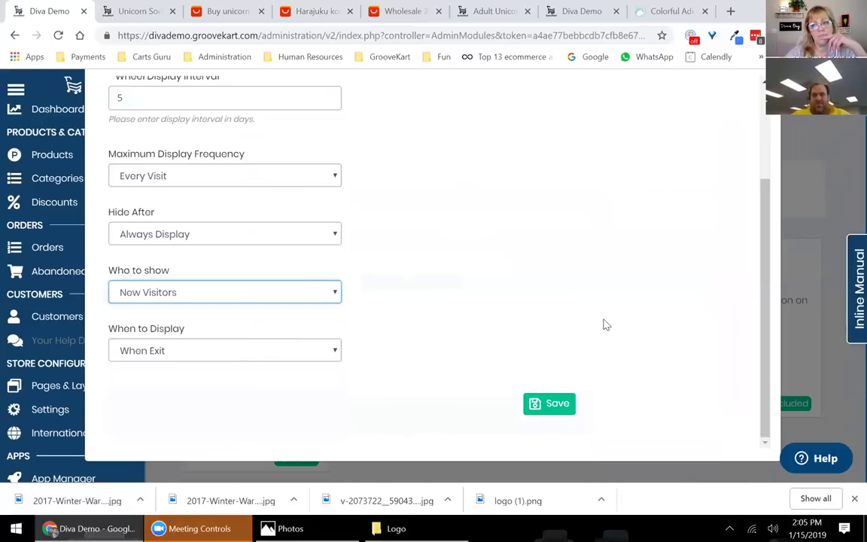
left_click(305, 291)
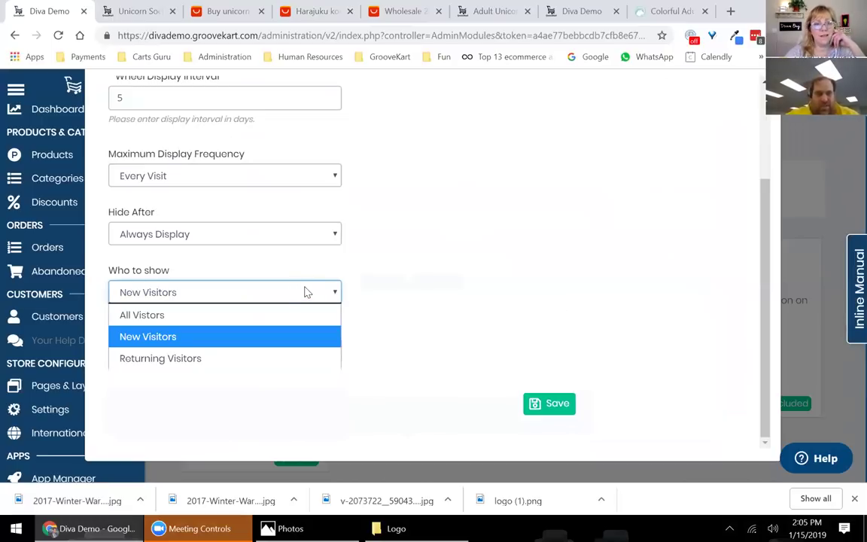
left_click(282, 314)
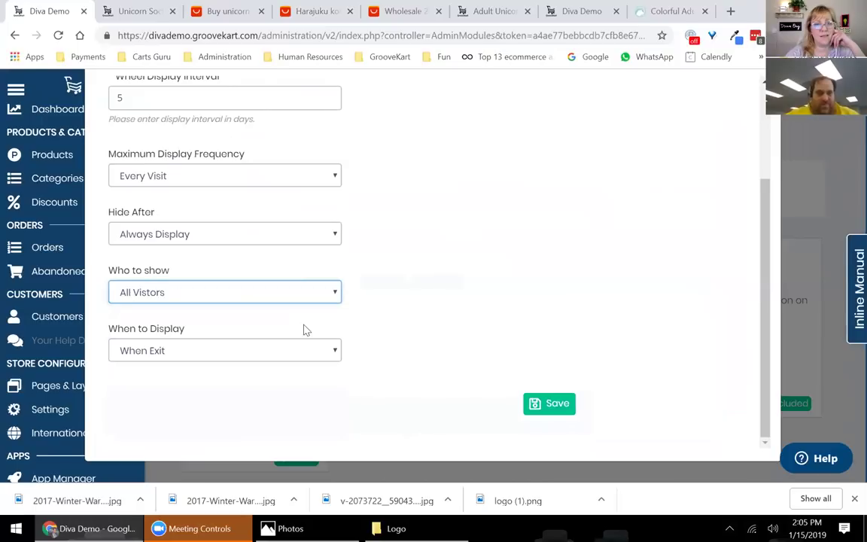
left_click(252, 352)
left_click(214, 372)
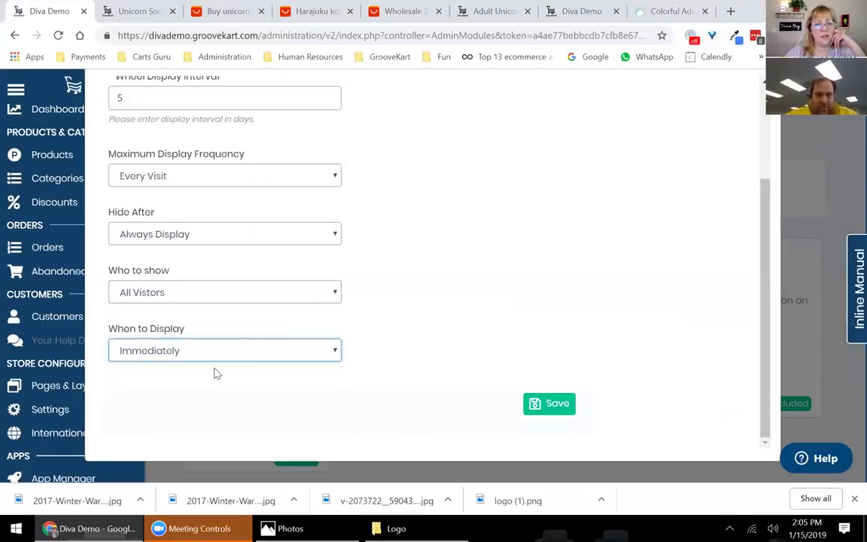
left_click(566, 416)
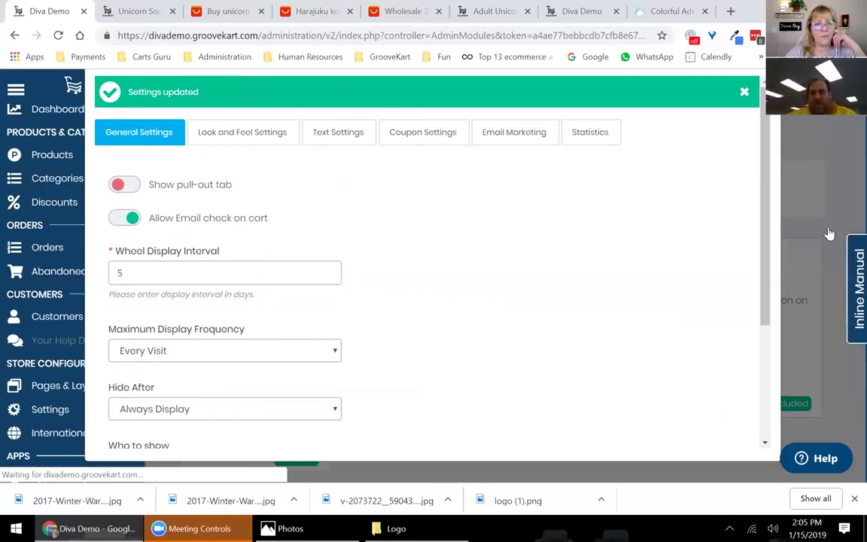
Step: Close the spin wheel settings and switch on the Social Proof Pop ups app
left_click(827, 227)
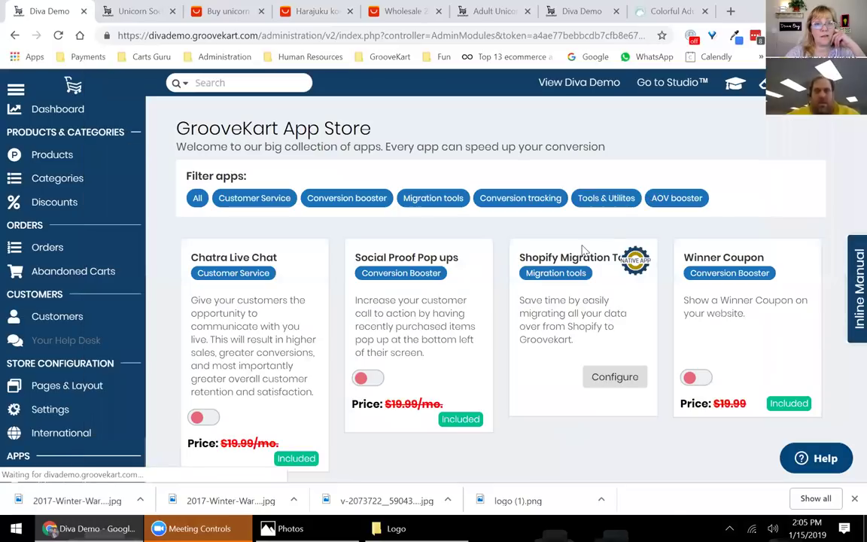
scroll(553, 311, "down", 2)
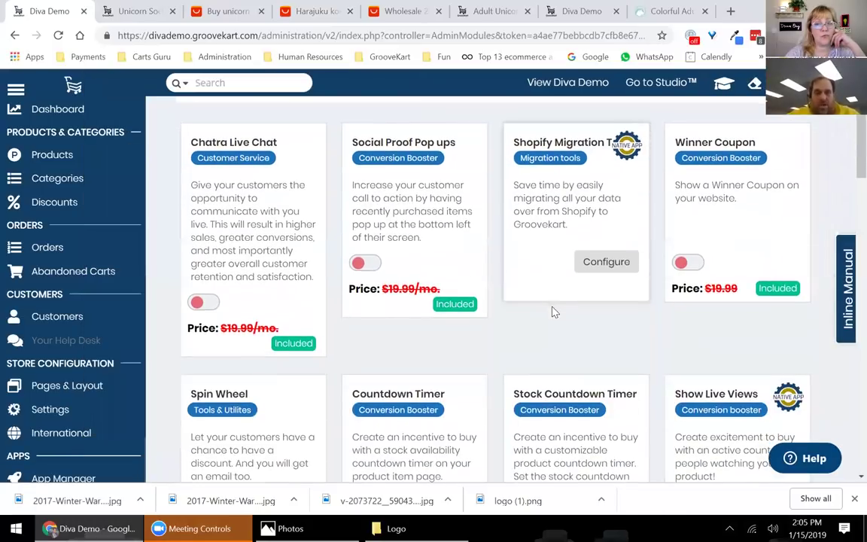
left_click(366, 264)
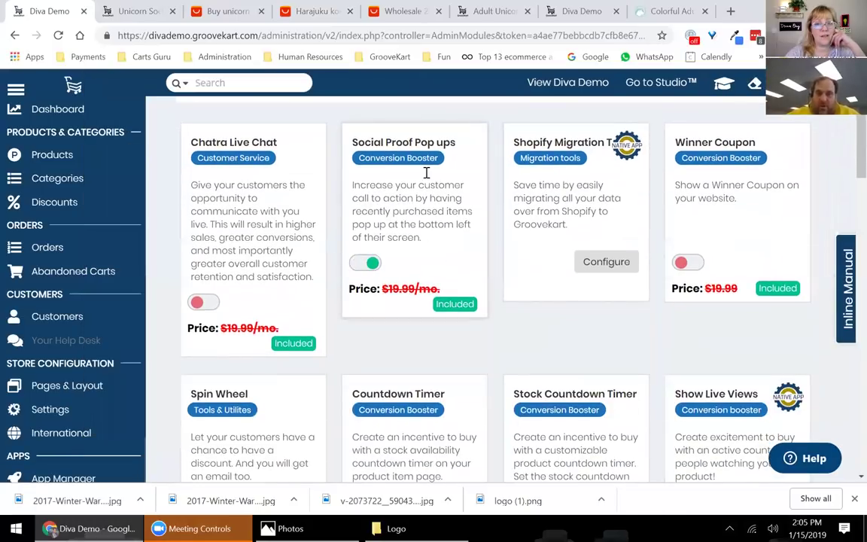
Step: Switch on Bump Products, confirm its configuration update, and close its settings
scroll(482, 393, "down", 2)
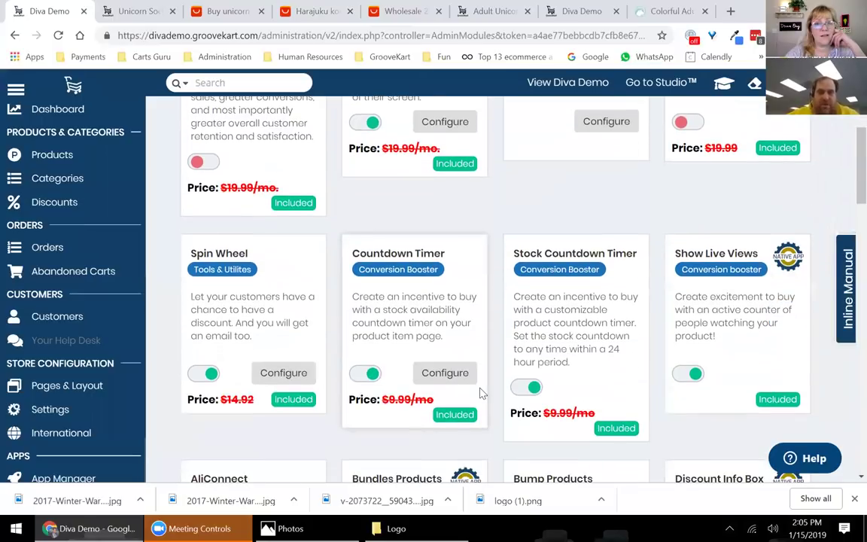
scroll(482, 393, "down", 2)
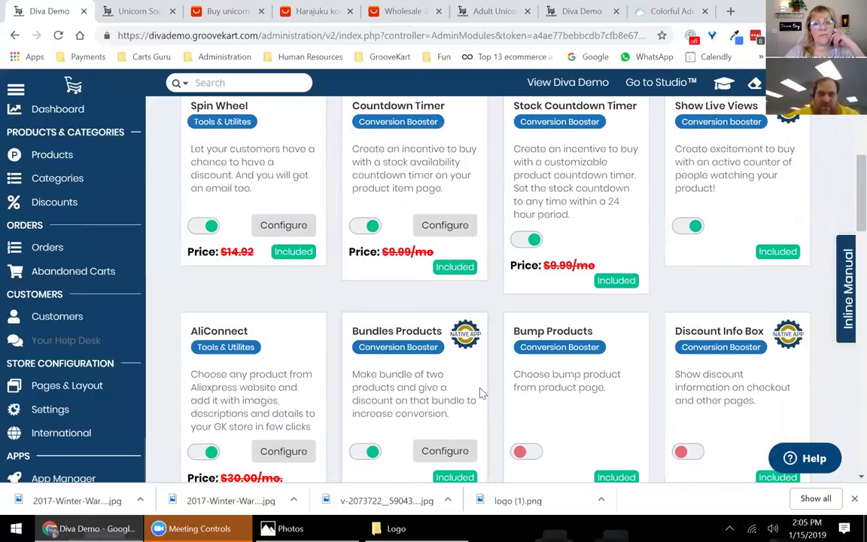
scroll(483, 393, "down", 1)
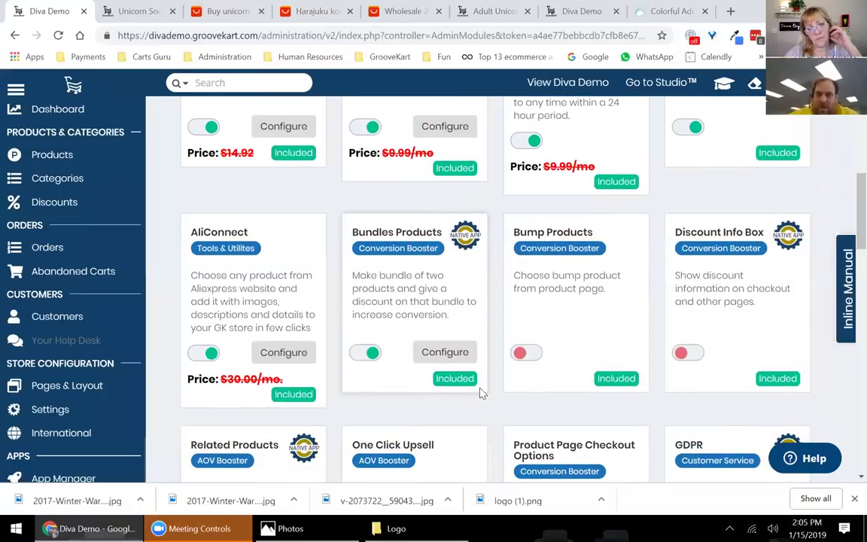
scroll(522, 353, "down", 1)
left_click(534, 299)
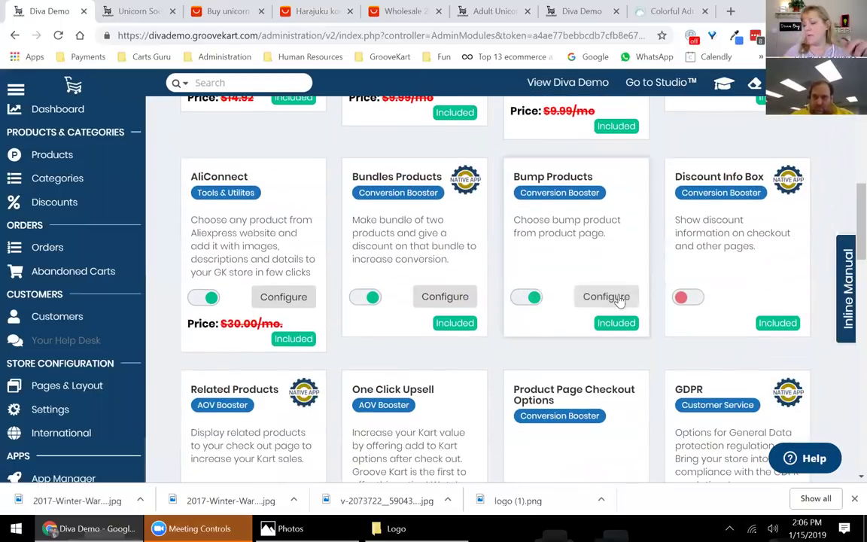
left_click(606, 297)
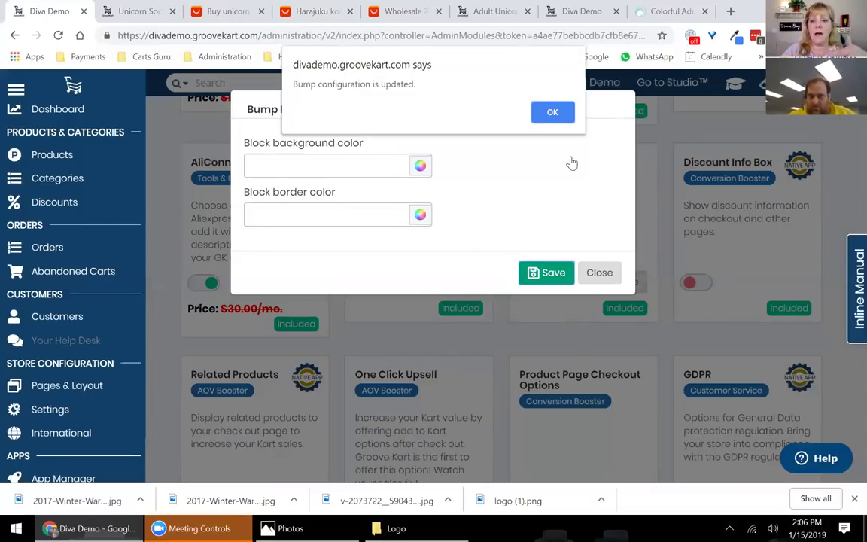
left_click(554, 113)
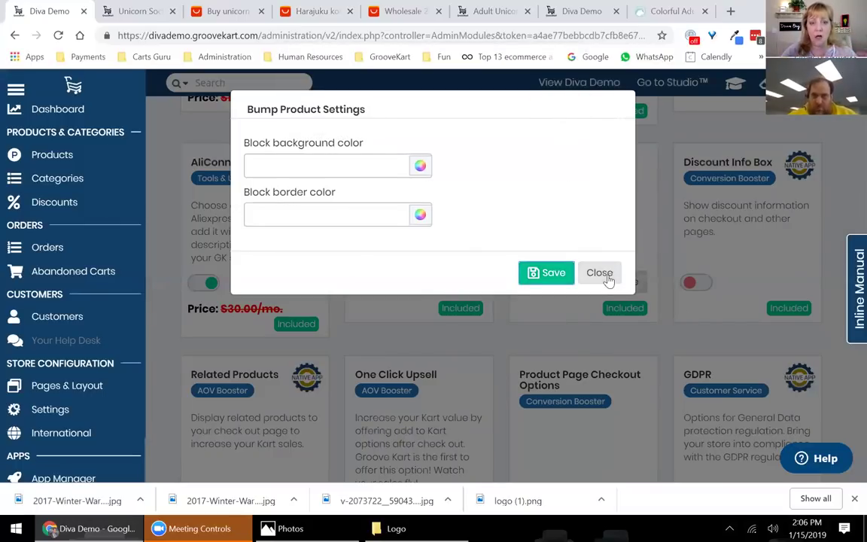
left_click(604, 276)
Step: Enable One Click Upsell and bring up its configuration
scroll(509, 395, "down", 3)
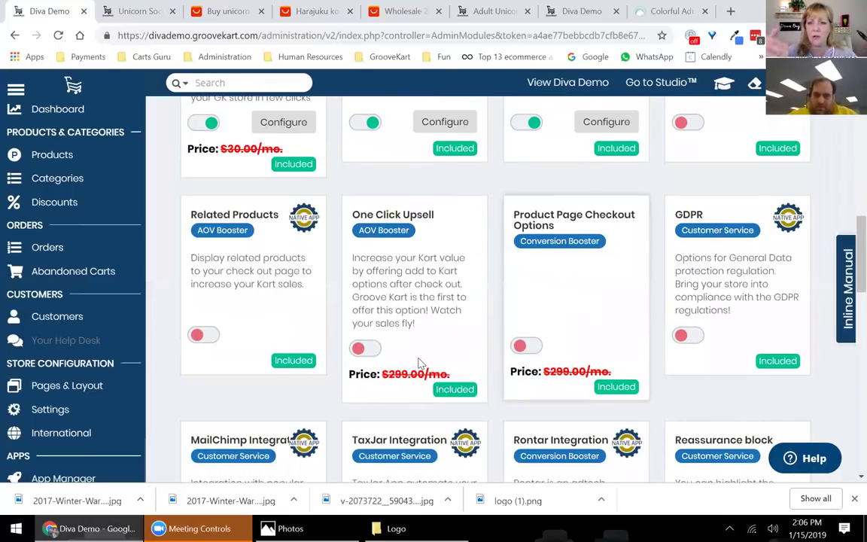
left_click(365, 349)
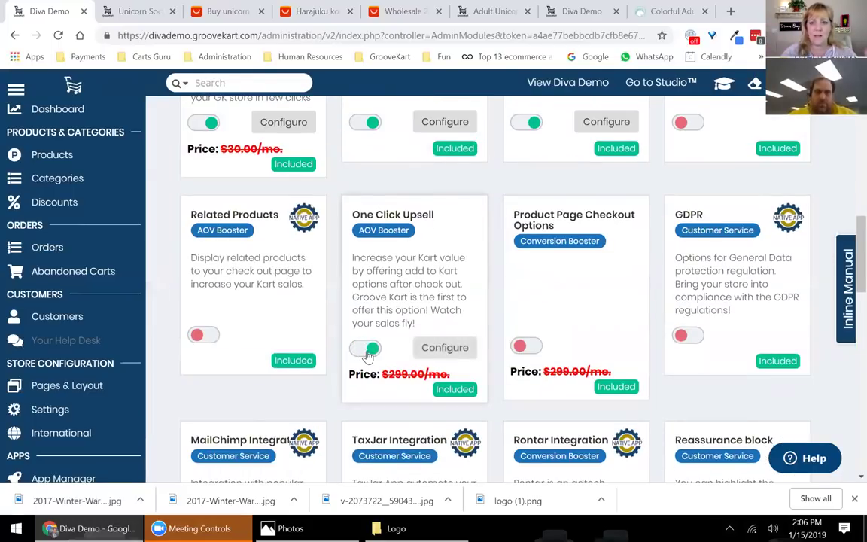
left_click(451, 352)
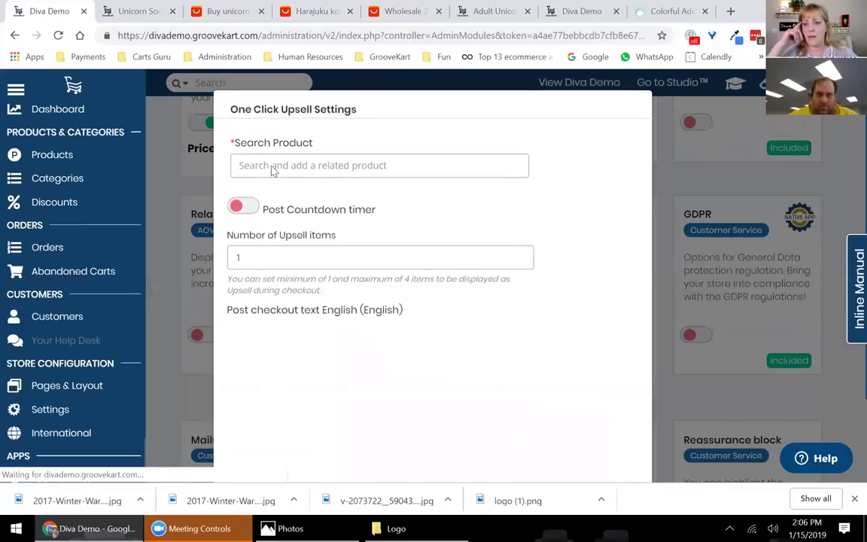
Step: Toggle the Post Countdown timer, then close the One Click Upsell settings without saving
left_click(245, 210)
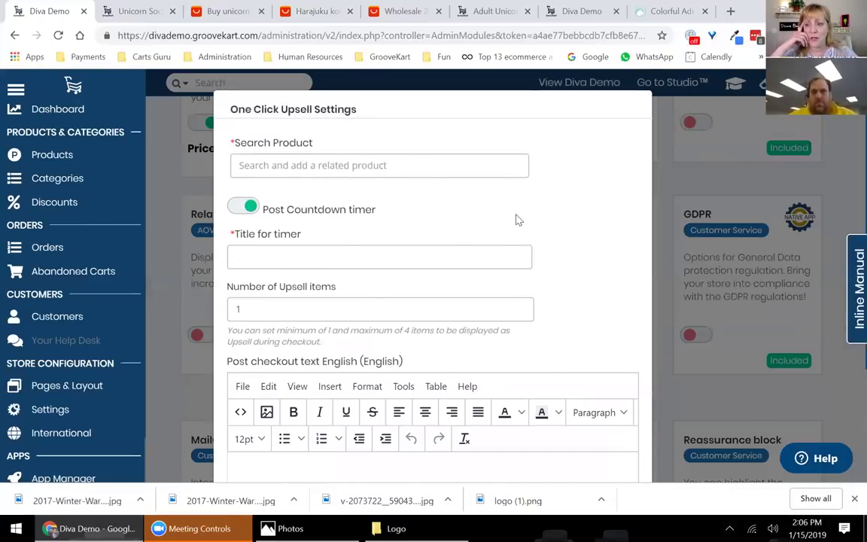
scroll(516, 219, "down", 2)
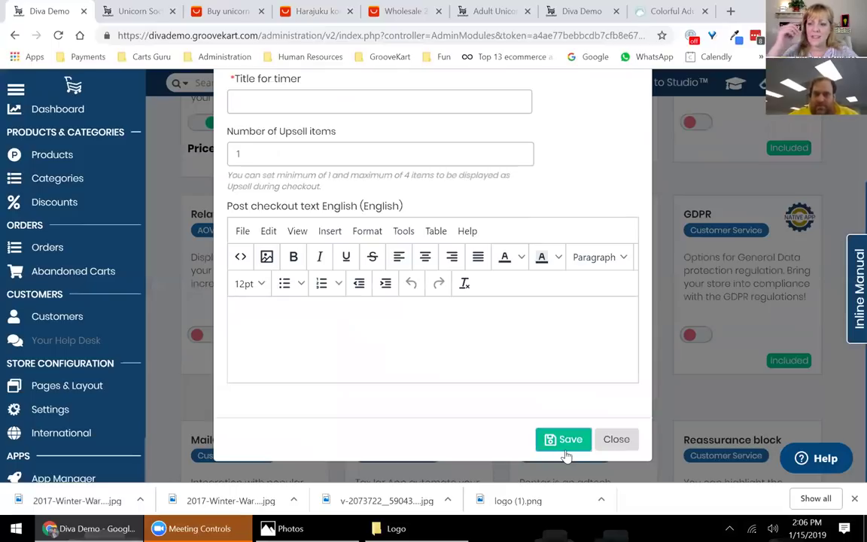
left_click(616, 439)
Step: Enable the Reassurance block app and bring up its configuration
scroll(700, 380, "down", 3)
scroll(689, 399, "up", 1)
left_click(688, 398)
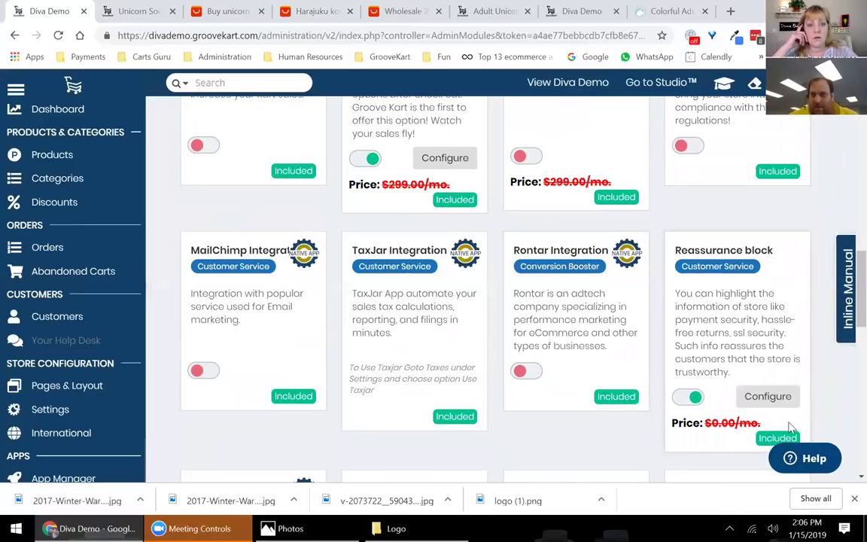
left_click(770, 399)
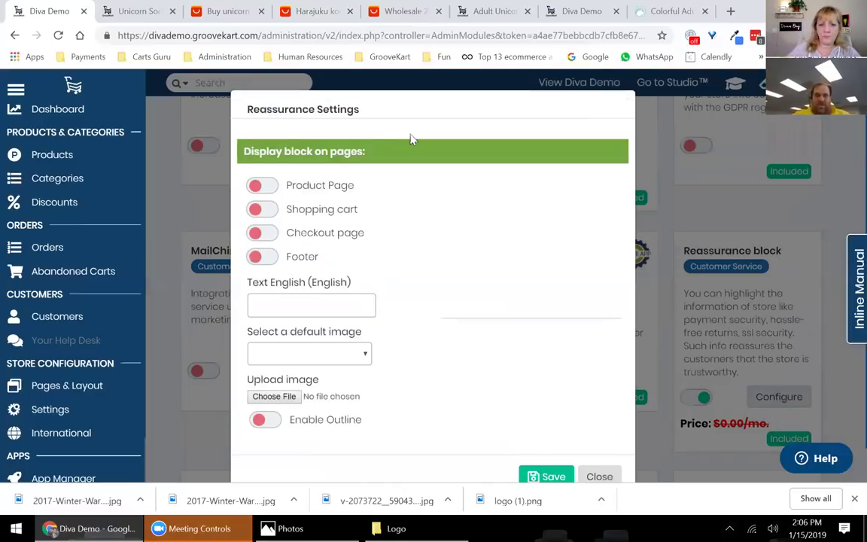
Step: Show the block on product pages with text 'Shop Securely' and the card-logo Image 4 badge
left_click(263, 185)
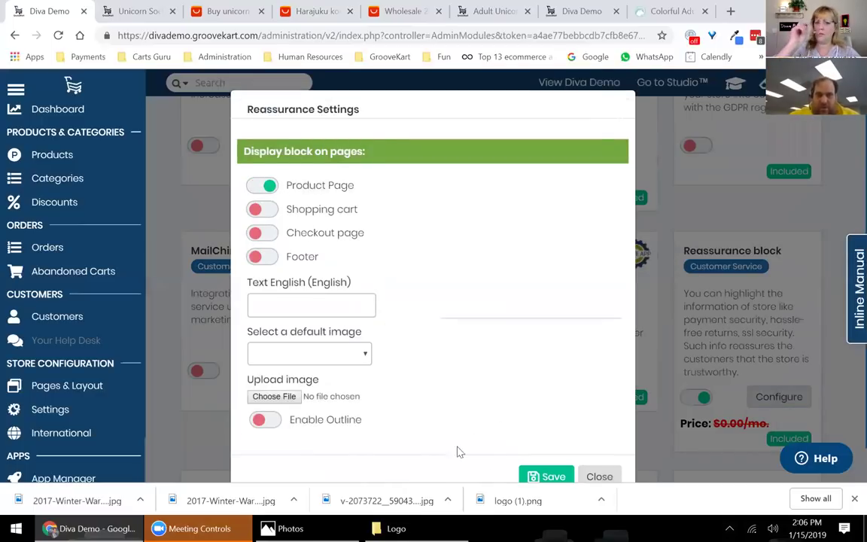
left_click(280, 302)
type("Shop Securely")
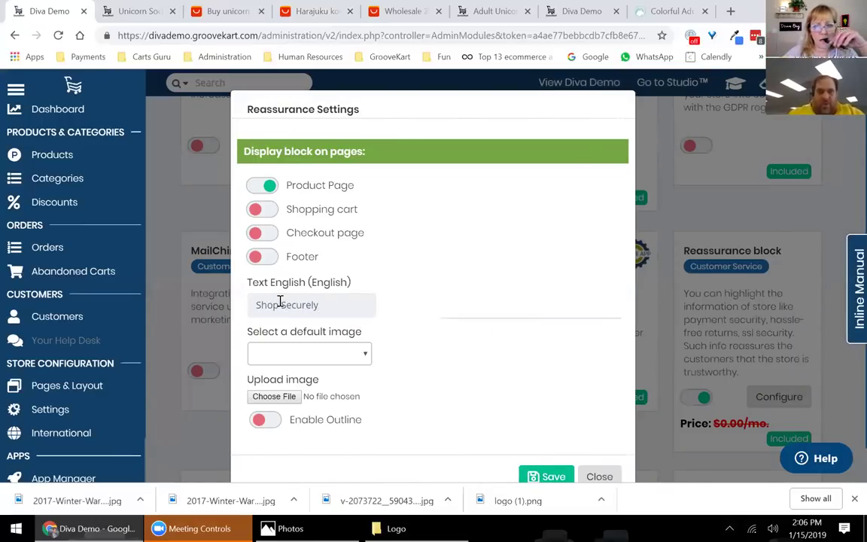
left_click(360, 353)
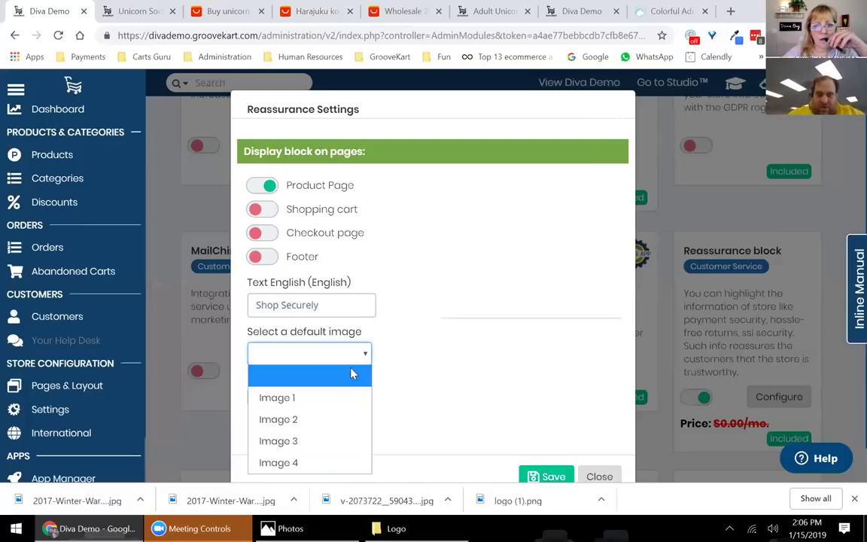
left_click(327, 397)
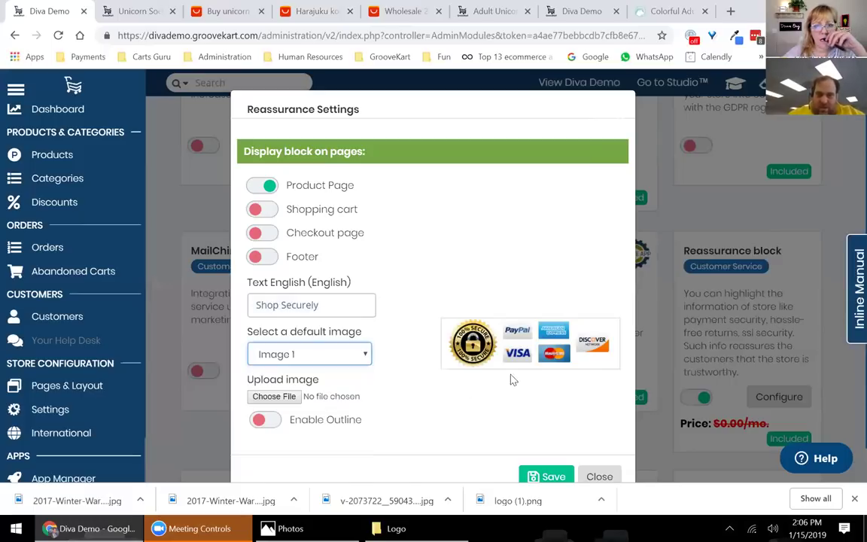
left_click(290, 356)
left_click(286, 417)
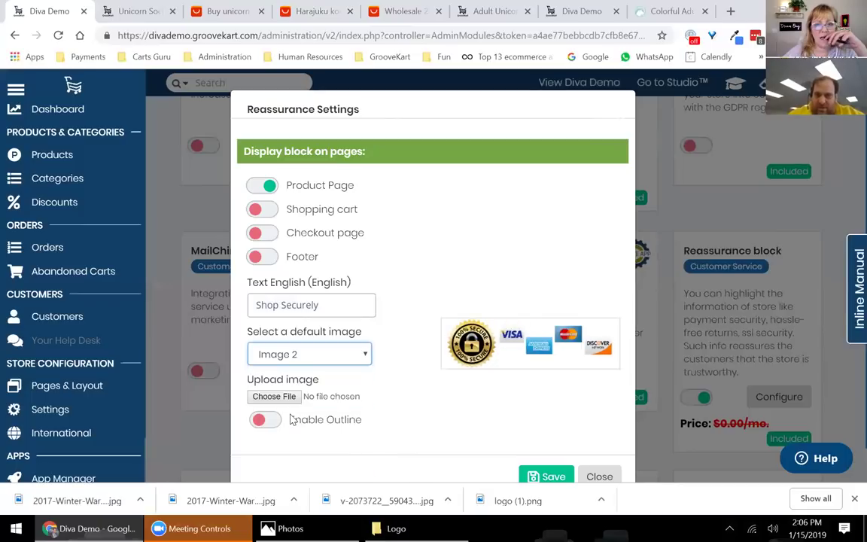
left_click(316, 355)
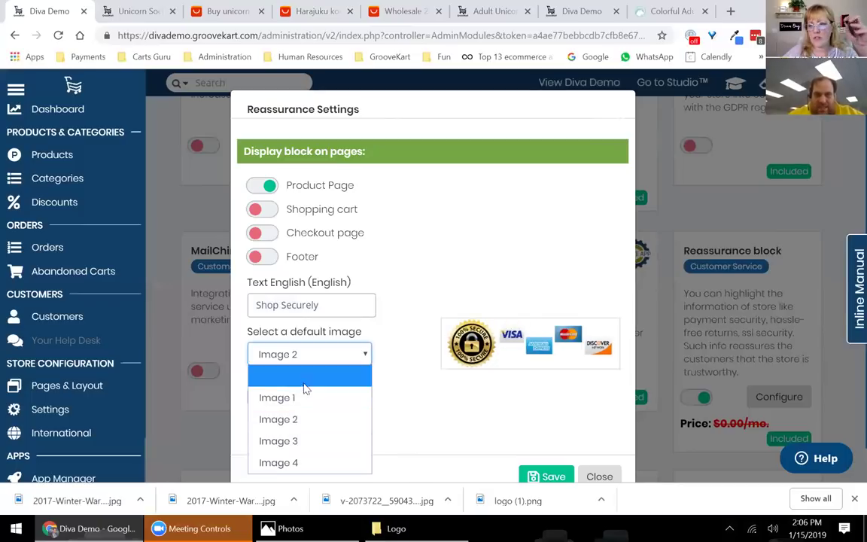
left_click(284, 442)
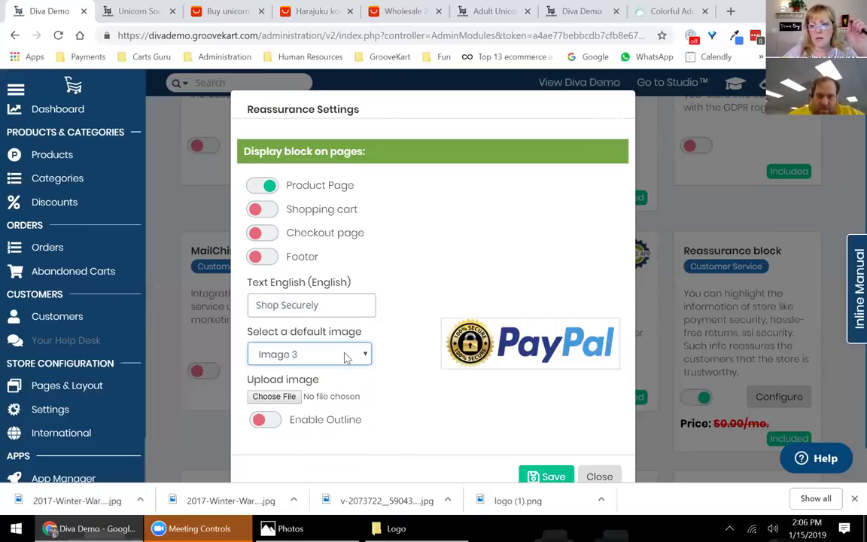
left_click(361, 355)
left_click(309, 464)
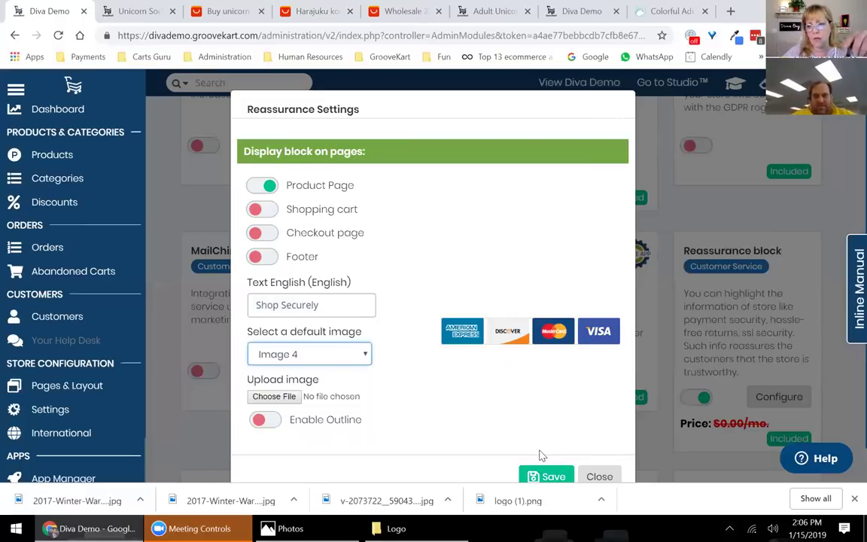
Step: Enable the block outline, save, and dismiss the data-updated confirmation
scroll(539, 457, "down", 1)
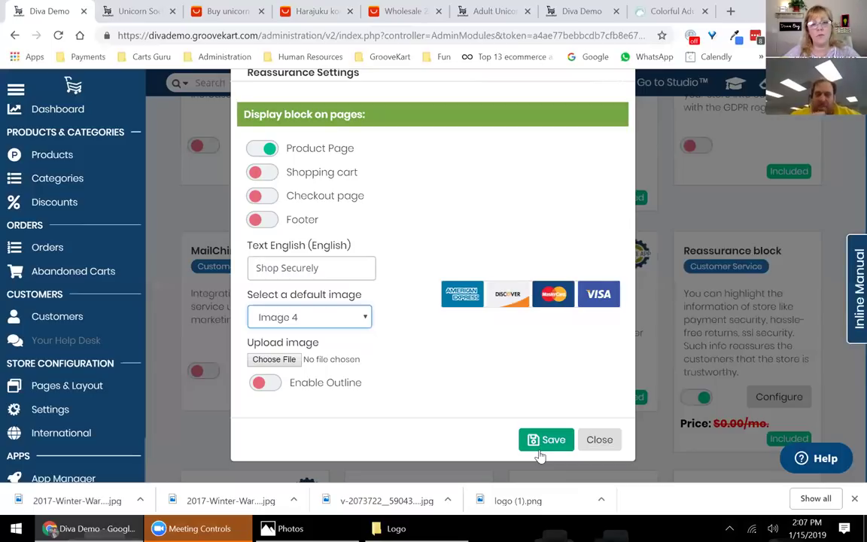
left_click(264, 386)
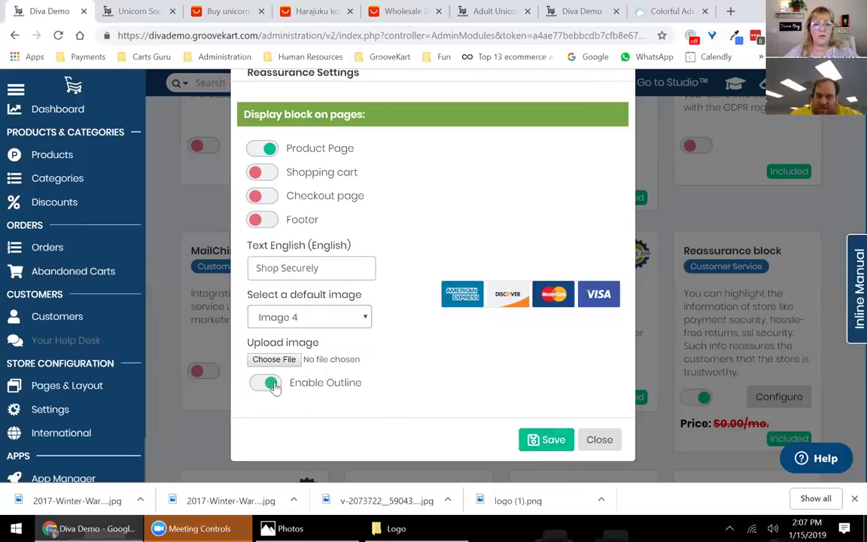
left_click(554, 443)
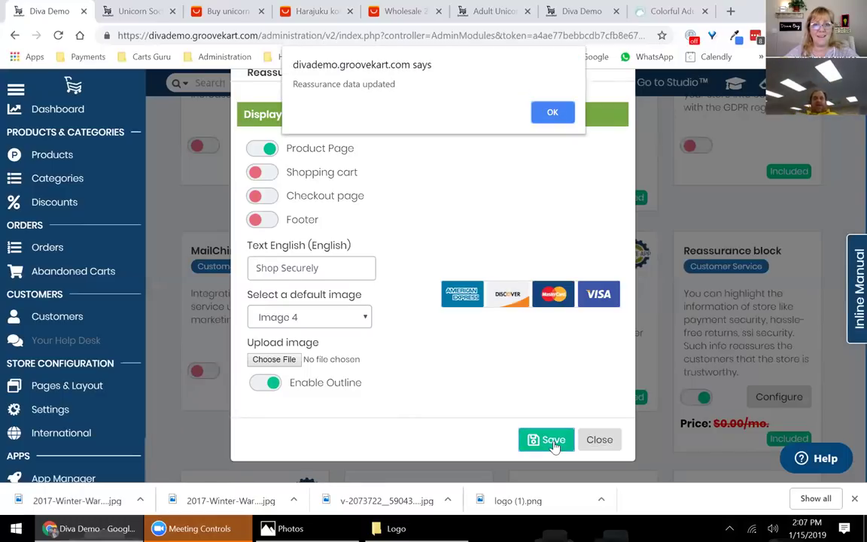
left_click(552, 112)
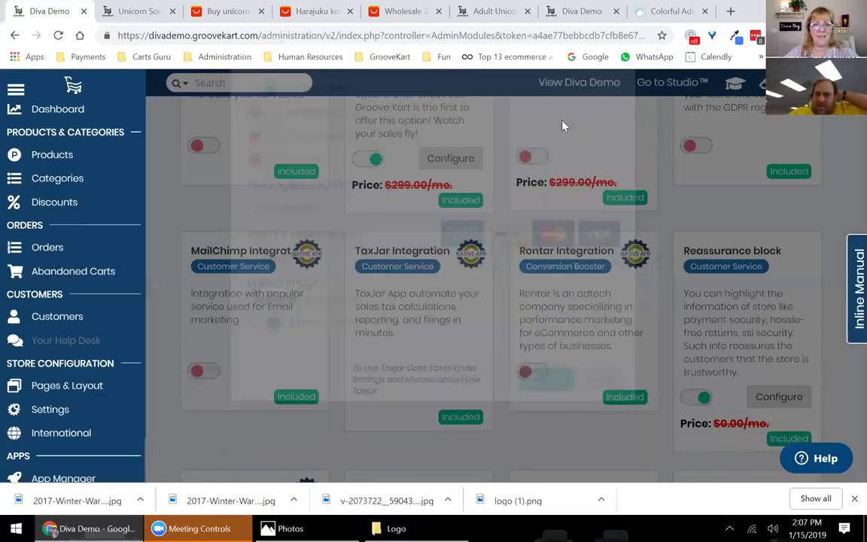
Step: Go to the Adult Unicorn Pijama product's App Settings
left_click(60, 159)
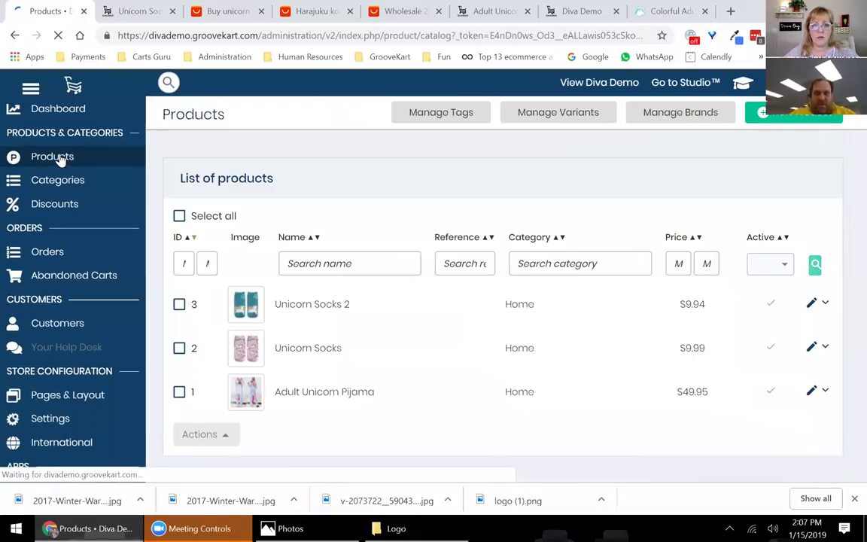
left_click(338, 399)
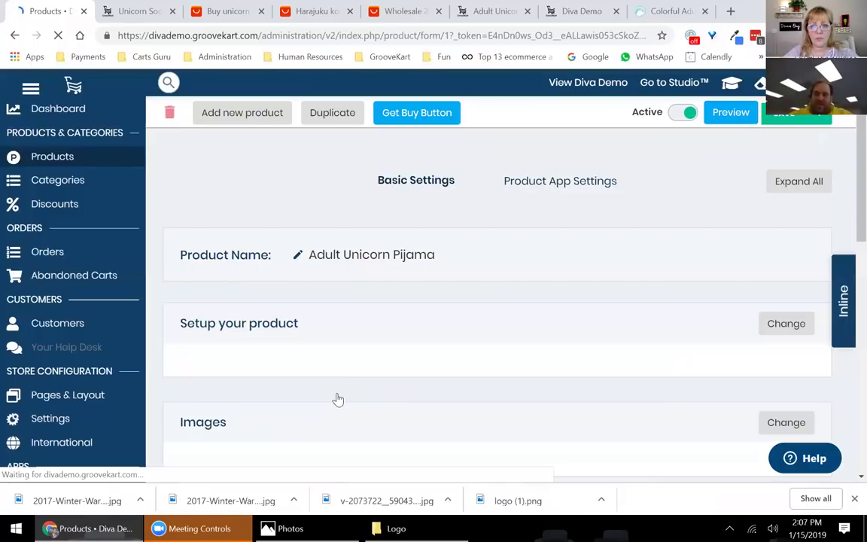
left_click(560, 185)
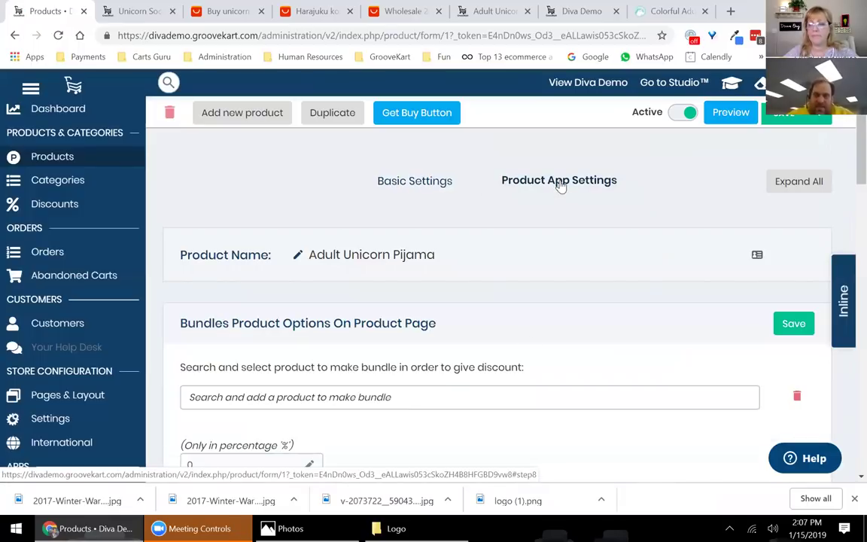
Step: Search 'sock', add Unicorn Socks to the bundle, and set a 5 percent discount
scroll(411, 289, "down", 1)
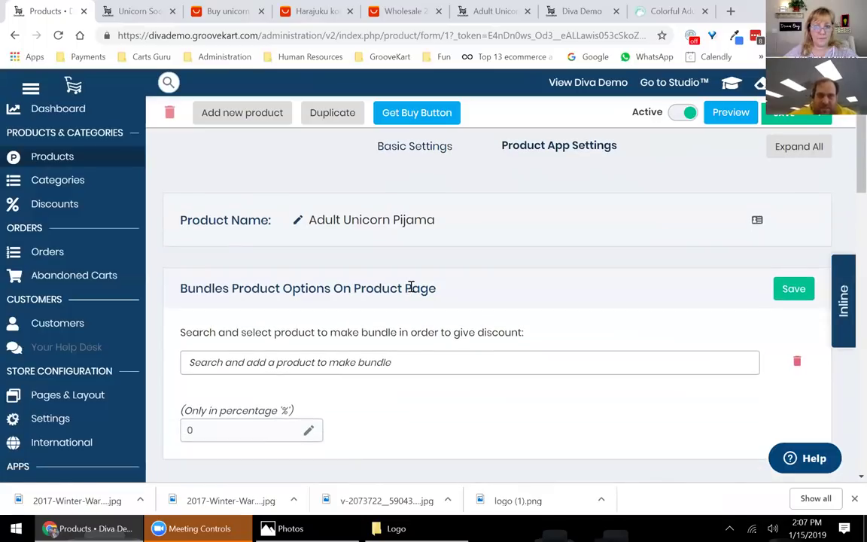
left_click(339, 360)
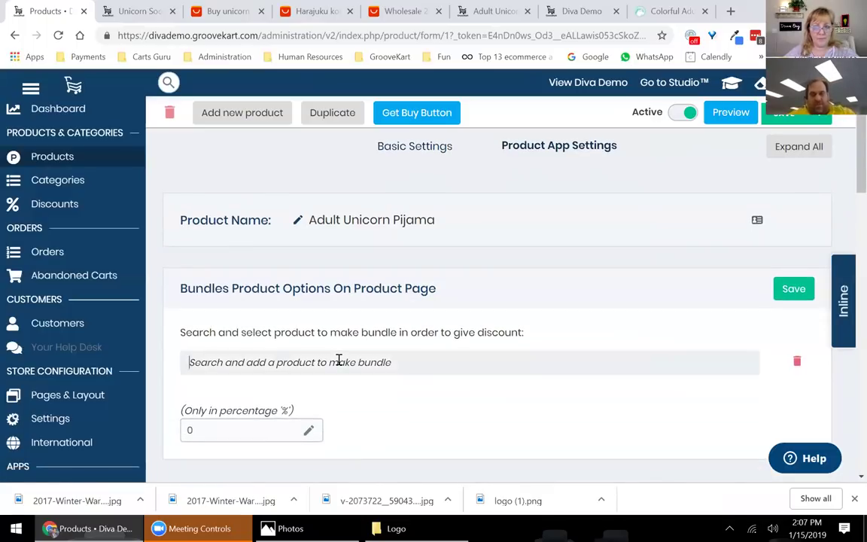
type("socks")
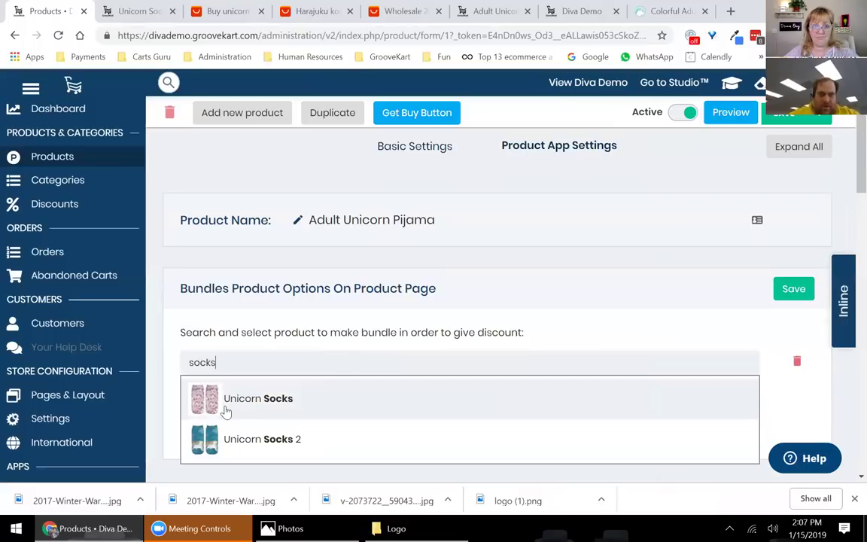
left_click(241, 407)
left_click(188, 456)
type("5")
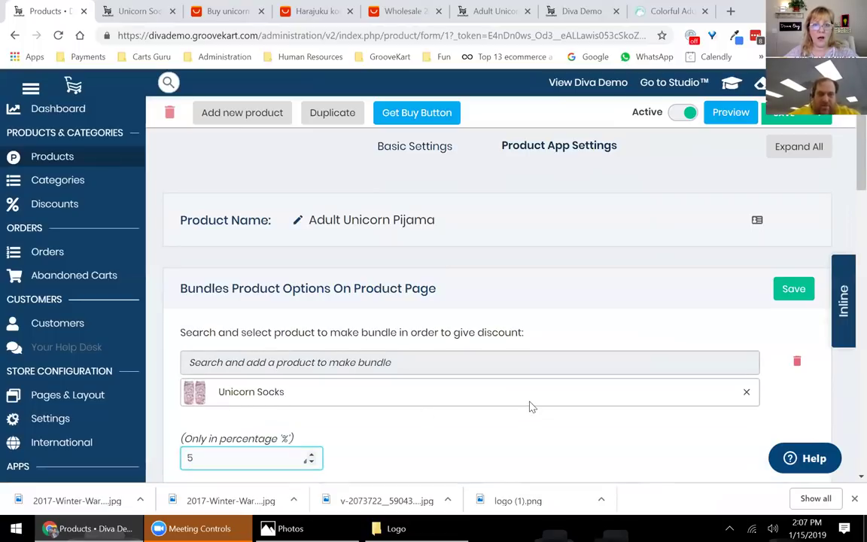
scroll(531, 405, "down", 4)
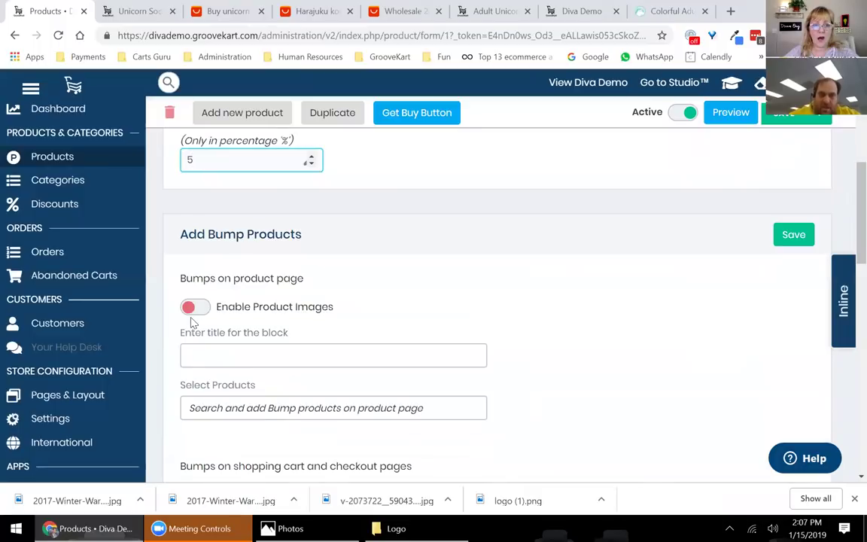
Step: Turn bump product images back on and leave the bump block title unchanged
left_click(205, 311)
left_click(204, 312)
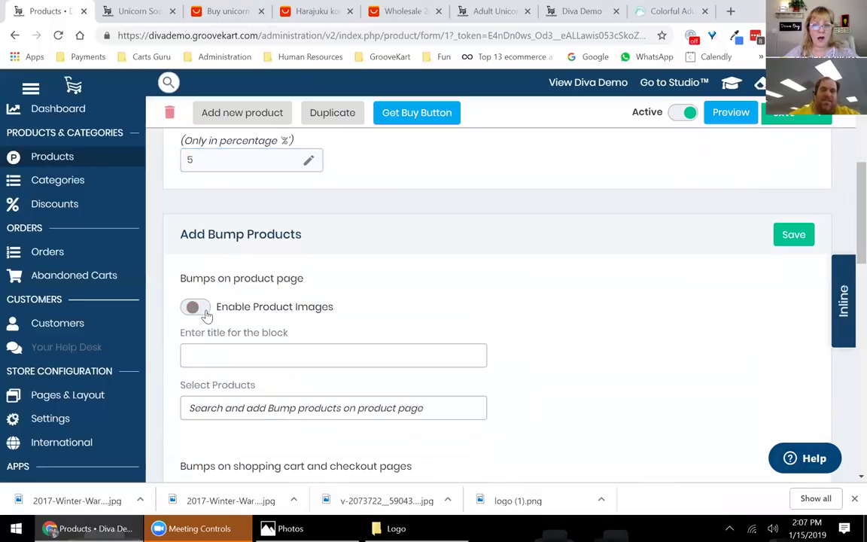
left_click(204, 312)
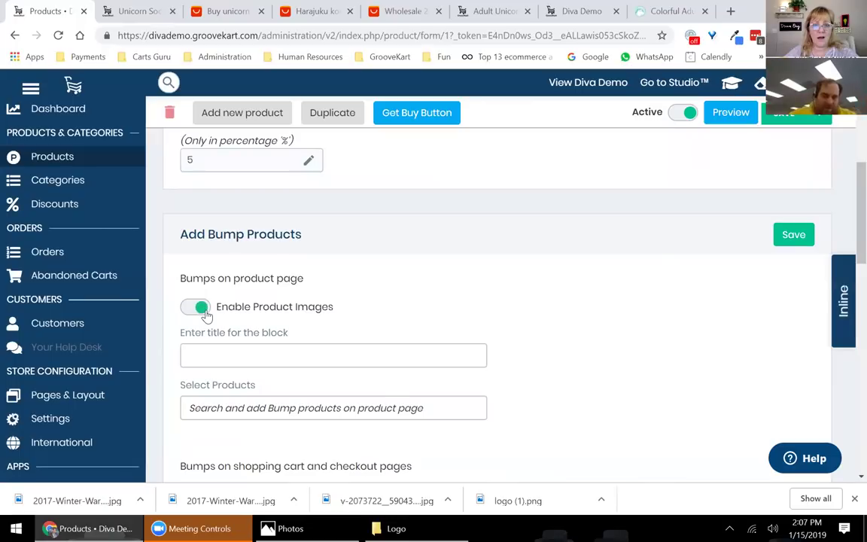
left_click(258, 363)
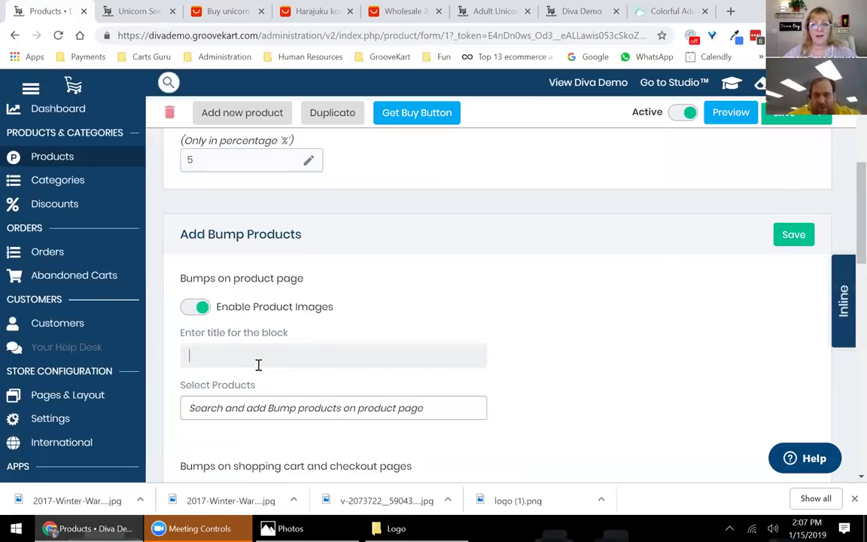
type("F")
key("BackSpace")
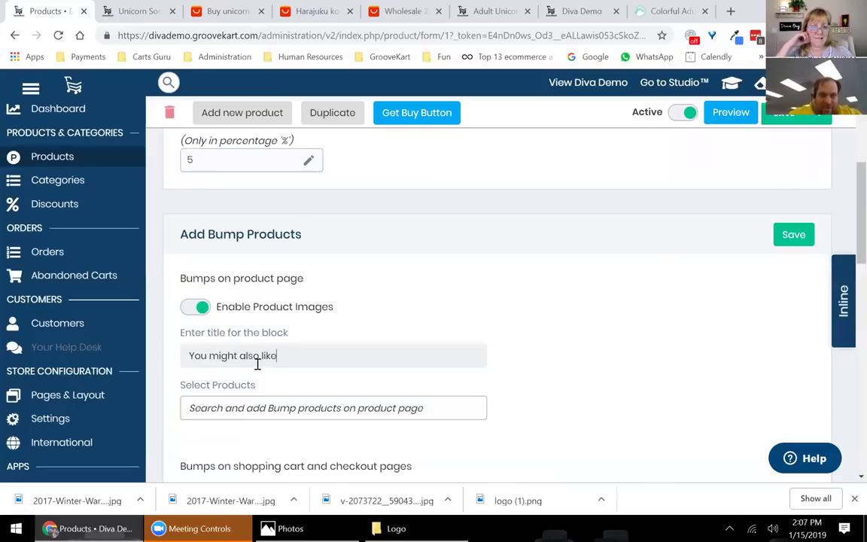
Step: Search 'socks' and add Unicorn Socks 2 as the bump, keeping product images on
left_click(217, 407)
type("sock")
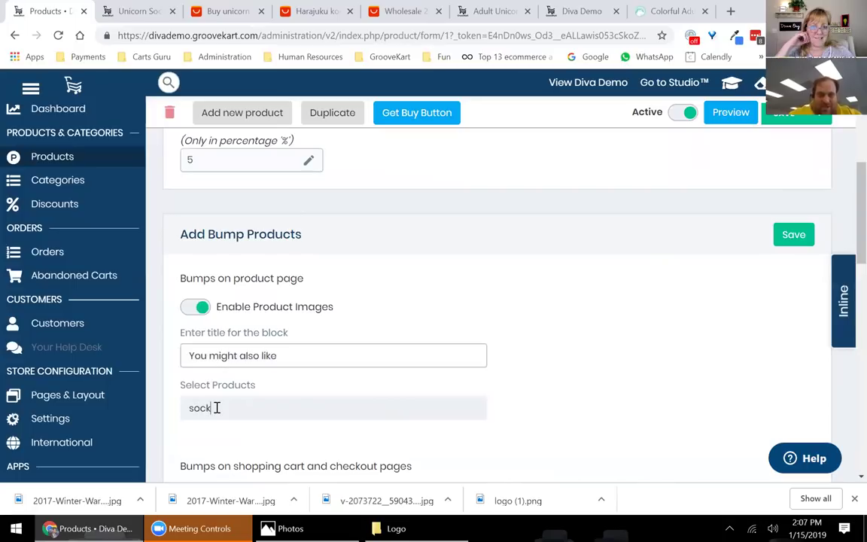
type("s")
scroll(264, 435, "down", 2)
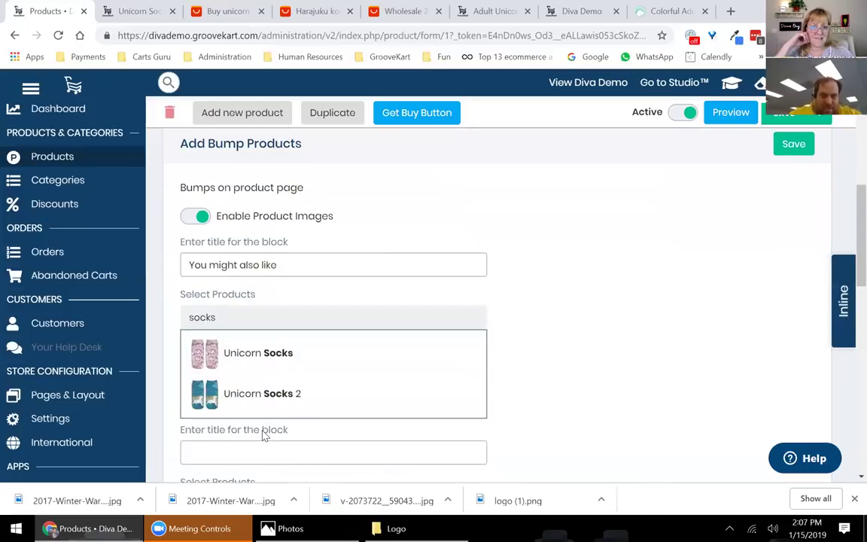
left_click(260, 397)
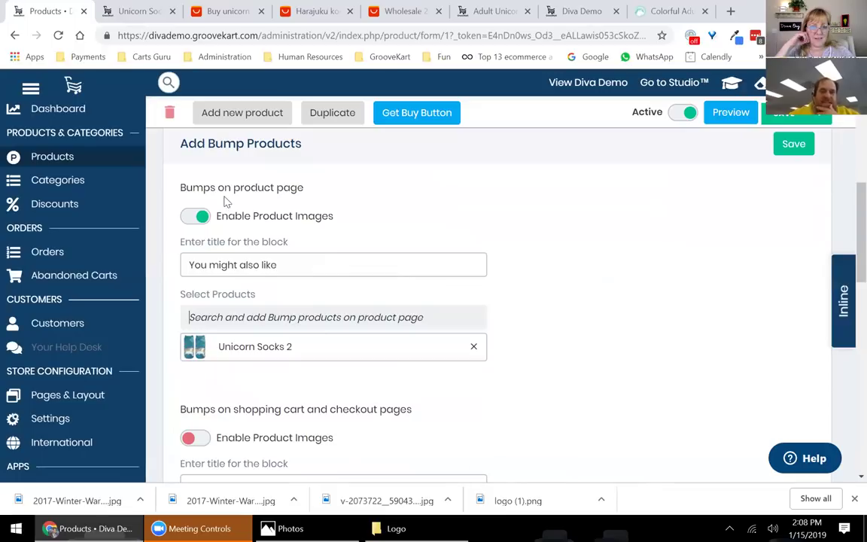
left_click(199, 226)
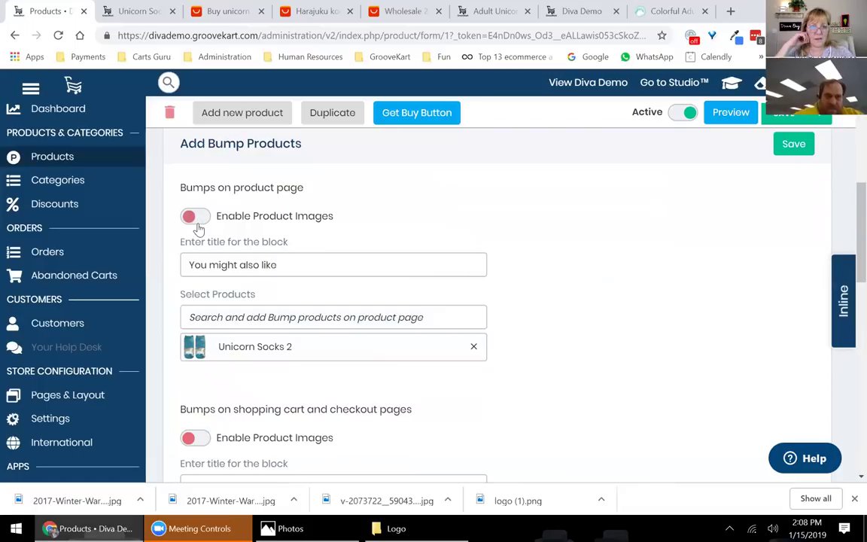
left_click(199, 226)
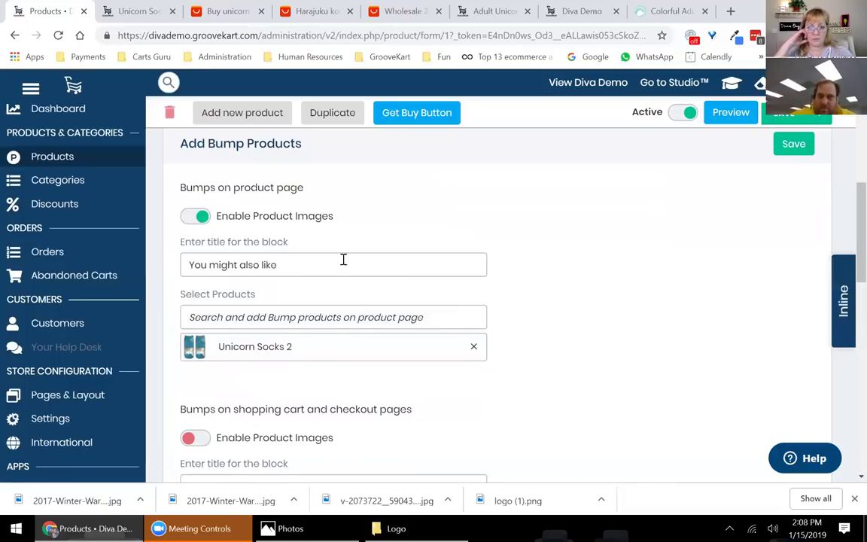
Step: Replace the checkout bump title with 'Look at' and select Unicorn Socks from a 'socks' search
scroll(342, 271, "down", 2)
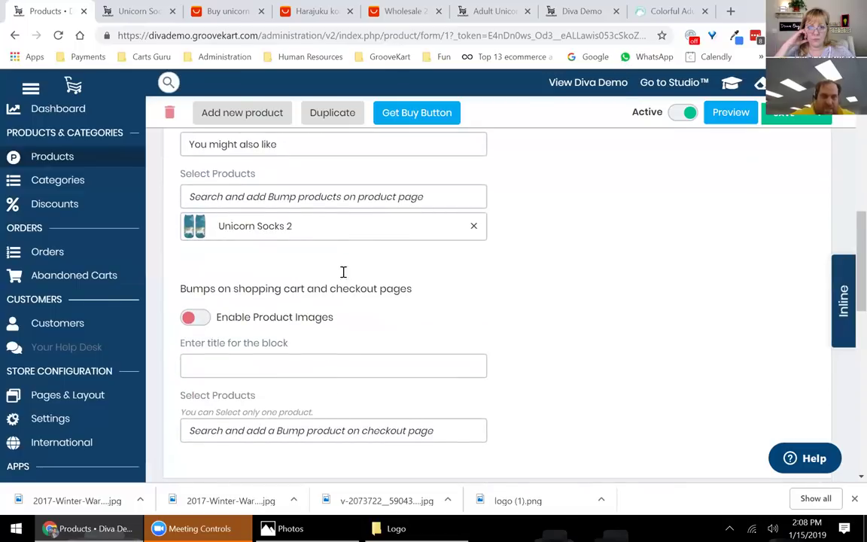
left_click(223, 366)
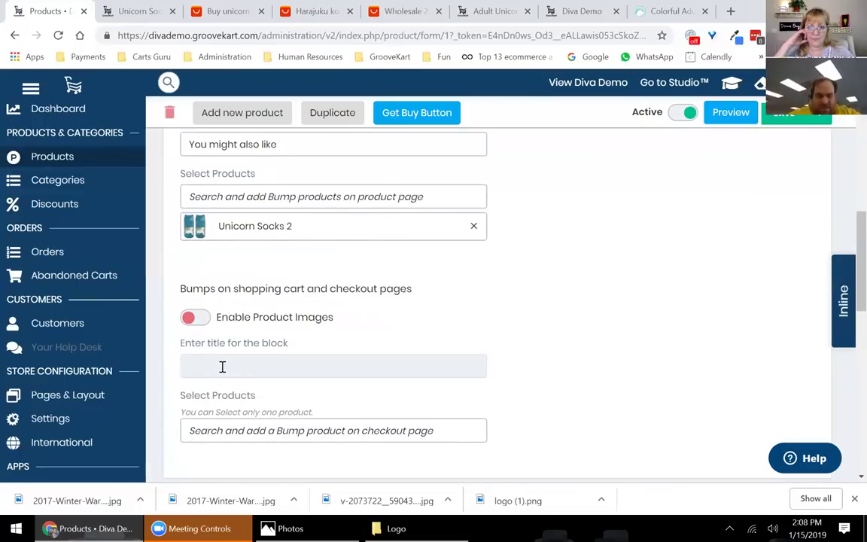
type("socks")
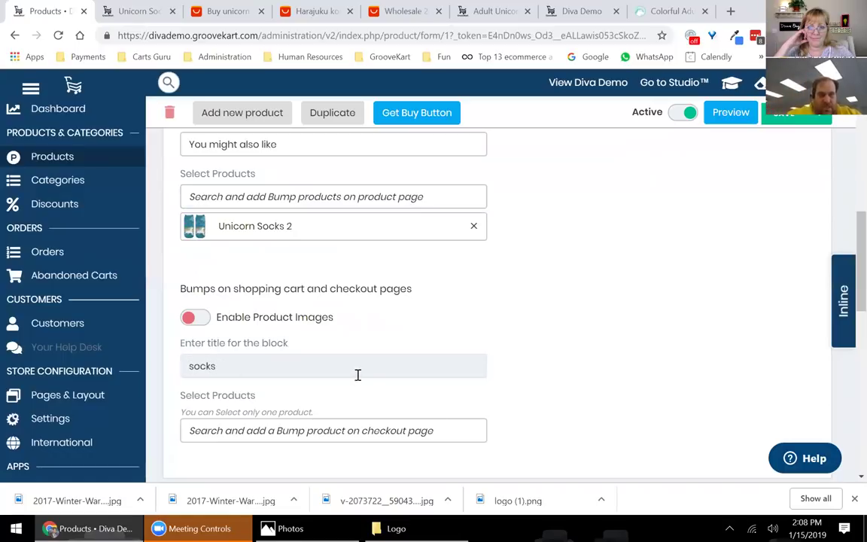
left_click_drag(342, 371, 180, 364)
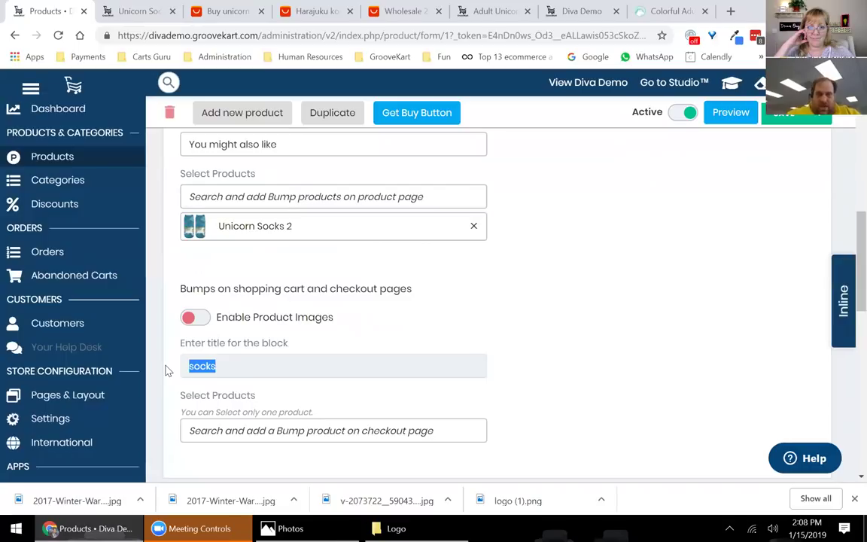
type("Look at")
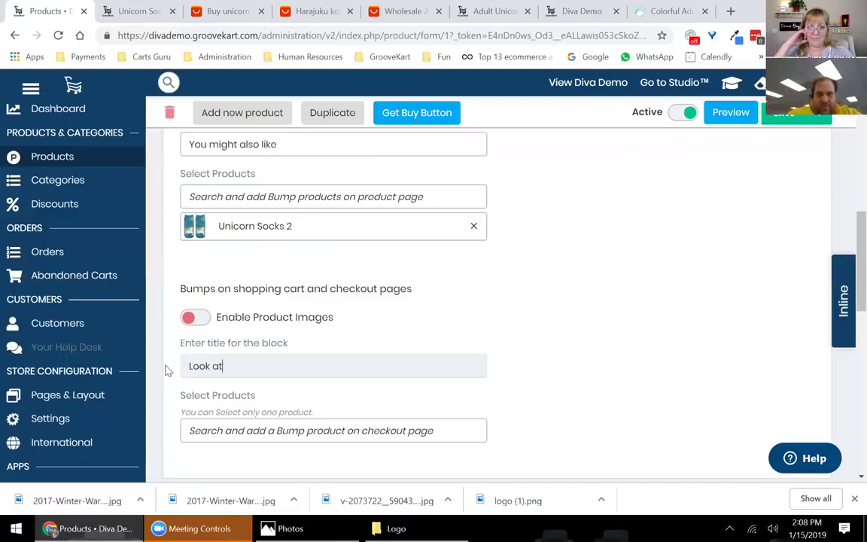
type("socks")
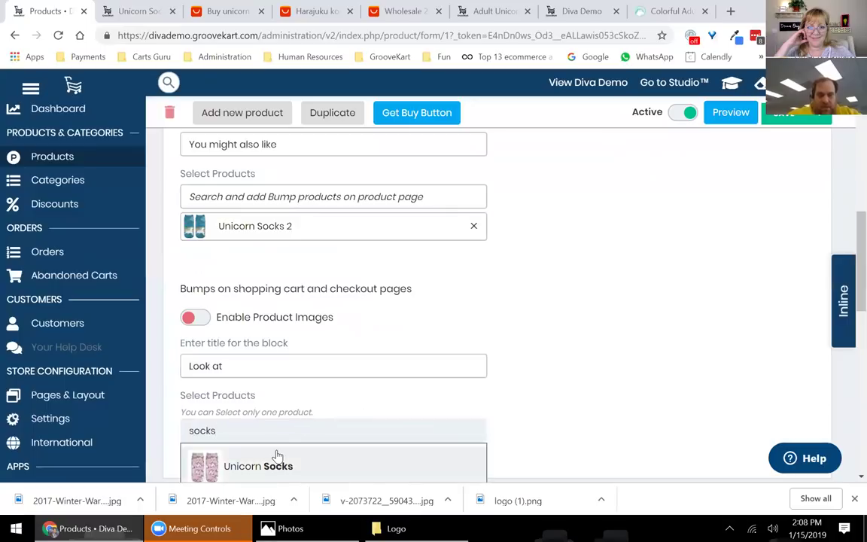
left_click(277, 460)
scroll(789, 313, "down", 3)
scroll(790, 313, "down", 2)
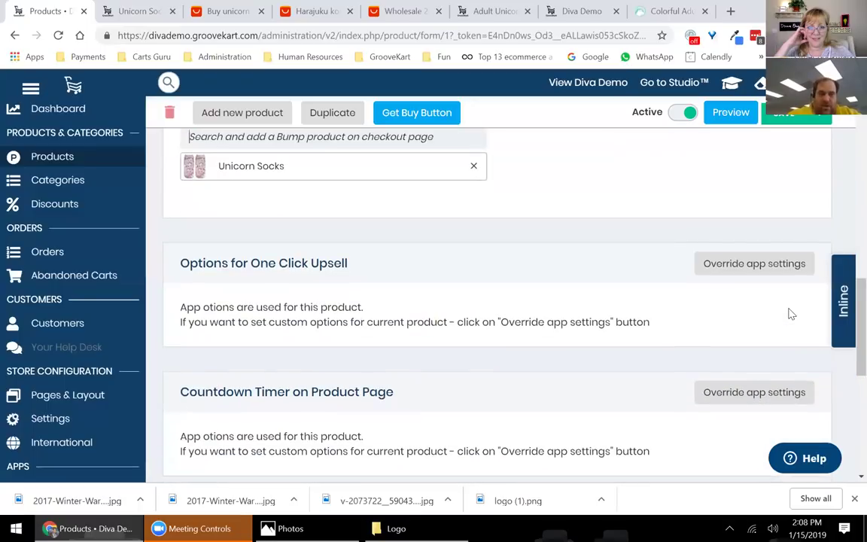
Step: Override app settings, show upsells after checkout, and add Unicorn Socks and Unicorn Socks 2
left_click(752, 270)
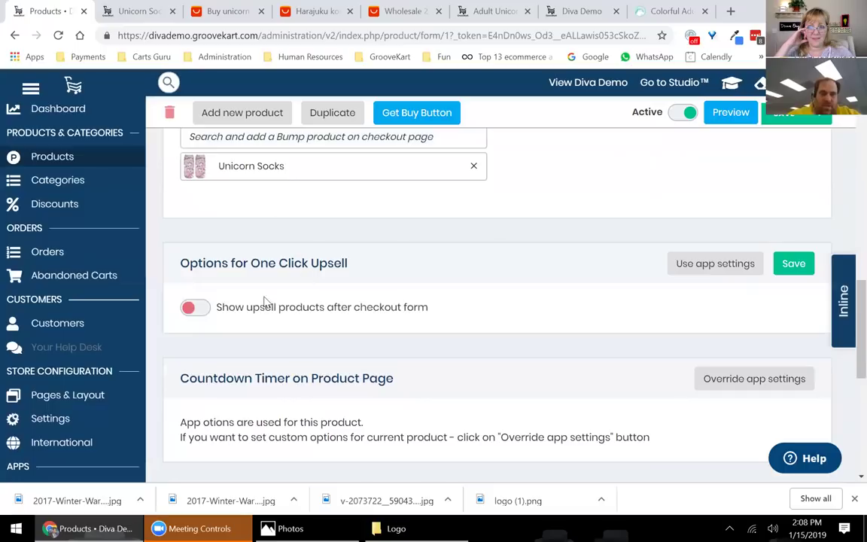
left_click(192, 307)
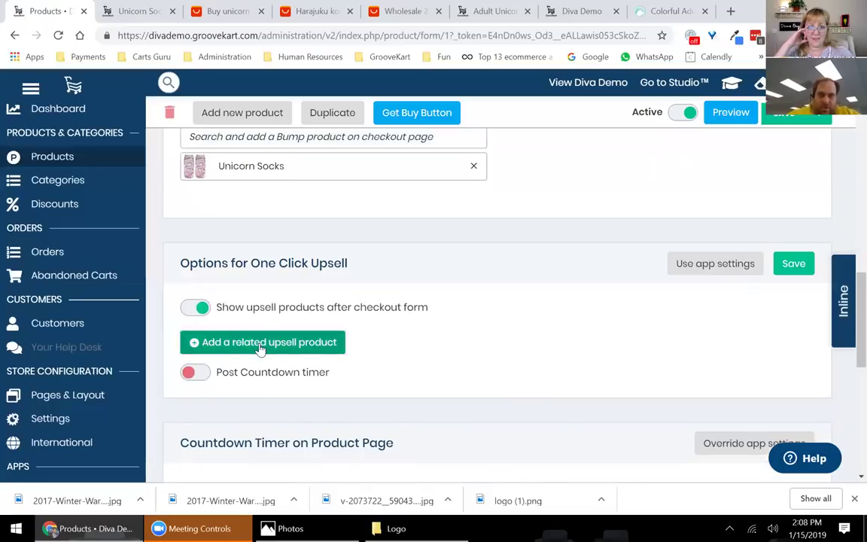
left_click(262, 344)
type("socks")
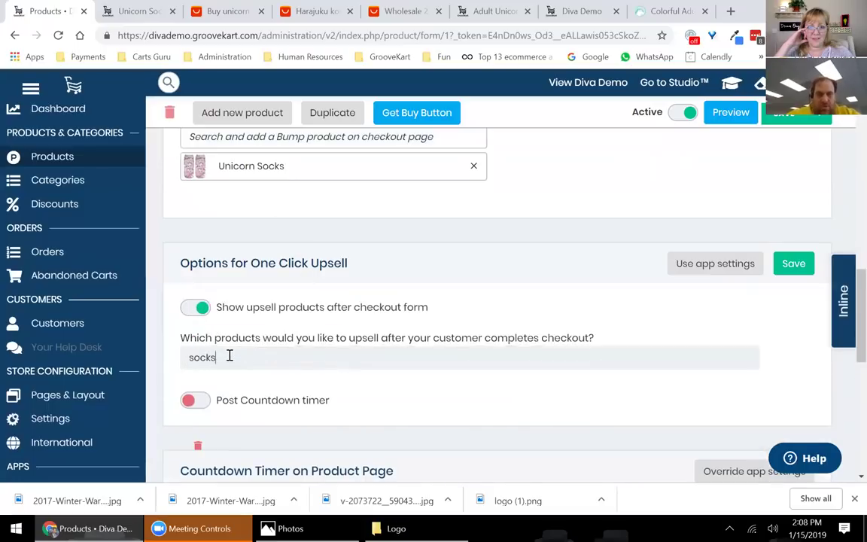
left_click(232, 399)
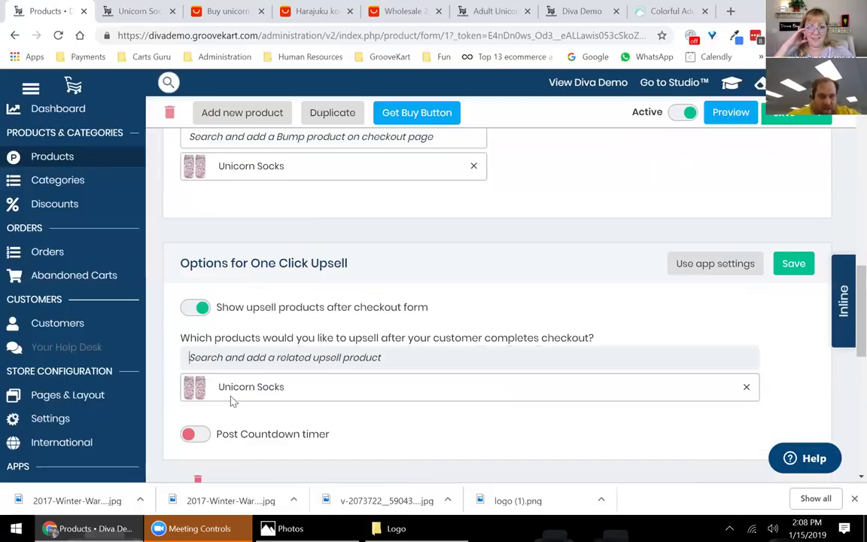
type("socks")
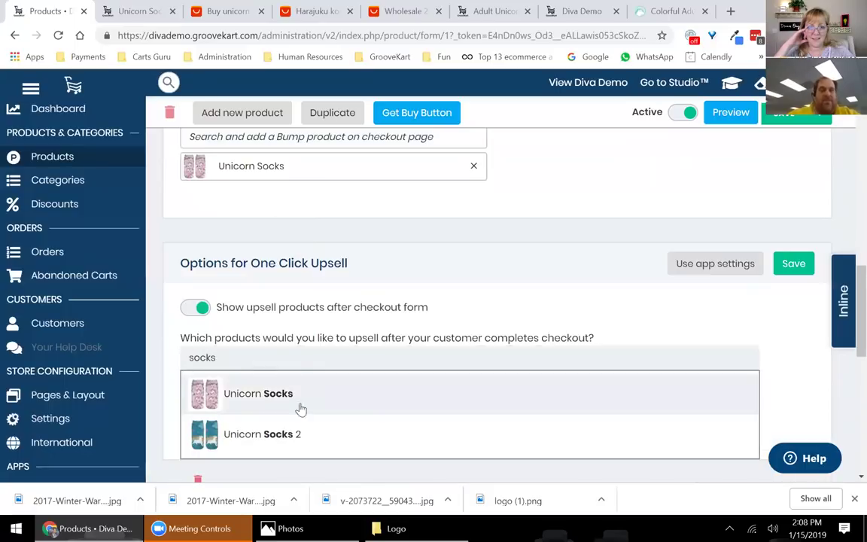
left_click(286, 434)
Step: Override the countdown timer options for this product
scroll(655, 396, "down", 2)
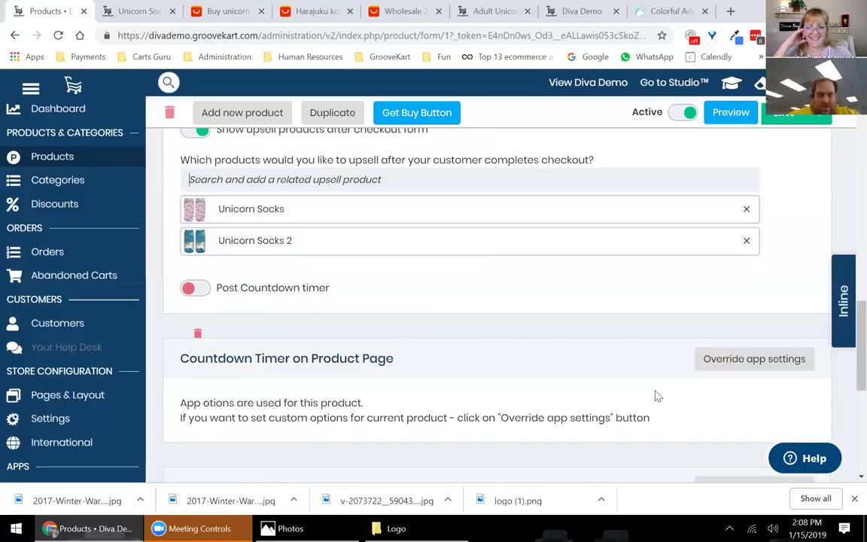
scroll(655, 396, "up", 3)
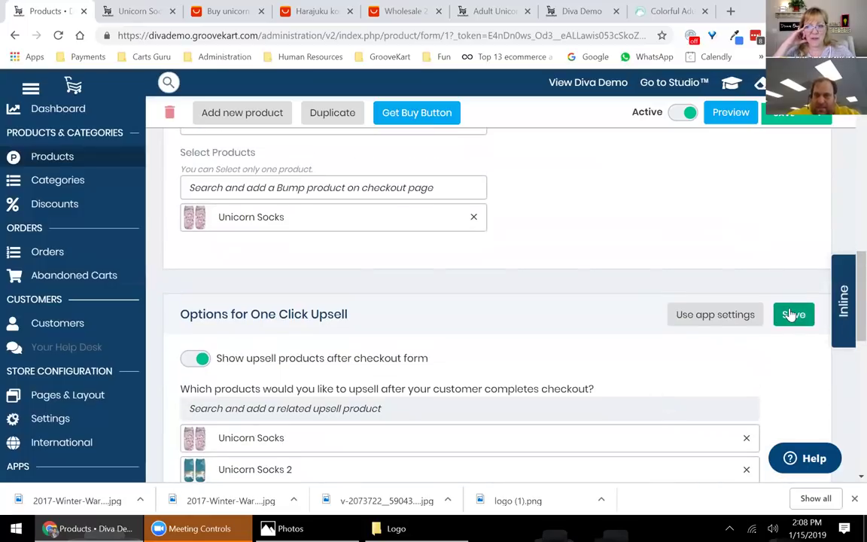
scroll(520, 281, "down", 5)
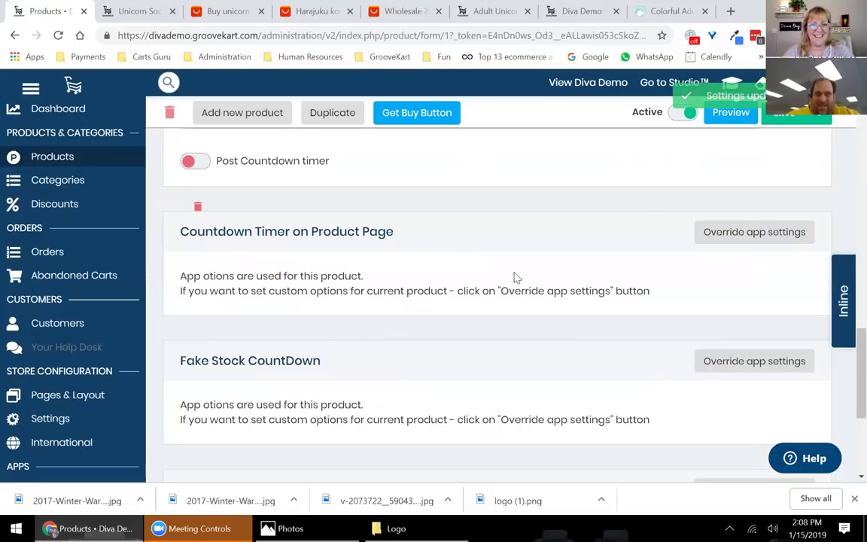
left_click(716, 235)
Step: Turn on the pijama's product-page countdown timer, set it to 'Untill midnight', and save
left_click(197, 341)
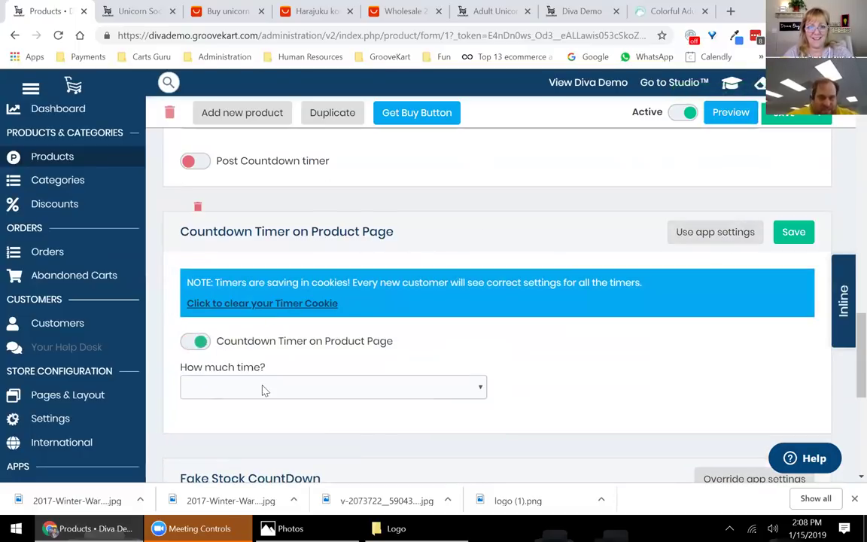
left_click(264, 390)
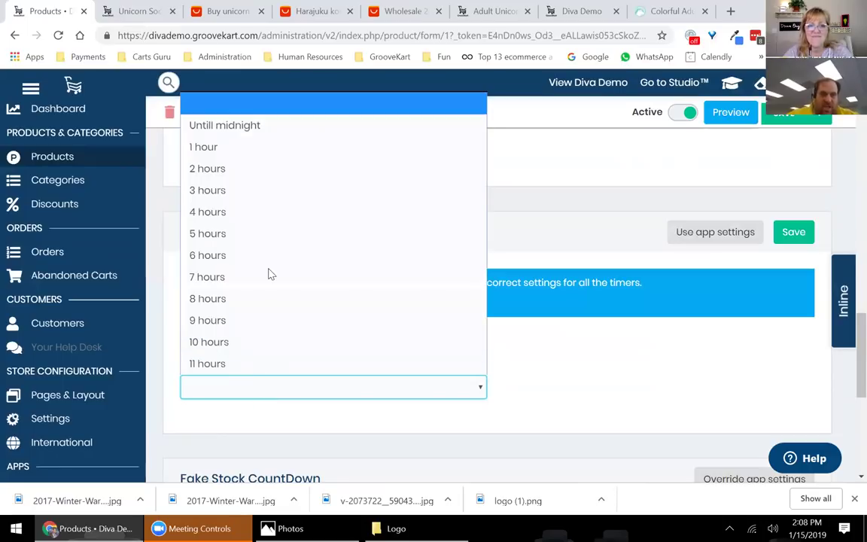
left_click(275, 128)
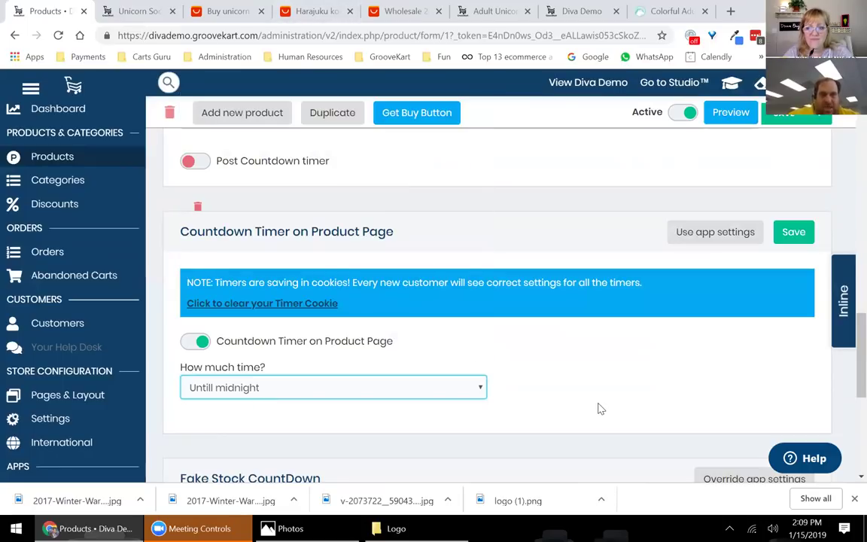
left_click(792, 231)
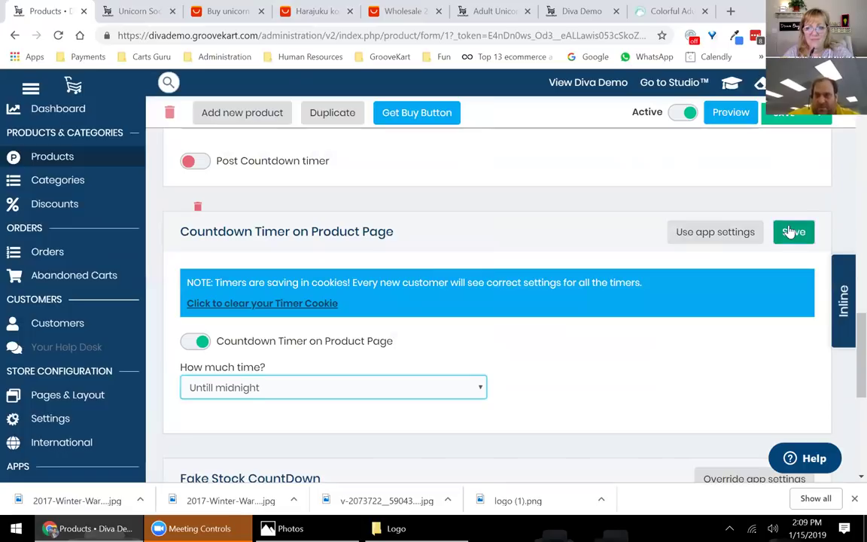
scroll(491, 259, "down", 3)
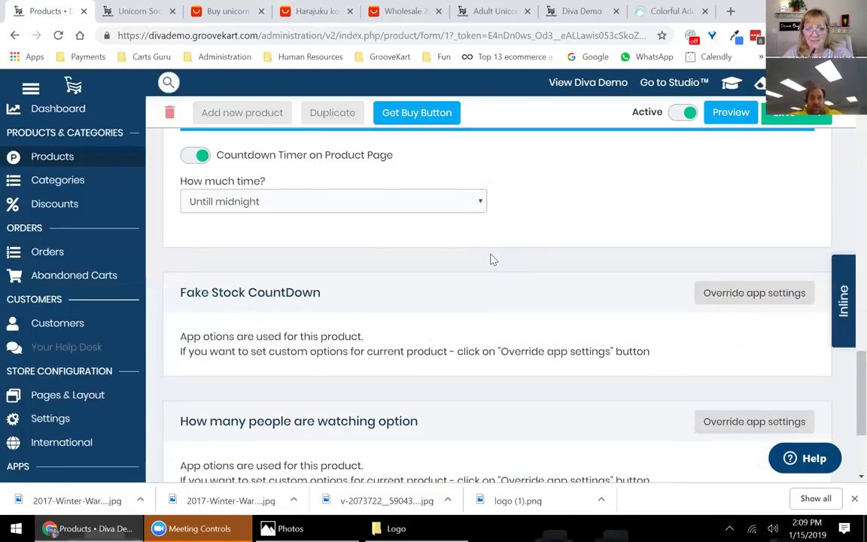
scroll(661, 350, "down", 2)
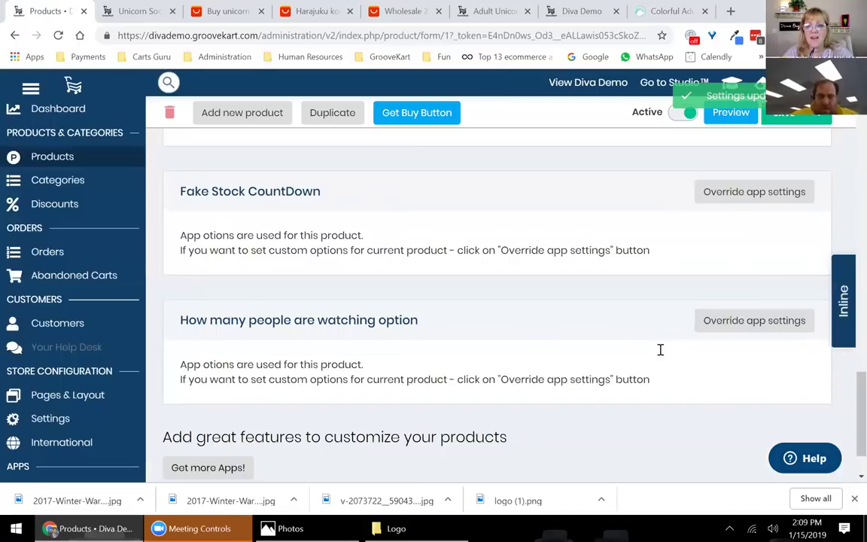
scroll(592, 353, "down", 1)
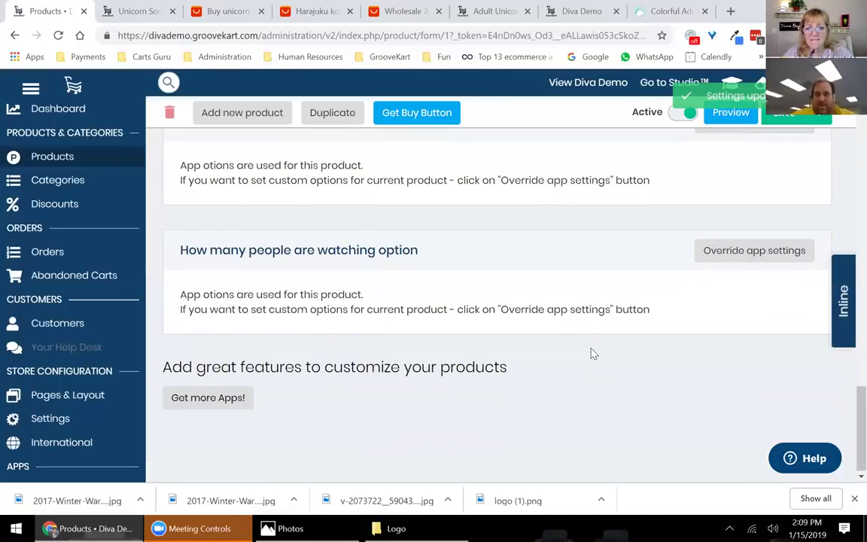
scroll(592, 352, "up", 15)
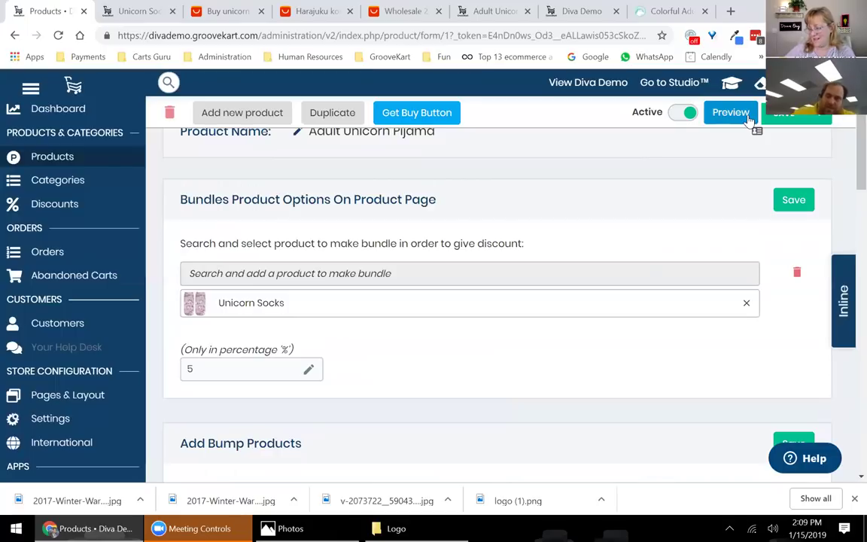
Step: Preview the live pijama page in a narrow window, view the 'You might also like' bump, then maximize again
left_click(730, 113)
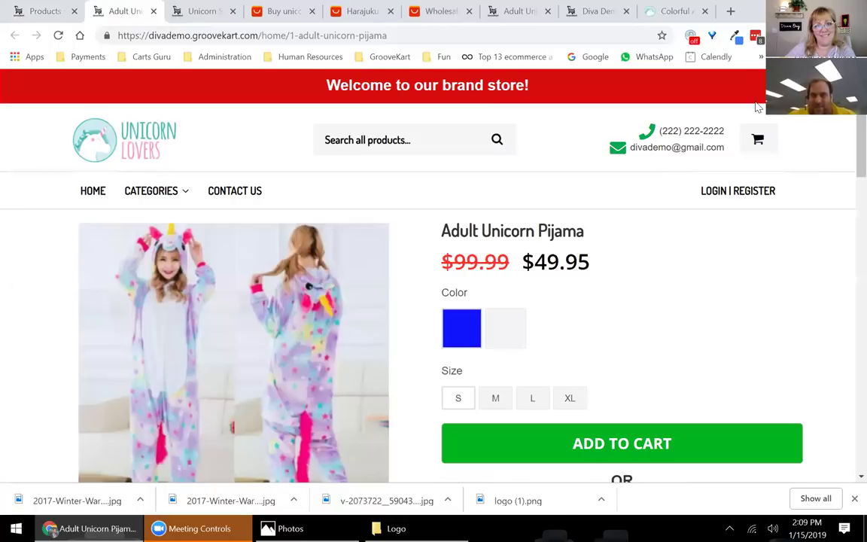
key("super+Down")
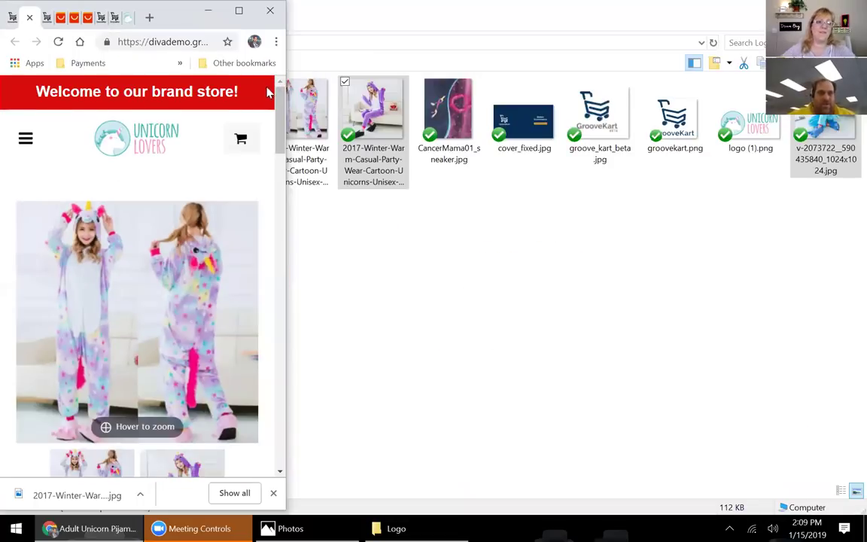
scroll(283, 120, "down", 1)
left_click_drag(283, 121, 267, 234)
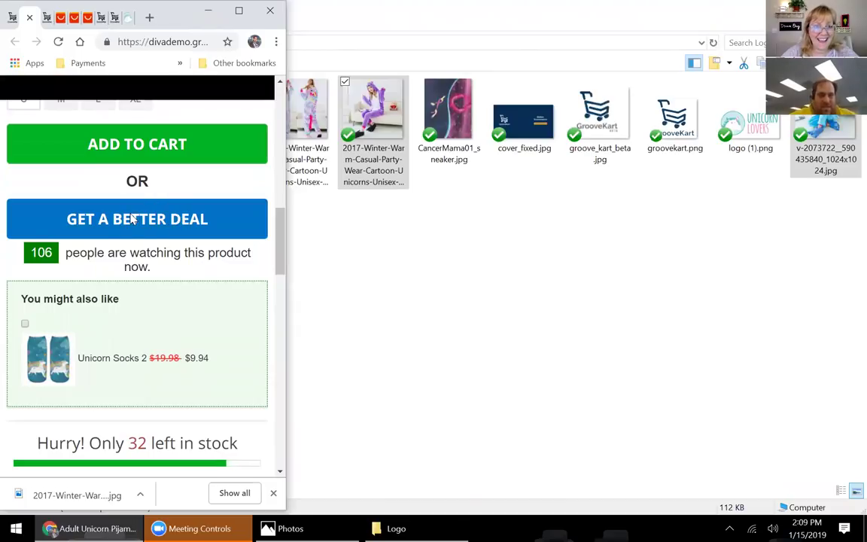
left_click(239, 10)
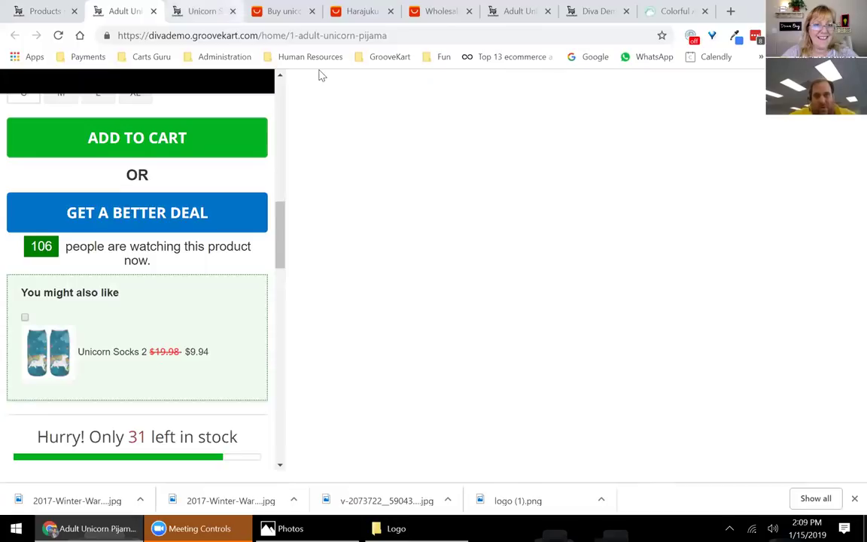
Step: Reveal the Get a Better Deal offer and scratch the Scratch & Find card
scroll(700, 239, "up", 3)
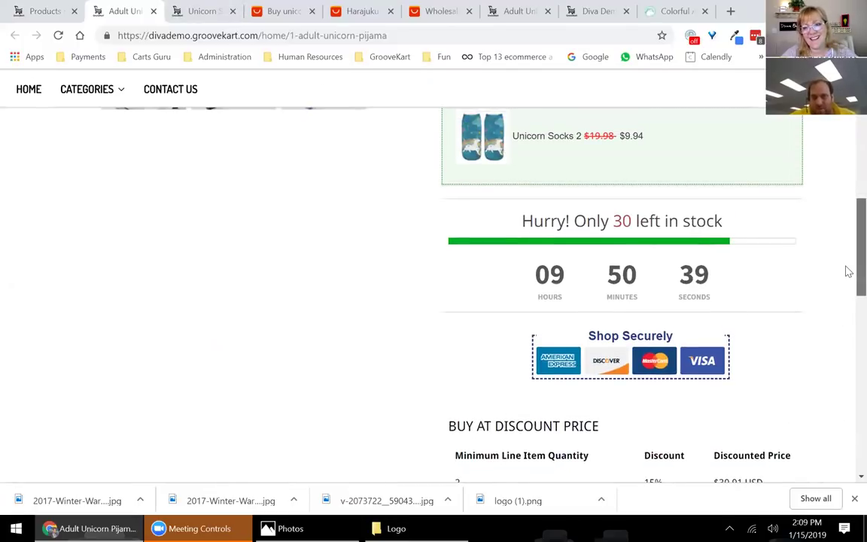
scroll(846, 242, "up", 3)
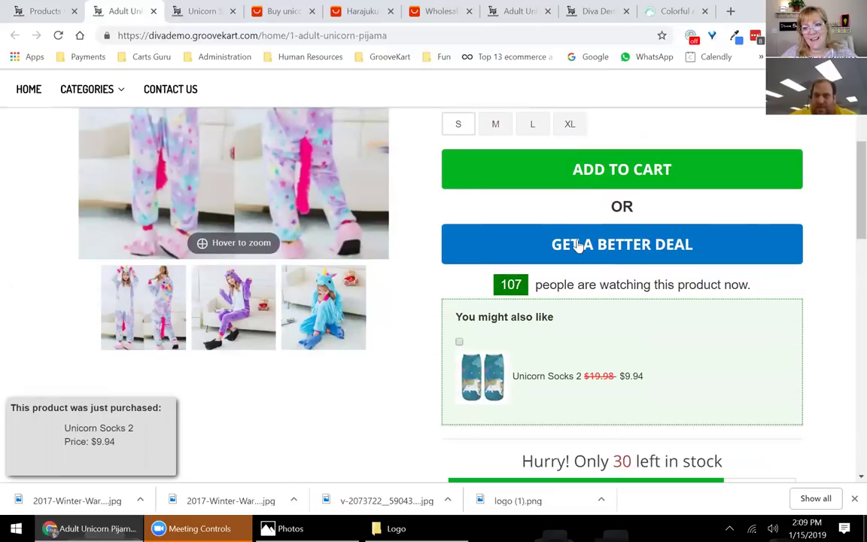
left_click(578, 246)
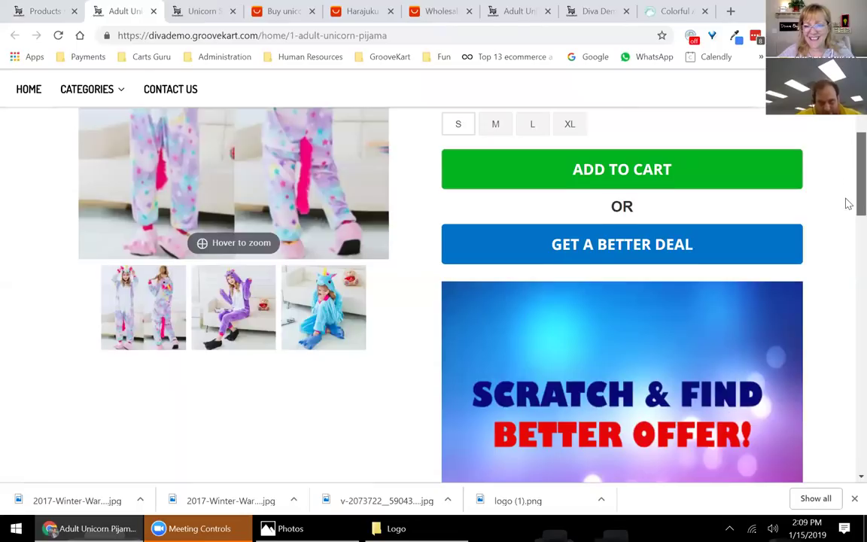
scroll(846, 218, "down", 4)
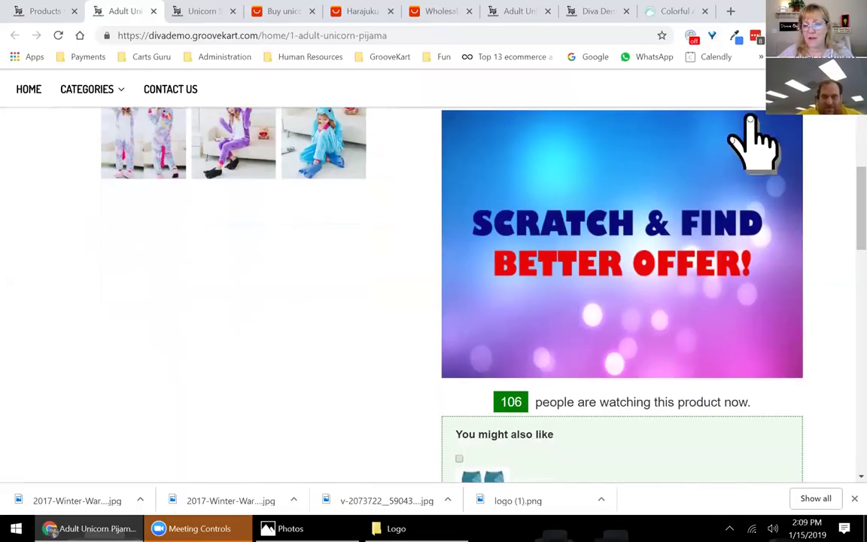
left_click(714, 159)
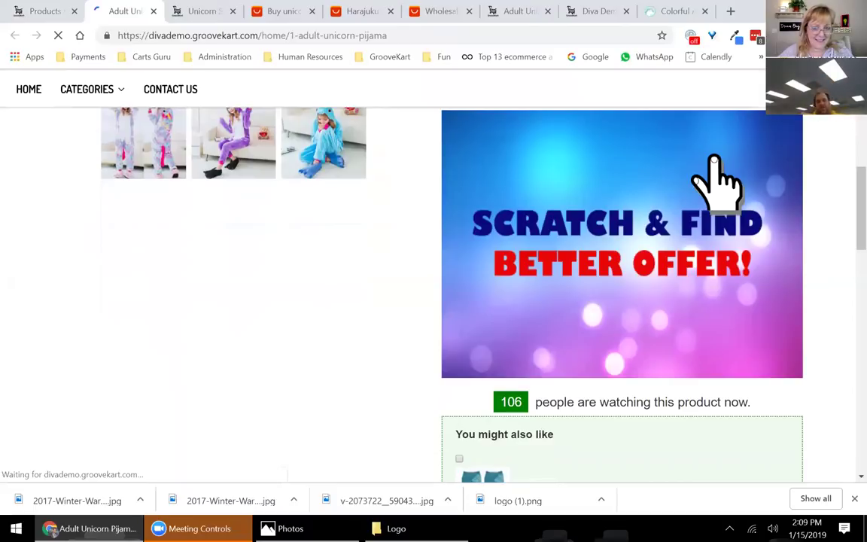
Step: Reveal the scratch-and-find better deal offer a second time
scroll(715, 180, "down", 3)
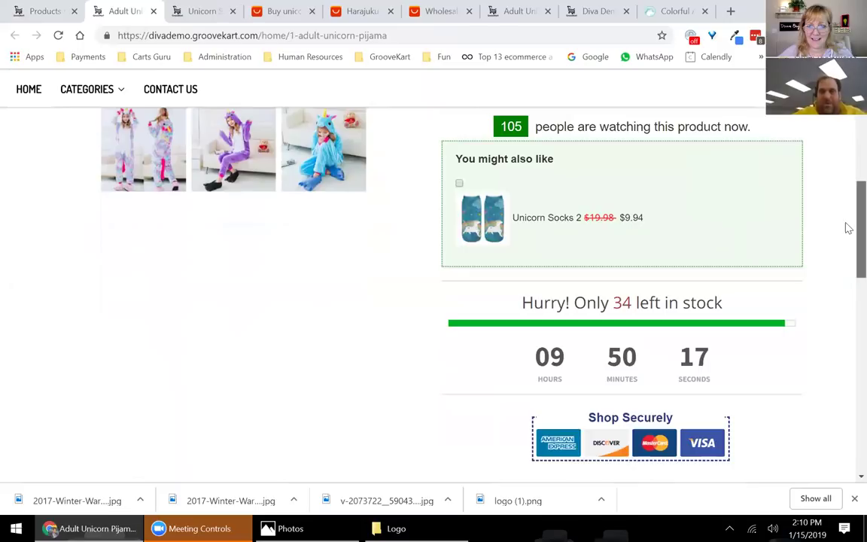
scroll(846, 211, "up", 3)
scroll(837, 218, "down", 2)
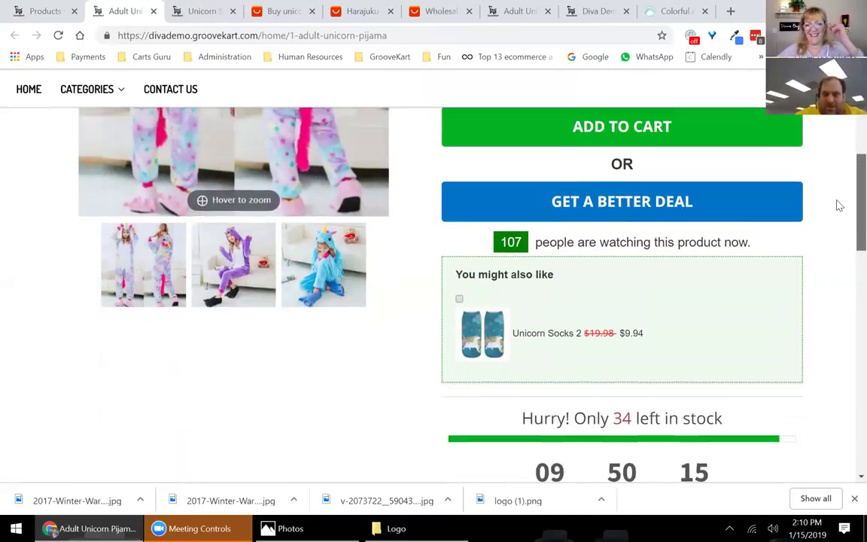
scroll(836, 208, "up", 2)
left_click(617, 297)
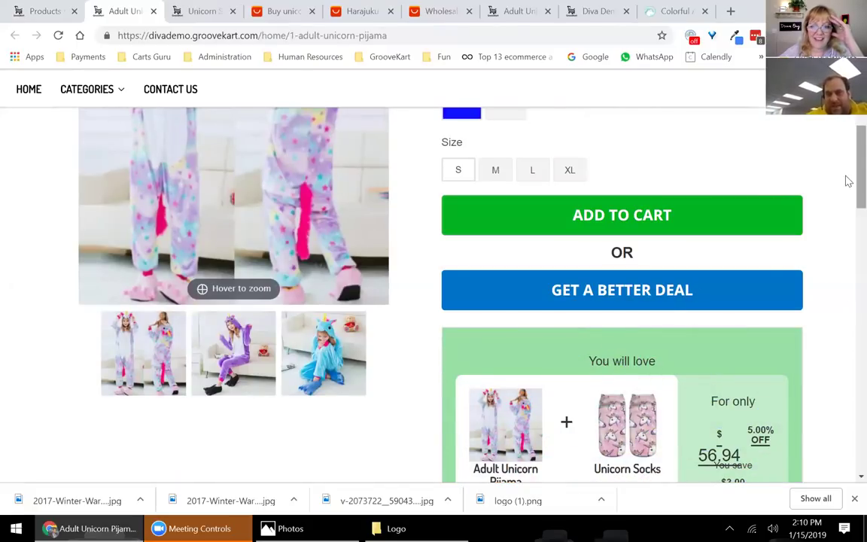
Step: Scroll down to the Unicorn Socks 2 'You might also like' bundle, then back up
scroll(846, 192, "down", 2)
scroll(846, 224, "down", 2)
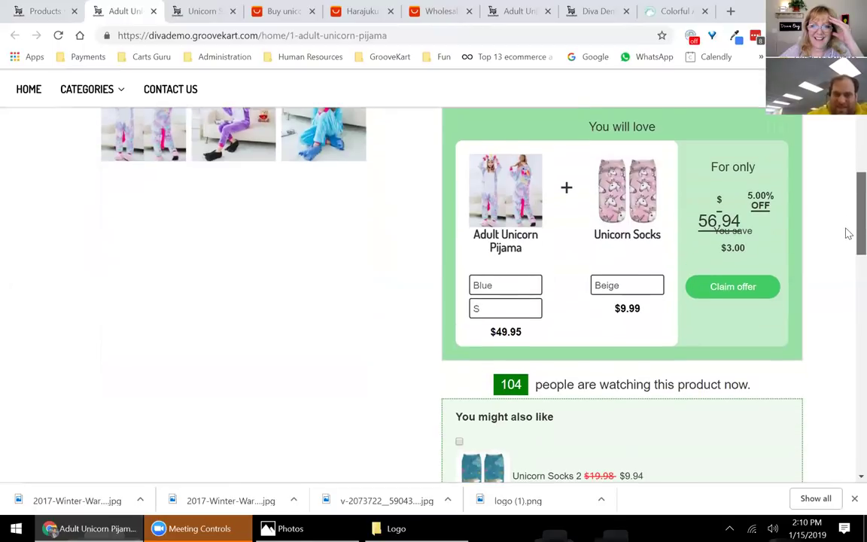
scroll(848, 248, "down", 2)
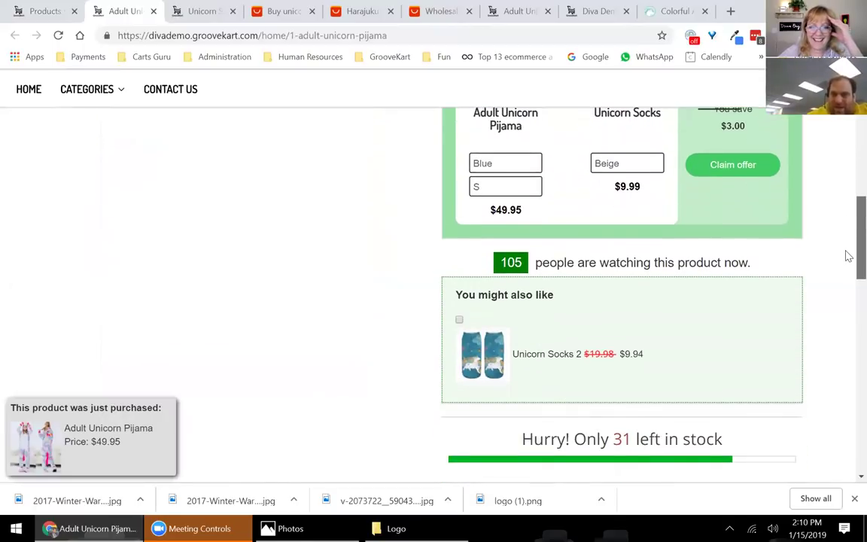
scroll(847, 263, "down", 2)
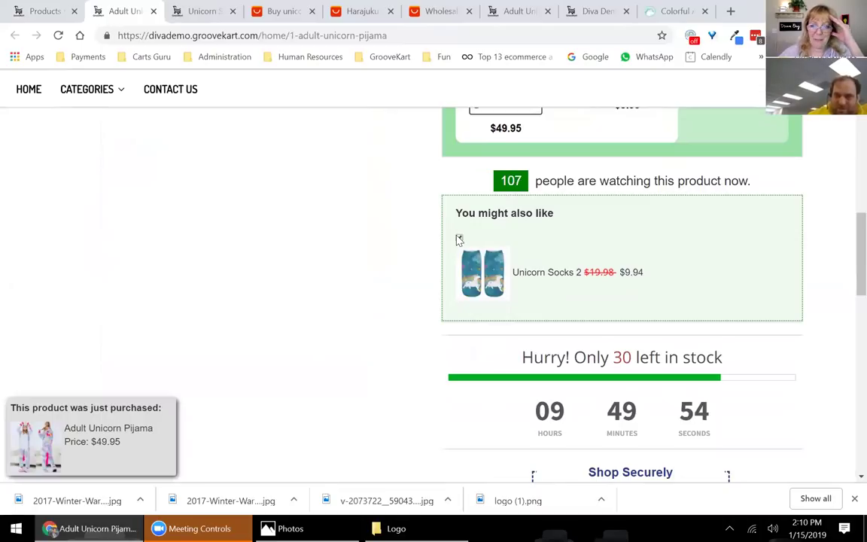
scroll(847, 294, "down", 4)
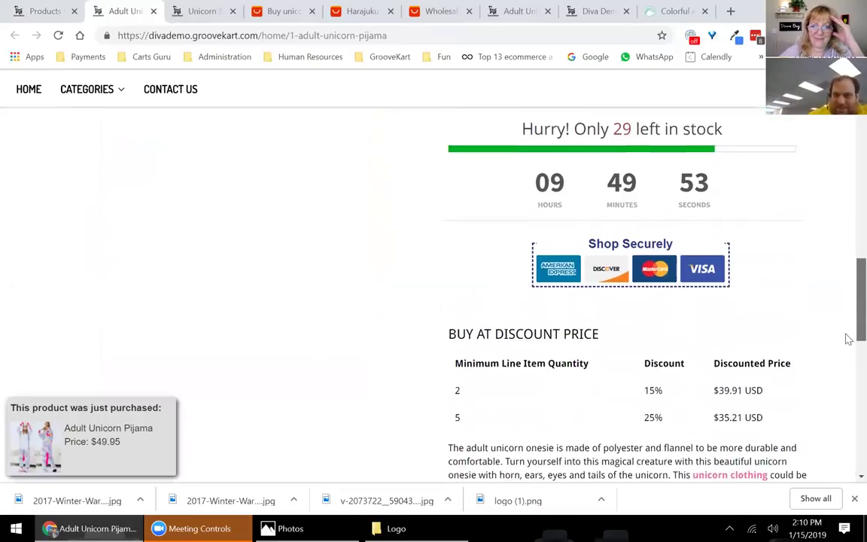
scroll(847, 361, "down", 3)
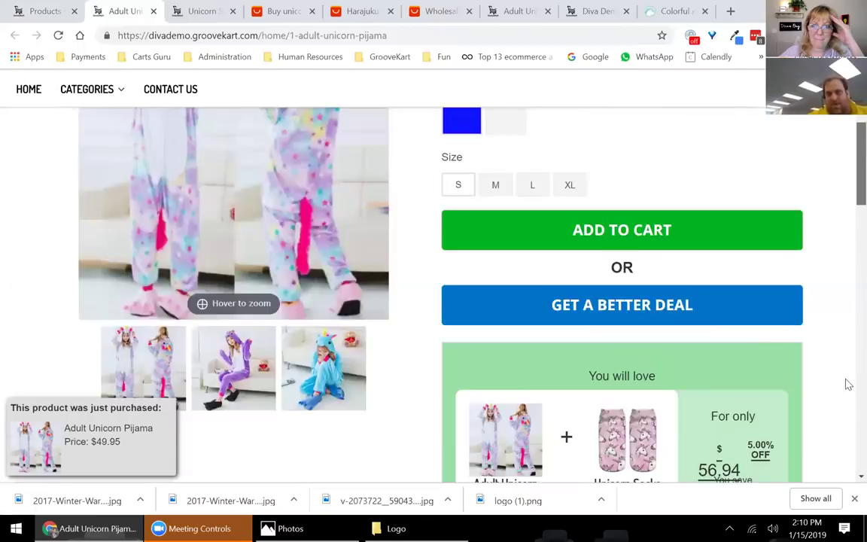
scroll(847, 406, "down", 5)
scroll(847, 294, "up", 8)
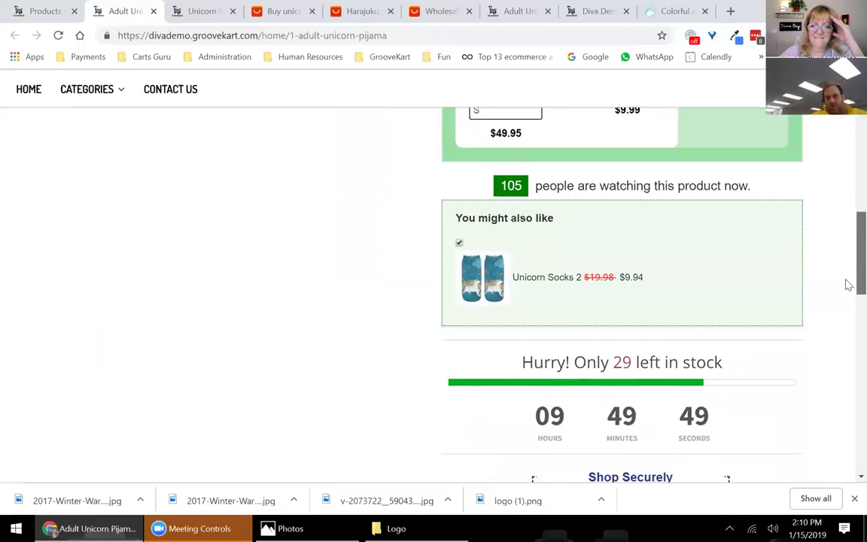
scroll(846, 329, "down", 5)
scroll(846, 392, "up", 1)
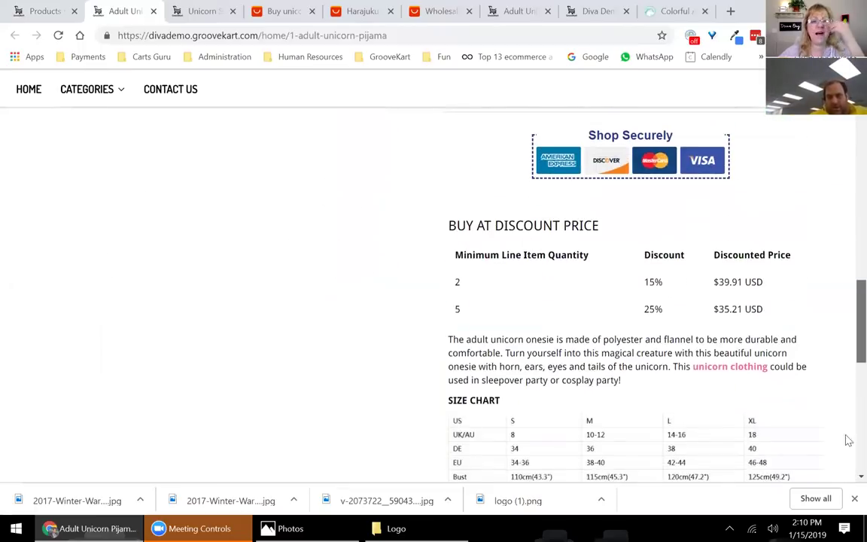
scroll(847, 437, "down", 8)
scroll(846, 319, "up", 10)
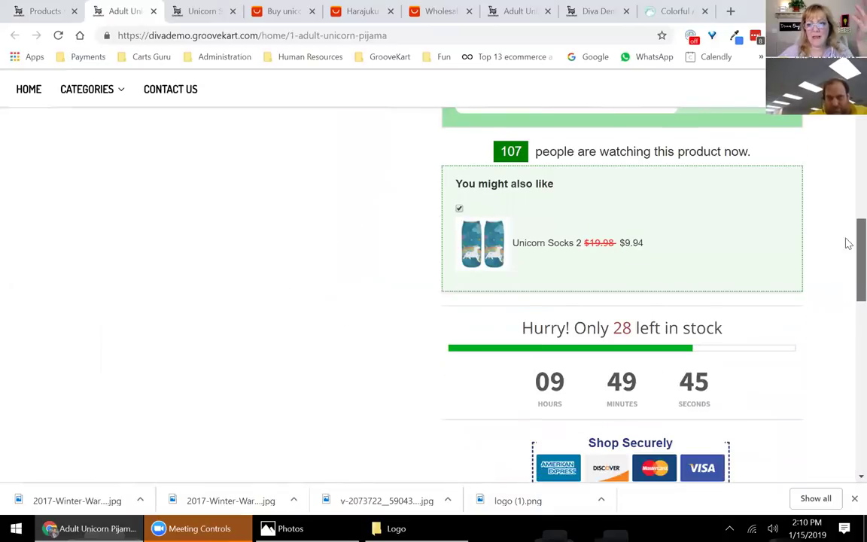
scroll(846, 162, "up", 6)
scroll(846, 180, "down", 2)
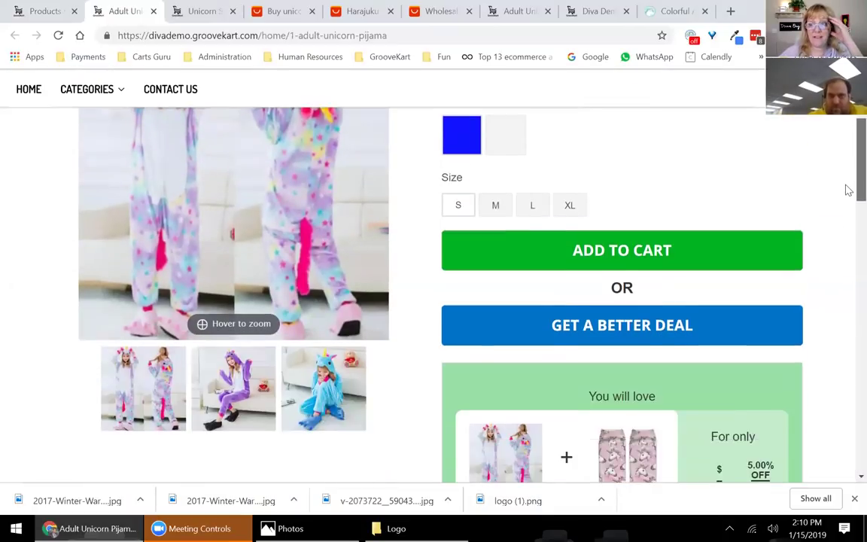
Step: Add the blue size L pijama to the cart and remove Unicorn Socks 2 from it
left_click(532, 224)
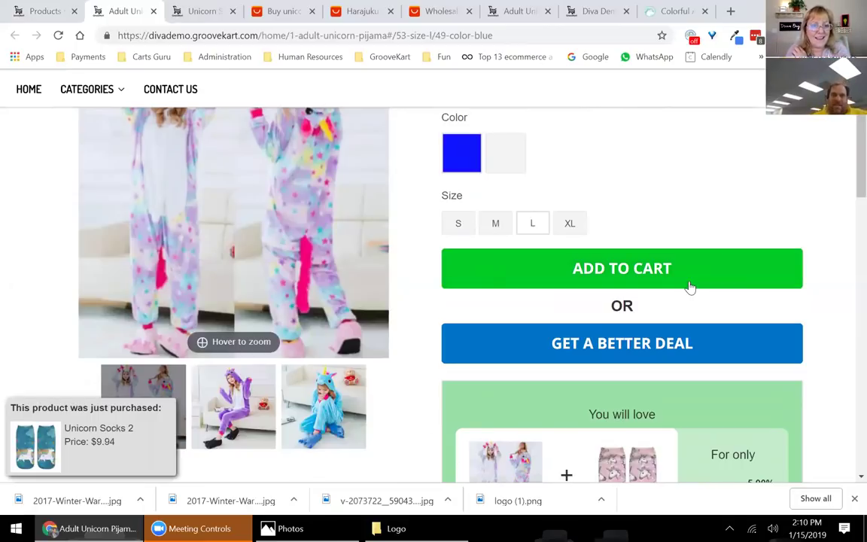
left_click(612, 271)
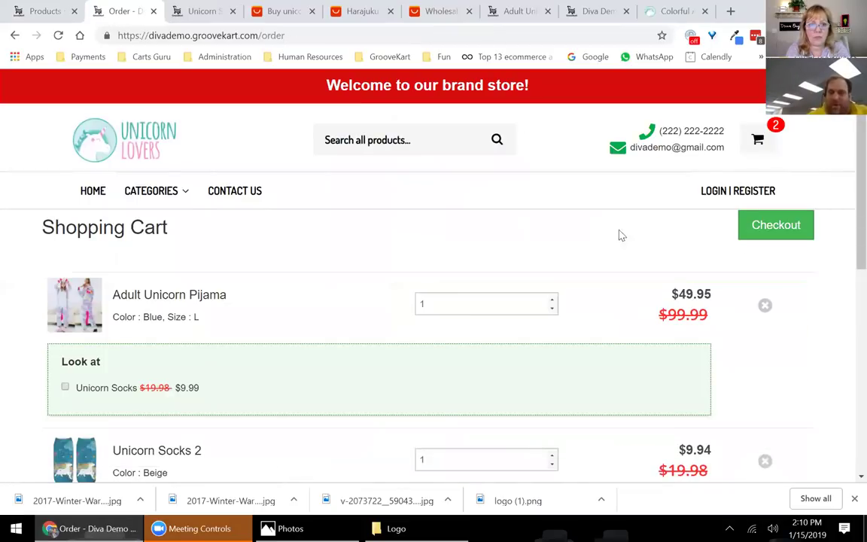
scroll(846, 242, "down", 2)
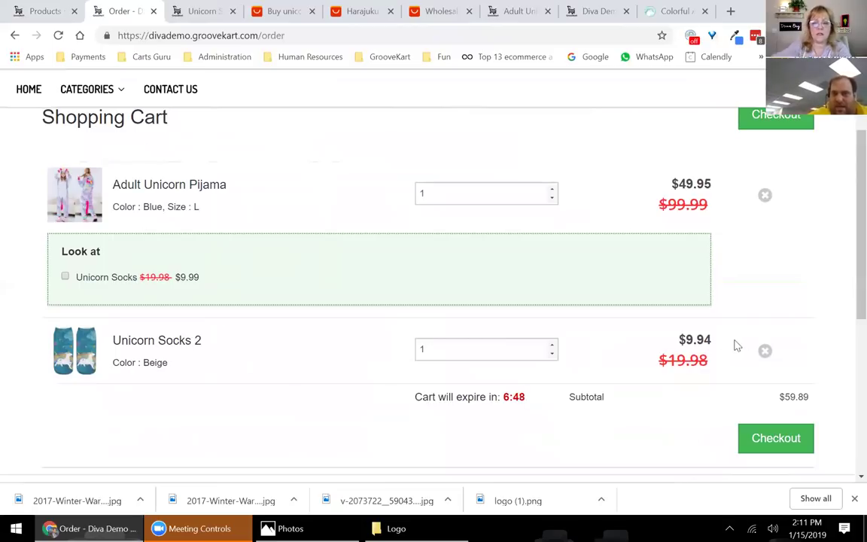
left_click(764, 352)
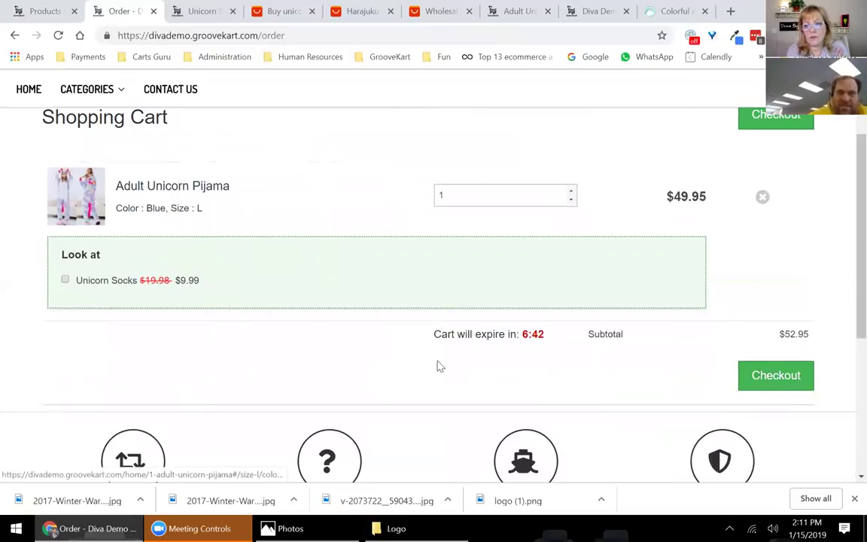
Step: Go from the cart at $49.95 subtotal to the checkout customer information step
left_click(776, 376)
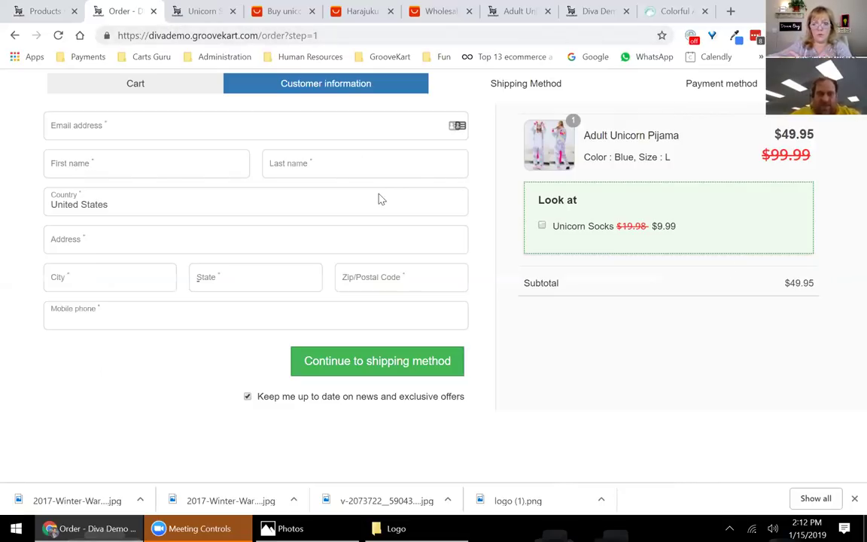
Step: Load the video.groovekart.com checkout, dismiss the low-battery warning, and accept the cookie notice
double_click(170, 35)
type("viedo")
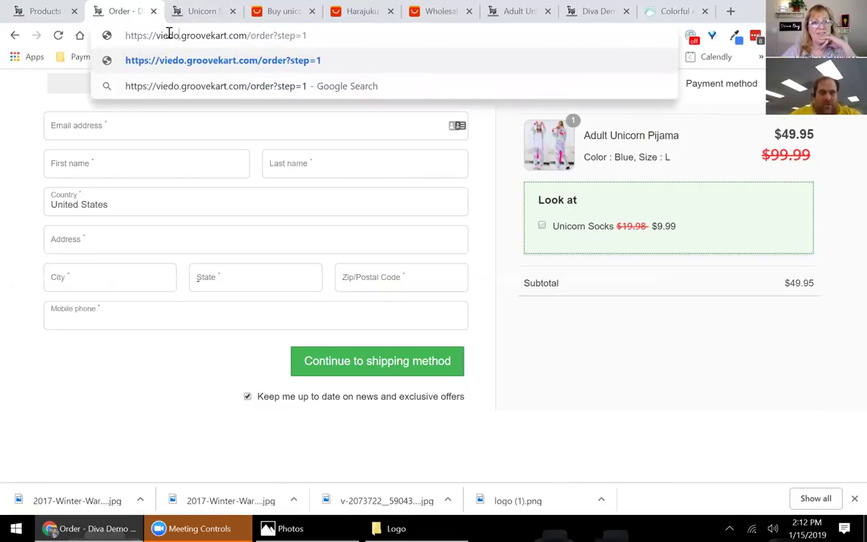
key("BackSpace")
key("BackSpace")
key("BackSpace")
type("de3o")
key("BackSpace")
key("BackSpace")
type("o")
key("Return")
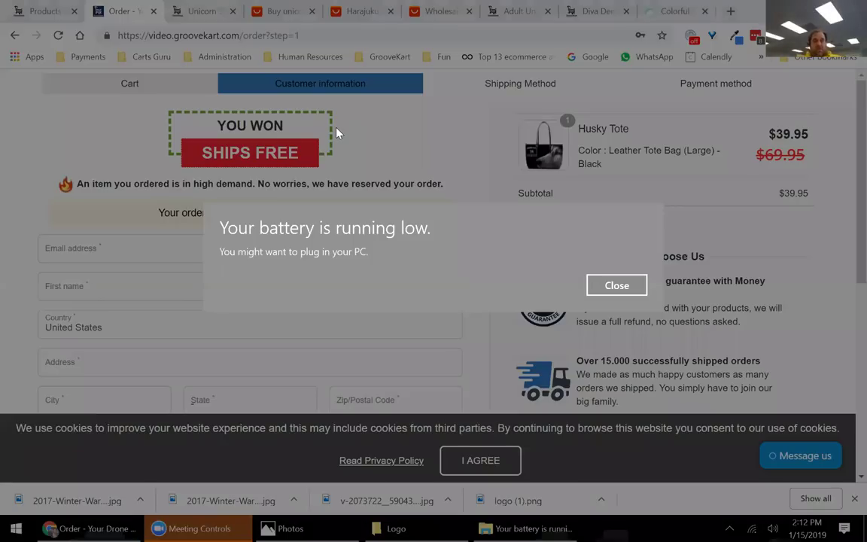
left_click(644, 285)
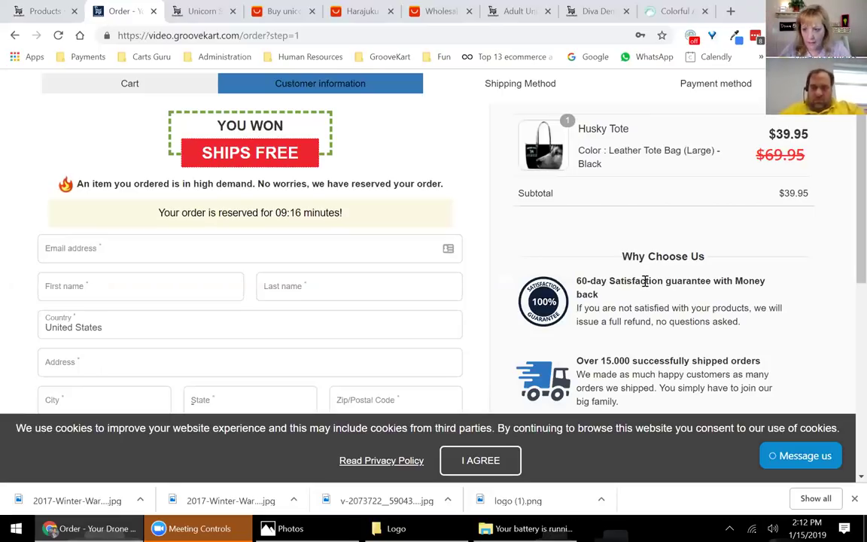
left_click(503, 458)
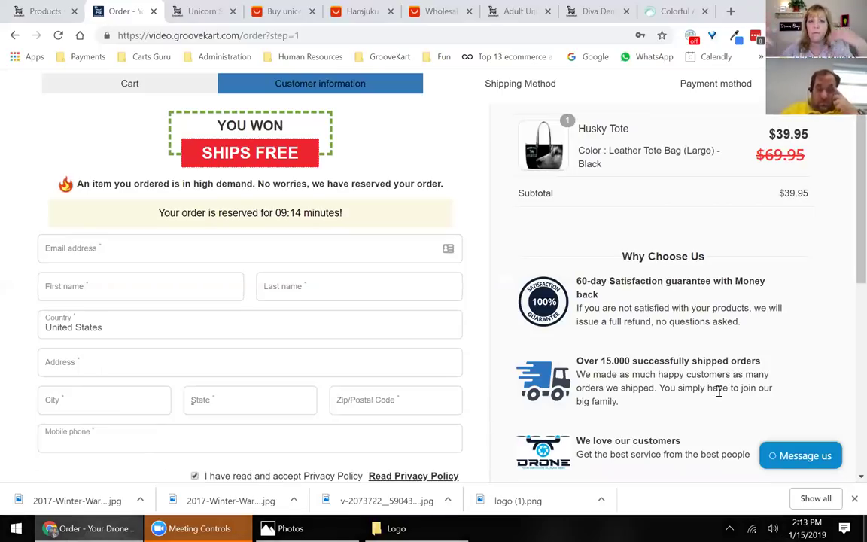
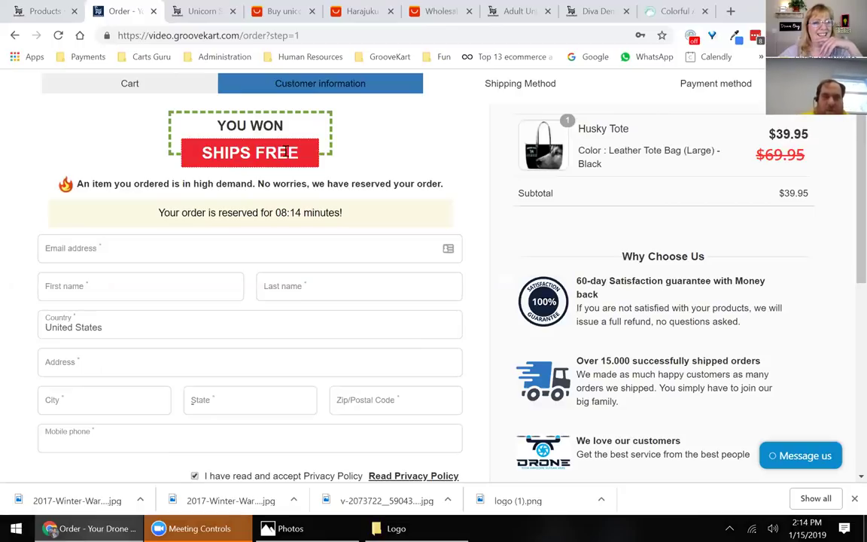
Step: Review the Husky Tote checkout page, then restore Chrome to a narrow window for phone-width preview
scroll(363, 170, "down", 1)
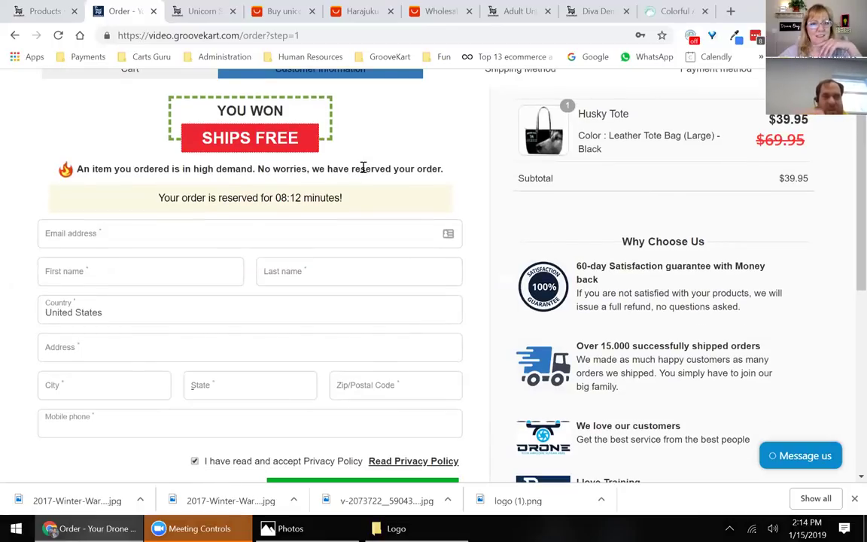
scroll(363, 167, "up", 1)
scroll(363, 167, "down", 1)
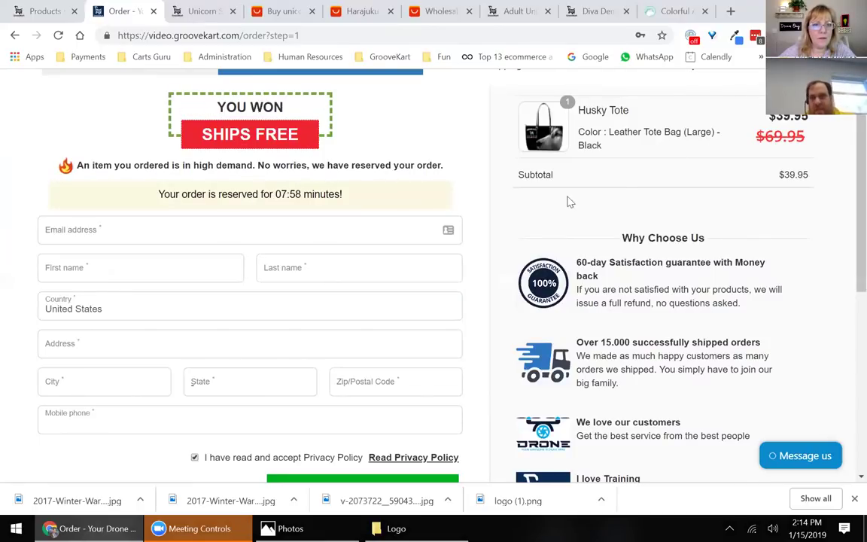
scroll(626, 192, "up", 1)
scroll(627, 188, "down", 3)
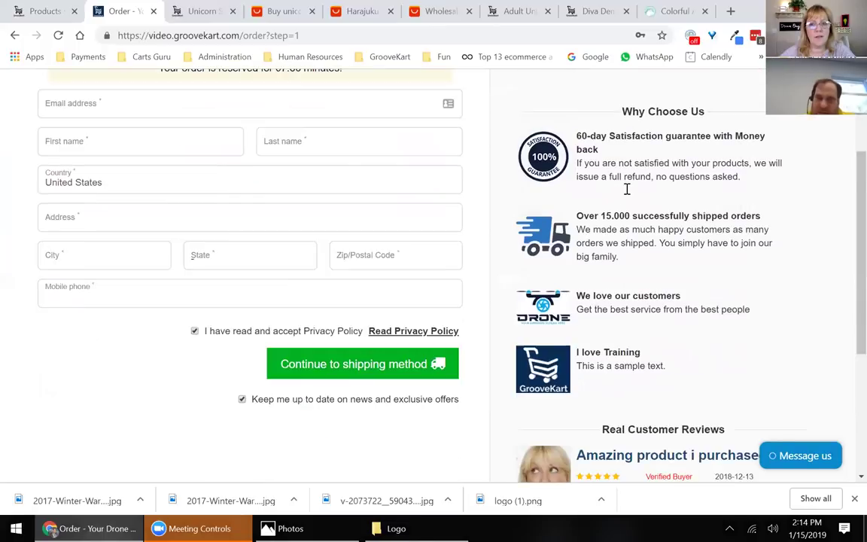
scroll(626, 188, "up", 2)
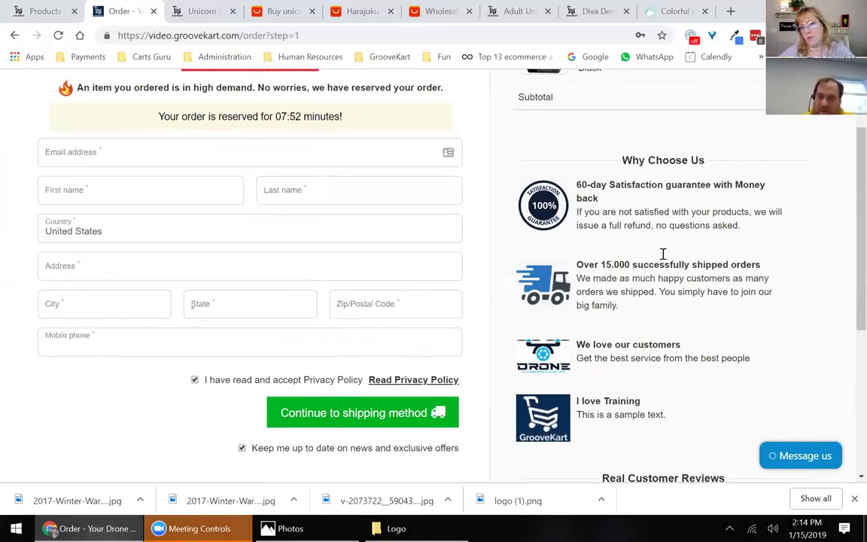
scroll(636, 410, "down", 5)
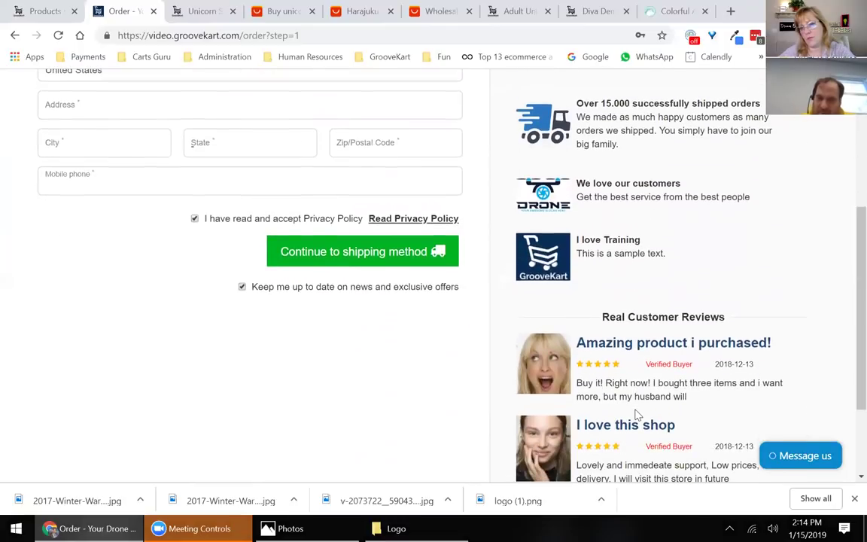
scroll(636, 413, "up", 5)
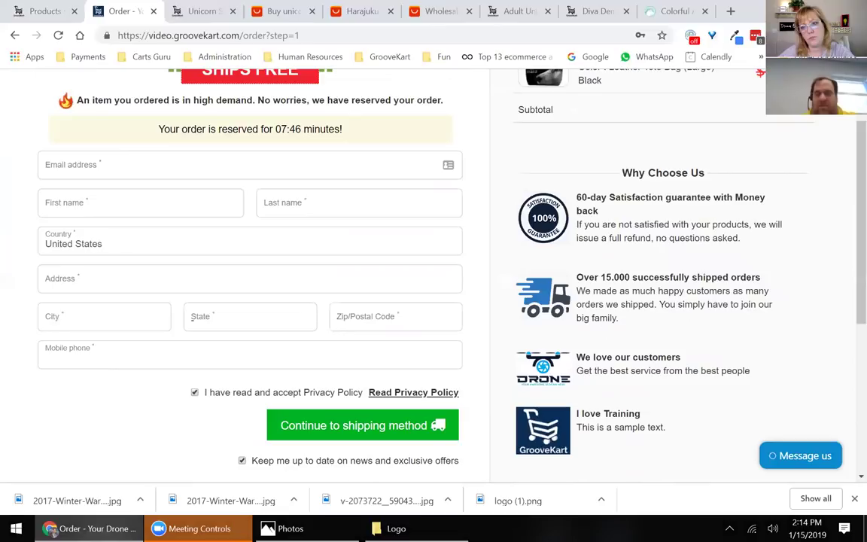
key("super+Down")
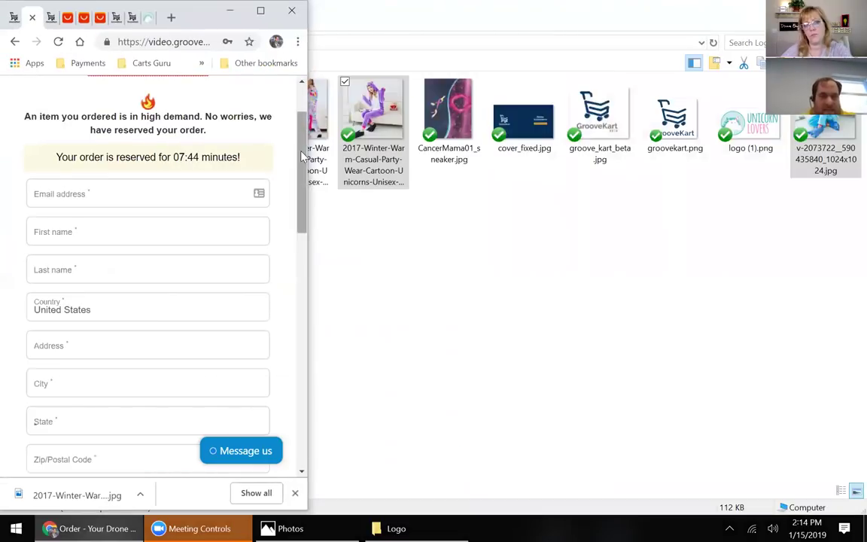
Step: Scroll the narrow checkout window, then maximize Chrome back to full width and return to the form top
scroll(305, 107, "up", 2)
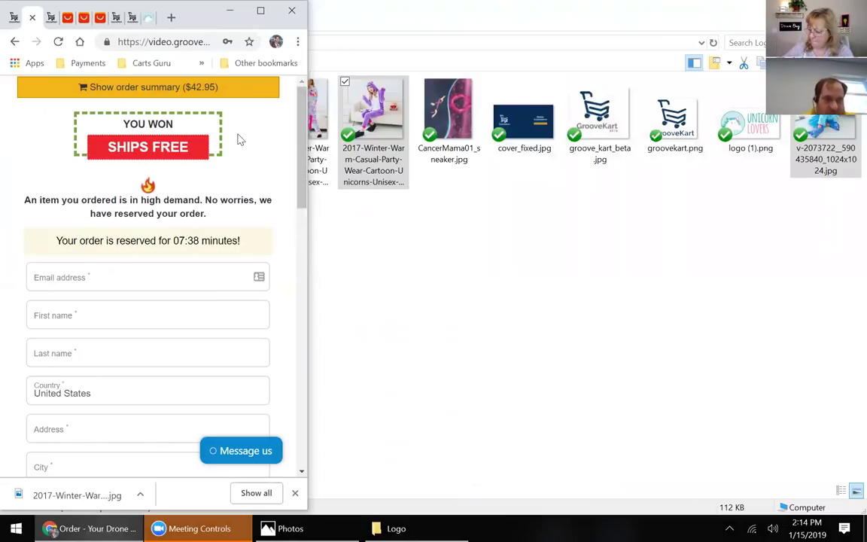
left_click_drag(301, 151, 277, 278)
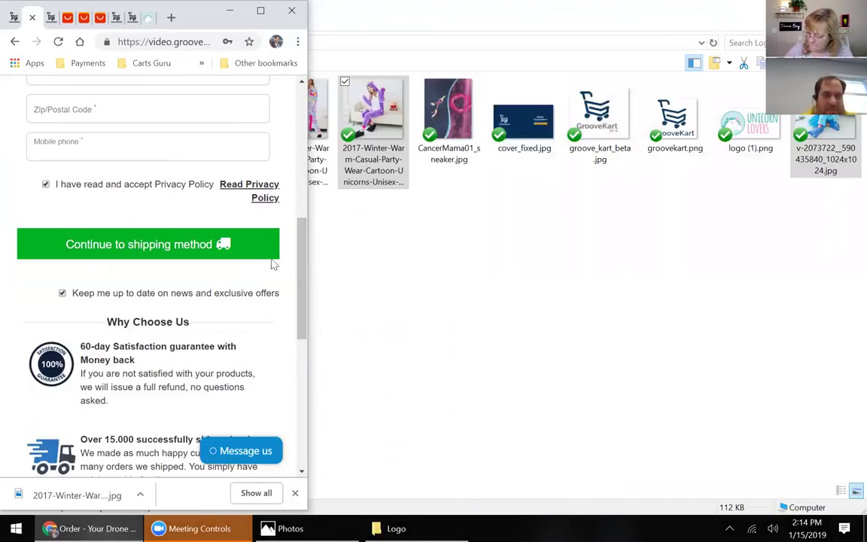
left_click_drag(306, 260, 306, 44)
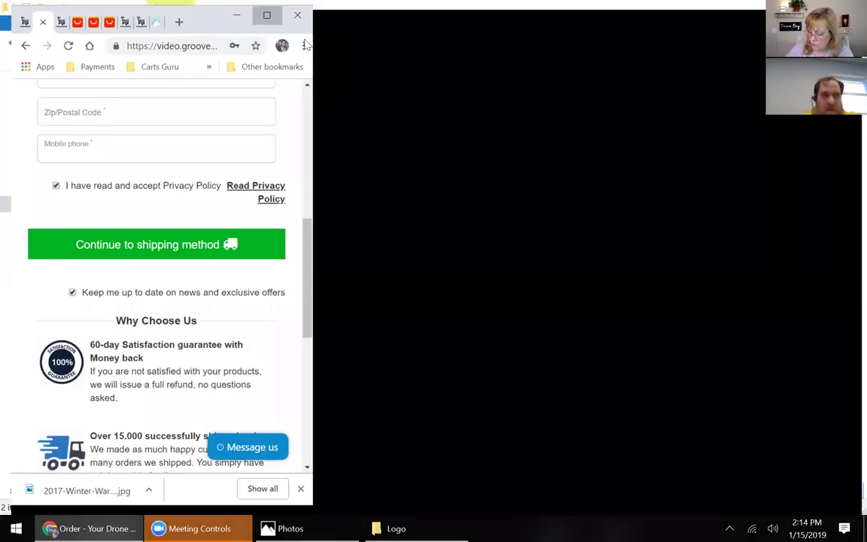
key("super+Up")
scroll(273, 233, "up", 5)
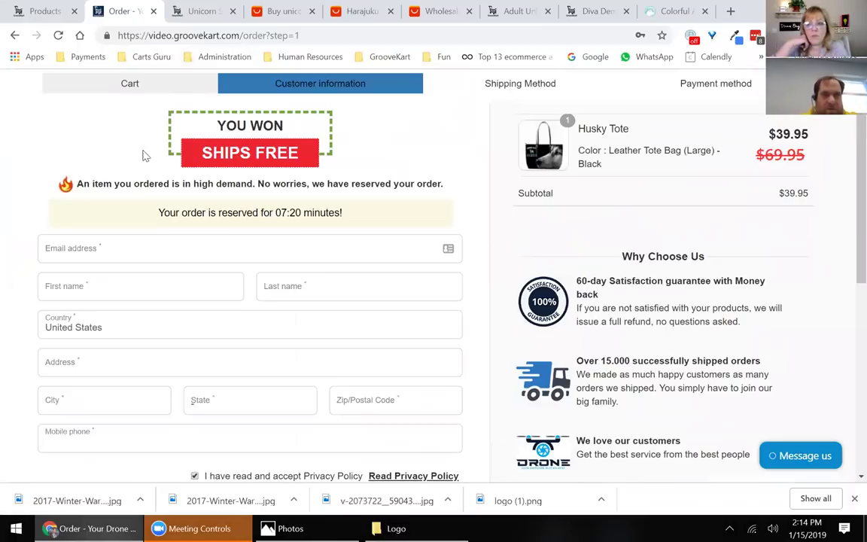
Step: Remove '/order?step=1' from the URL to load the store homepage
left_click_drag(240, 36, 704, 60)
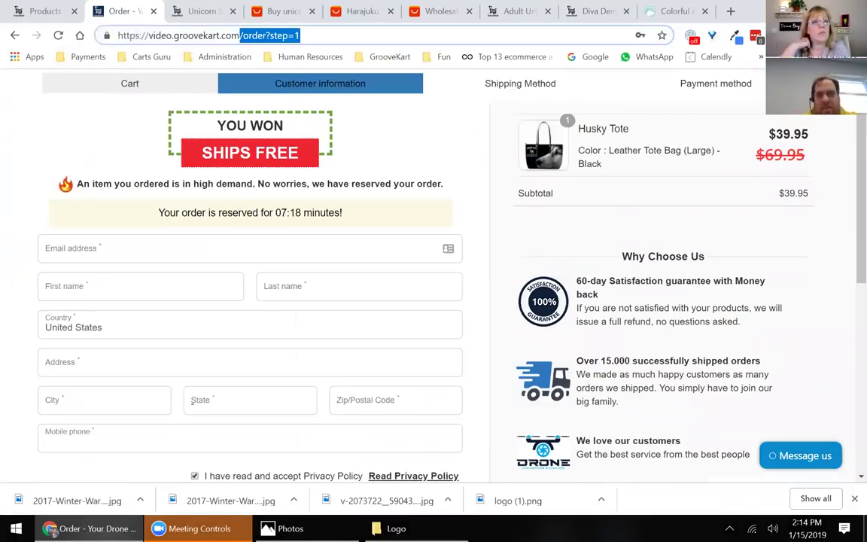
key("BackSpace")
key("Return")
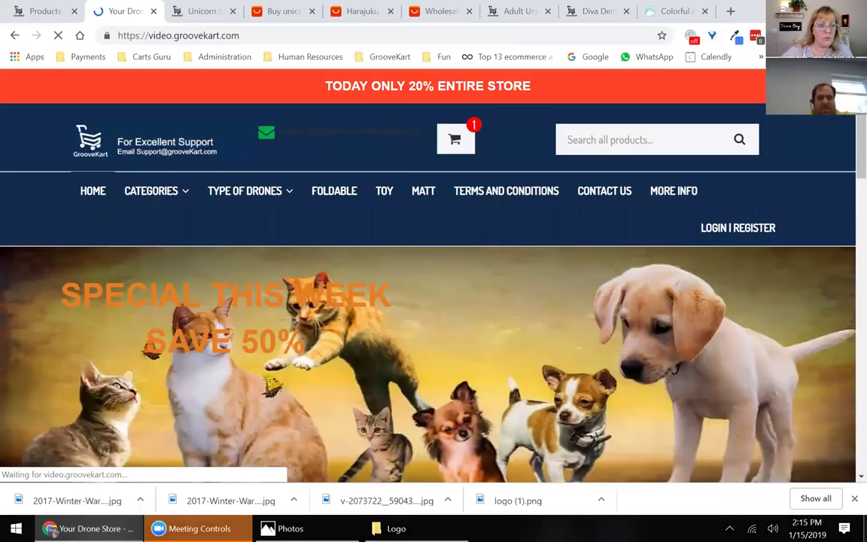
Step: Scroll the homepage and open the Versatile Drone product page
scroll(851, 268, "down", 5)
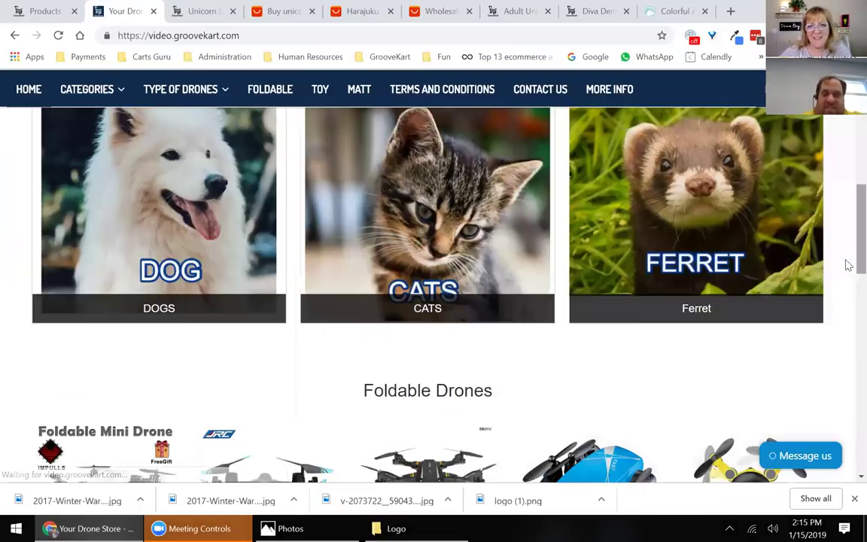
scroll(507, 352, "down", 1)
scroll(507, 352, "down", 2)
scroll(506, 353, "up", 4)
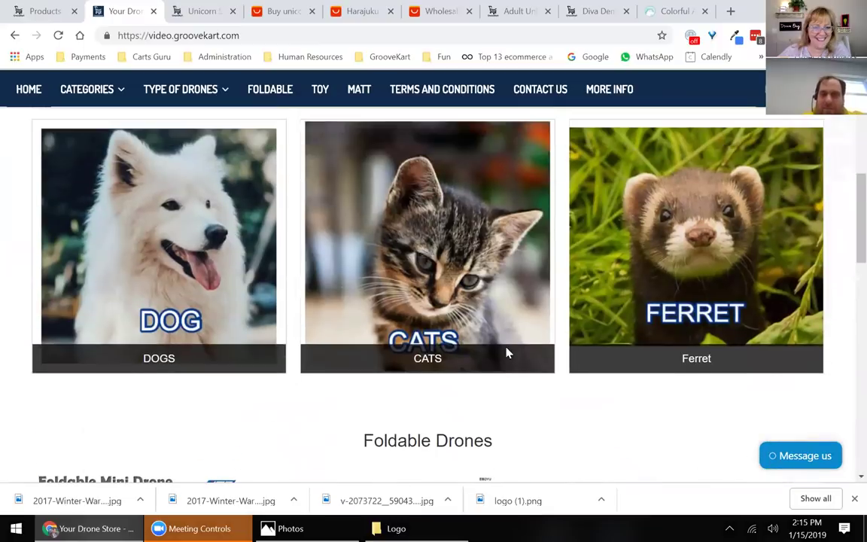
scroll(506, 353, "down", 4)
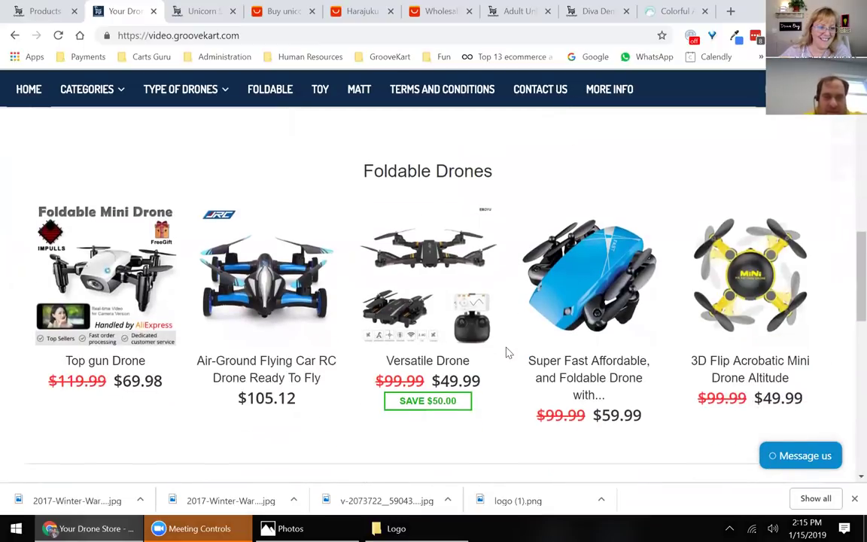
left_click(437, 254)
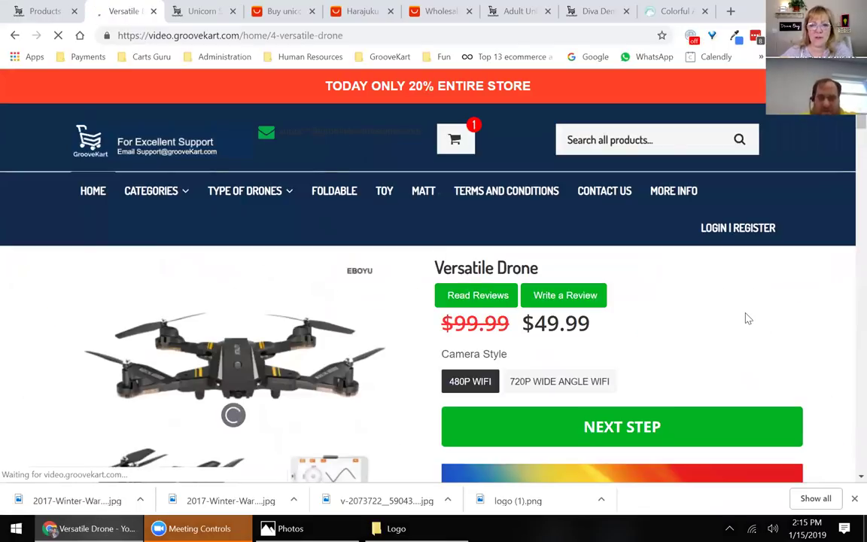
Step: Add the Versatile Drone with the 720P WIDE ANGLE WIFI camera style to the cart
scroll(745, 316, "down", 2)
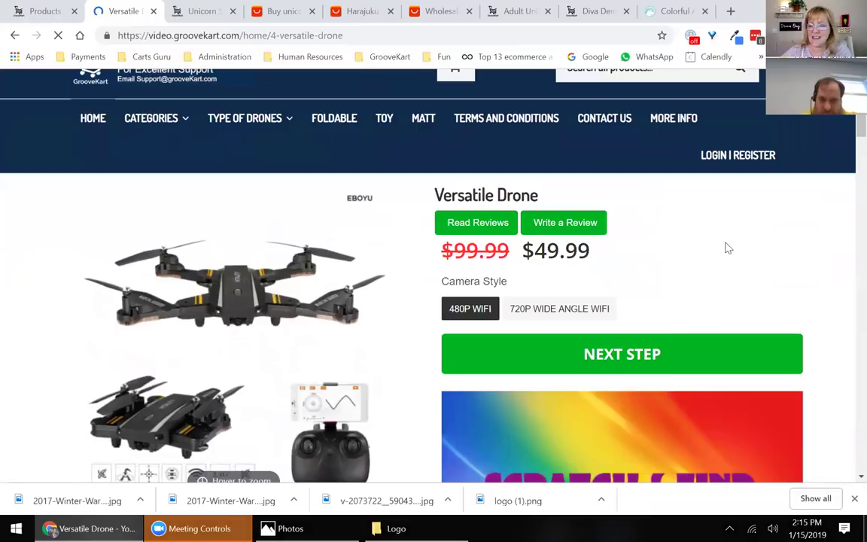
scroll(717, 266, "down", 5)
scroll(671, 209, "up", 3)
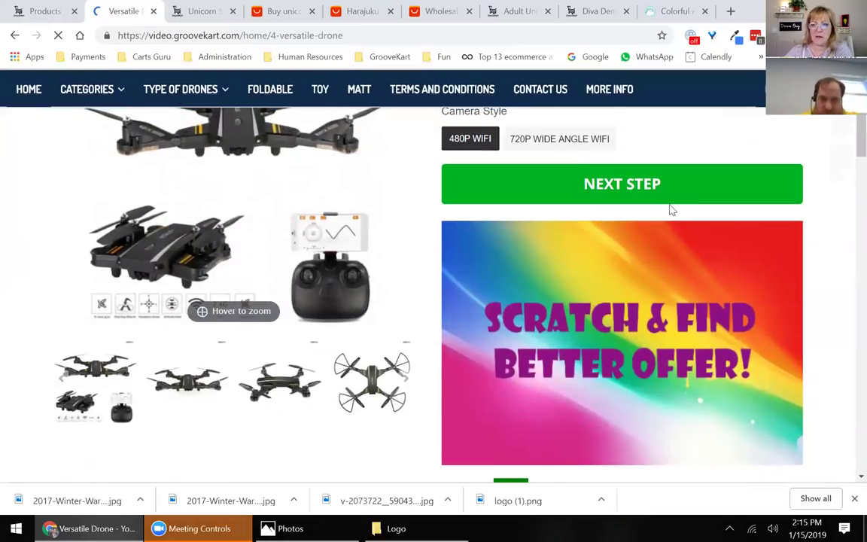
left_click(568, 140)
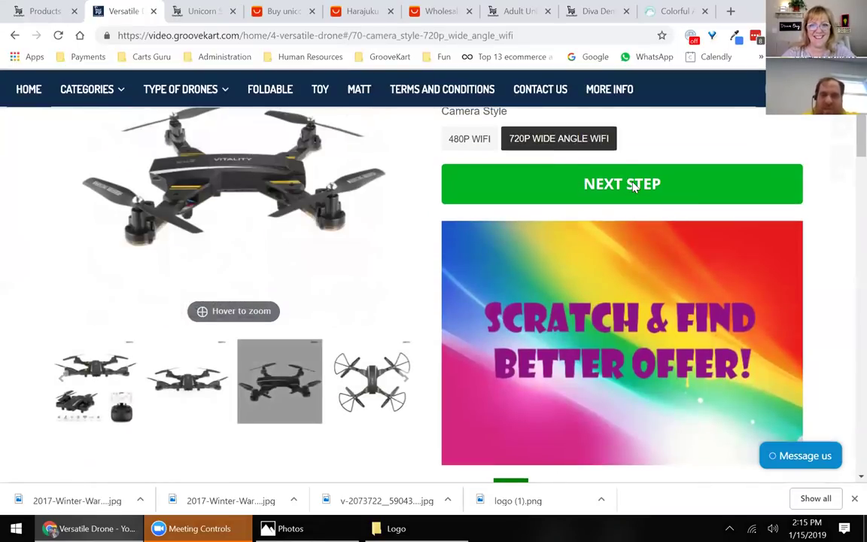
left_click(641, 186)
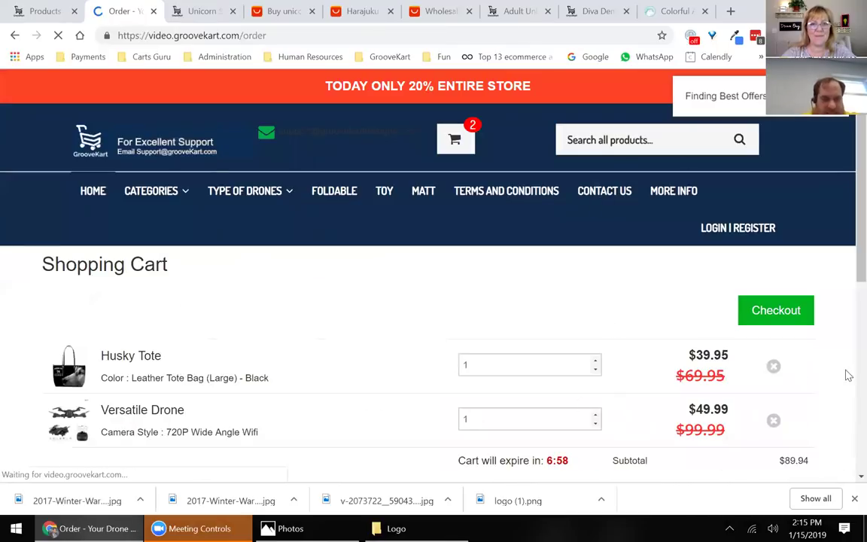
Step: Remove the Husky Tote from the cart and proceed to checkout with only the drone
left_click(773, 365)
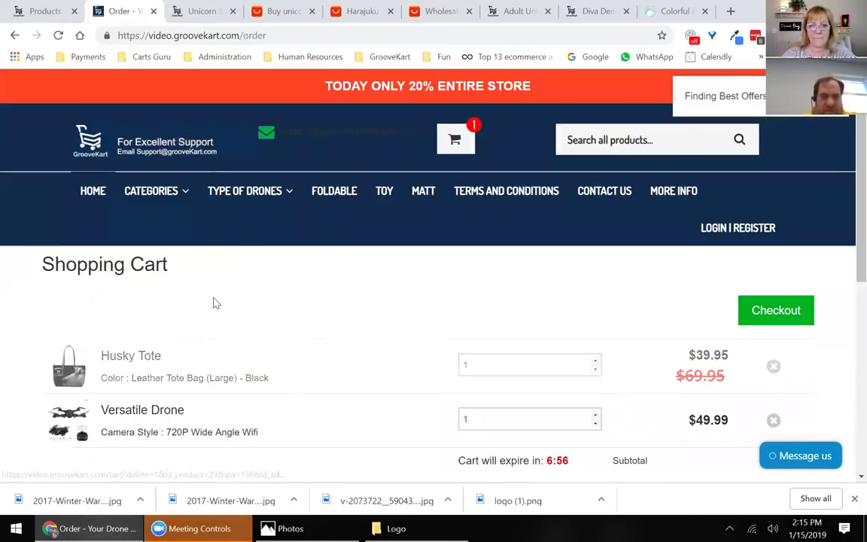
scroll(742, 330, "down", 1)
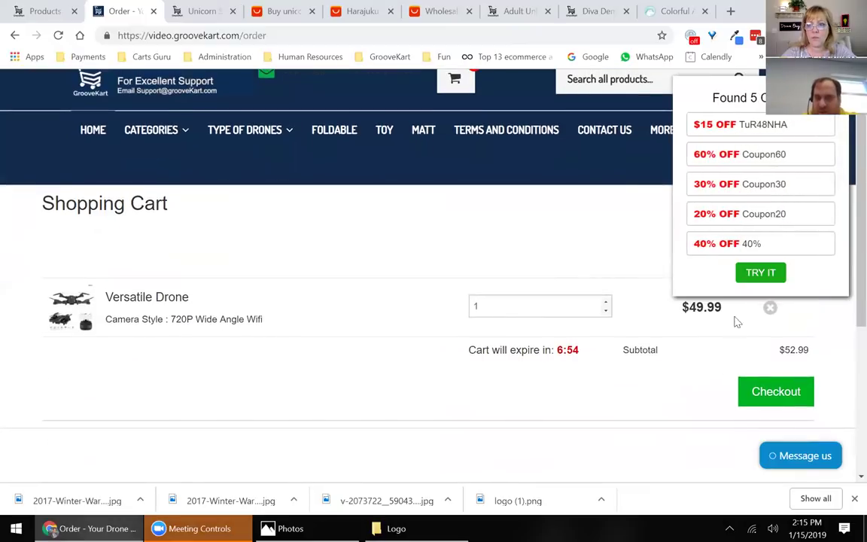
left_click(768, 401)
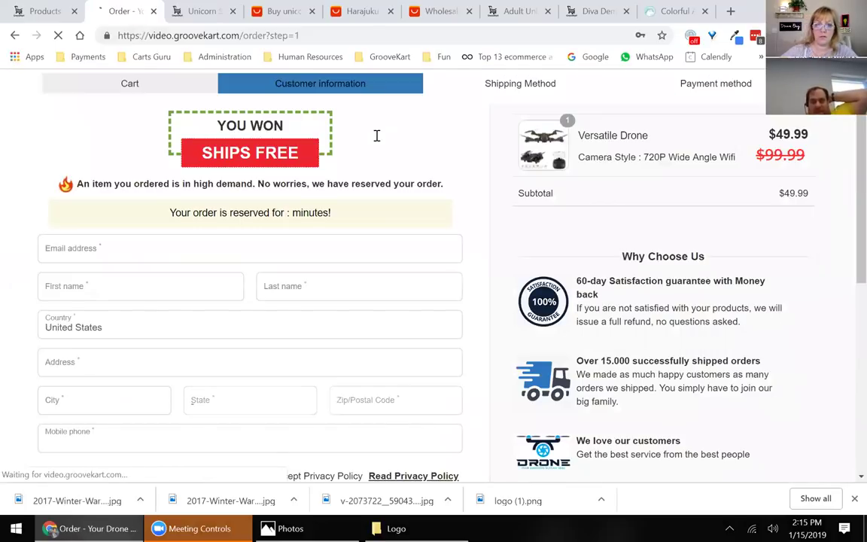
Step: Autofill the customer information form with saved details and continue to the USPS $3.00 shipping step
left_click(108, 248)
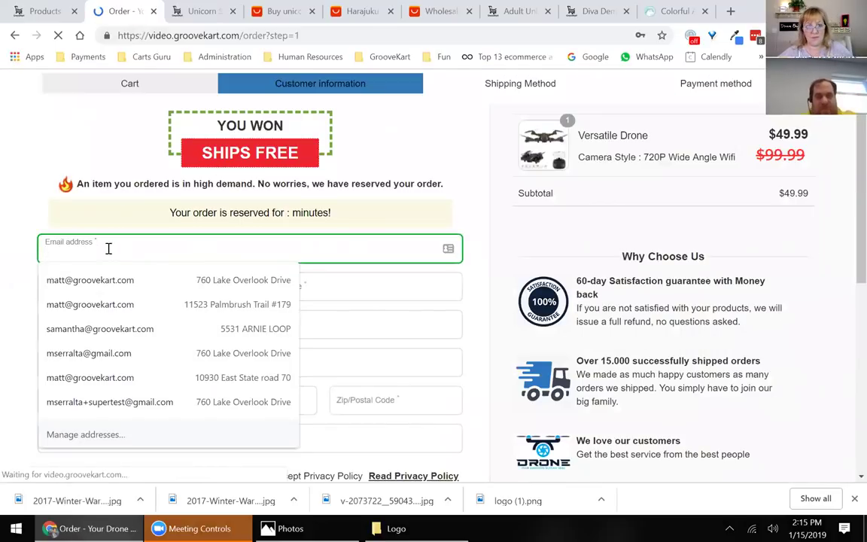
left_click(108, 280)
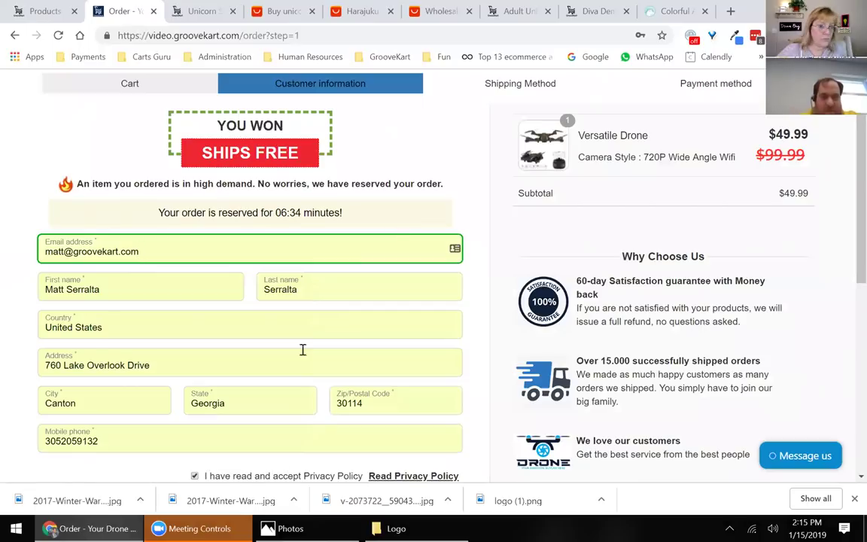
scroll(226, 323, "down", 2)
scroll(226, 324, "up", 1)
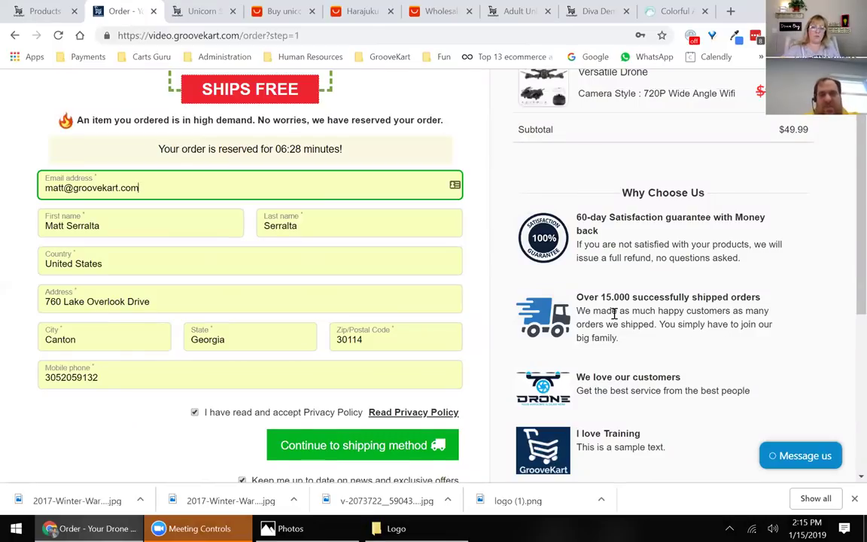
scroll(615, 315, "down", 2)
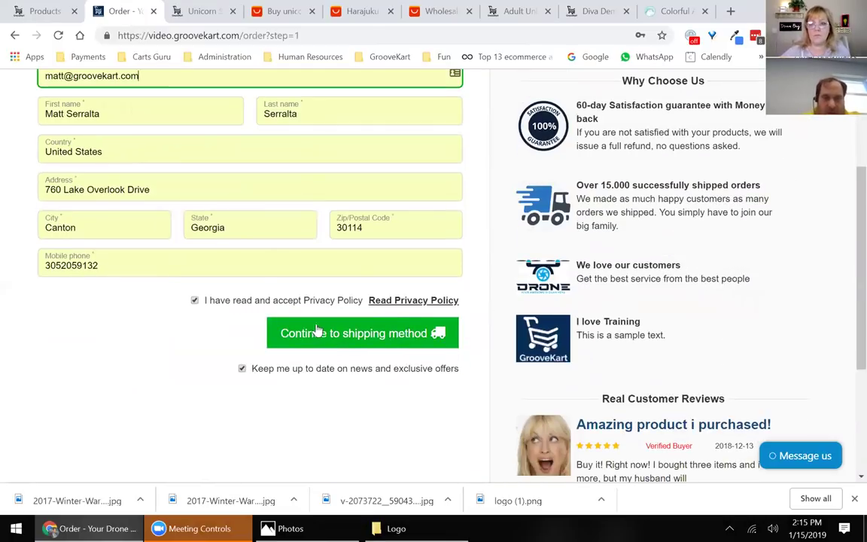
scroll(353, 299, "up", 3)
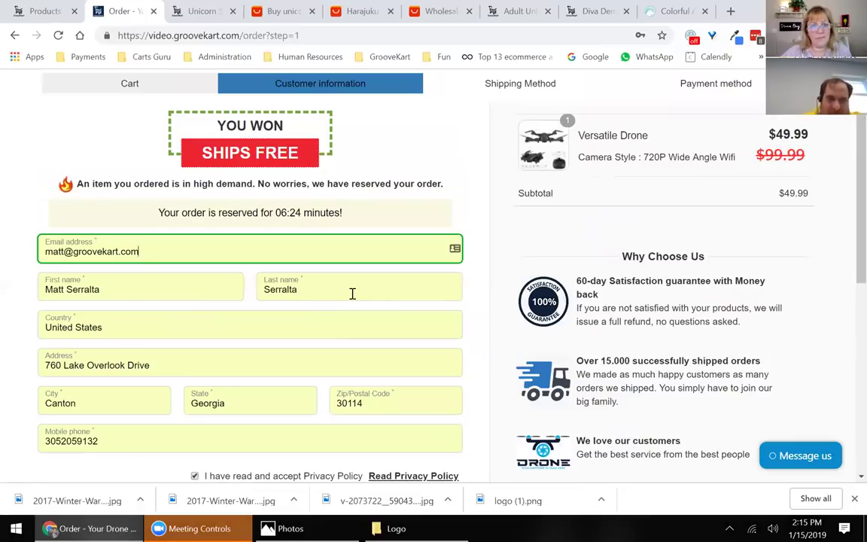
scroll(234, 368, "down", 2)
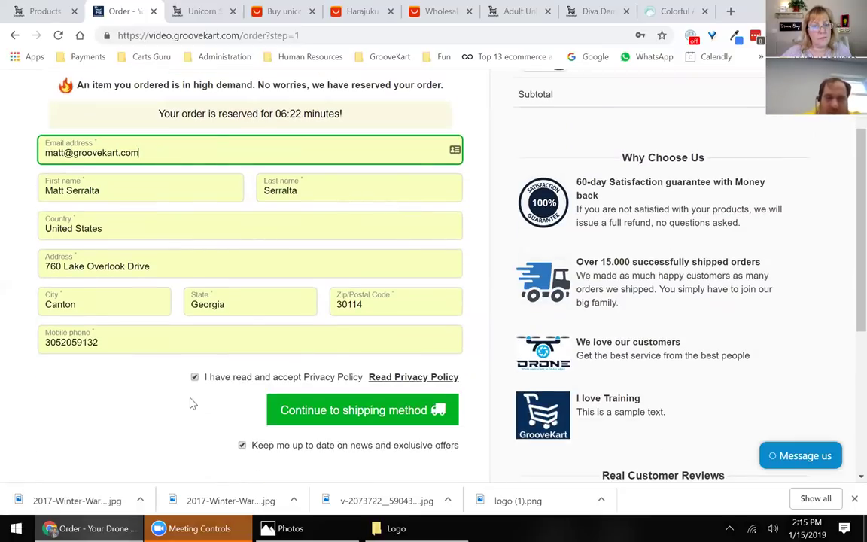
left_click_drag(213, 379, 245, 378)
scroll(312, 350, "down", 3)
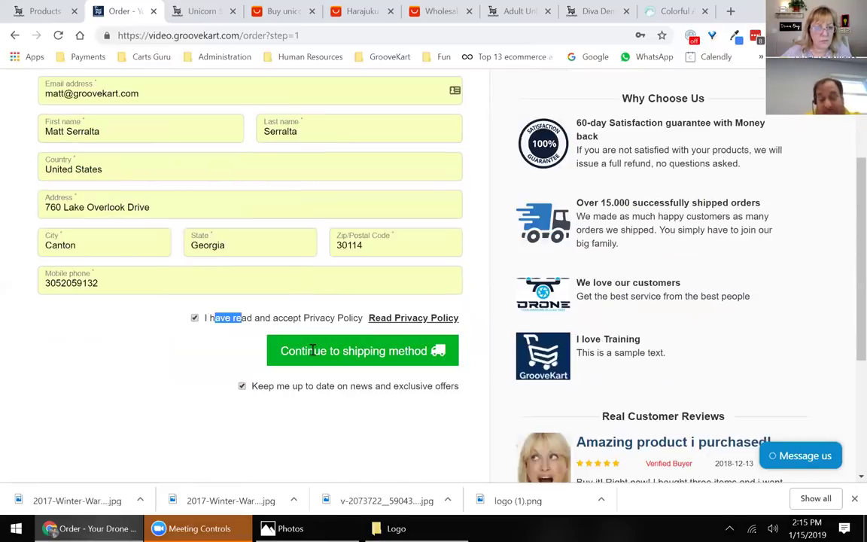
left_click_drag(256, 300, 441, 301)
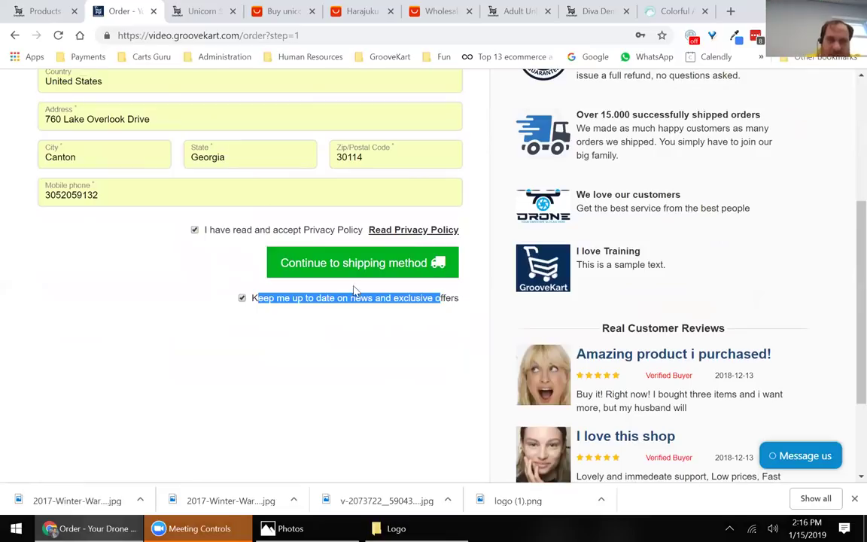
left_click(375, 264)
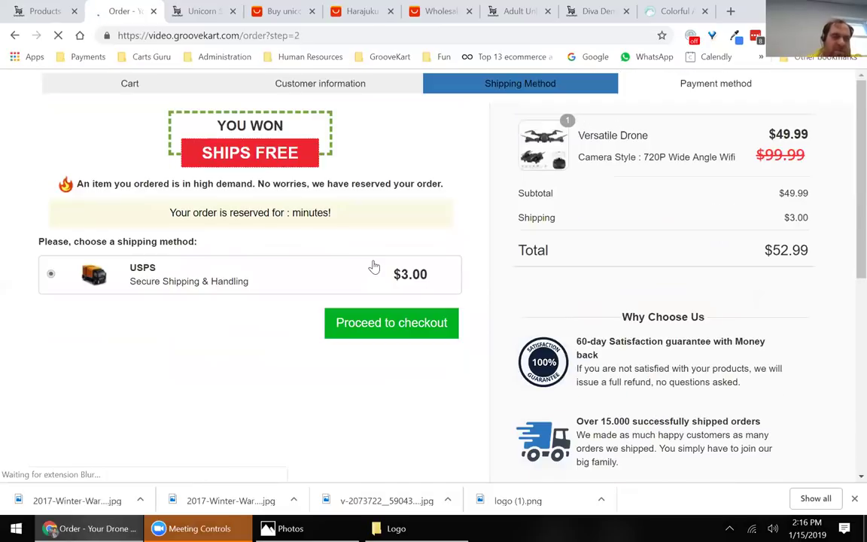
Step: Proceed to the payment step and delete the duplicated surname from the cardholder name
left_click(393, 333)
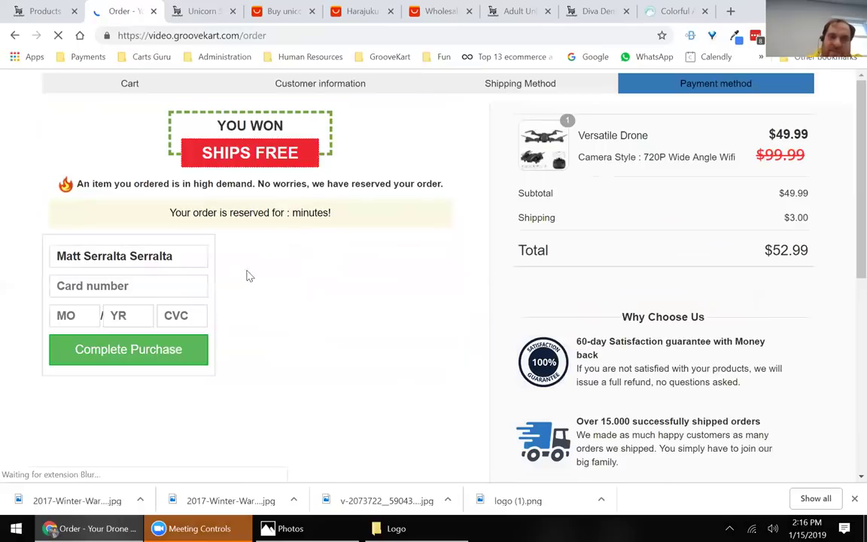
left_click(139, 256)
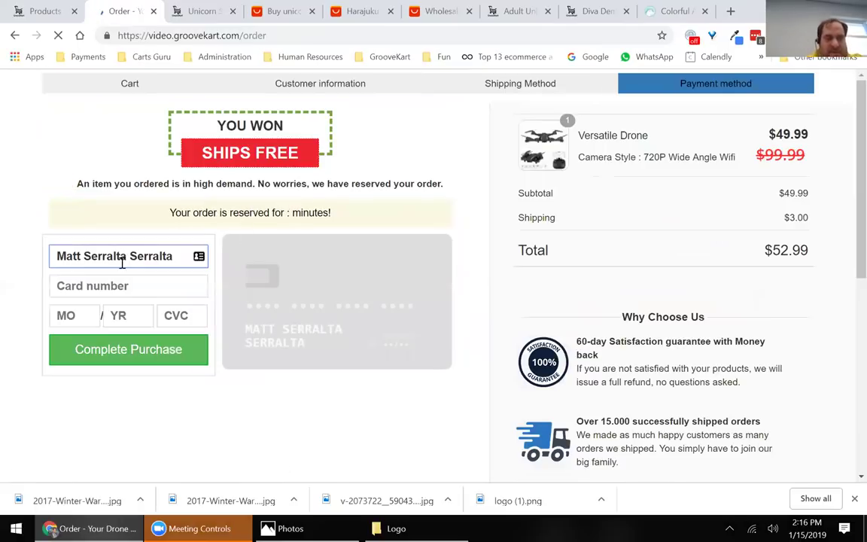
double_click(160, 256)
key("BackSpace")
key("Tab")
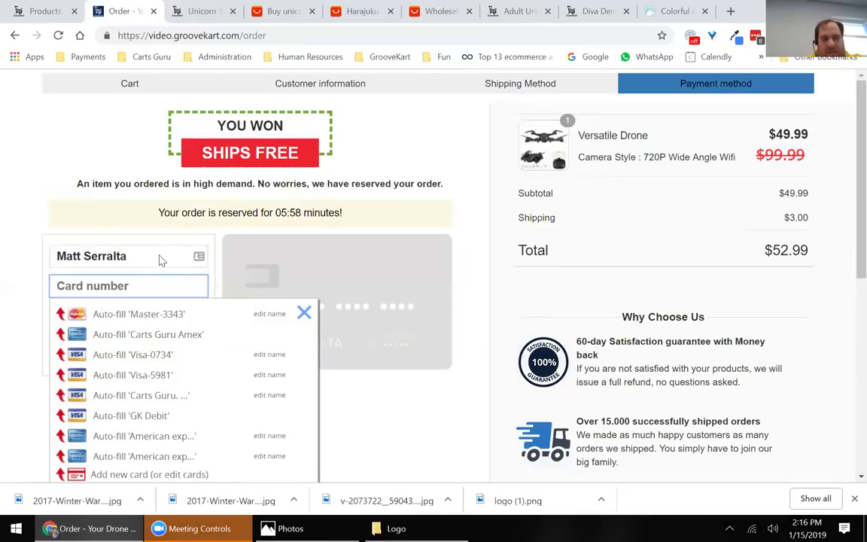
type("4242 4242")
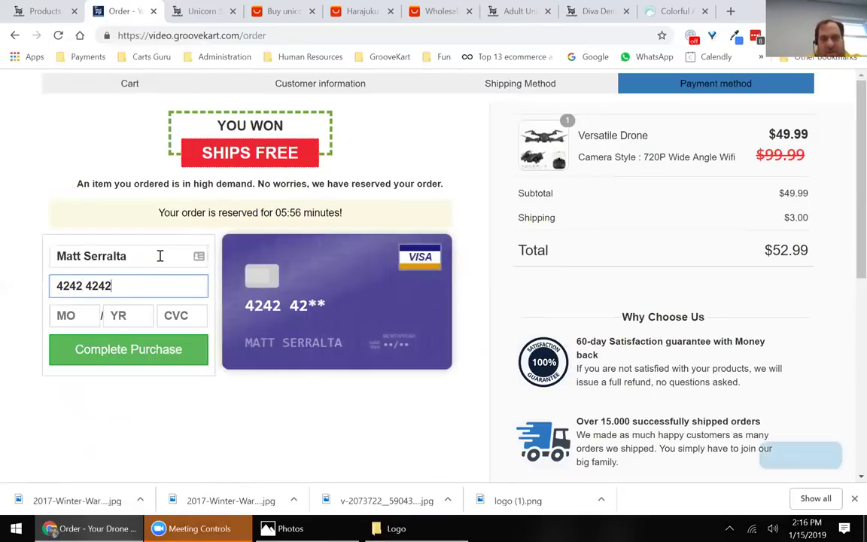
type(" 4242 4242")
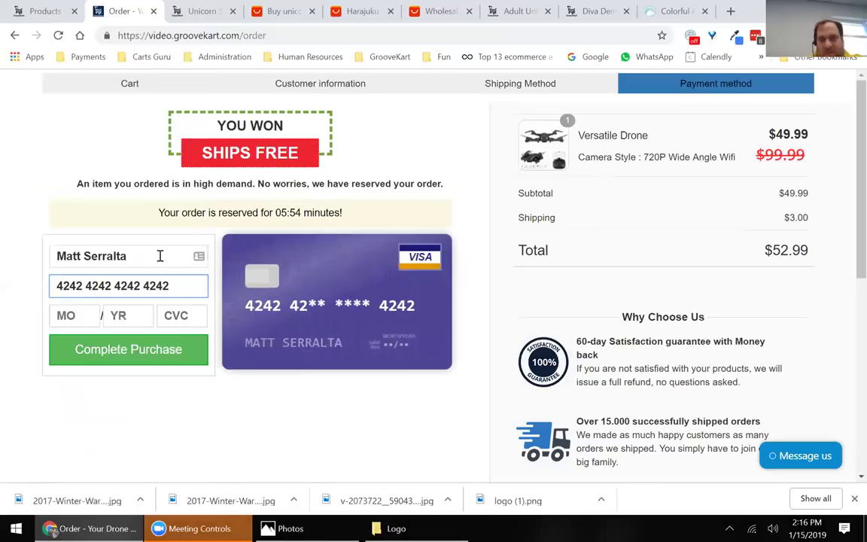
key("Tab")
type("11")
key("Tab")
type("22")
key("Tab")
type("123")
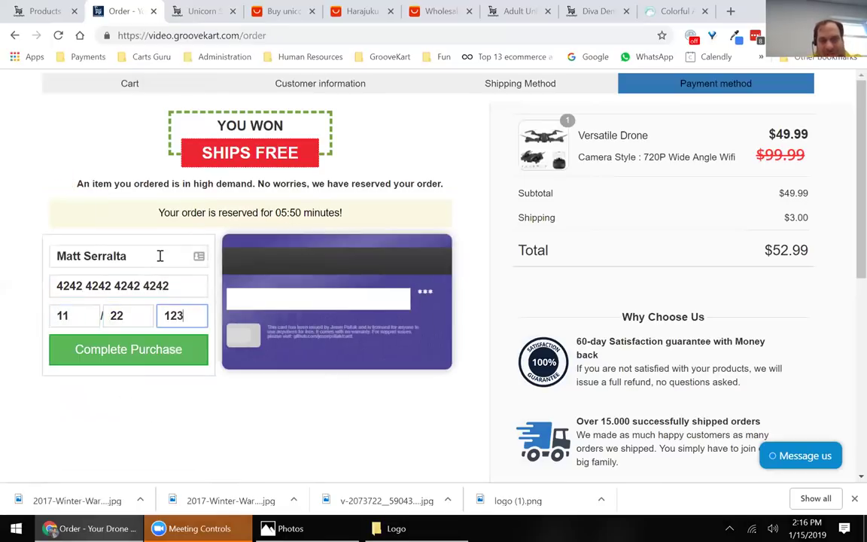
left_click(132, 360)
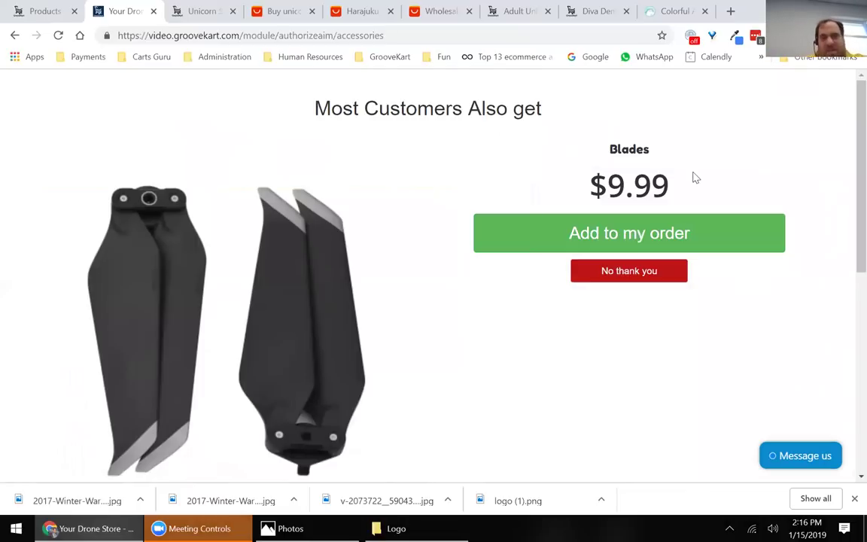
Step: Add the $9.99 Blades upsell, then decline the Batteries and Beach Time Socks offers
scroll(477, 248, "down", 3)
scroll(478, 249, "up", 3)
left_click(617, 232)
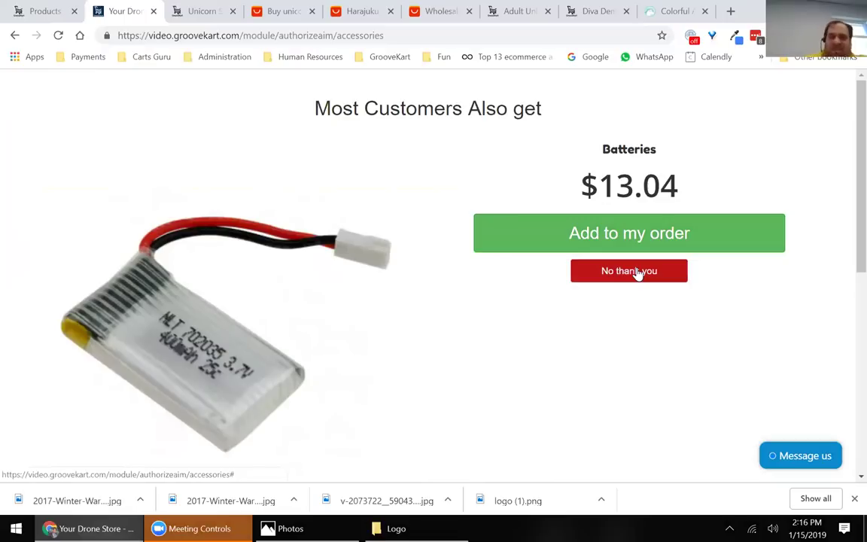
left_click(636, 272)
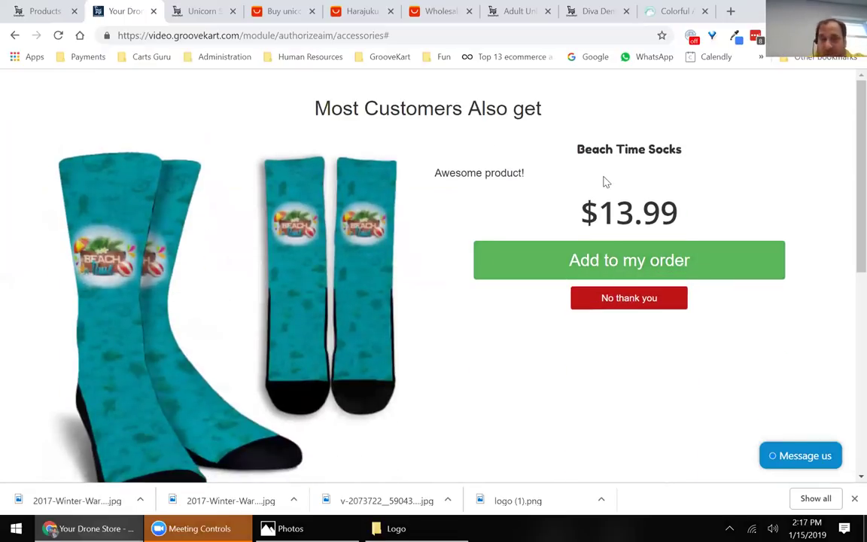
left_click(631, 300)
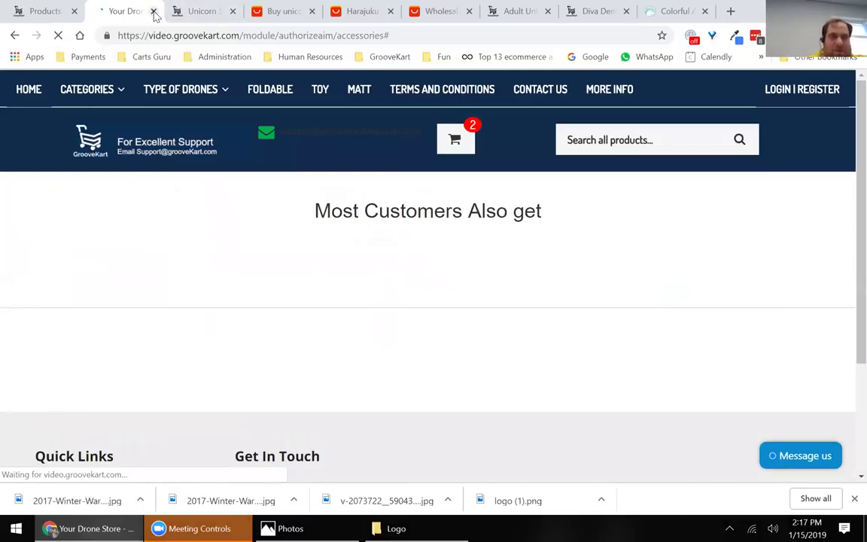
Step: View the Diva Demo admin Orders list (0 orders, $0.00 average), then return to Products
left_click(44, 11)
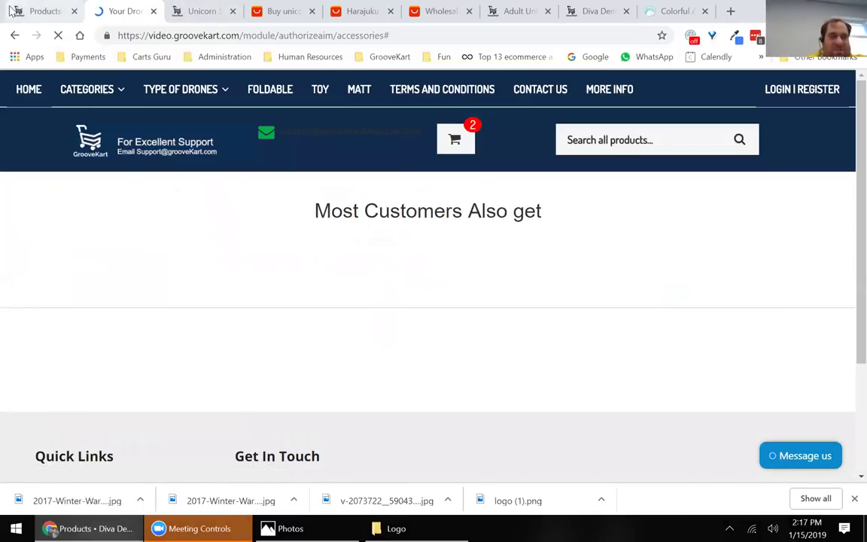
scroll(444, 228, "up", 3)
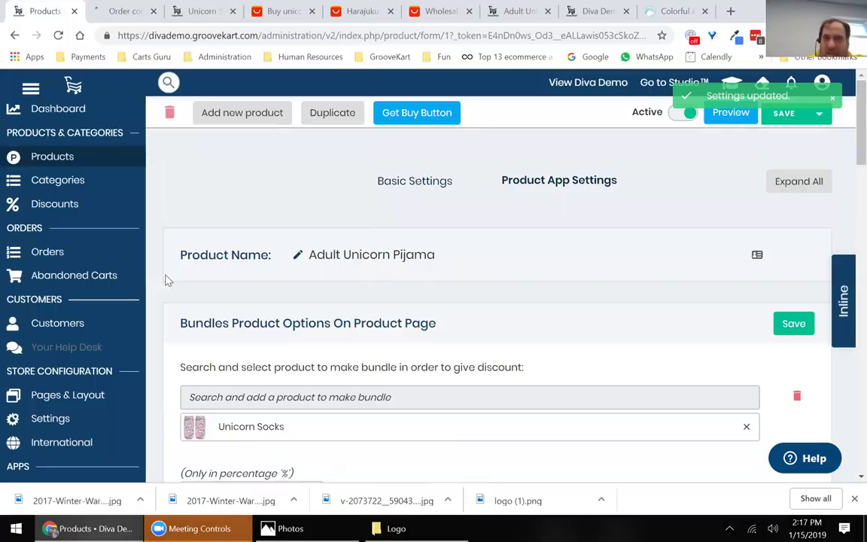
left_click(68, 252)
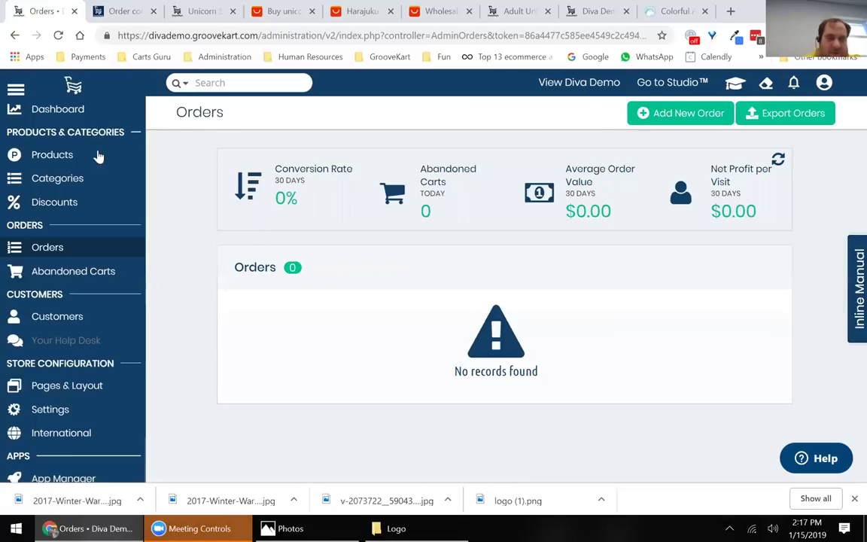
left_click(89, 157)
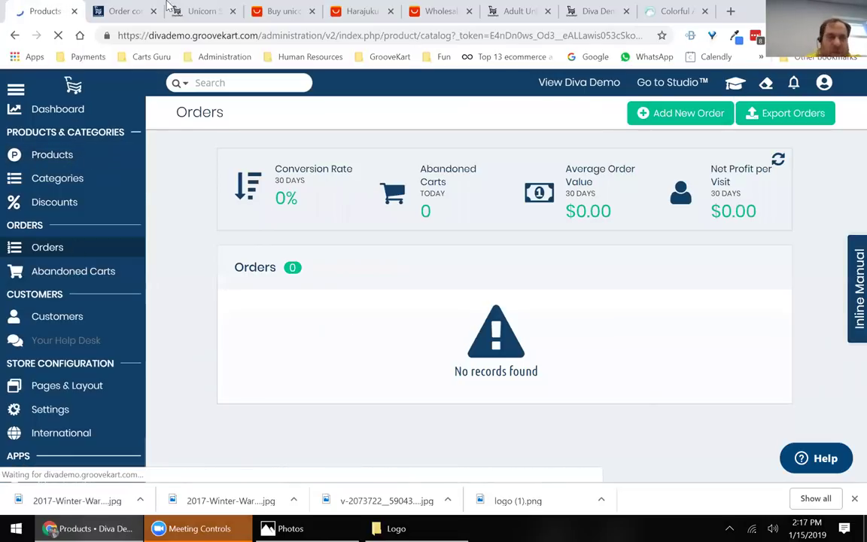
Step: Look through the open tabs and close the three AliExpress tabs
left_click(282, 11)
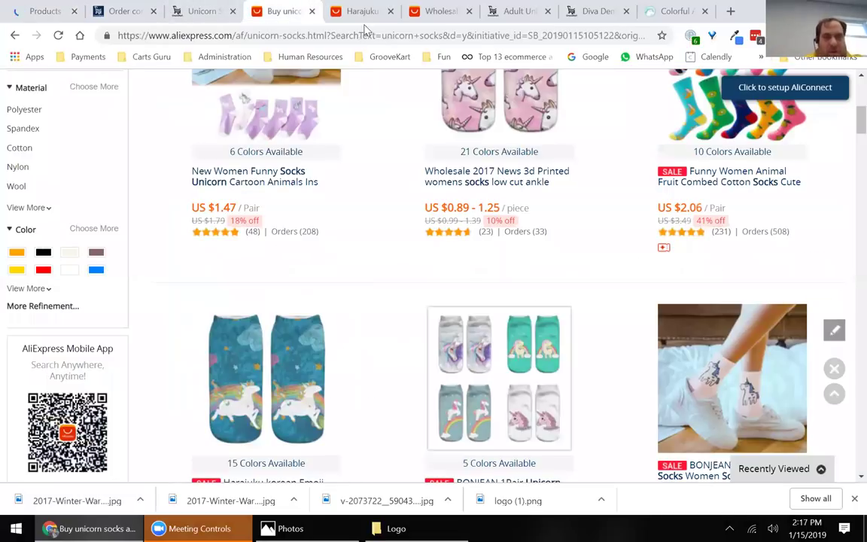
left_click(203, 11)
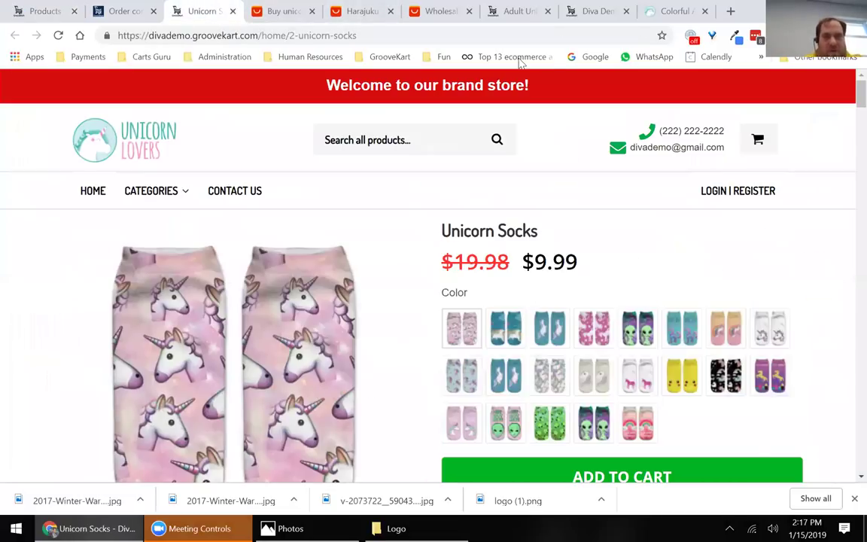
left_click(594, 13)
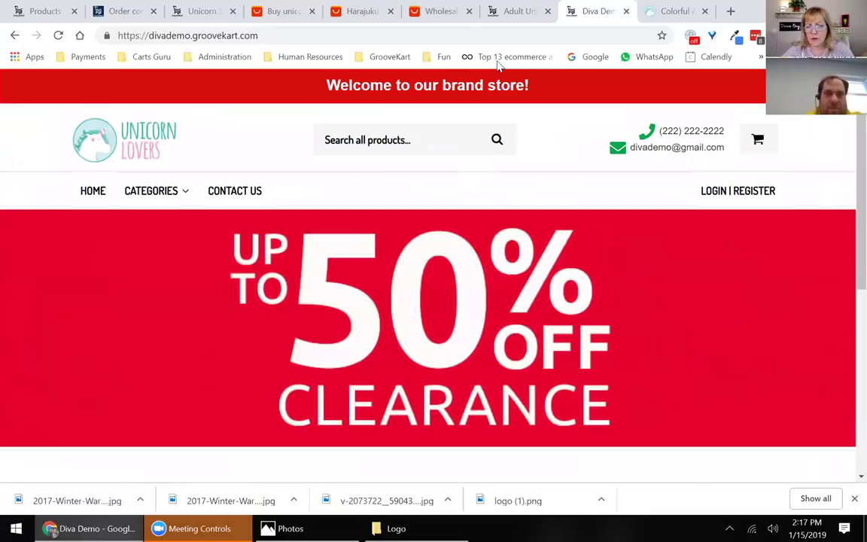
left_click(311, 10)
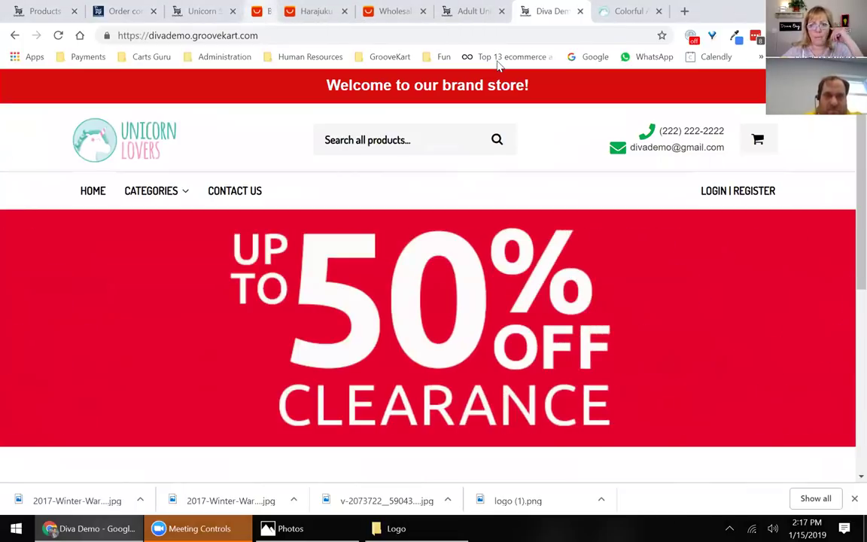
left_click(311, 11)
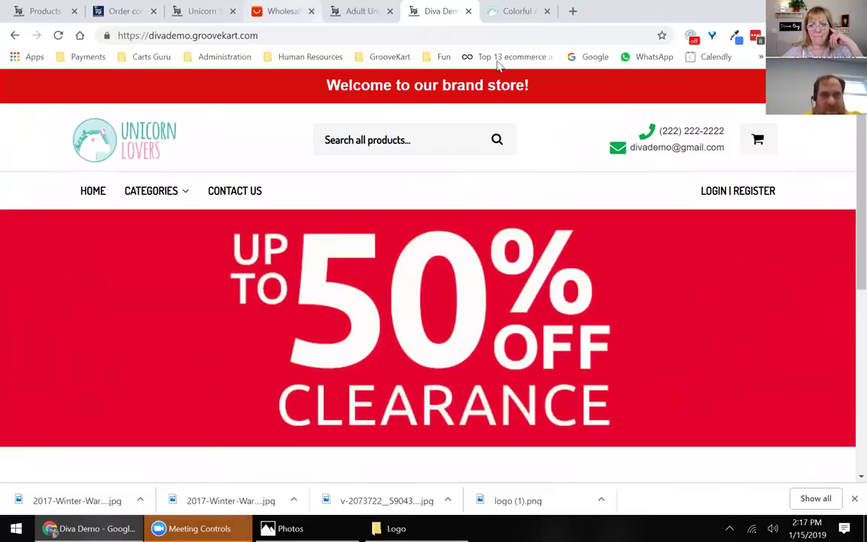
left_click(312, 11)
left_click(283, 10)
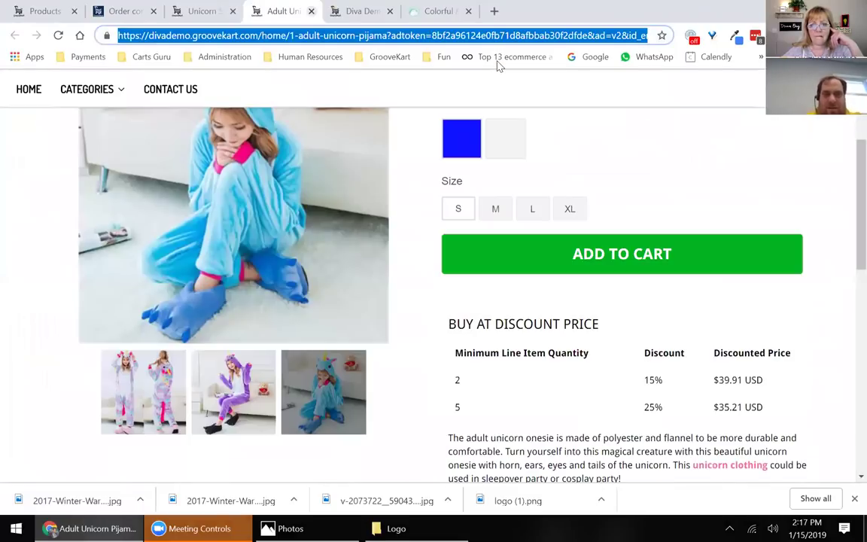
key("ctrl+Tab")
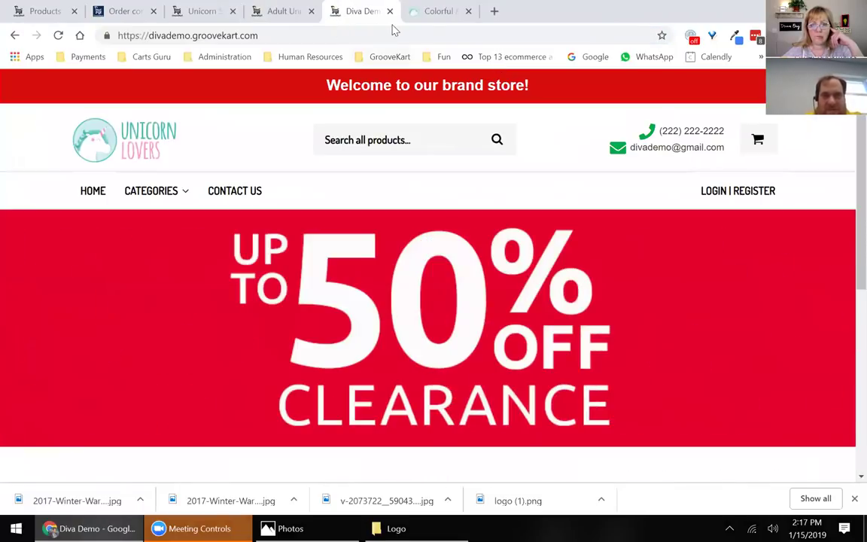
scroll(522, 241, "down", 10)
scroll(522, 241, "up", 10)
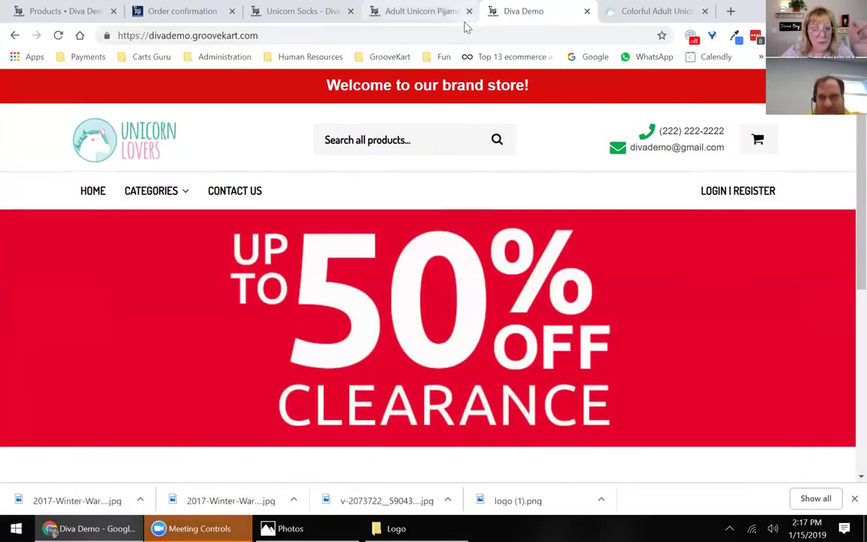
left_click(421, 11)
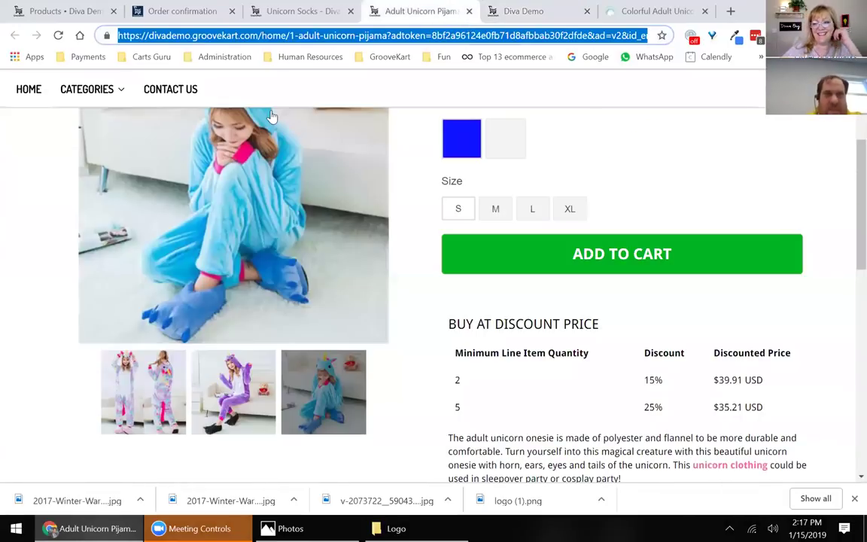
left_click(213, 35)
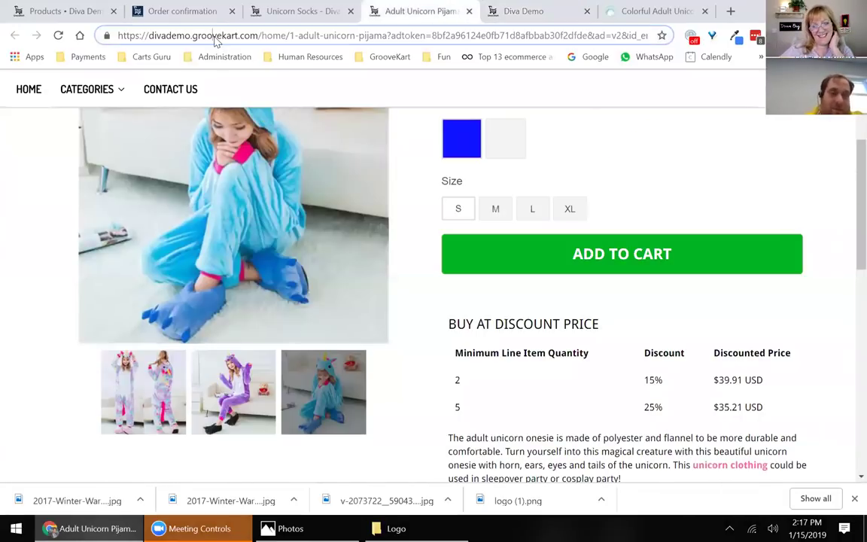
left_click_drag(295, 38, 648, 37)
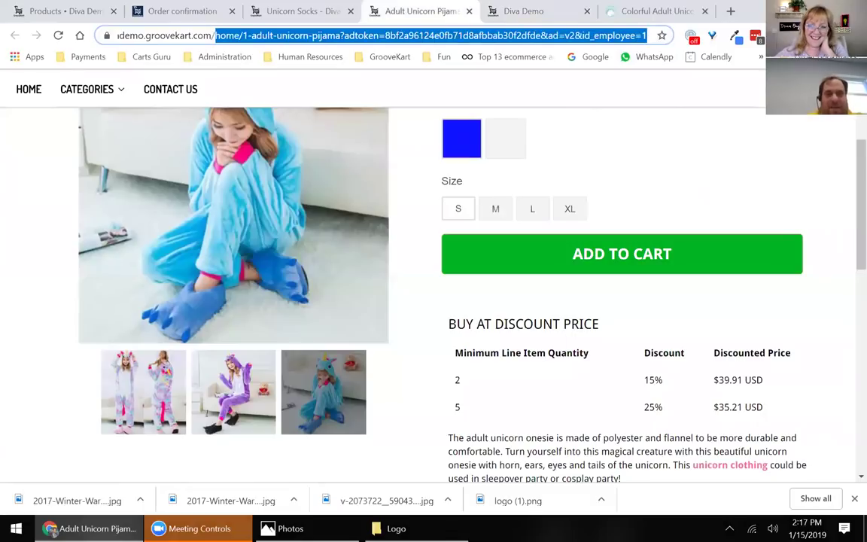
key("BackSpace")
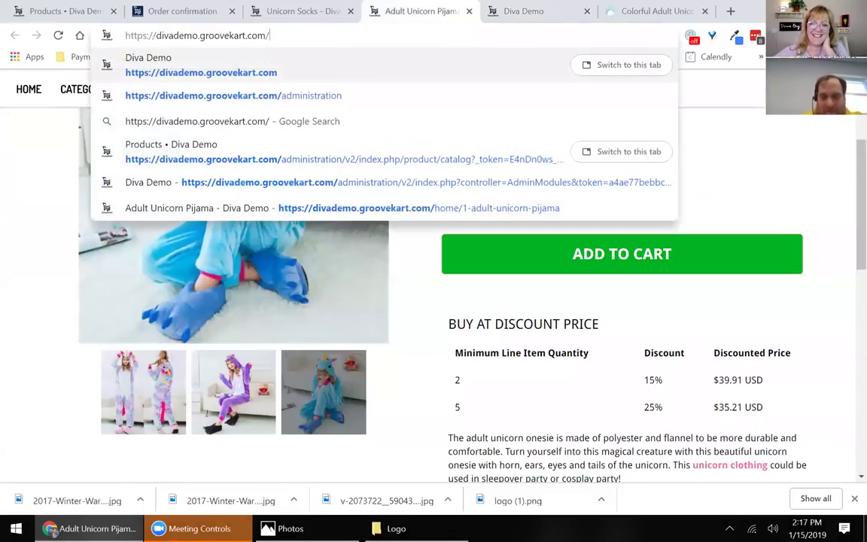
Step: Load the store's administration address, then open Pages & Layout listing FAQ, Size Chart and Terms
type("ad")
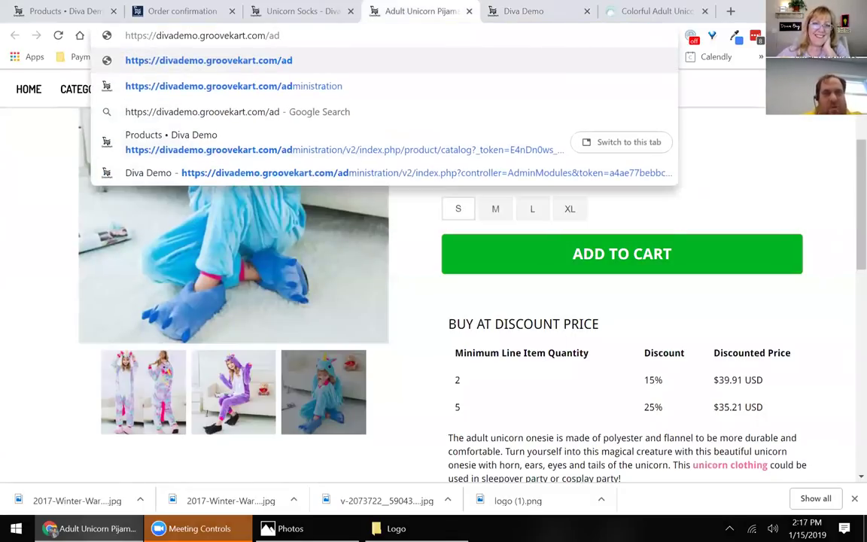
type("ministration")
key("Return")
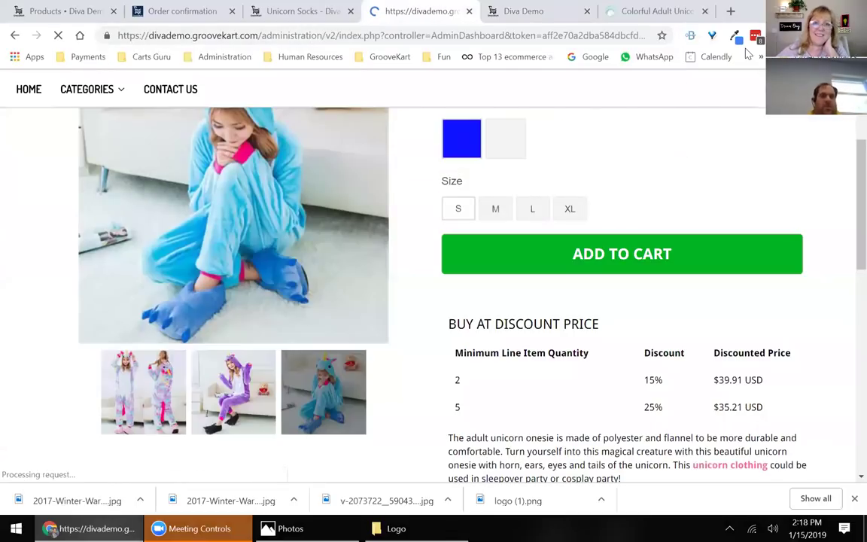
key("ctrl+1")
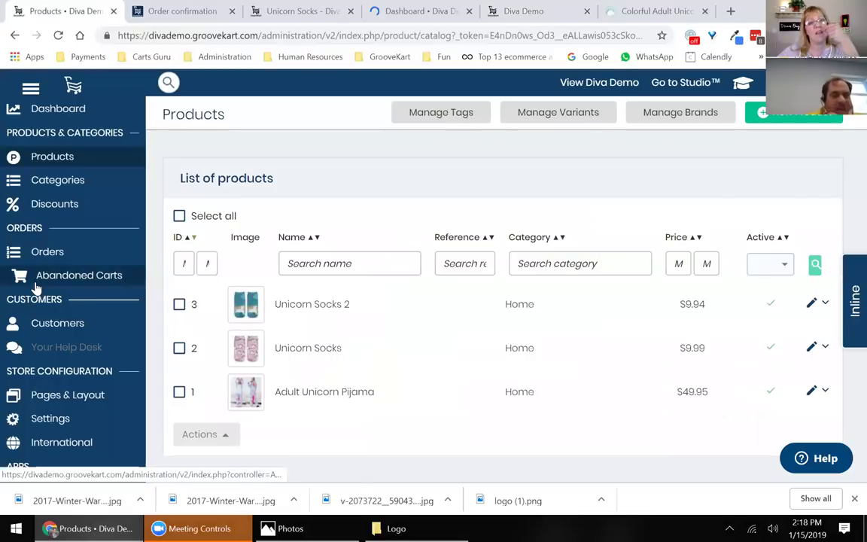
left_click(73, 401)
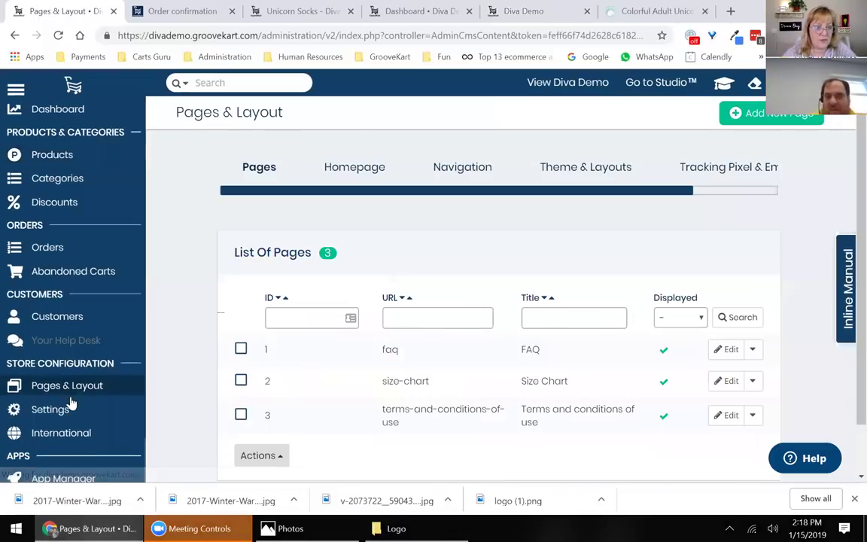
Step: Open the Homepage settings and check which categories are featured on the homepage
left_click(362, 170)
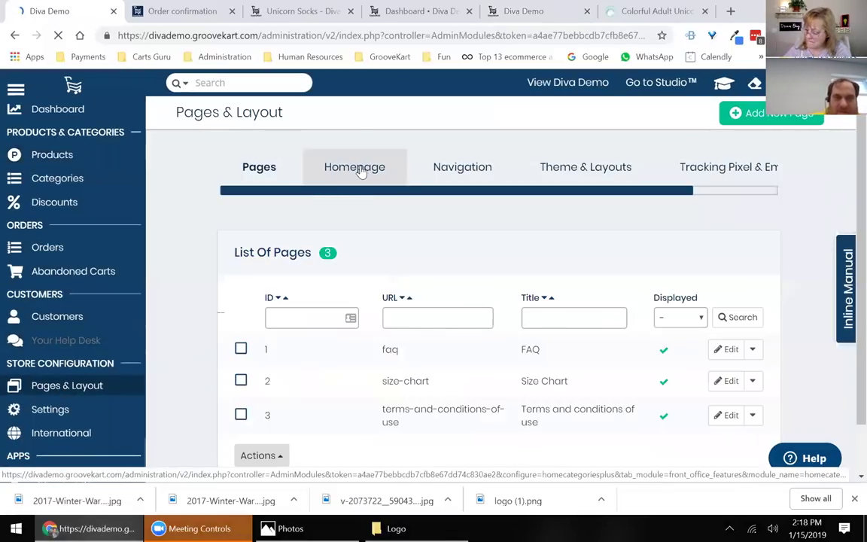
scroll(635, 346, "down", 3)
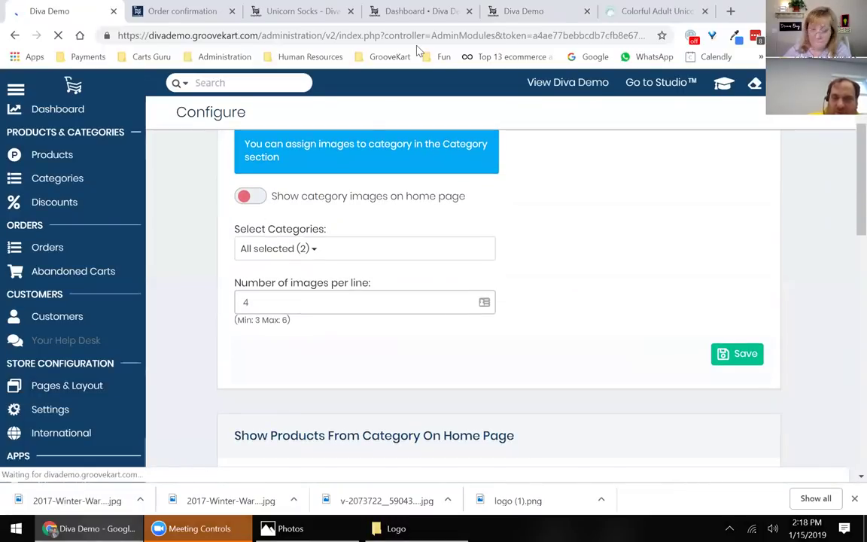
scroll(422, 335, "down", 4)
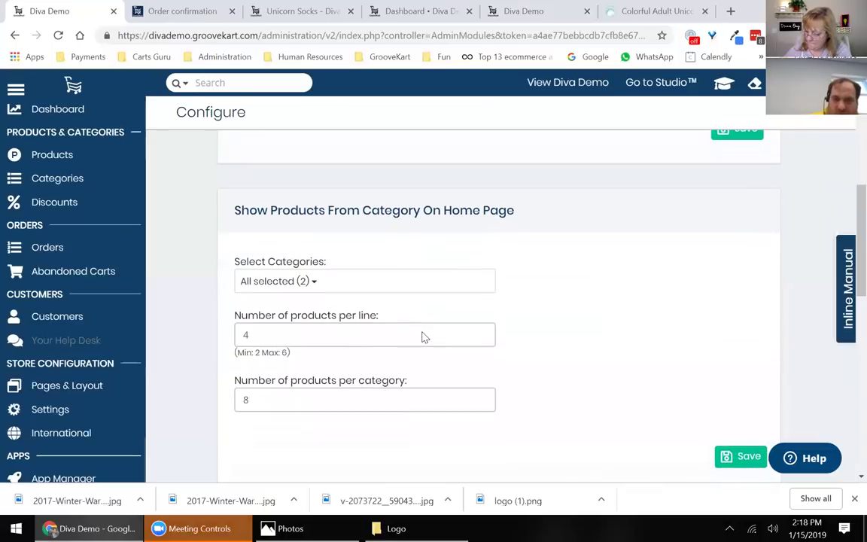
left_click(309, 282)
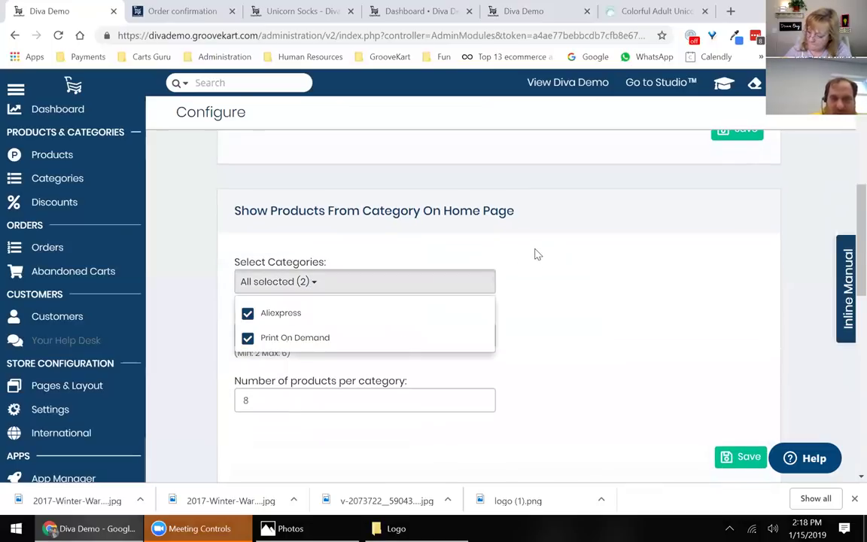
Step: Review the HTML block and slides sections, then bring up the slider settings in a new tab
scroll(382, 454, "down", 5)
scroll(384, 451, "down", 2)
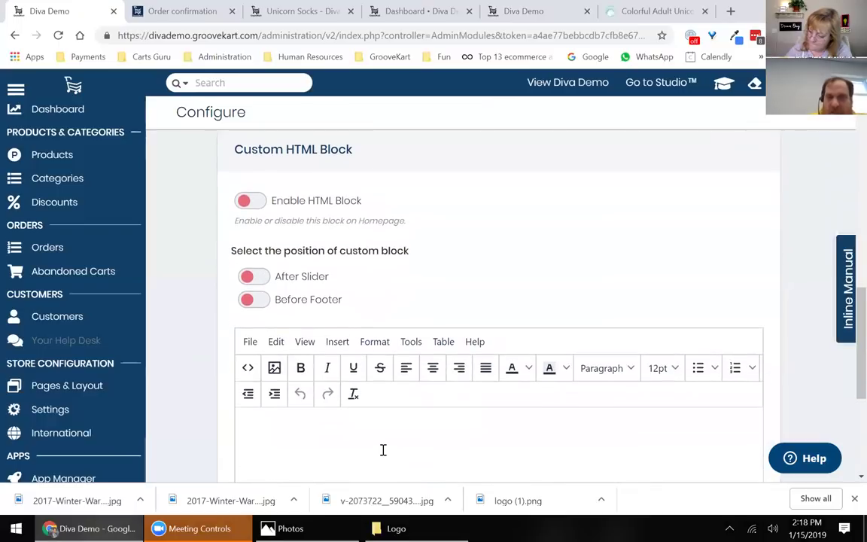
scroll(376, 371, "down", 2)
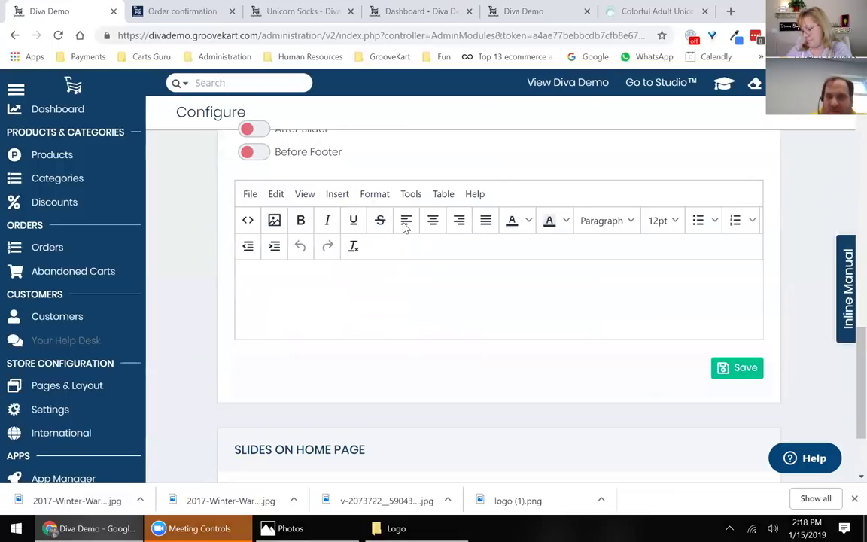
scroll(456, 462, "up", 2)
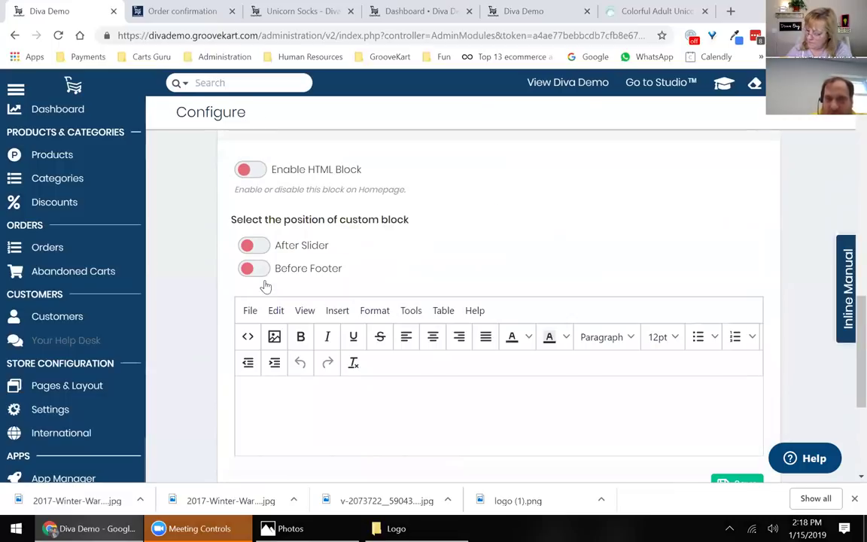
scroll(569, 339, "down", 3)
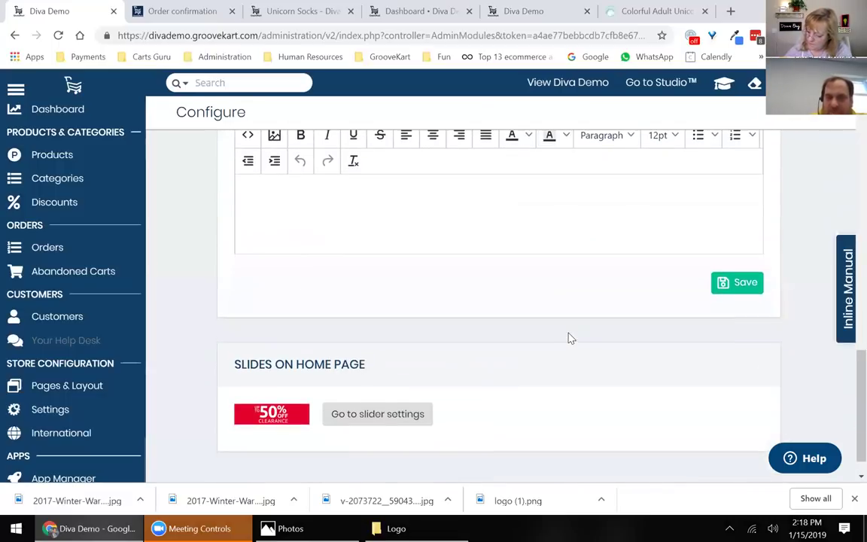
left_click(388, 384)
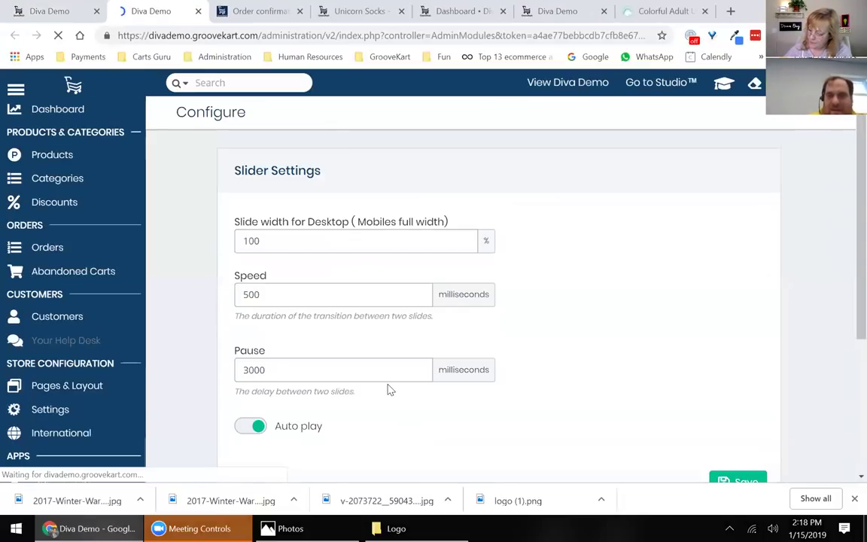
Step: Start a new homepage slide and attach the image cover_fixed.jpg
scroll(635, 385, "down", 4)
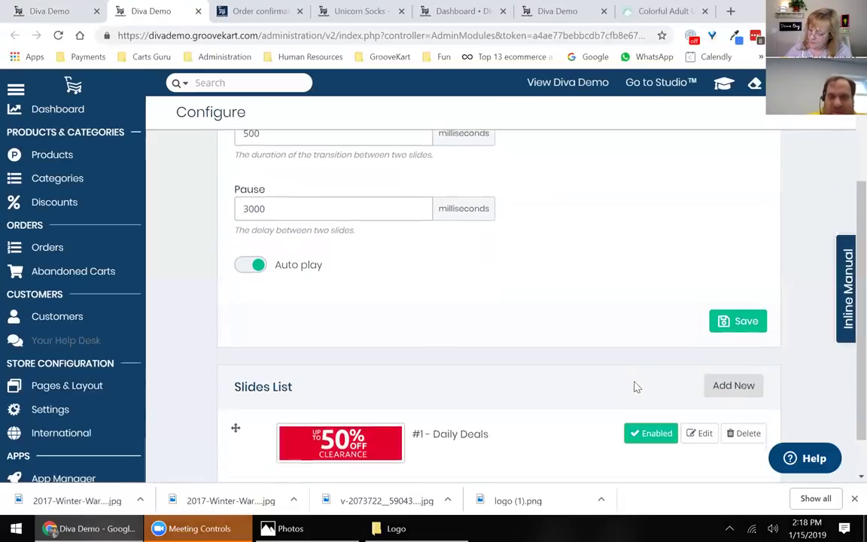
left_click(740, 342)
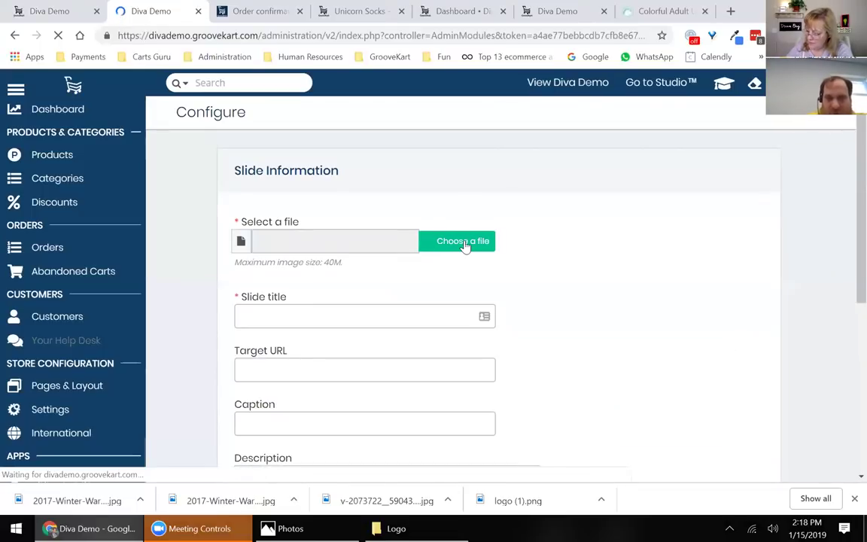
left_click(463, 242)
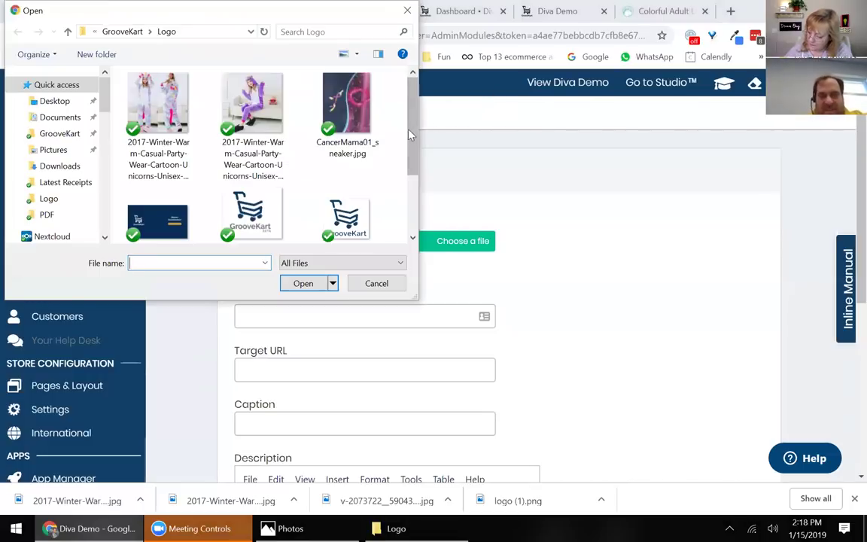
scroll(369, 118, "down", 1)
left_click_drag(419, 183, 421, 113)
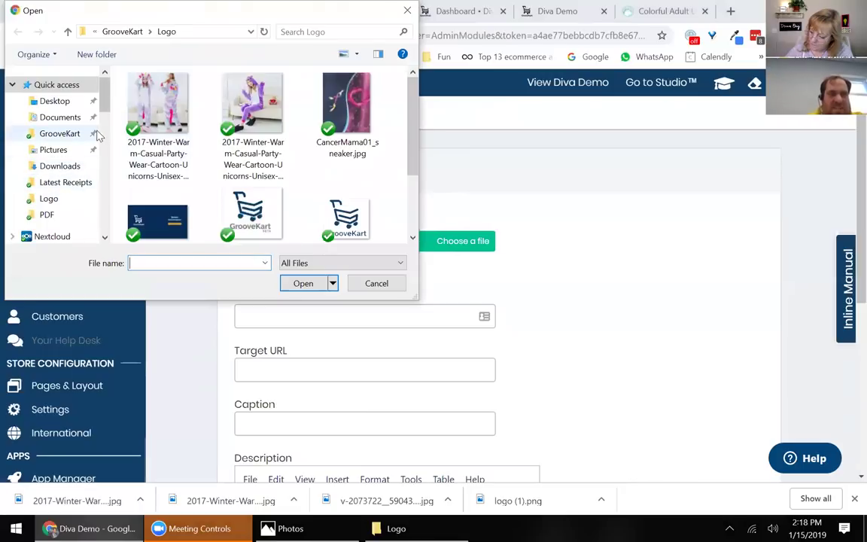
left_click_drag(104, 110, 97, 227)
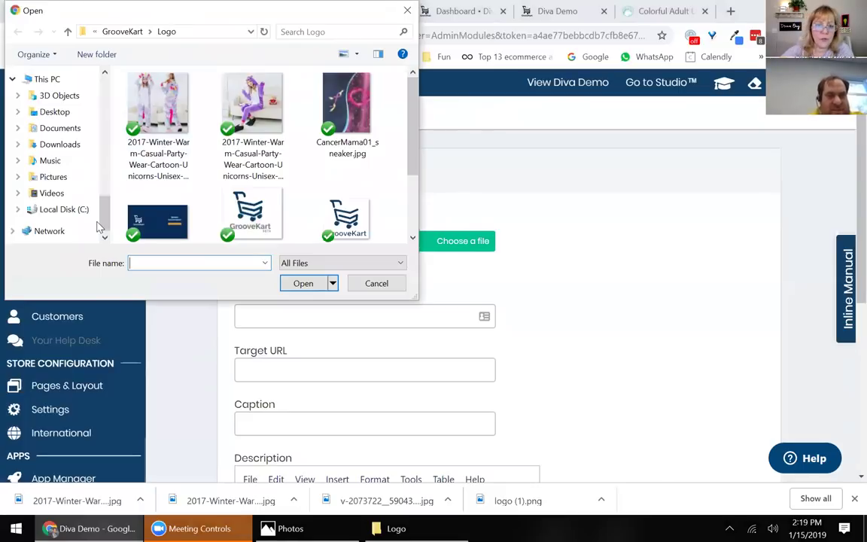
left_click_drag(100, 225, 108, 153)
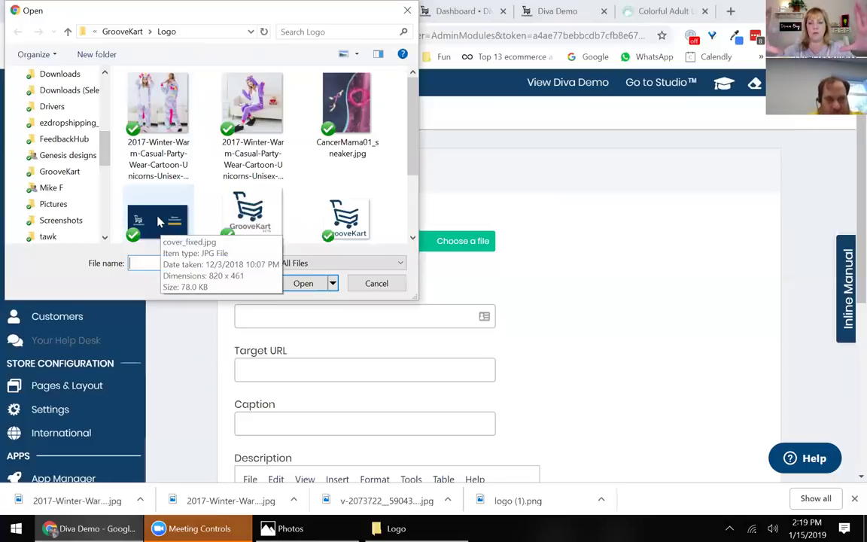
left_click(158, 220)
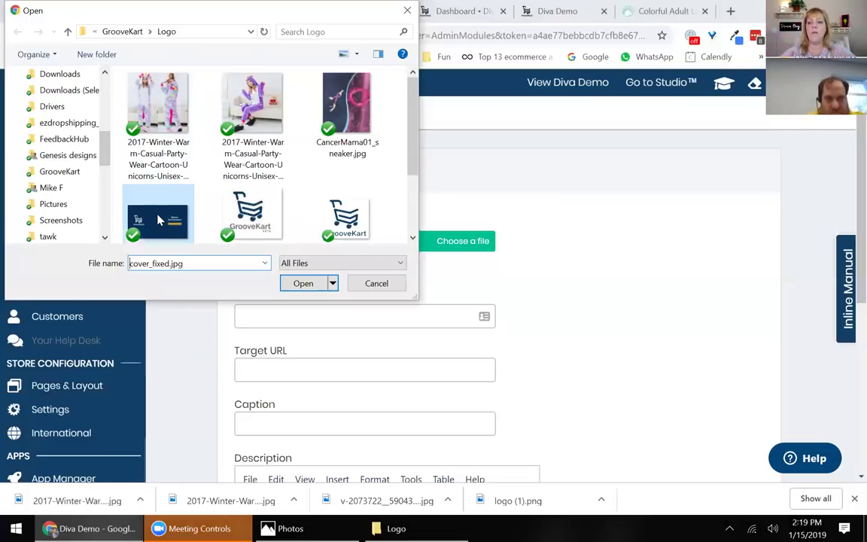
left_click(301, 284)
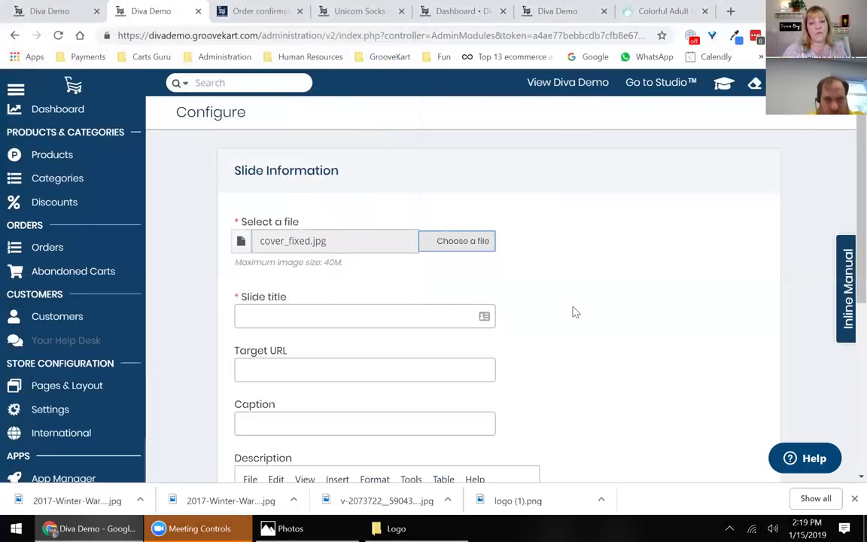
Step: Title the slide 'GrooveKart Banner', link it to the foldable-drones page, enable it and save
scroll(537, 309, "down", 1)
left_click(335, 272)
type("GRoov")
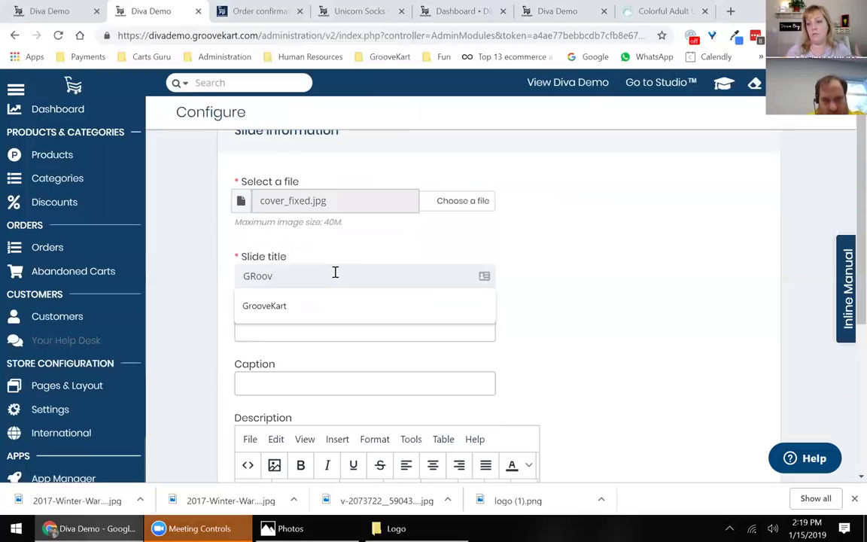
type("eKart Banner")
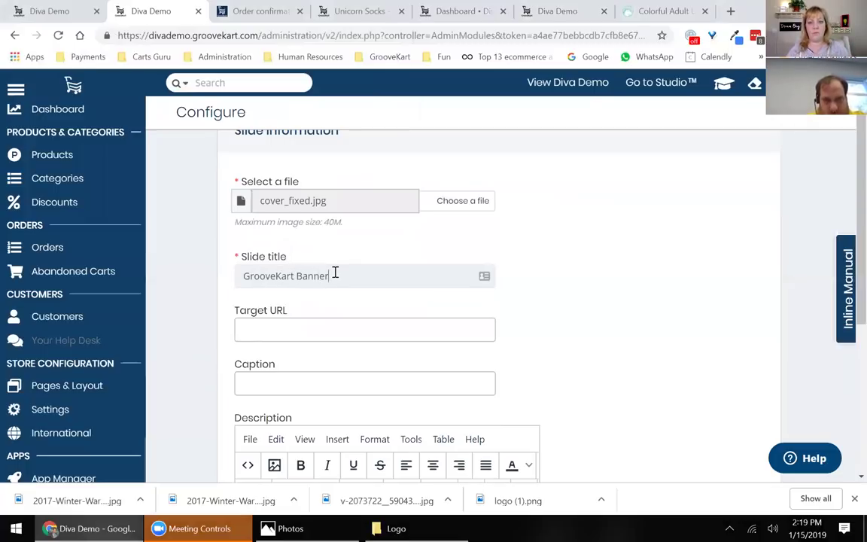
key("Tab")
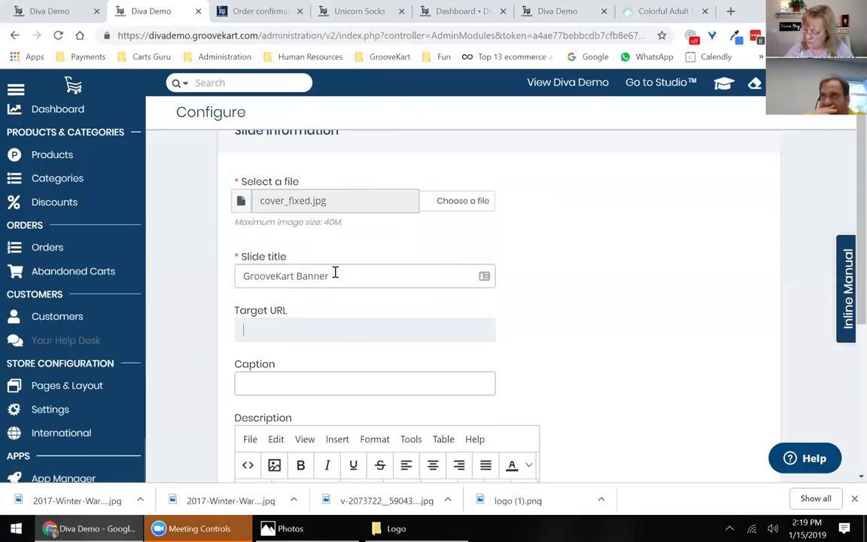
type("ht")
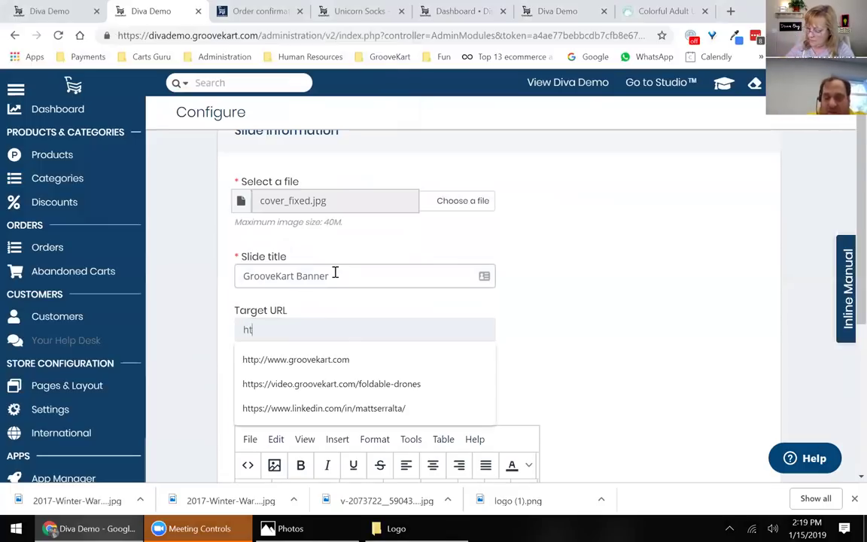
type("tp")
key("Down")
key("Down")
key("Return")
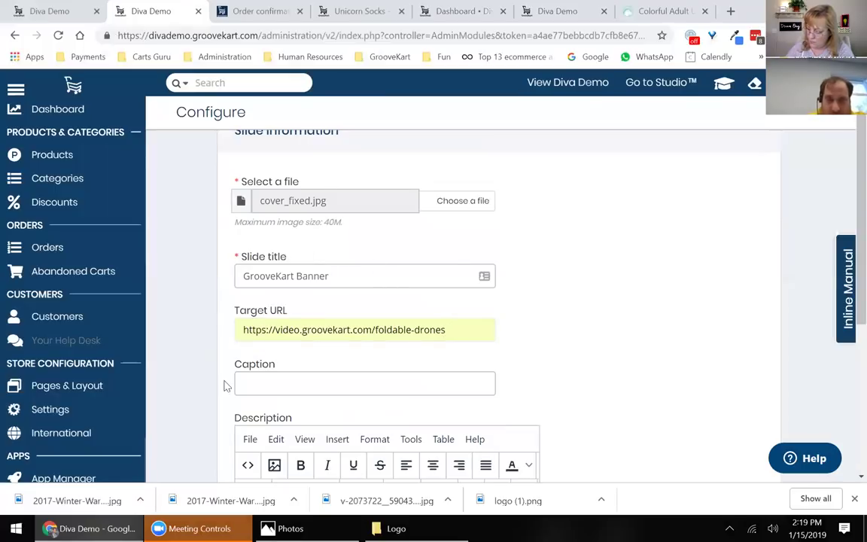
scroll(432, 326, "down", 4)
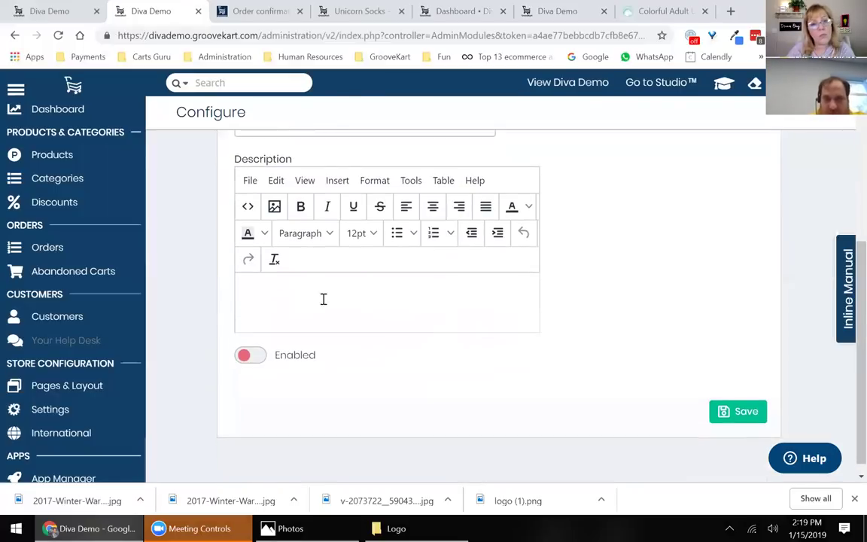
left_click(316, 298)
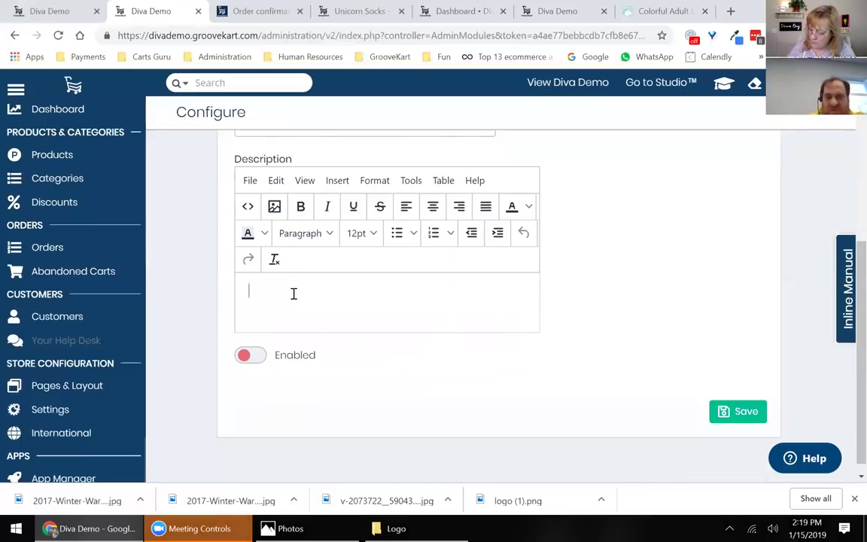
left_click(256, 353)
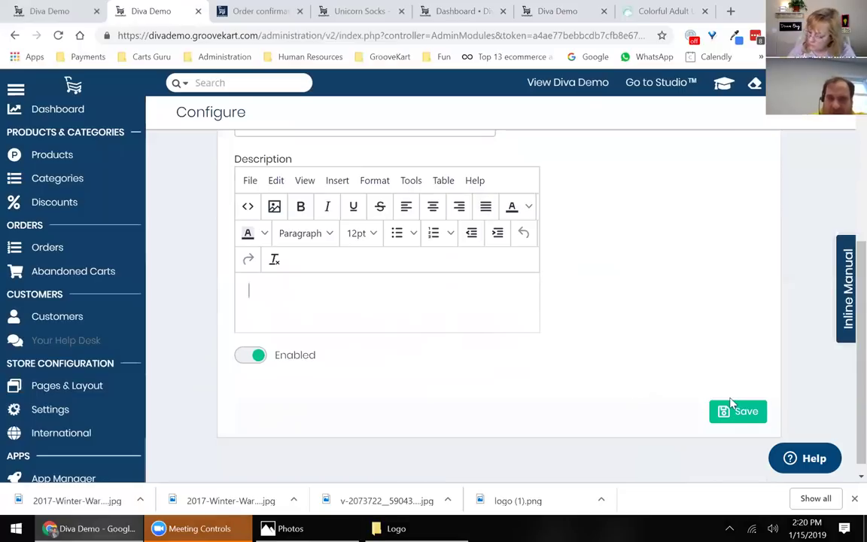
left_click(746, 422)
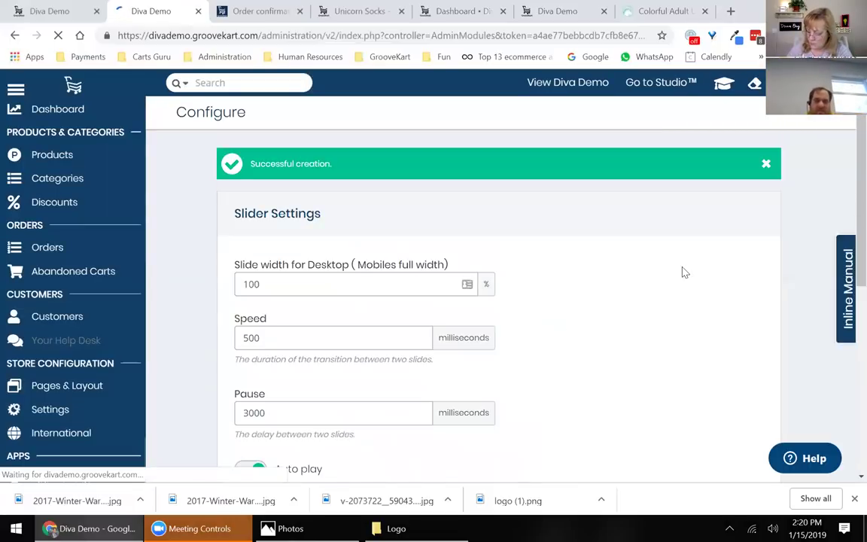
Step: Load the store's homepage URL in the order confirmation tab
left_click_drag(258, 35, 17, 49)
key("ctrl+c")
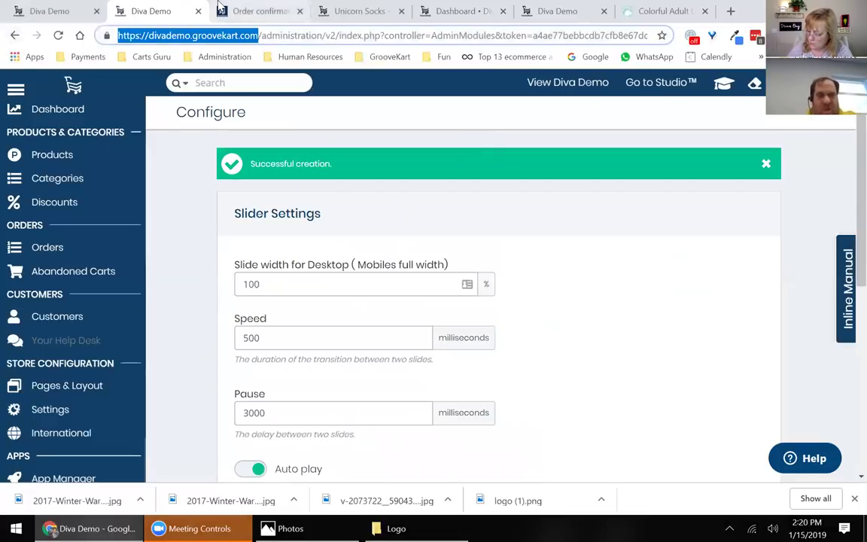
left_click(218, 9)
left_click(234, 34)
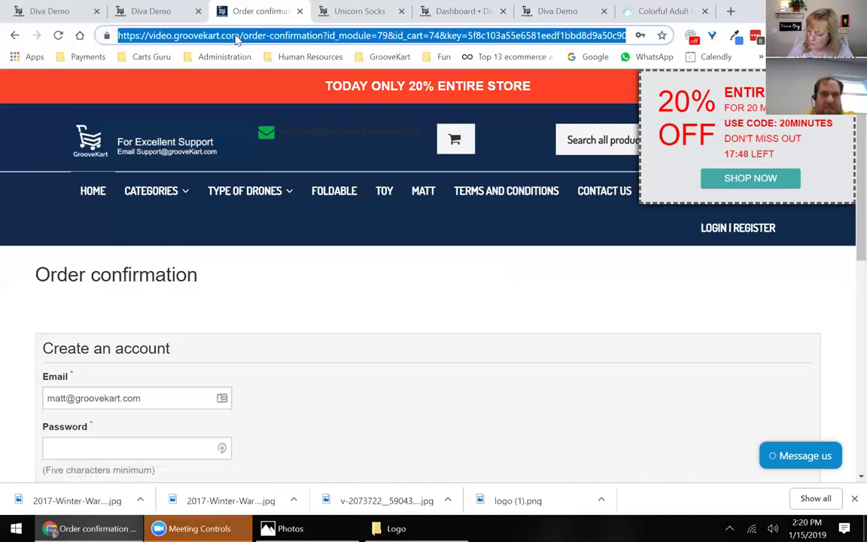
key("ctrl+v")
key("Return")
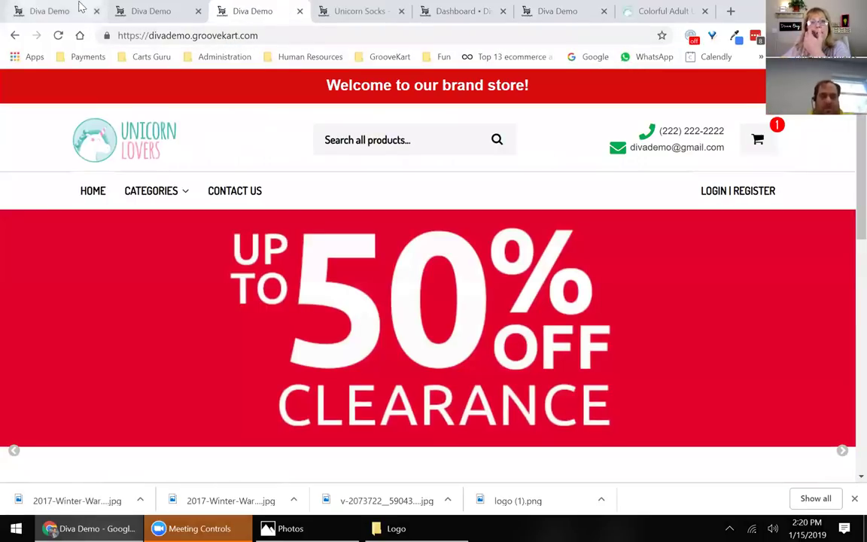
Step: Inspect the homepage slider on the live storefront, then go back to the admin's Categories list
left_click(145, 11)
left_click(350, 96)
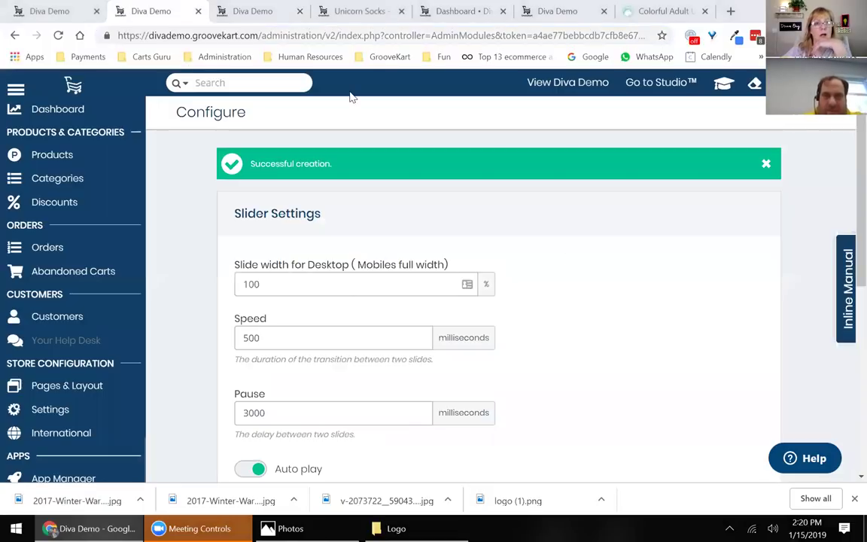
key("ctrl+Tab")
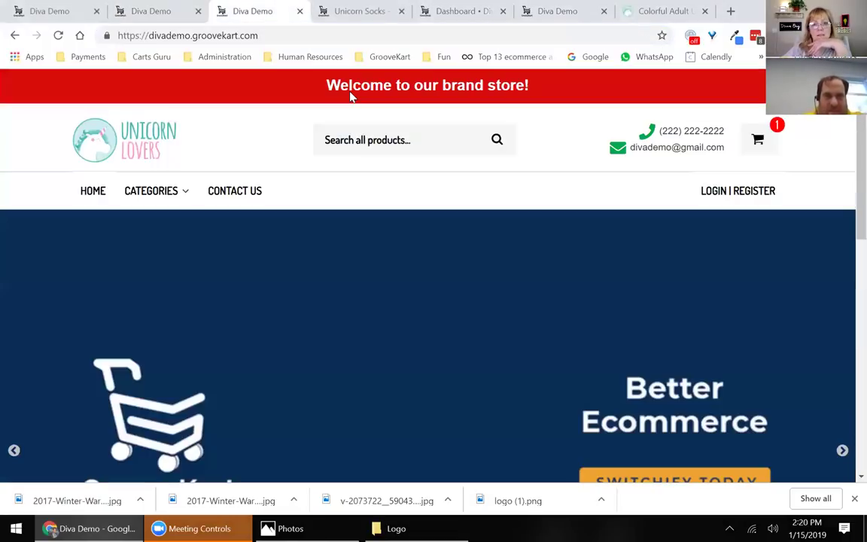
scroll(570, 233, "down", 5)
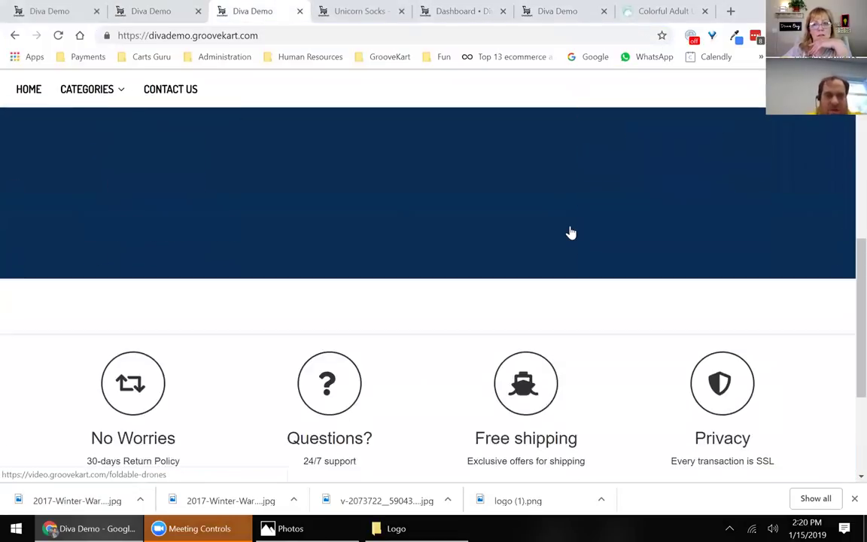
scroll(570, 233, "up", 3)
scroll(570, 233, "down", 8)
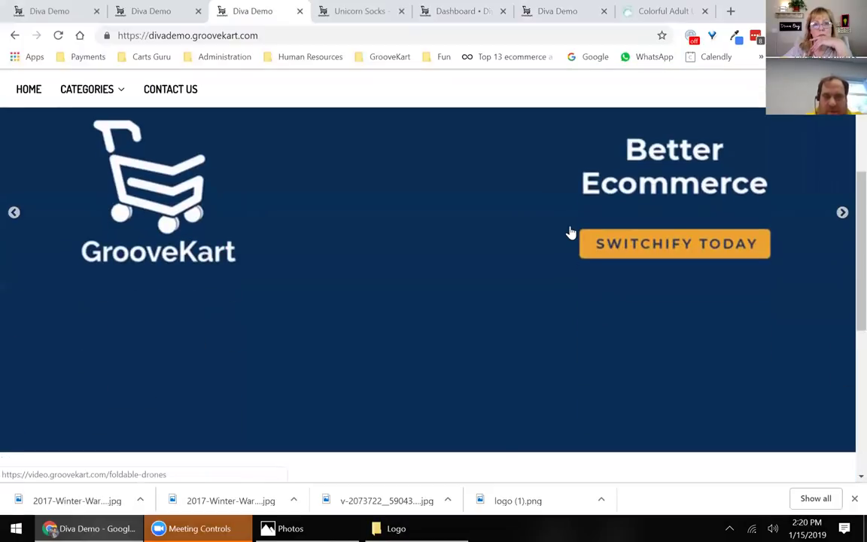
scroll(570, 232, "up", 10)
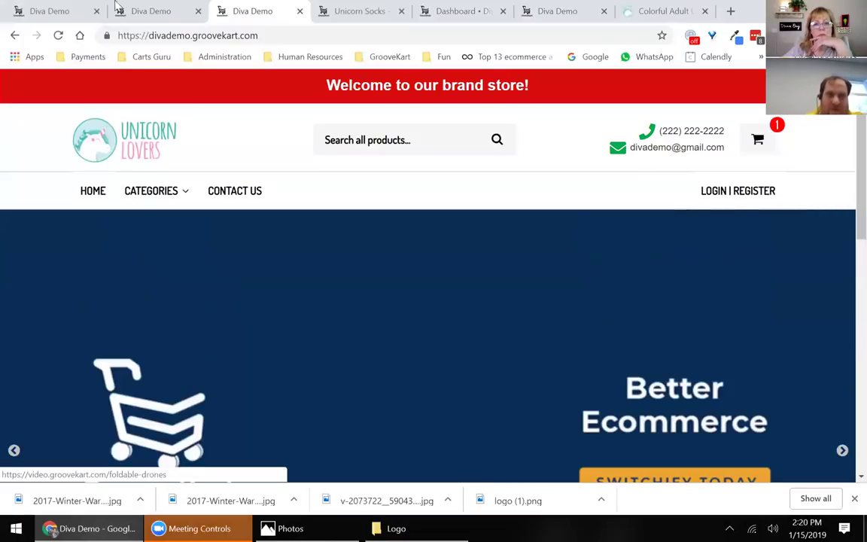
left_click(152, 13)
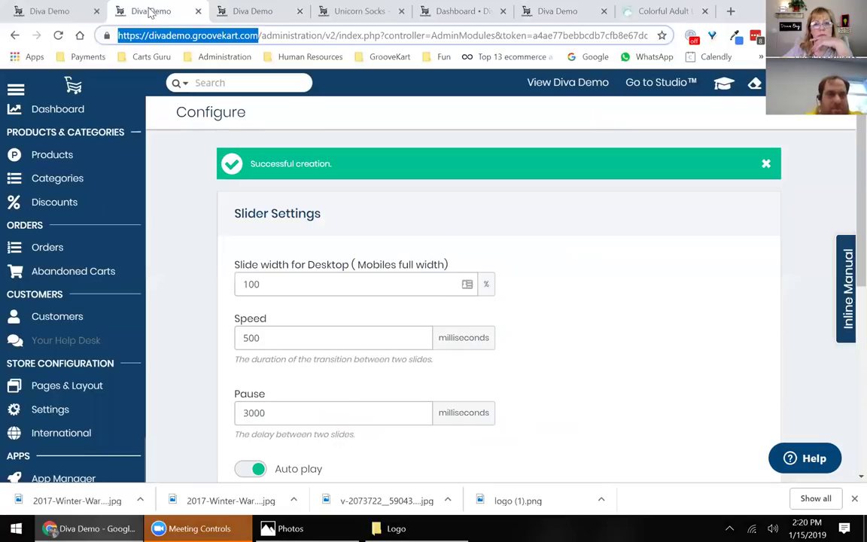
left_click(53, 177)
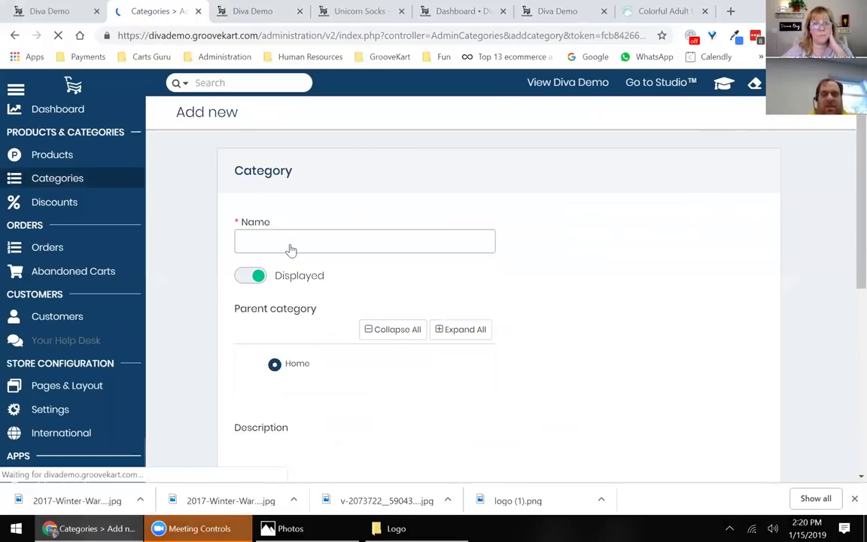
Step: Name the new category 'Pijamas' and save it, adding it as ID 24
left_click(300, 253)
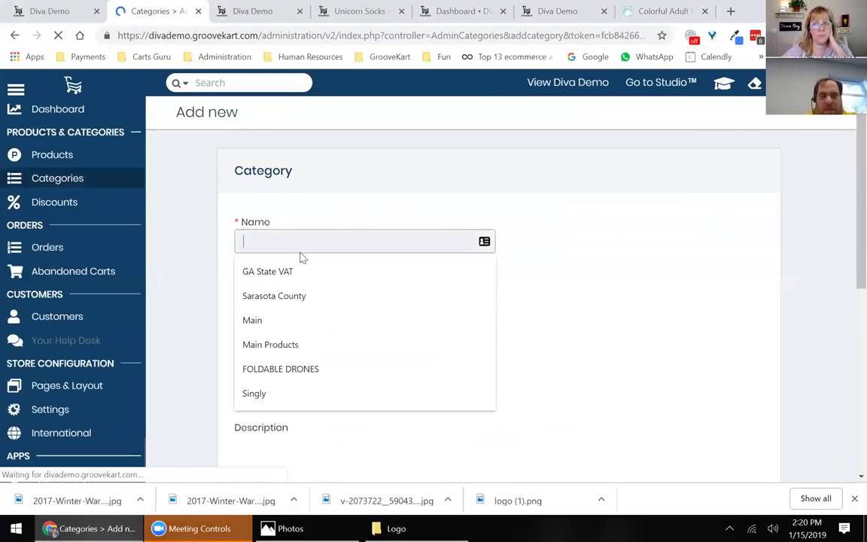
type("Pijama")
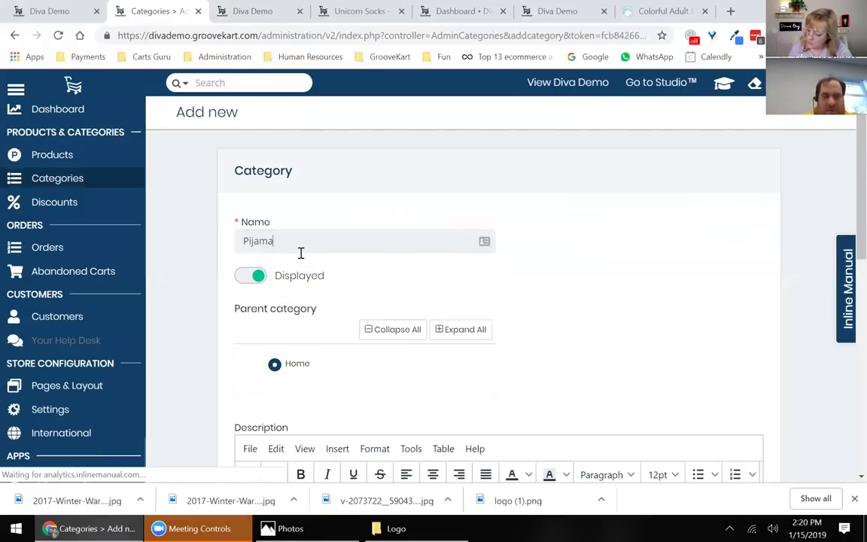
type("s")
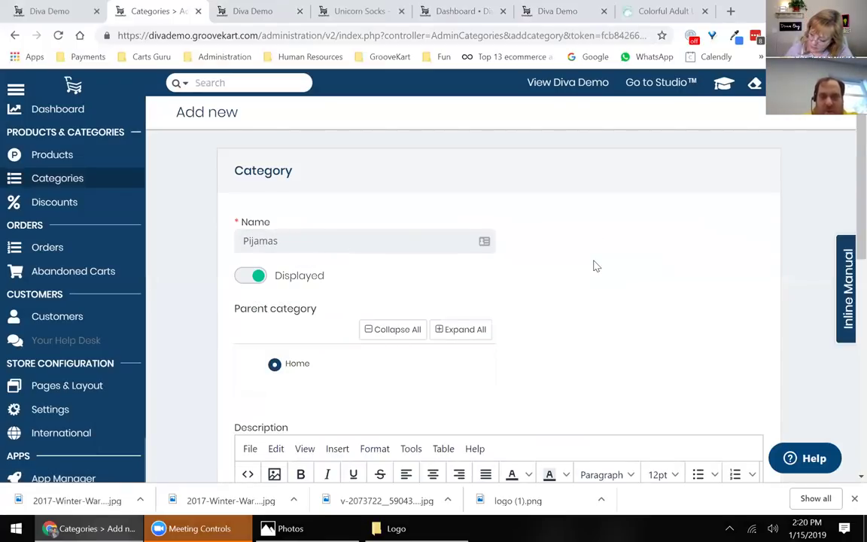
scroll(594, 265, "down", 3)
scroll(594, 265, "down", 5)
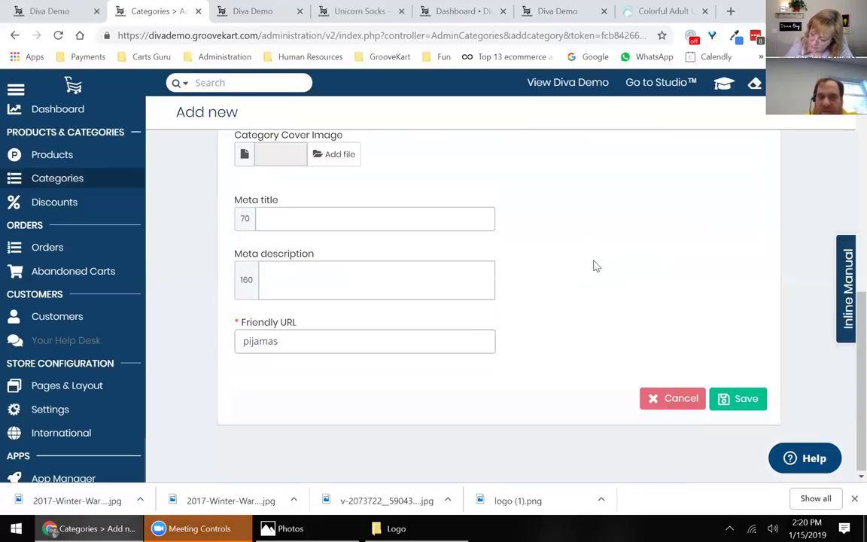
left_click(741, 401)
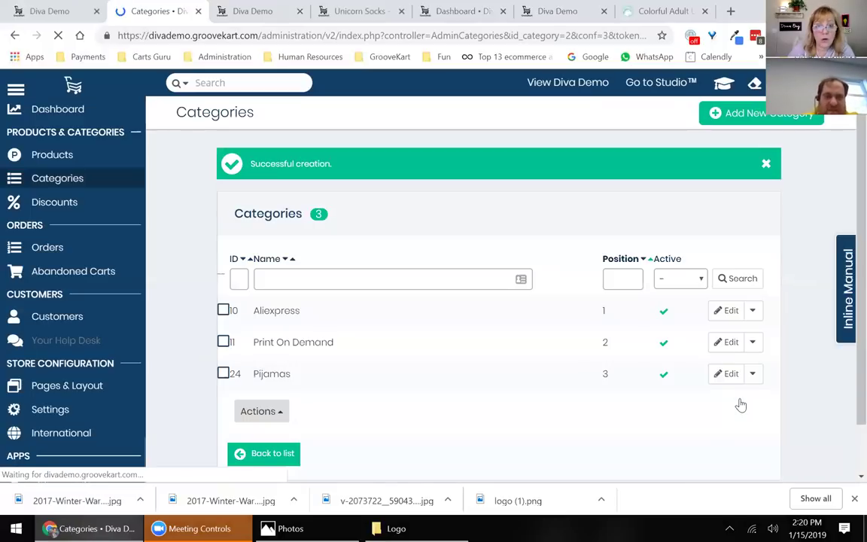
left_click(753, 113)
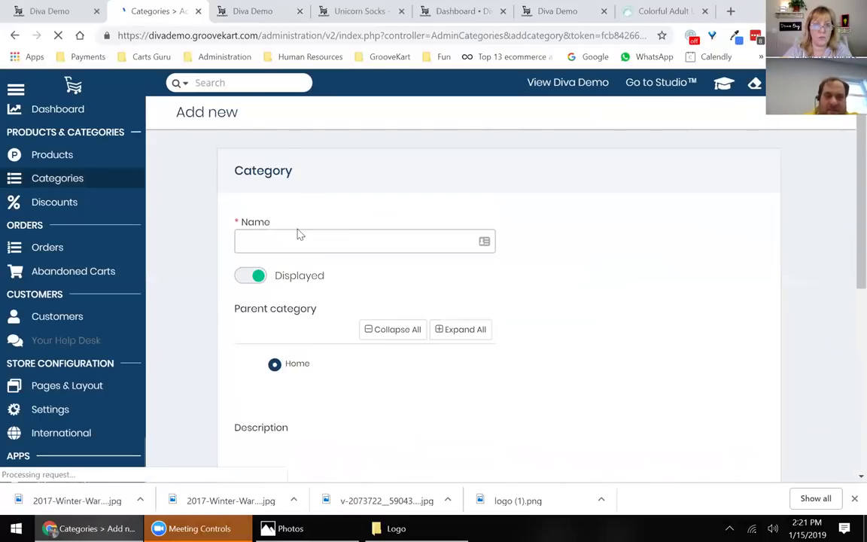
Step: Create a new category named 'Socks' and save it
left_click(272, 239)
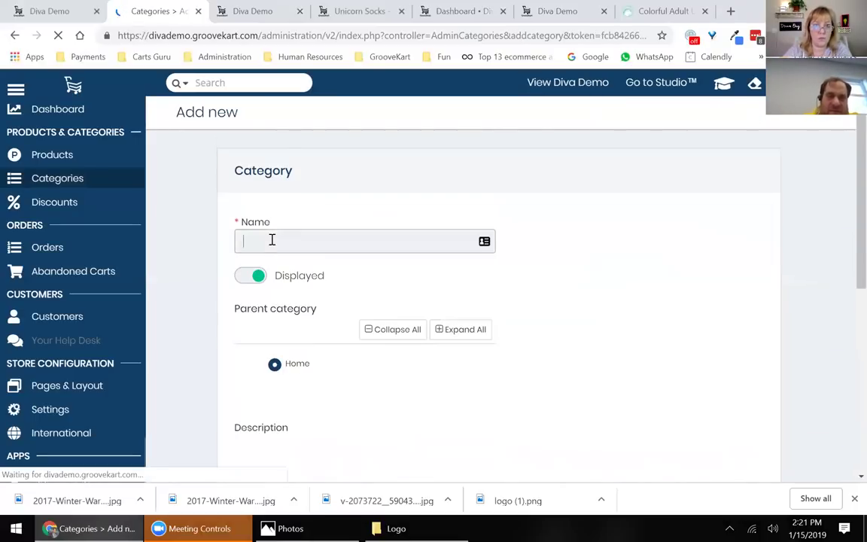
left_click(271, 240)
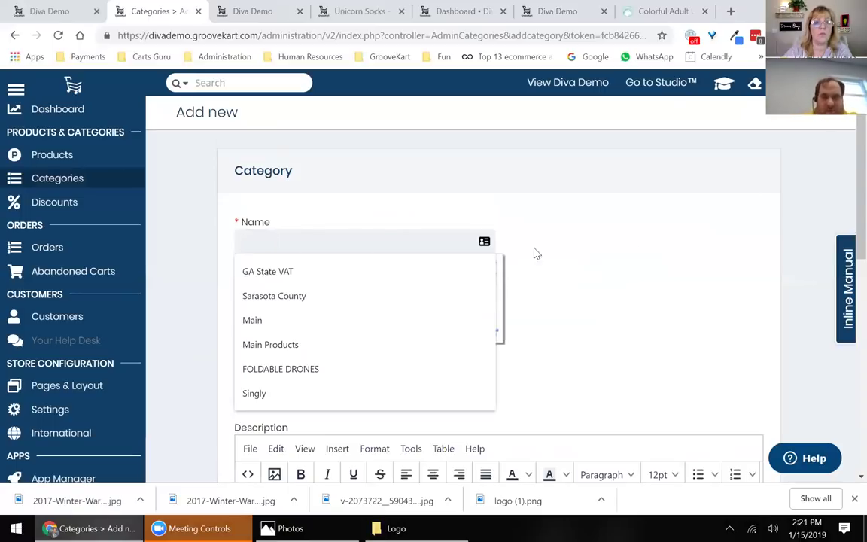
left_click(332, 236)
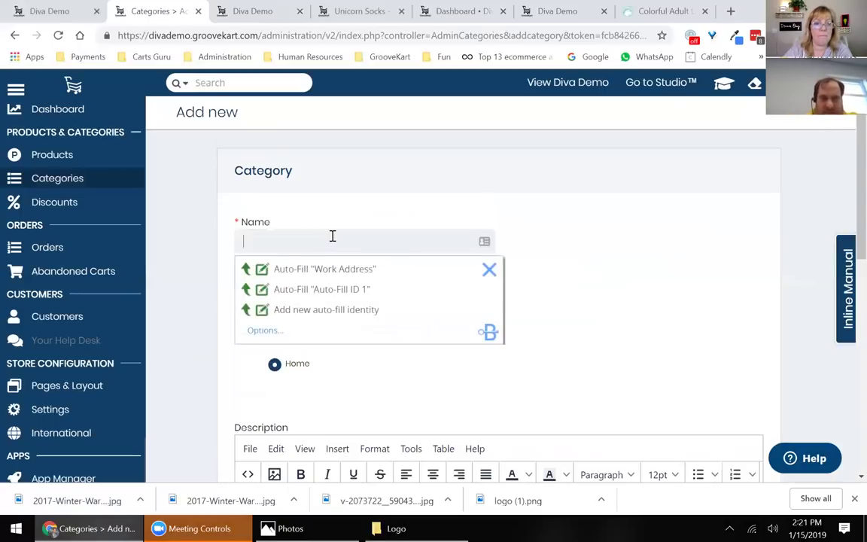
type("Socks")
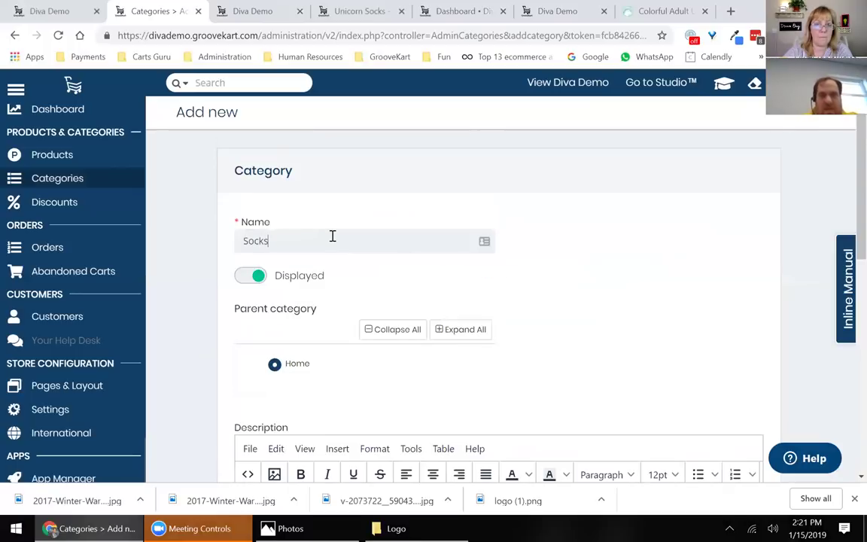
scroll(832, 293, "down", 6)
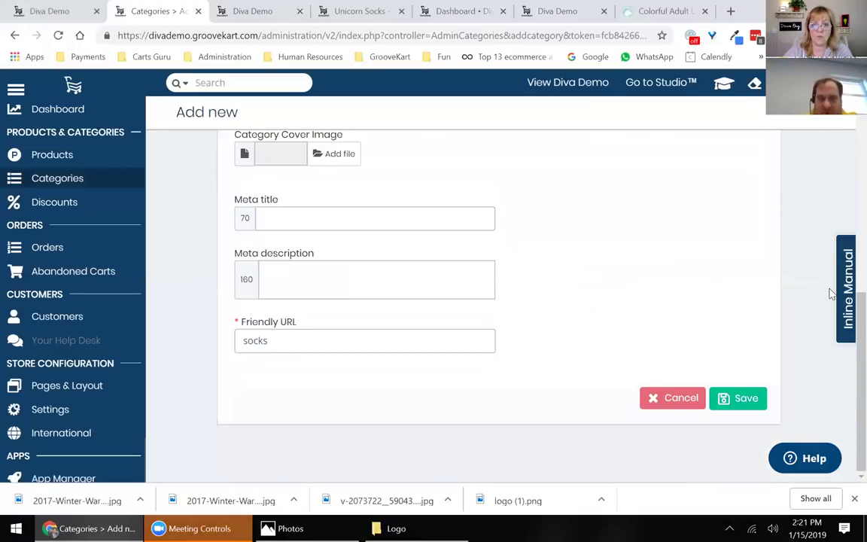
left_click(759, 403)
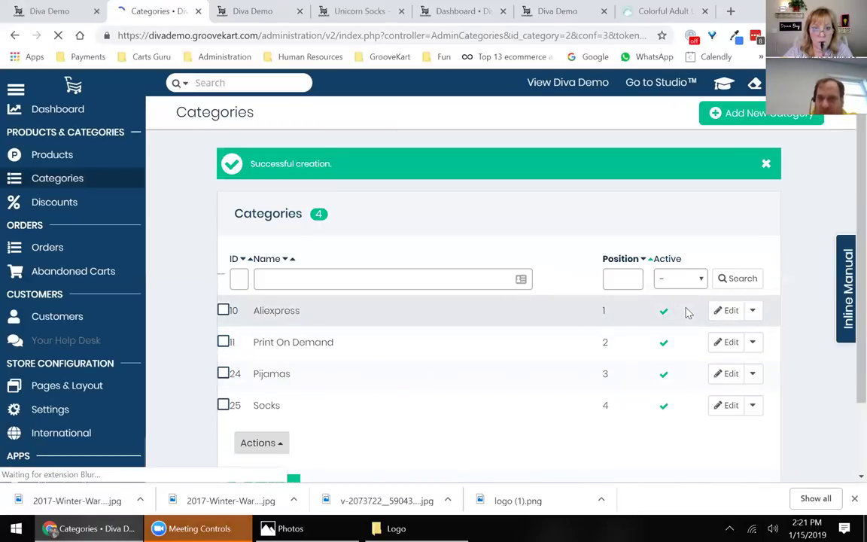
Step: Deactivate the Aliexpress and Print On Demand categories
left_click(664, 314)
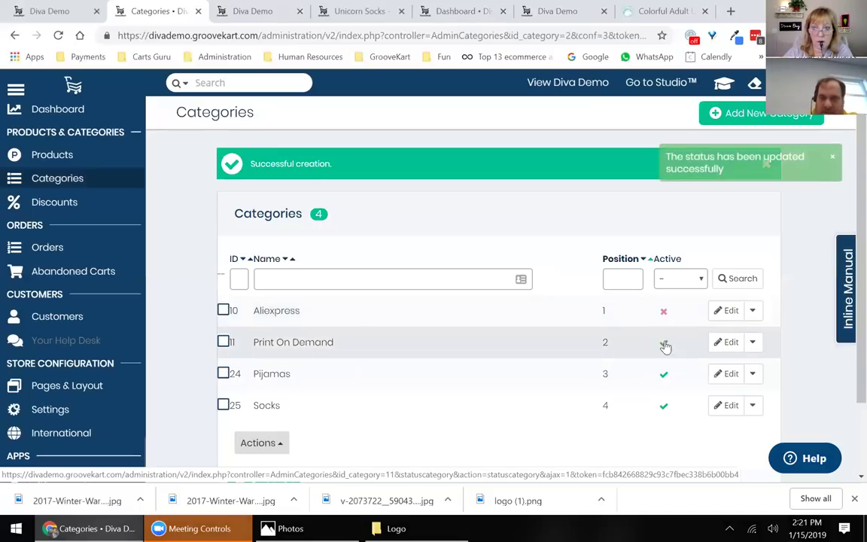
left_click(665, 345)
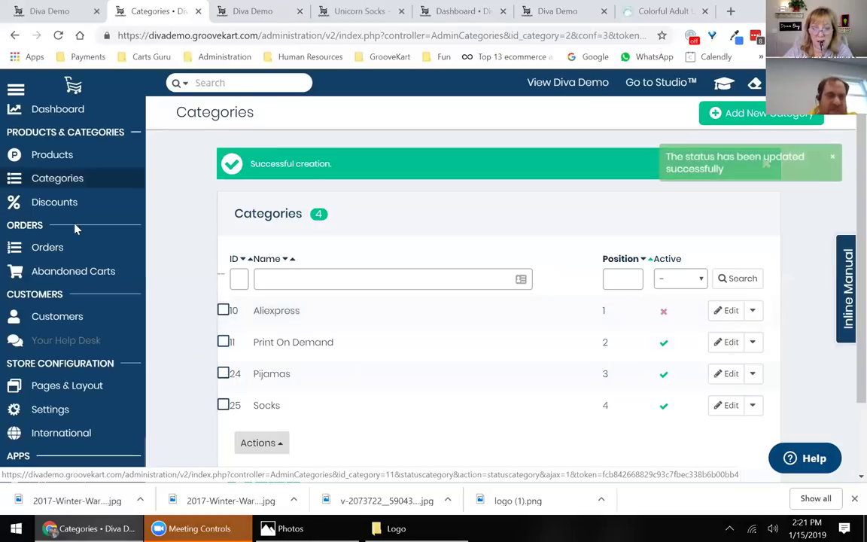
left_click(64, 158)
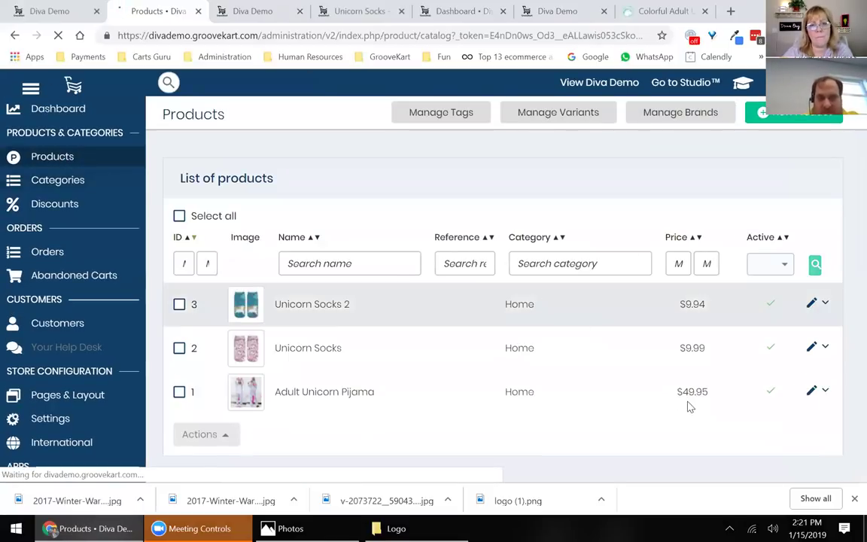
Step: Open the Adult Unicorn Pijama product's setup and expand the category tree under Home
left_click(813, 392)
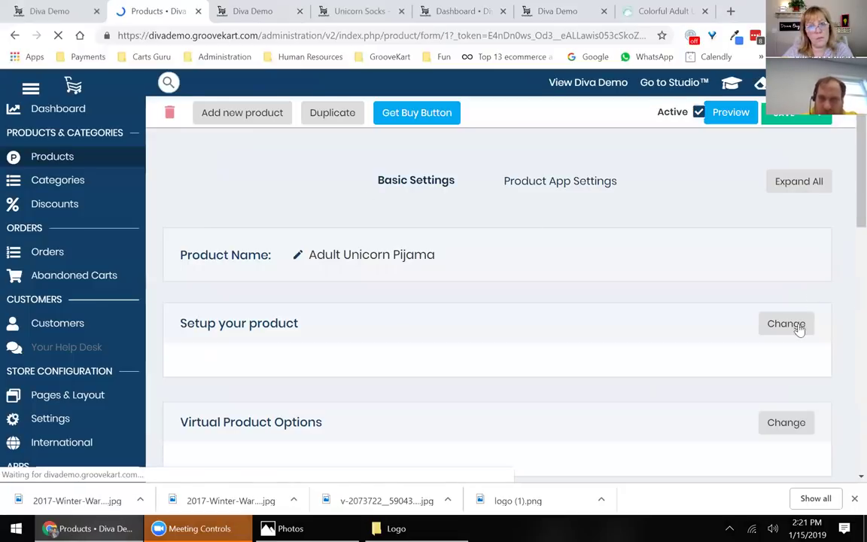
right_click(798, 326)
left_click(769, 334)
left_click(773, 337)
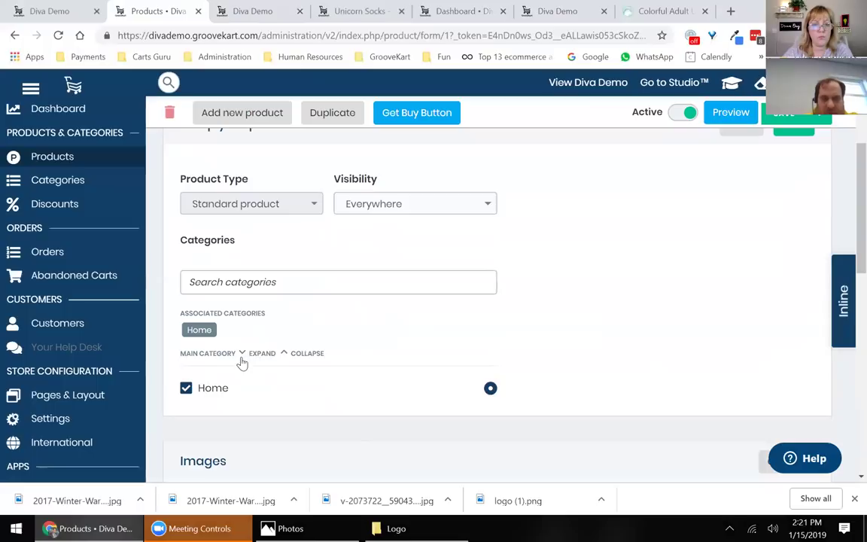
left_click(262, 354)
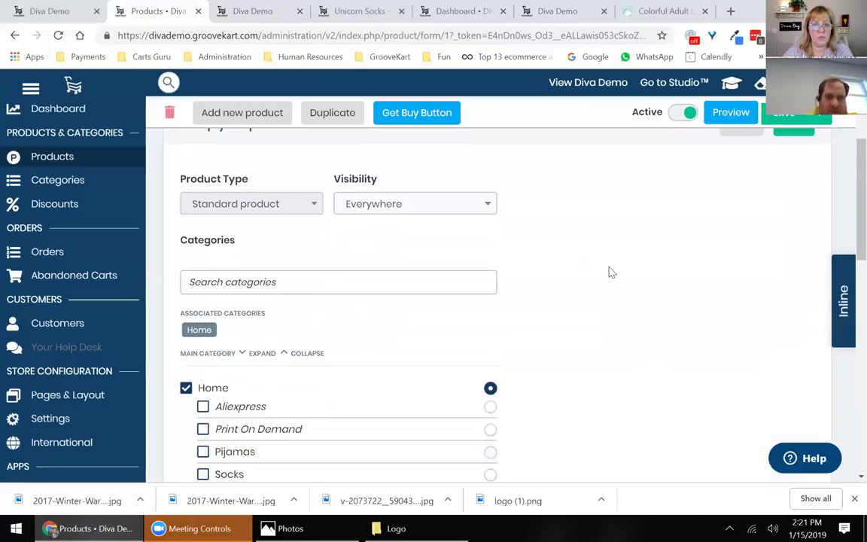
scroll(609, 273, "down", 2)
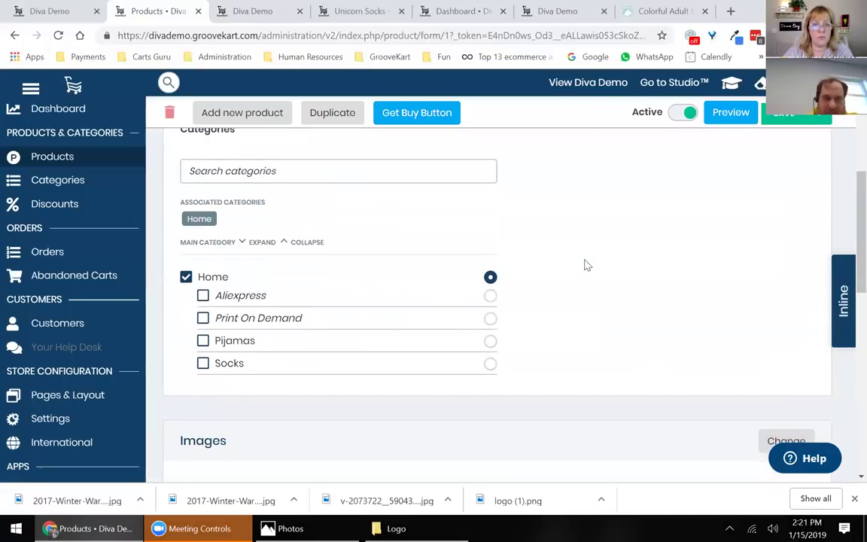
scroll(587, 265, "up", 4)
scroll(587, 265, "down", 4)
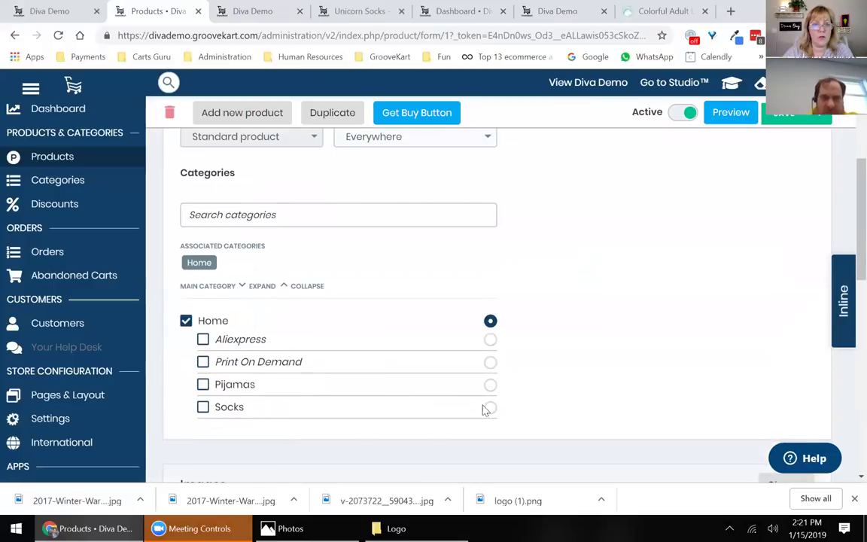
Step: Tick Pijamas as the product's main category, leaving Socks unticked
right_click(497, 385)
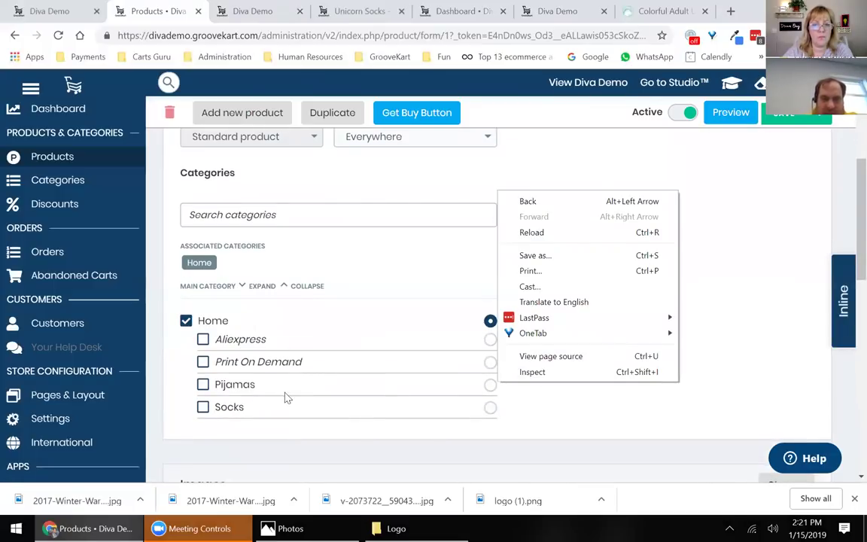
left_click(202, 385)
left_click(491, 386)
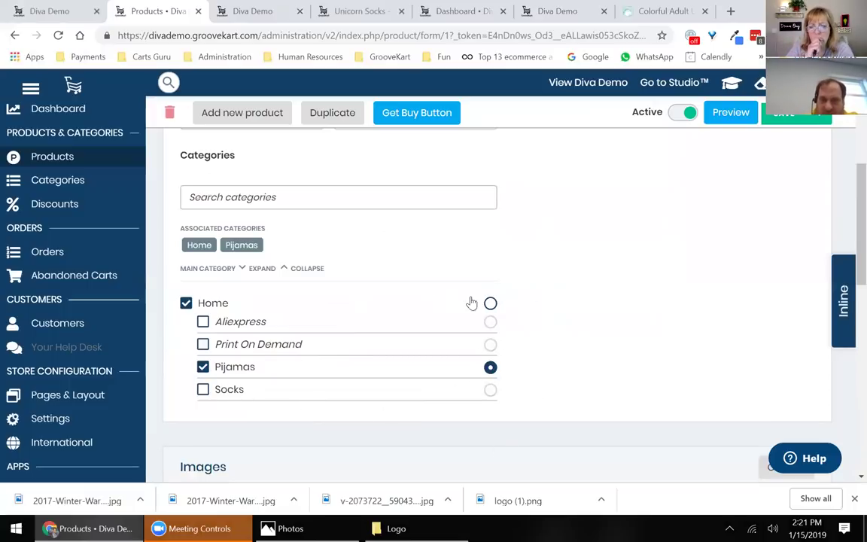
left_click(204, 390)
left_click(204, 390)
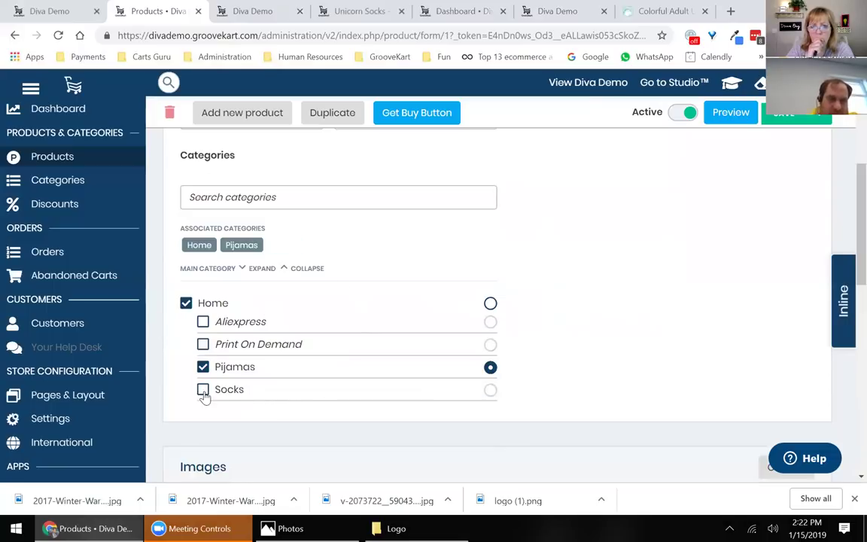
left_click(204, 390)
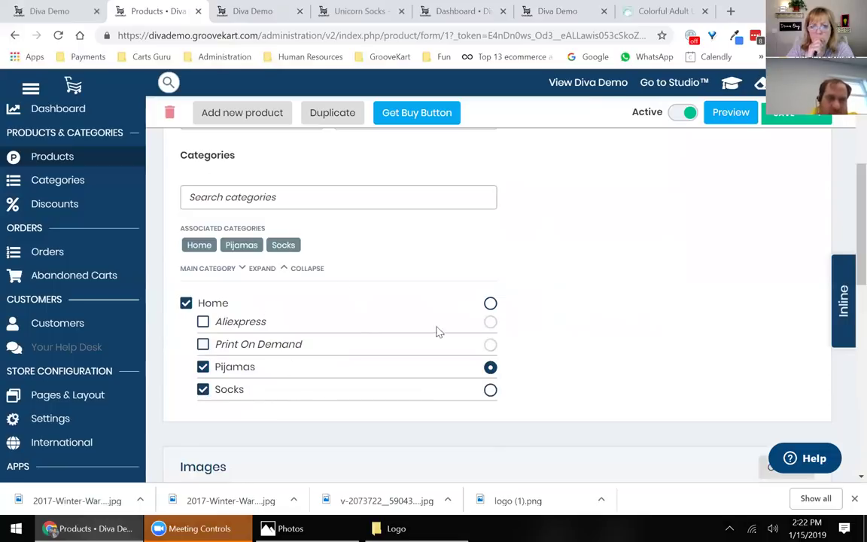
left_click(203, 391)
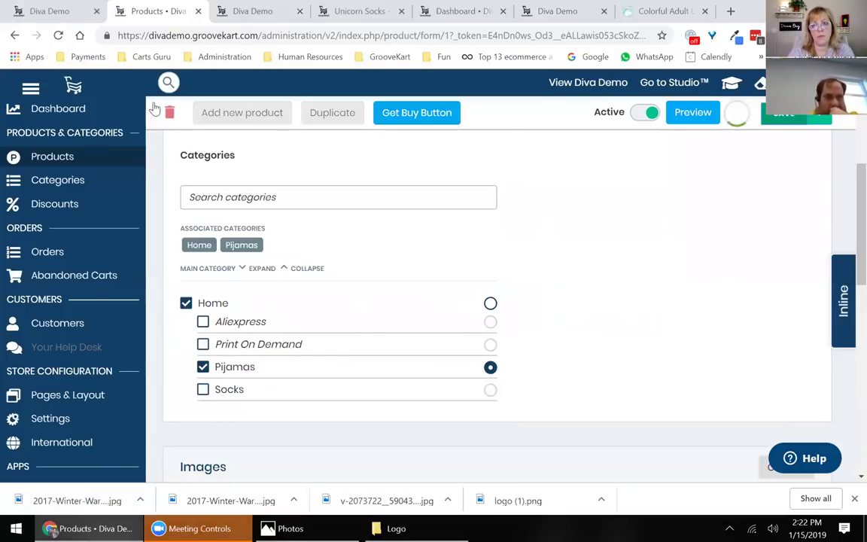
left_click(64, 157)
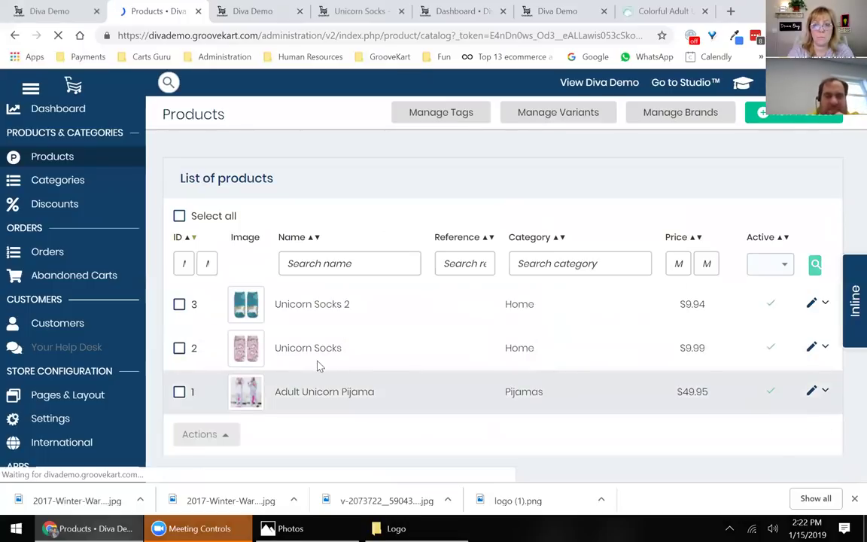
Step: Open Unicorn Socks' product setup and expand the subcategories under Home
left_click(317, 356)
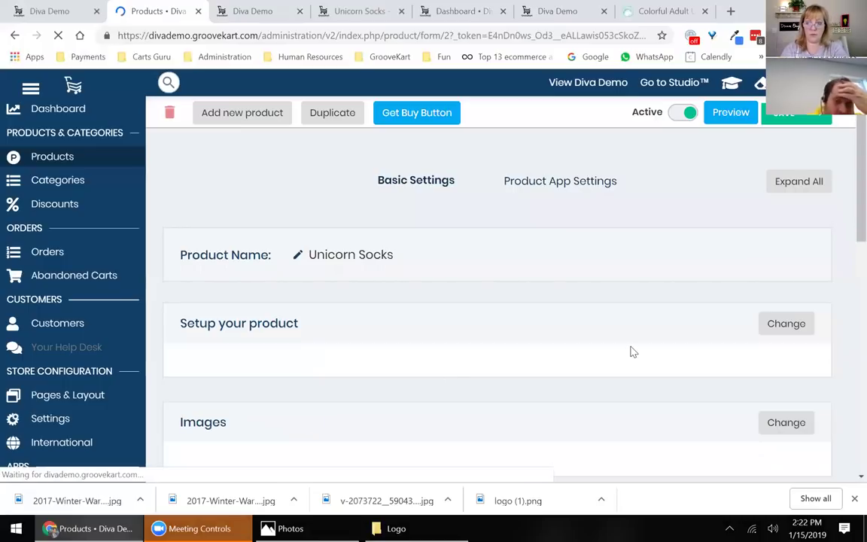
scroll(748, 385, "down", 1)
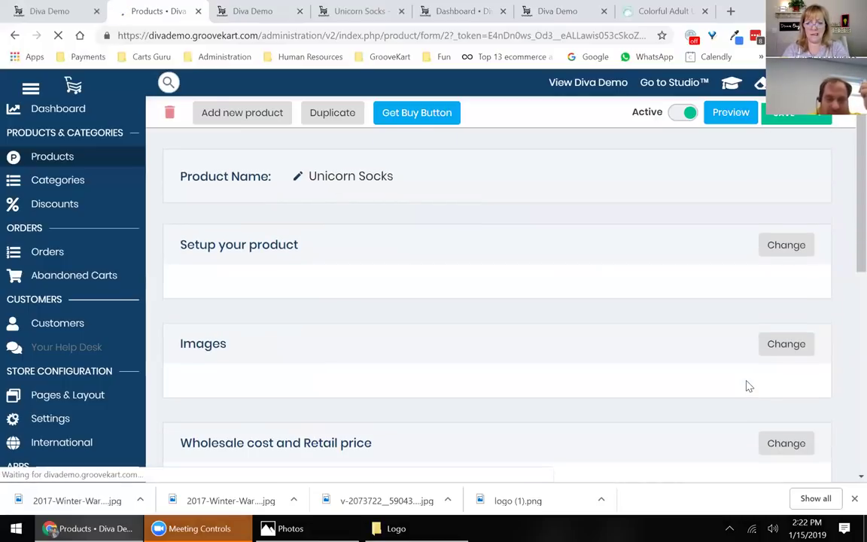
scroll(747, 385, "up", 1)
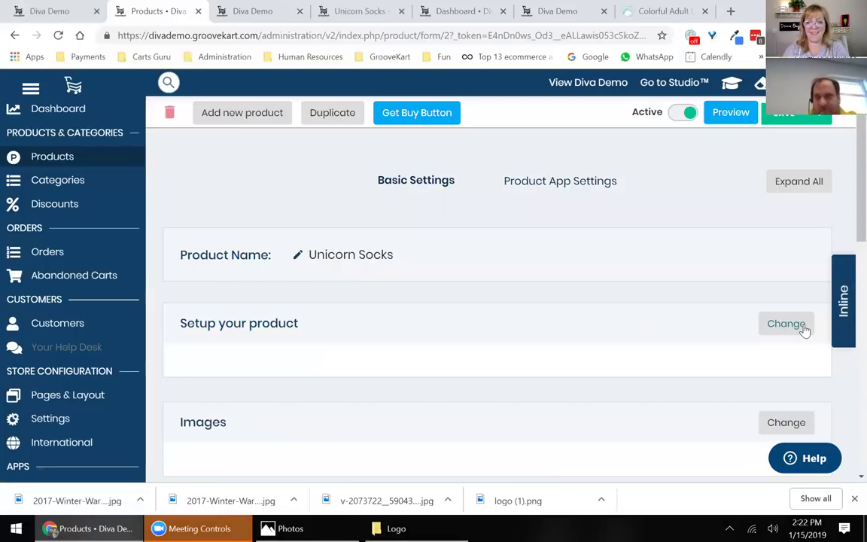
left_click(803, 329)
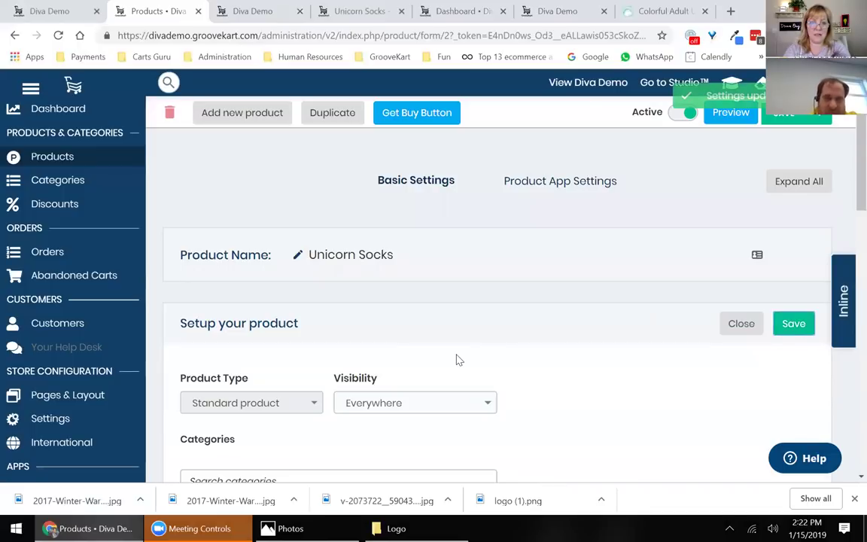
scroll(457, 360, "down", 3)
scroll(457, 360, "up", 1)
scroll(457, 360, "down", 3)
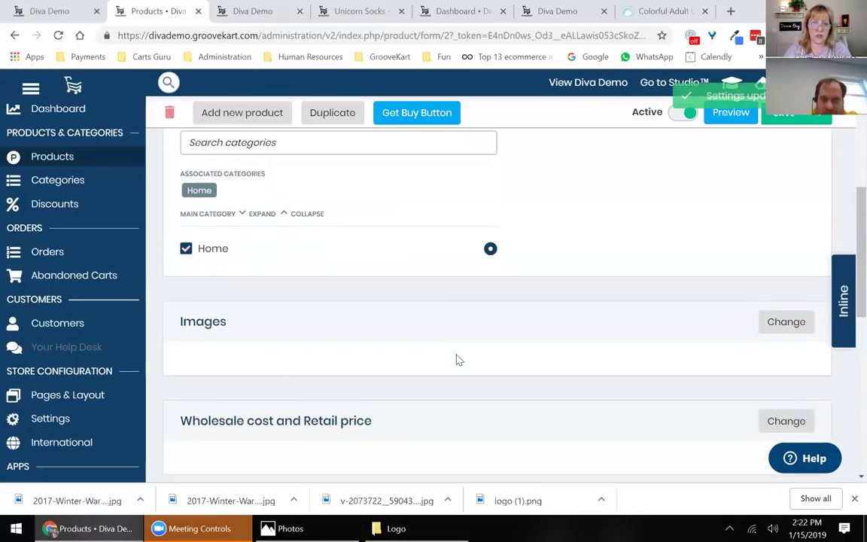
scroll(457, 360, "up", 1)
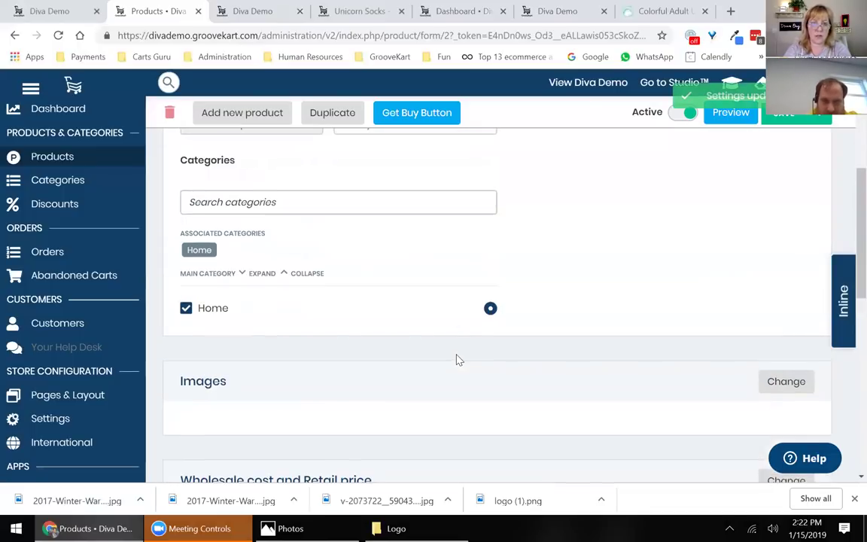
left_click(248, 275)
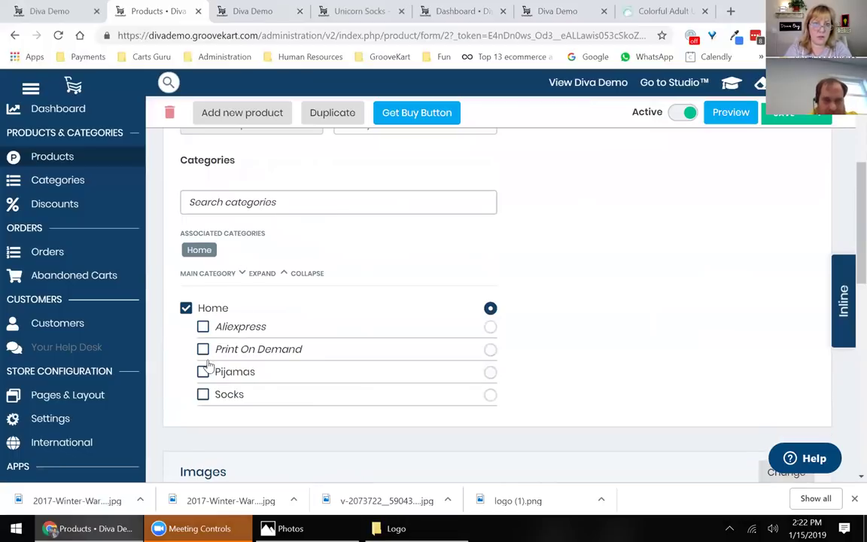
Step: Tick Socks, make it the main category, and save the product
left_click(203, 395)
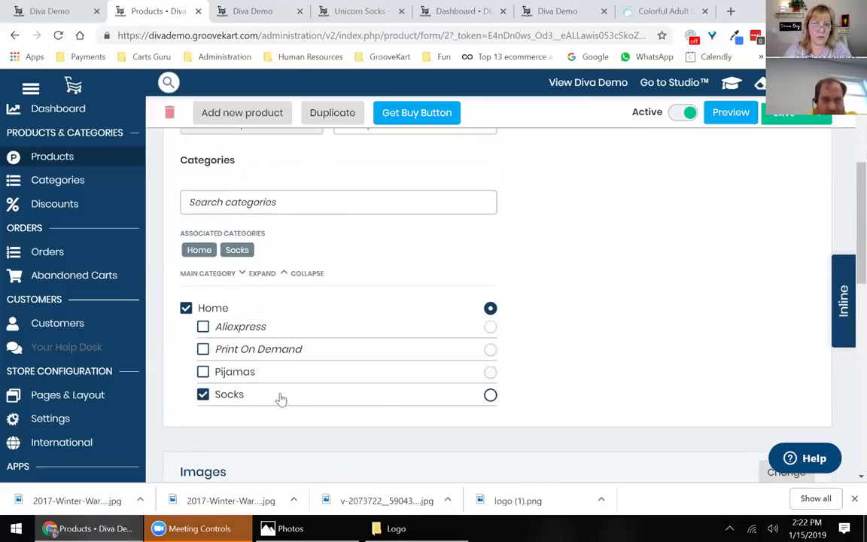
right_click(490, 393)
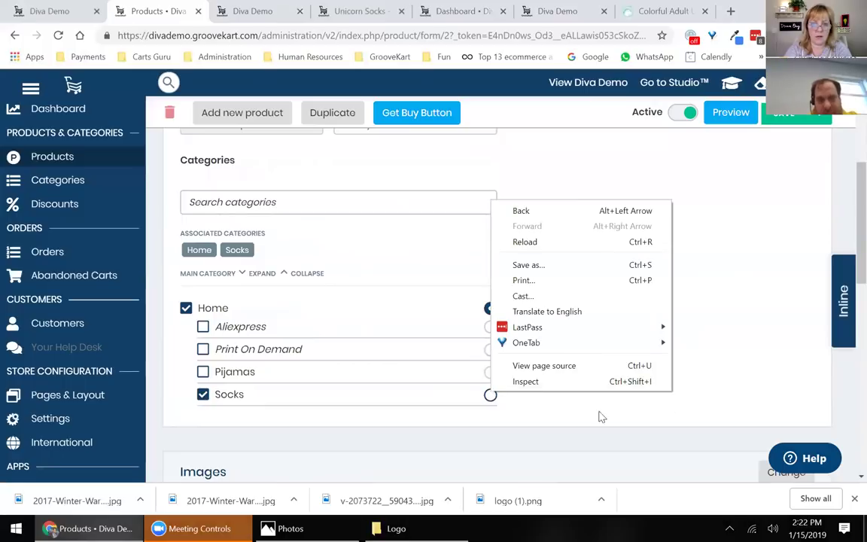
left_click(499, 399)
left_click(490, 395)
scroll(766, 317, "up", 1)
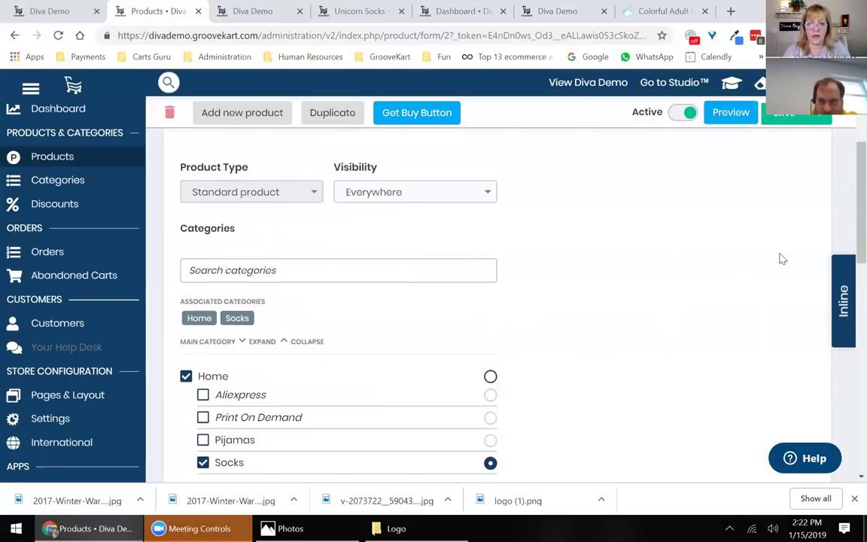
left_click(784, 119)
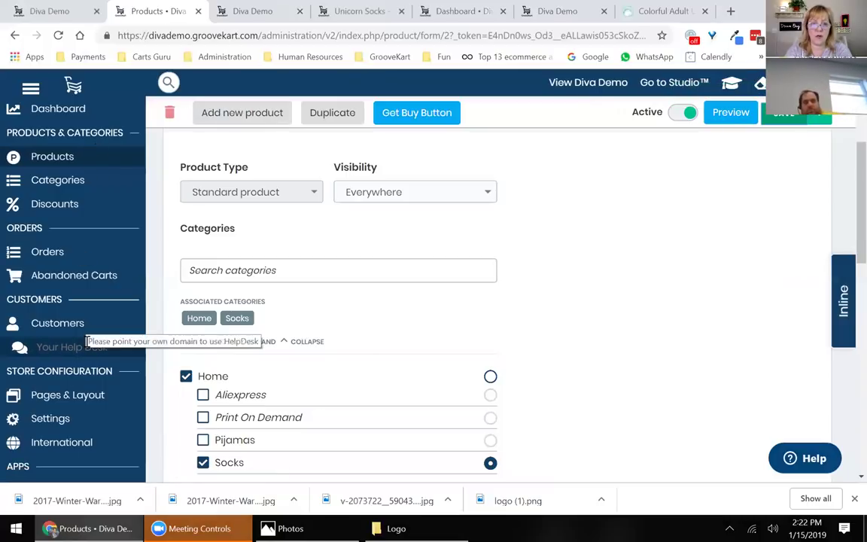
scroll(86, 342, "down", 2)
left_click(73, 395)
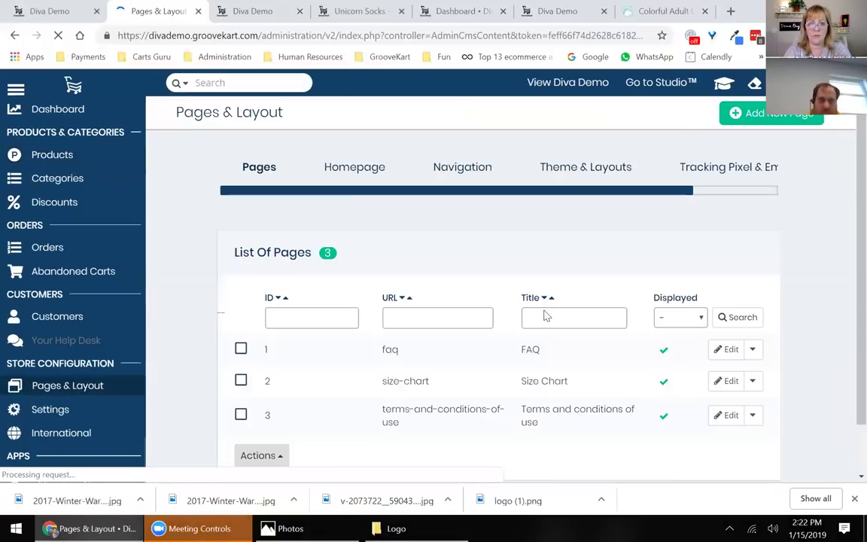
Step: Select Pijamas and Socks for home page category images, switch the images on, and save
left_click(361, 167)
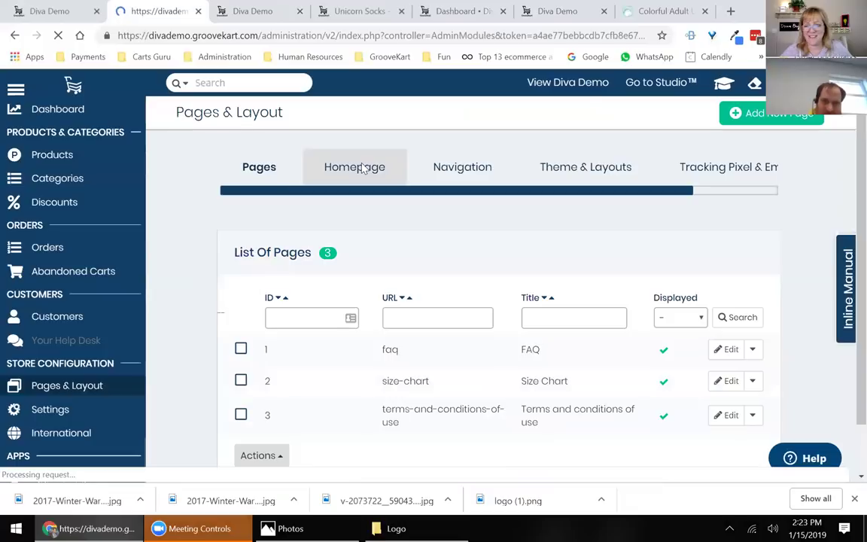
scroll(580, 308, "down", 2)
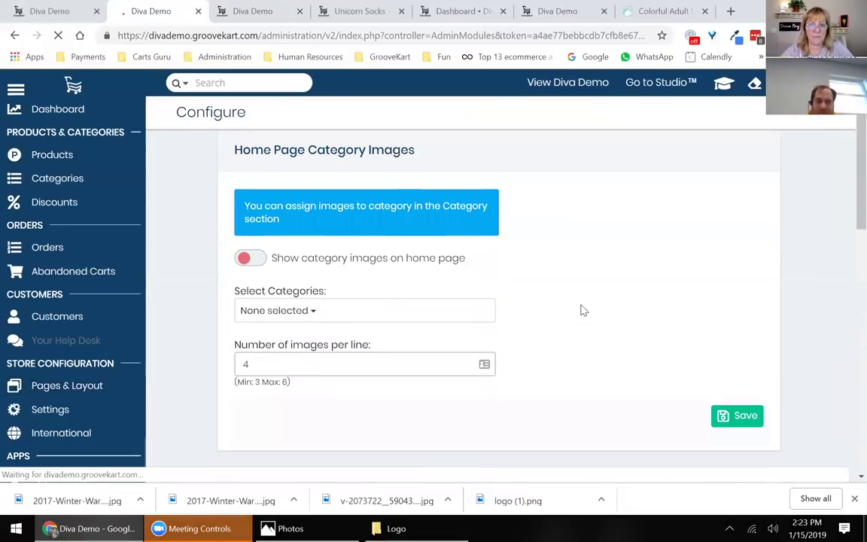
left_click(303, 317)
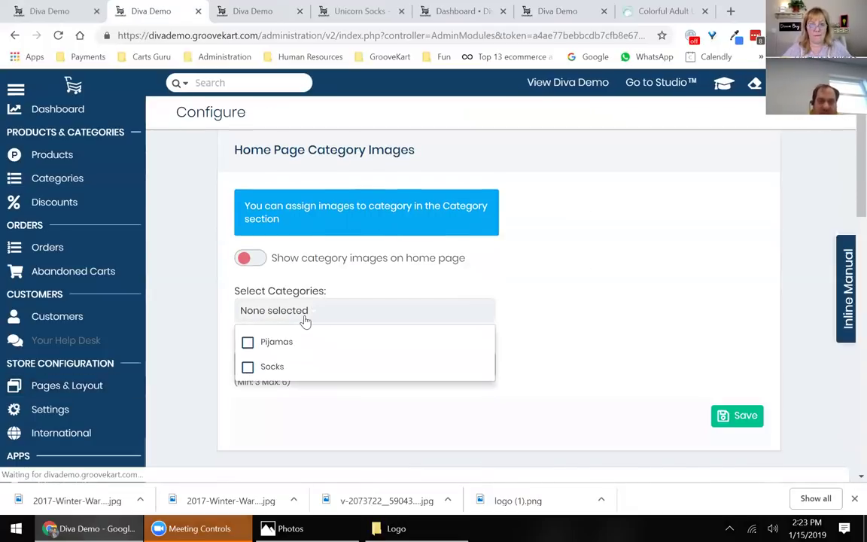
left_click(247, 342)
left_click(248, 367)
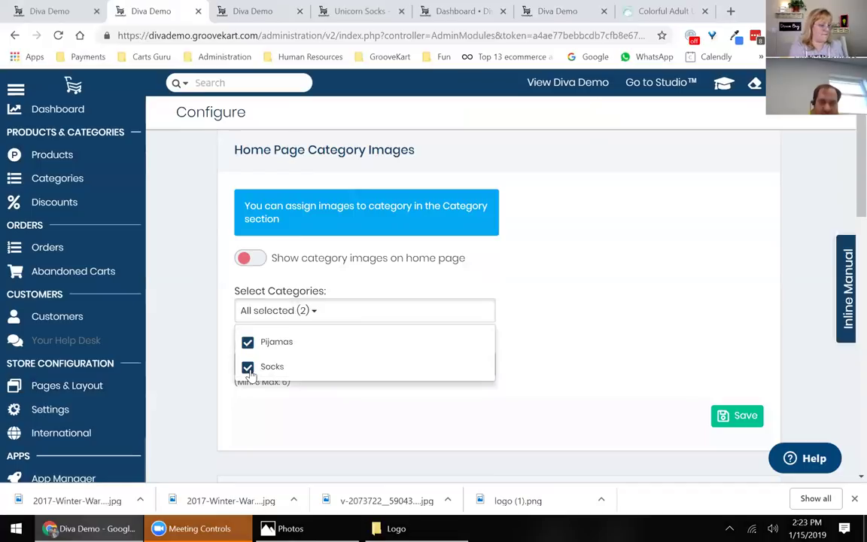
left_click(584, 284)
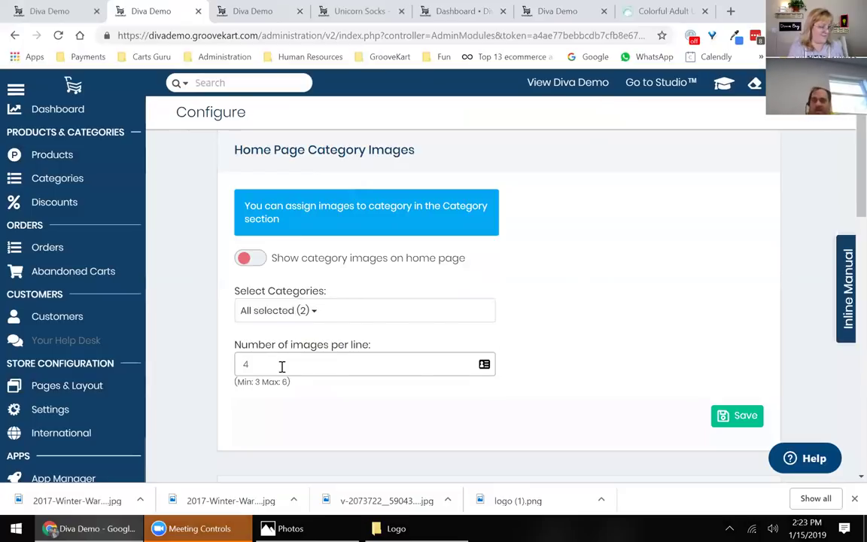
left_click(746, 421)
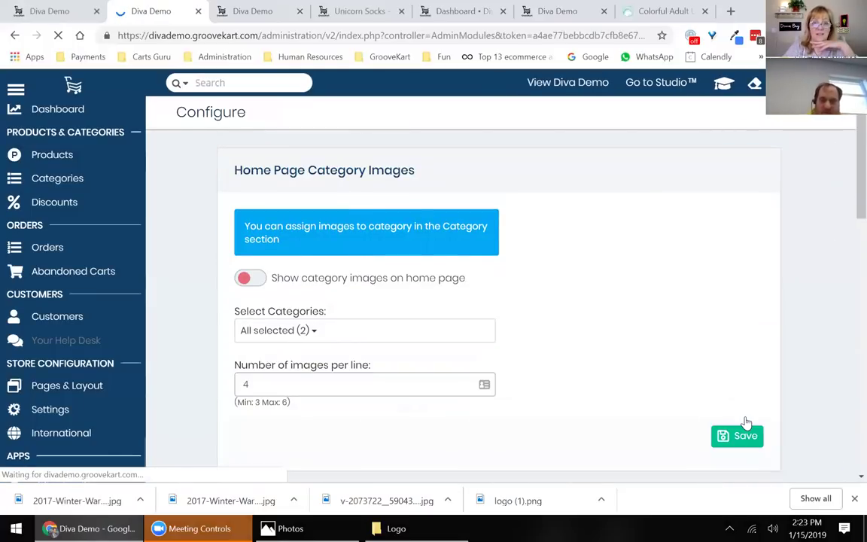
left_click(251, 279)
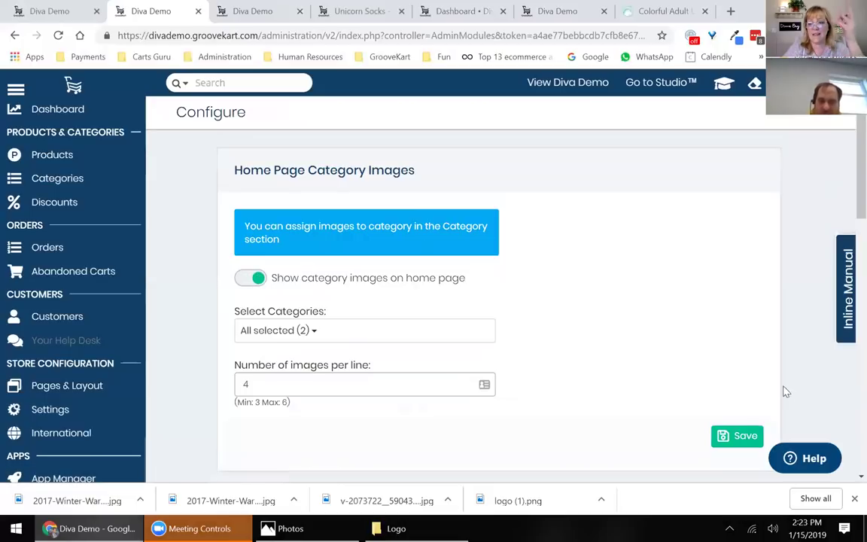
left_click(738, 444)
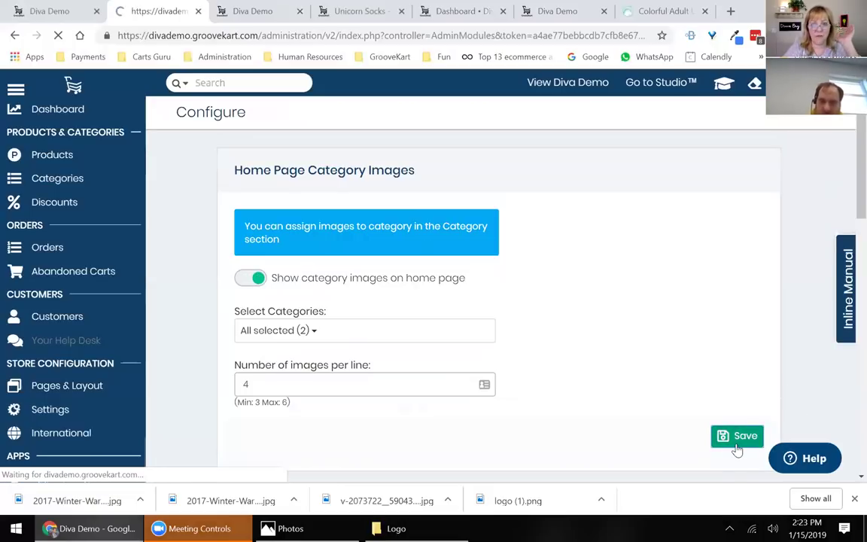
Step: Choose Pijamas and Socks for home page products and set 2 products per line
scroll(542, 368, "down", 5)
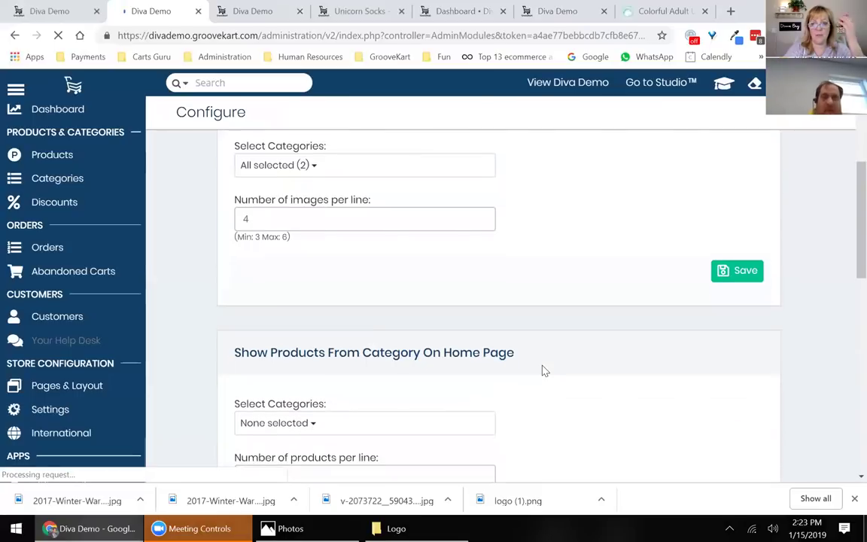
left_click(305, 371)
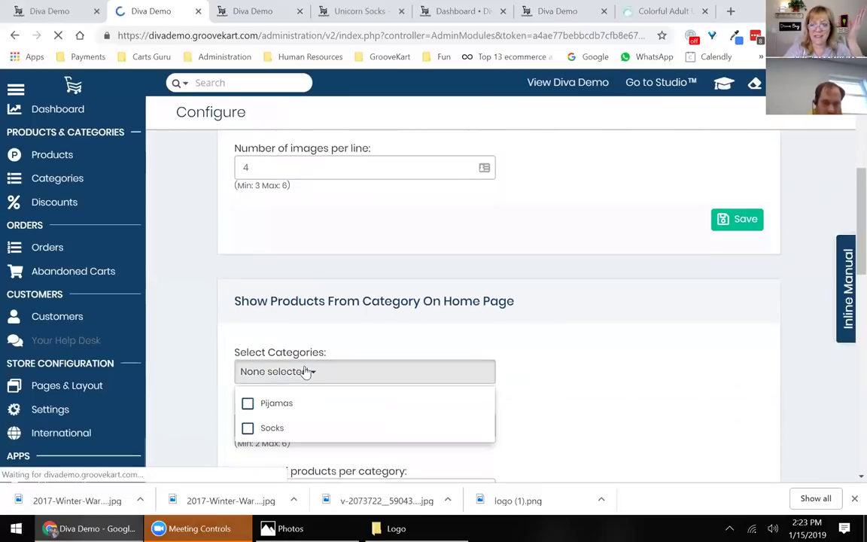
left_click(247, 405)
left_click(248, 429)
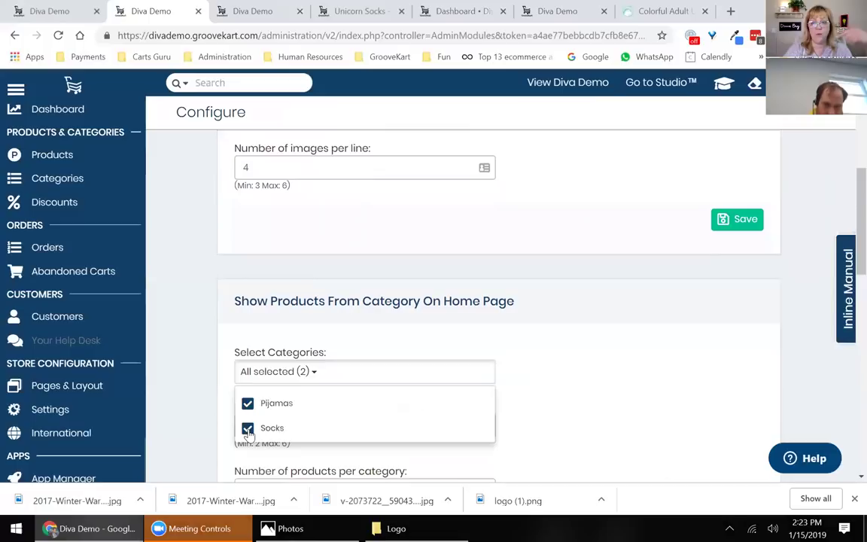
left_click(619, 406)
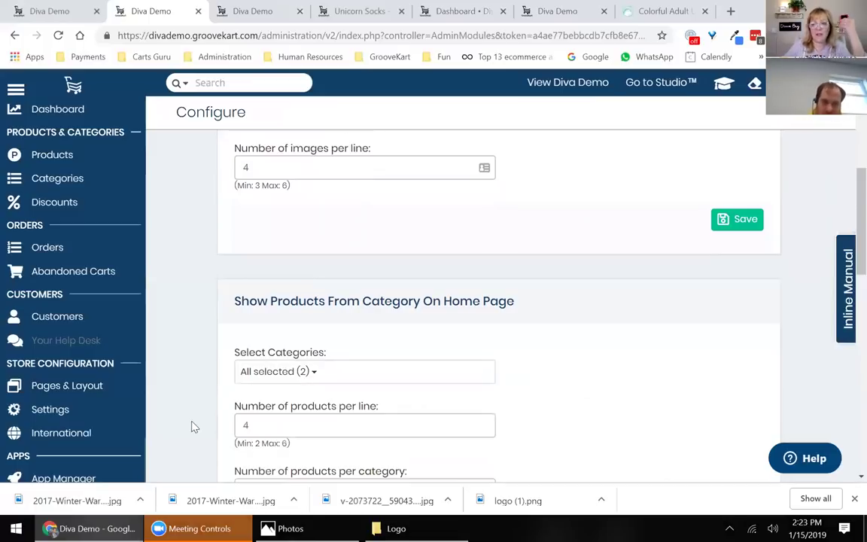
key("Tab")
type("2")
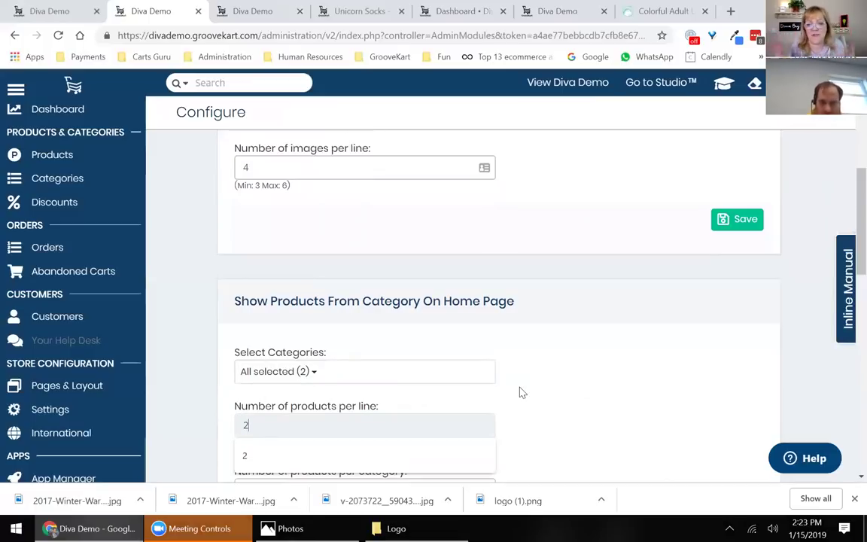
left_click(519, 391)
Step: Clear the products-per-category value of 8 and save, which fails below the minimum 3
scroll(672, 370, "down", 2)
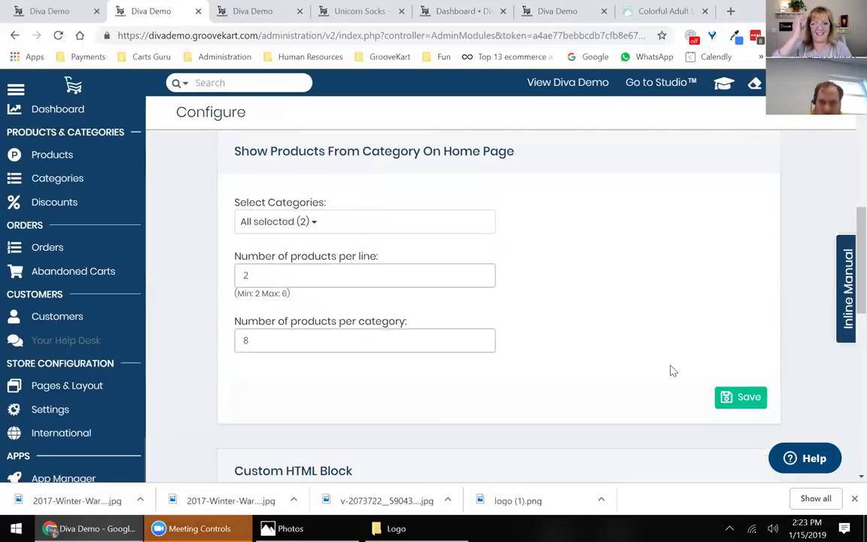
double_click(242, 336)
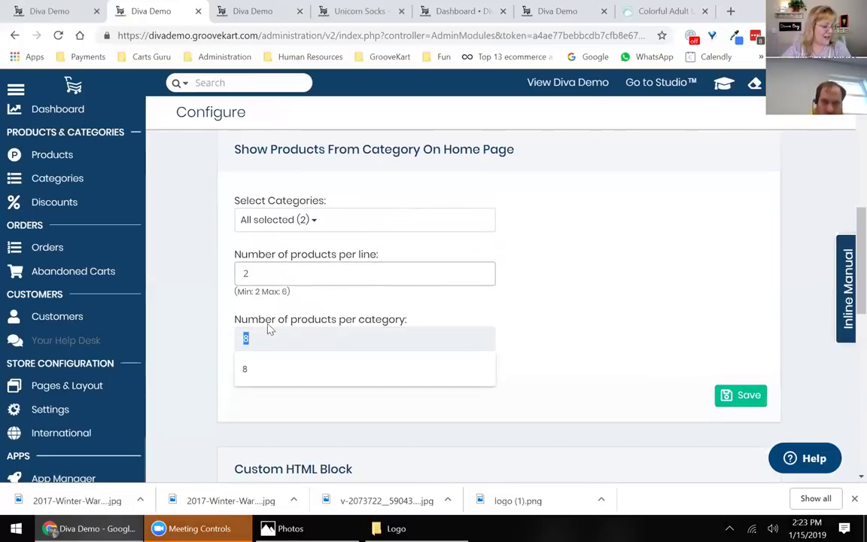
key("Escape")
key("BackSpace")
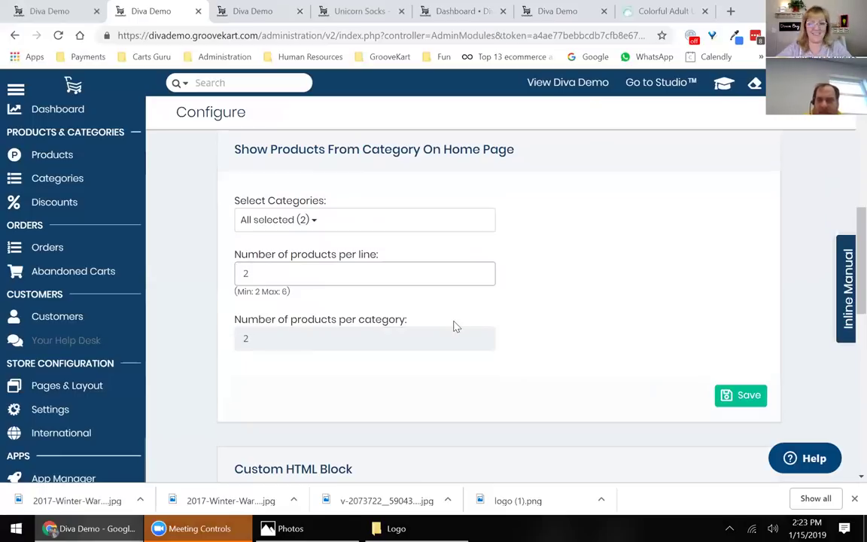
scroll(482, 373, "down", 3)
scroll(482, 373, "up", 2)
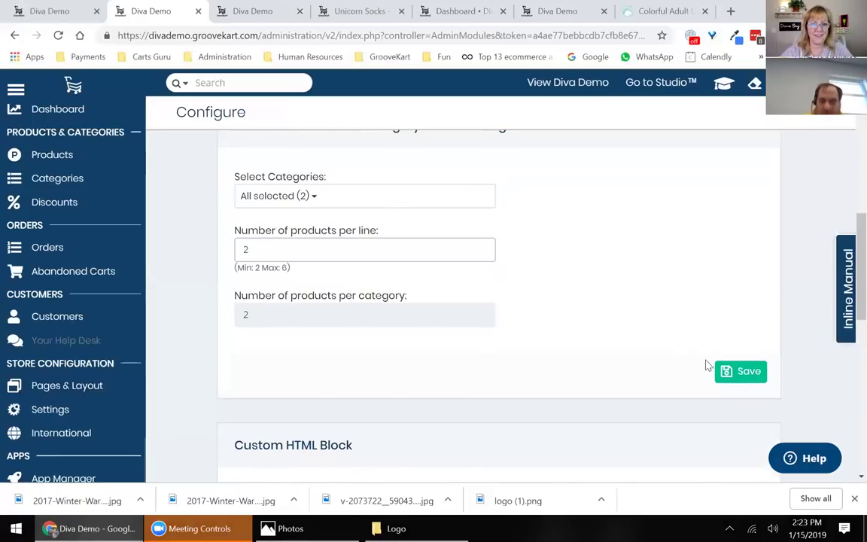
left_click(751, 373)
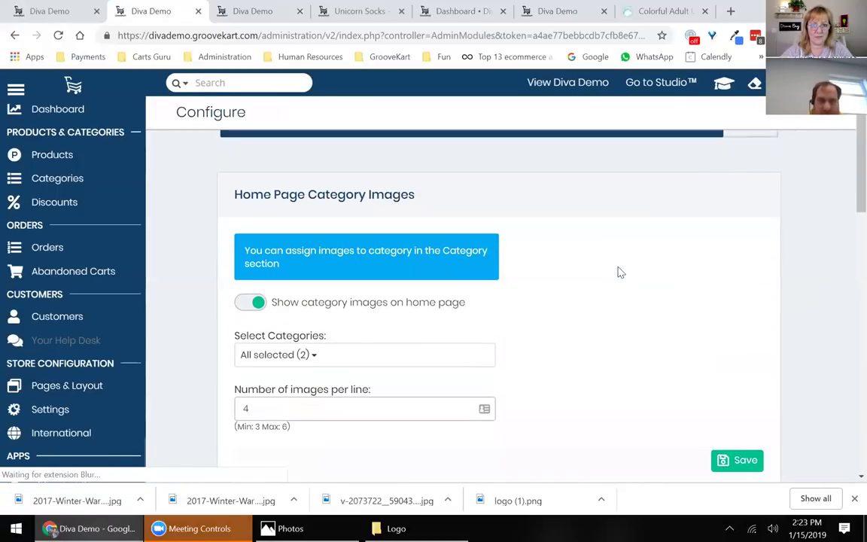
Step: Tick Pijamas and Socks for homepage products, set 3 products per line, and save
scroll(617, 272, "down", 5)
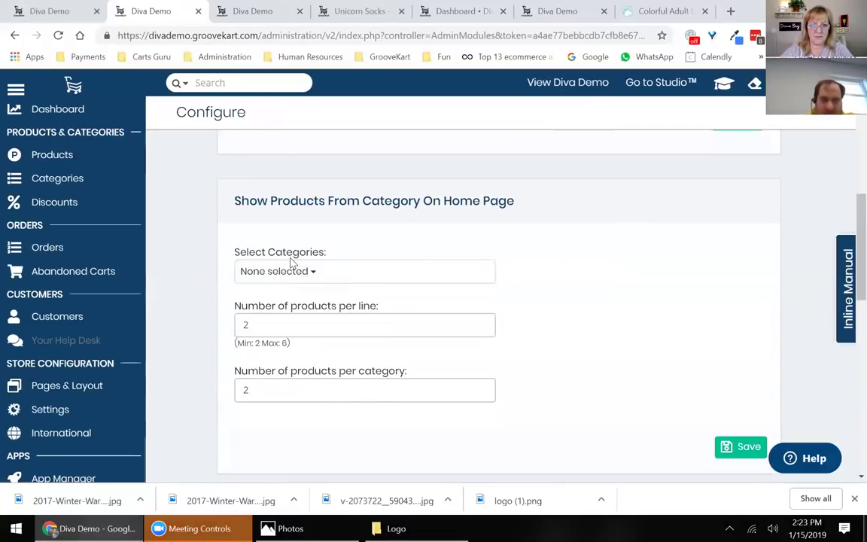
left_click(287, 276)
left_click(249, 304)
left_click(249, 329)
left_click(630, 320)
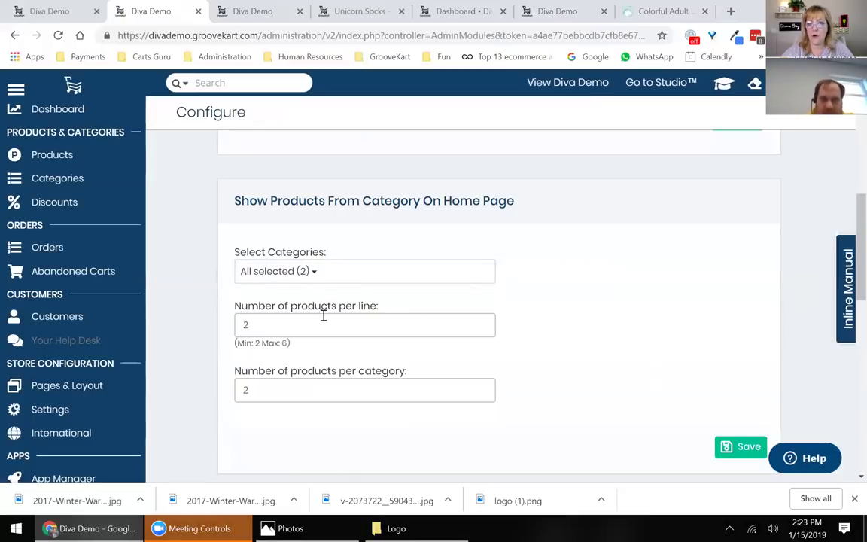
double_click(242, 327)
type("23")
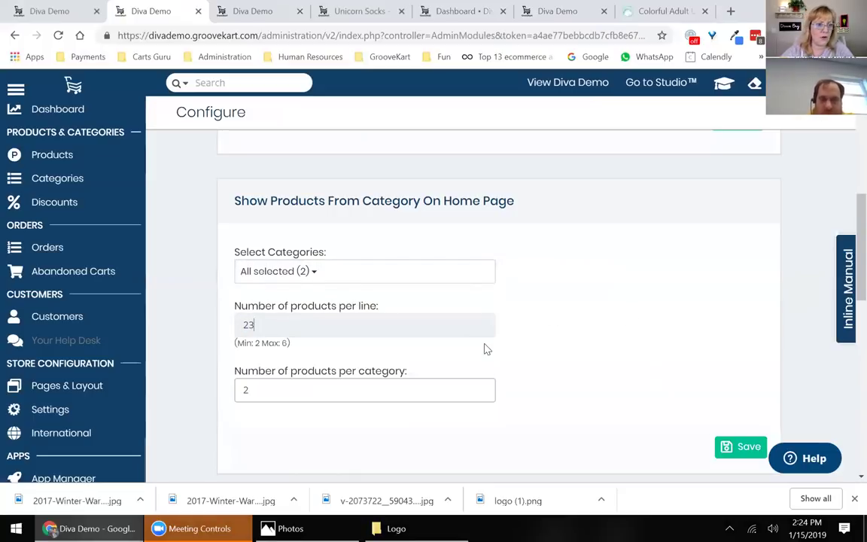
key("BackSpace")
key("BackSpace")
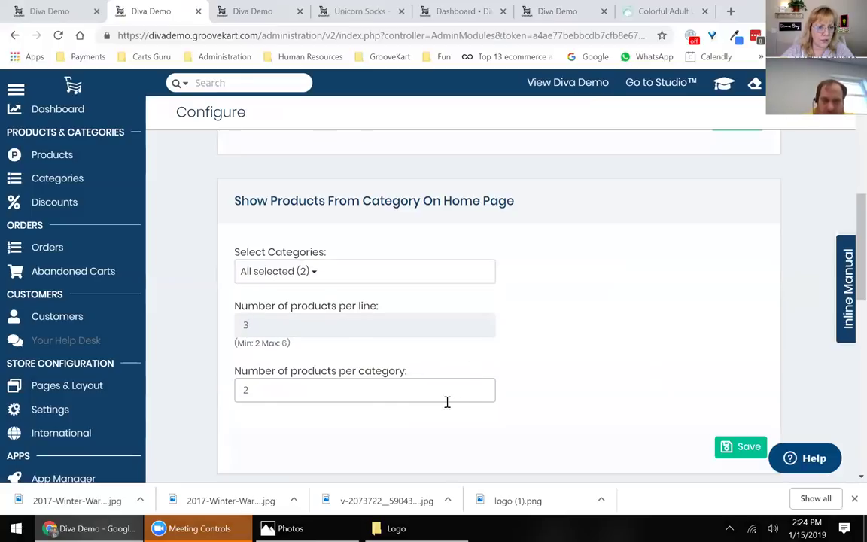
left_click(536, 443)
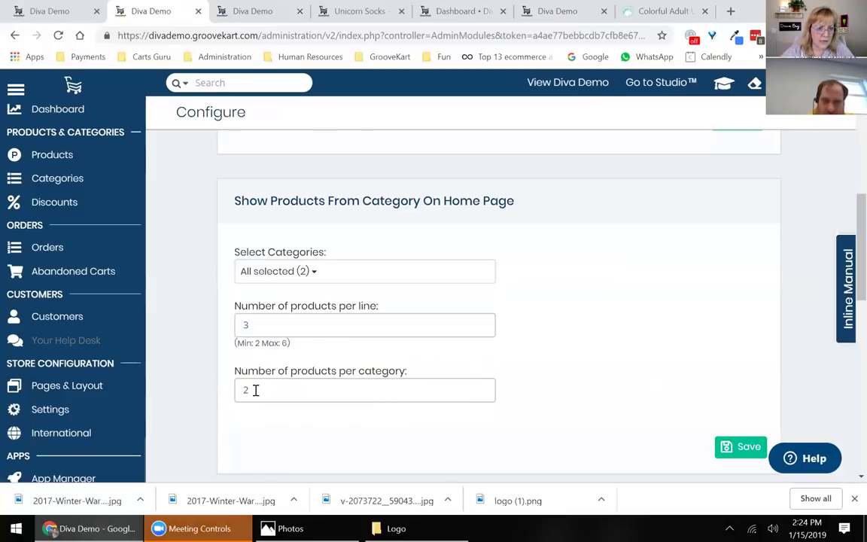
left_click(740, 448)
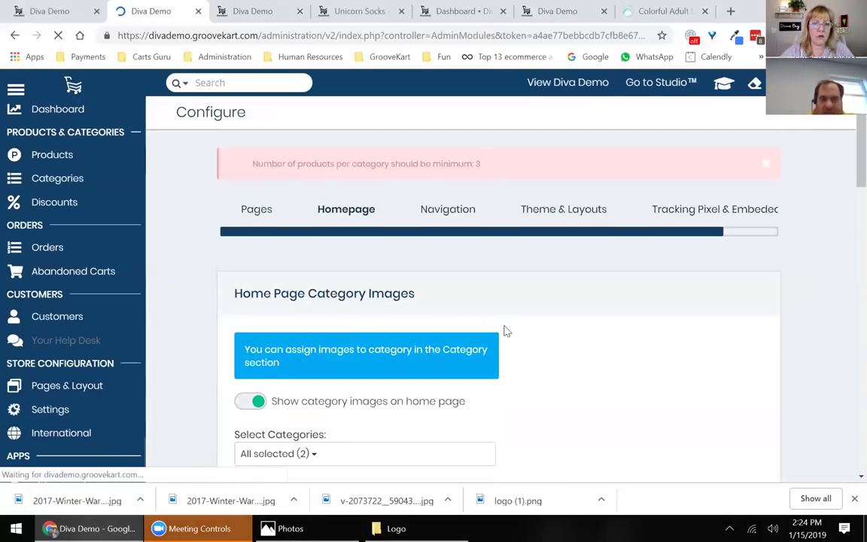
Step: Reselect Pijamas and Socks, set 3 products per category, and save successfully
scroll(507, 331, "down", 3)
scroll(506, 331, "down", 5)
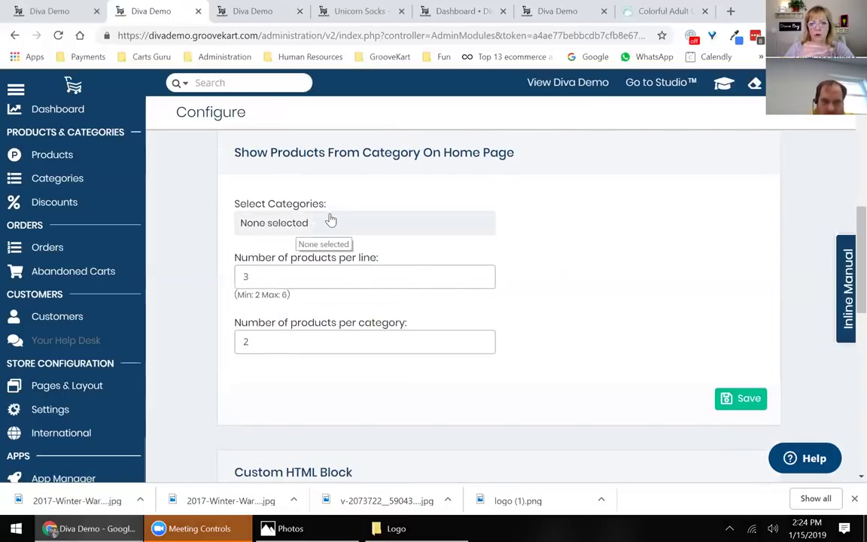
scroll(670, 333, "down", 3)
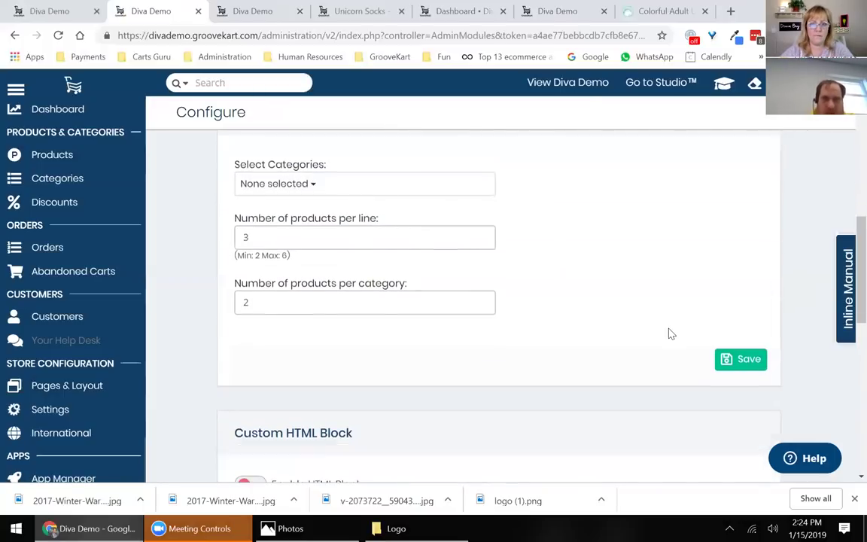
scroll(671, 334, "up", 3)
scroll(671, 334, "up", 1)
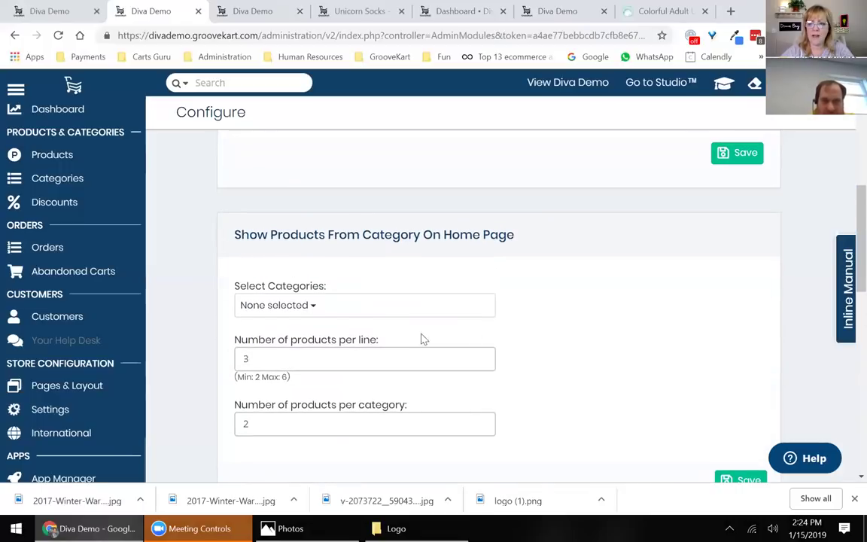
left_click(296, 314)
left_click(247, 337)
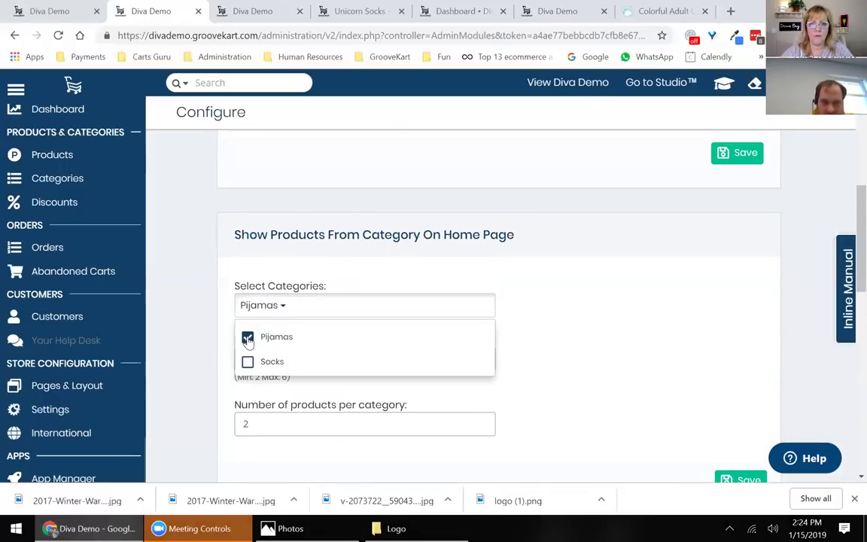
left_click(248, 362)
left_click(622, 348)
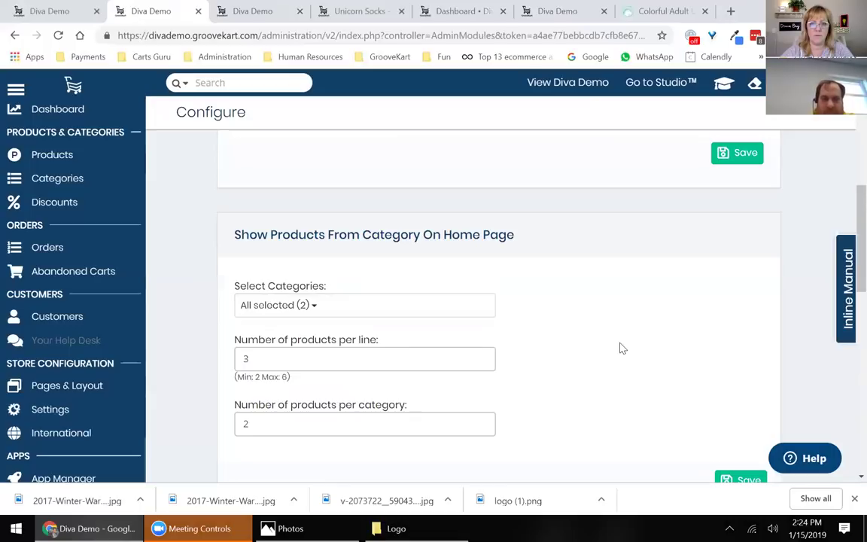
left_click(283, 423)
left_click(244, 453)
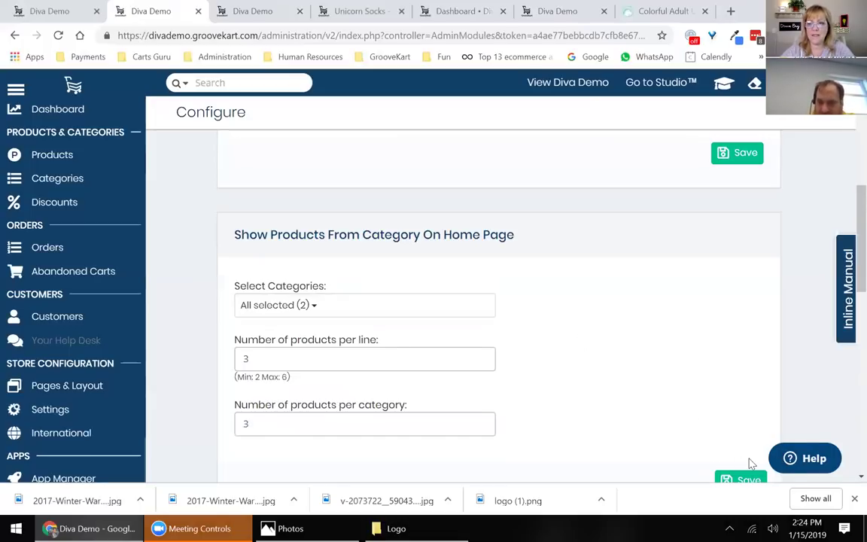
left_click(740, 480)
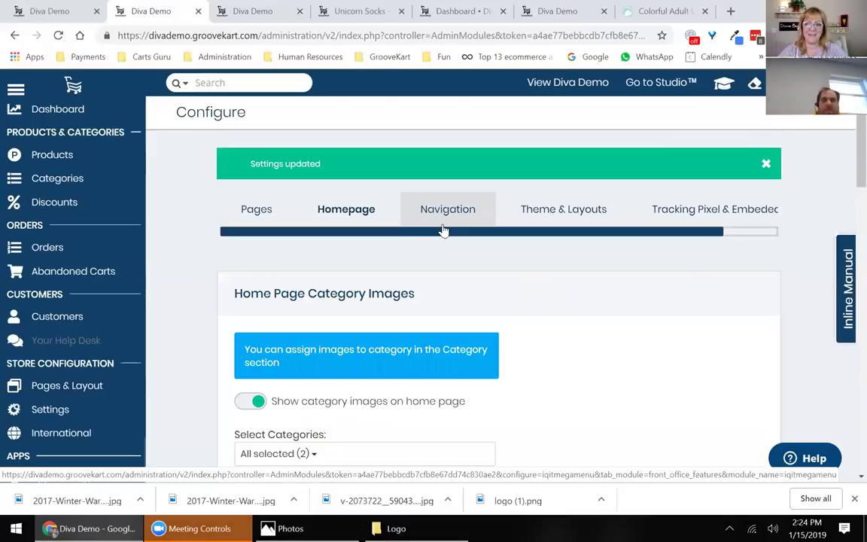
Step: Open the Diva Demo live storefront and scroll through the new Pijamas and Socks homepage sections
left_click(576, 84)
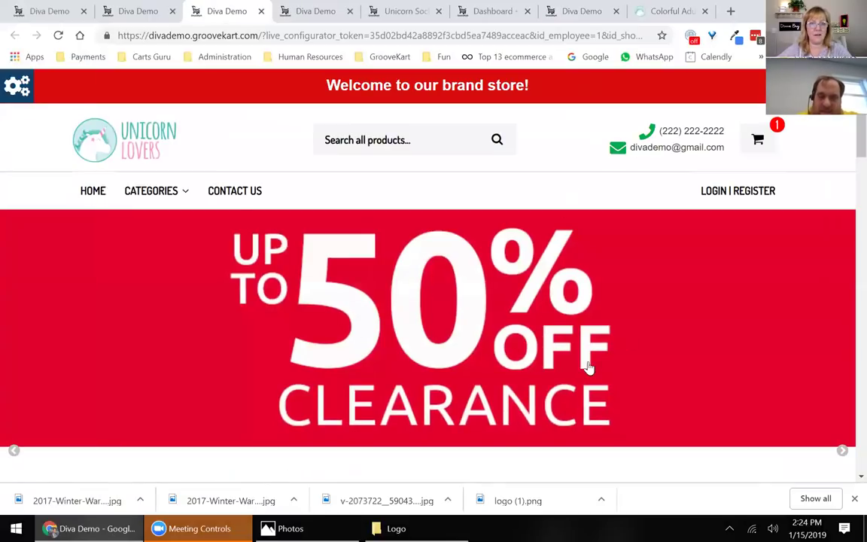
scroll(590, 367, "down", 8)
scroll(591, 367, "down", 9)
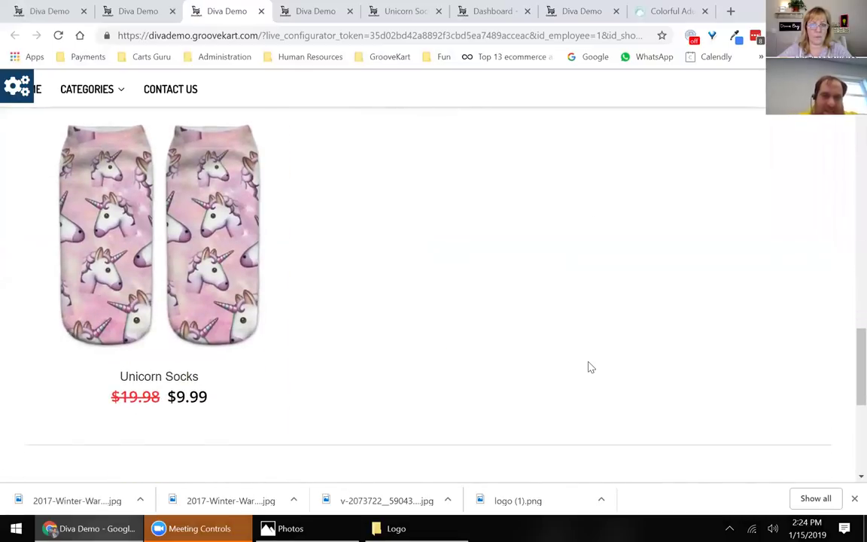
scroll(591, 367, "up", 5)
scroll(591, 367, "up", 6)
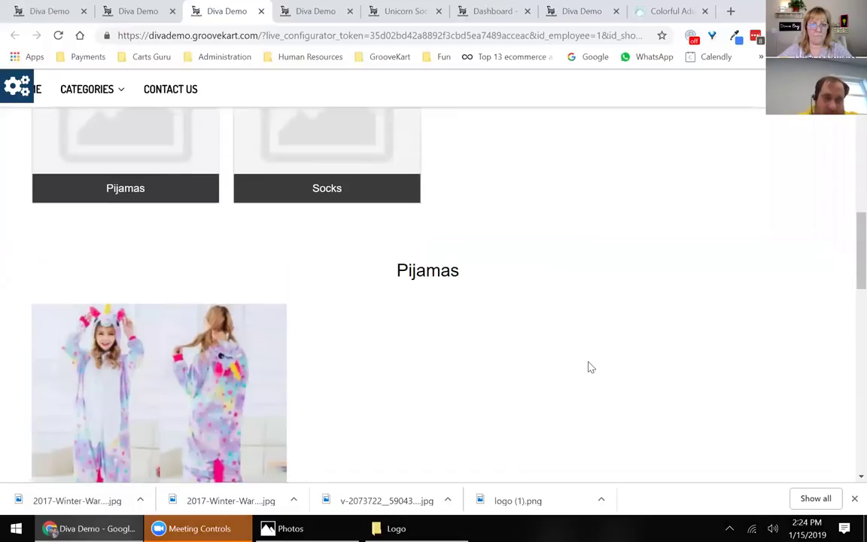
scroll(591, 368, "down", 3)
scroll(591, 368, "down", 8)
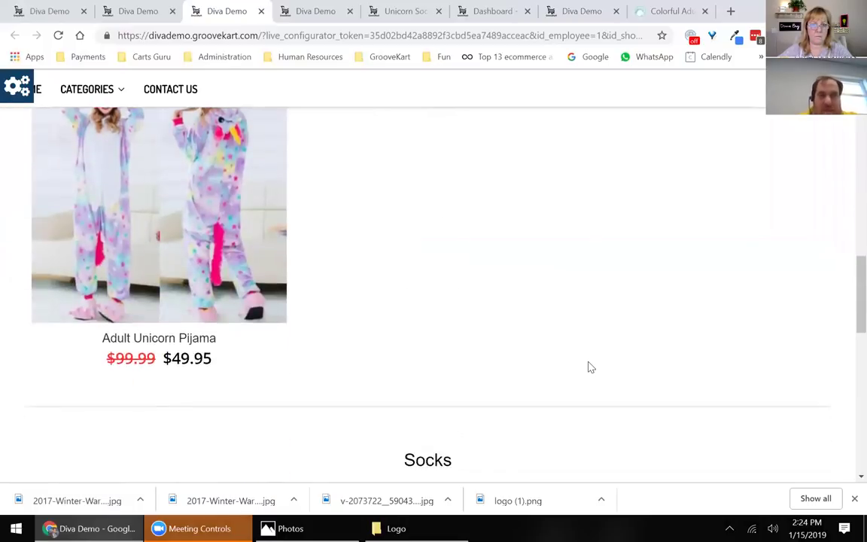
scroll(591, 367, "up", 15)
scroll(589, 368, "up", 2)
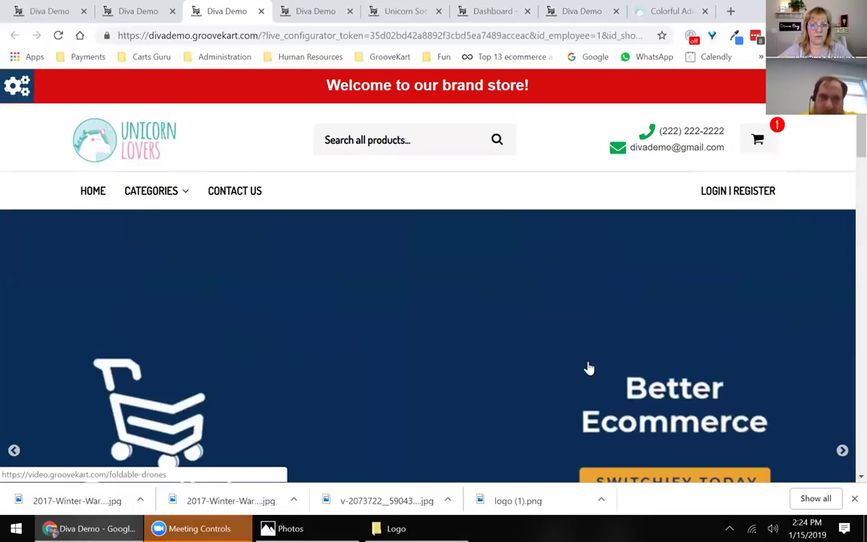
Step: Switch the storefront preview to theme 2 and dismiss the external-app prompt
left_click(11, 88)
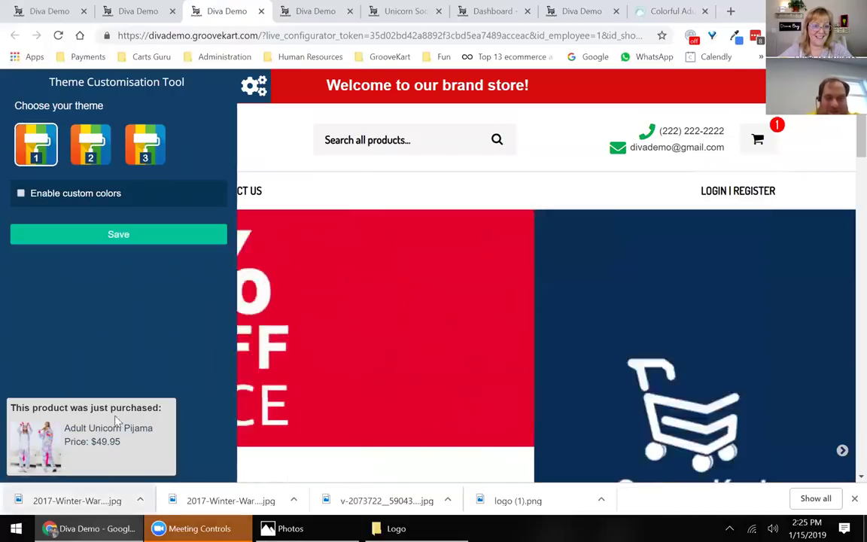
left_click(92, 153)
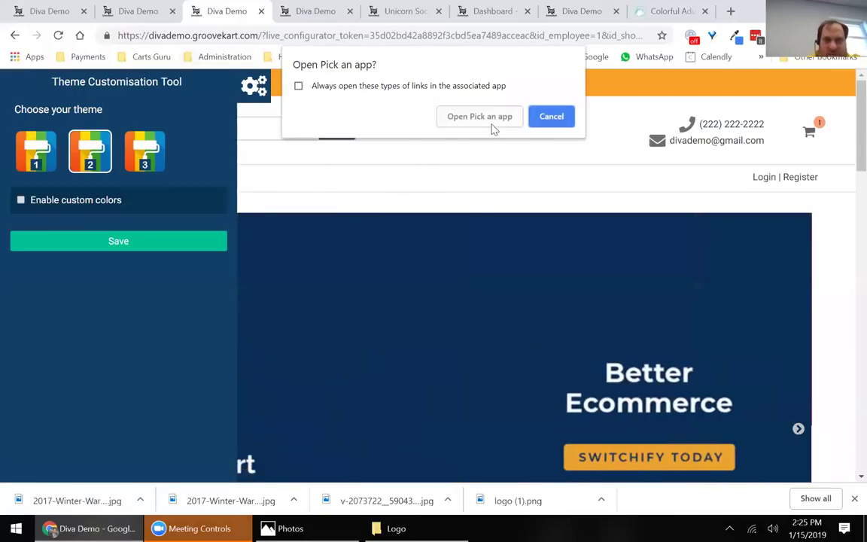
left_click(551, 114)
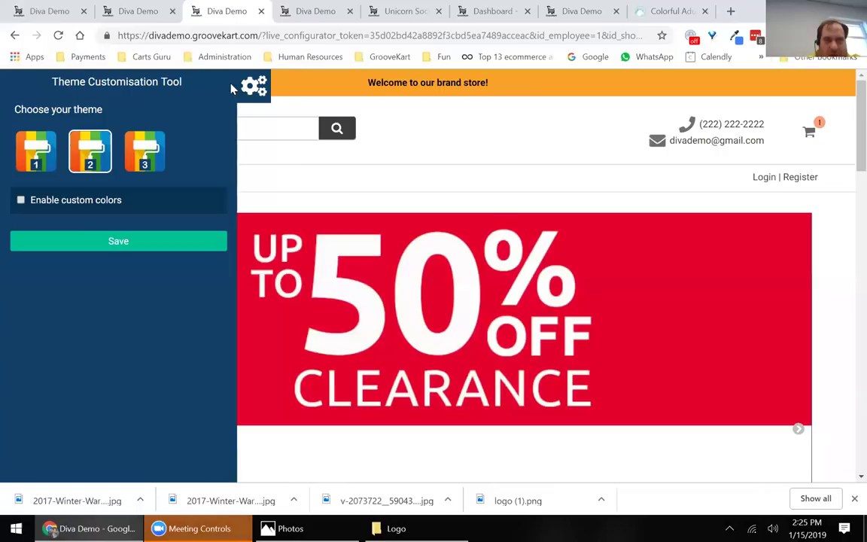
left_click(254, 88)
Step: Open the Adult Unicorn Pijama product page and review its $49.95 details
scroll(484, 208, "down", 5)
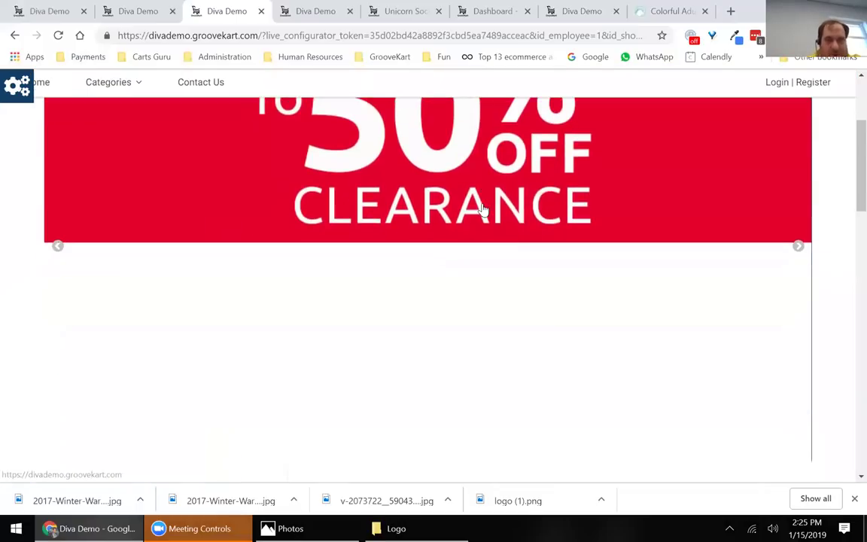
scroll(484, 209, "down", 8)
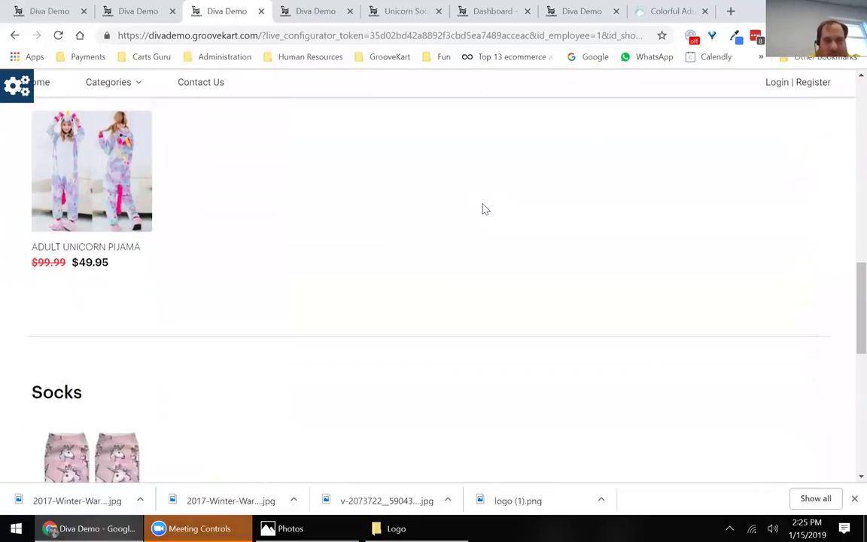
scroll(484, 209, "up", 2)
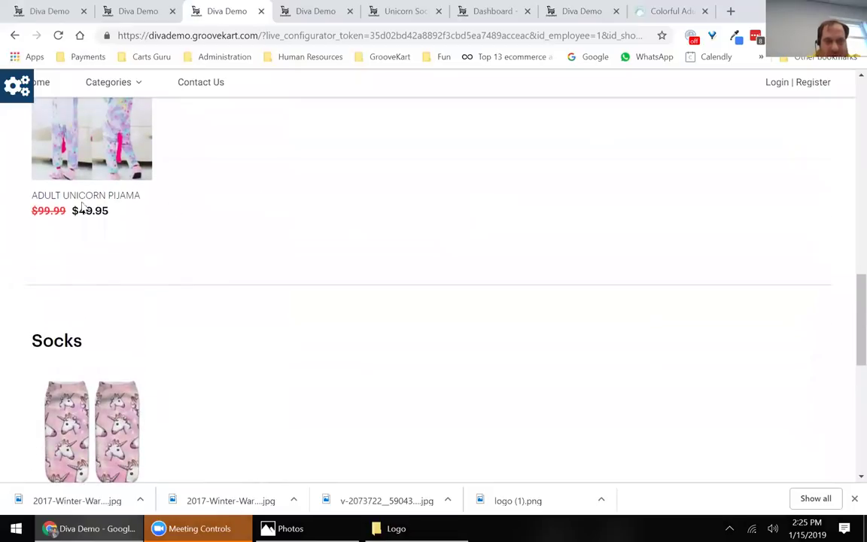
left_click(72, 178)
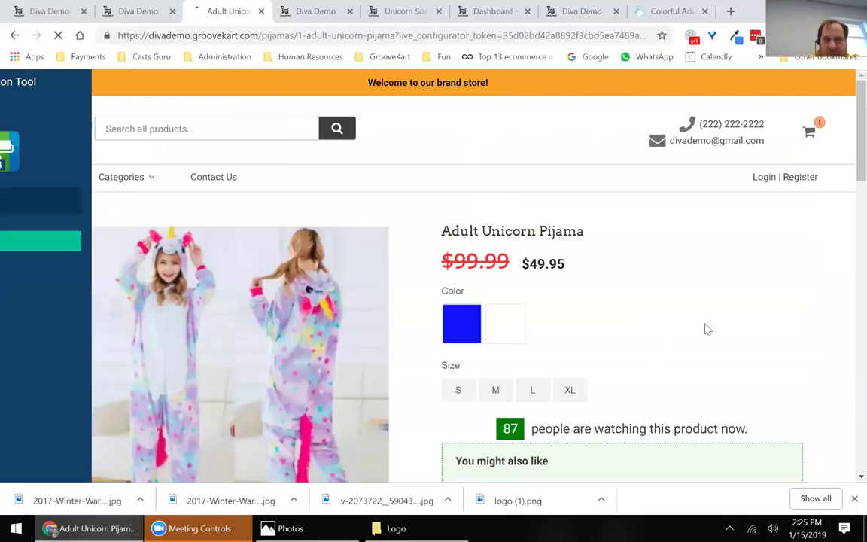
scroll(745, 309, "down", 10)
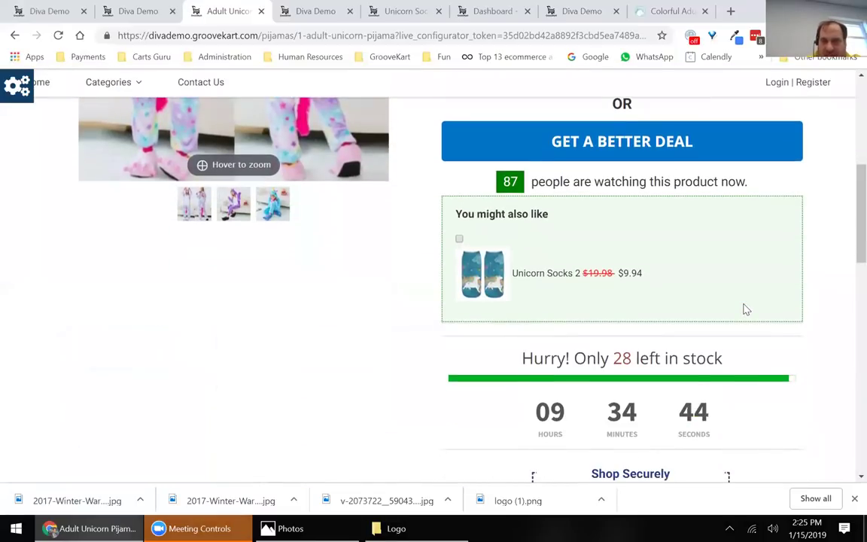
scroll(744, 307, "down", 4)
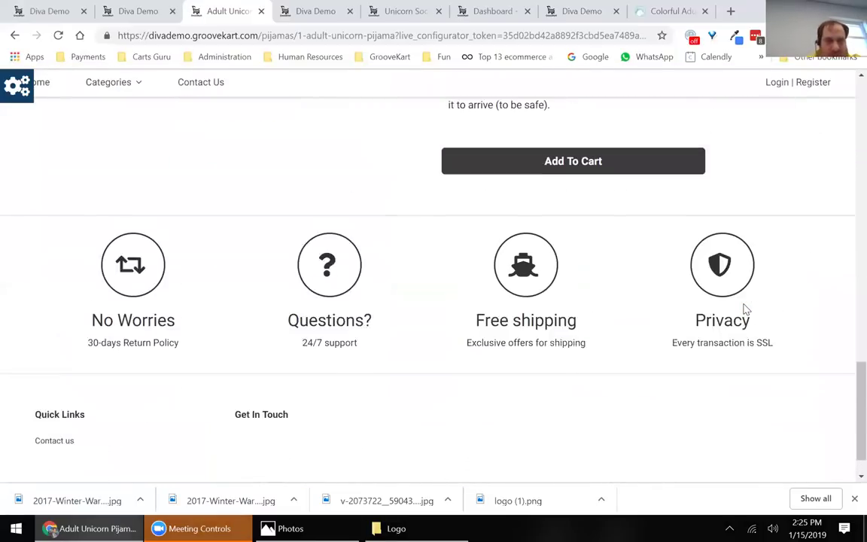
scroll(744, 307, "up", 15)
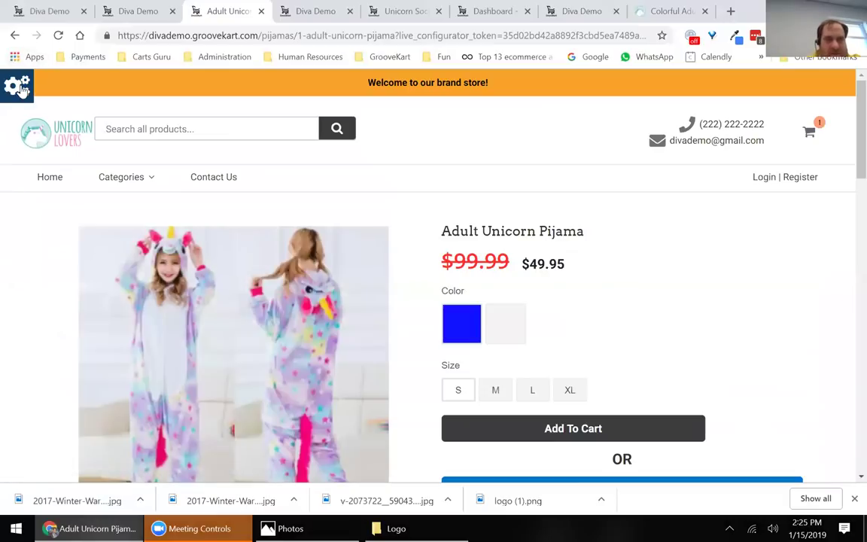
Step: Switch the storefront preview to theme 3 and return to the store homepage
left_click(17, 85)
left_click(139, 167)
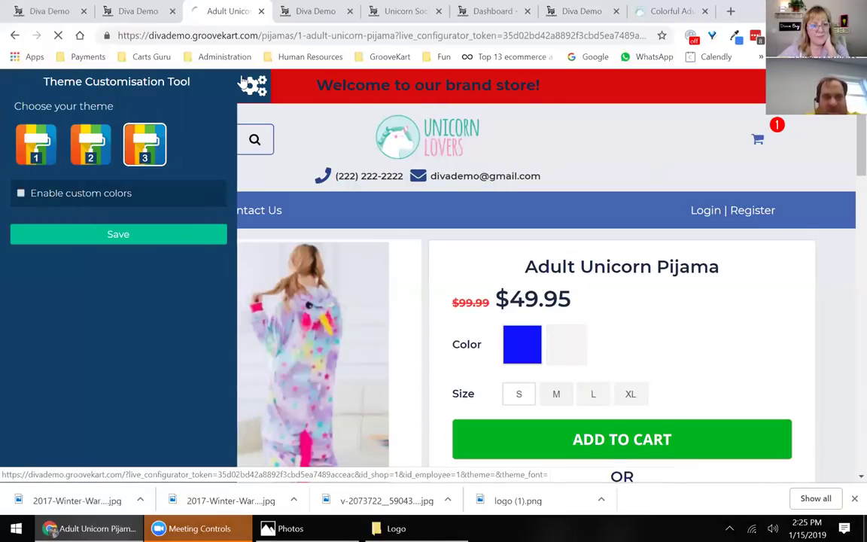
left_click(651, 157)
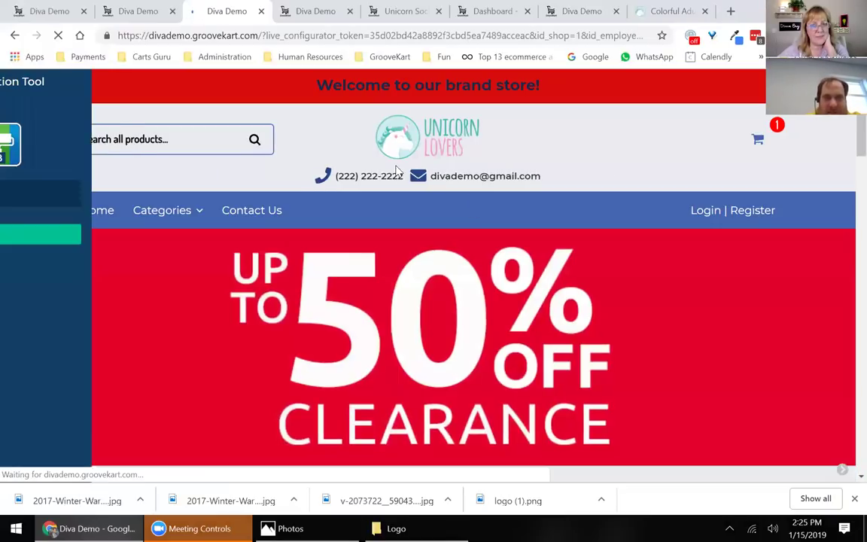
Step: Open the Unicorn Socks page to review its $9.99 price, colours and stock countdown
scroll(397, 172, "down", 6)
scroll(397, 171, "down", 10)
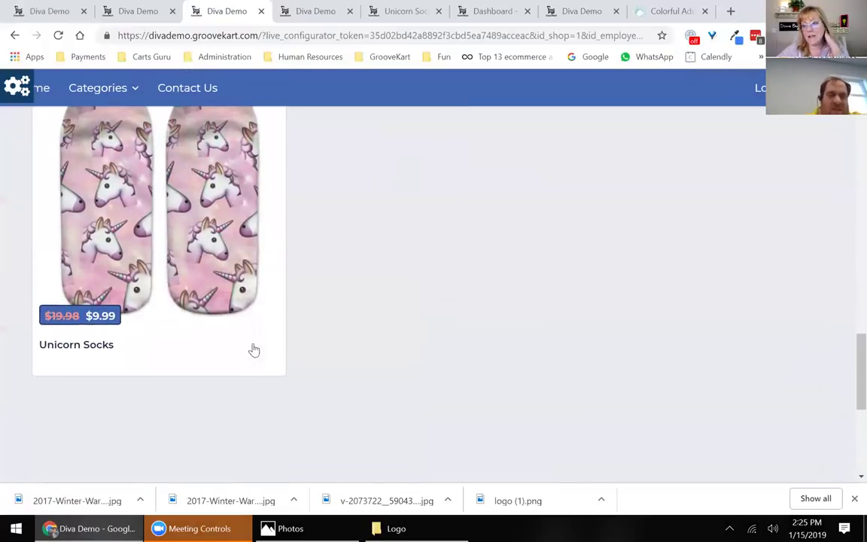
left_click(159, 284)
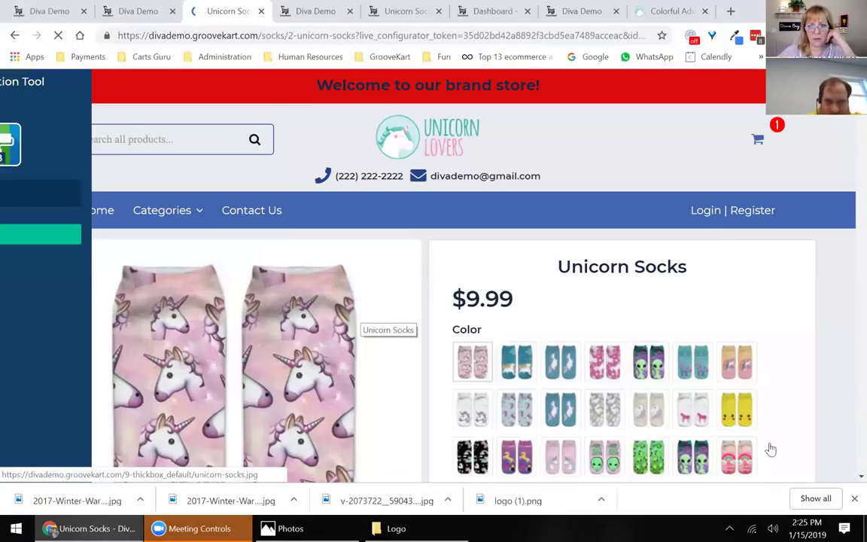
scroll(833, 276, "down", 8)
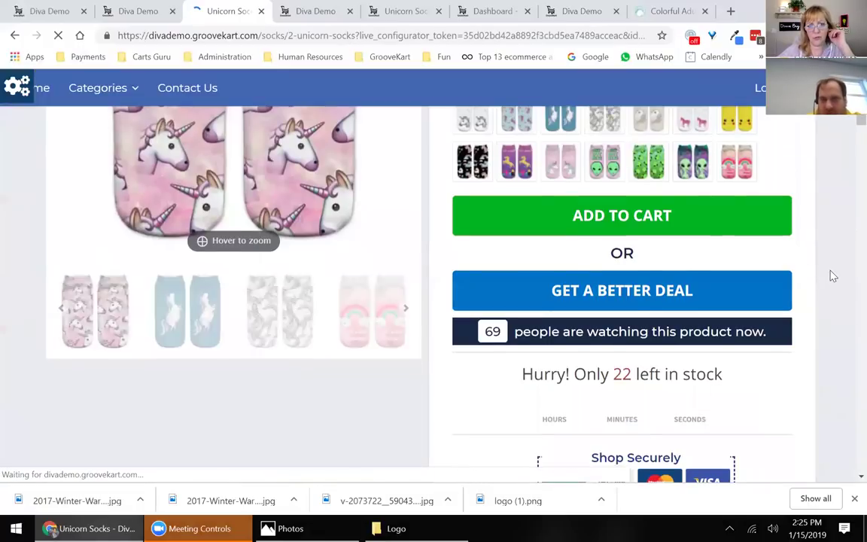
scroll(833, 277, "up", 4)
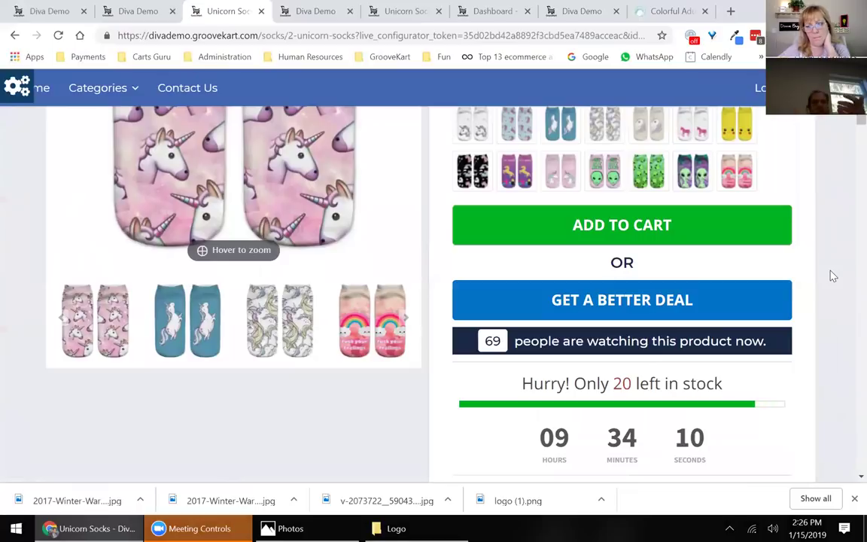
Step: Load overstocks.store and scroll through its Today's Deals section
left_click(296, 34)
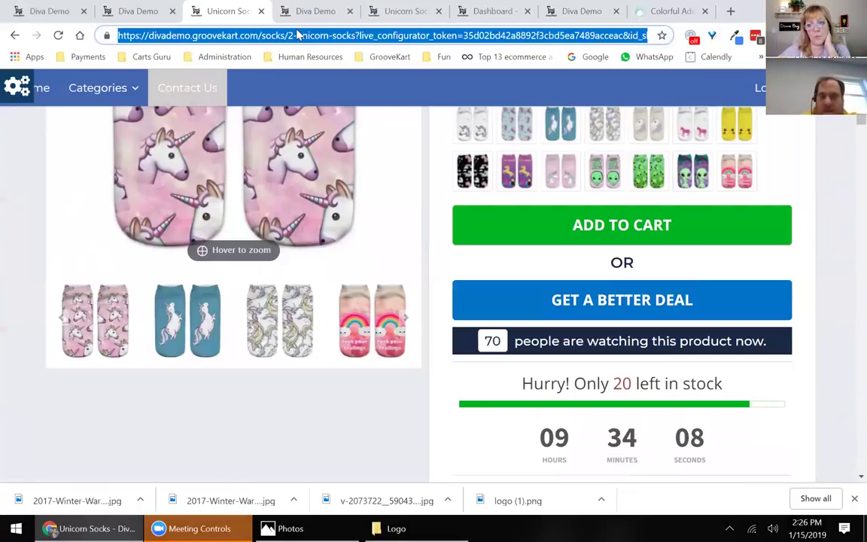
type("overstocks")
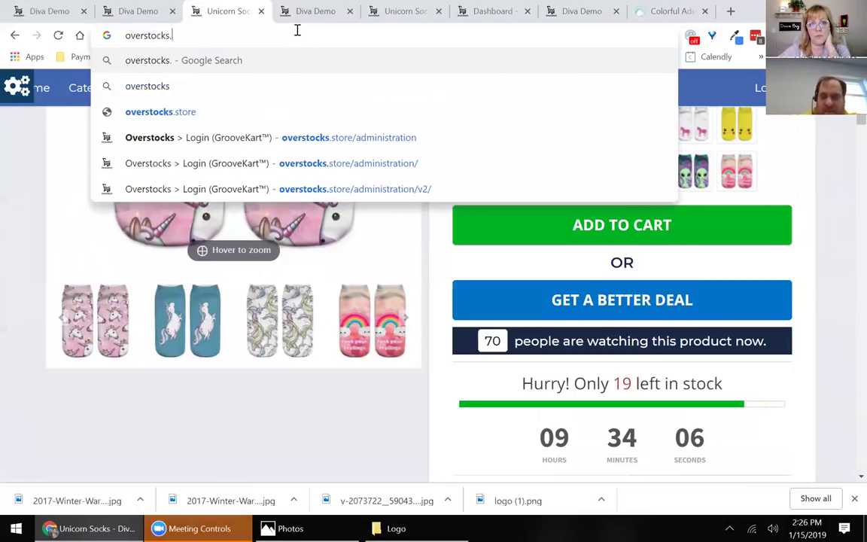
type(".store")
key("Return")
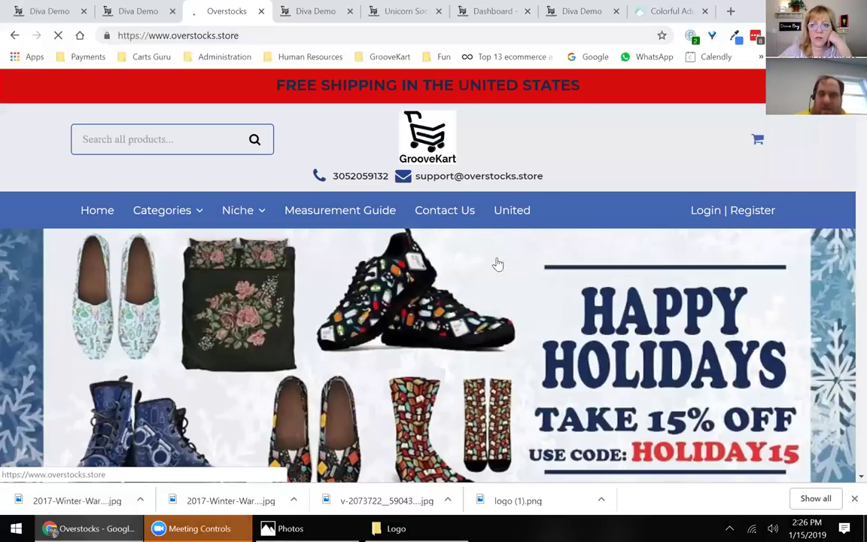
scroll(472, 319, "down", 4)
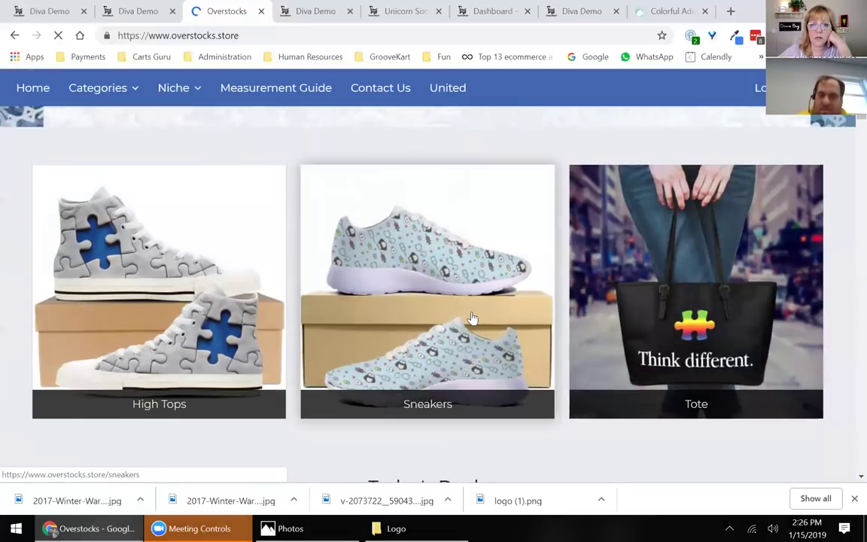
scroll(472, 319, "down", 5)
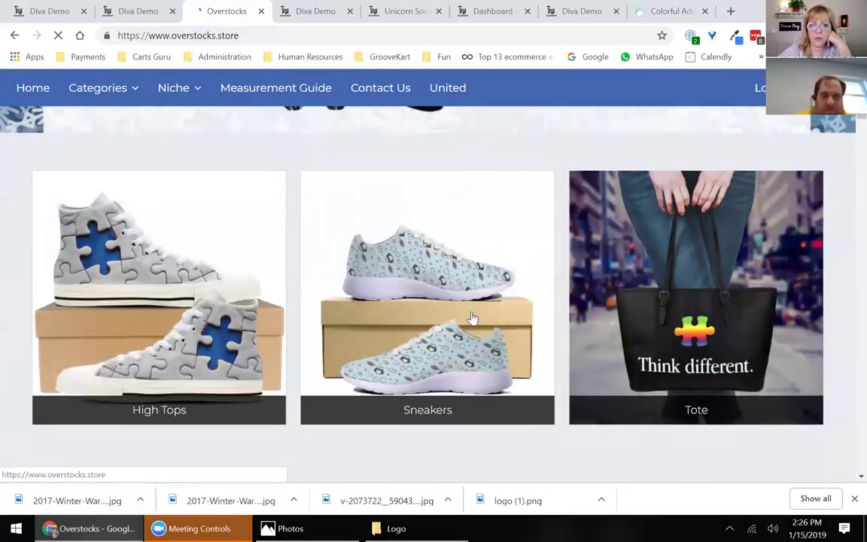
scroll(472, 319, "down", 5)
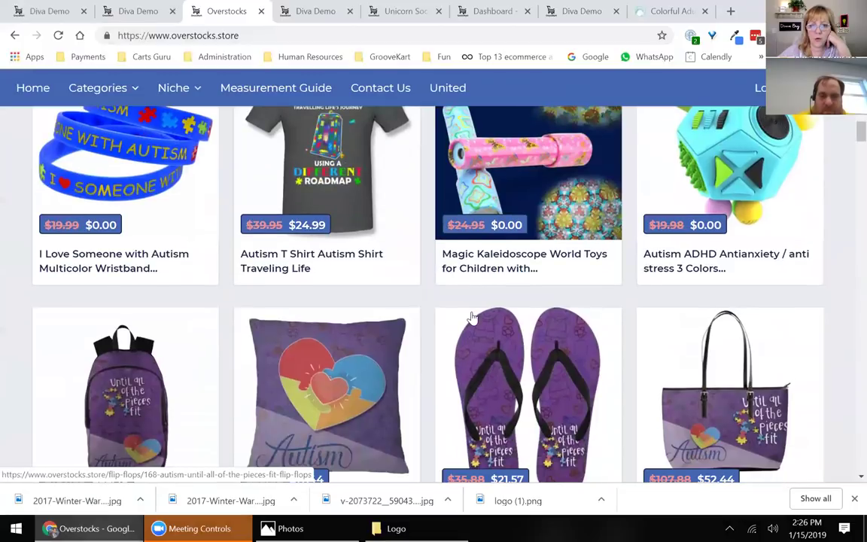
scroll(472, 318, "down", 1)
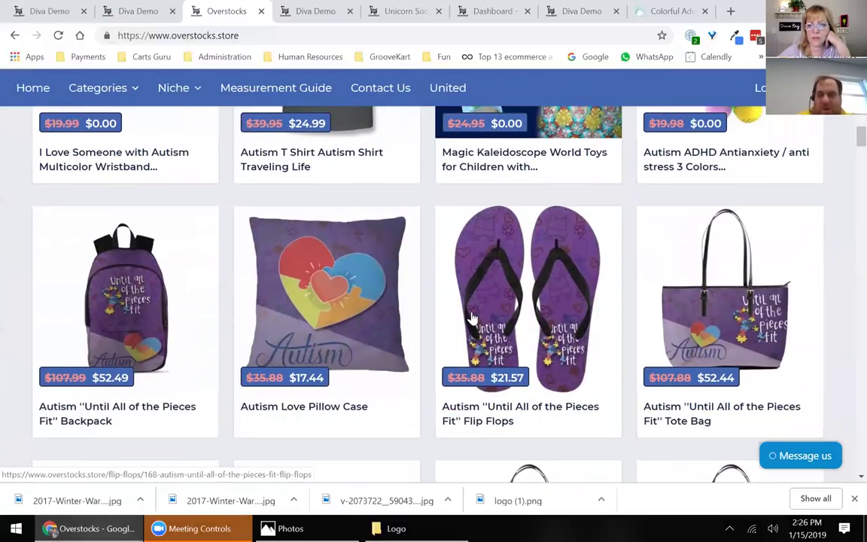
scroll(472, 318, "down", 5)
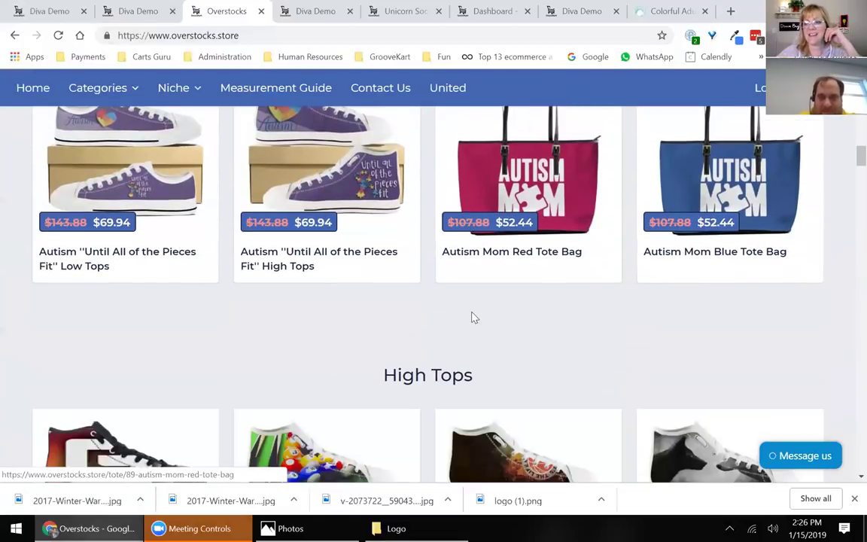
scroll(472, 317, "down", 3)
scroll(472, 317, "up", 3)
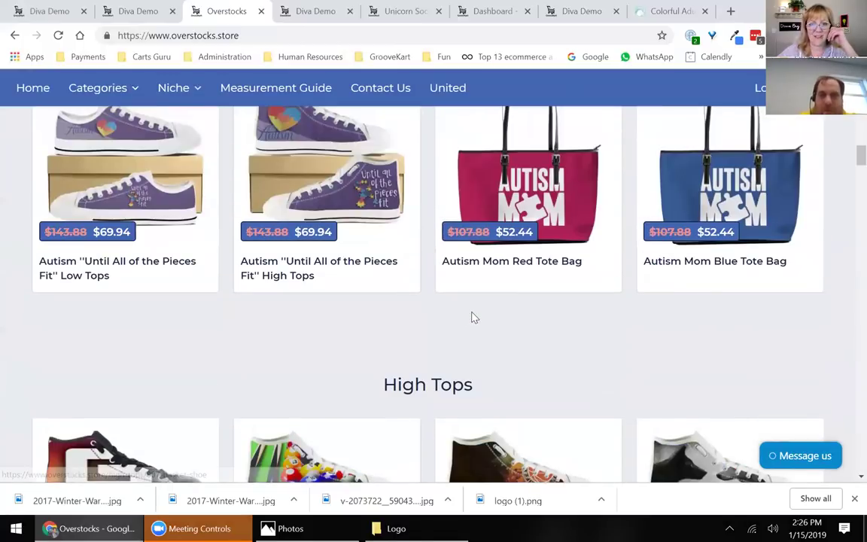
scroll(472, 317, "up", 15)
Step: Scroll further down the Overstocks homepage through the High Tops and Socks sections
scroll(472, 317, "down", 1)
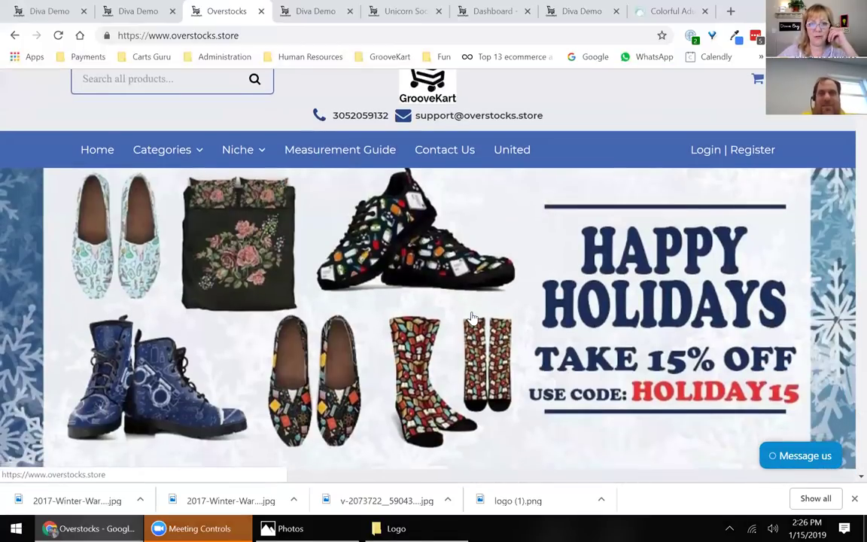
scroll(472, 317, "down", 3)
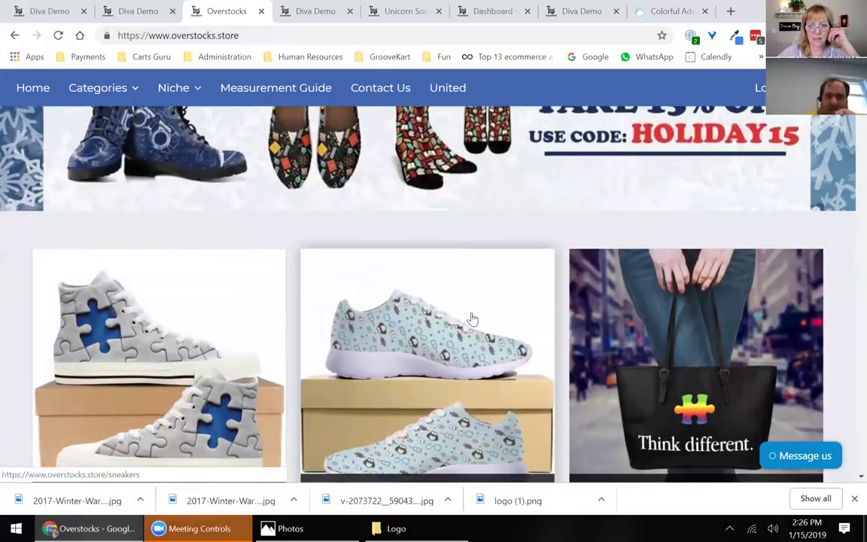
scroll(472, 319, "down", 1)
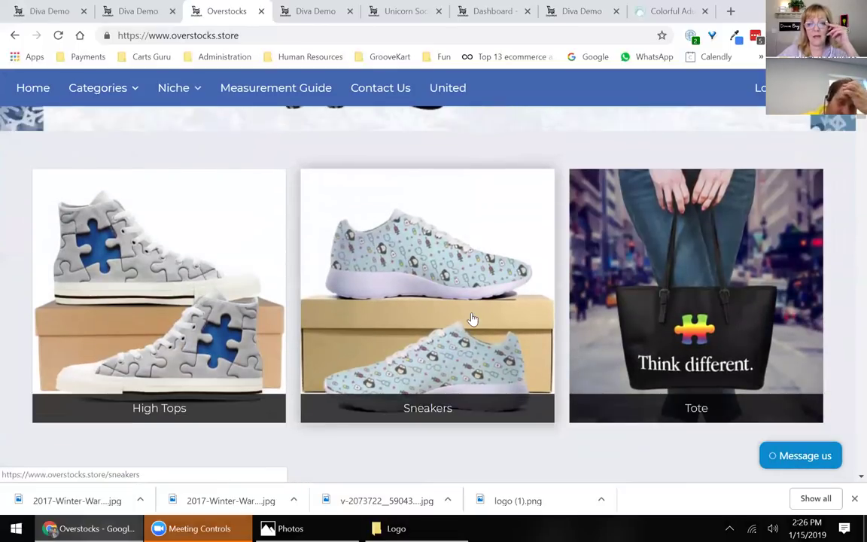
scroll(473, 320, "down", 5)
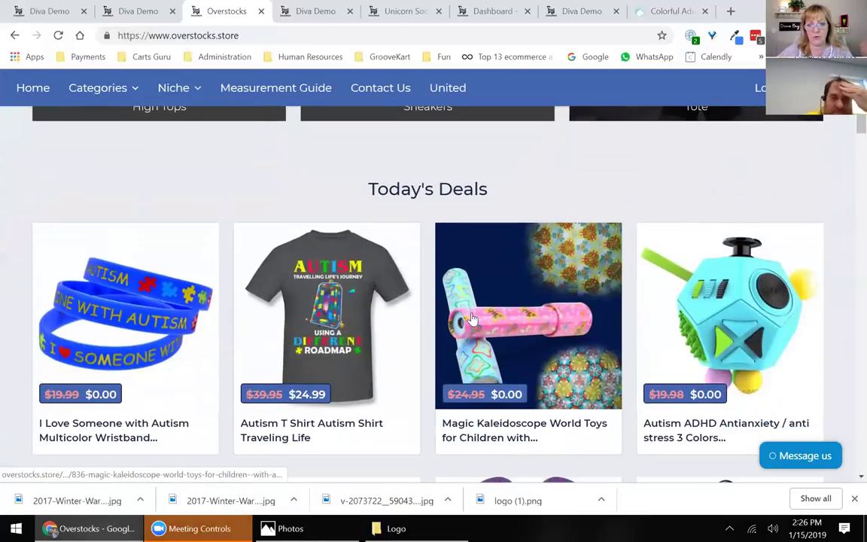
scroll(473, 319, "down", 1)
scroll(473, 319, "up", 1)
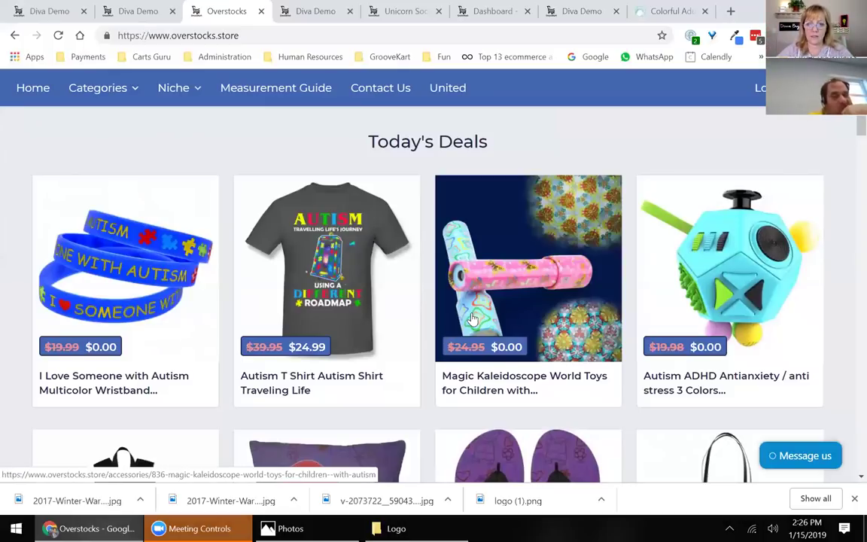
scroll(473, 319, "down", 4)
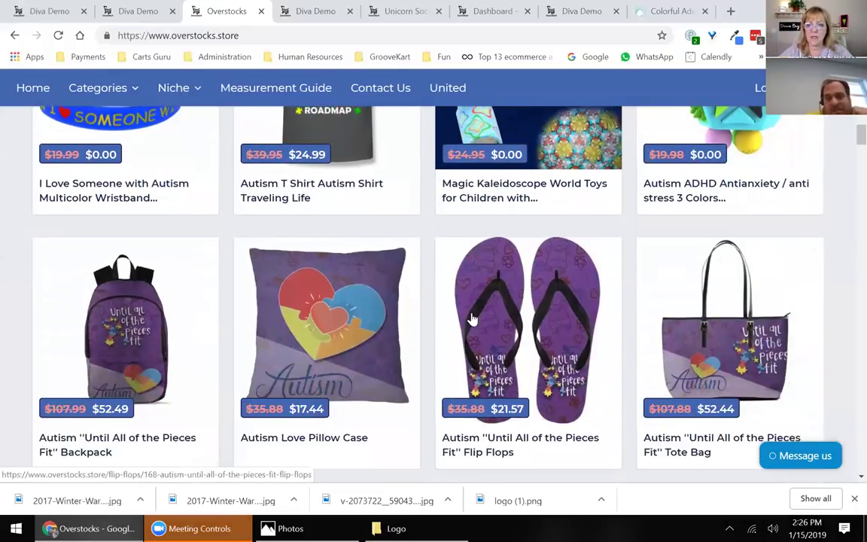
scroll(473, 320, "down", 3)
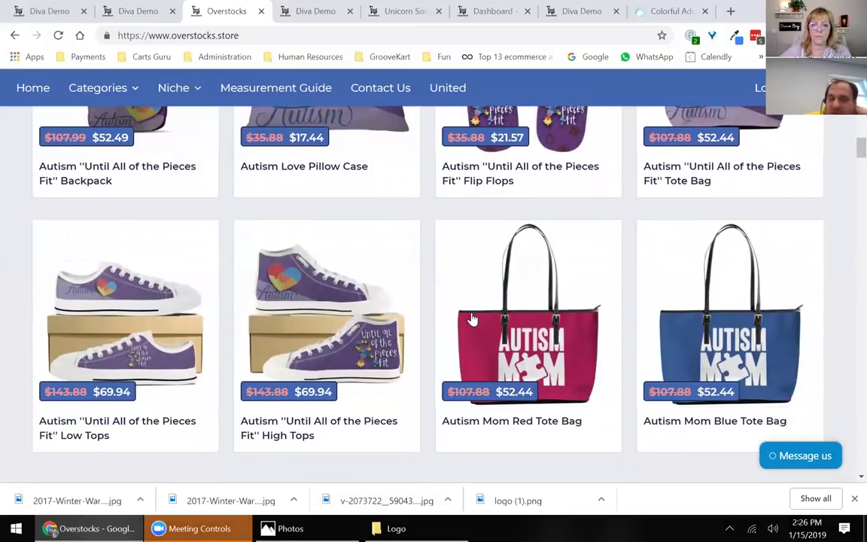
scroll(473, 320, "down", 4)
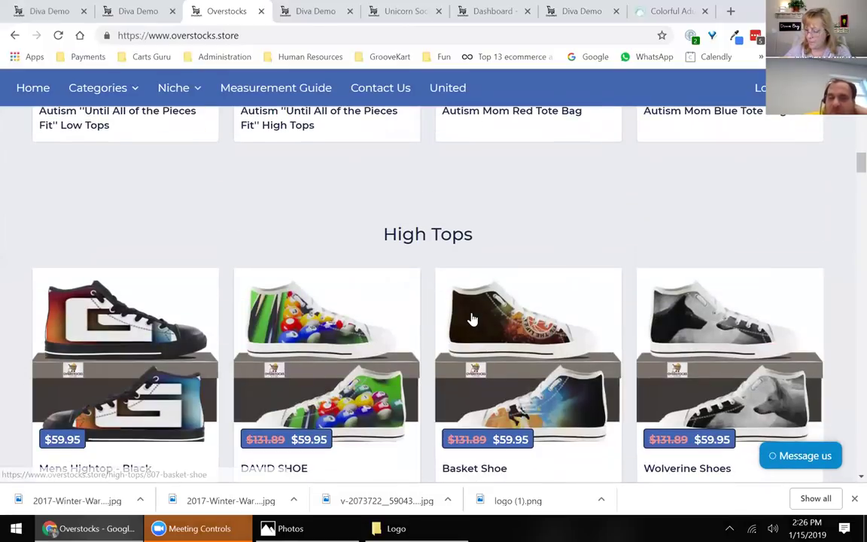
scroll(473, 319, "down", 10)
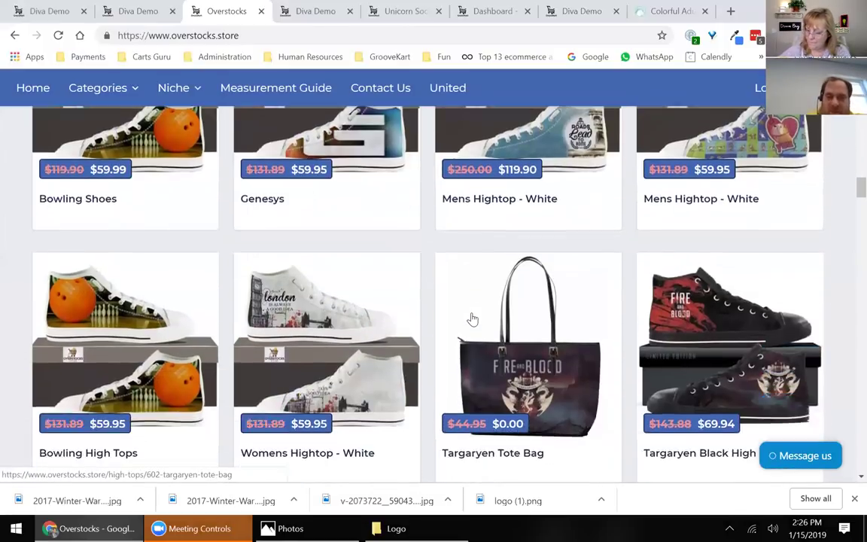
scroll(473, 319, "down", 3)
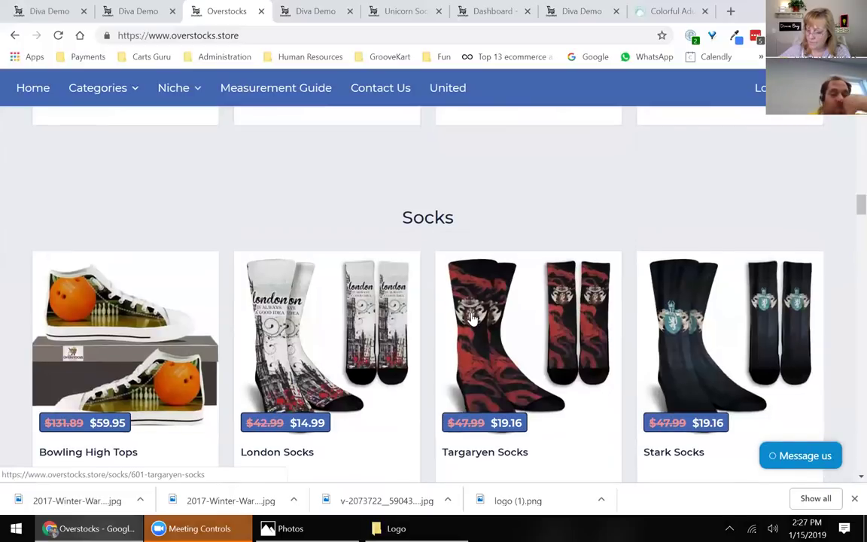
scroll(473, 319, "down", 6)
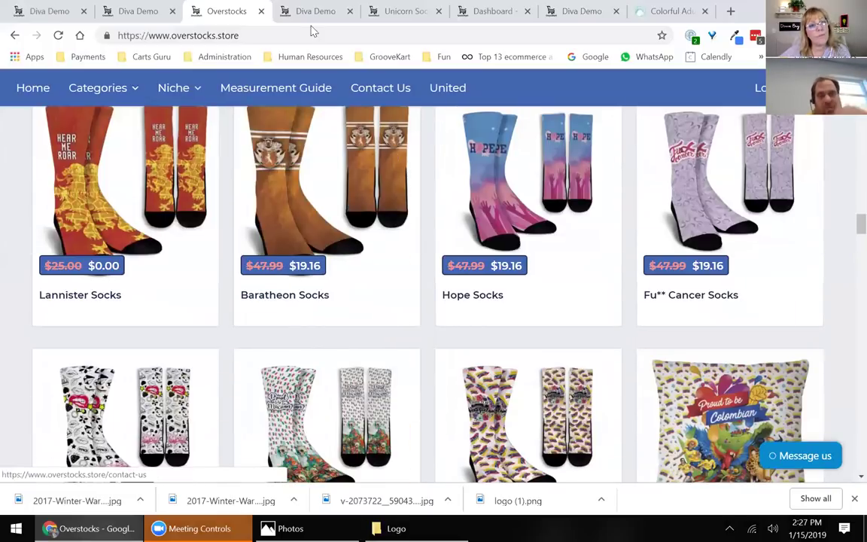
left_click(290, 31)
Step: Sign in at overstocks.store/administration using the saved credentials
left_click(291, 31)
type("/administration")
key("Return")
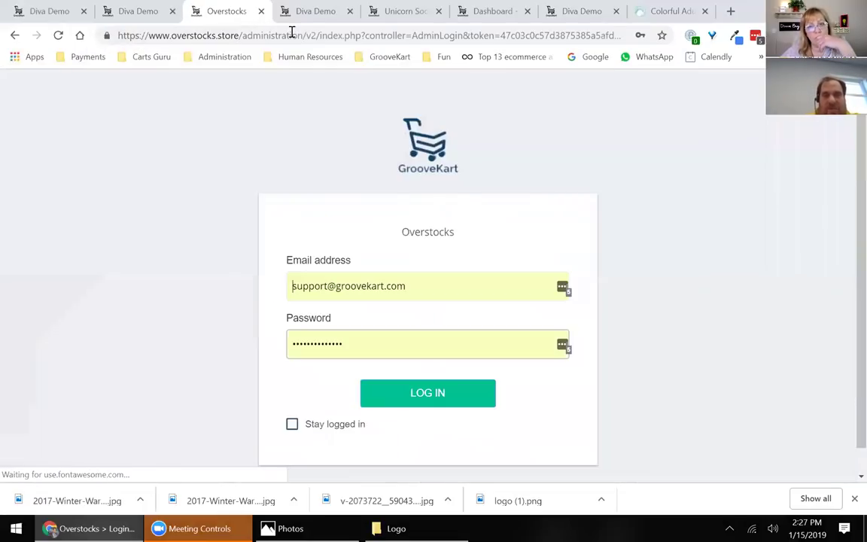
left_click(416, 398)
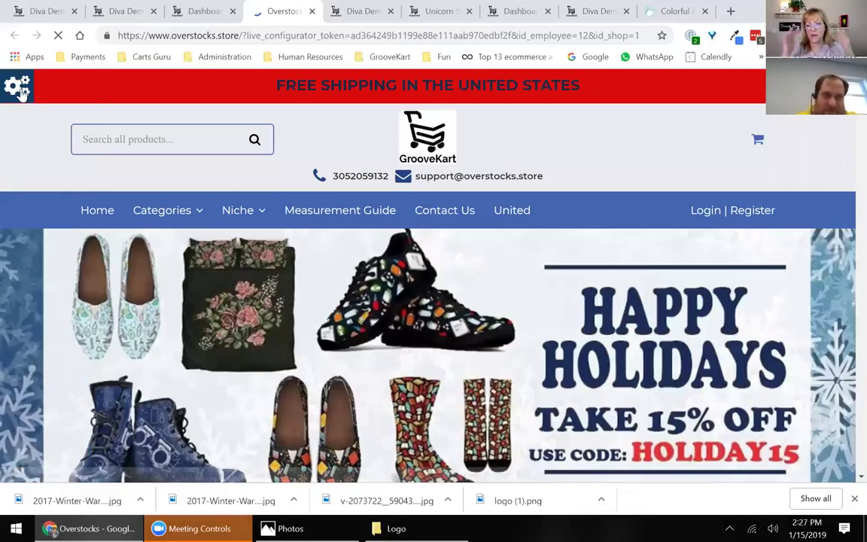
Step: Switch the Overstocks storefront to theme 2 and save the choice
left_click(18, 88)
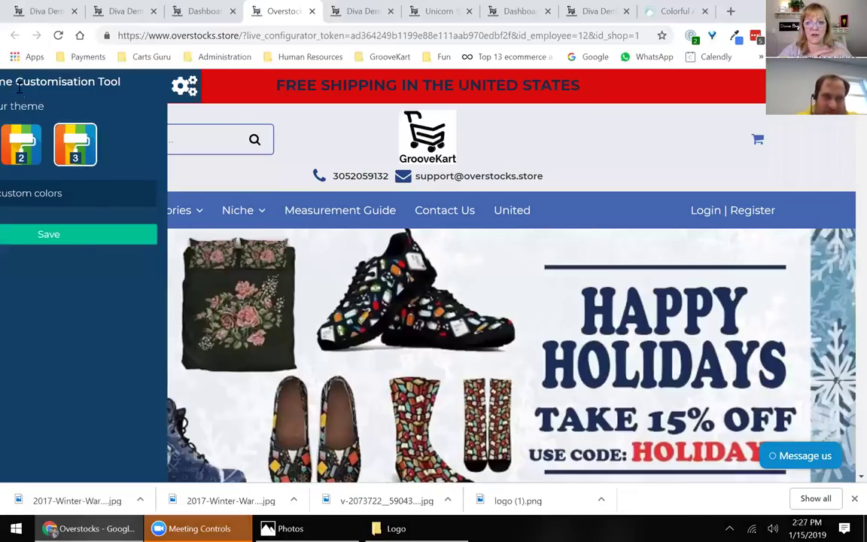
left_click(90, 148)
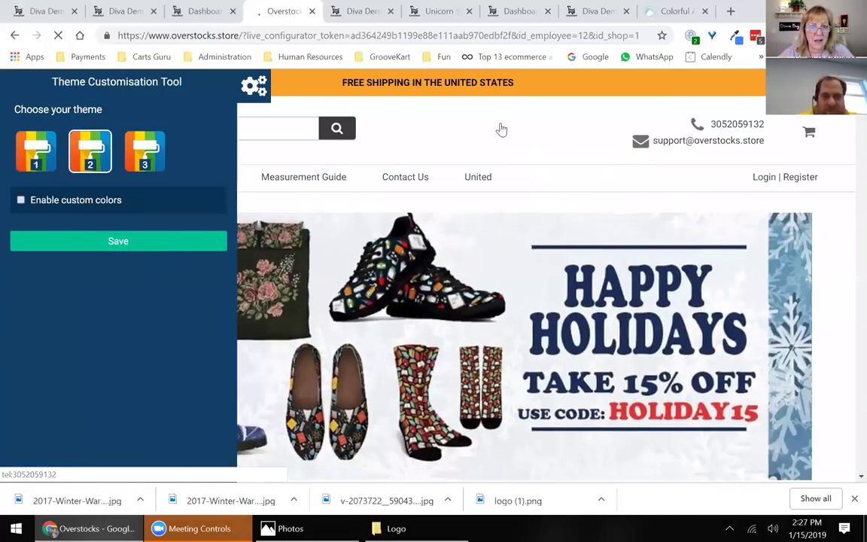
left_click(501, 129)
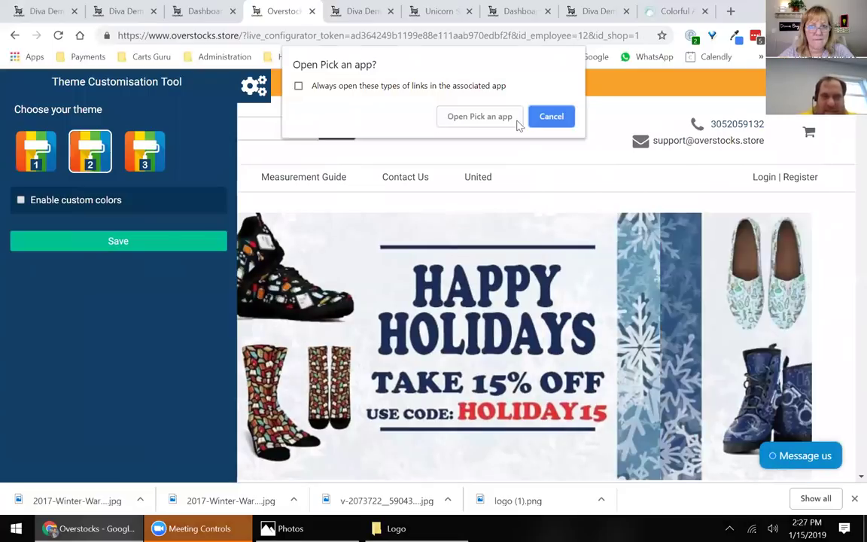
left_click(552, 116)
left_click(88, 238)
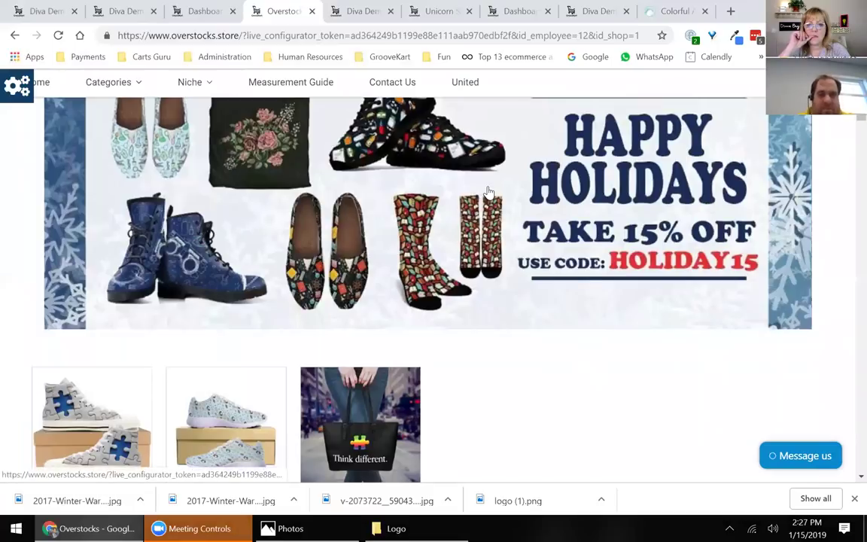
Step: Scroll down the homepage to the High Tops product rows
scroll(487, 194, "down", 8)
scroll(488, 193, "down", 2)
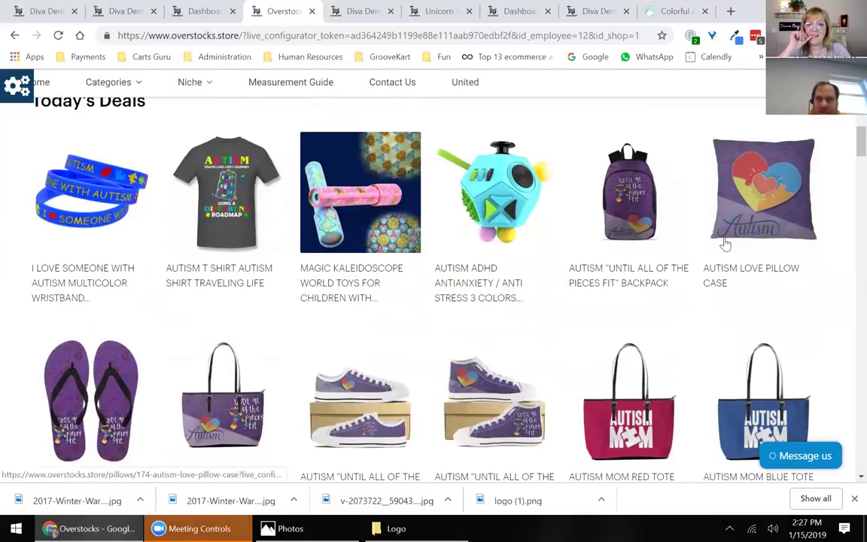
scroll(457, 292, "down", 11)
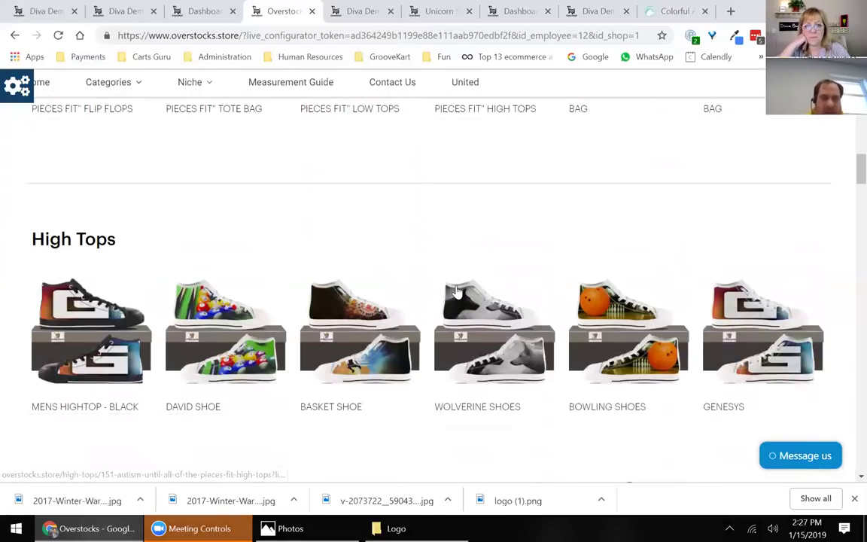
scroll(457, 292, "down", 3)
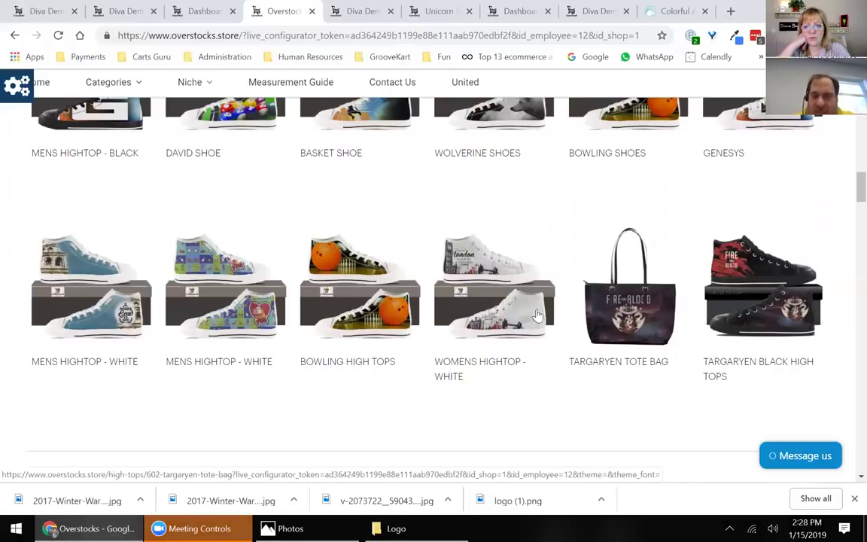
Step: Open the Womens Hightop - White product page and highlight its title and $119.90 original price
left_click(503, 322)
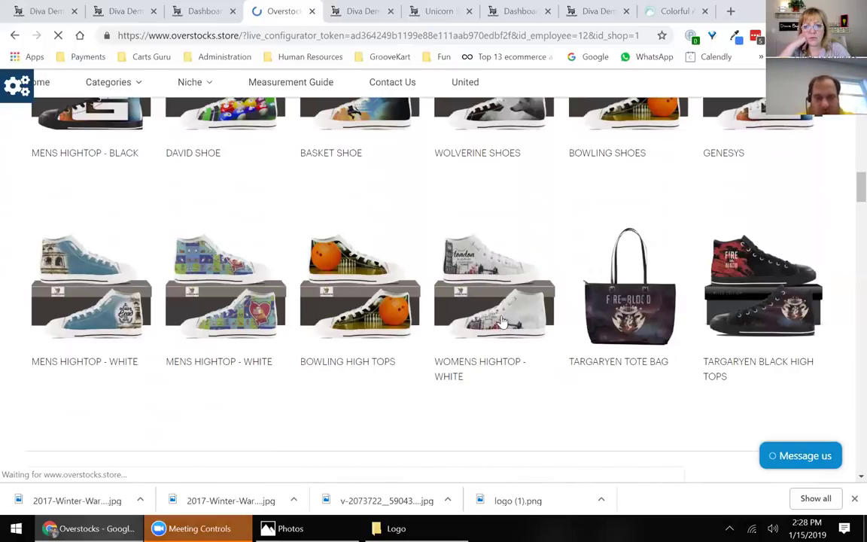
left_click(453, 280)
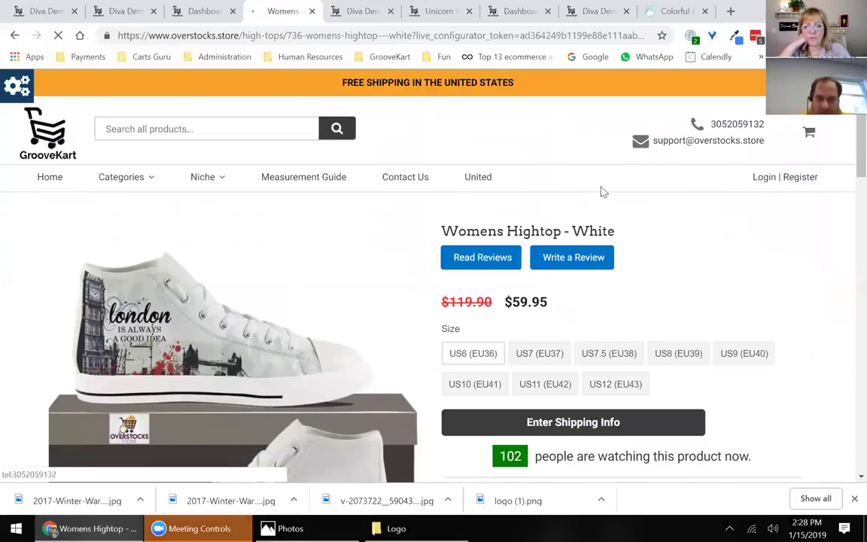
scroll(603, 192, "down", 1)
left_click_drag(633, 184, 433, 174)
left_click(612, 252)
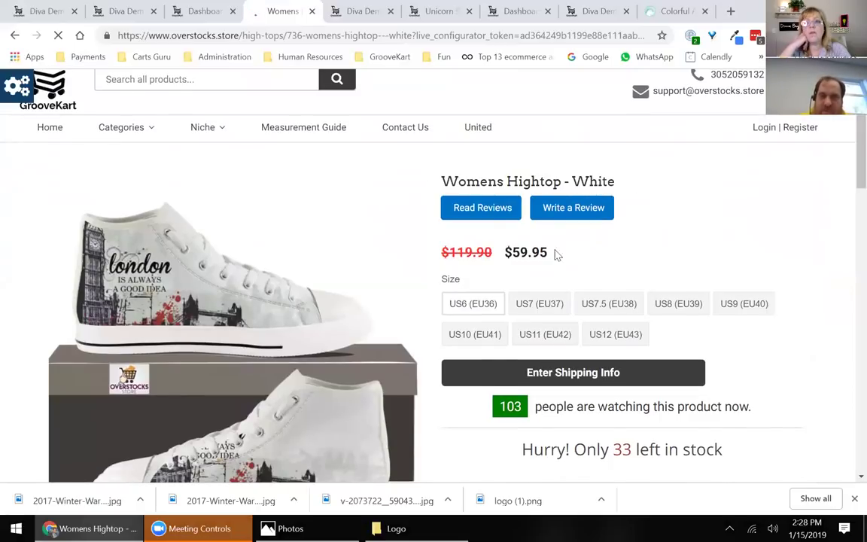
left_click_drag(449, 252, 493, 247)
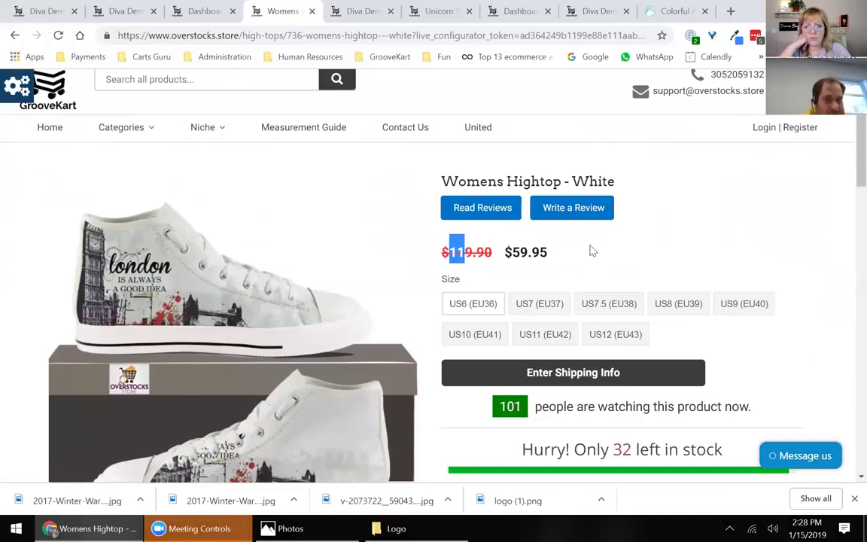
Step: Look over the rest of the product page and preview it in theme 1
scroll(592, 256, "down", 1)
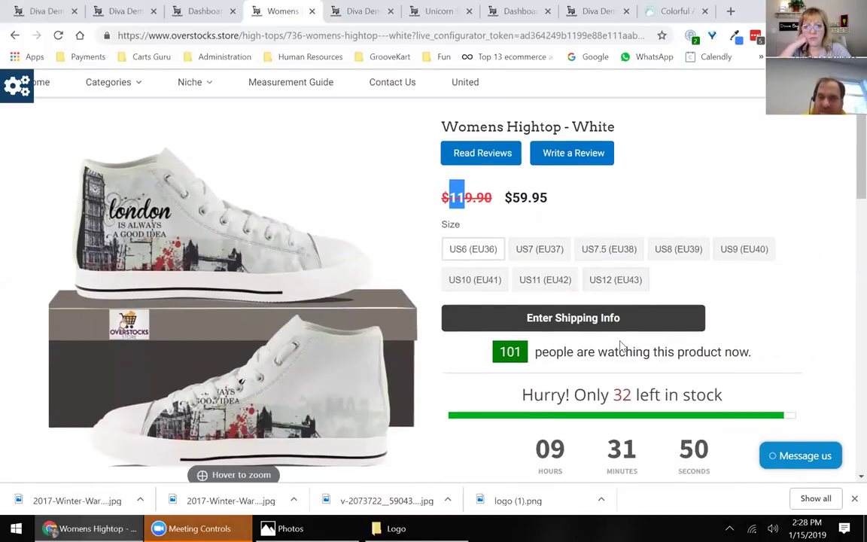
scroll(621, 347, "down", 6)
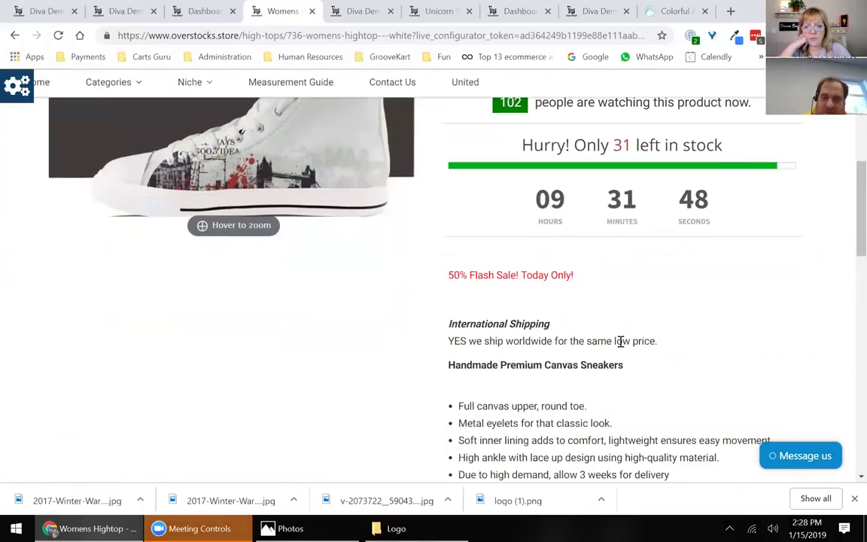
scroll(621, 346, "down", 5)
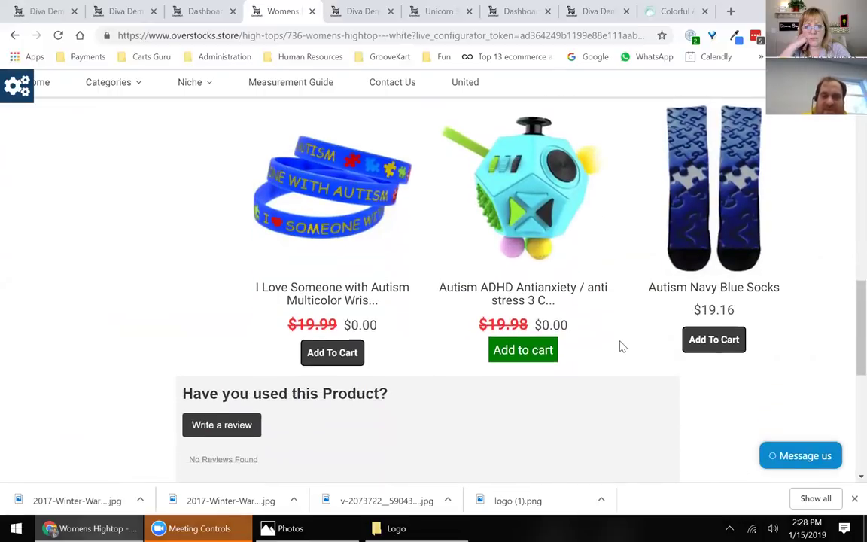
scroll(621, 346, "up", 11)
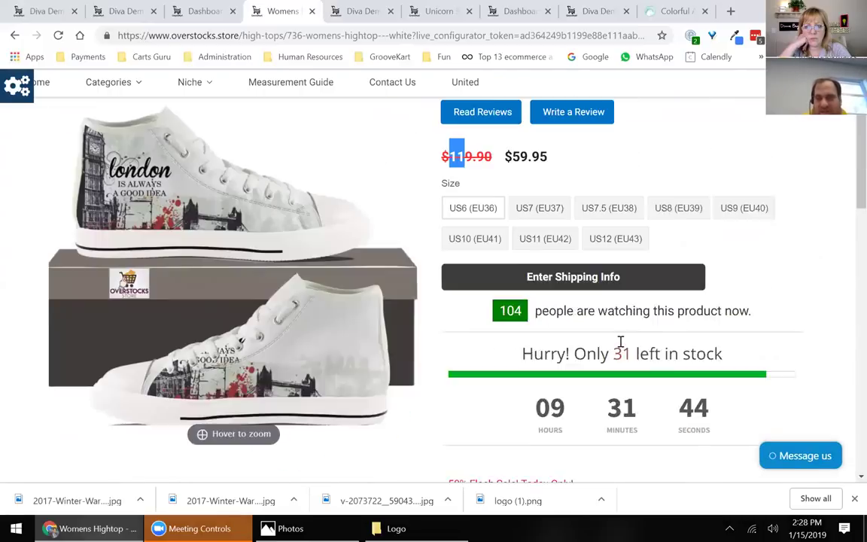
scroll(622, 343, "up", 2)
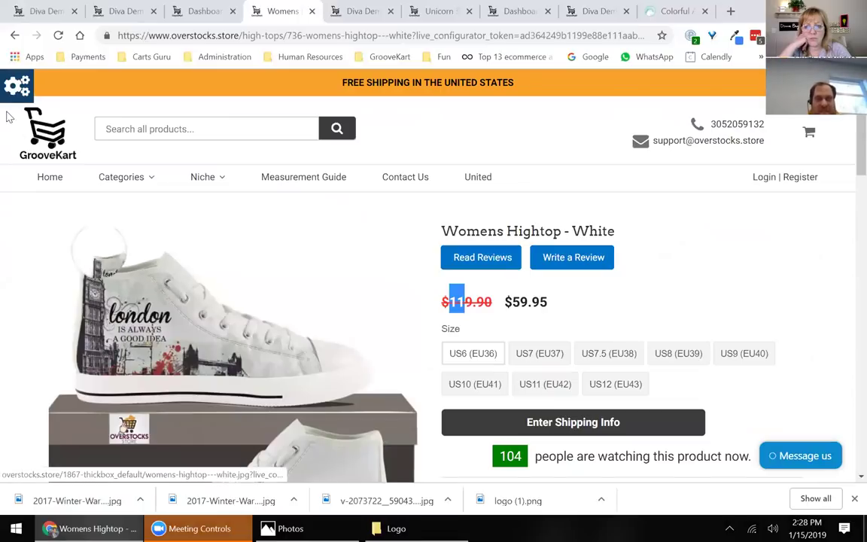
left_click(13, 91)
left_click(36, 149)
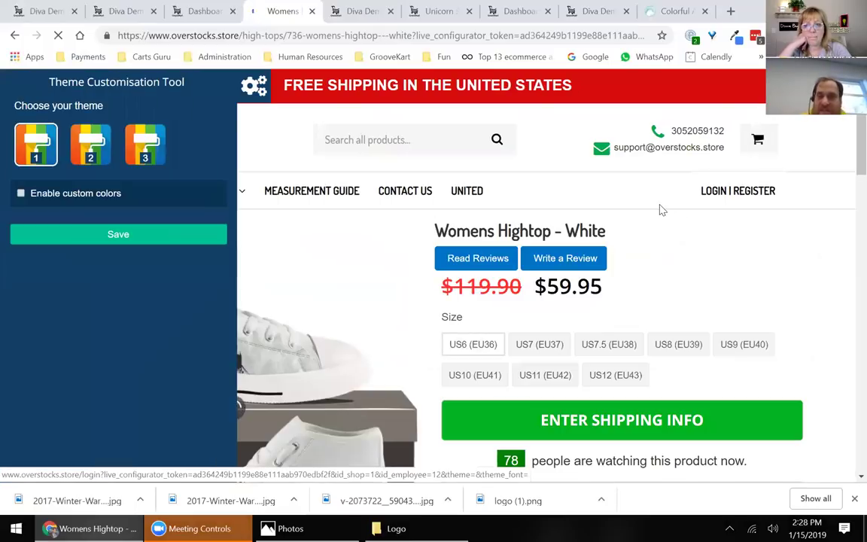
Step: Add the Womens Hightop - White, size US6 (EU36), to the cart at $59.95
left_click(253, 87)
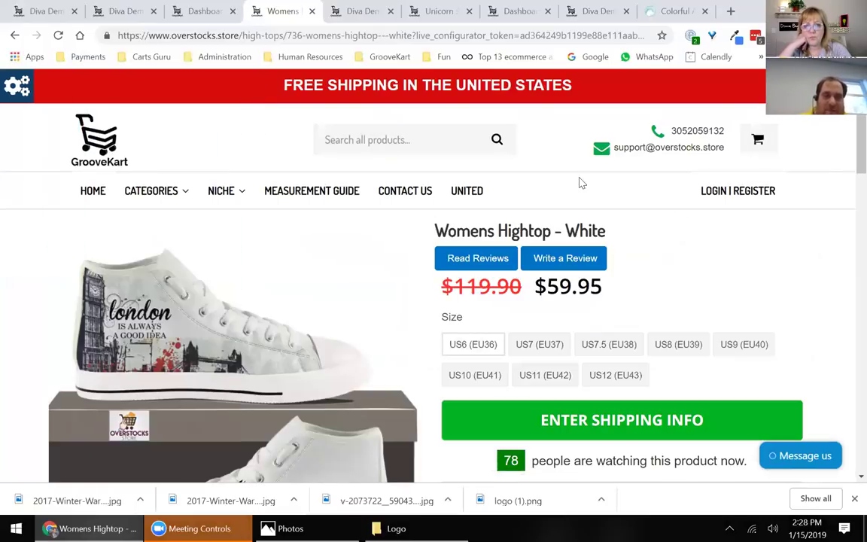
scroll(594, 185, "down", 3)
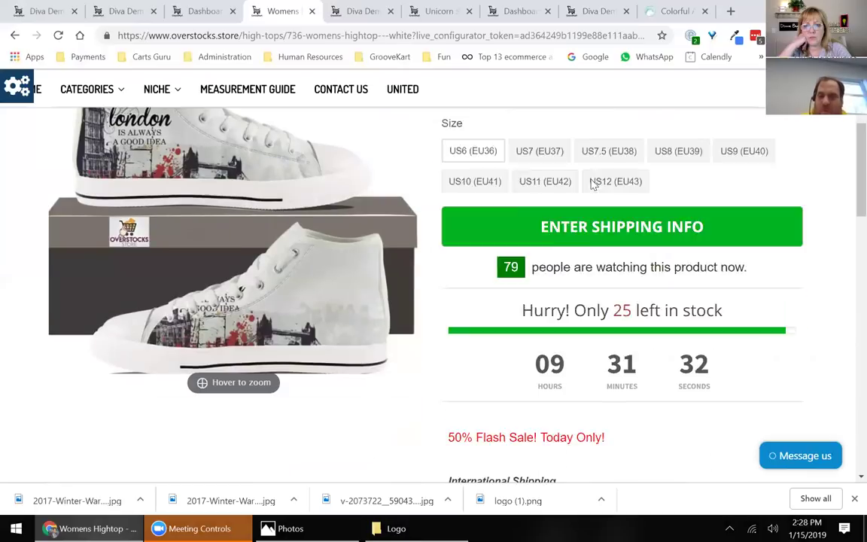
left_click(594, 214)
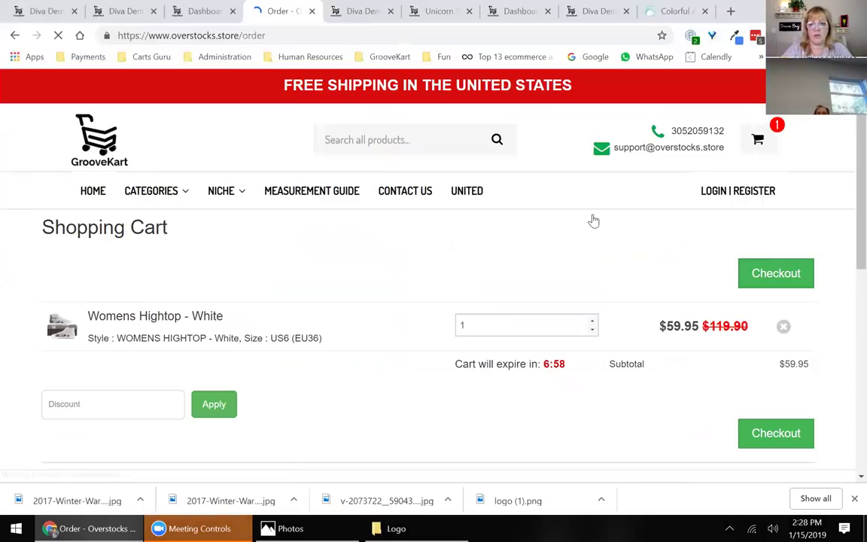
Step: Proceed from the cart to checkout and reveal the discount code field
scroll(342, 449, "down", 3)
scroll(343, 449, "up", 3)
left_click(774, 443)
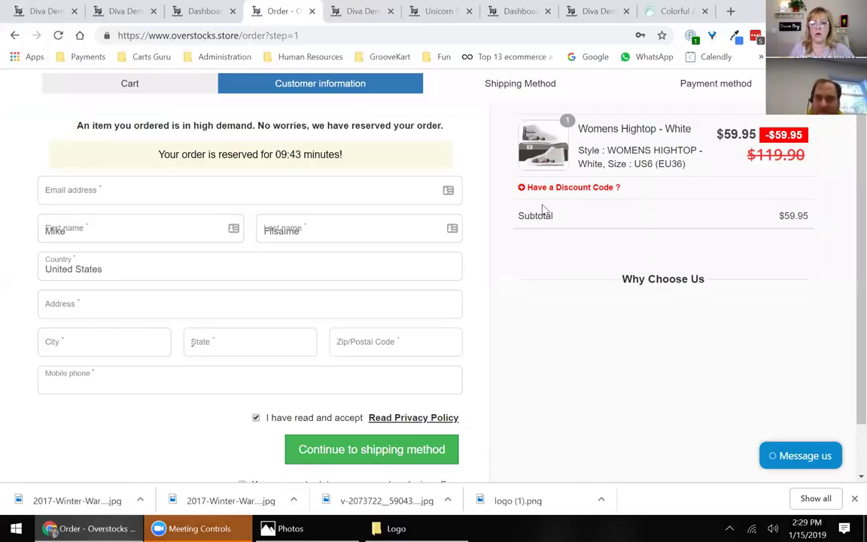
left_click(521, 188)
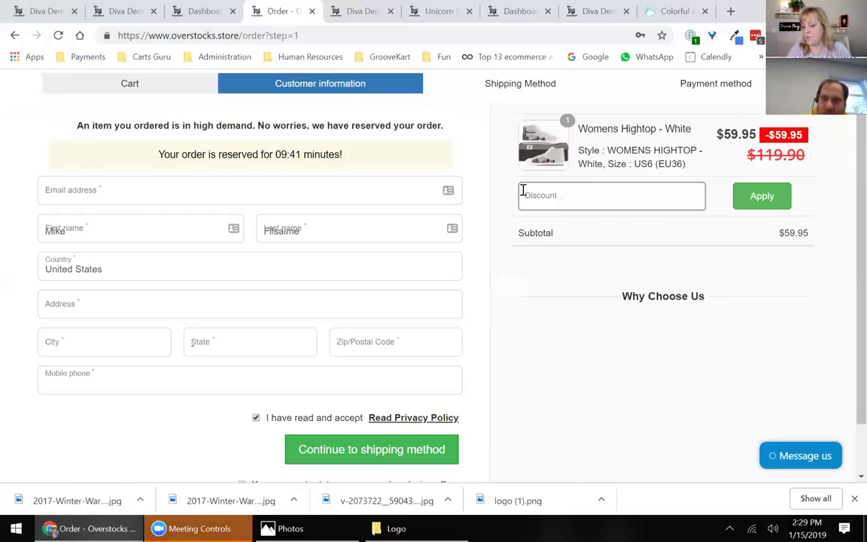
Step: Glance at the Overstocks dashboard and Diva Demo configuration tabs, then return to checkout
left_click(201, 12)
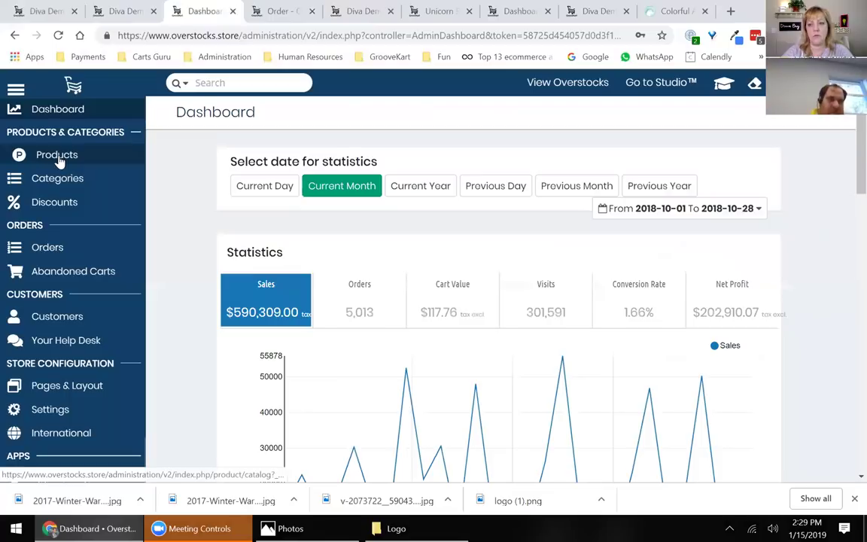
left_click(121, 11)
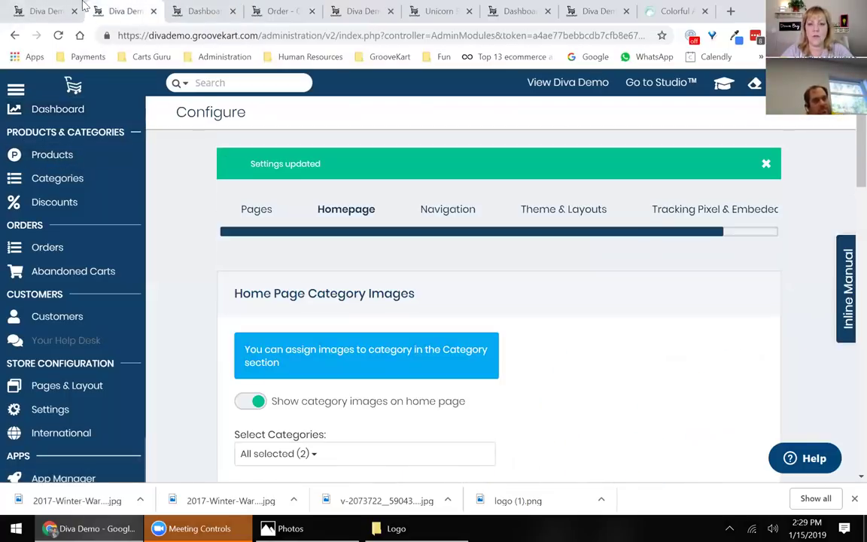
left_click(64, 10)
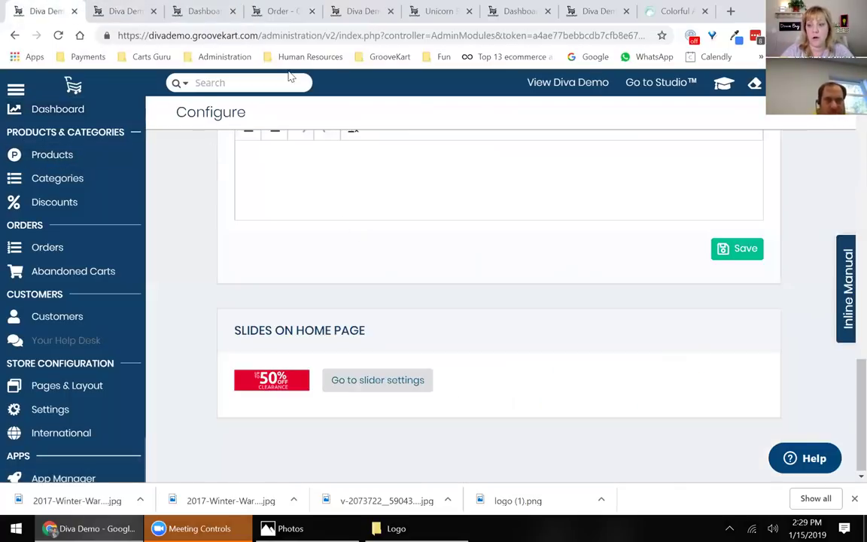
key("ctrl+4")
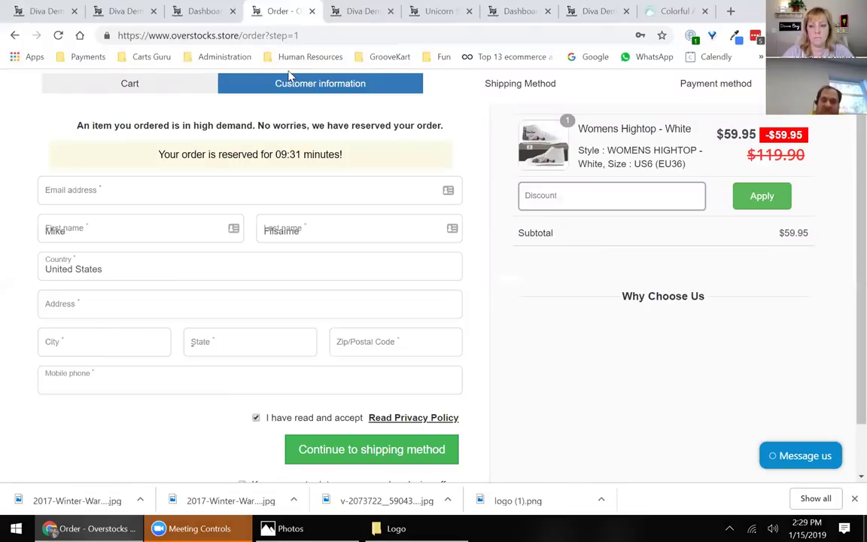
Step: Reload checkout, reopen the discount code field, then view the Overstocks admin dashboard
key("F5")
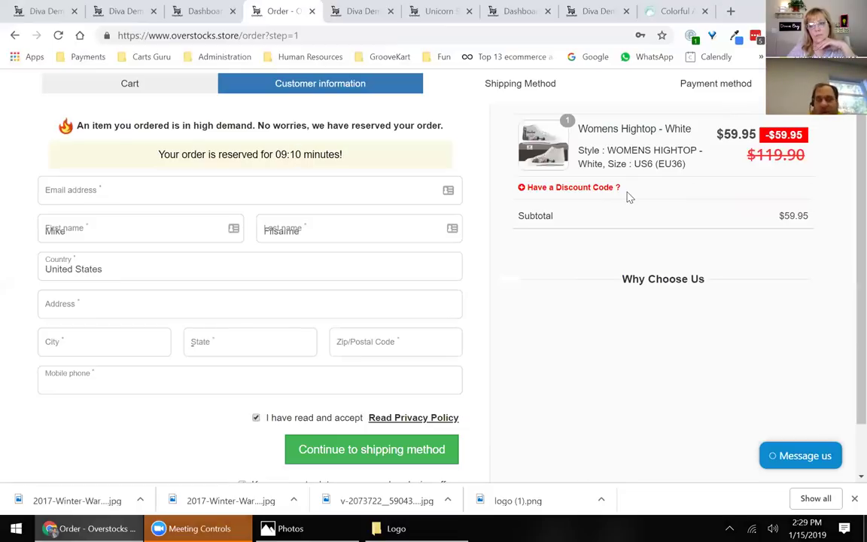
left_click(522, 187)
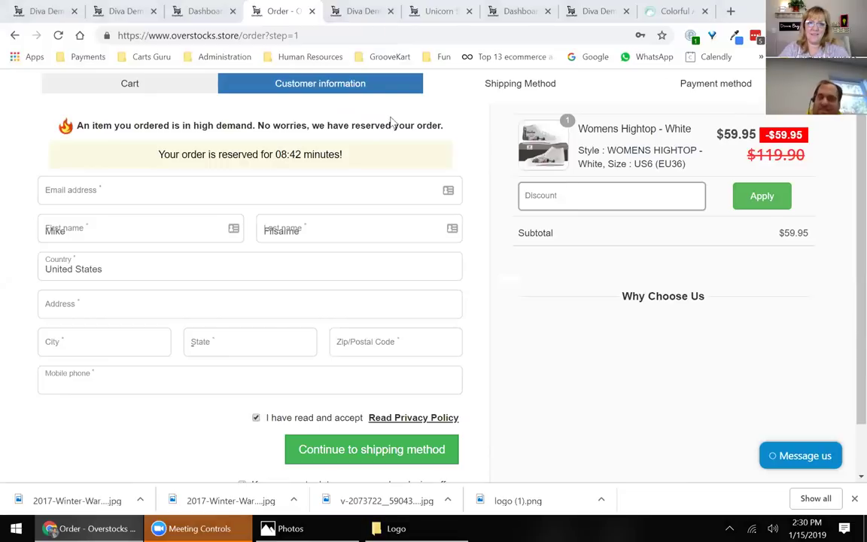
left_click(187, 11)
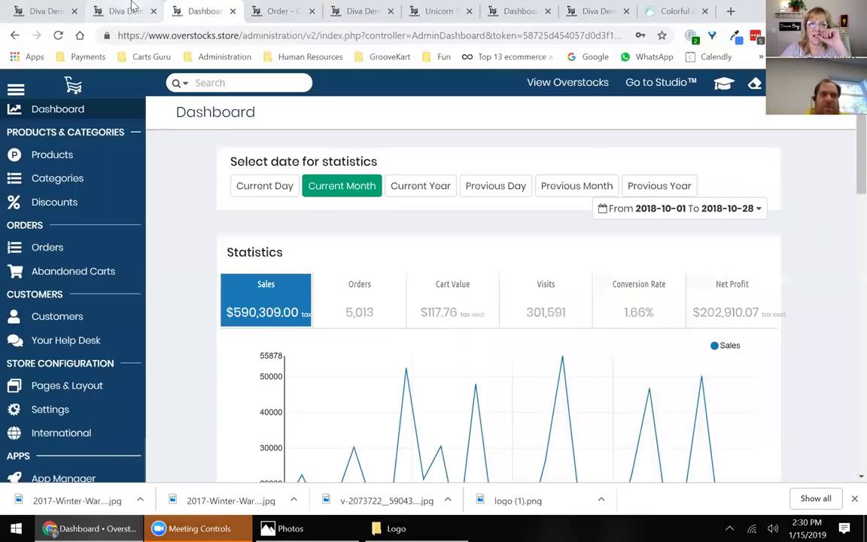
Step: Check Diva Demo's Home Page Category Images settings, then go back to the Overstocks checkout page
left_click(132, 8)
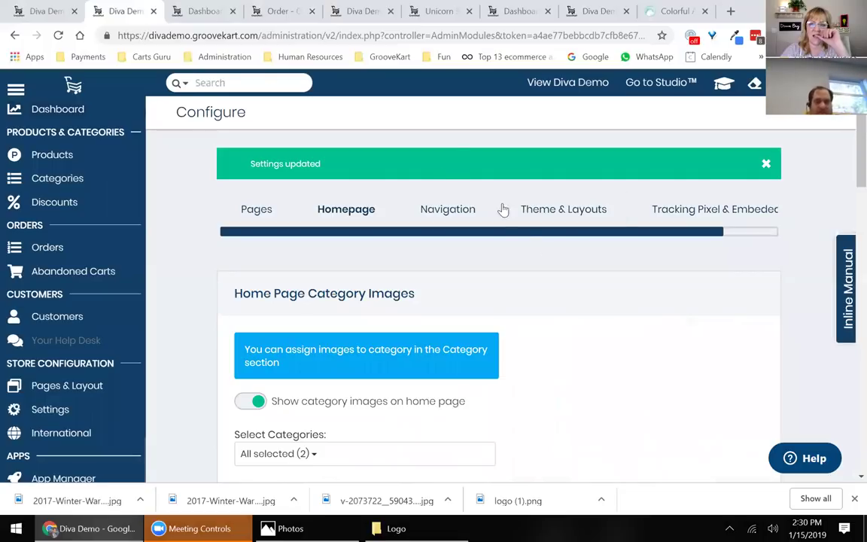
scroll(600, 316, "down", 3)
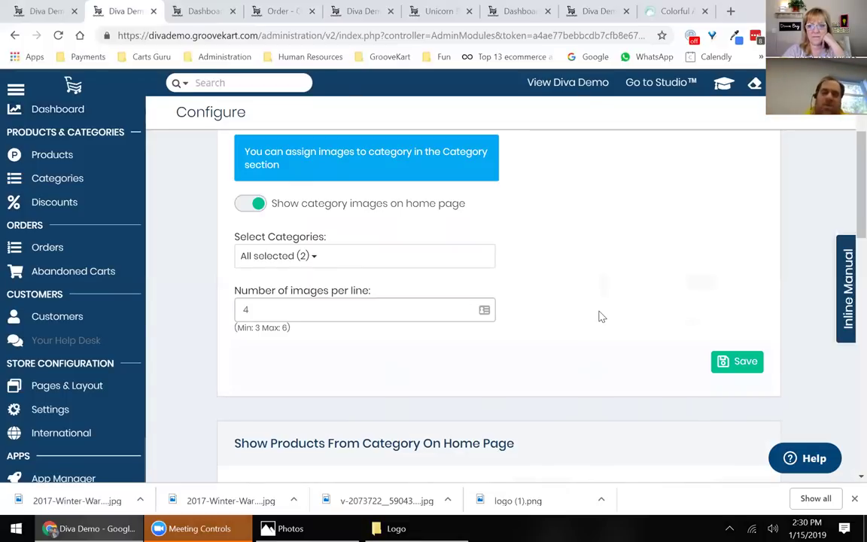
scroll(651, 242, "up", 3)
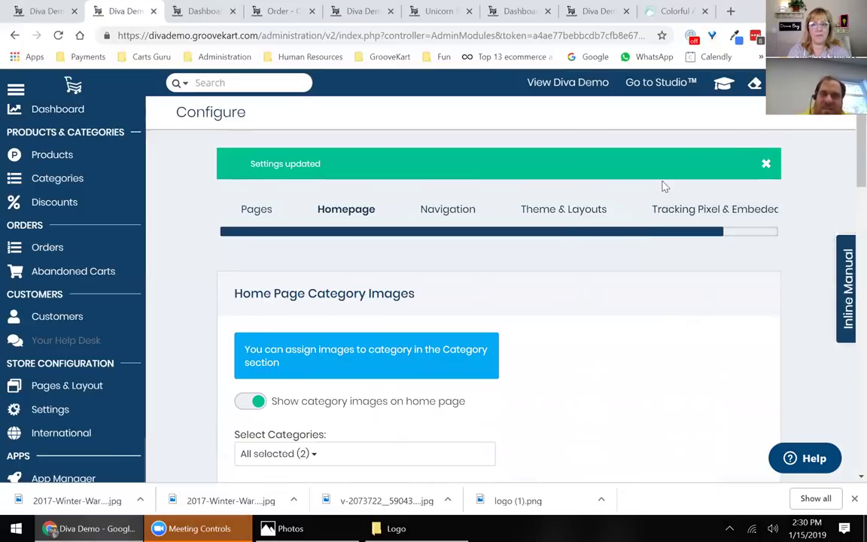
key("ctrl+4")
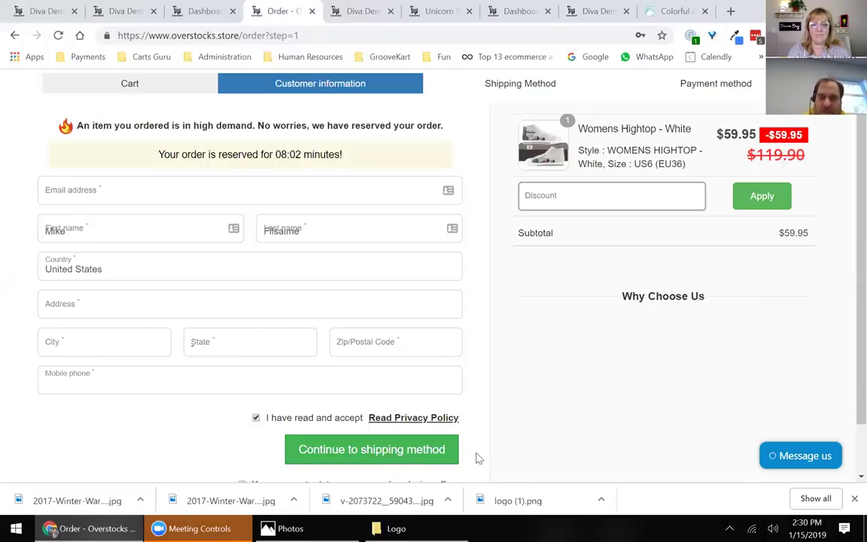
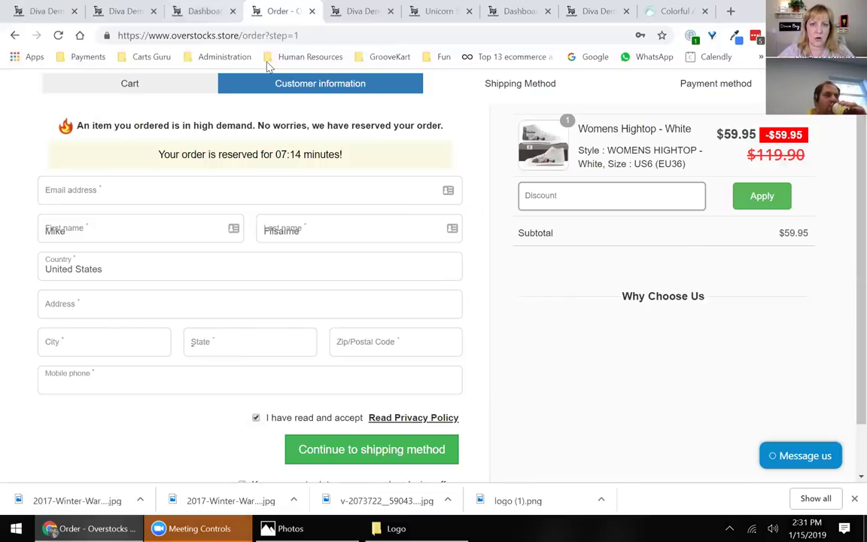
Step: Open the overstocks.store admin dashboard and scroll through its statistics and recent orders
right_click(204, 8)
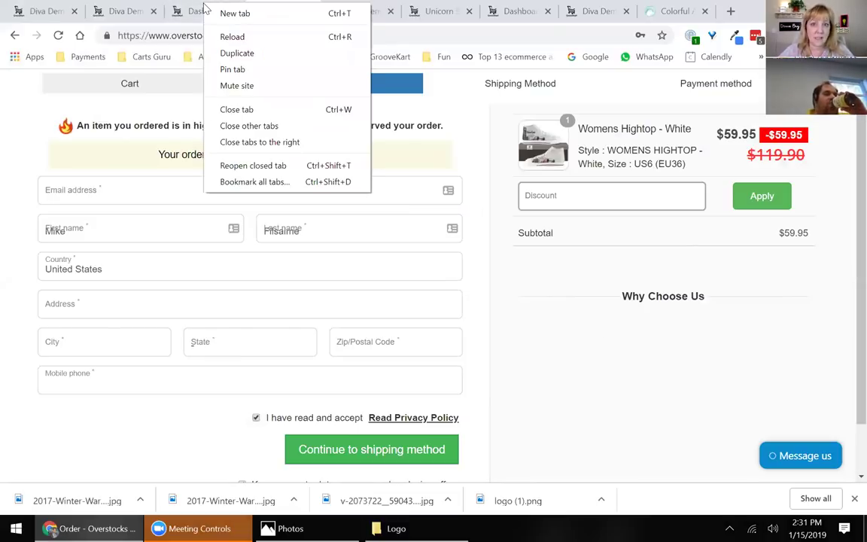
left_click(201, 10)
scroll(202, 201, "down", 3)
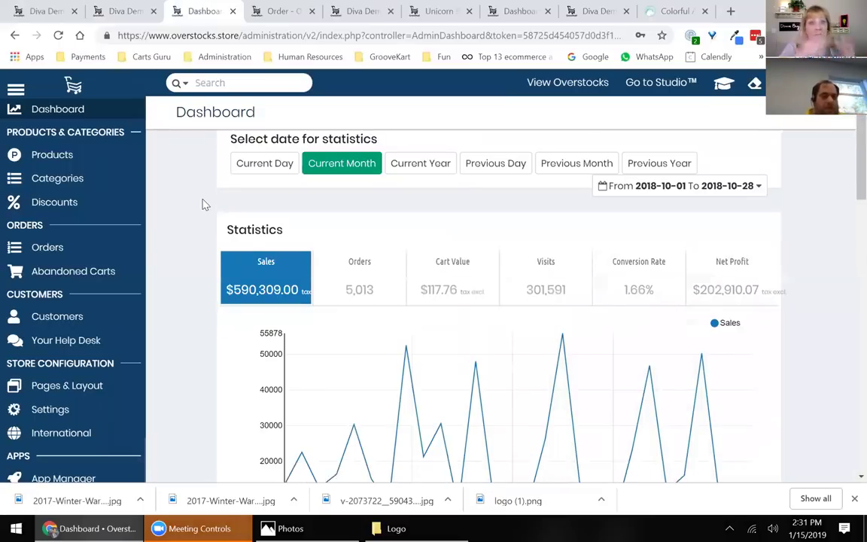
scroll(202, 203, "up", 2)
scroll(202, 203, "up", 1)
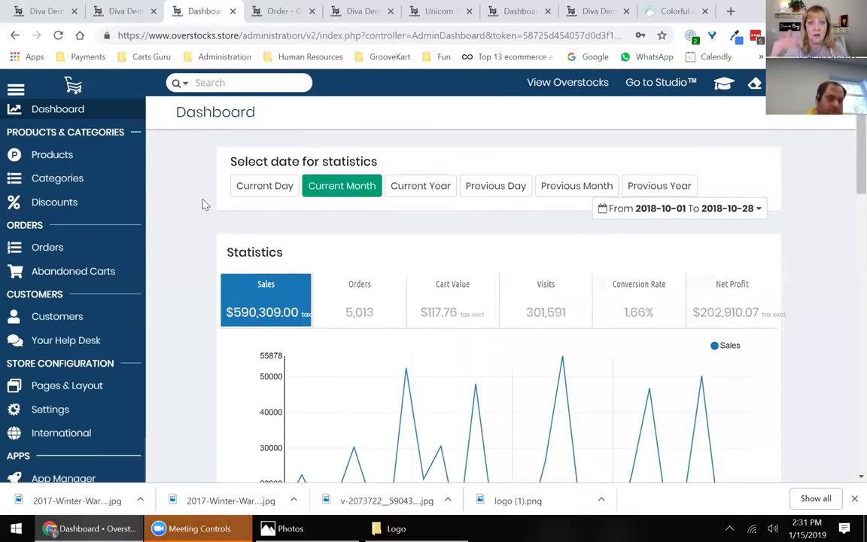
scroll(202, 204, "down", 12)
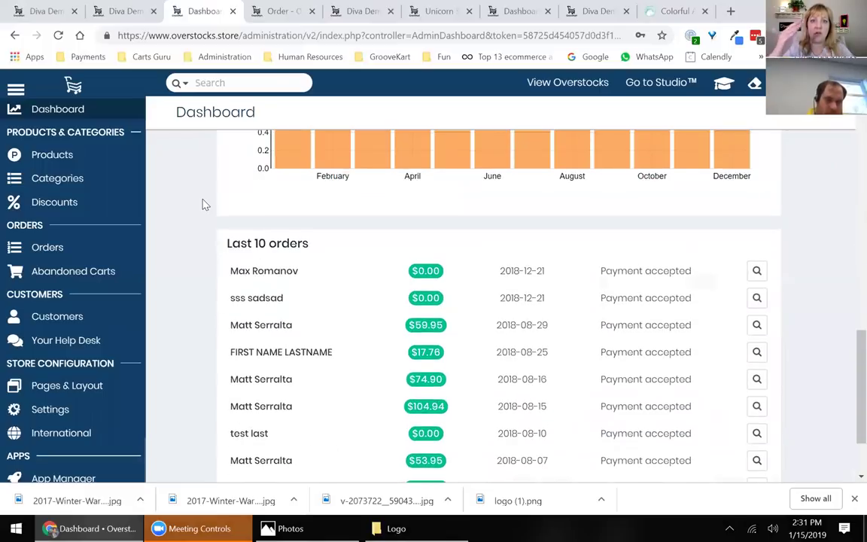
scroll(202, 204, "up", 12)
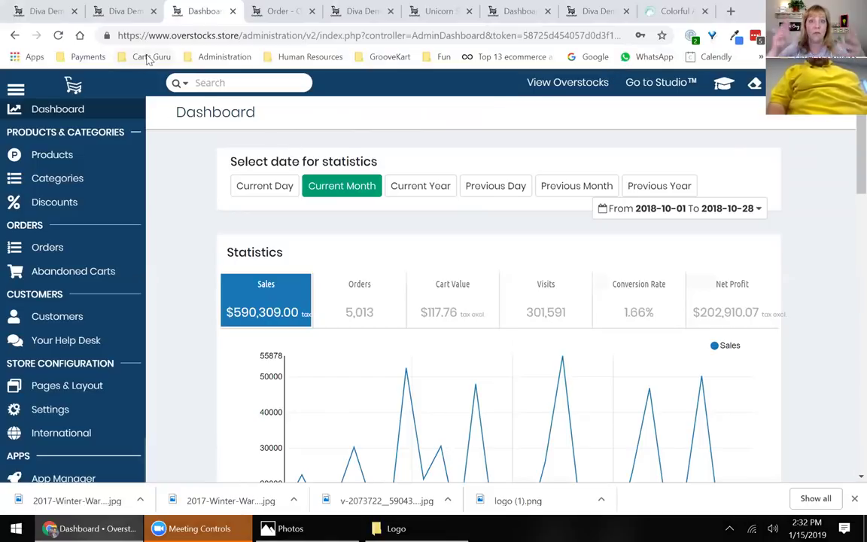
left_click(123, 35)
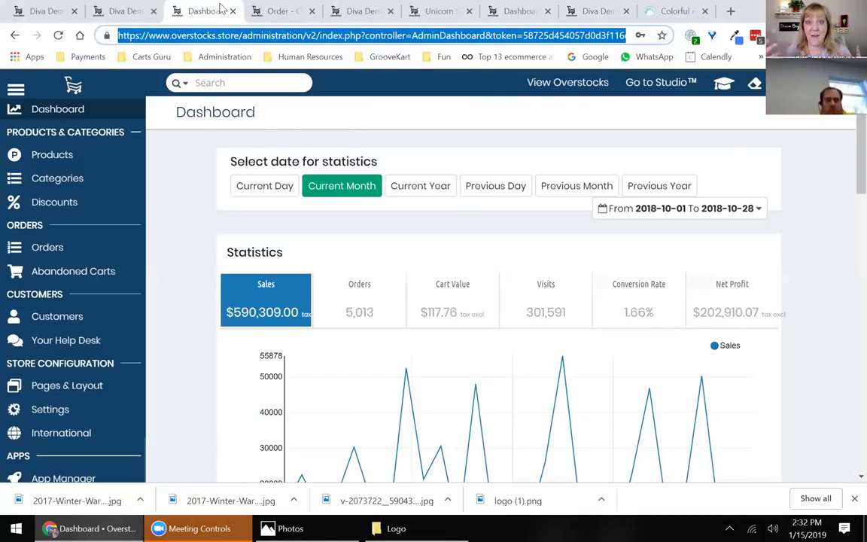
left_click_drag(240, 36, 627, 35)
key("BackSpace")
key("Return")
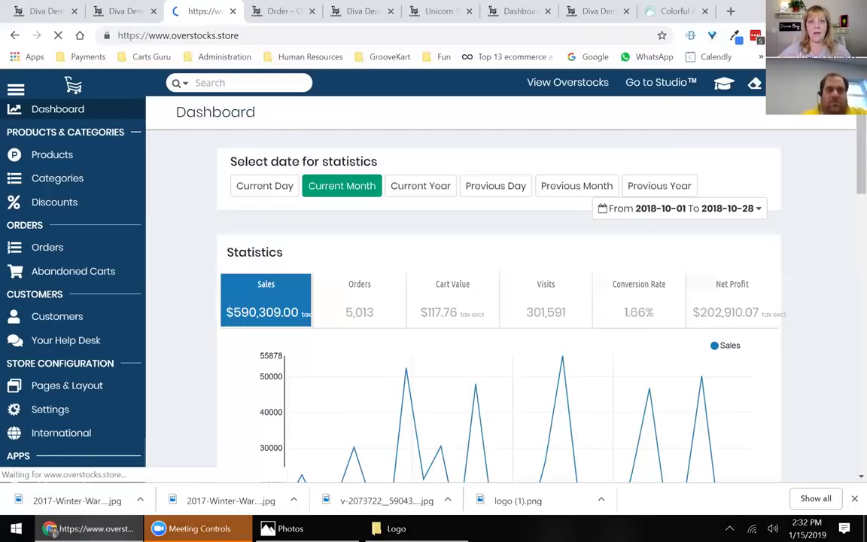
Step: Switch to the Diva Demo admin, delete the address path without navigating, and scroll its homepage settings
left_click(115, 13)
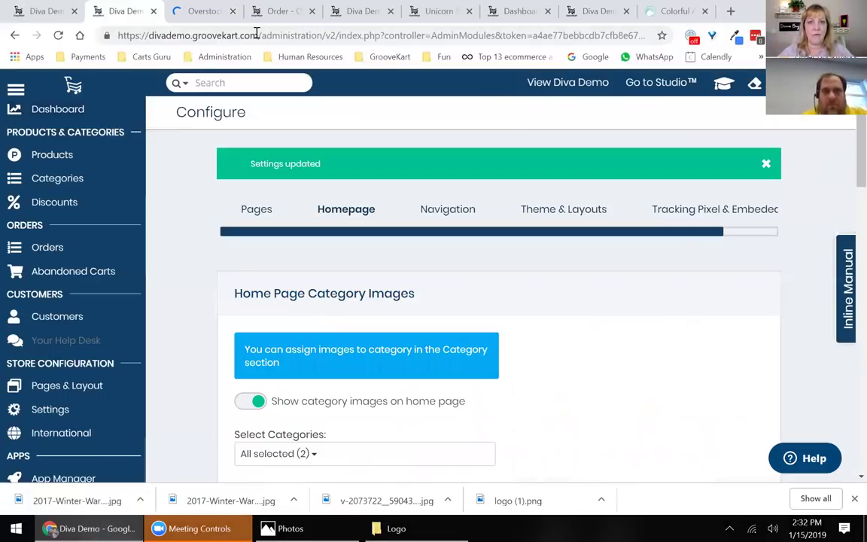
left_click_drag(258, 34, 646, 36)
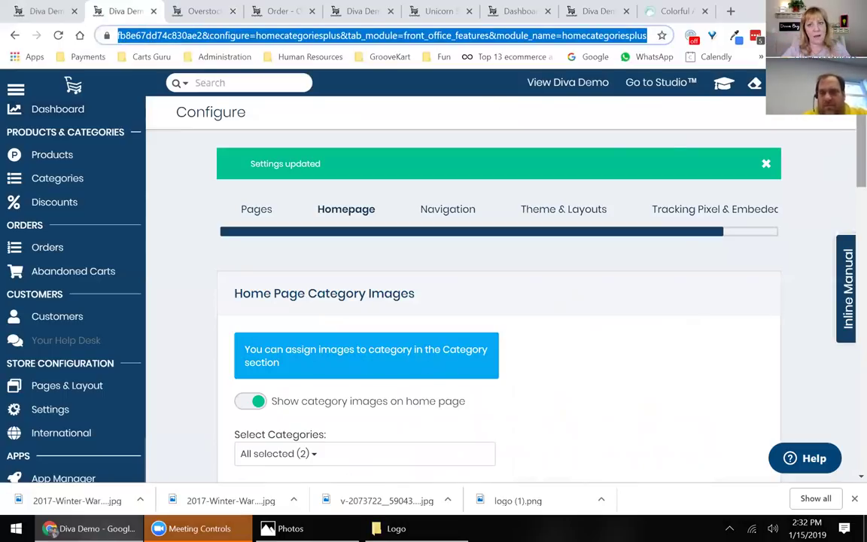
key("BackSpace")
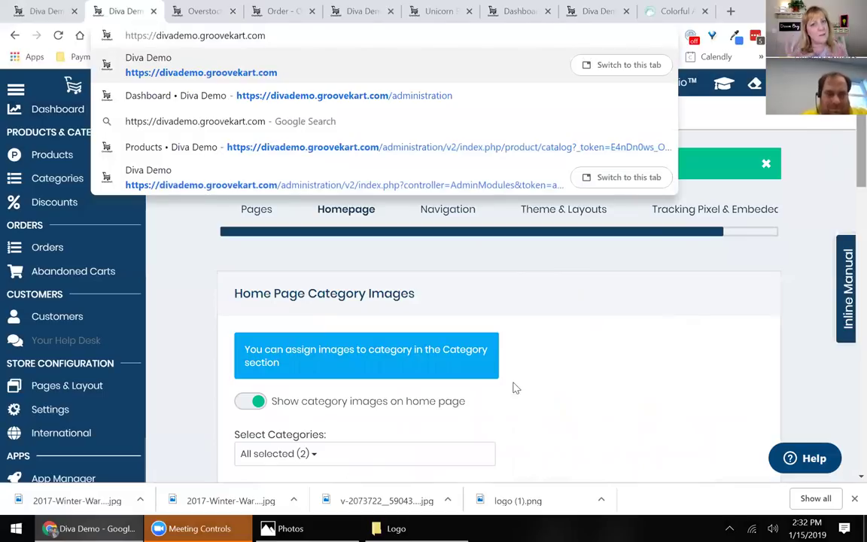
left_click(652, 256)
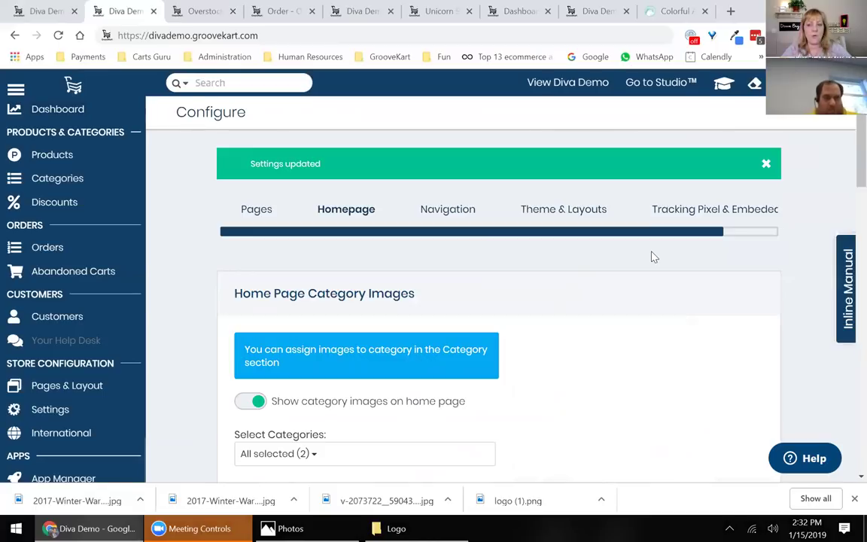
scroll(59, 314, "down", 2)
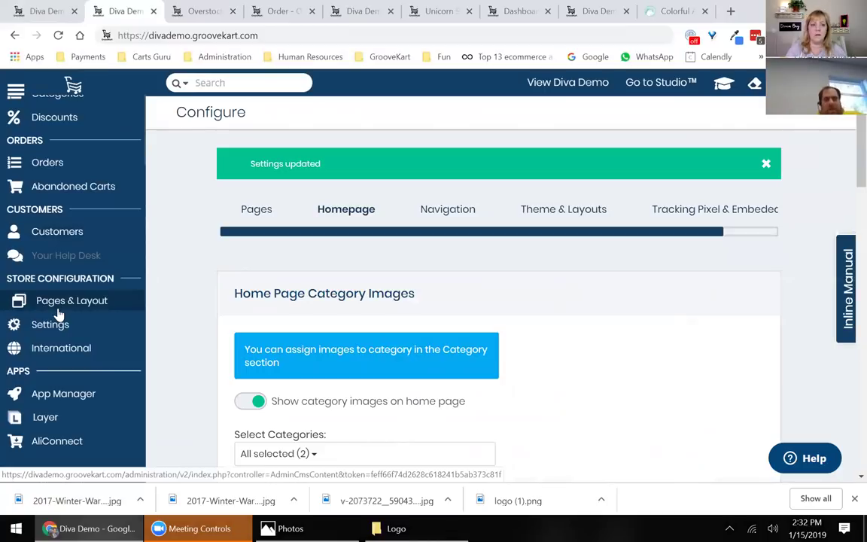
Step: In Abandoned Carts settings, set Mark Abandon Cart to 0 Day(s) and 5 Hrs
left_click(59, 192)
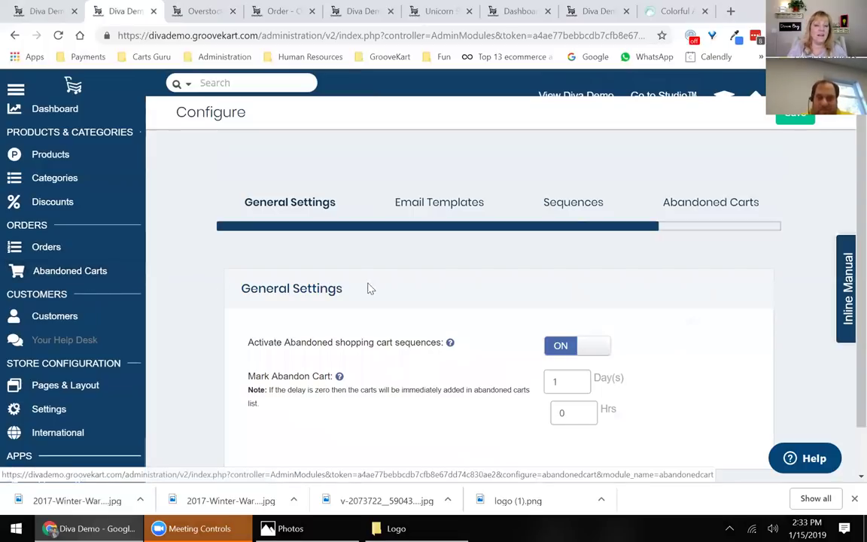
left_click_drag(561, 383, 527, 387)
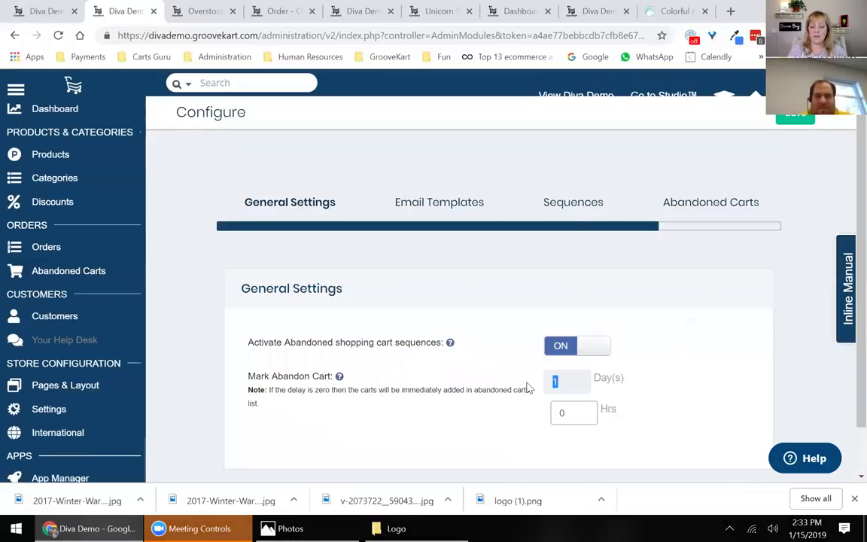
type("0")
key("Tab")
type("5")
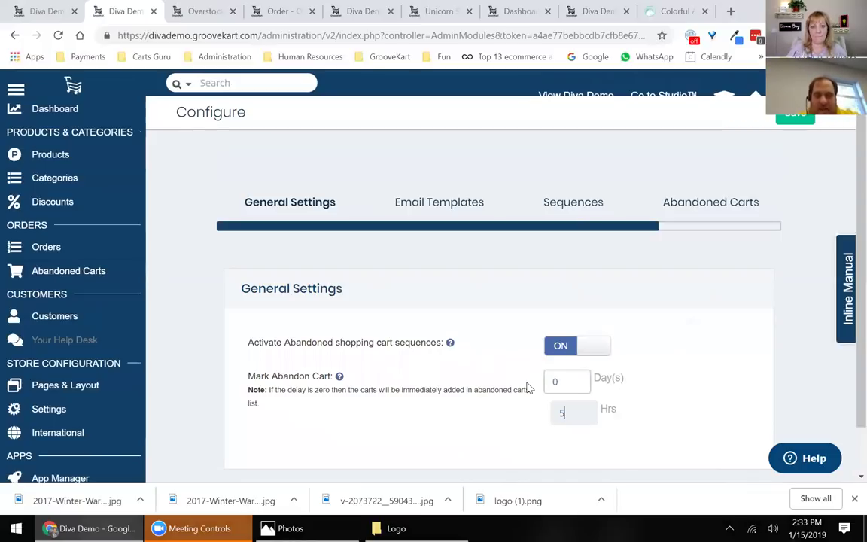
Step: View the Email Templates list of ten default discount and non-discount templates
left_click(417, 214)
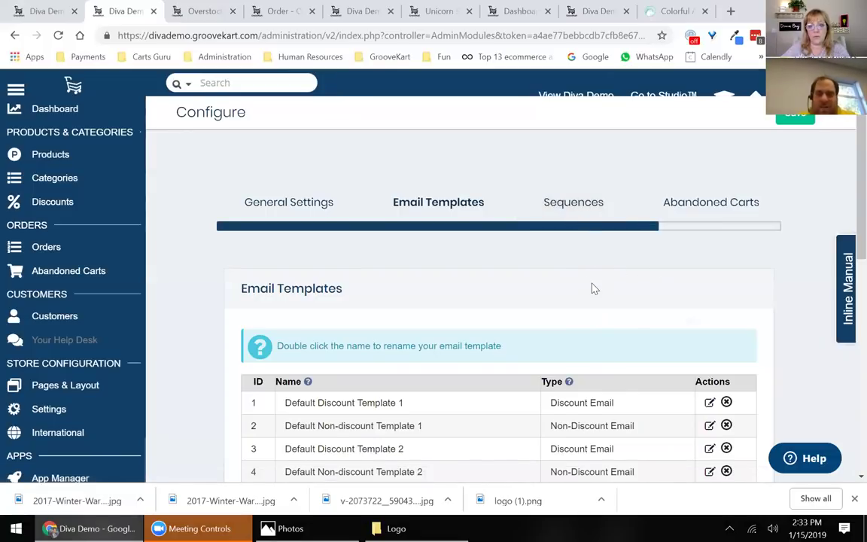
scroll(592, 287, "down", 2)
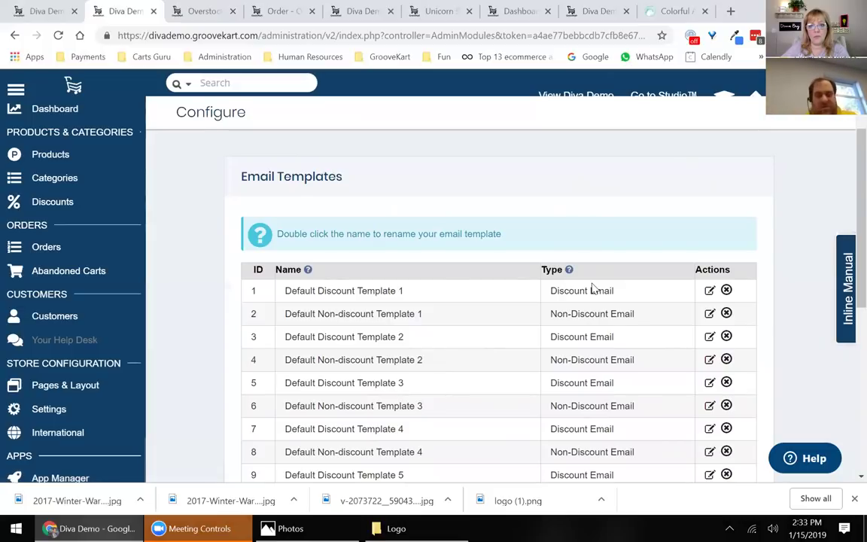
scroll(577, 286, "down", 3)
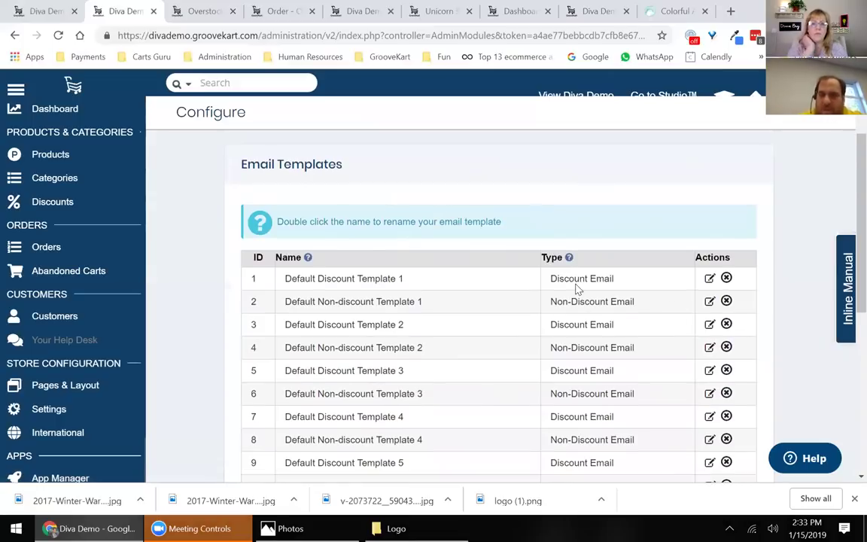
scroll(577, 286, "down", 3)
scroll(576, 286, "up", 7)
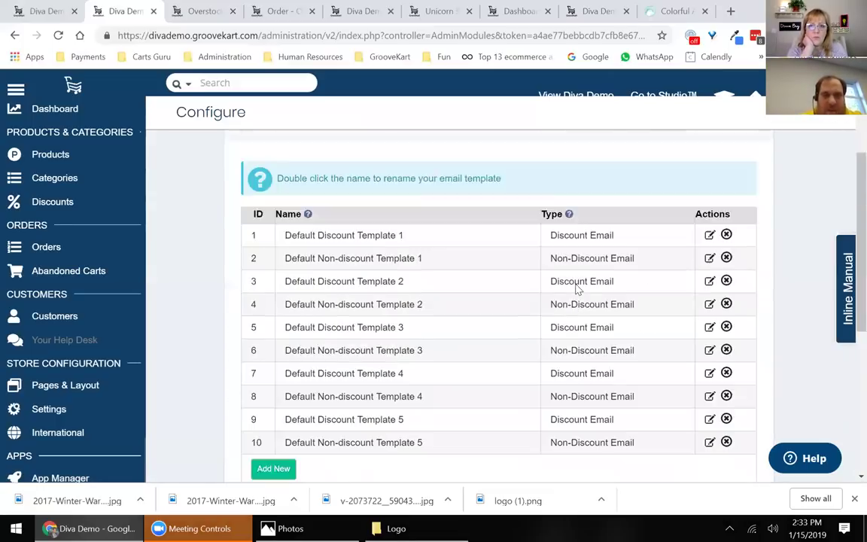
Step: Show the Sequences tab and scroll the Reminders List of three enabled reminders
left_click(579, 211)
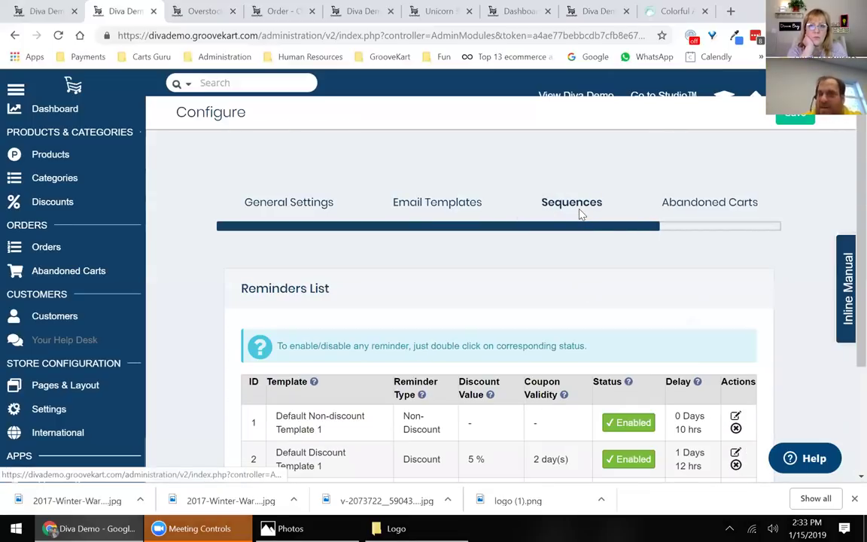
scroll(602, 380, "down", 1)
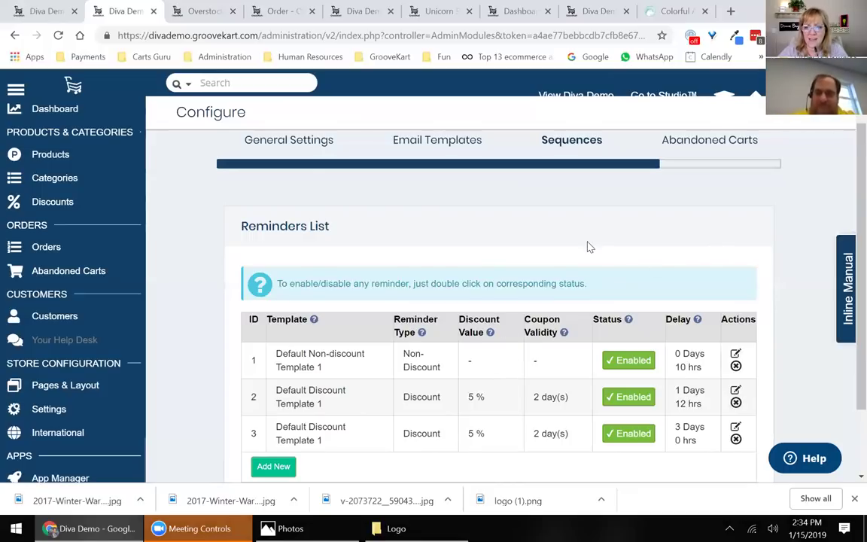
scroll(589, 247, "down", 2)
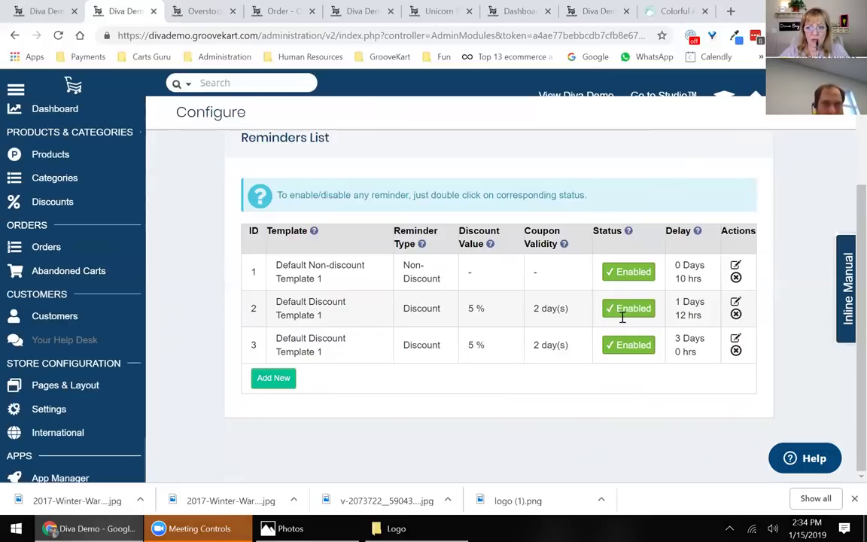
Step: Inspect the store domain in the address bar without changing it, then keep scrolling the reminders
left_click(246, 36)
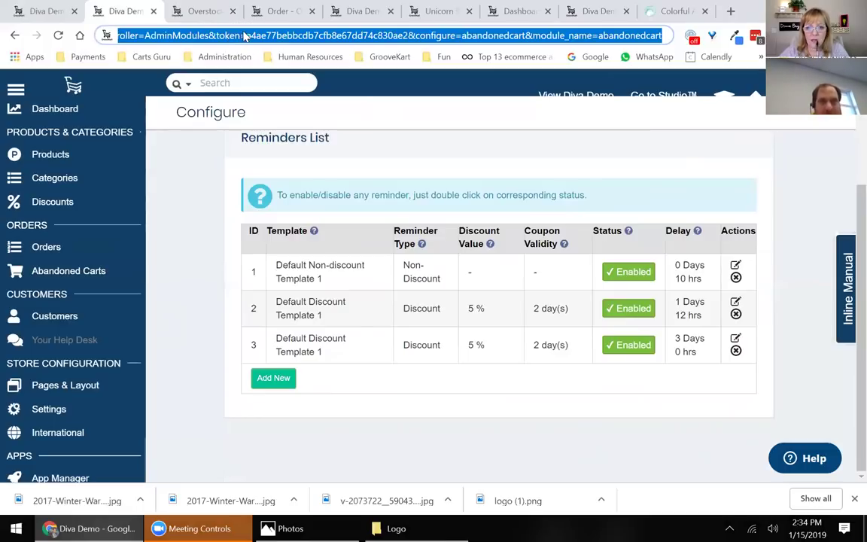
left_click(154, 35)
key("Left")
key("Left")
key("Left")
key("Left")
key("Left")
key("Left")
key("Left")
key("Left")
key("Left")
key("Left")
key("Left")
key("Left")
key("Left")
key("Left")
key("Left")
key("Left")
key("Left")
key("Left")
key("Left")
key("Left")
key("Left")
key("Left")
key("Left")
key("Left")
key("Left")
key("Left")
key("Left")
key("Left")
key("Left")
key("Left")
key("Left")
key("Left")
key("Left")
key("Left")
key("Left")
key("Left")
key("Left")
key("Left")
key("Left")
key("Left")
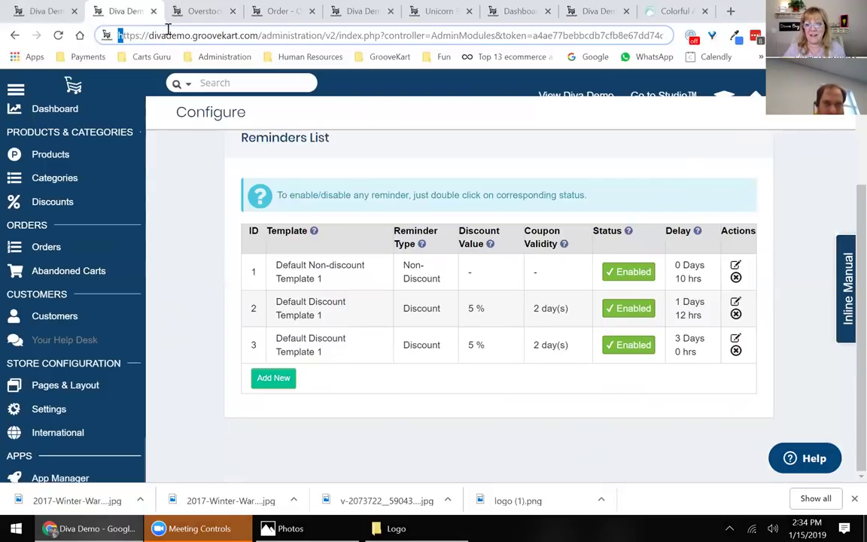
key("shift+Right")
key("shift+Right")
key("shift+Right")
key("shift+Right")
key("shift+Right")
key("shift+Right")
key("shift+Right")
key("shift+Right")
key("shift+Right")
key("shift+Right")
key("shift+Right")
key("shift+Right")
key("shift+Right")
key("shift+Right")
key("shift+Right")
key("shift+Right")
key("shift+Right")
key("shift+Right")
key("shift+Right")
key("shift+Right")
key("shift+Right")
key("shift+Right")
key("shift+Right")
key("shift+Right")
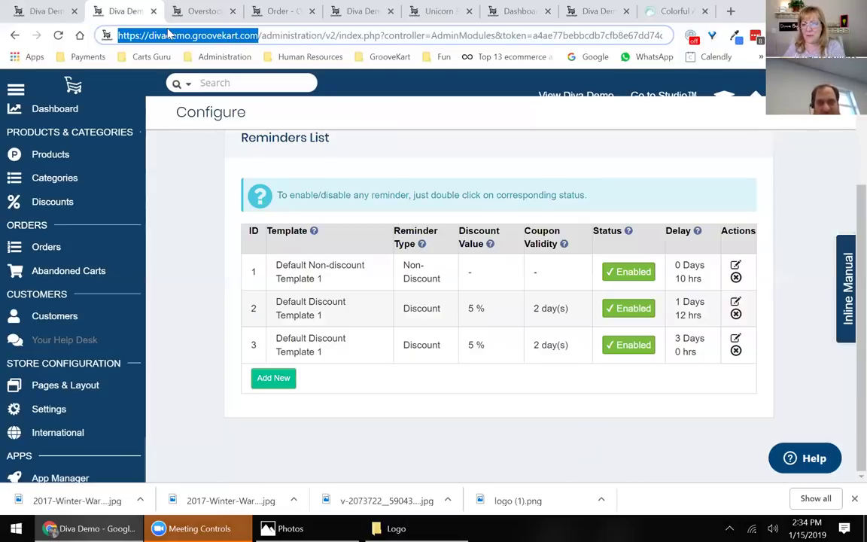
left_click(482, 128)
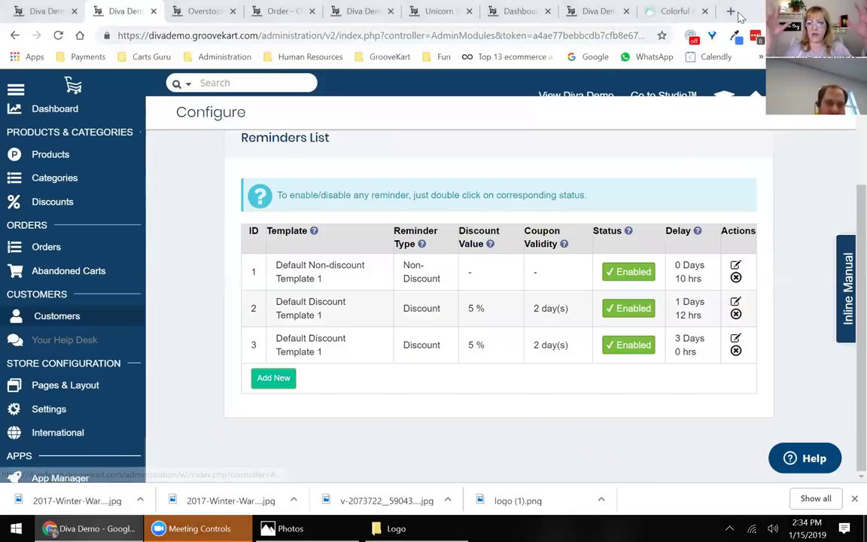
scroll(70, 365, "down", 2)
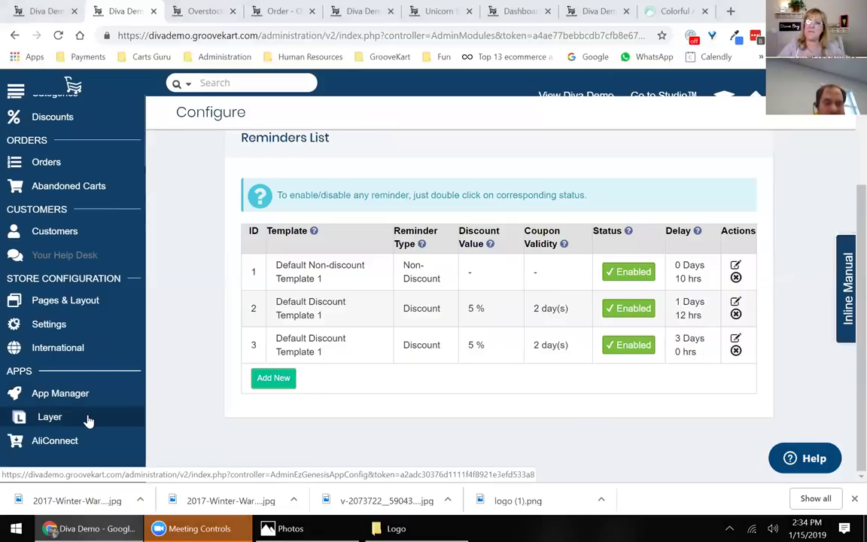
Step: Open the Layer print-on-demand app, start a new product, and browse the product grid
left_click(49, 416)
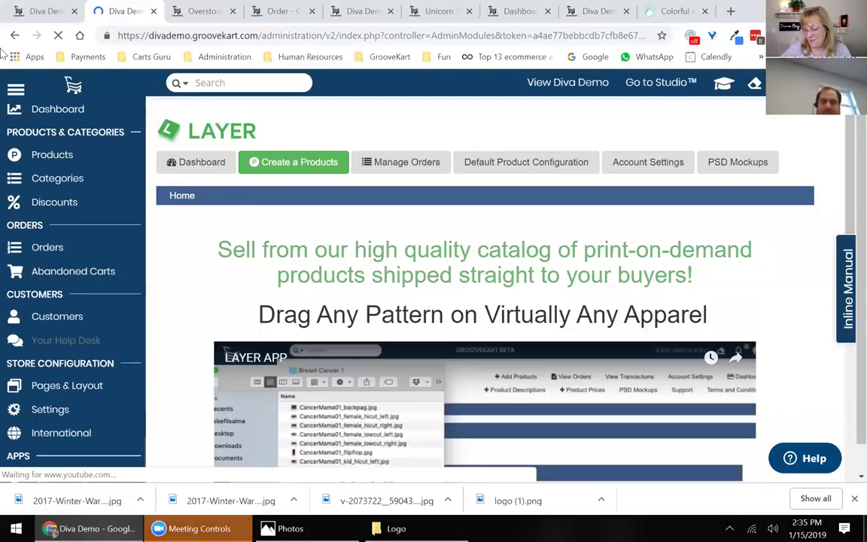
left_click(298, 165)
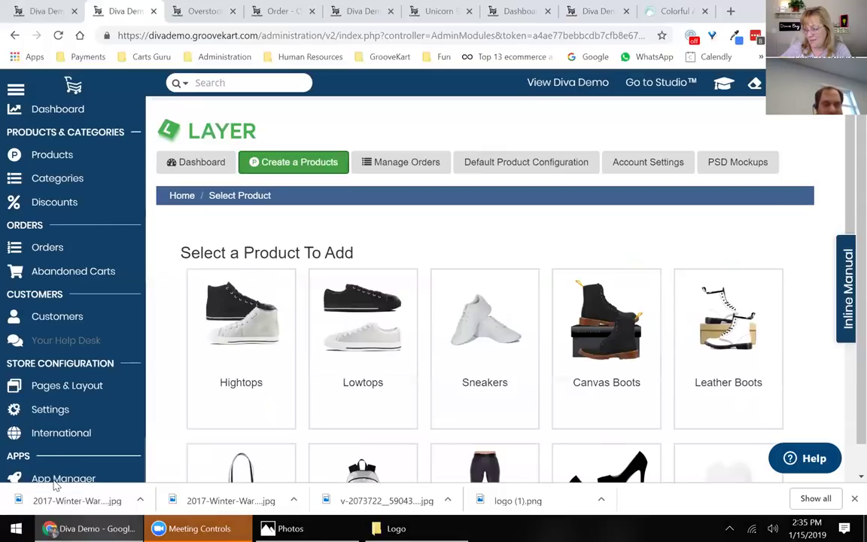
scroll(66, 385, "down", 2)
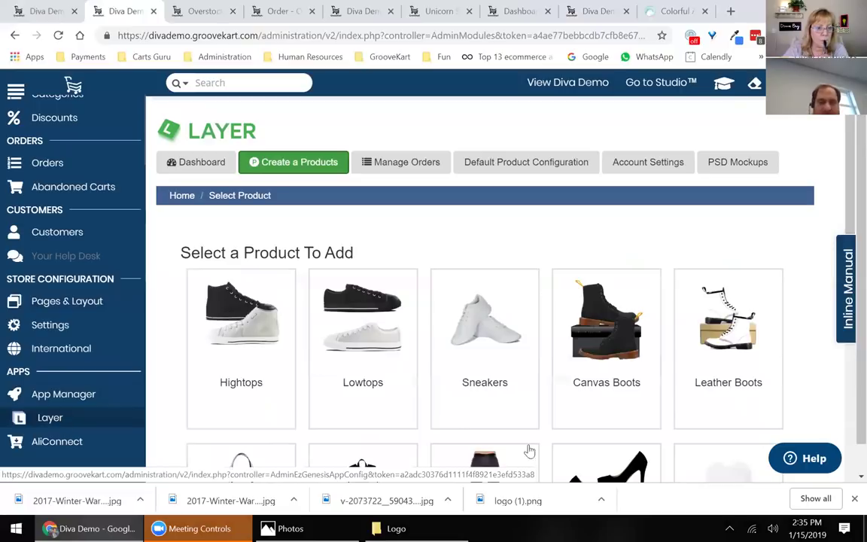
scroll(586, 350, "down", 3)
scroll(587, 350, "down", 3)
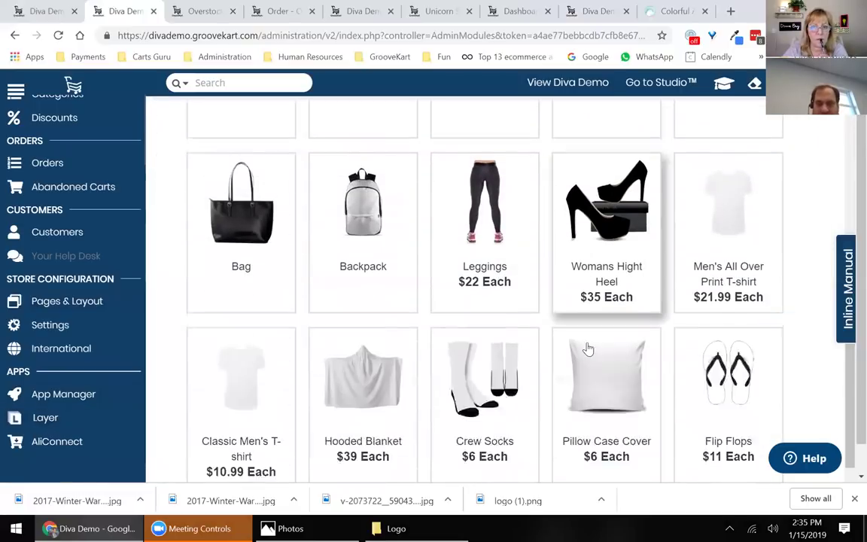
scroll(588, 349, "up", 2)
scroll(588, 350, "up", 2)
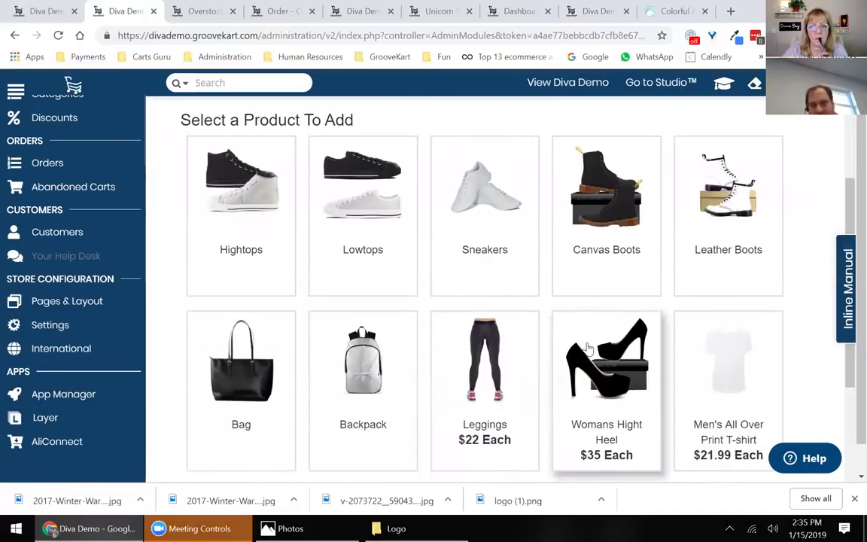
scroll(588, 349, "down", 3)
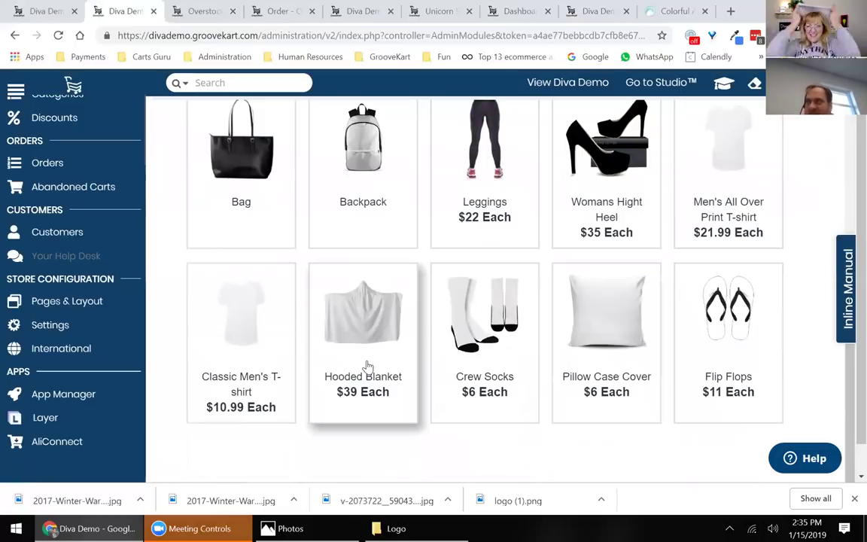
Step: Return to the top of the grid and open the Hightops product
scroll(369, 367, "up", 3)
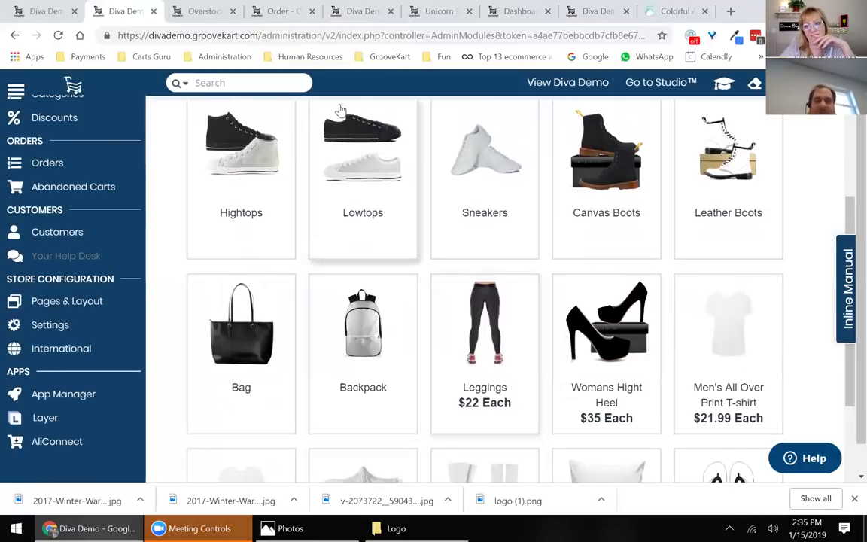
scroll(246, 183, "up", 2)
left_click(245, 292)
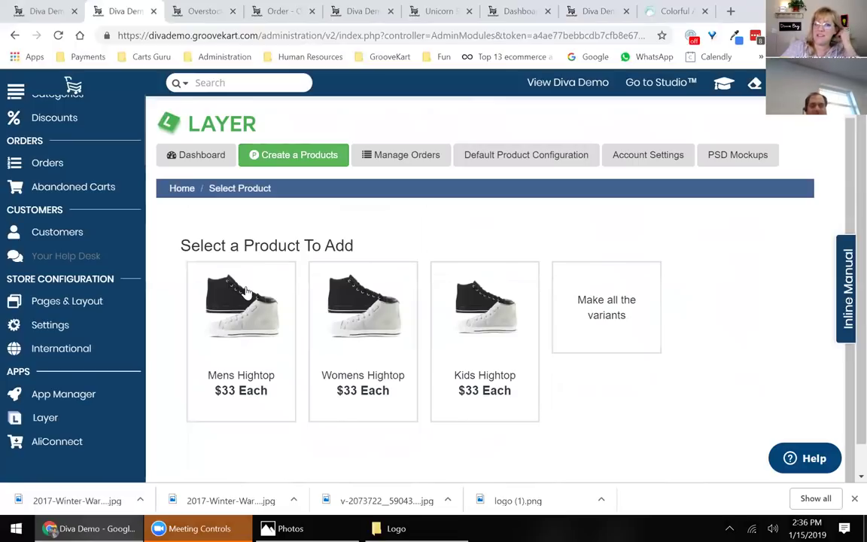
Step: Choose Womens Hightop in White, scroll the Upload Artwork page, and open File Explorer
left_click(396, 335)
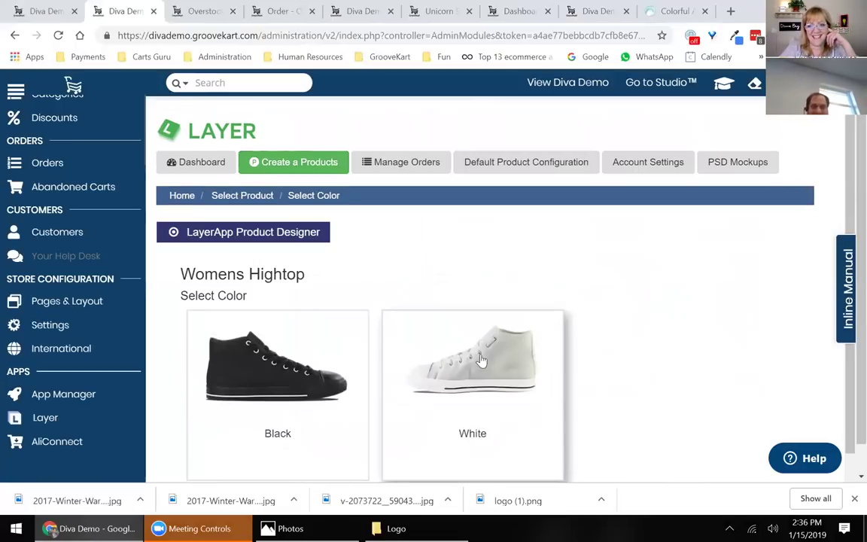
left_click(499, 373)
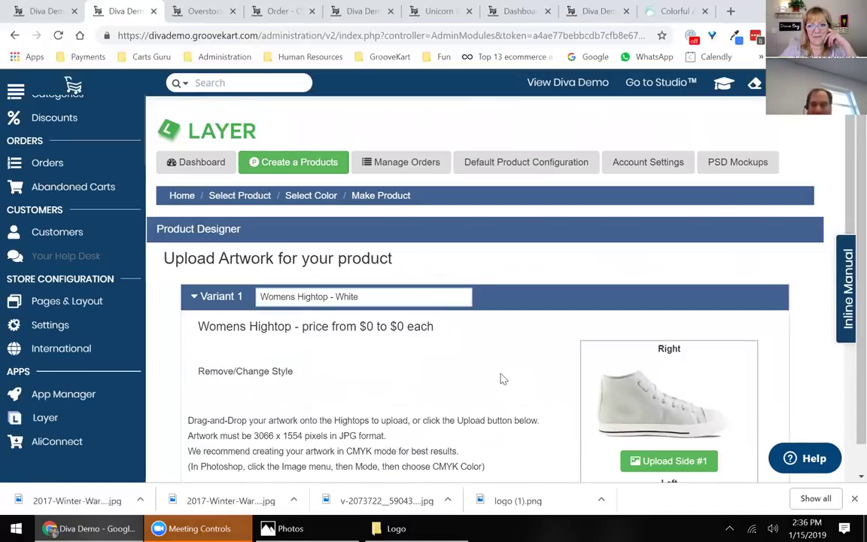
scroll(584, 314, "down", 1)
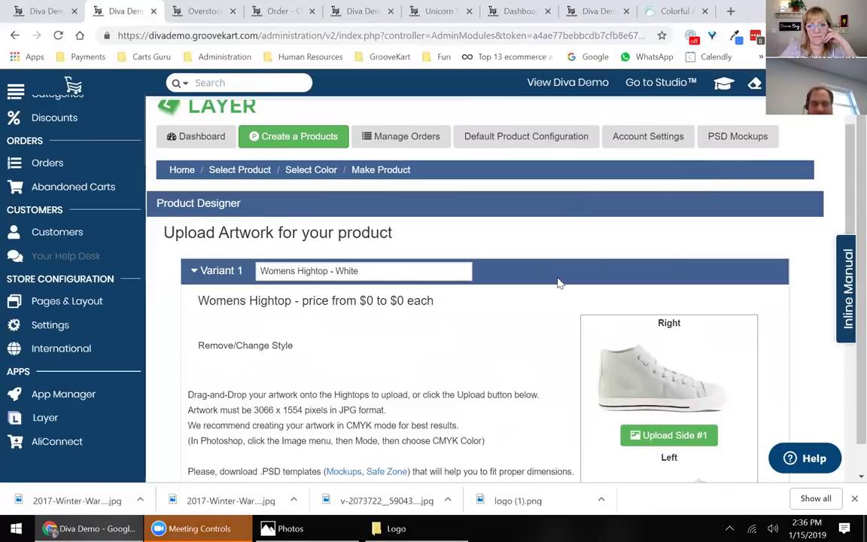
scroll(623, 337, "down", 2)
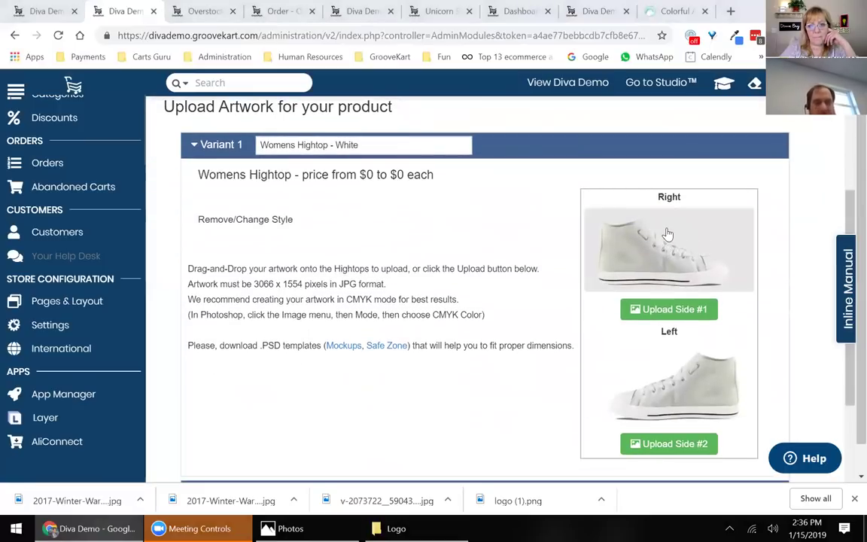
key("super+e")
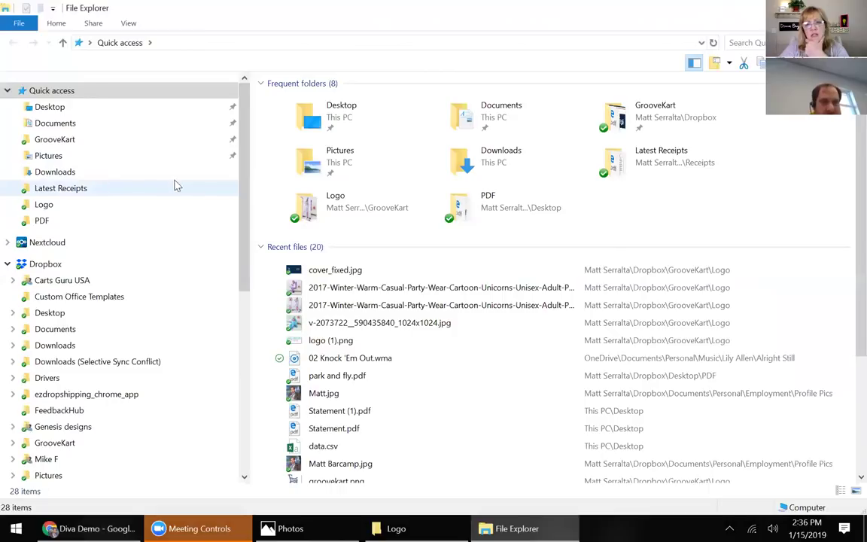
Step: Navigate from Technical Software through EzStores and the designer folder into Designs by Date
left_click_drag(246, 191, 254, 155)
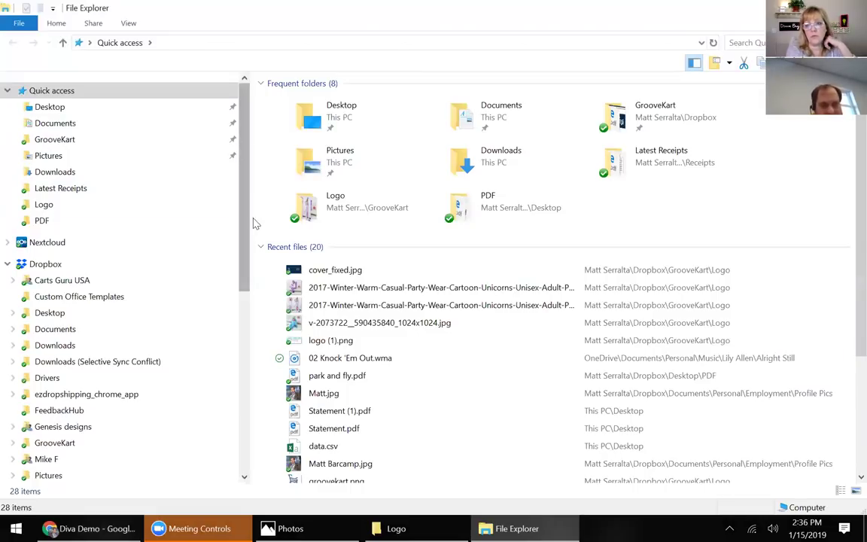
left_click_drag(247, 218, 247, 261)
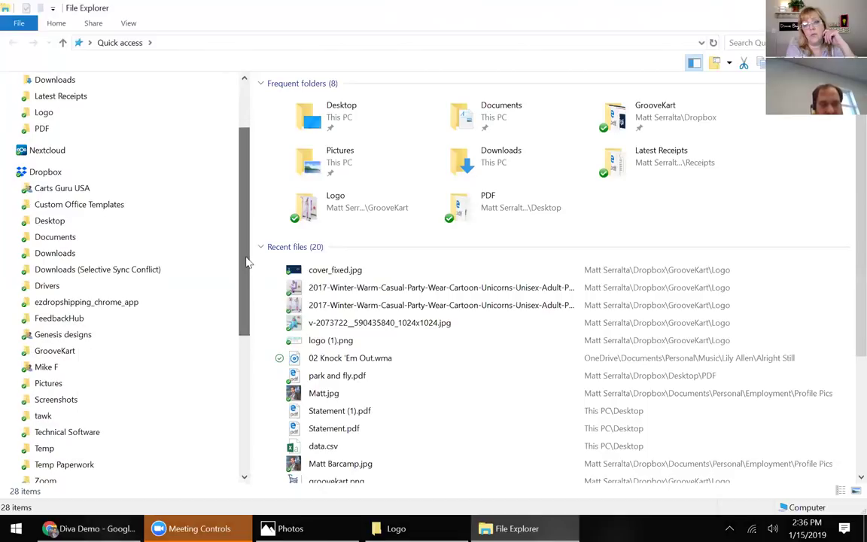
left_click(72, 431)
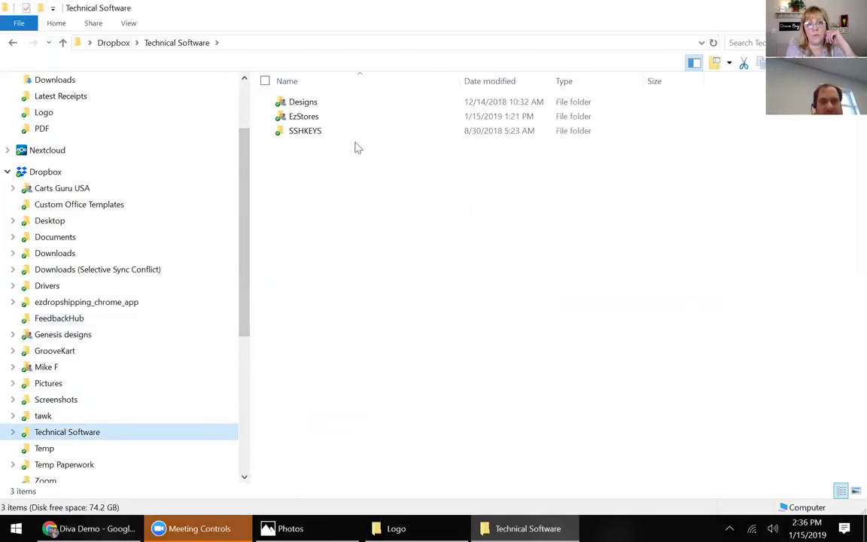
double_click(328, 103)
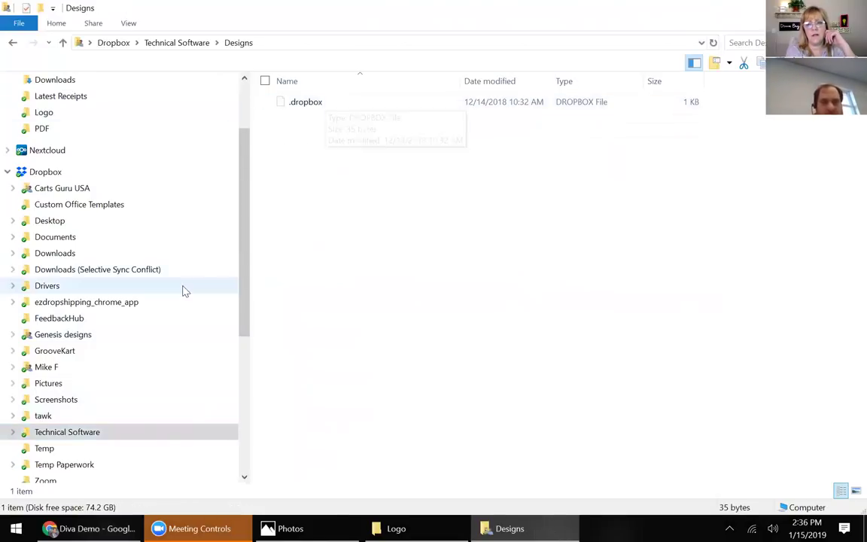
left_click(95, 436)
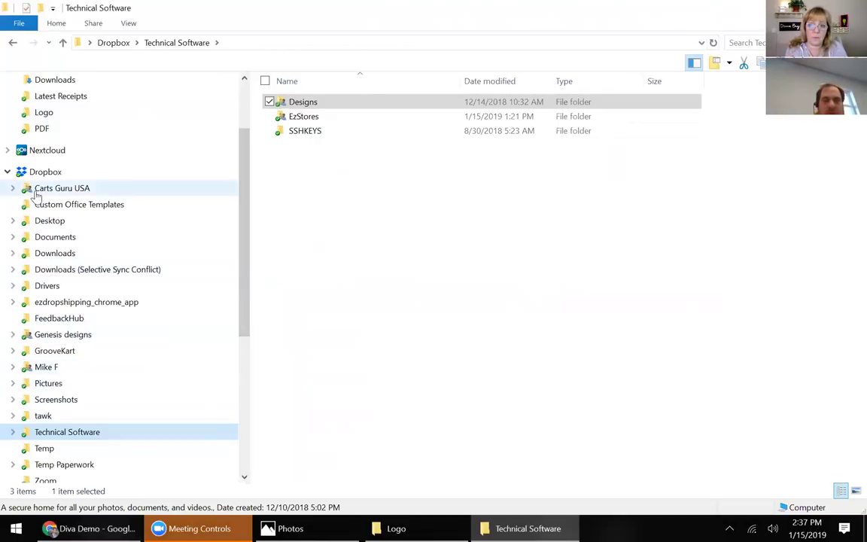
left_click(305, 116)
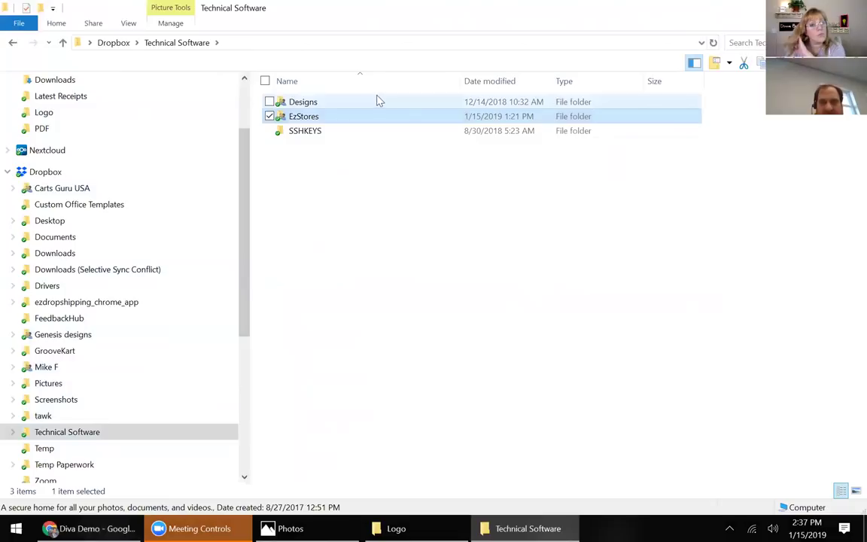
double_click(375, 122)
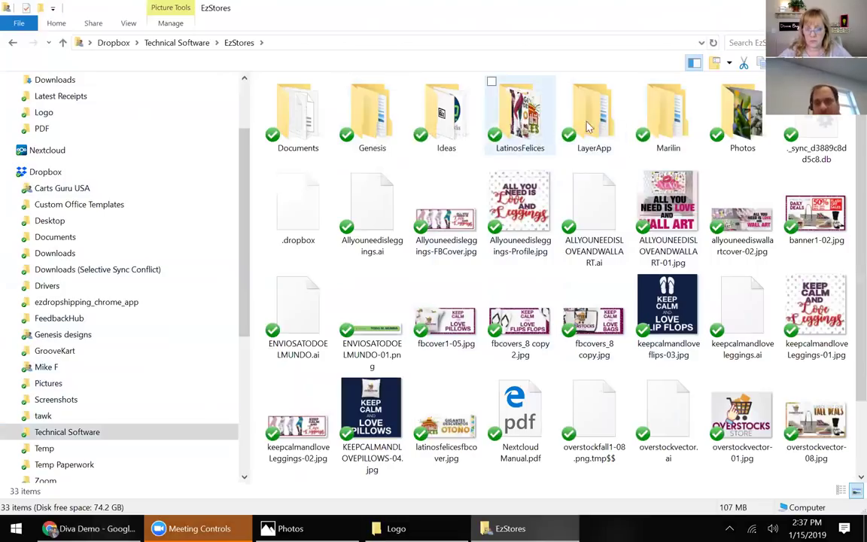
double_click(665, 134)
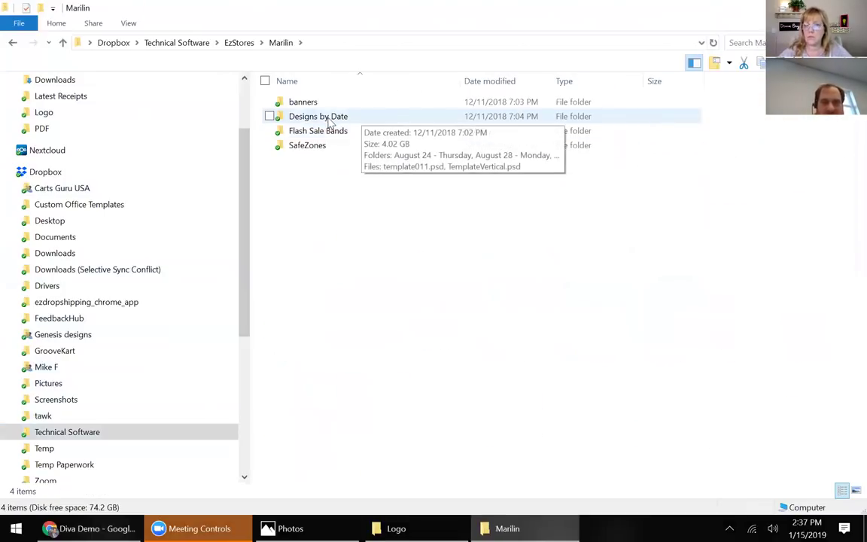
double_click(332, 123)
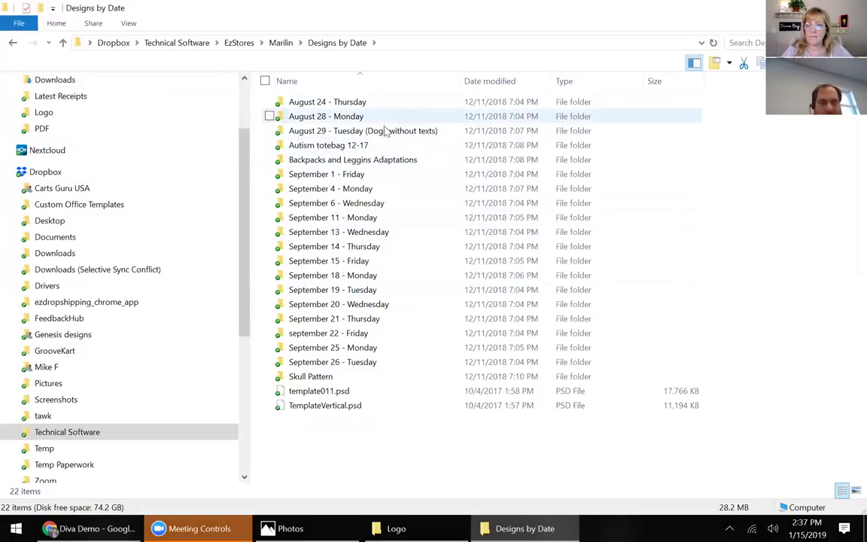
Step: Look inside the September 20 - Wednesday and September 25 - Monday design folders
left_click(352, 304)
left_click(353, 304)
double_click(431, 305)
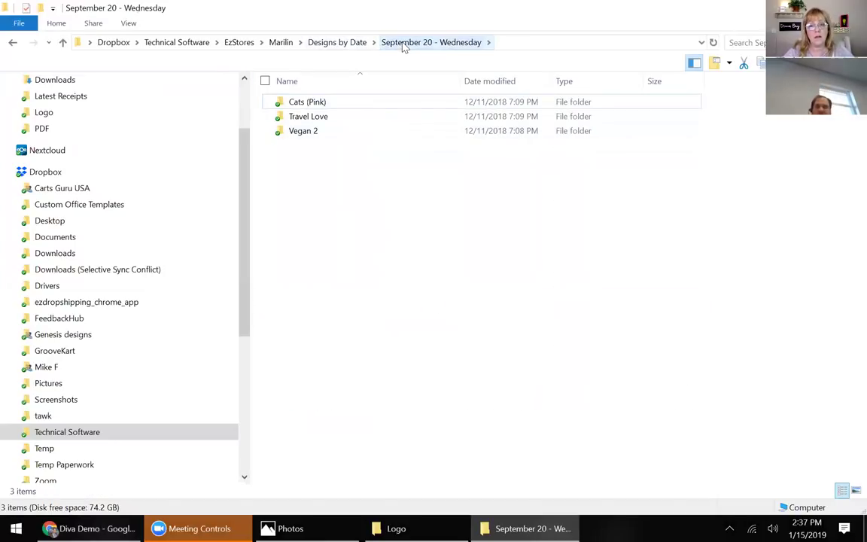
left_click(345, 42)
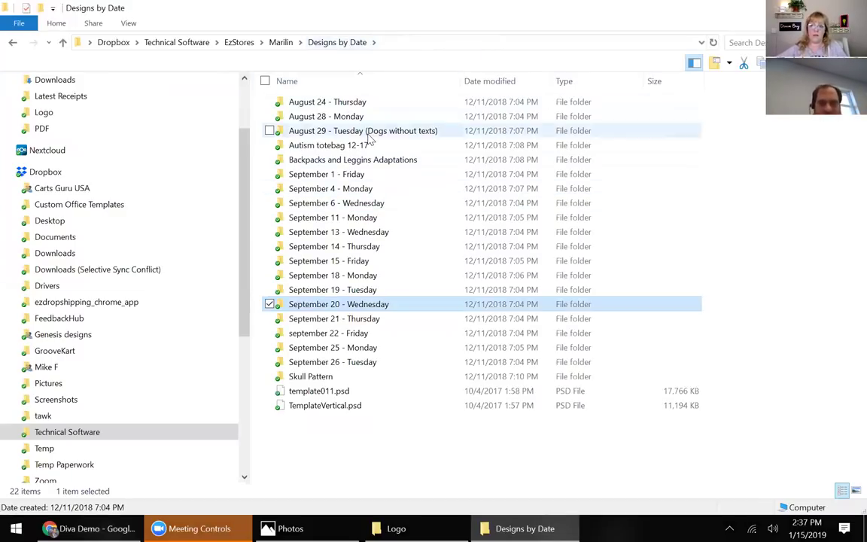
left_click(358, 365)
left_click(357, 363)
left_click(409, 350)
double_click(409, 350)
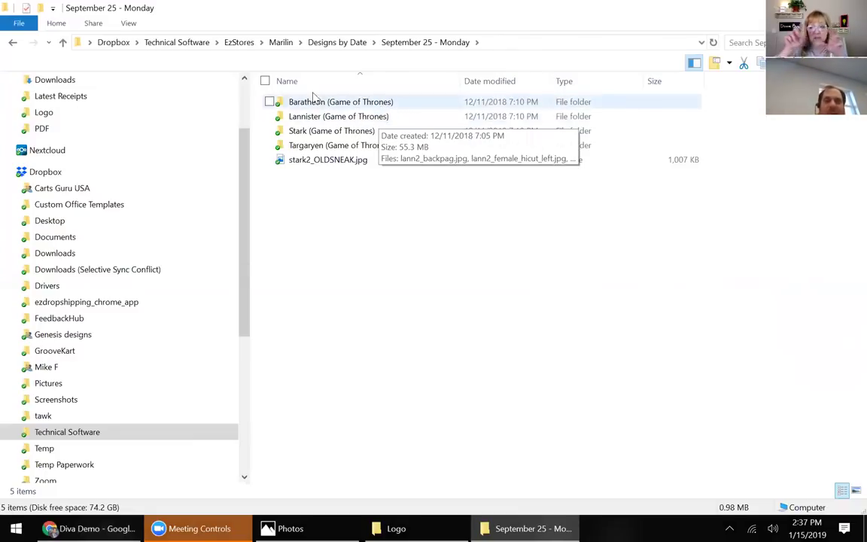
Step: Check September 6 - Wednesday, then open August 29 - Tuesday (Dogs without texts) and select Cats
left_click(334, 43)
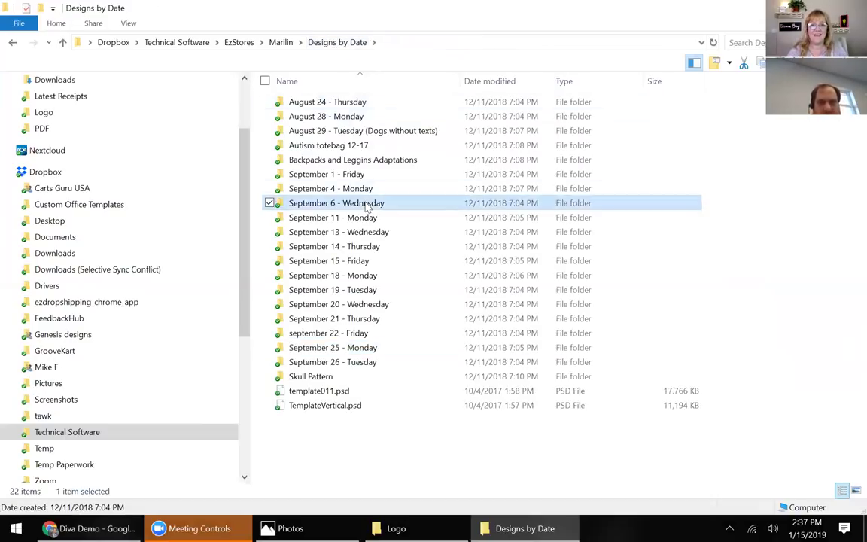
double_click(367, 208)
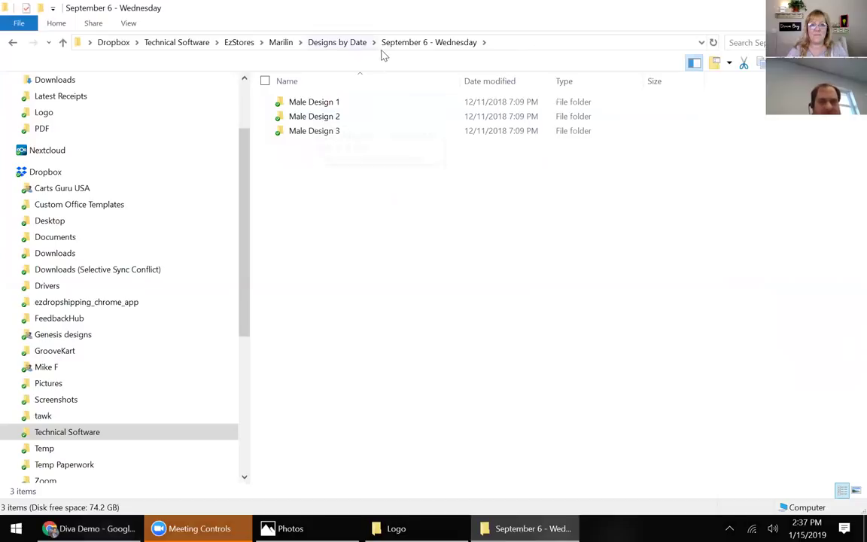
left_click(336, 42)
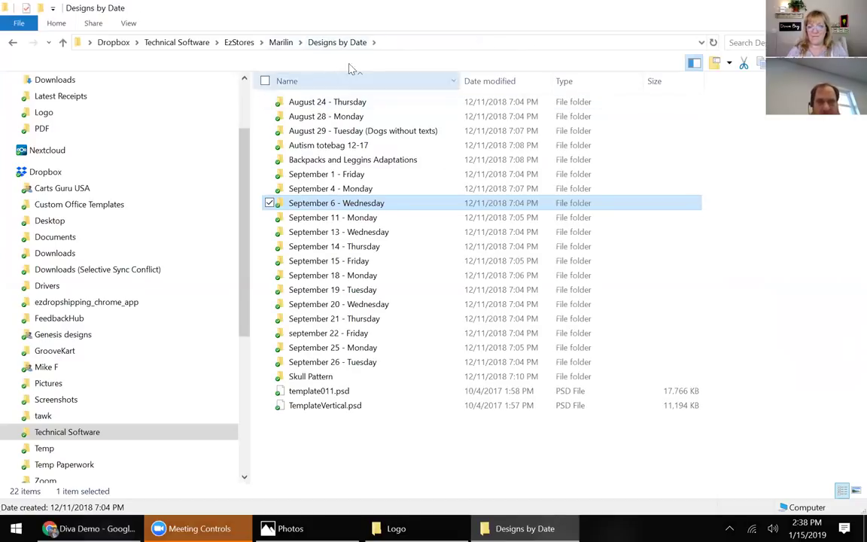
double_click(371, 133)
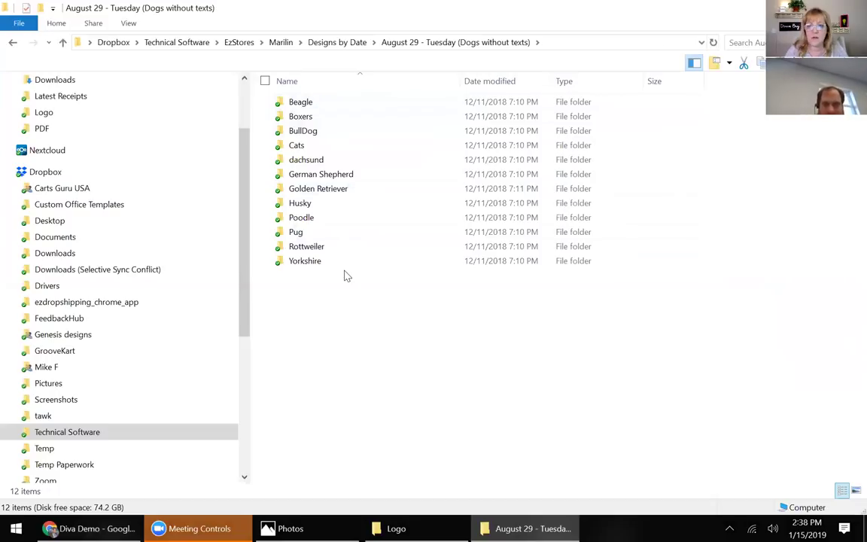
left_click(314, 147)
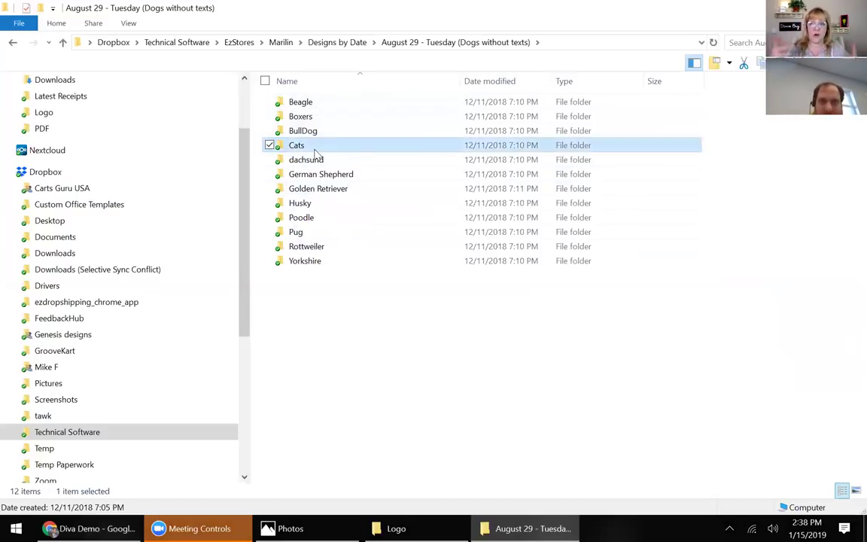
Step: Open the Cats subfolder of the August 29 - Tuesday design folder
double_click(315, 148)
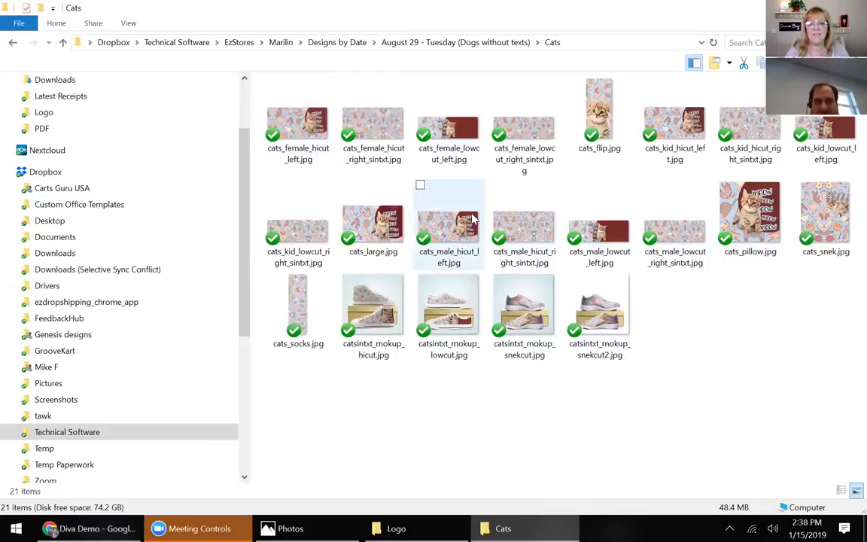
Step: Upload cats_male_hicut_left.jpg as the Right side and cats_male_hicut_right_sintxt.jpg as the Left side artwork
left_click_drag(464, 233, 638, 272)
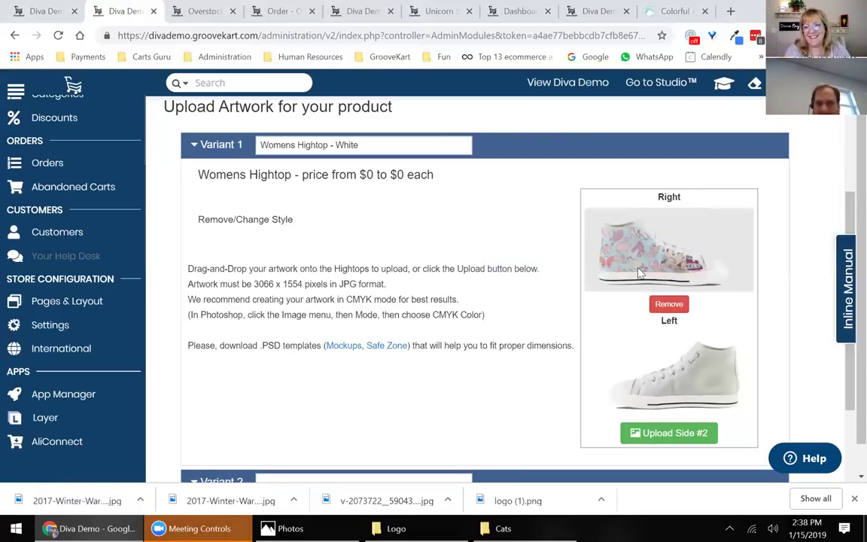
left_click(514, 528)
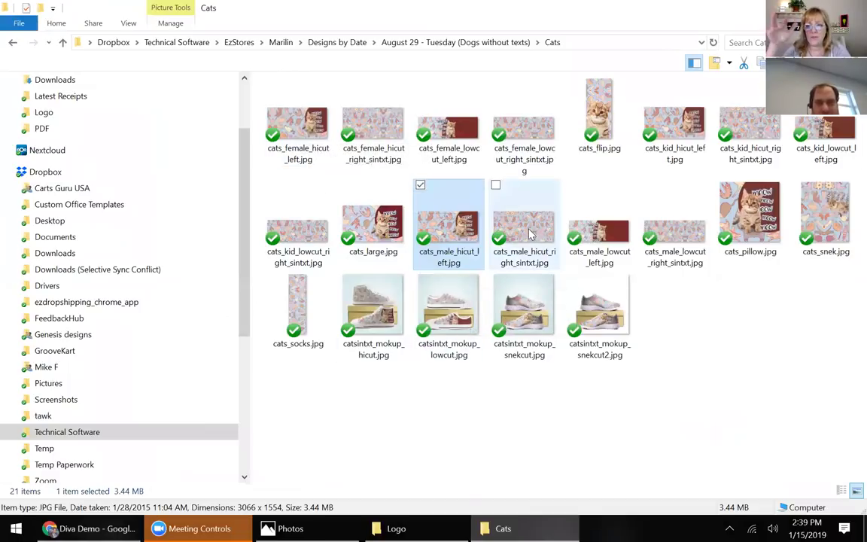
left_click_drag(529, 234, 696, 390)
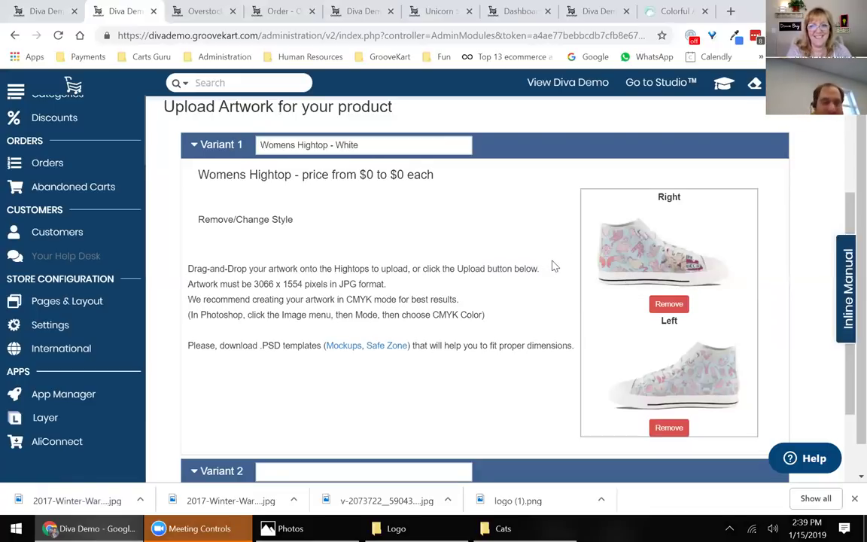
Step: Scroll past the Womens Hightop variants and continue beyond the artwork upload step
scroll(553, 267, "down", 3)
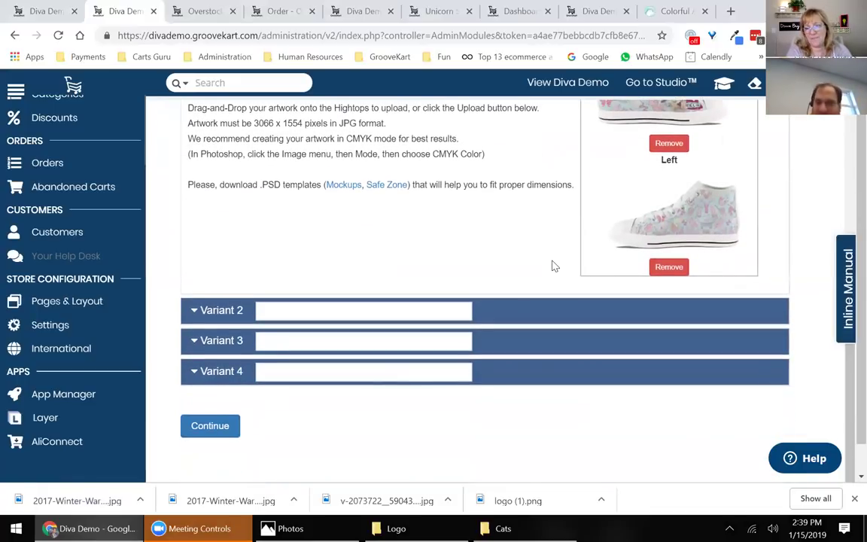
scroll(534, 284, "up", 2)
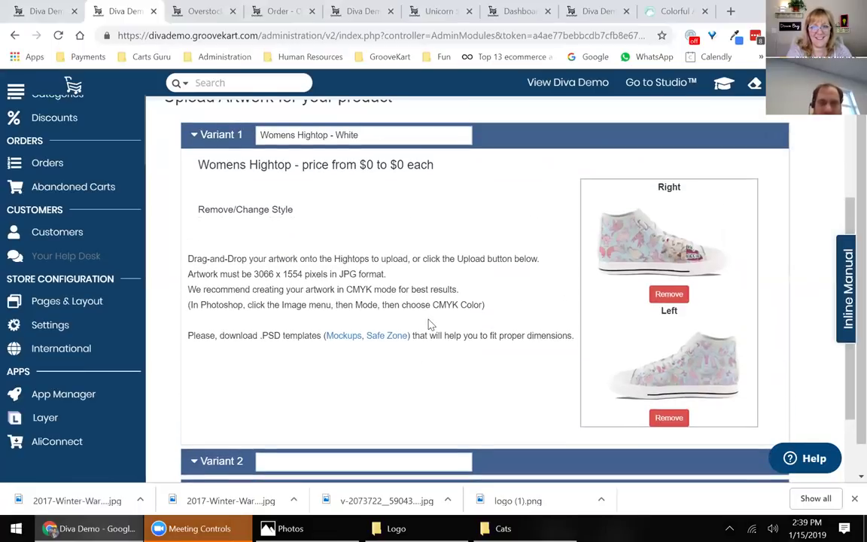
scroll(430, 323, "down", 2)
scroll(429, 323, "down", 1)
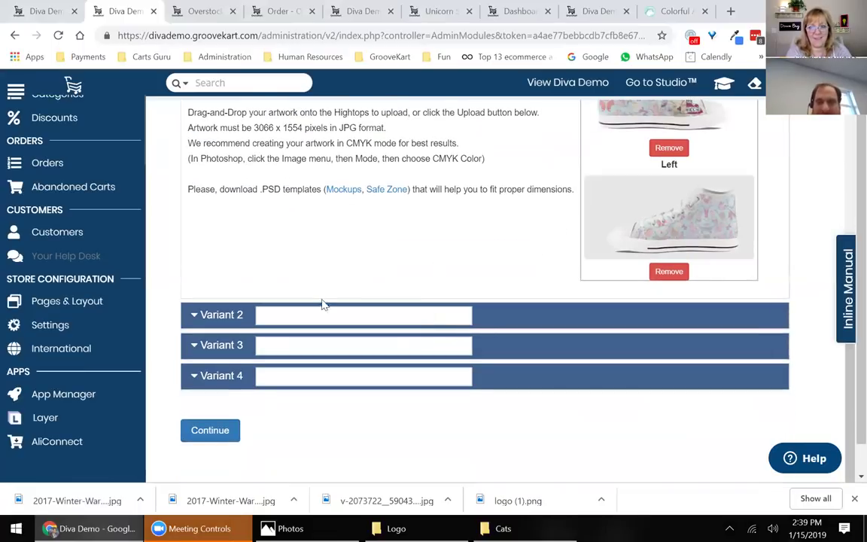
left_click(206, 435)
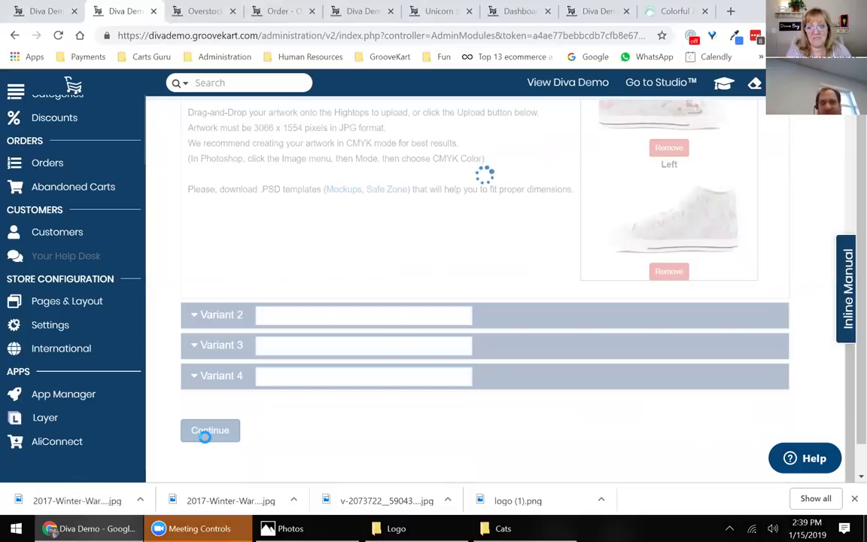
Step: Clear the selected image in the Cats folder window and return to the browser's product form
left_click(500, 528)
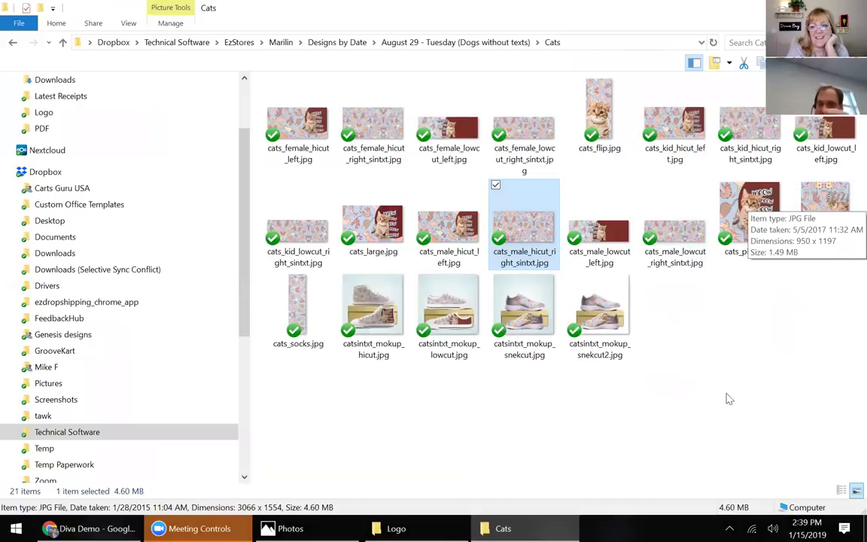
left_click(772, 375)
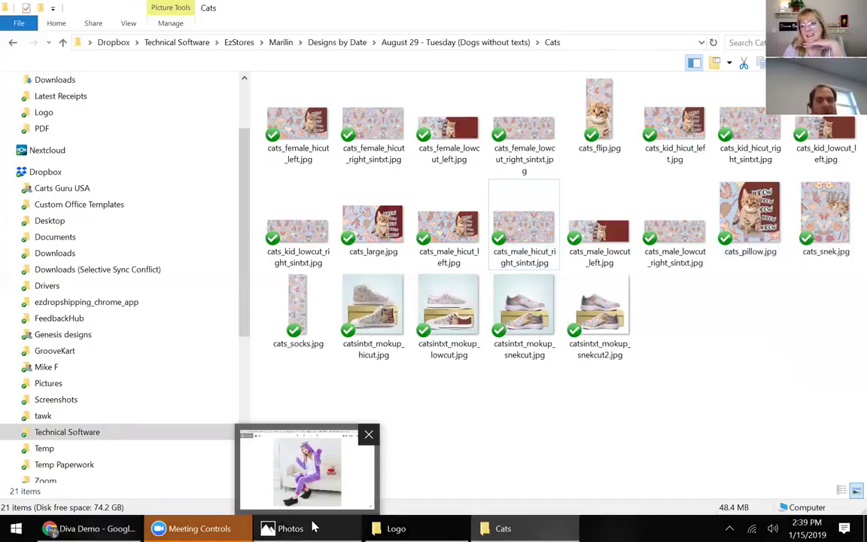
left_click(78, 527)
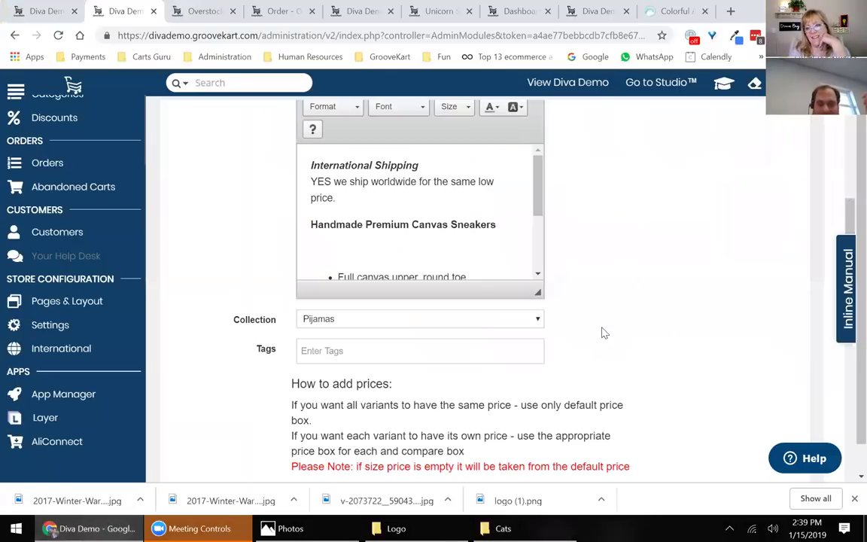
Step: Replace the product title 'Womens Hightop - White' with 'Cute Cat'
scroll(600, 333, "up", 5)
left_click(412, 286)
right_click(179, 268)
left_click(457, 278)
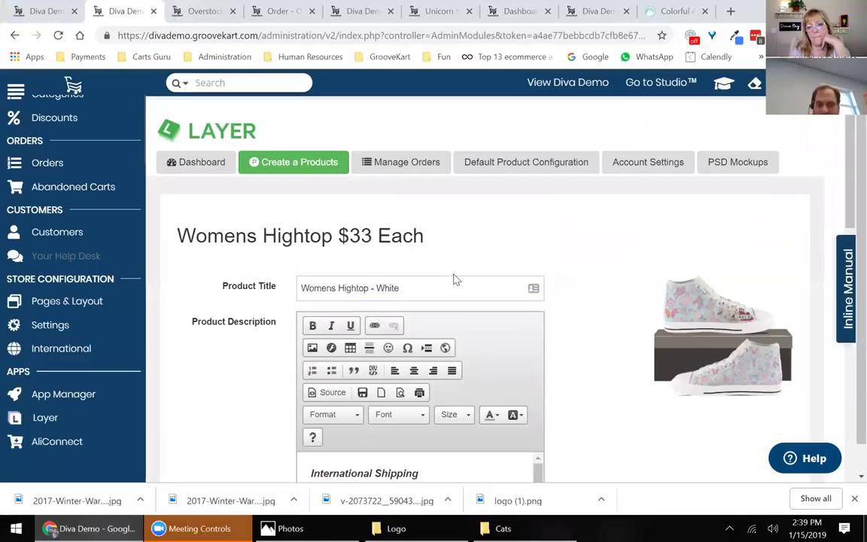
right_click(305, 290)
left_click(305, 290)
left_click_drag(304, 289, 398, 290)
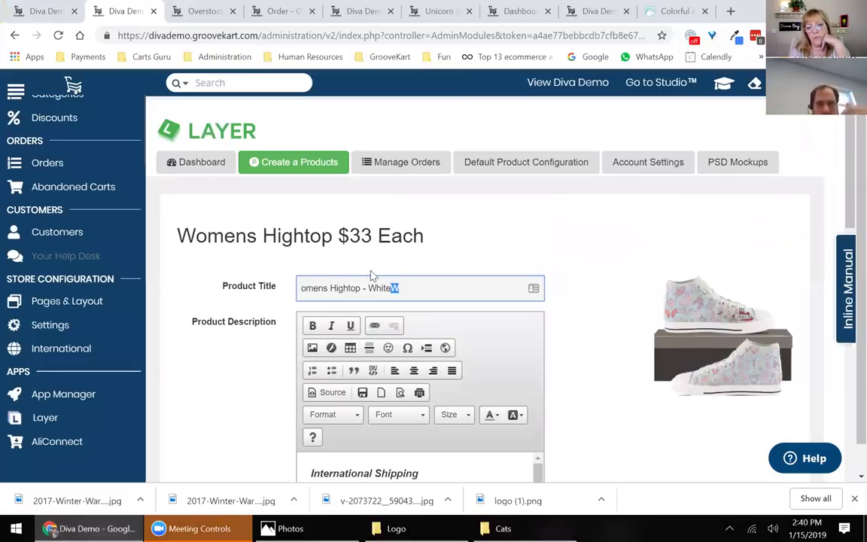
triple_click(383, 286)
type("Cute Cat")
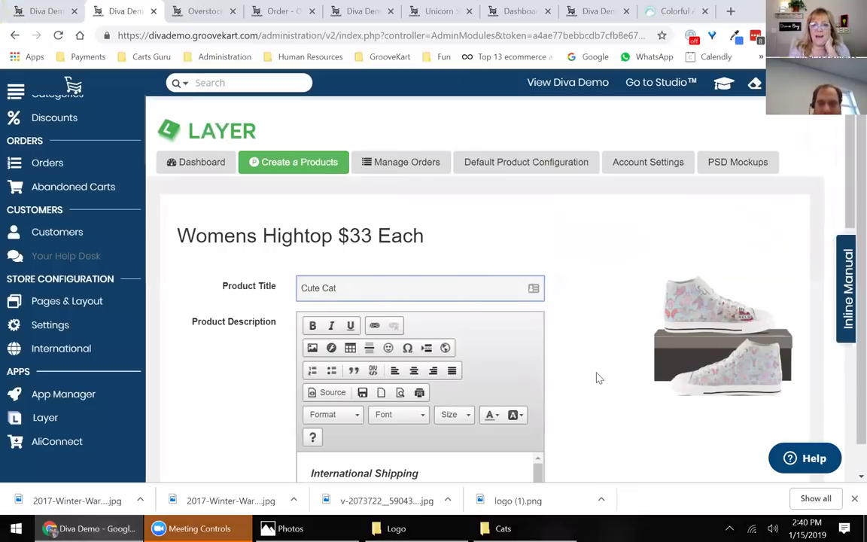
Step: Turn off Different size price and set the compare-at price to 119.95
scroll(597, 378, "down", 4)
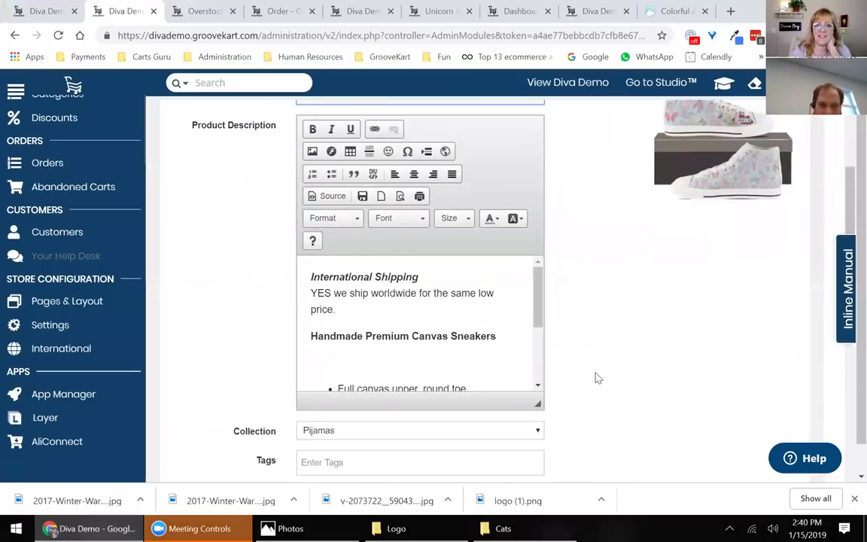
scroll(596, 378, "down", 3)
scroll(596, 373, "down", 1)
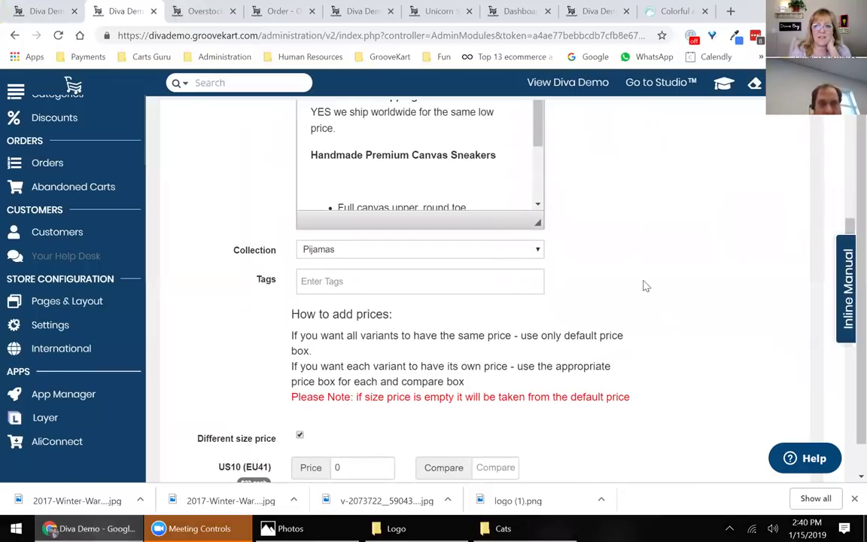
scroll(616, 280, "down", 3)
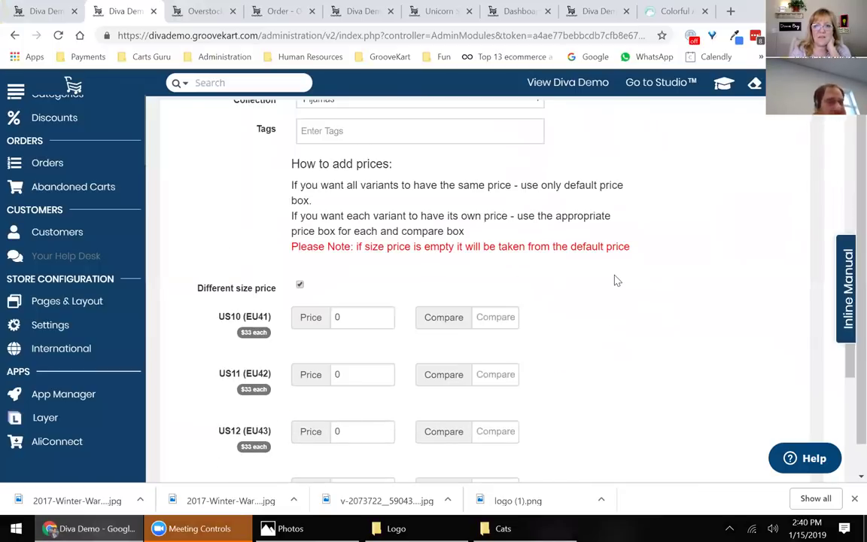
scroll(616, 281, "down", 2)
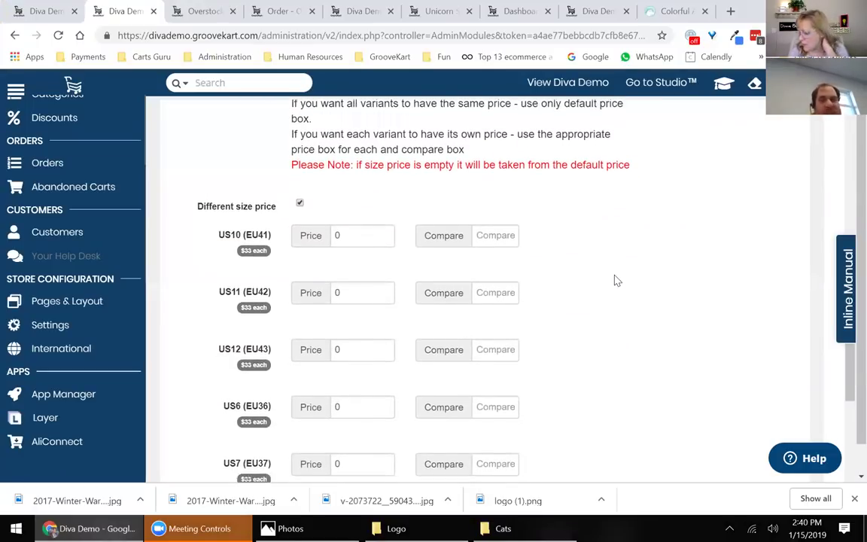
scroll(615, 281, "down", 1)
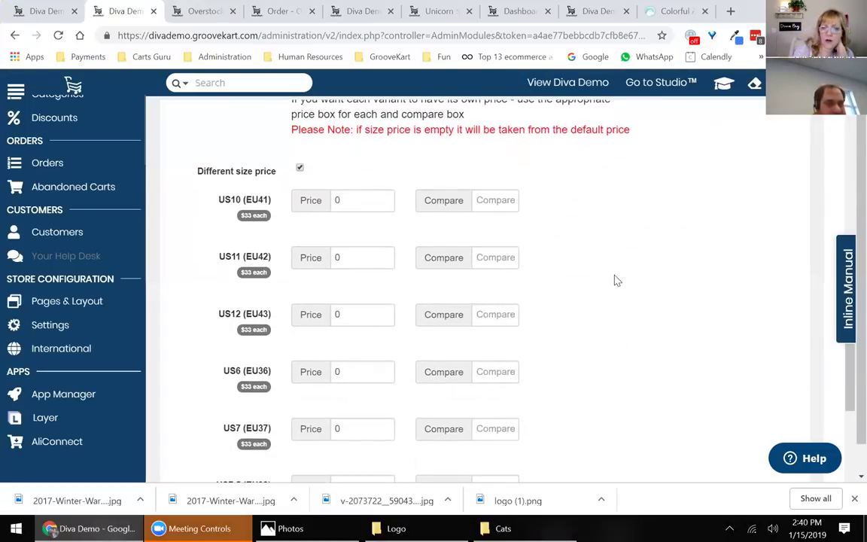
scroll(616, 281, "down", 7)
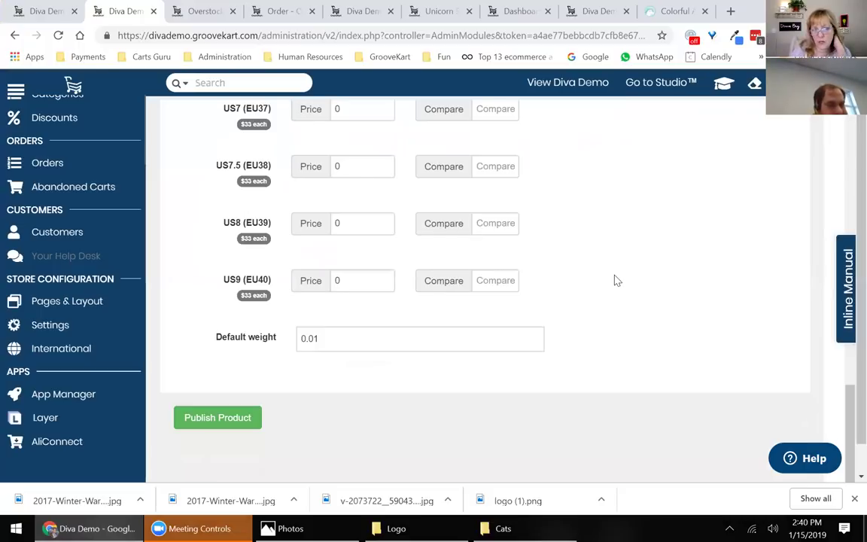
scroll(616, 281, "up", 10)
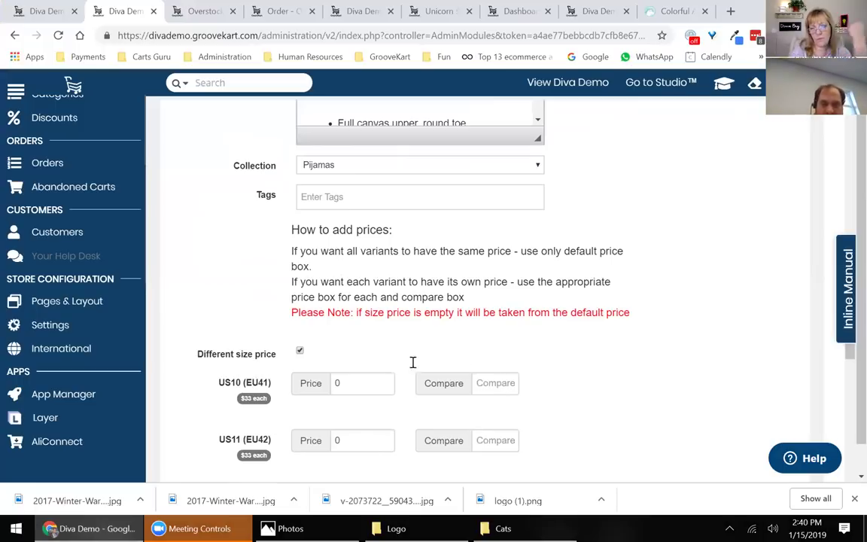
left_click(300, 352)
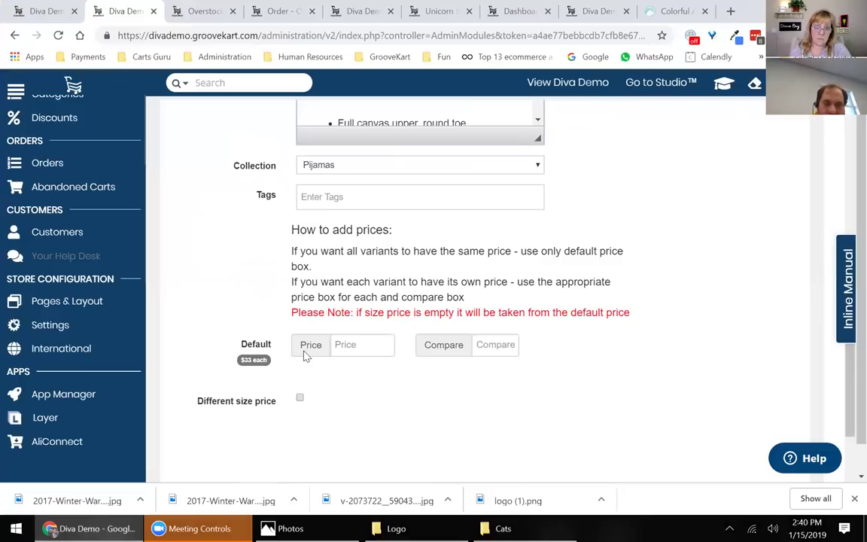
left_click(490, 344)
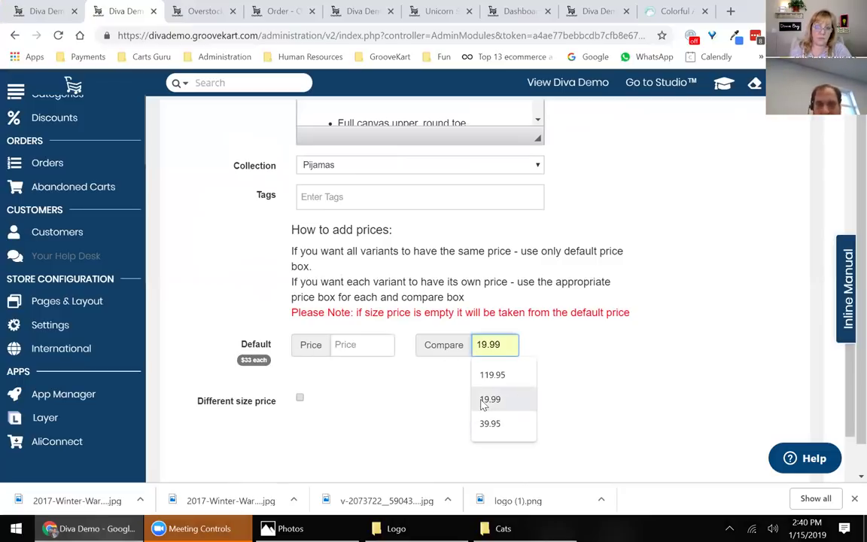
scroll(616, 300, "up", 3)
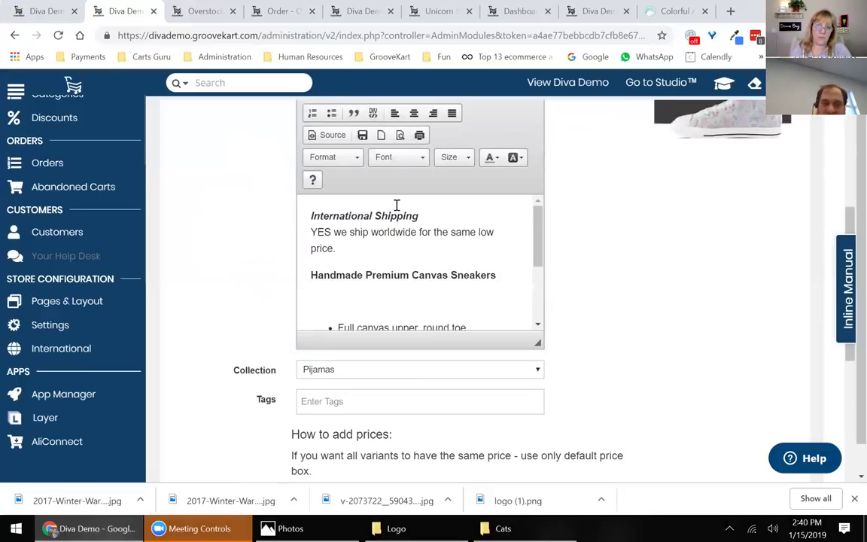
scroll(410, 241, "down", 5)
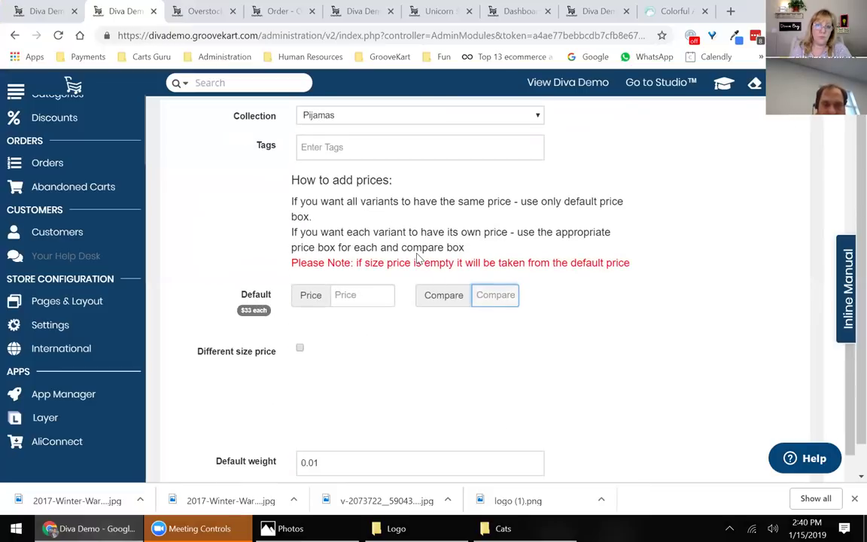
type("119.9")
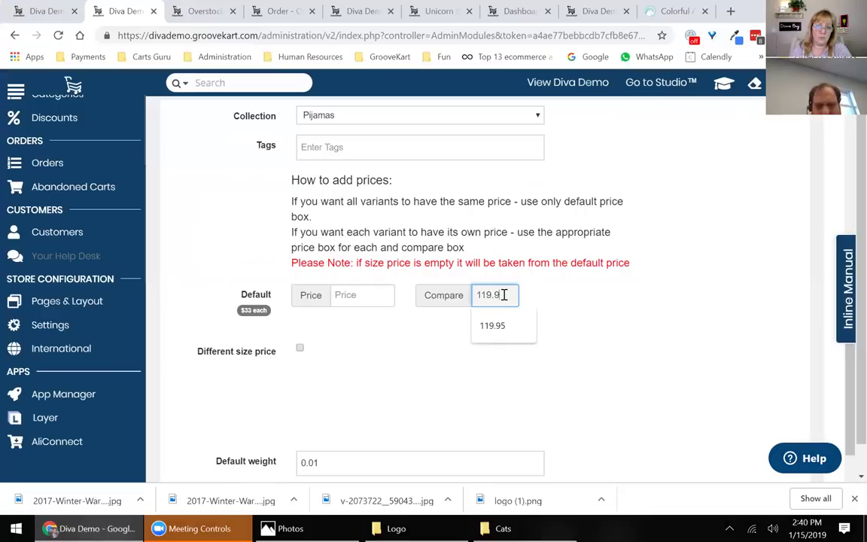
key("shift+Tab")
key("shift+Tab")
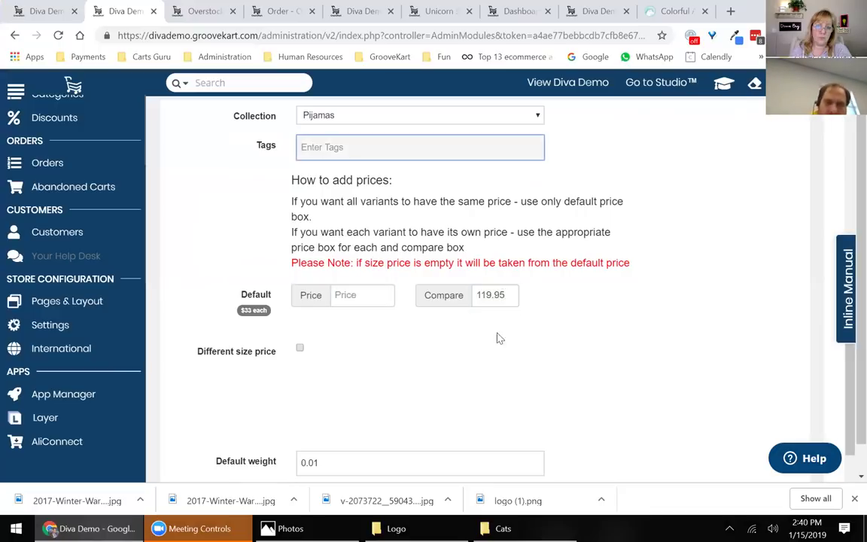
Step: Set the default price to 59.95 and publish the Cute Cat product
left_click(365, 294)
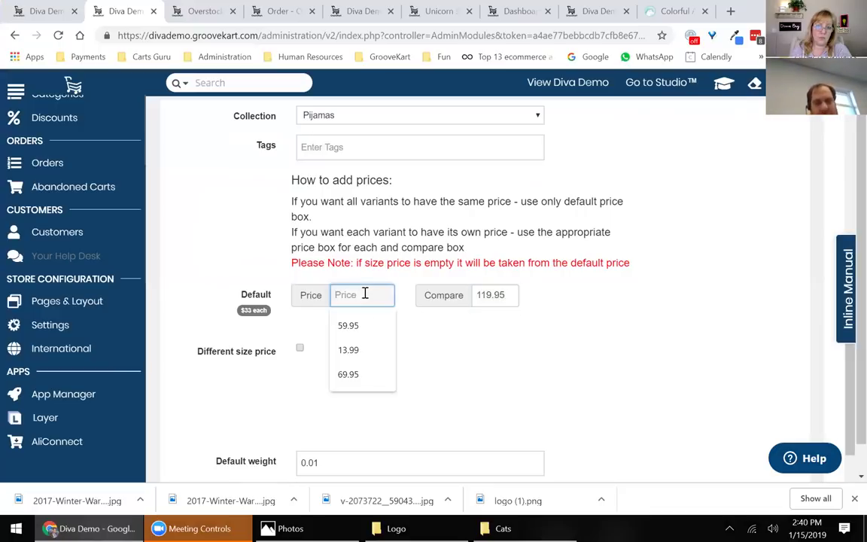
type("59.95")
left_click(551, 362)
scroll(738, 368, "down", 2)
left_click(214, 418)
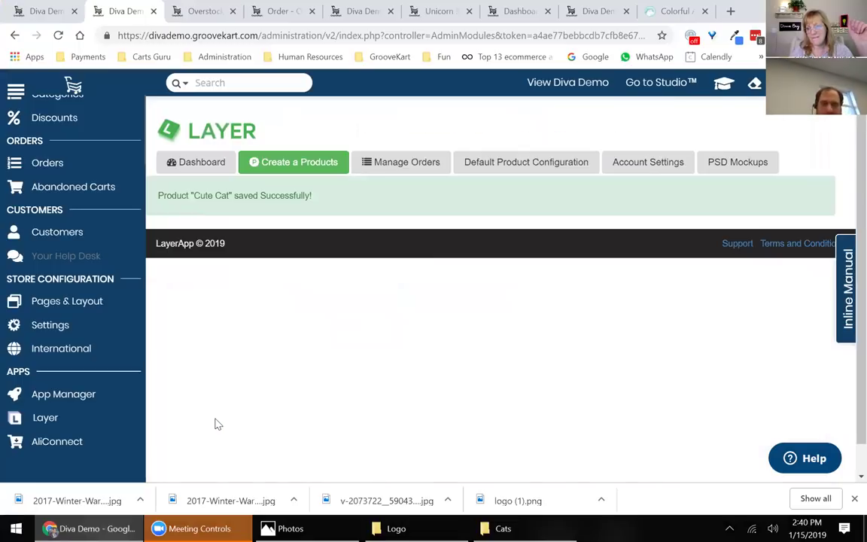
Step: Open Cute Cat from the Products list and view its edit form
left_click(74, 182)
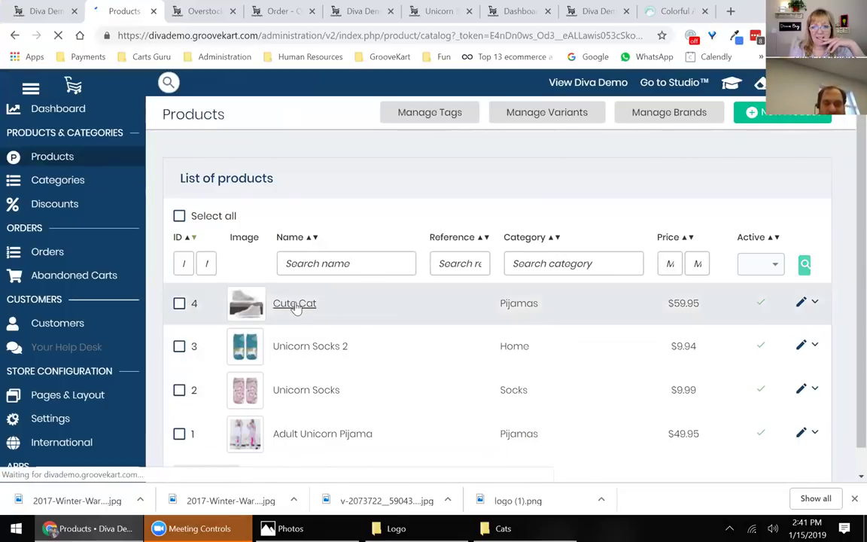
left_click(295, 304)
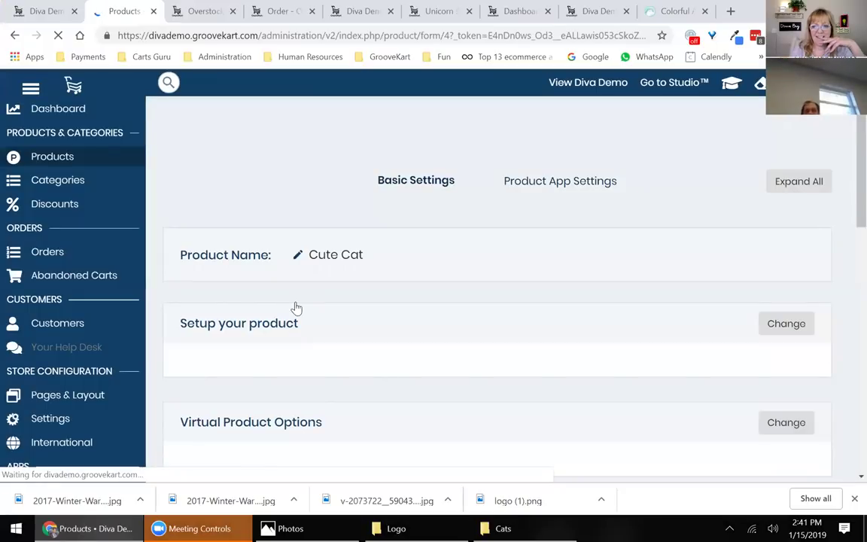
scroll(640, 328, "down", 5)
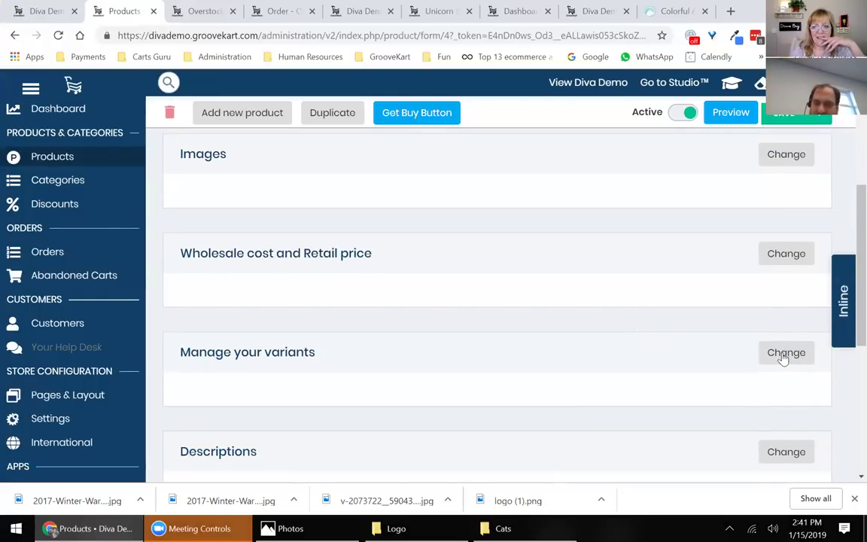
Step: Expand Cute Cat's variants and select all eight for bulk editing
left_click(785, 352)
scroll(518, 330, "down", 3)
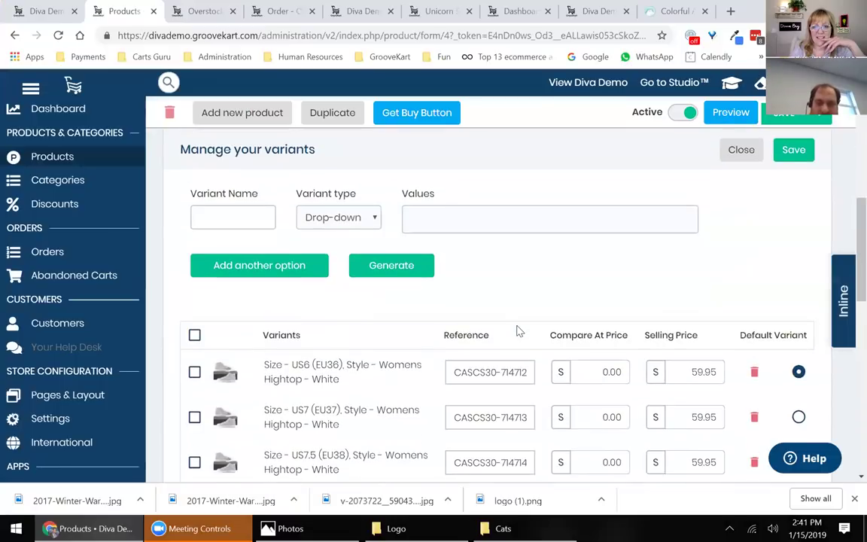
scroll(518, 330, "down", 4)
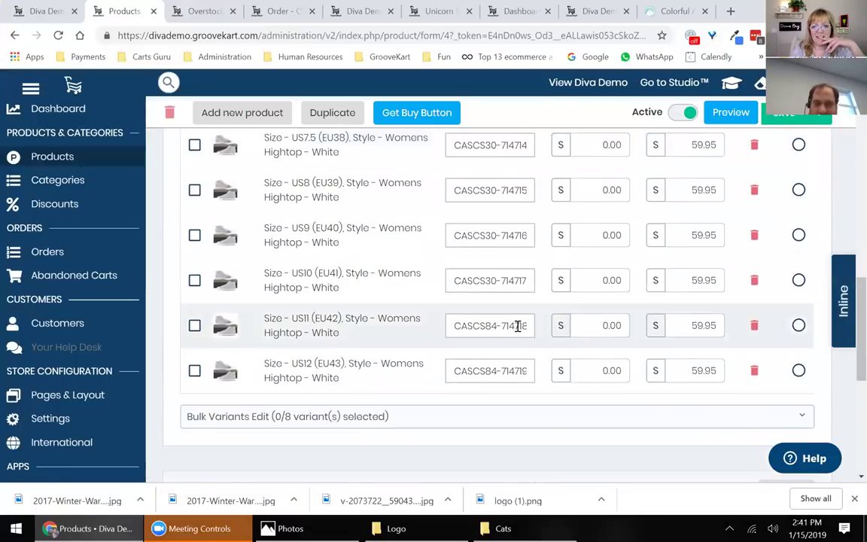
scroll(518, 325, "up", 3)
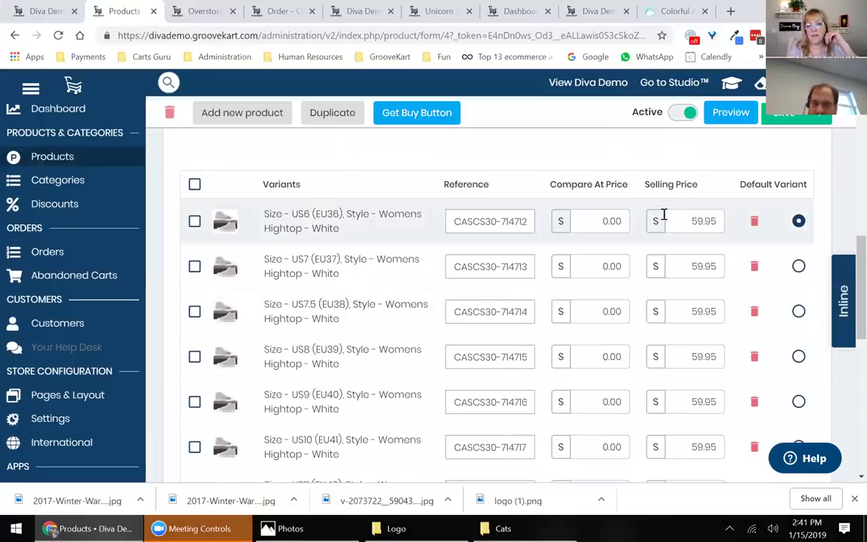
scroll(571, 355, "down", 3)
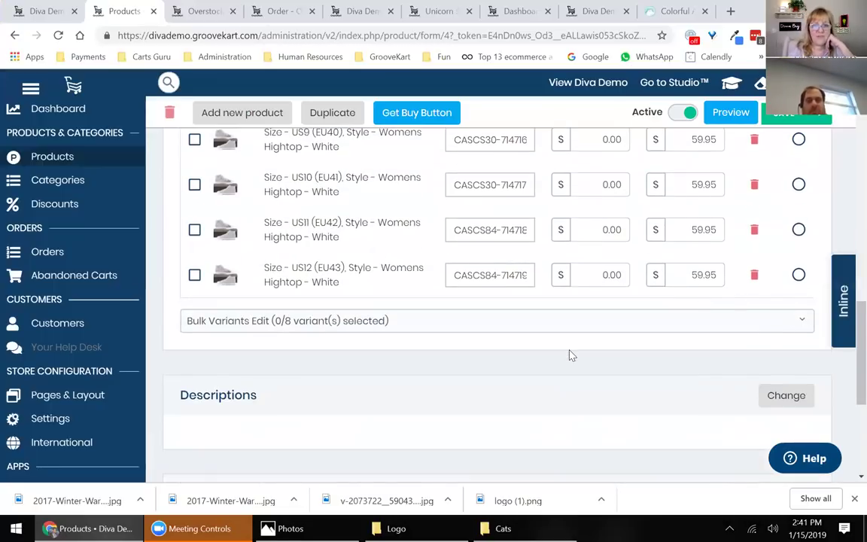
scroll(572, 355, "up", 2)
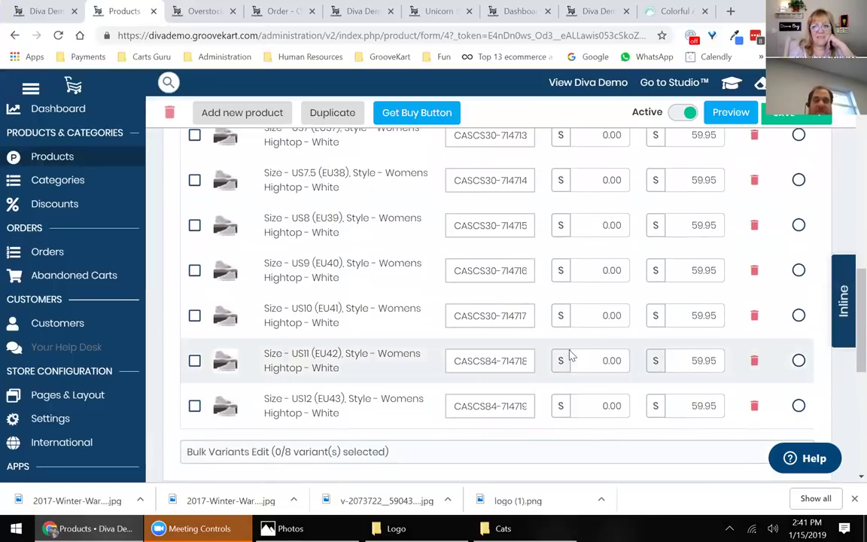
scroll(569, 356, "down", 2)
scroll(569, 353, "up", 5)
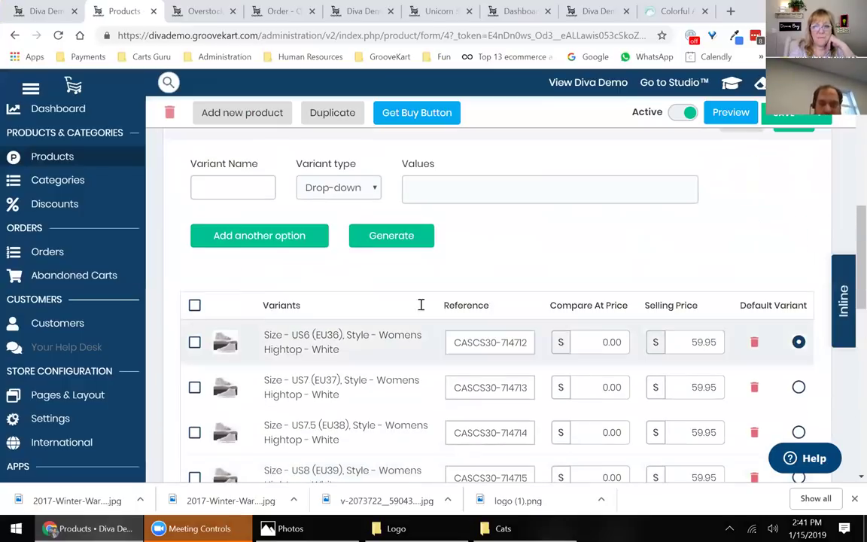
left_click(195, 308)
Step: Bulk-apply a 119.95 compare-at price and 59.95 price to the selected variants
scroll(433, 347, "down", 3)
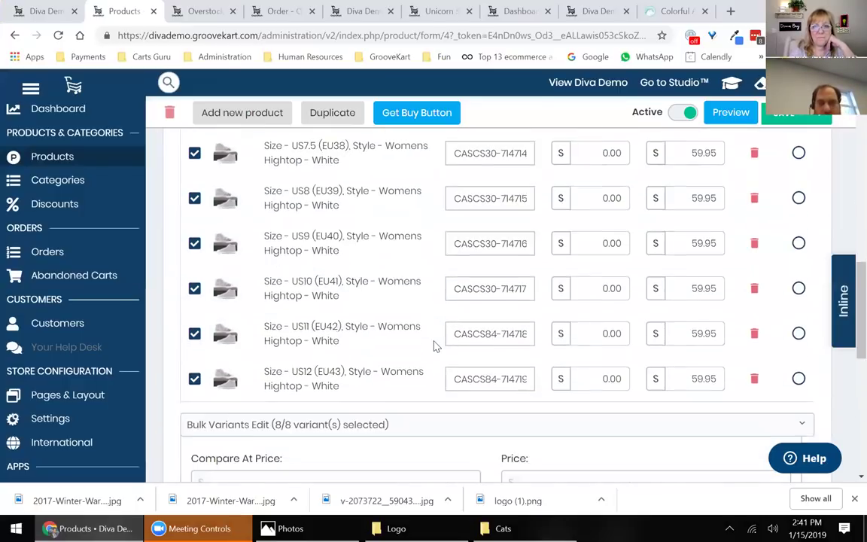
scroll(527, 399, "down", 2)
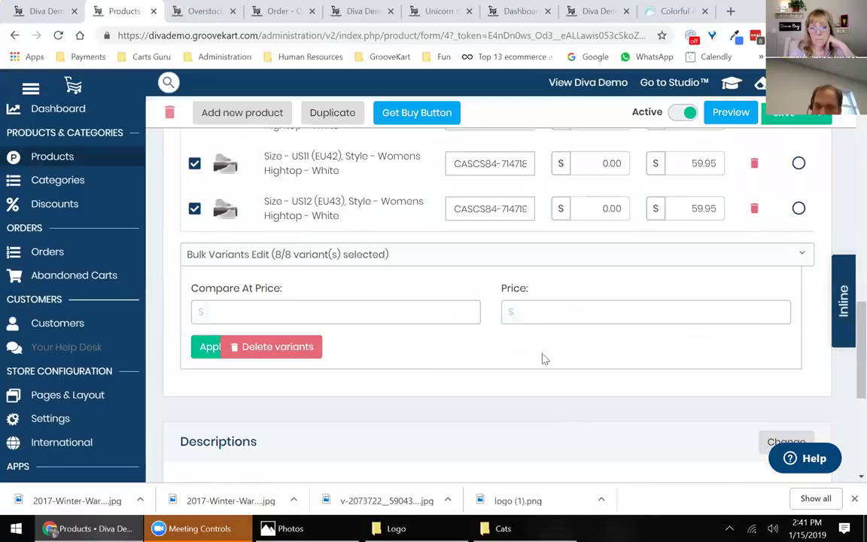
left_click(350, 311)
type("119.95")
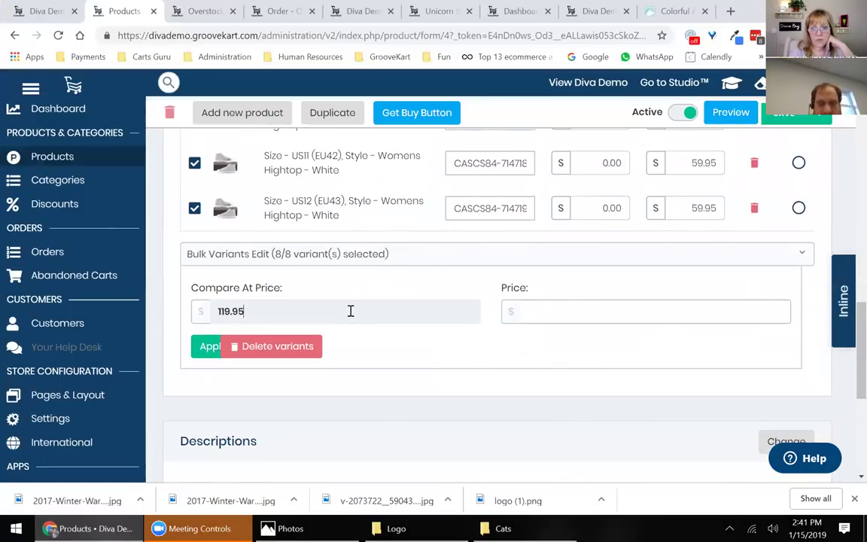
key("Tab")
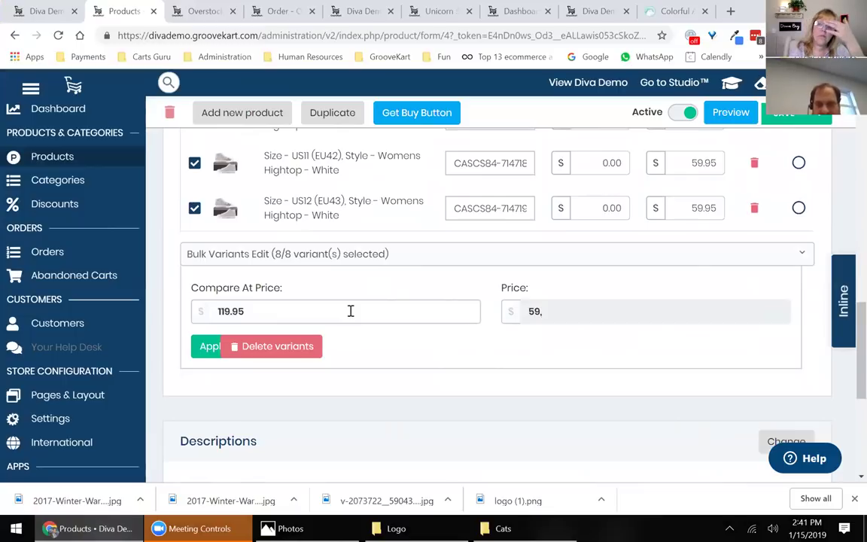
type("59.95")
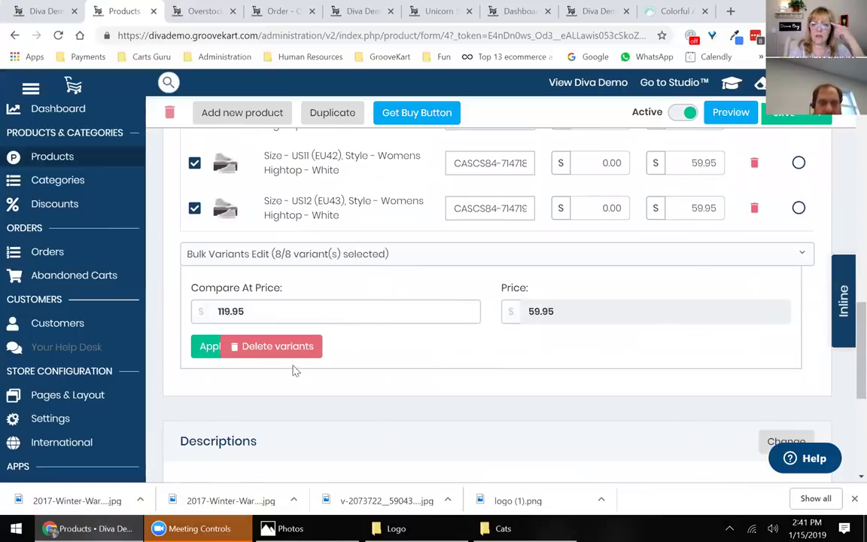
left_click(203, 353)
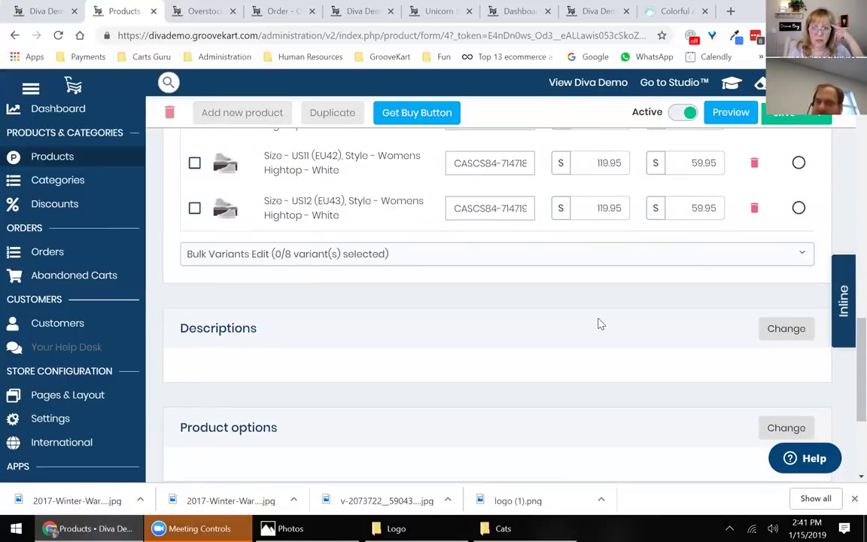
scroll(598, 324, "up", 4)
scroll(600, 324, "up", 3)
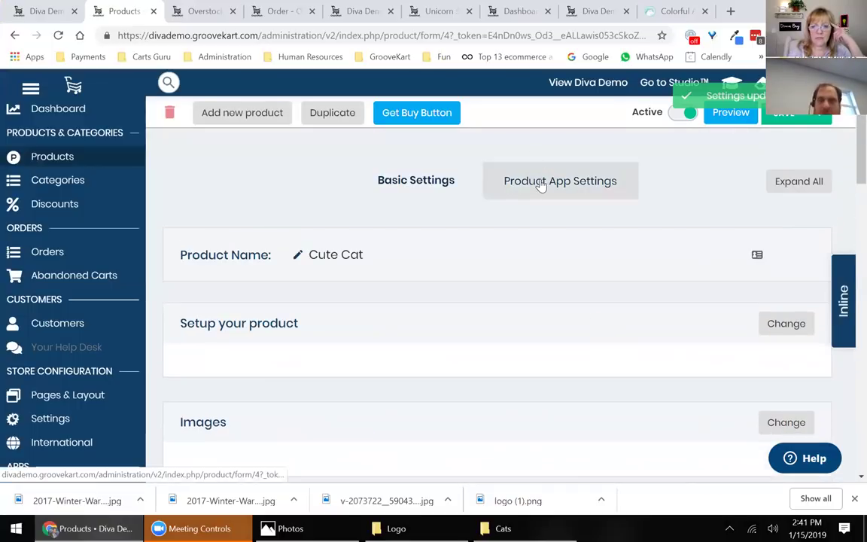
Step: Review Cute Cat's Bundles, Add Bump, One Click Upsell and Countdown Timer settings, then return to the dashboard
left_click(539, 184)
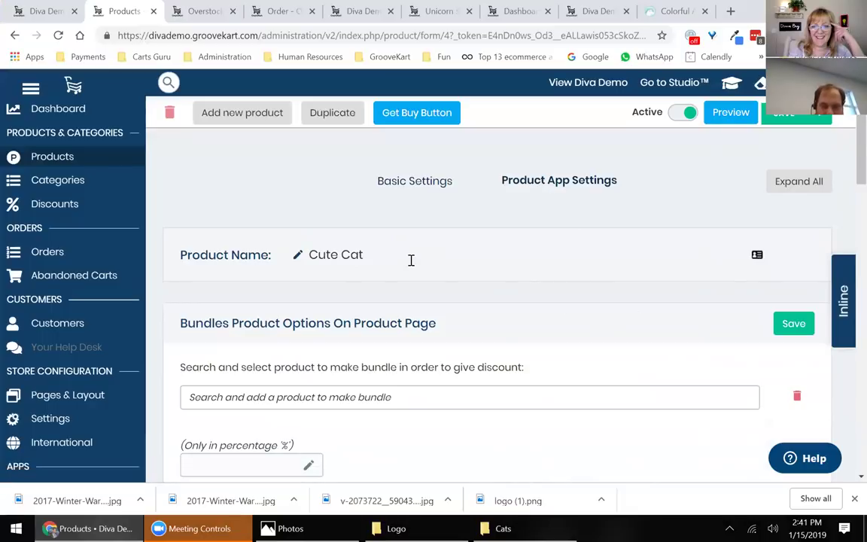
scroll(411, 263, "down", 3)
scroll(411, 263, "up", 2)
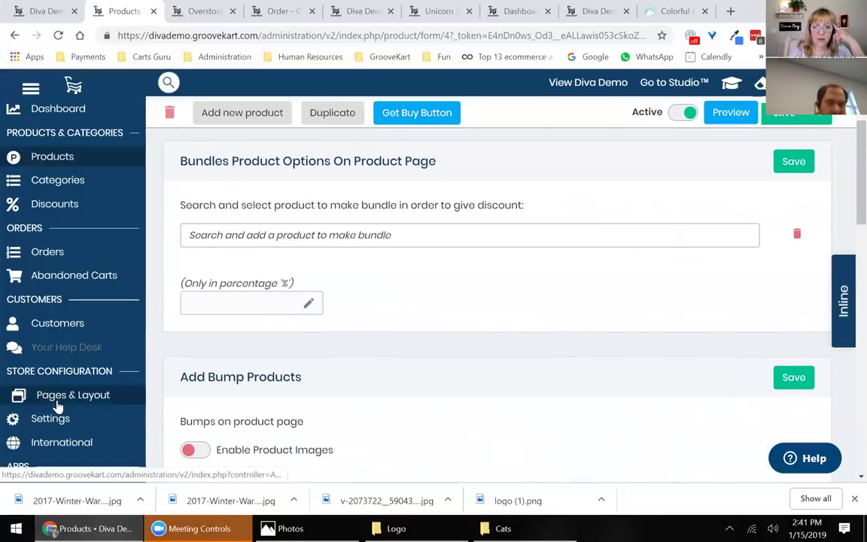
scroll(85, 407, "up", 1)
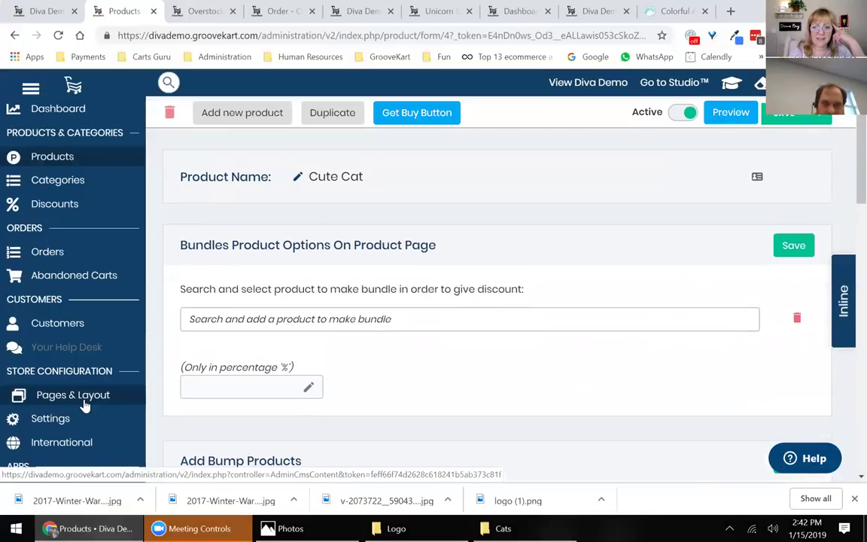
scroll(85, 407, "up", 1)
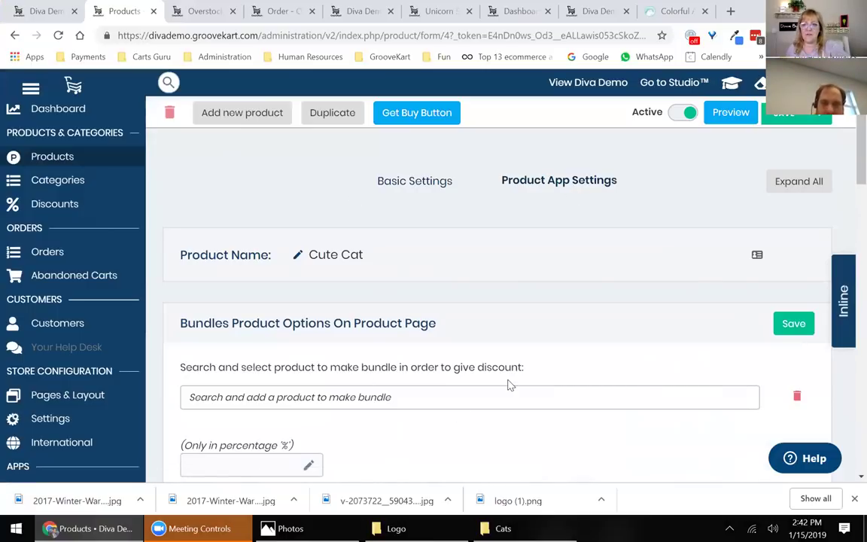
scroll(508, 385, "down", 2)
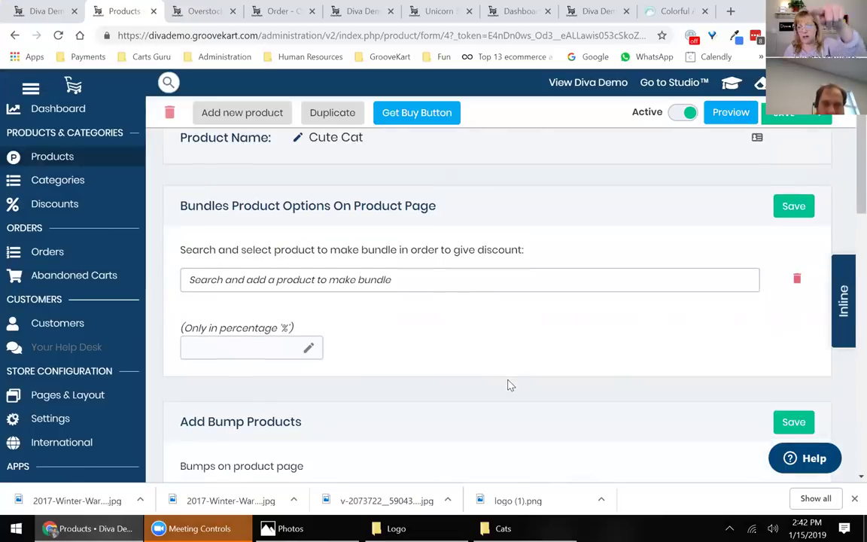
scroll(508, 386, "up", 1)
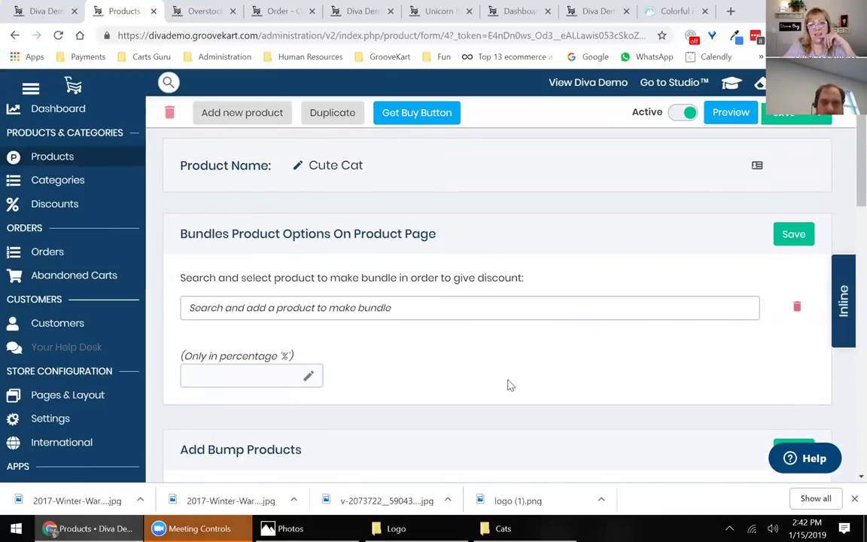
scroll(508, 386, "down", 2)
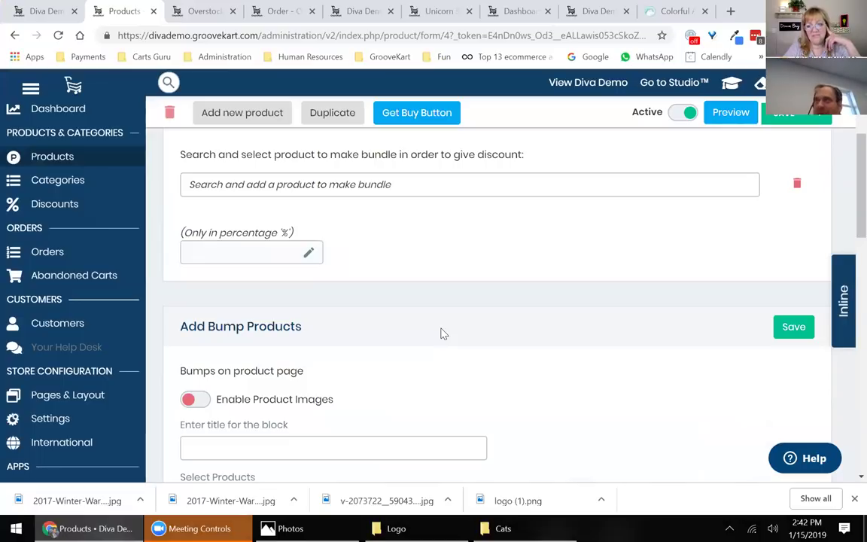
scroll(433, 378, "down", 2)
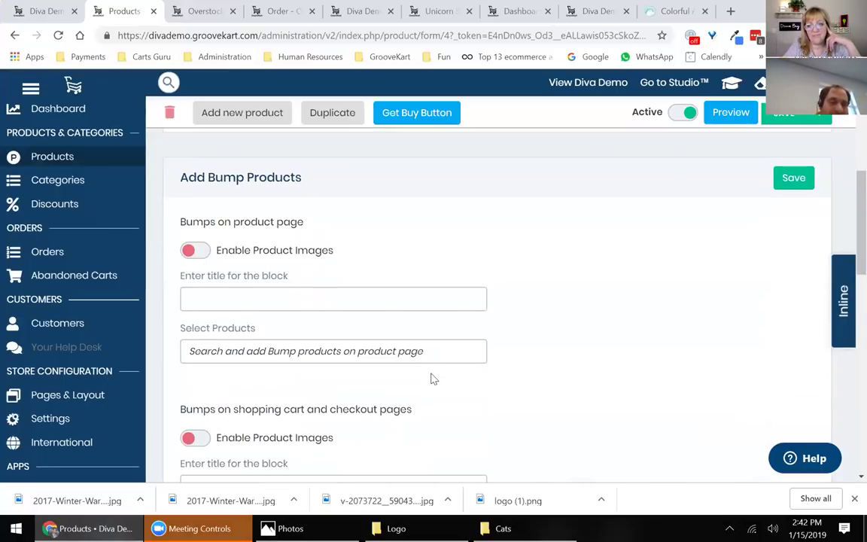
scroll(433, 379, "down", 2)
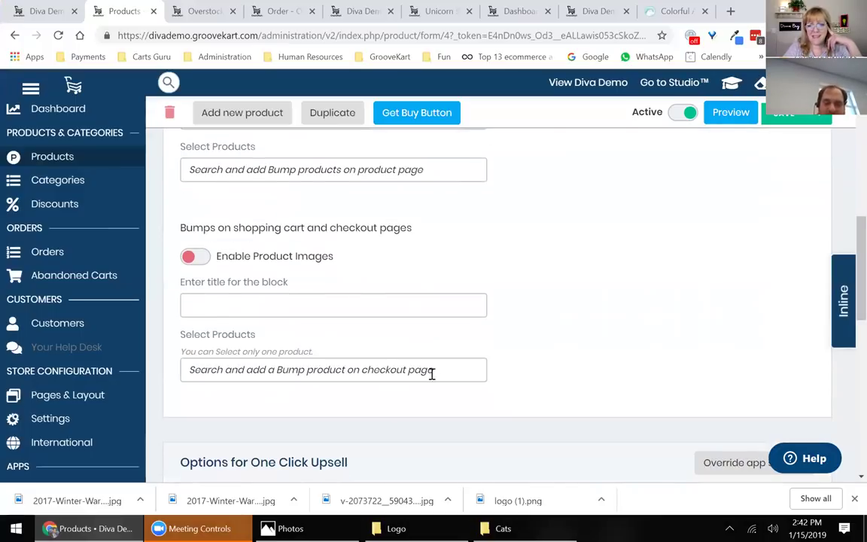
scroll(433, 377, "up", 6)
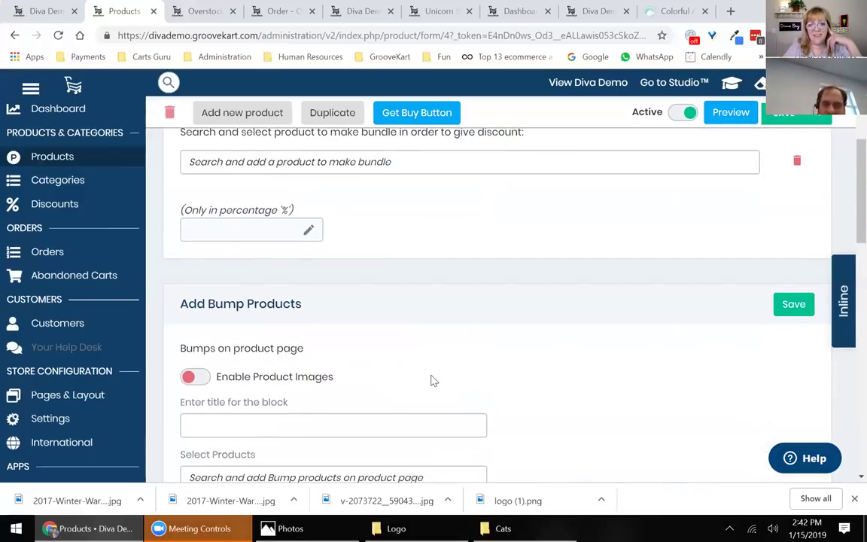
scroll(433, 380, "down", 6)
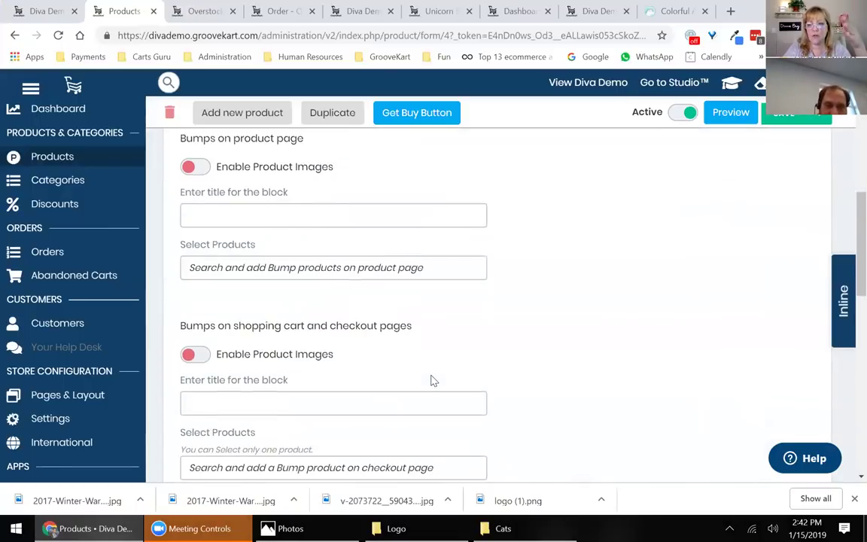
scroll(433, 380, "down", 1)
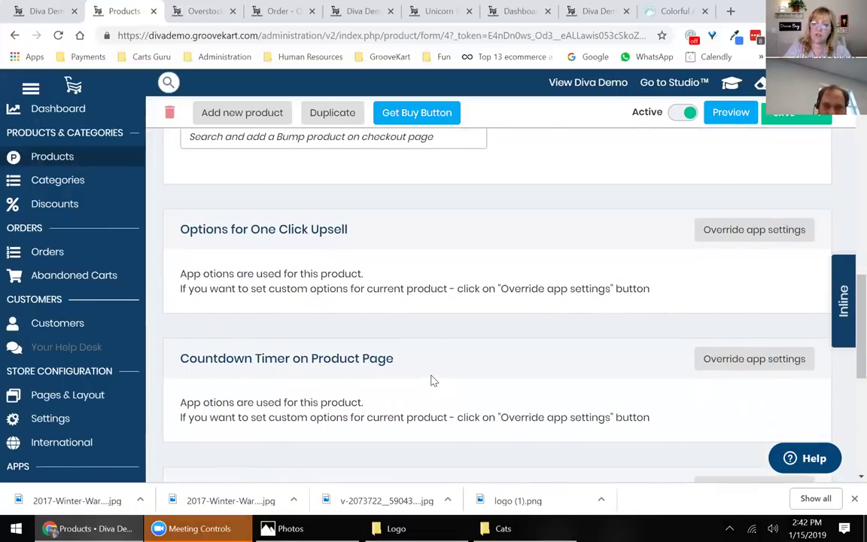
scroll(433, 380, "down", 4)
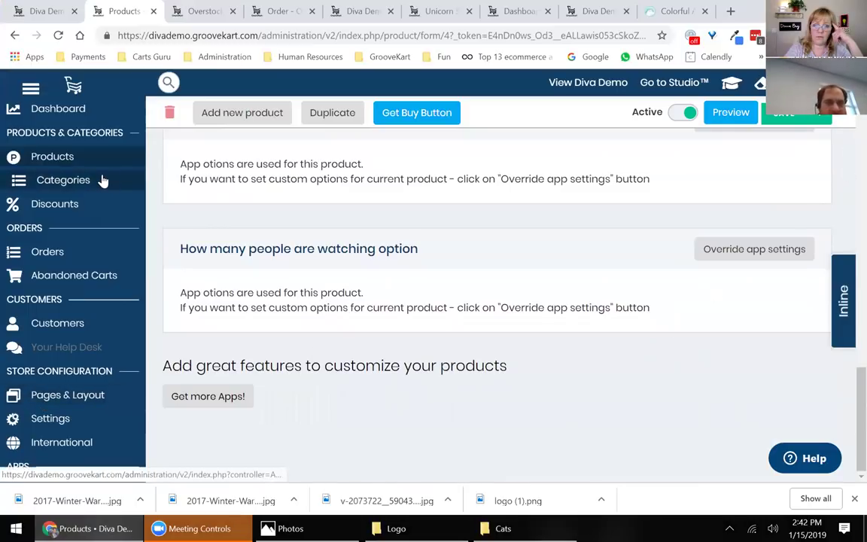
scroll(92, 307, "up", 15)
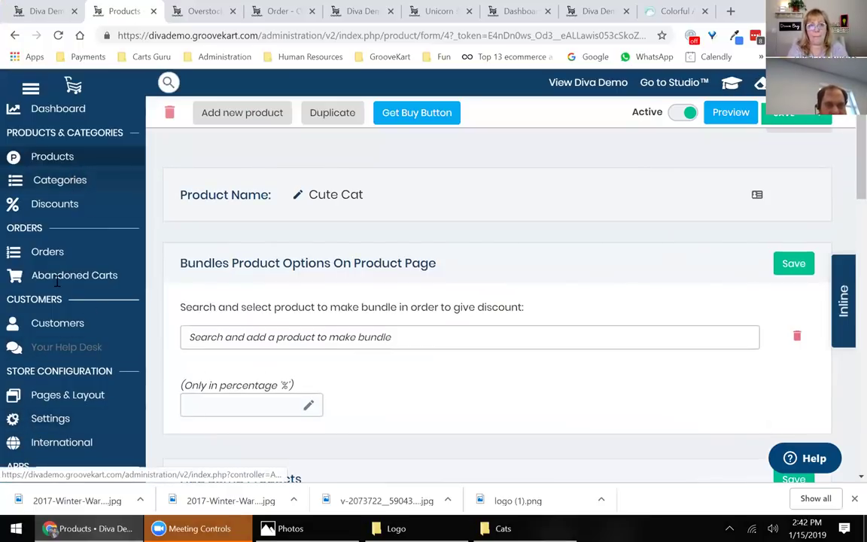
scroll(57, 283, "down", 15)
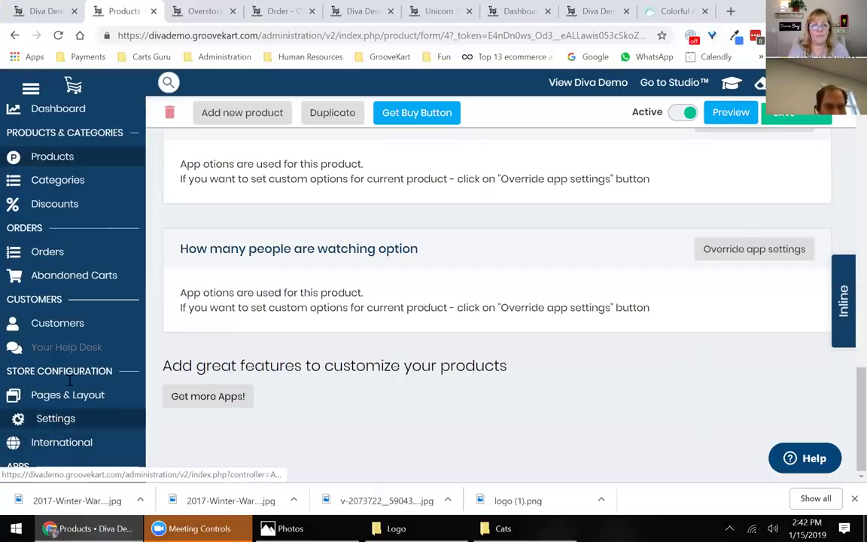
left_click(40, 105)
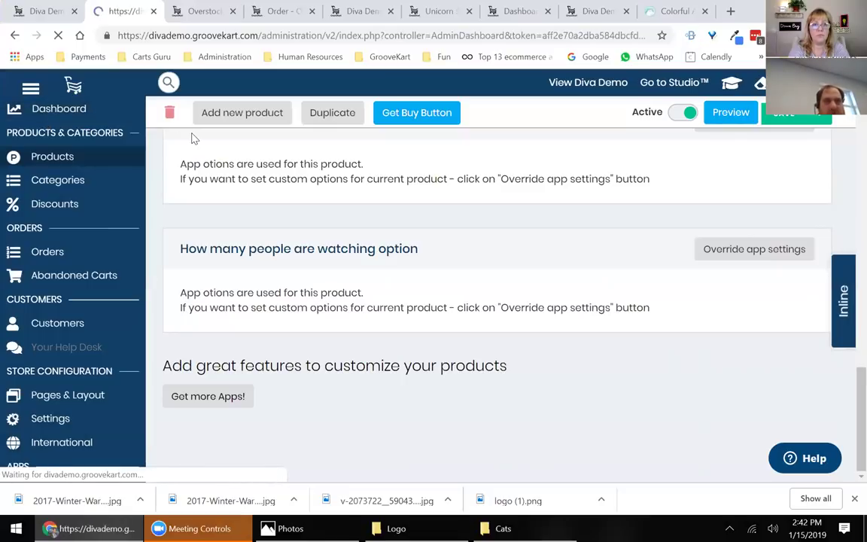
Step: Start a new print-on-demand product and try cats_flip.jpg, dismissing the wrong dimensions warning
scroll(94, 256, "down", 2)
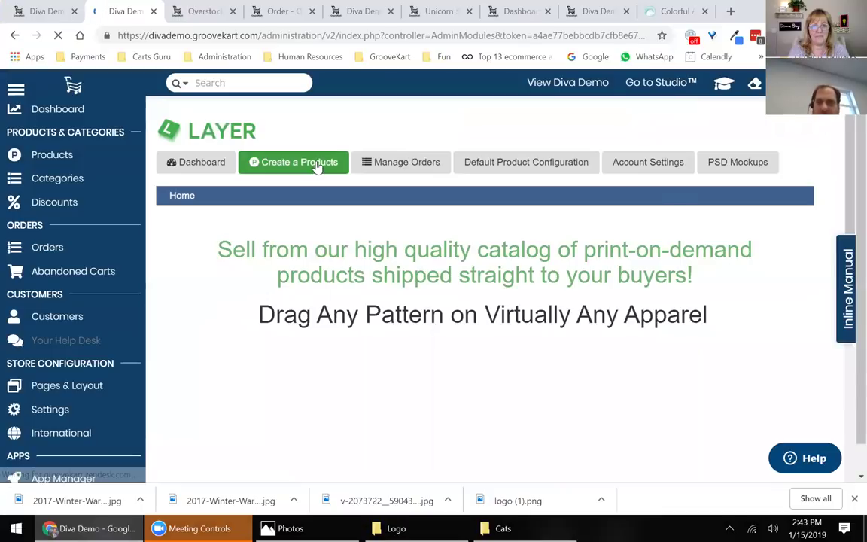
left_click(317, 167)
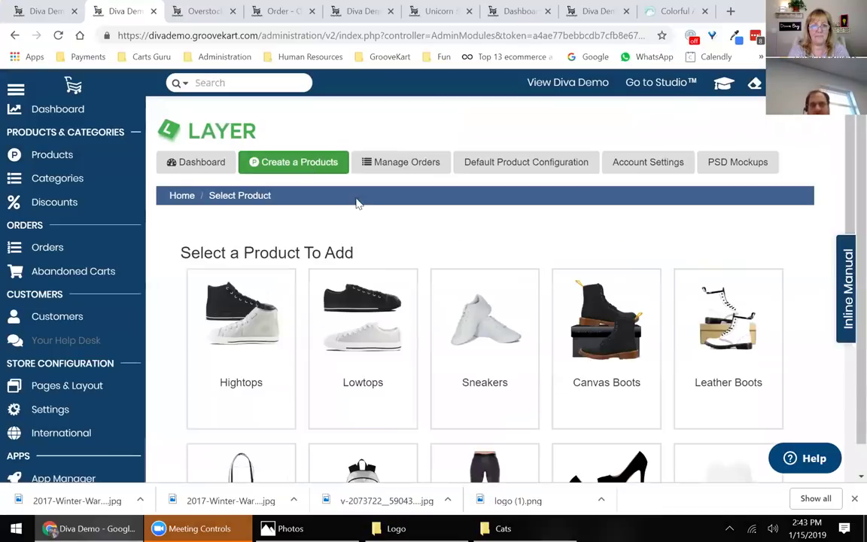
scroll(510, 344, "down", 5)
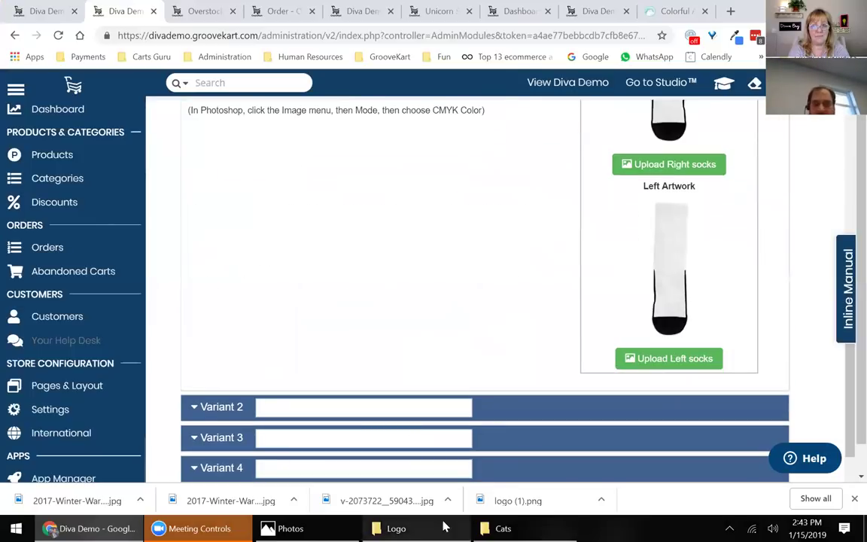
left_click(503, 528)
left_click_drag(591, 109, 670, 287)
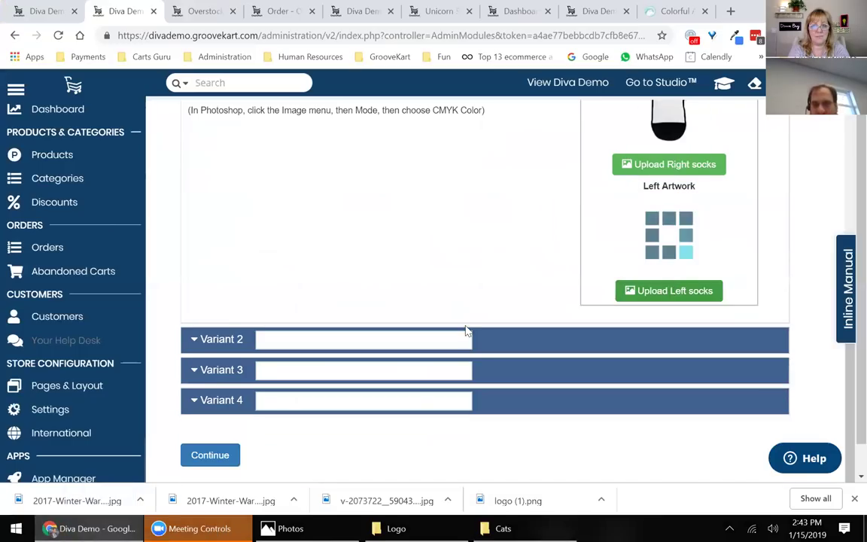
left_click(502, 528)
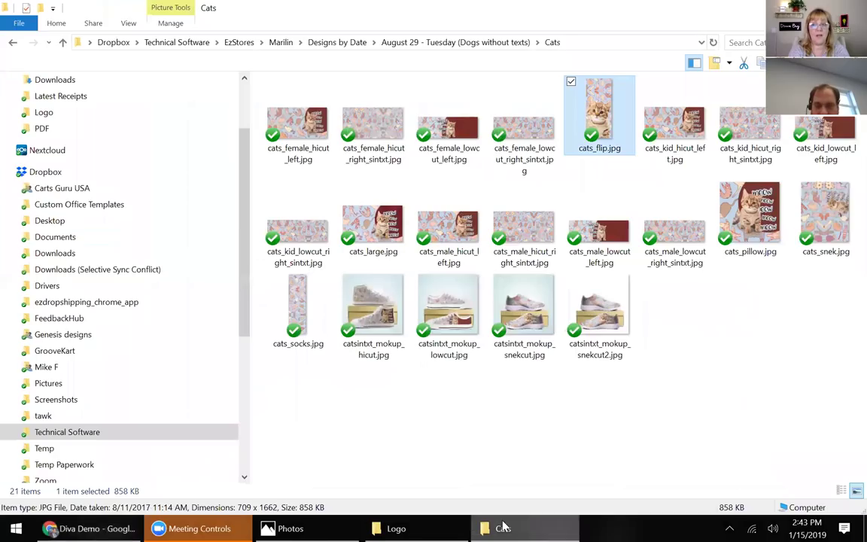
left_click(91, 529)
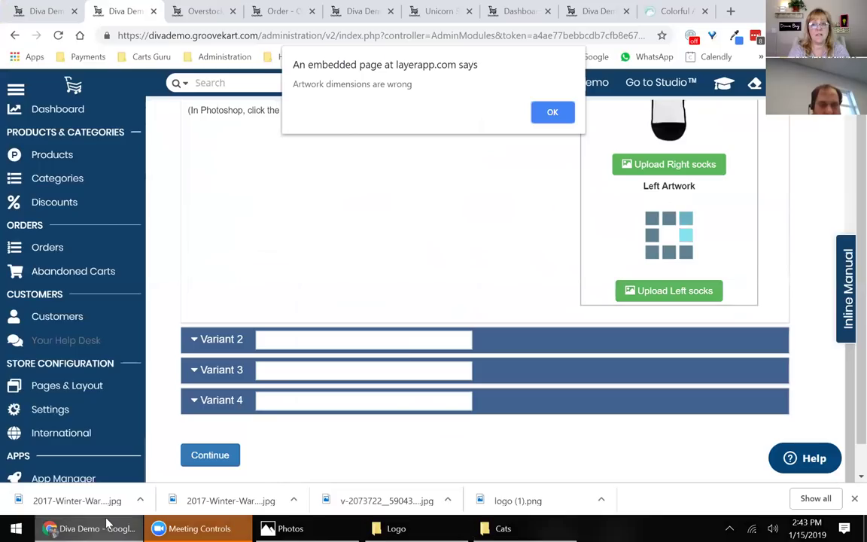
left_click(553, 111)
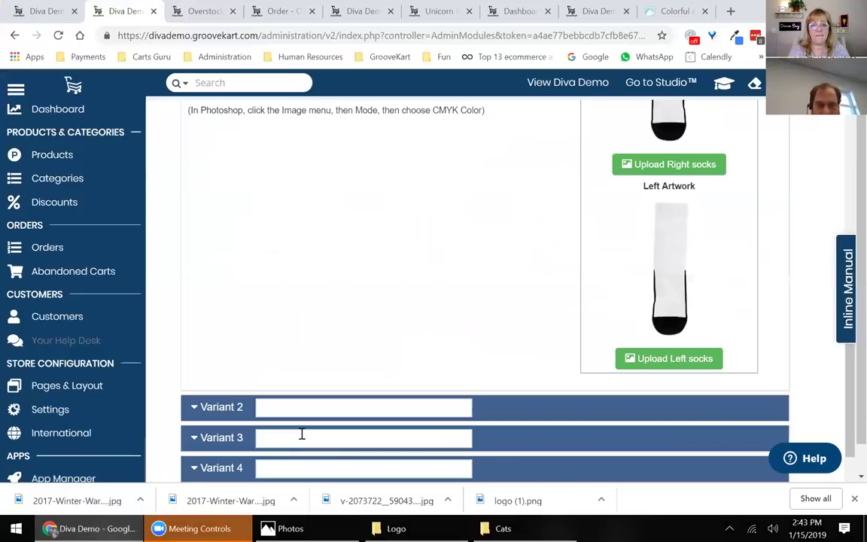
Step: Upload cats_socks.jpg from the Cats folder as the sock artwork, including the right sock
left_click(419, 527)
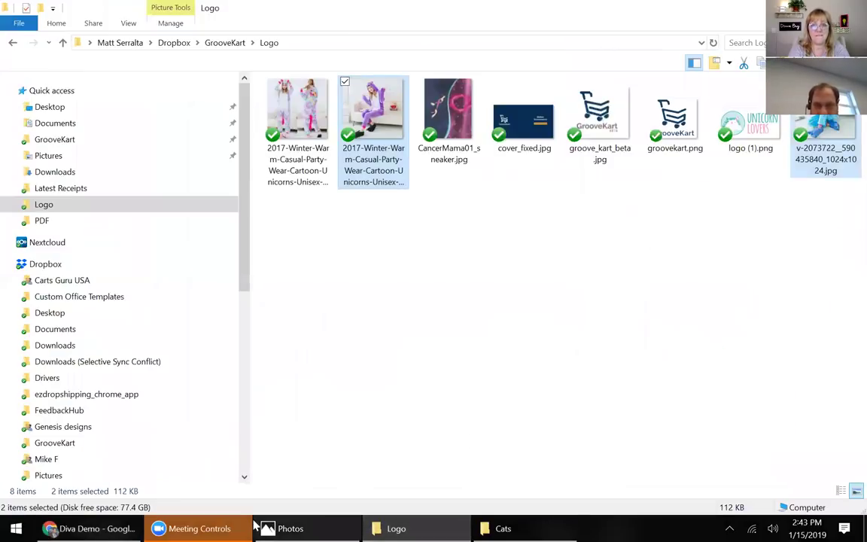
left_click(506, 528)
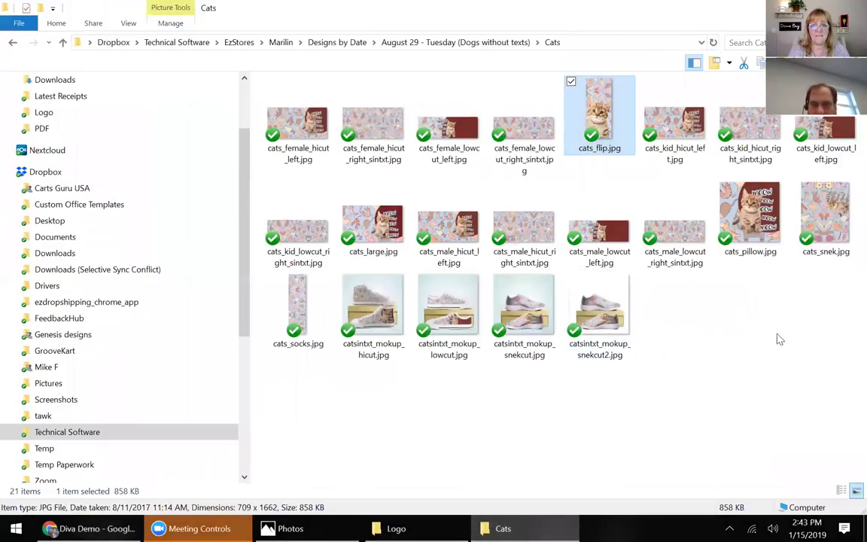
mouse_move(301, 307)
left_click_drag(301, 306, 670, 287)
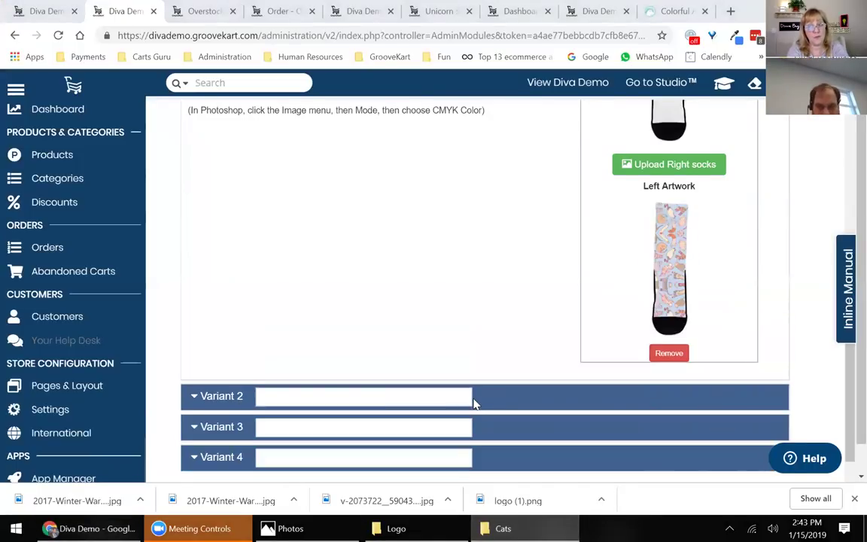
scroll(474, 403, "up", 2)
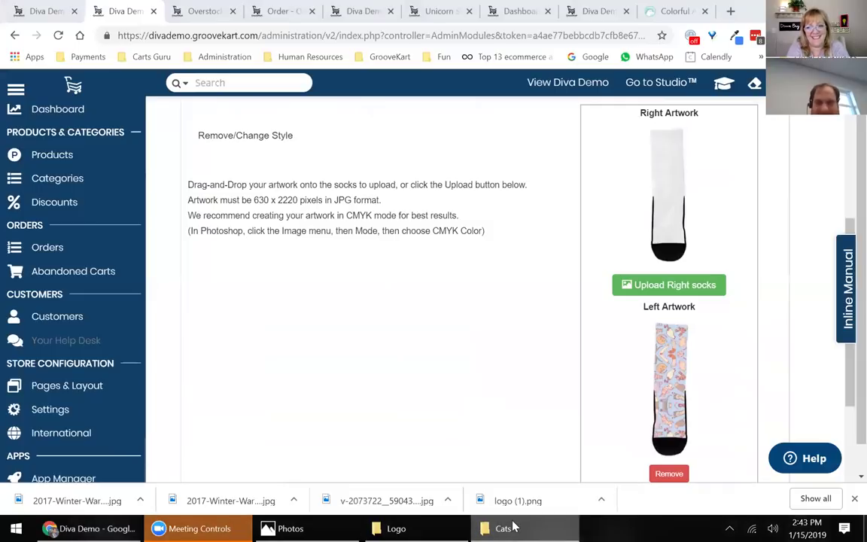
left_click(62, 527)
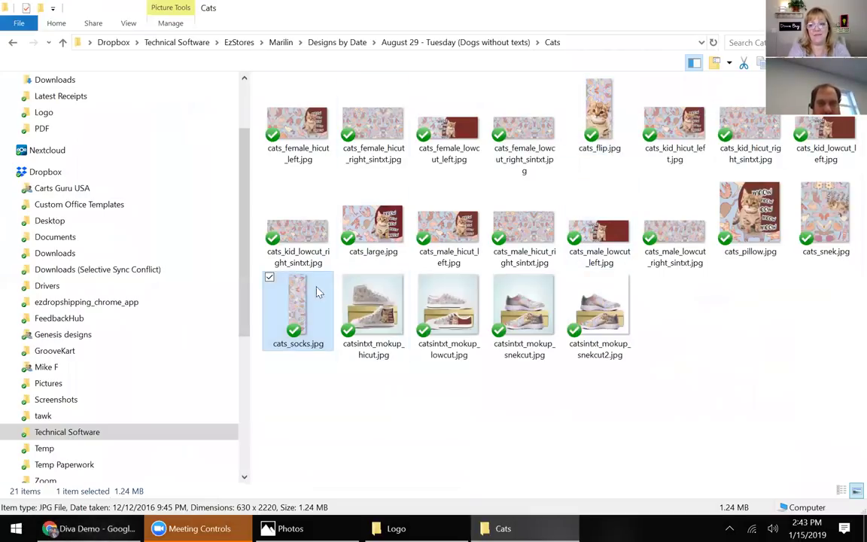
left_click_drag(298, 293, 672, 201)
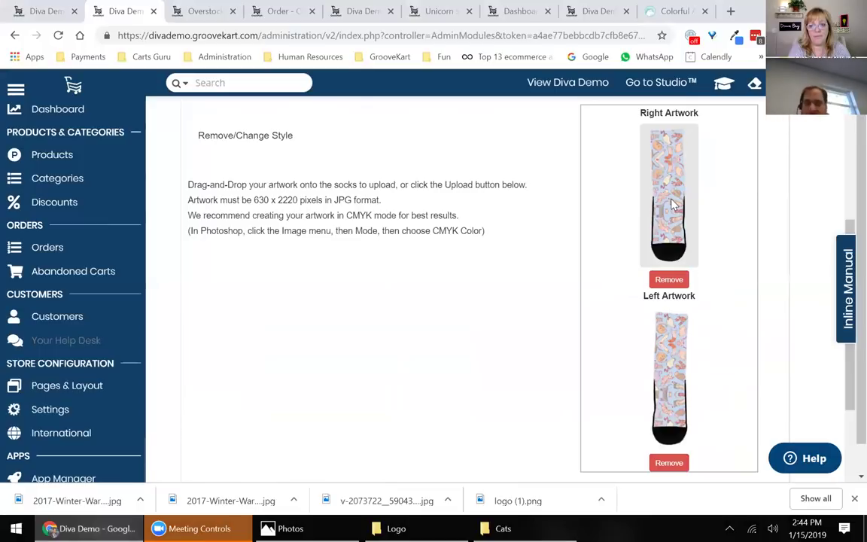
scroll(673, 201, "down", 3)
Step: Publish Crew Socks - White, accepting the missing-price warning, and go to the product list
left_click(209, 395)
scroll(219, 400, "up", 2)
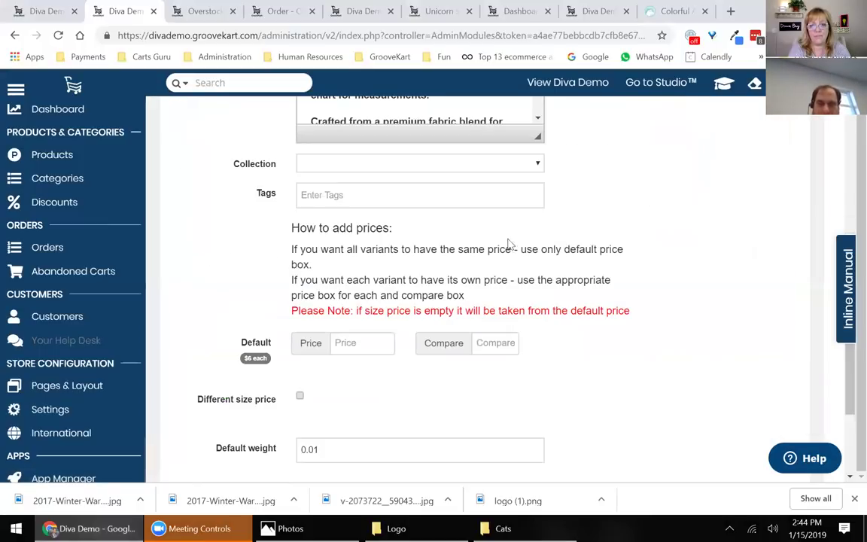
scroll(665, 227, "down", 2)
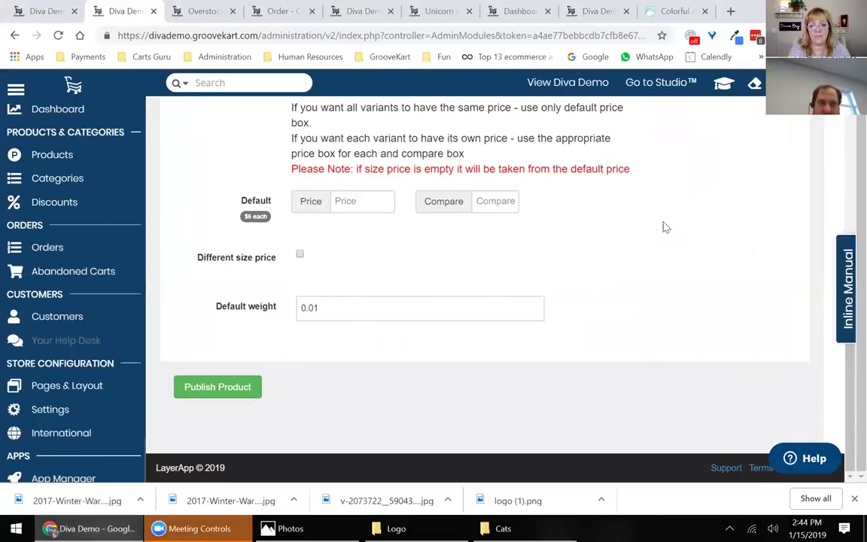
left_click(216, 388)
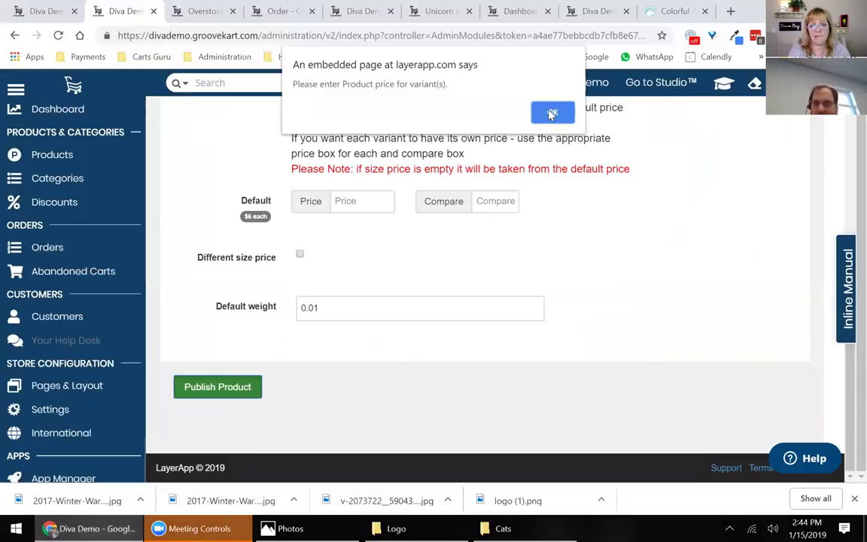
left_click(550, 112)
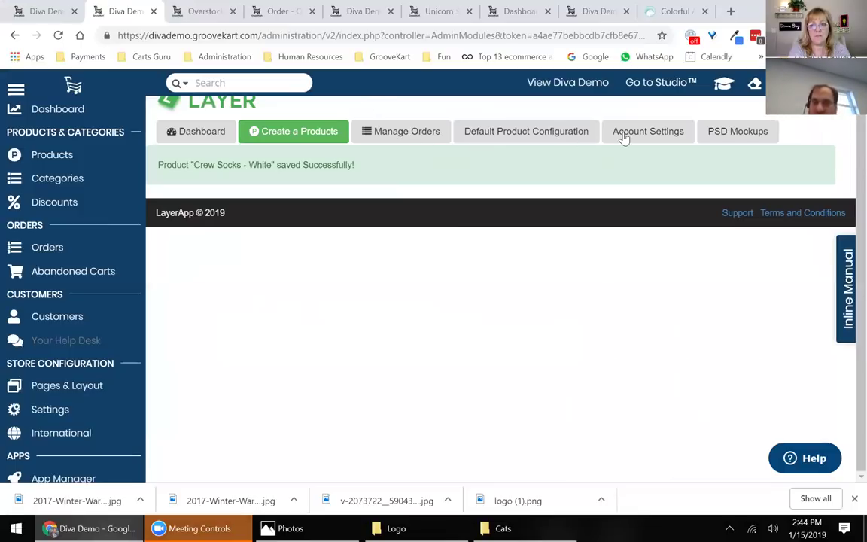
left_click(52, 159)
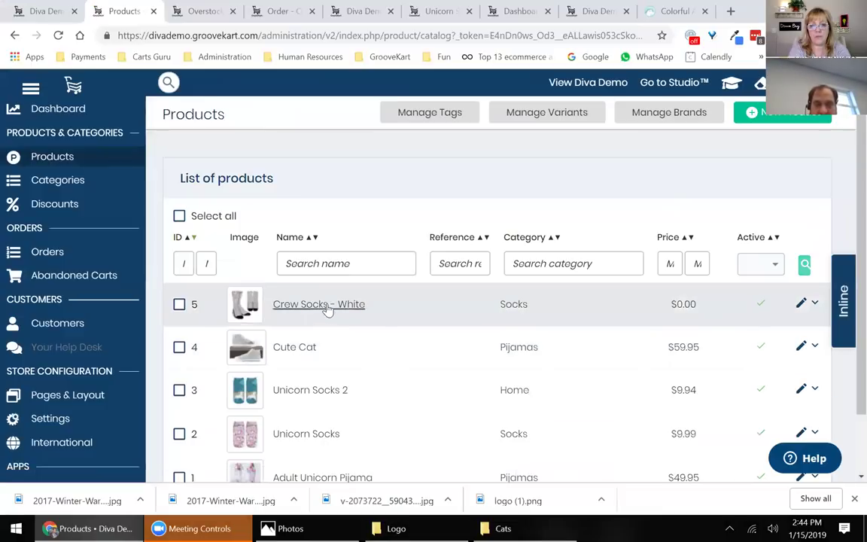
Step: Open Crew Socks - White and select both variants for bulk editing
left_click(329, 305)
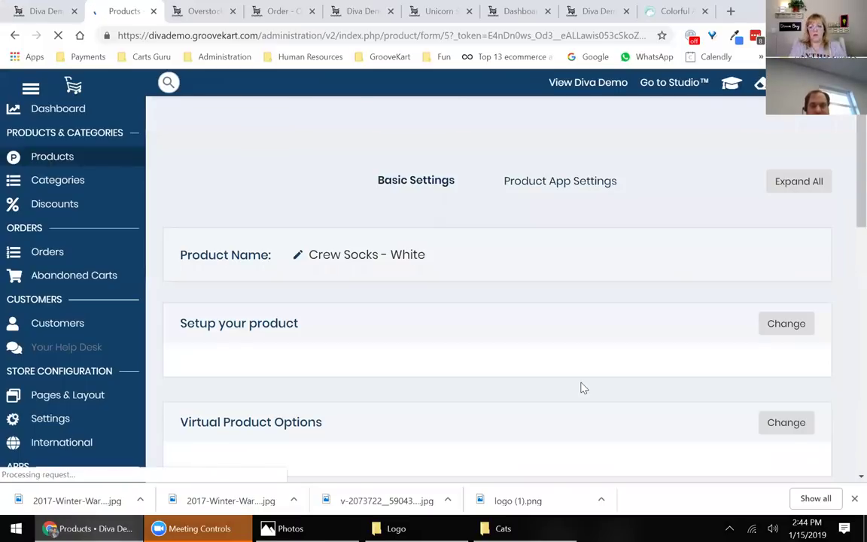
scroll(583, 388, "down", 5)
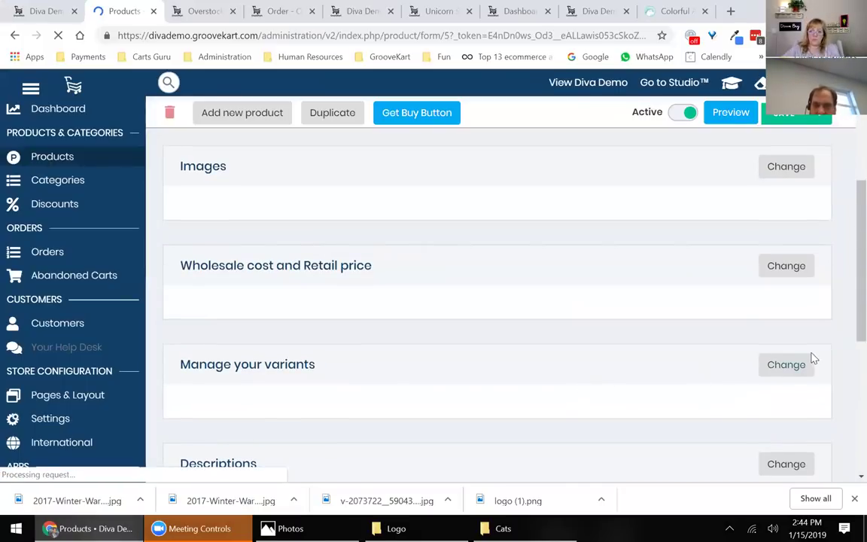
left_click(779, 364)
scroll(471, 292, "down", 5)
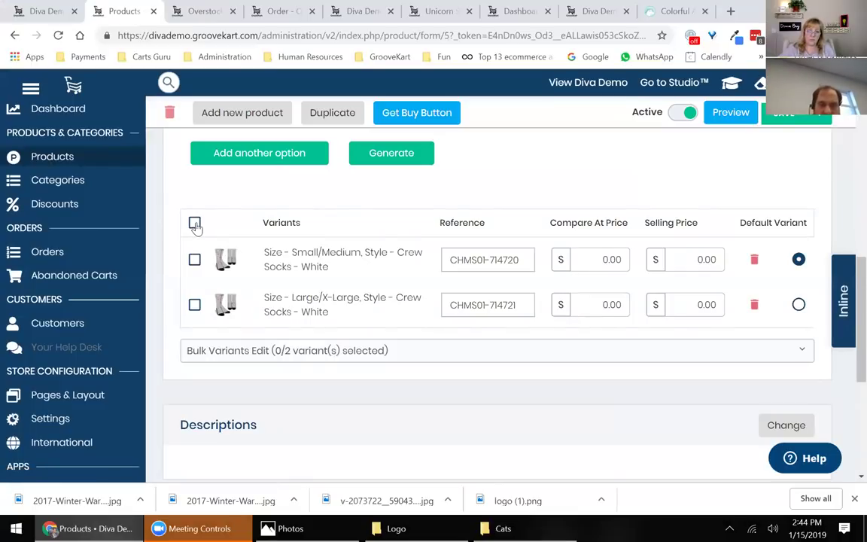
left_click(194, 223)
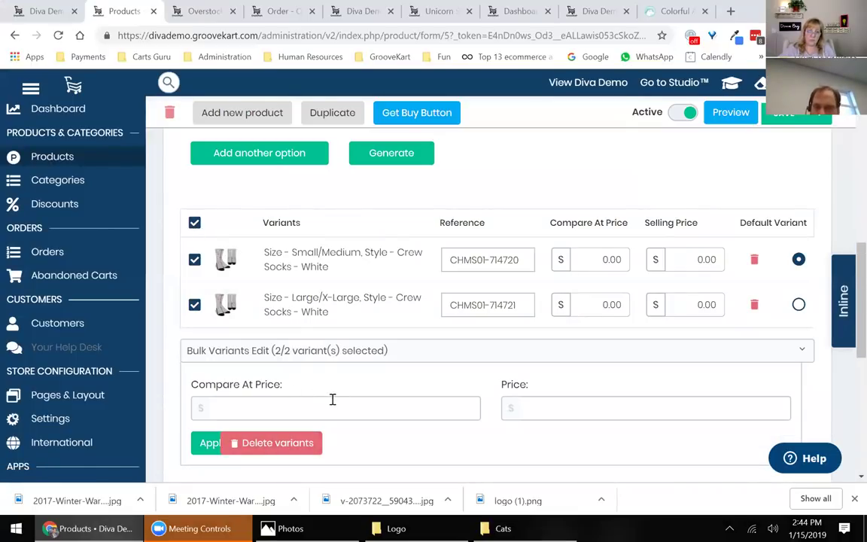
Step: Bulk-apply price 9.99 and compare-at price 14.99, then preview the storefront page
left_click(585, 407)
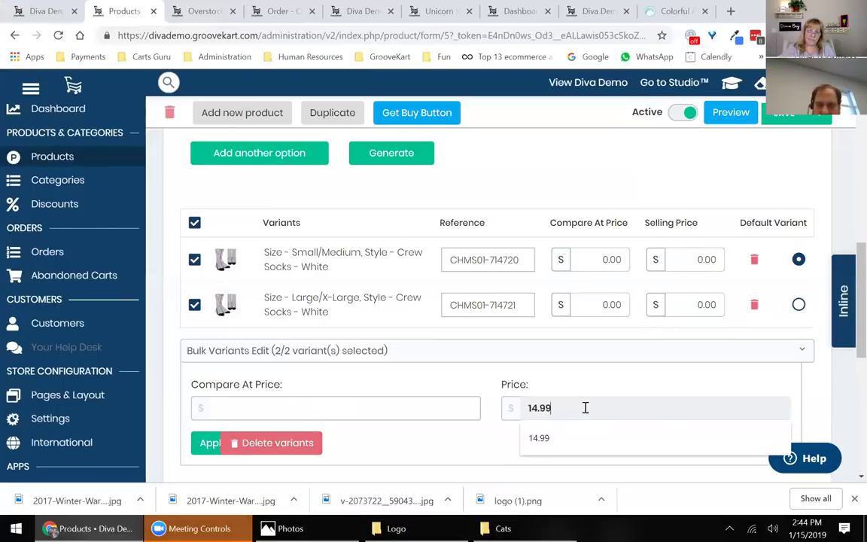
key("BackSpace")
key("BackSpace")
type("9.99")
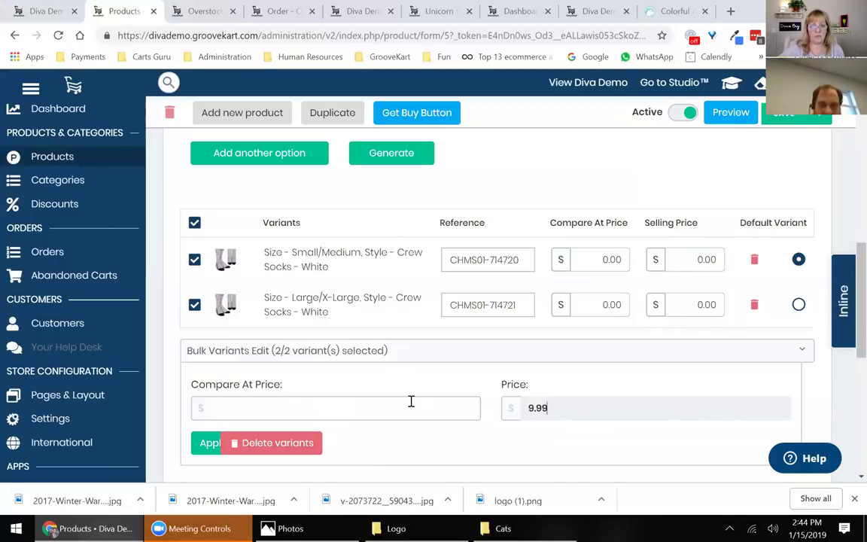
left_click(411, 407)
type("14")
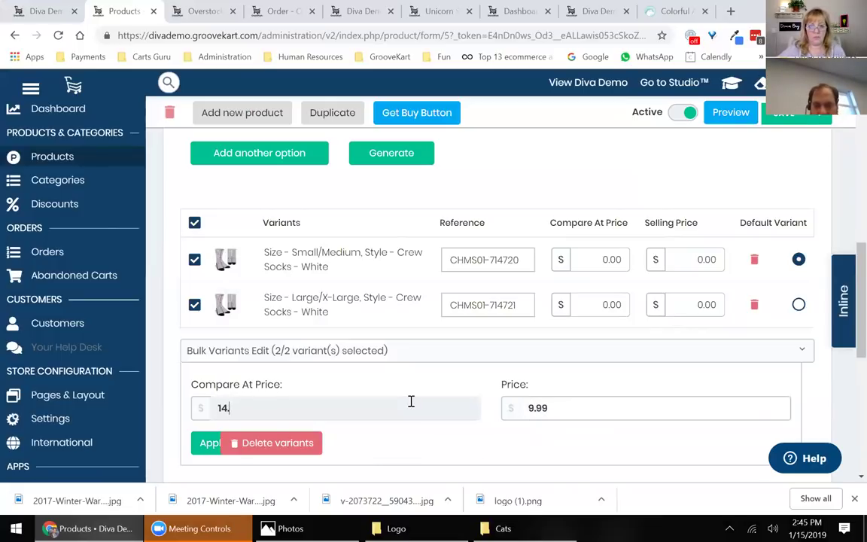
type(".99")
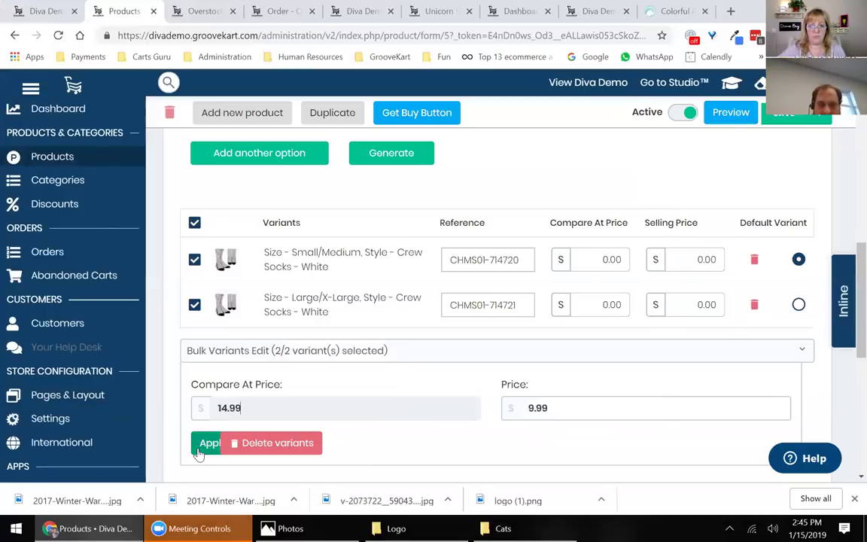
left_click(200, 450)
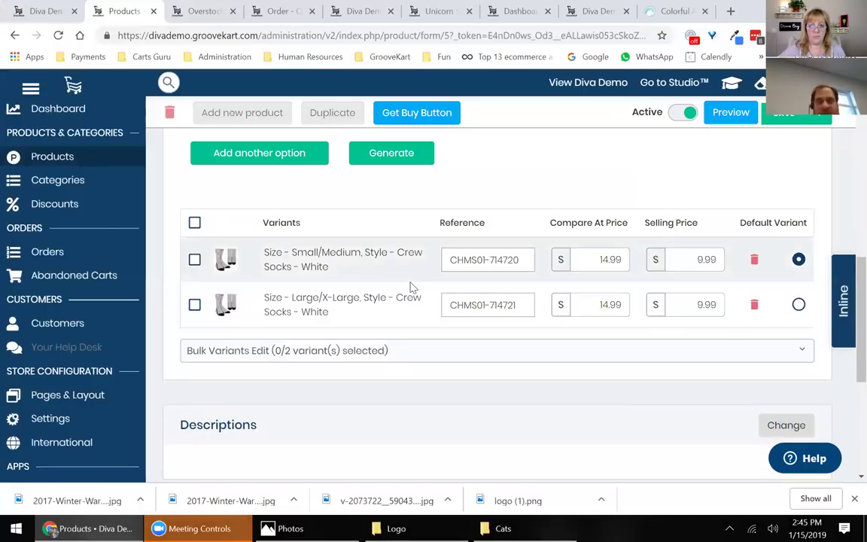
left_click(634, 294)
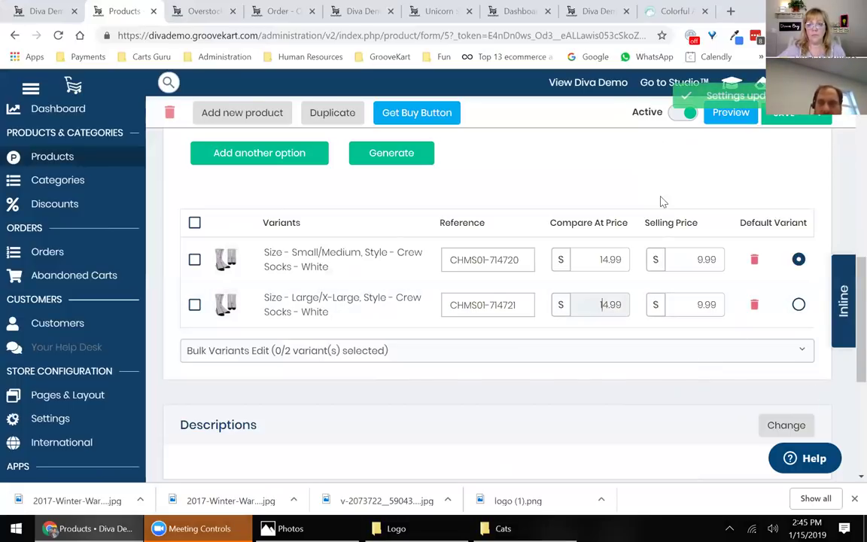
left_click(730, 113)
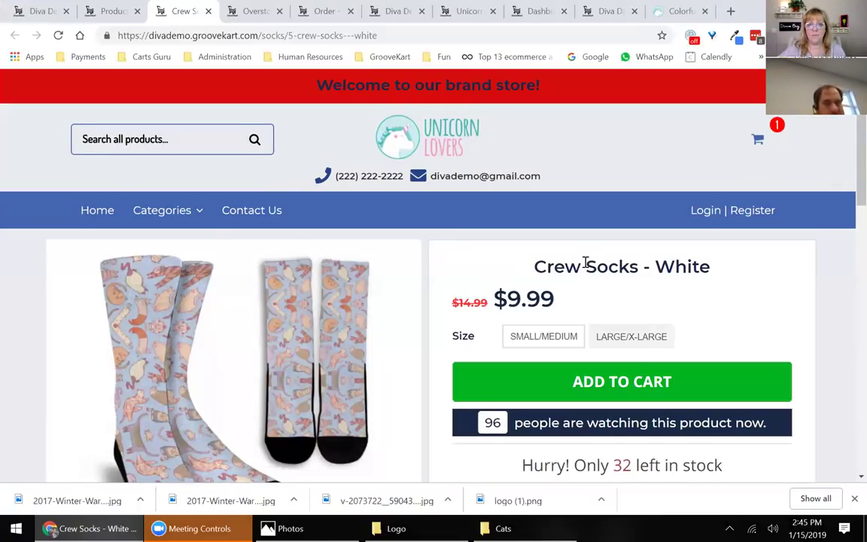
Step: Check the storefront shows $9.99 instead of $14.99, then return to the admin product list
scroll(586, 263, "down", 7)
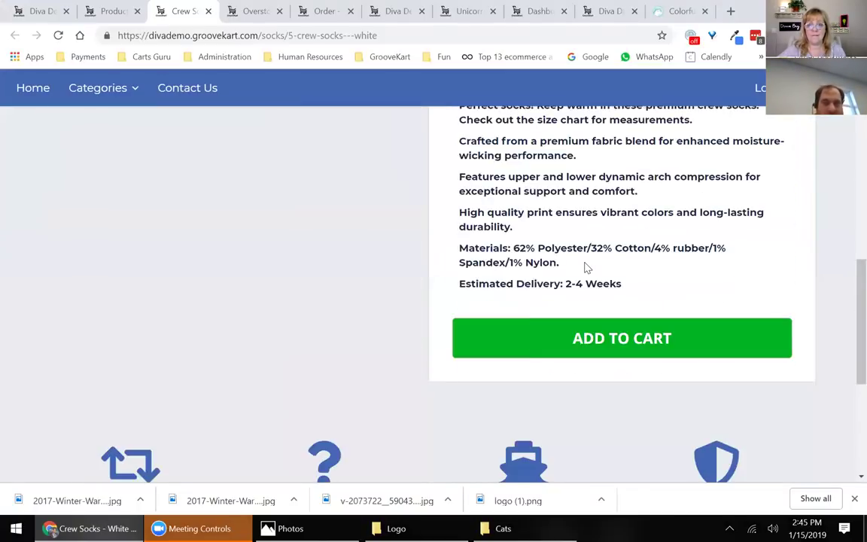
scroll(586, 268, "up", 7)
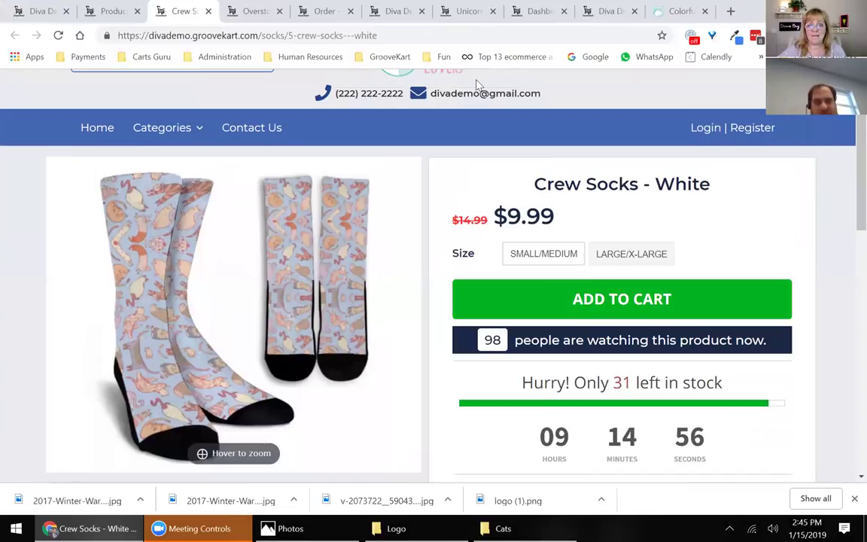
left_click(108, 13)
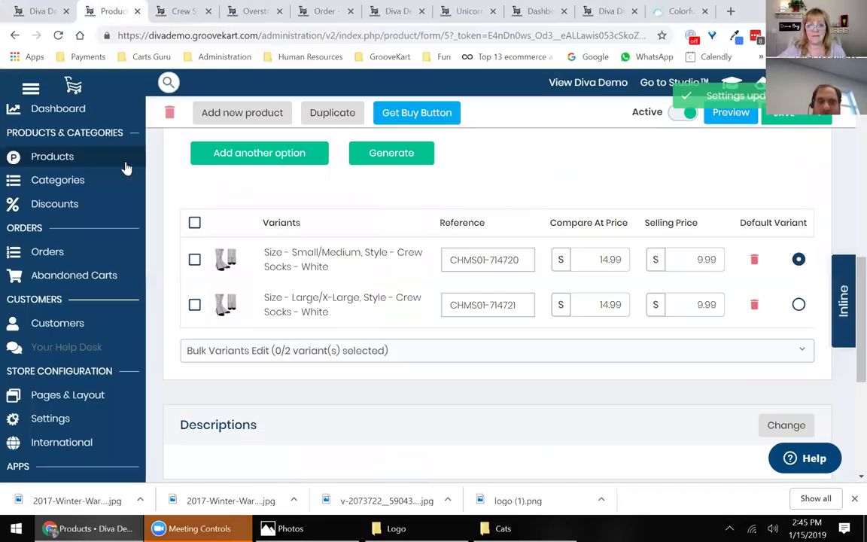
left_click(90, 161)
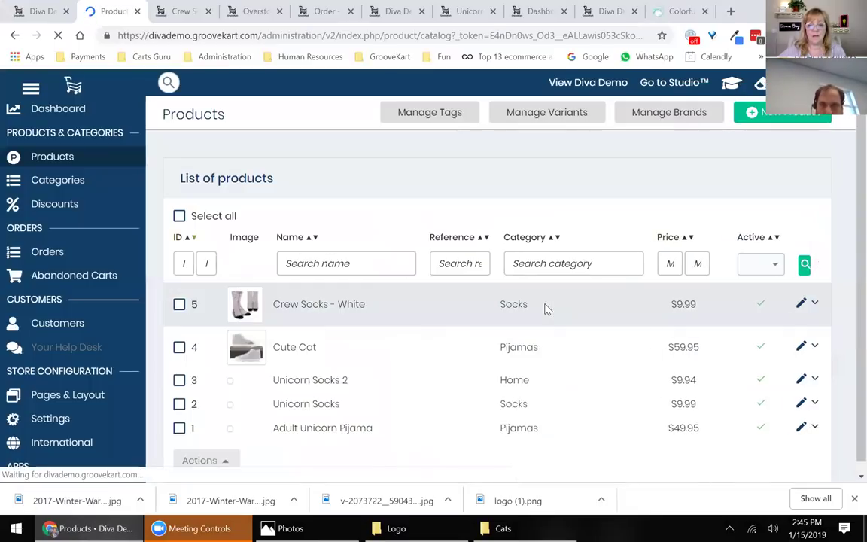
Step: In Cute Cat's Bundles settings, add Crew Socks - White at a 10% discount and save
left_click(295, 347)
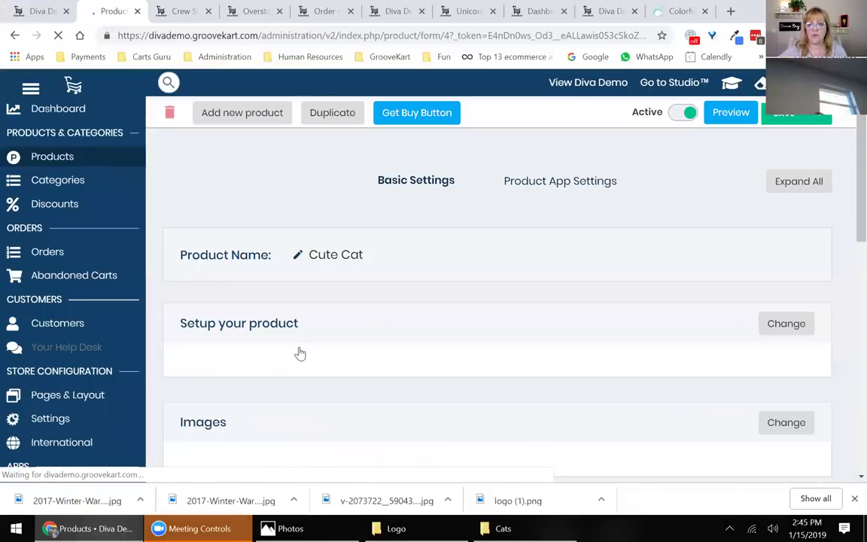
left_click(551, 194)
triple_click(509, 341)
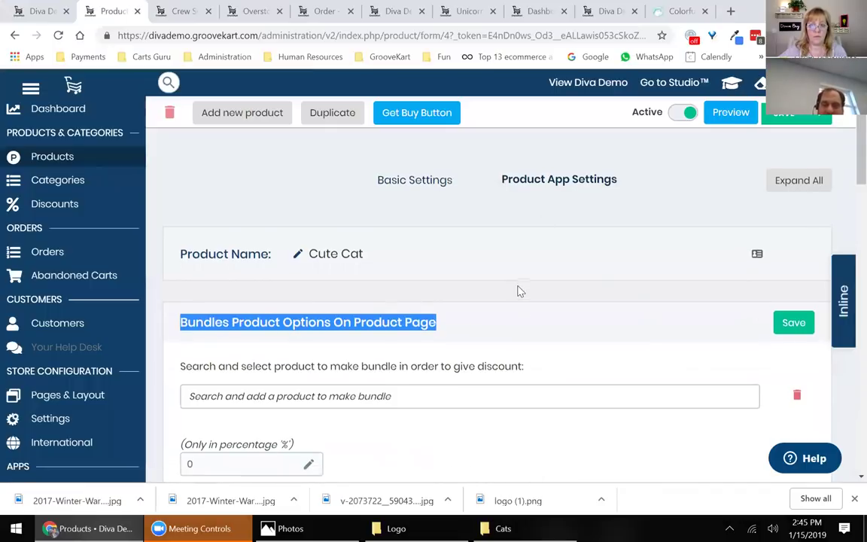
left_click(435, 398)
type("socks")
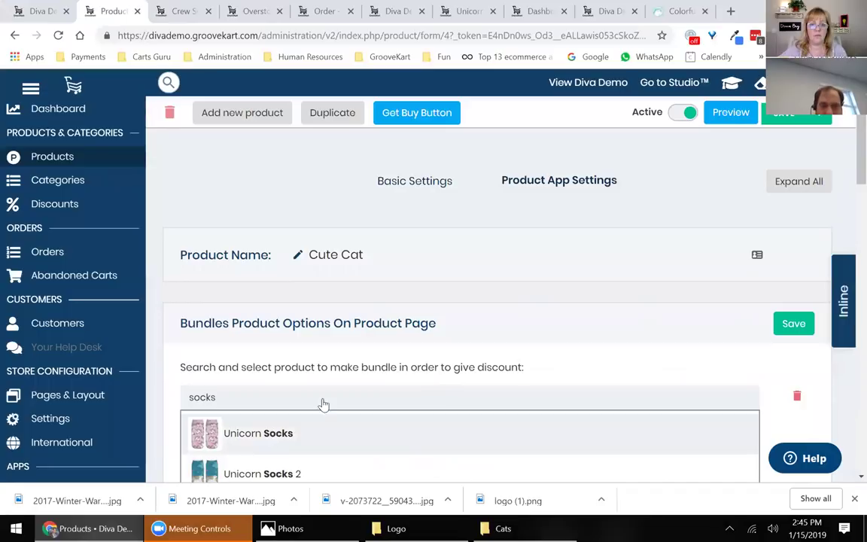
scroll(393, 356, "down", 2)
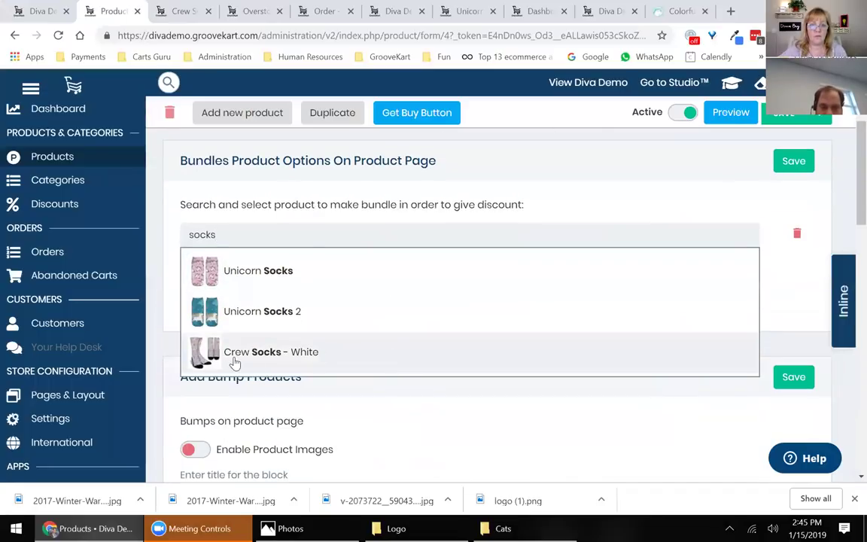
left_click(228, 363)
left_click(196, 333)
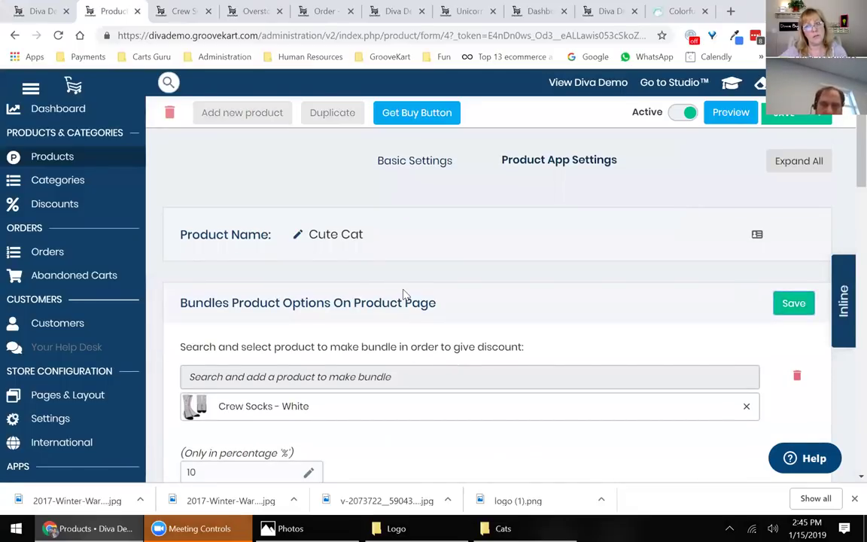
scroll(406, 295, "down", 5)
scroll(406, 295, "down", 2)
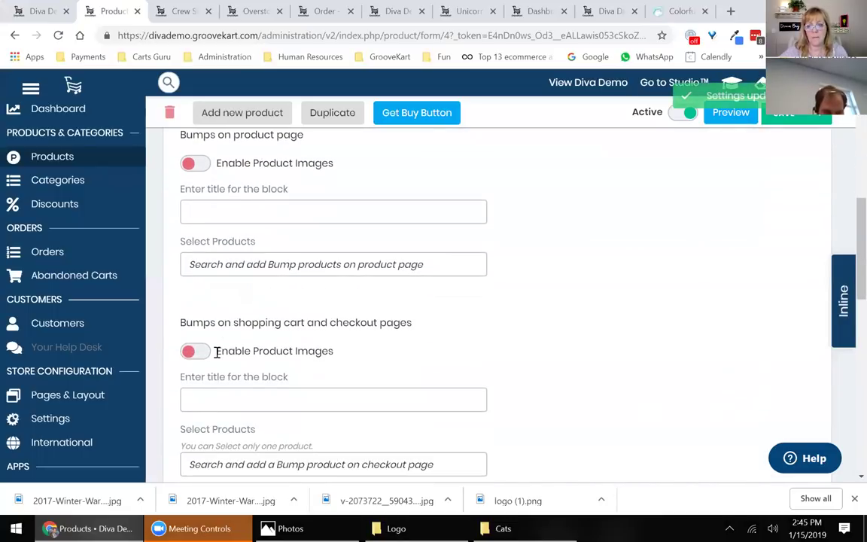
Step: Title the checkout bump block 'Frequently bought Together'
scroll(524, 244, "up", 3)
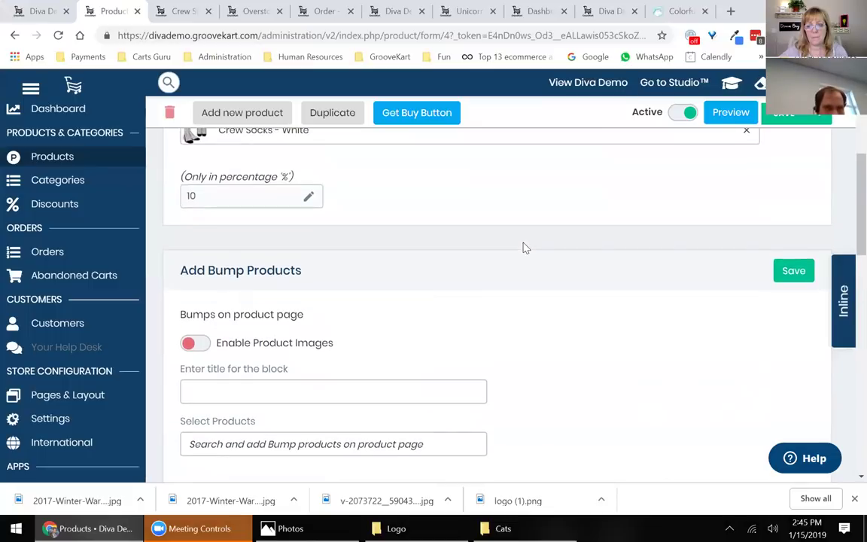
scroll(523, 246, "down", 1)
scroll(523, 246, "up", 2)
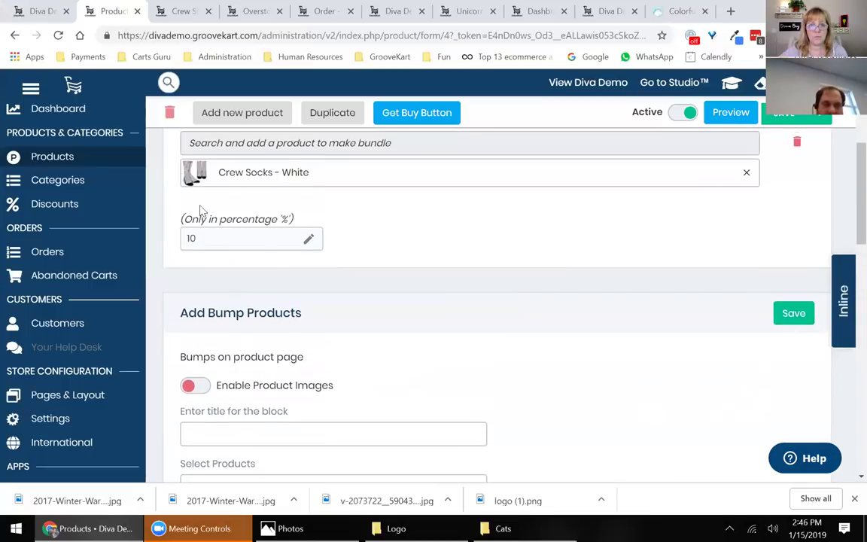
scroll(627, 389, "down", 3)
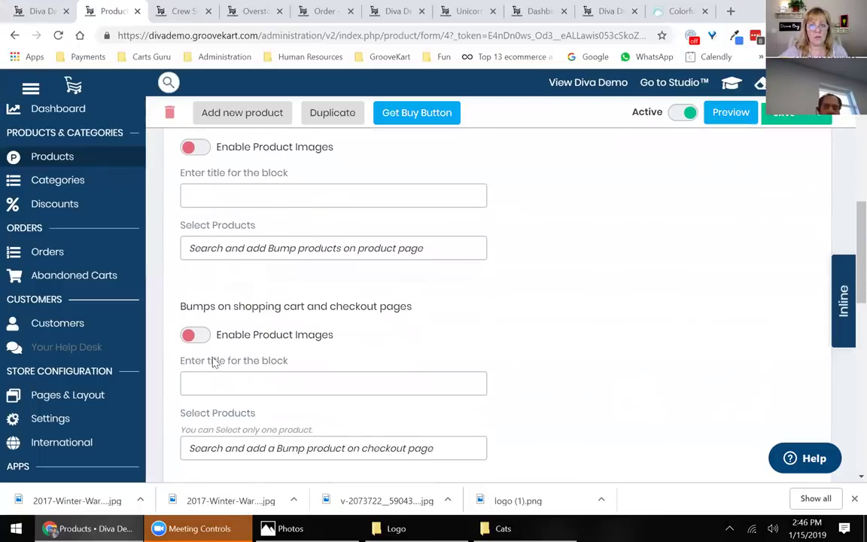
left_click(211, 382)
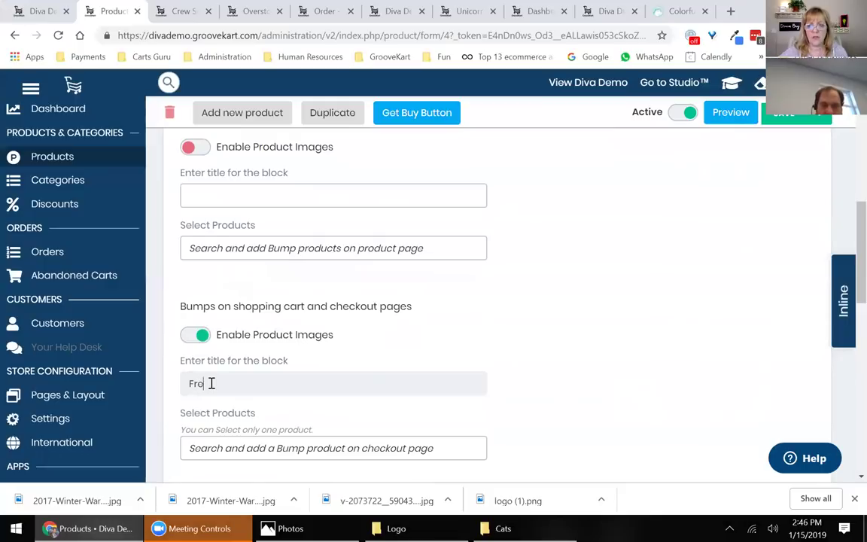
type("Frequently boug")
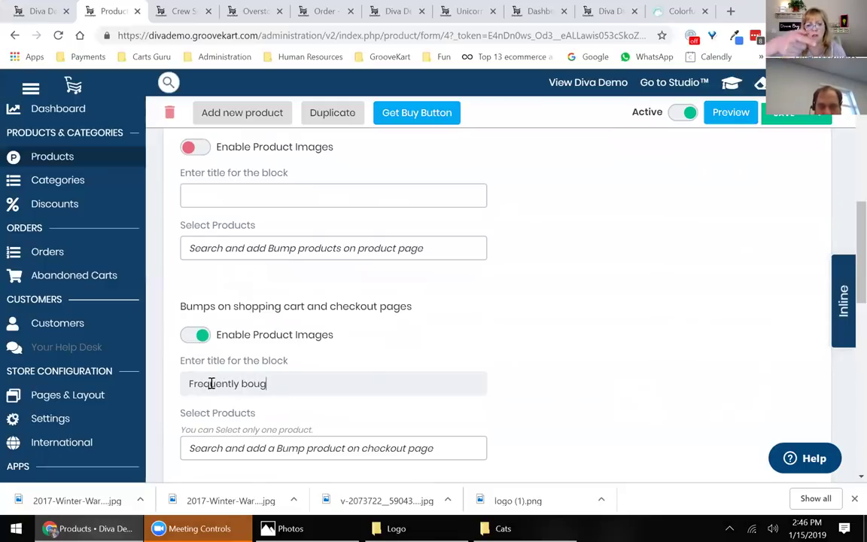
type("ht Together")
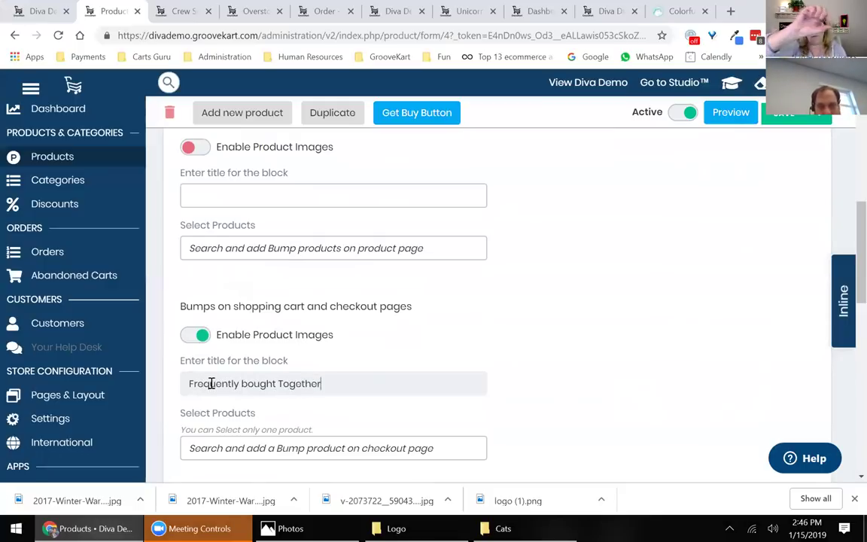
Step: Add Crew Socks - White as the checkout bump product and override the One Click Upsell settings
left_click(270, 447)
type("sco")
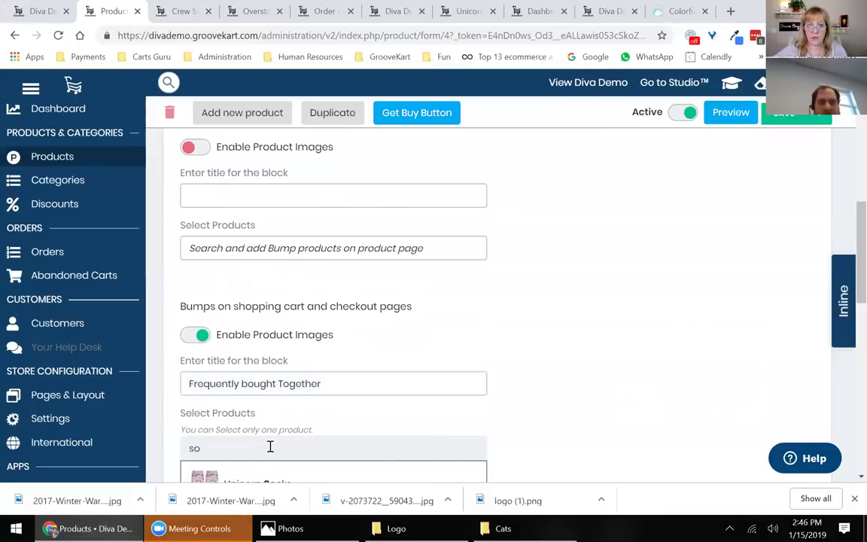
scroll(580, 350, "down", 3)
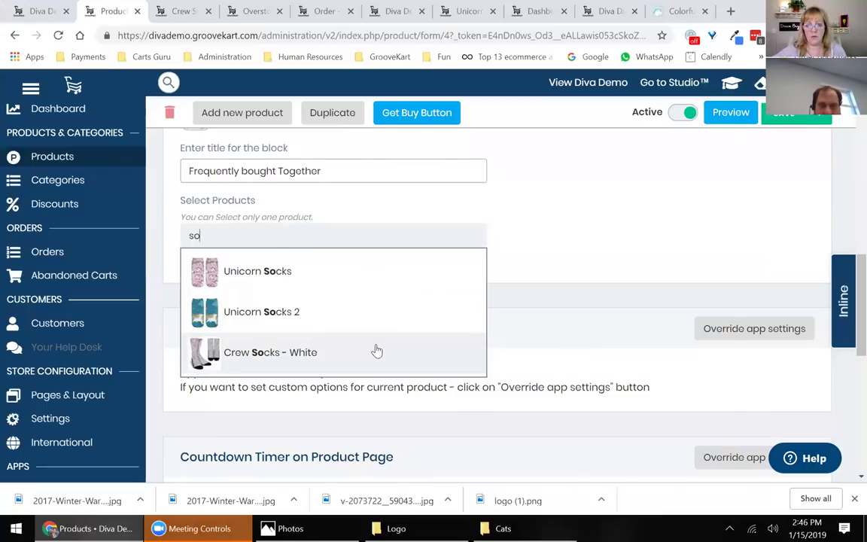
left_click(376, 350)
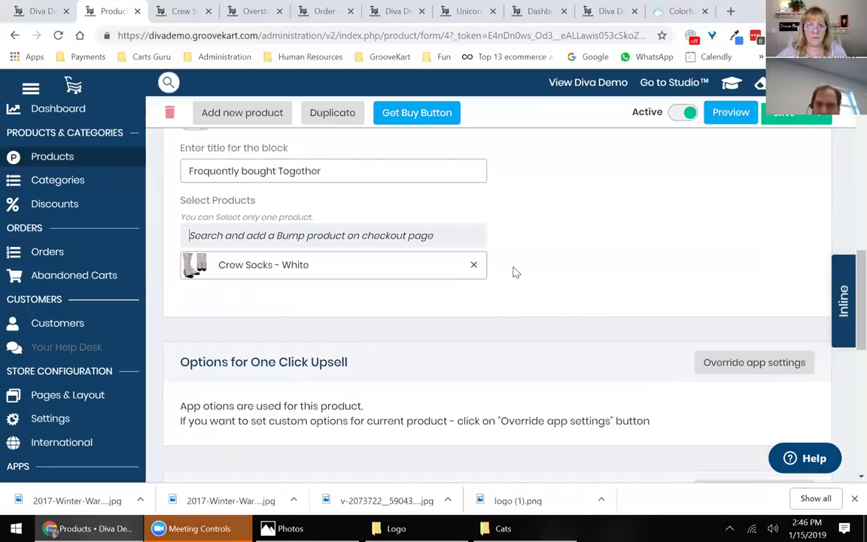
scroll(515, 271, "down", 2)
left_click(714, 242)
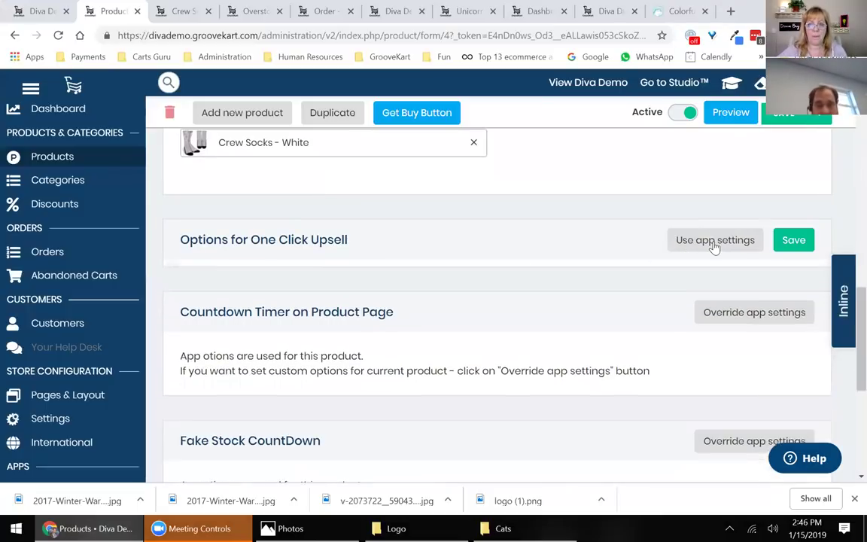
Step: Turn on post-checkout upsells and add Crew Socks - White as the related upsell product
left_click(202, 288)
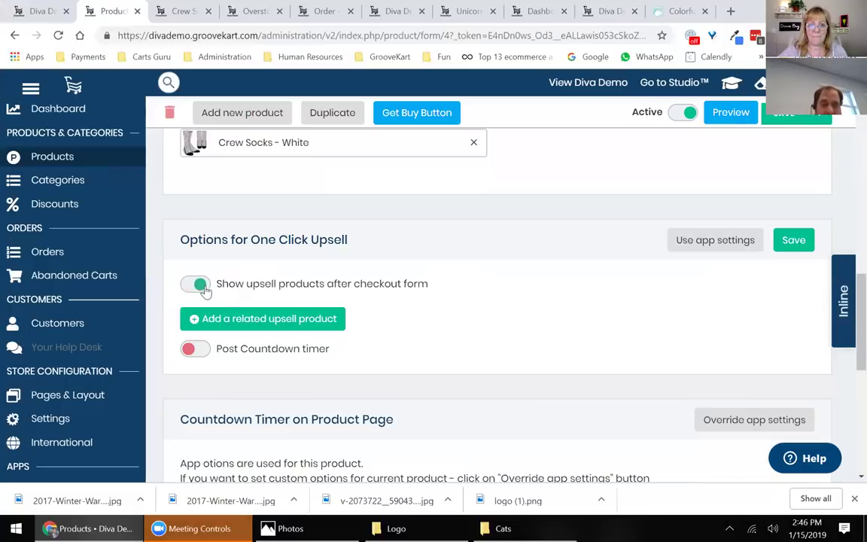
left_click(237, 324)
type("socks")
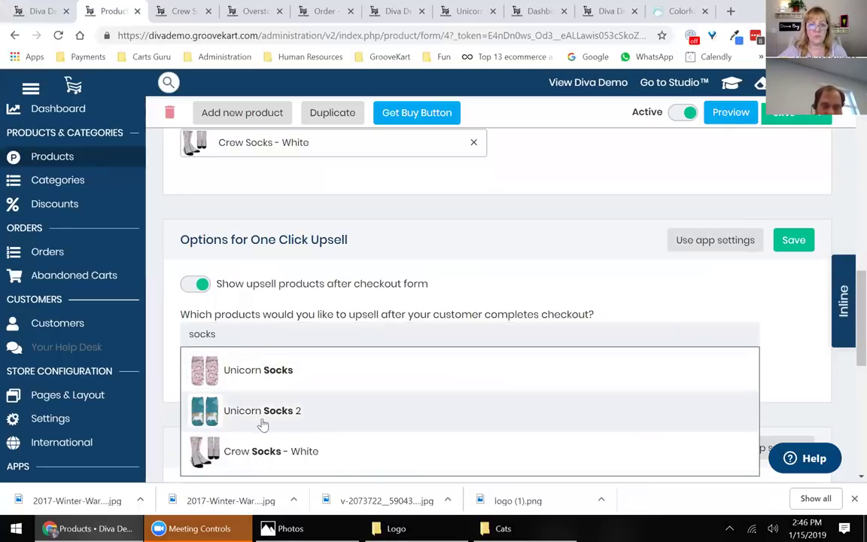
left_click(297, 454)
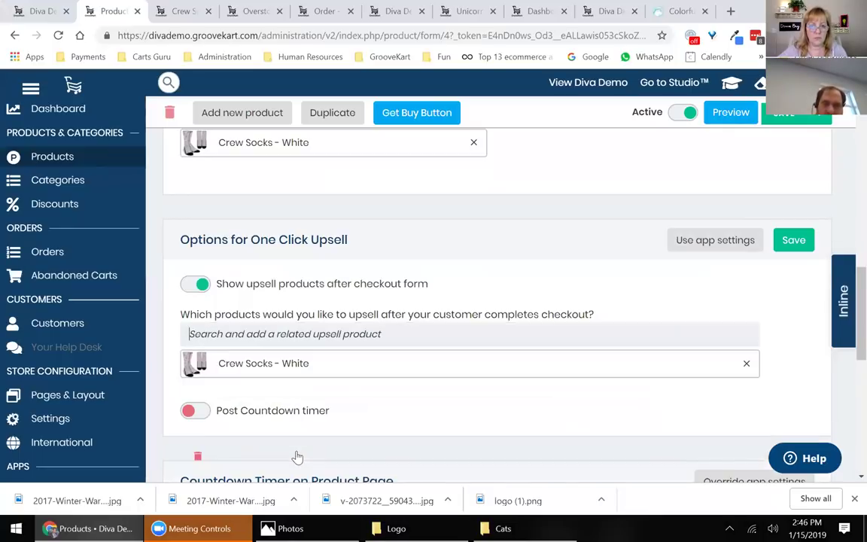
Step: Save the product's app settings and preview Cute Cat on the storefront
scroll(681, 405, "down", 5)
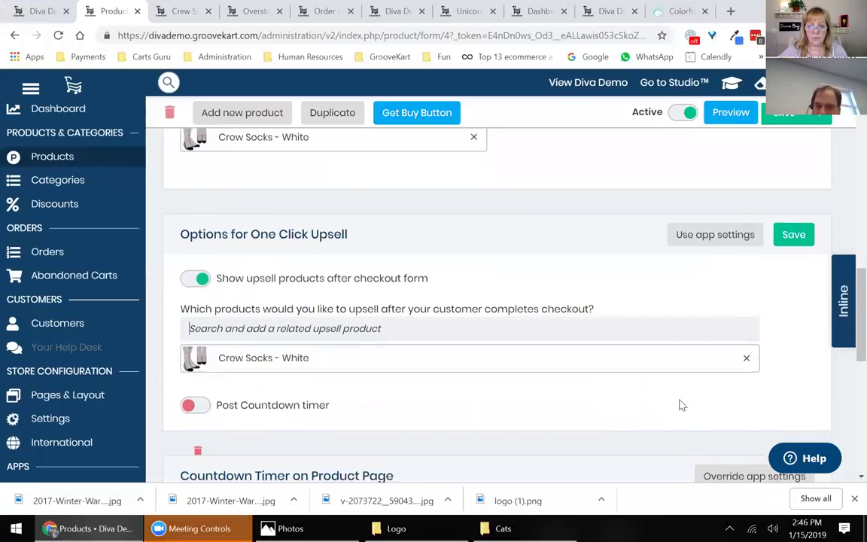
scroll(681, 406, "up", 1)
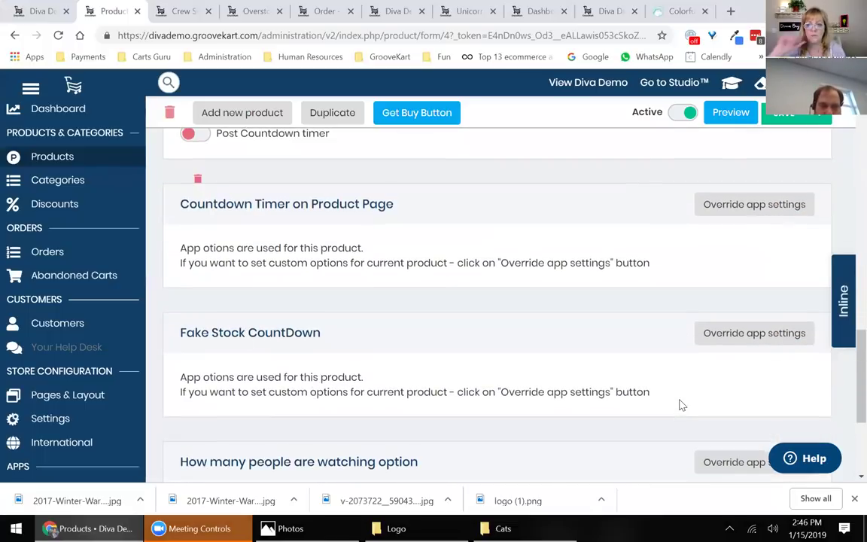
scroll(681, 406, "down", 3)
scroll(681, 406, "up", 1)
scroll(681, 406, "up", 15)
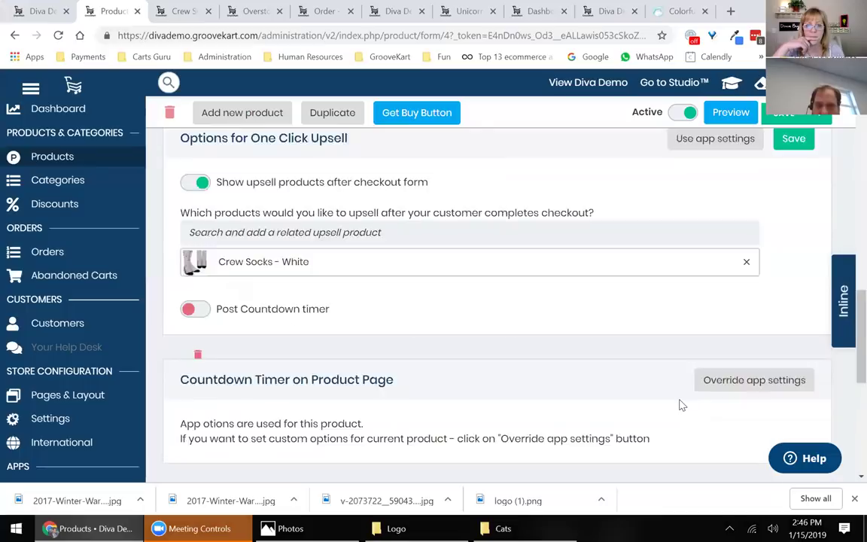
scroll(681, 406, "up", 3)
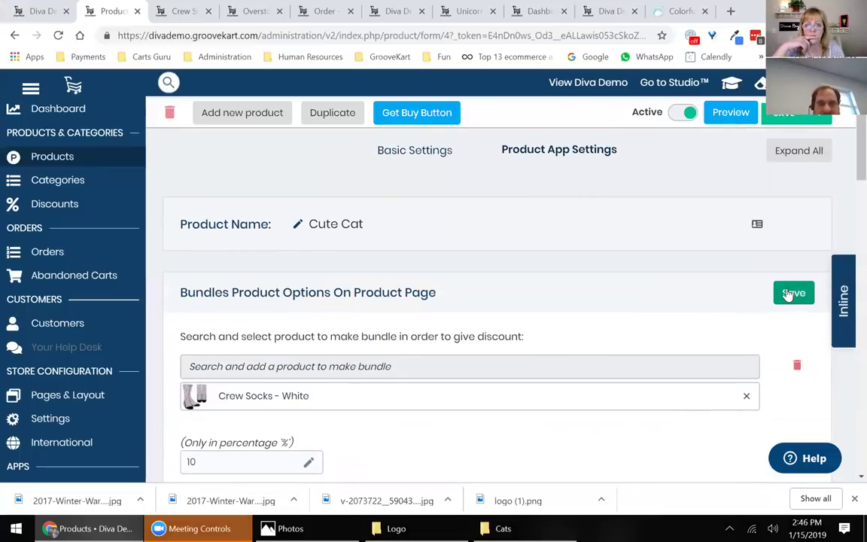
left_click(789, 294)
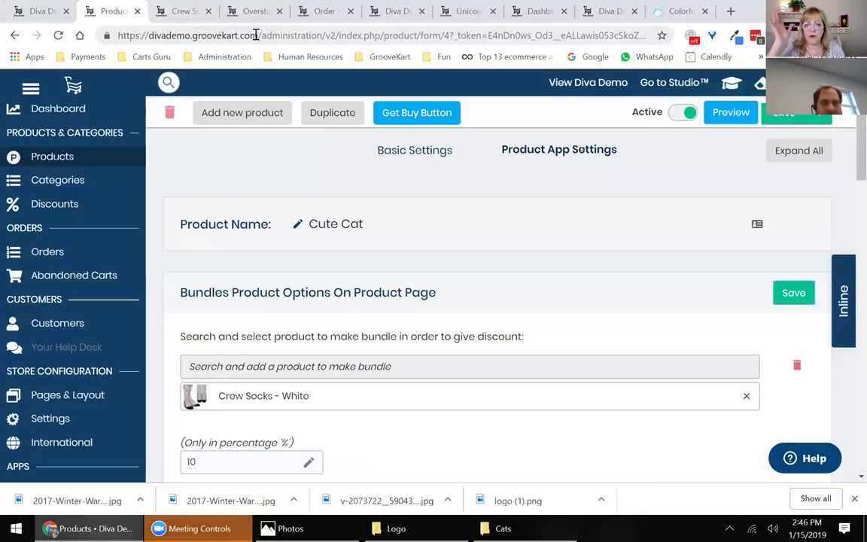
left_click_drag(257, 36, 98, 47)
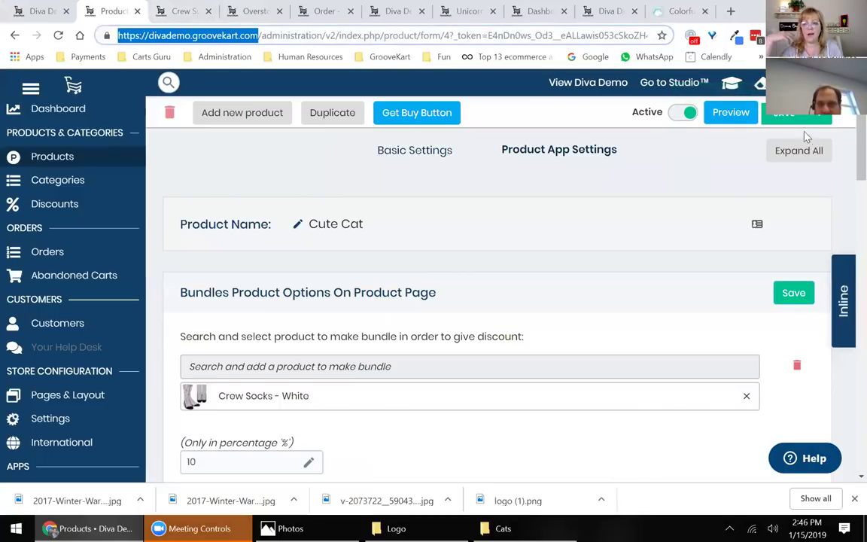
left_click(731, 113)
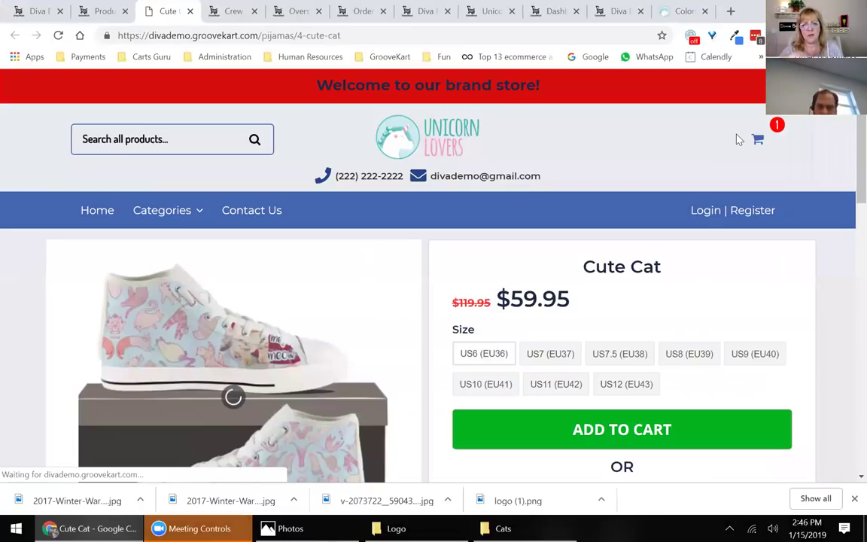
Step: Scratch the Get a Better Deal card to reveal the Crew Socks - White bundle offer
scroll(665, 269, "down", 2)
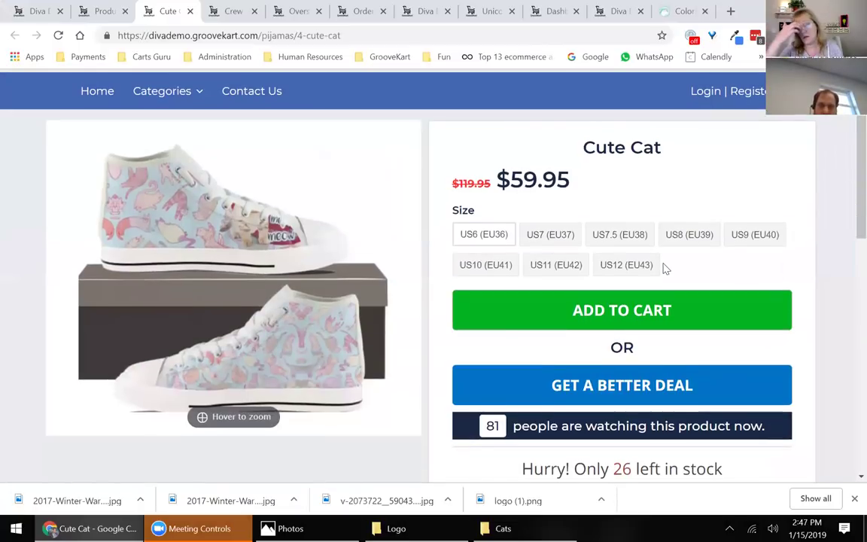
scroll(666, 269, "down", 1)
scroll(666, 269, "up", 4)
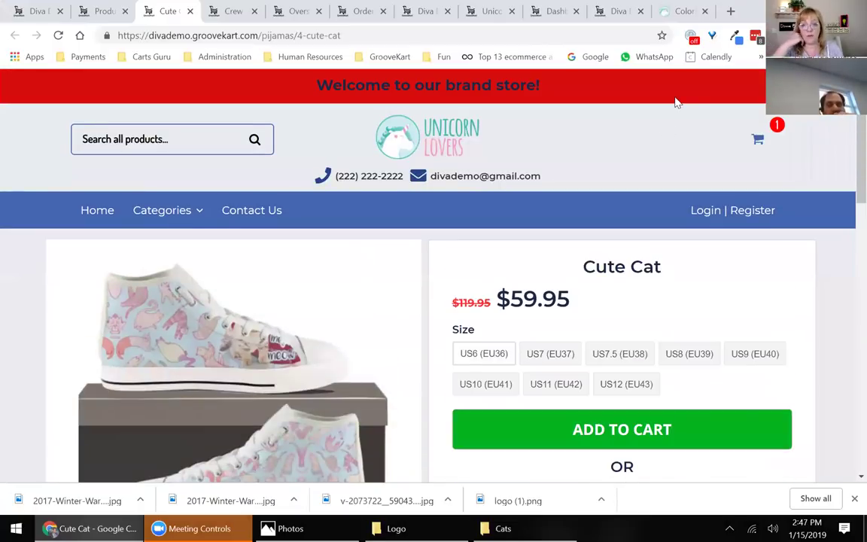
scroll(698, 272, "down", 8)
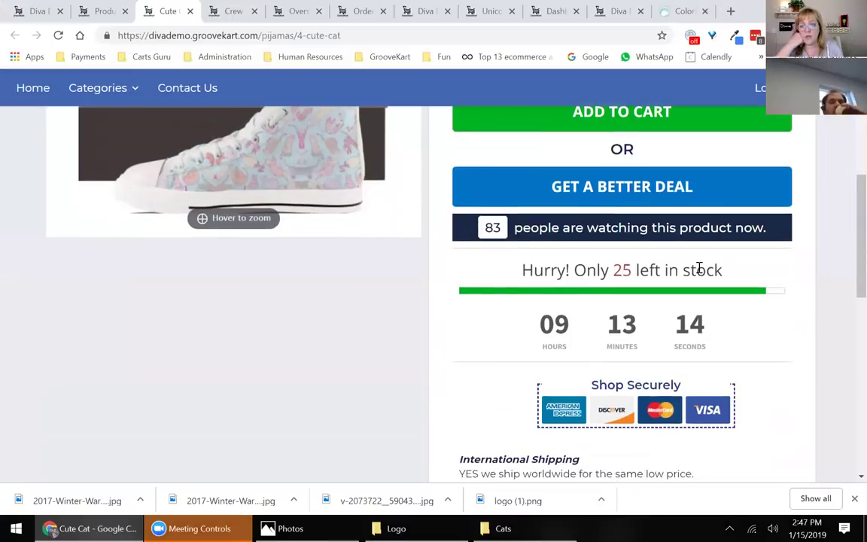
scroll(699, 268, "up", 3)
scroll(639, 213, "up", 2)
left_click(639, 213)
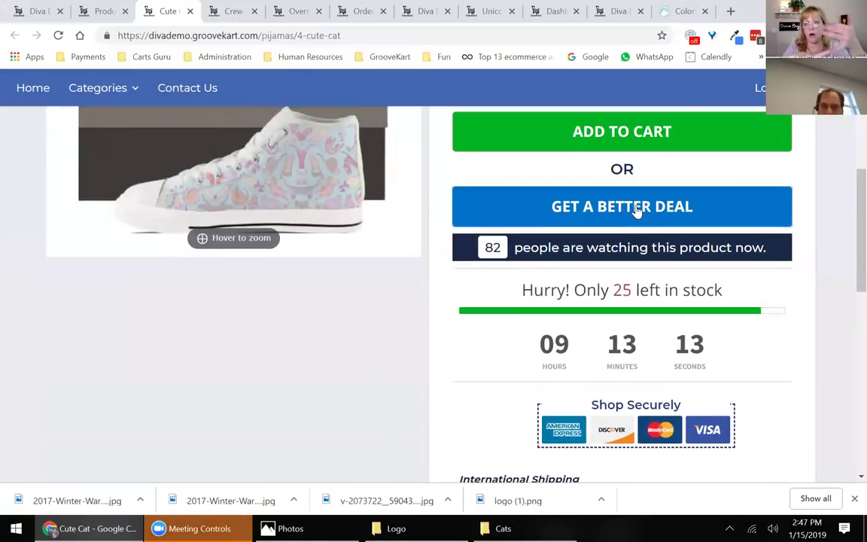
left_click_drag(635, 377, 632, 384)
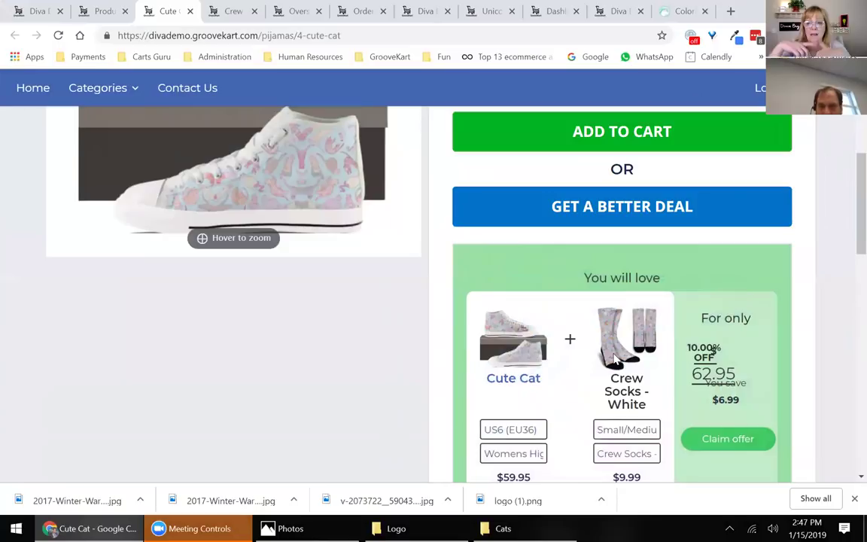
Step: Review the 10%-off bundle totalling 62.95, glance at the Crew Socks page, and return to admin
scroll(828, 367, "down", 10)
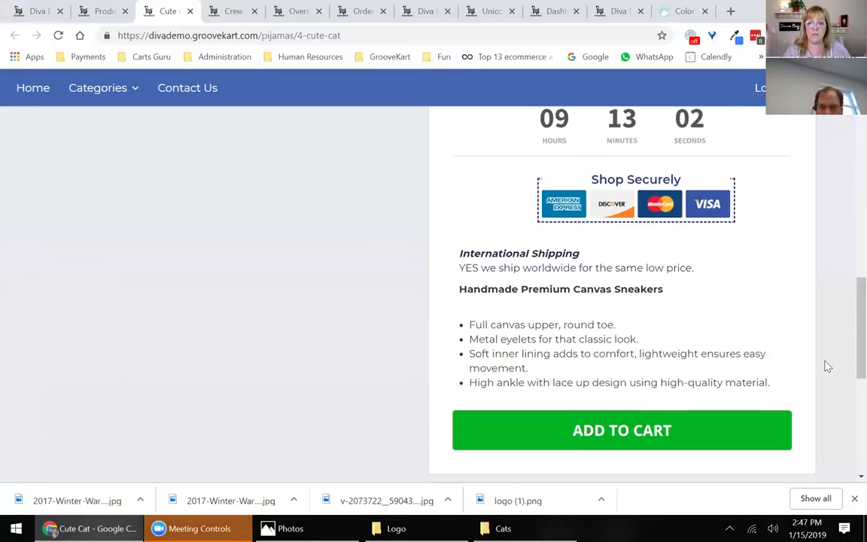
scroll(828, 366, "down", 1)
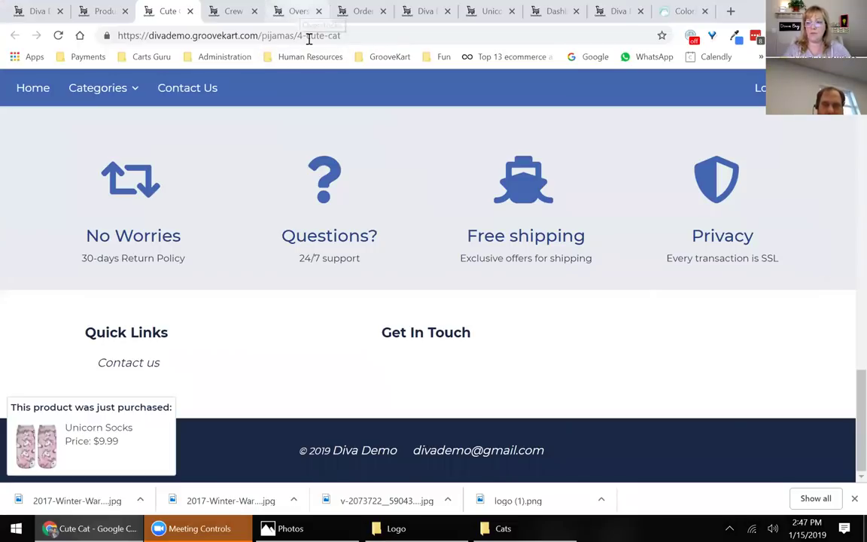
left_click(299, 10)
left_click(233, 10)
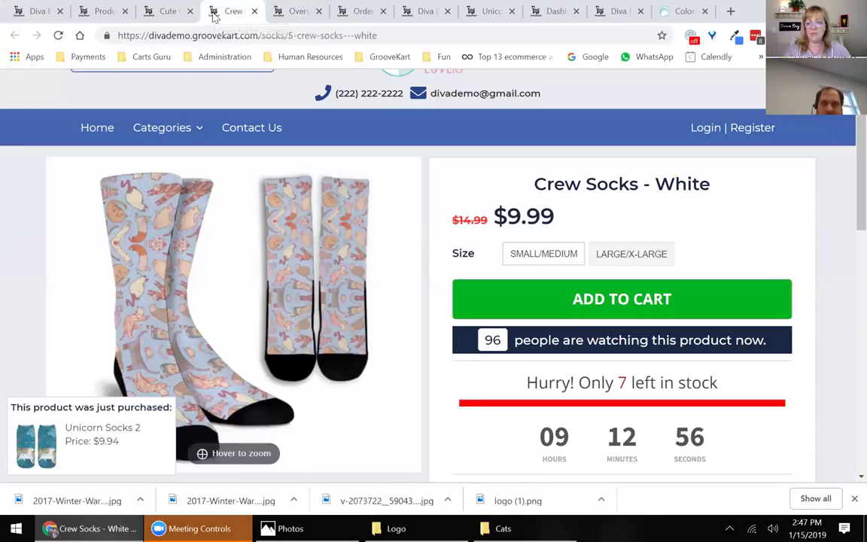
left_click(169, 12)
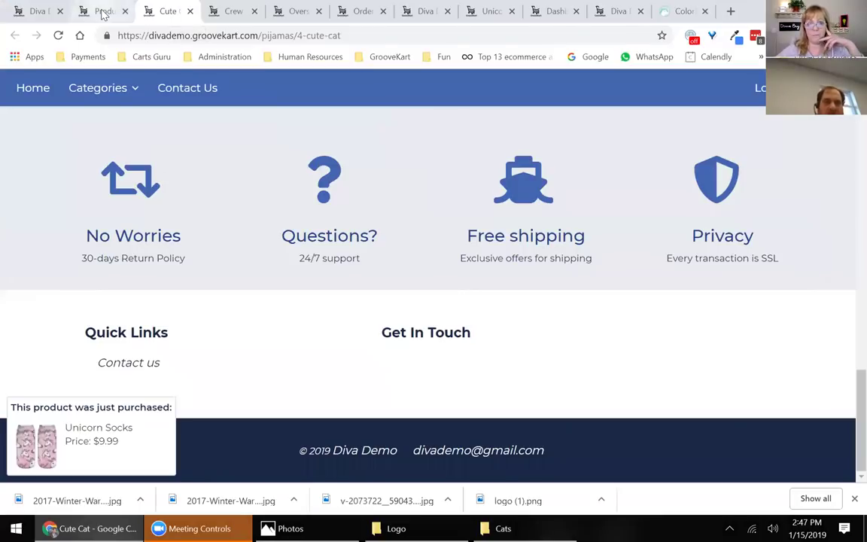
left_click(104, 10)
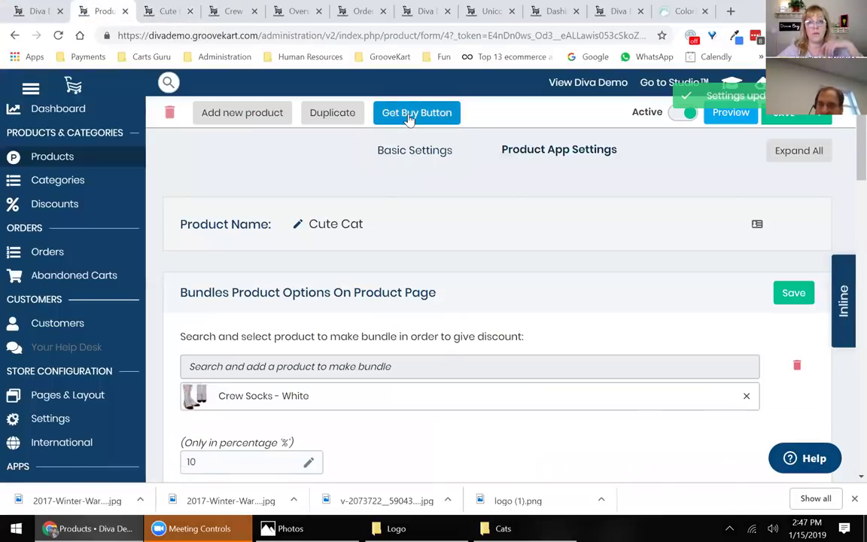
Step: Glance at the product's buy button embed code, then open the Dashboard's 2017 statistics
left_click(409, 116)
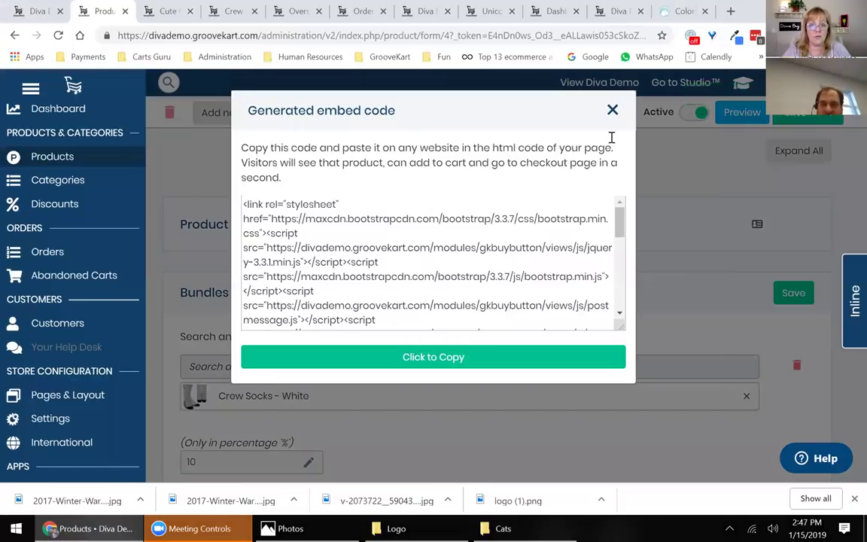
left_click(611, 110)
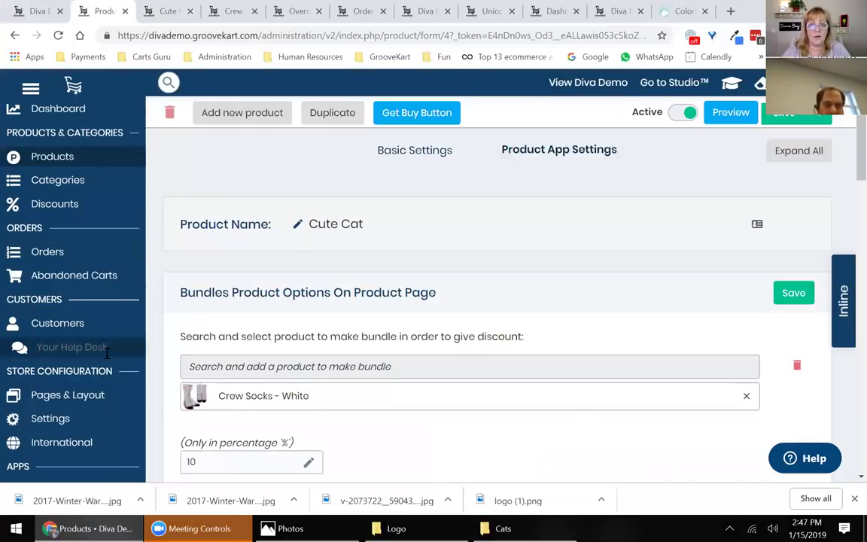
scroll(87, 427, "down", 3)
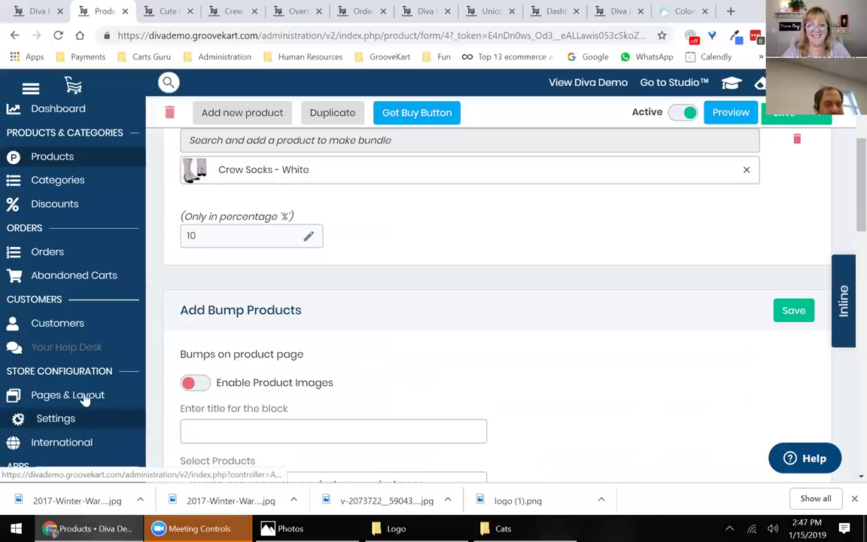
scroll(86, 414, "down", 15)
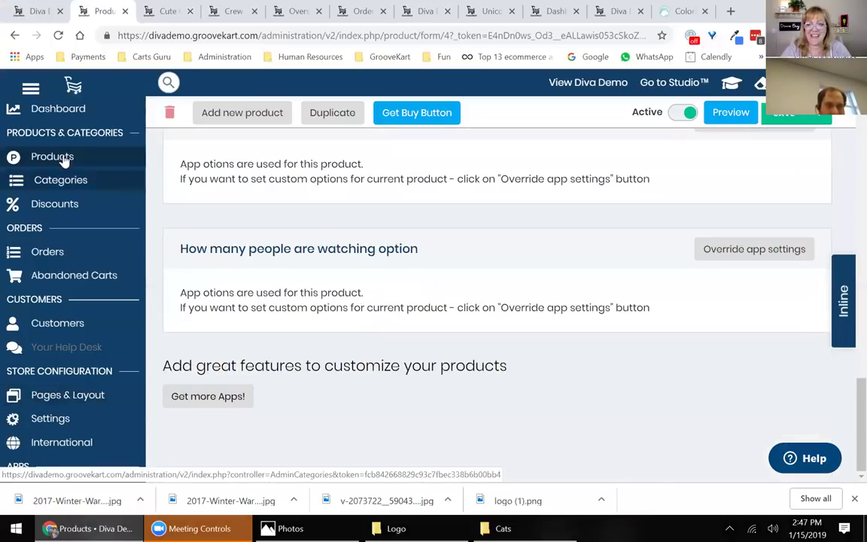
left_click(59, 110)
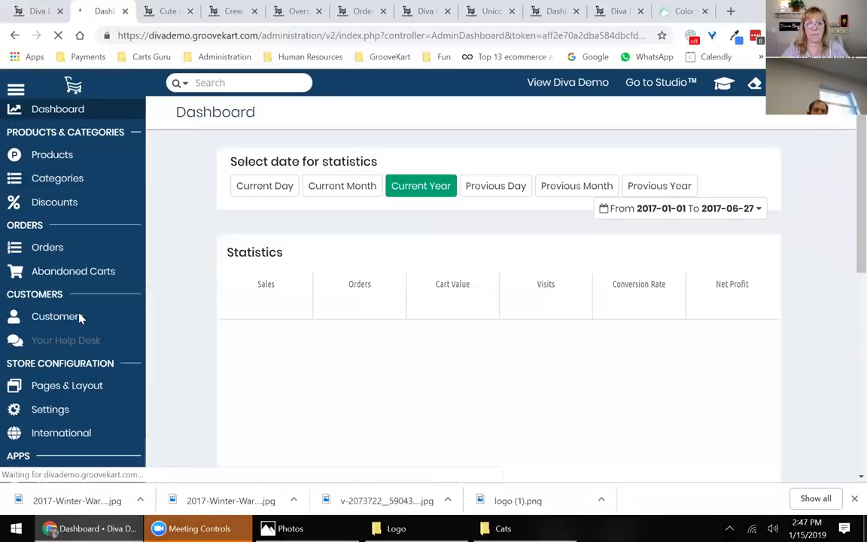
Step: Switch on the Spin Wheel app in the Diva Demo App Store
scroll(80, 320, "down", 1)
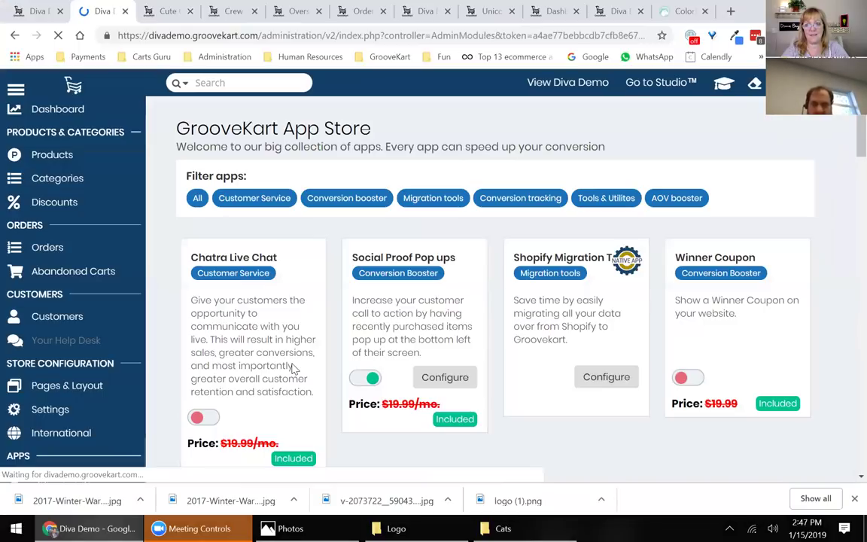
scroll(294, 368, "down", 4)
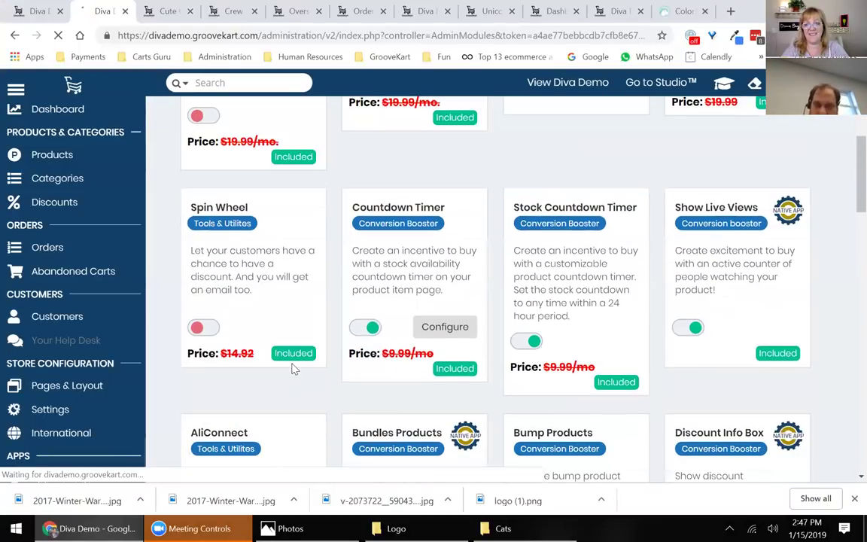
left_click(213, 332)
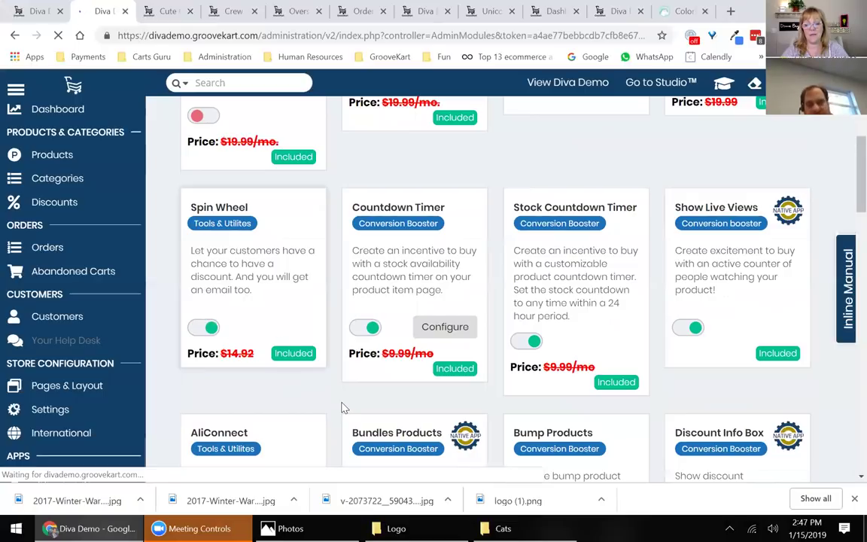
Step: Switch on the Buy Button app and check its Configure window
scroll(676, 354, "down", 3)
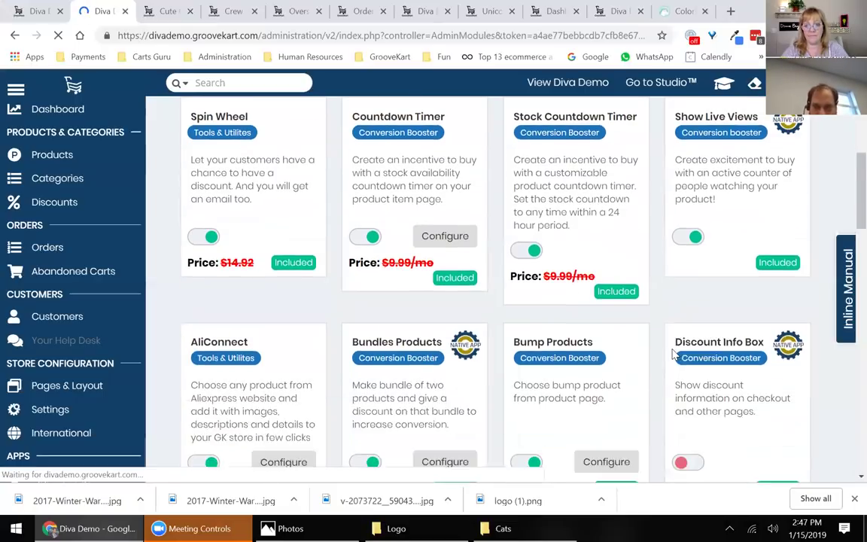
scroll(676, 354, "down", 1)
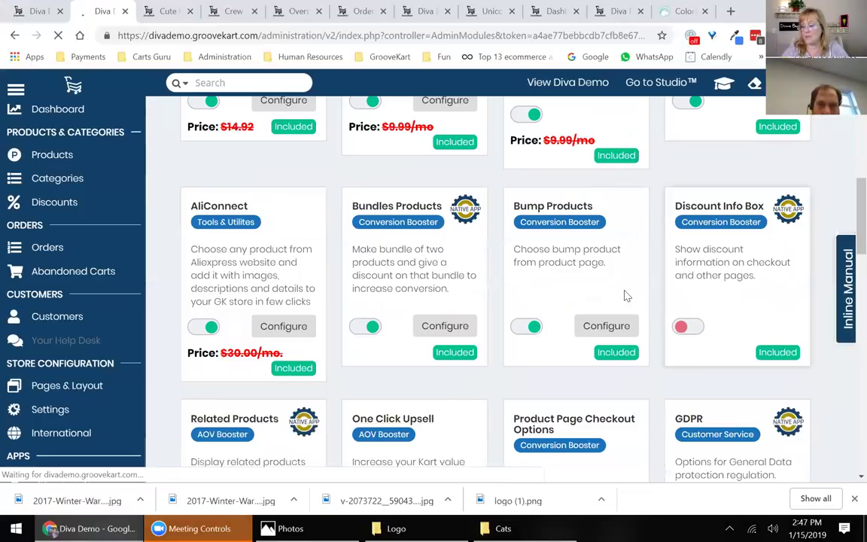
scroll(580, 390, "down", 5)
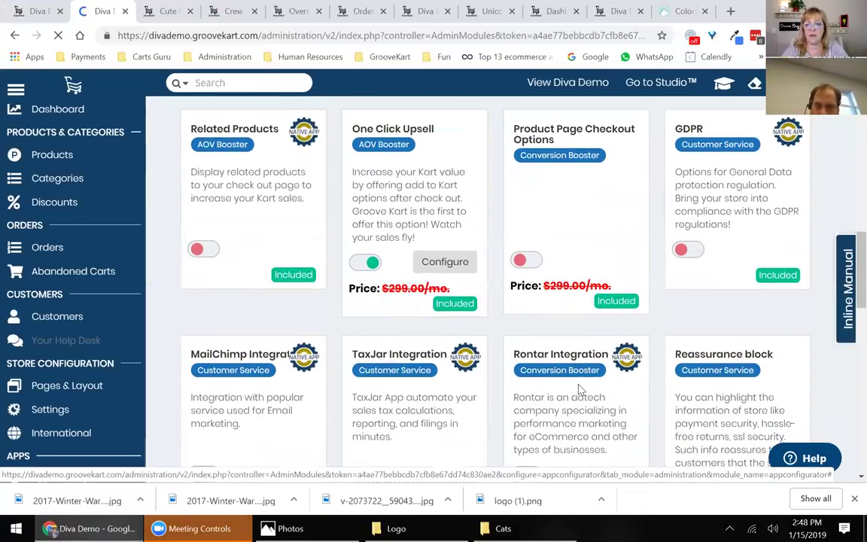
scroll(580, 389, "down", 2)
scroll(581, 390, "down", 6)
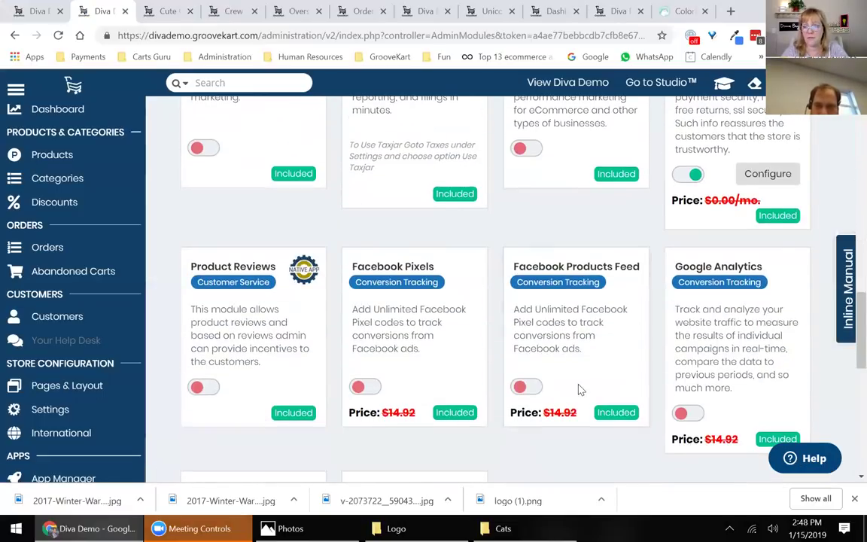
left_click(363, 378)
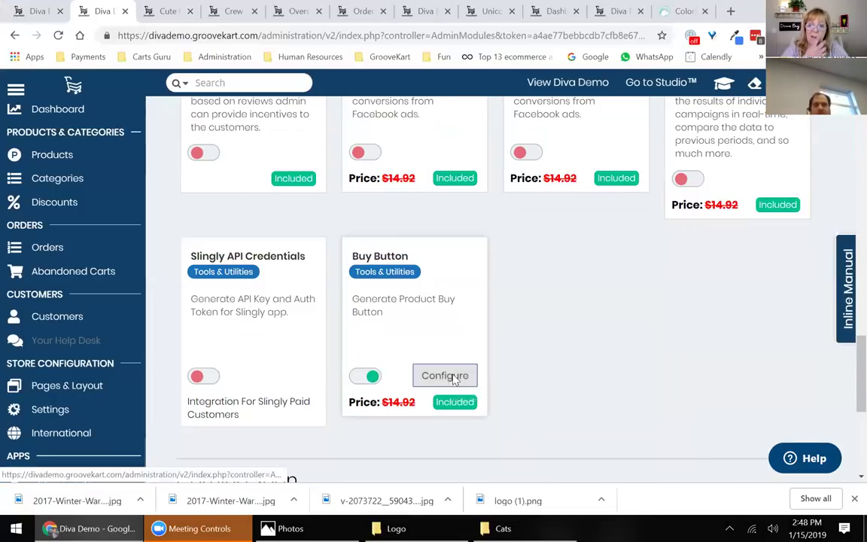
left_click(445, 375)
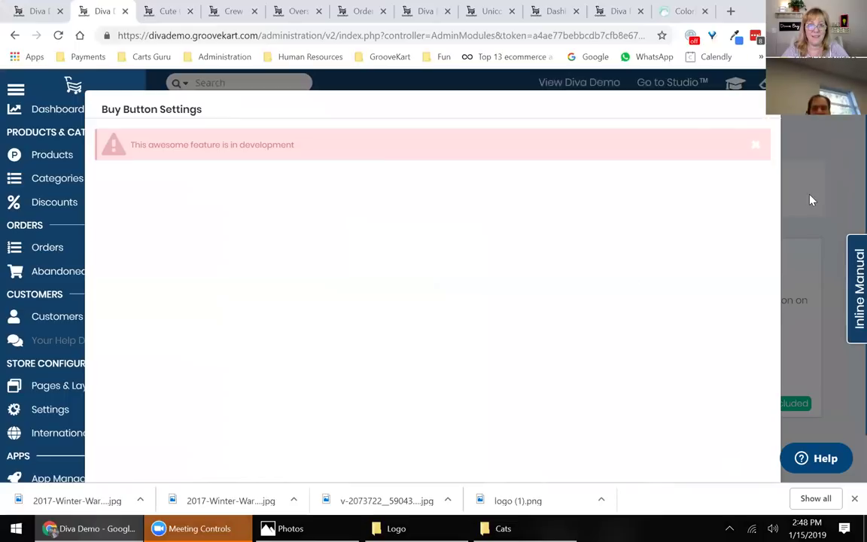
left_click(807, 135)
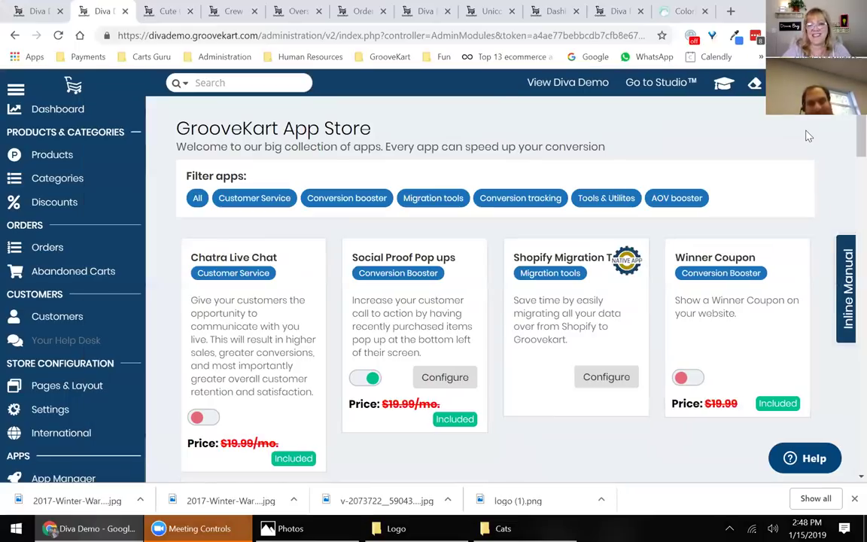
scroll(515, 255, "down", 15)
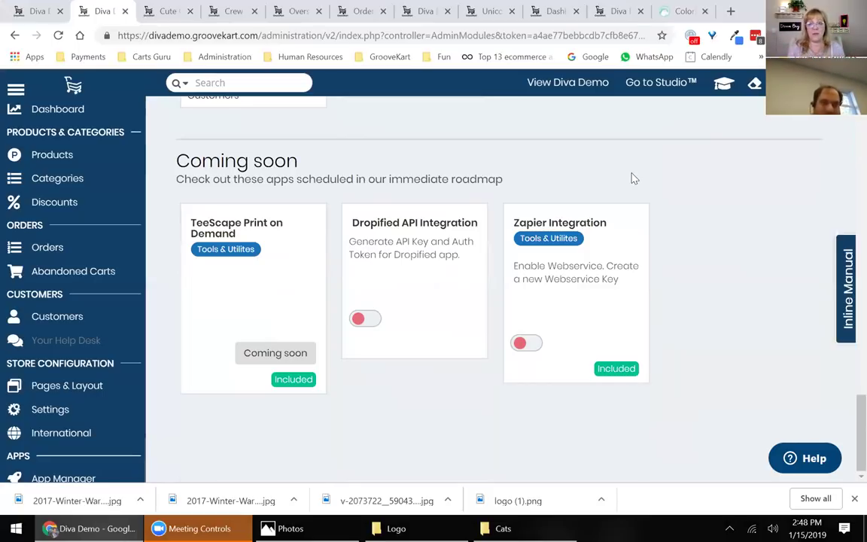
key("ctrl+shift+Tab")
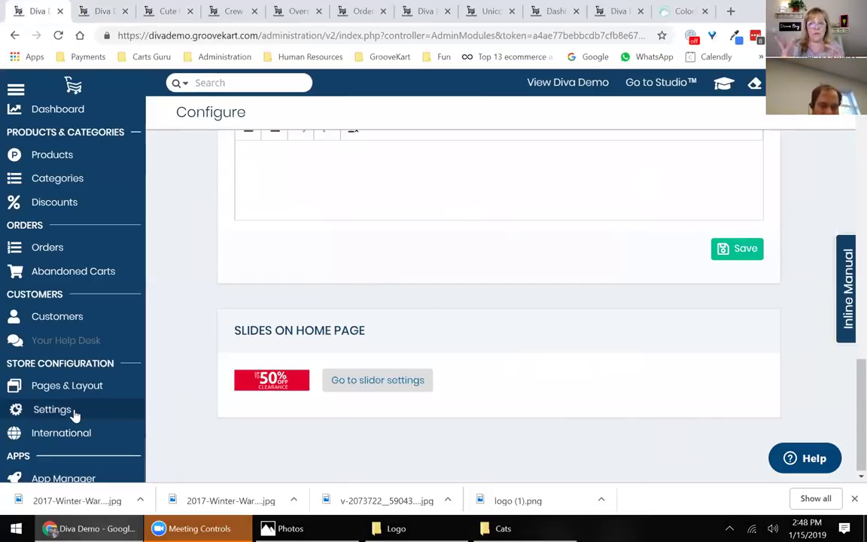
Step: Cycle through the Overstocks, Diva Demo and Cute Cat tabs, ending on the Overstocks checkout
scroll(74, 414, "down", 1)
left_click(75, 395)
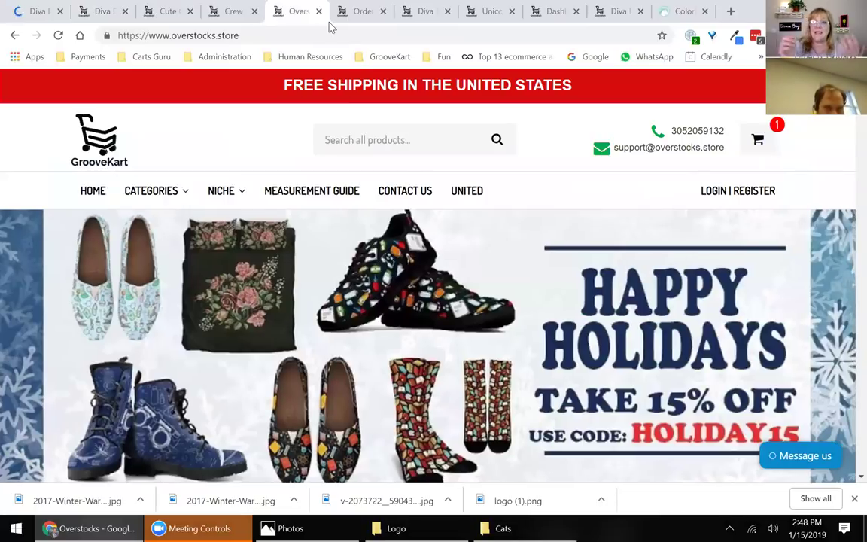
left_click(348, 12)
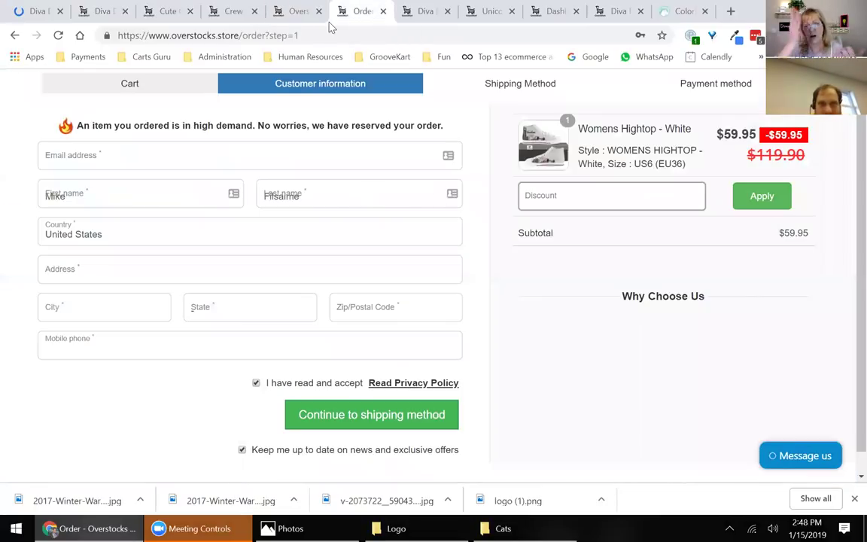
left_click(606, 15)
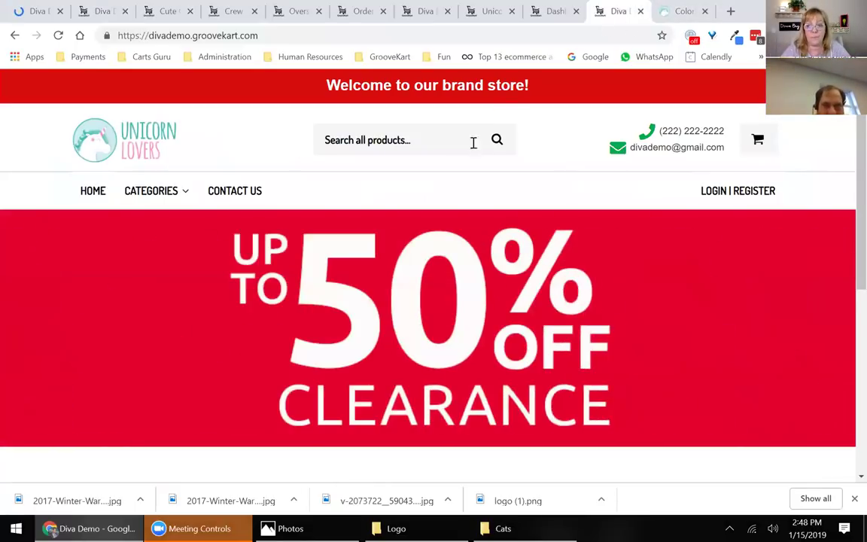
left_click(163, 5)
left_click(173, 33)
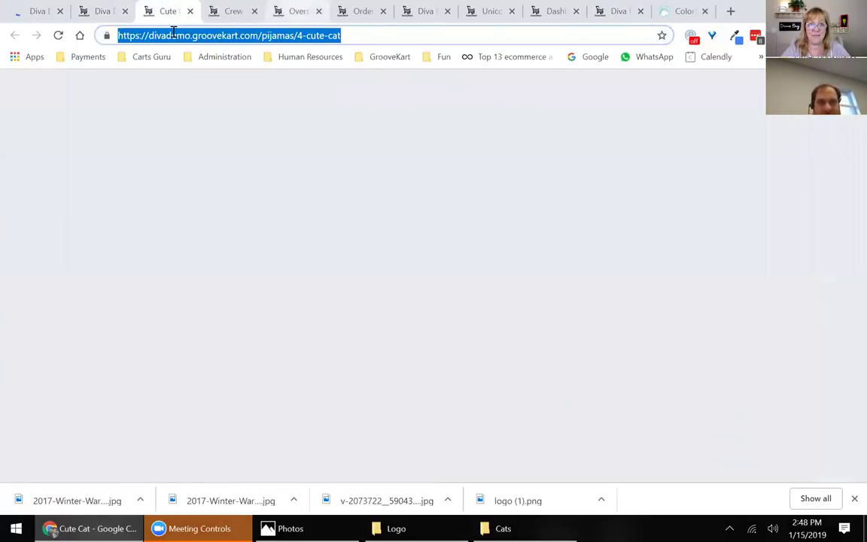
key("ctrl+Tab")
key("ctrl+Tab")
key("ctrl+Tab")
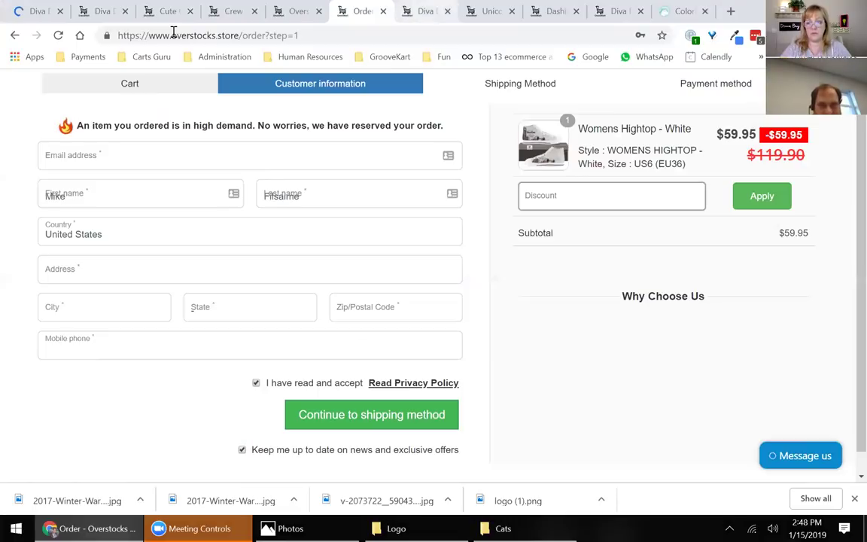
key("ctrl+Tab")
Step: Load overstocks.store/administration and log into the admin with the saved credentials
left_click(302, 31)
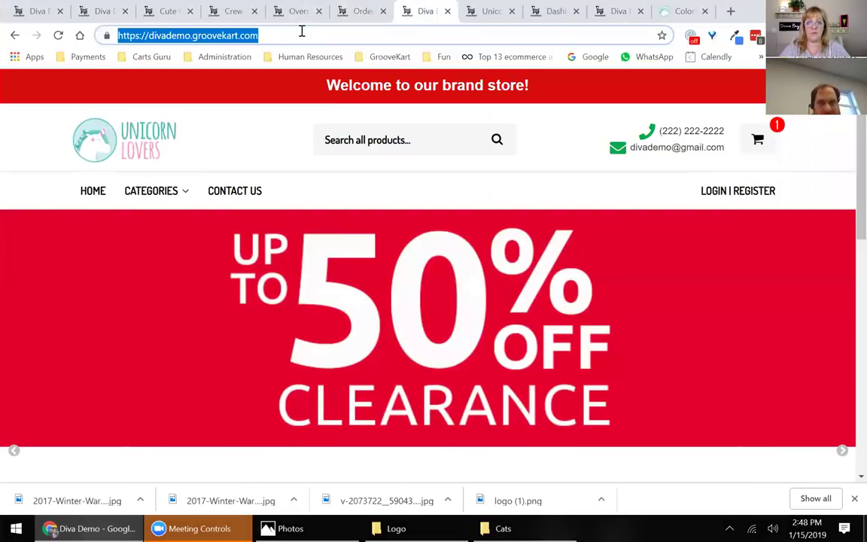
type("overstocks.store/administratio")
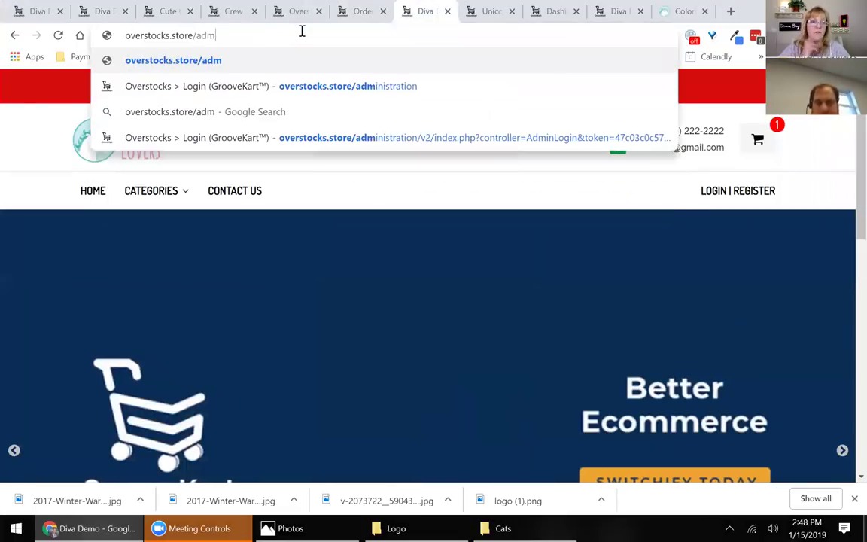
type("n")
key("Return")
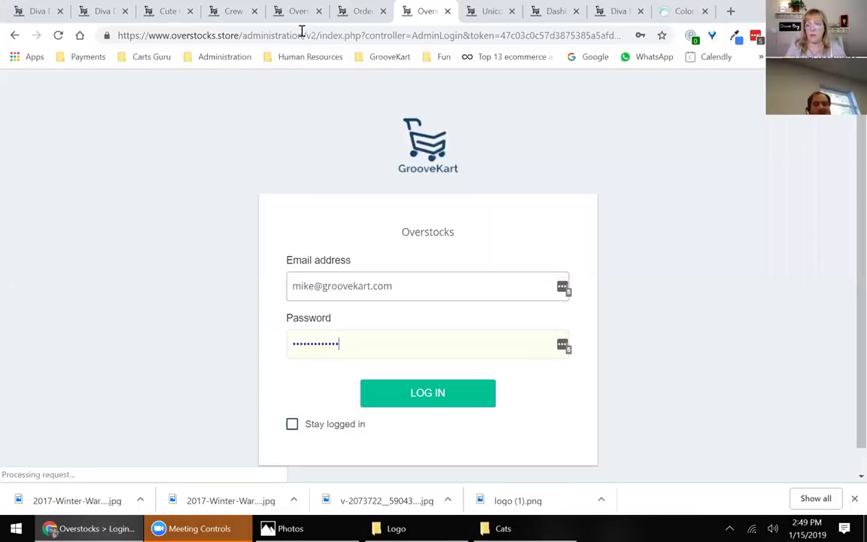
left_click(350, 352)
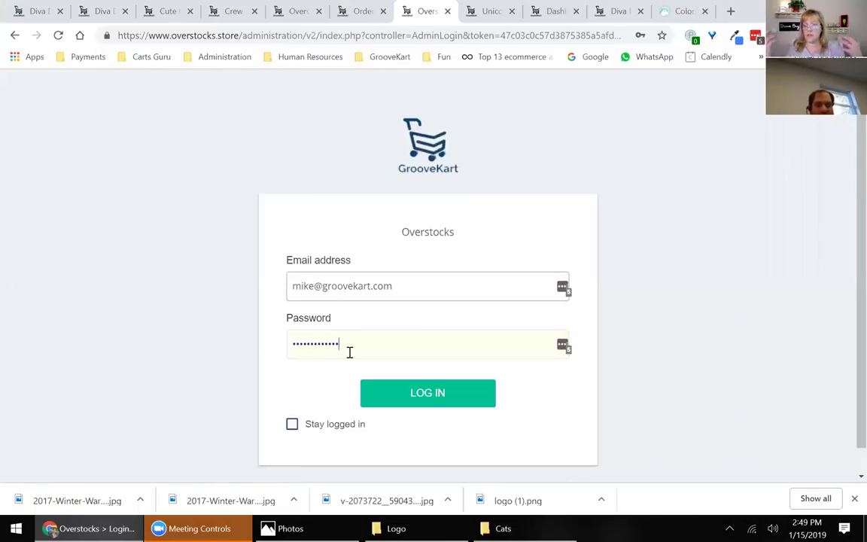
left_click(420, 397)
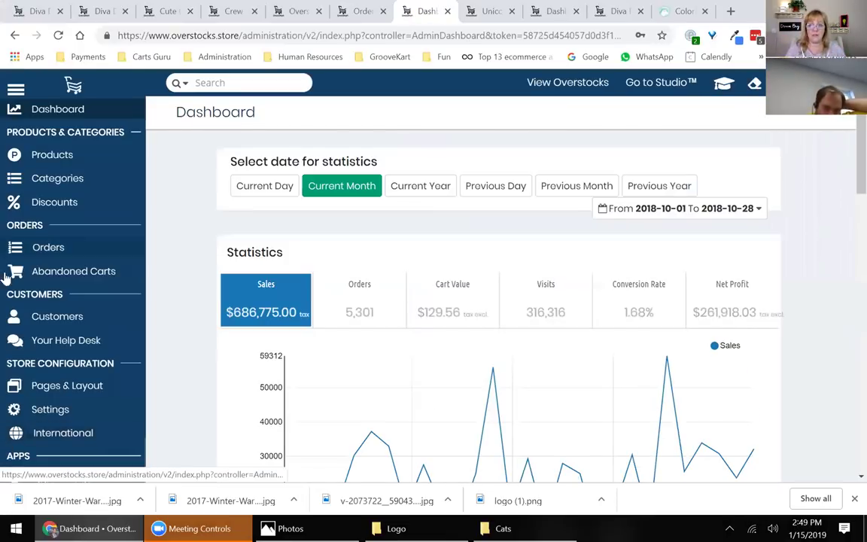
Step: Enable Buy Button in the Overstocks App Store and open its in-development settings window
scroll(129, 278, "down", 1)
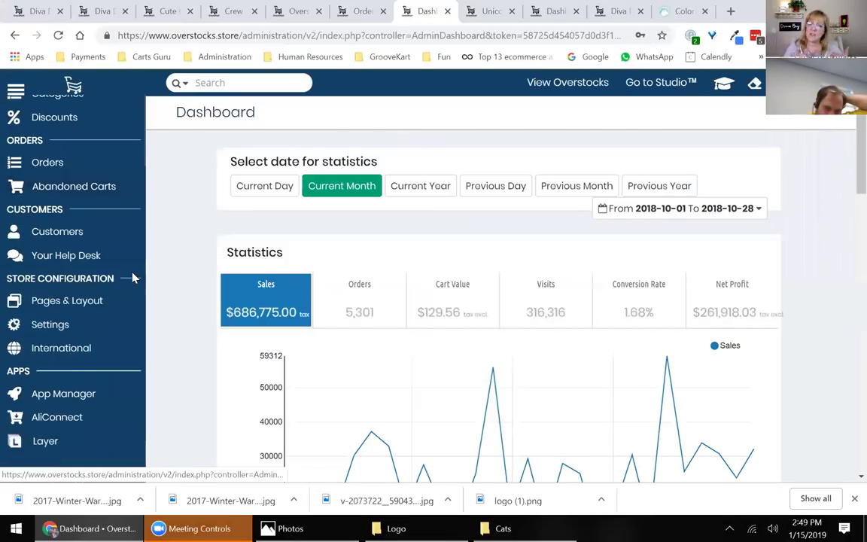
left_click(76, 402)
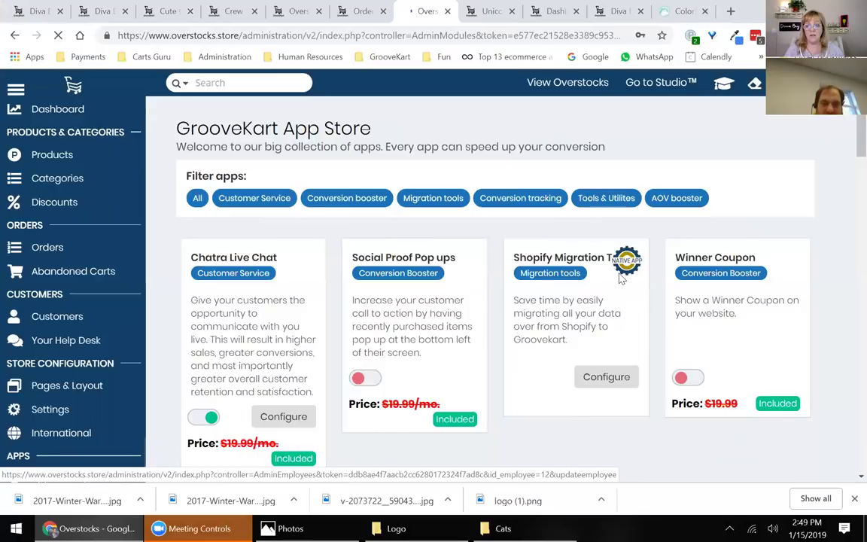
scroll(622, 279, "down", 6)
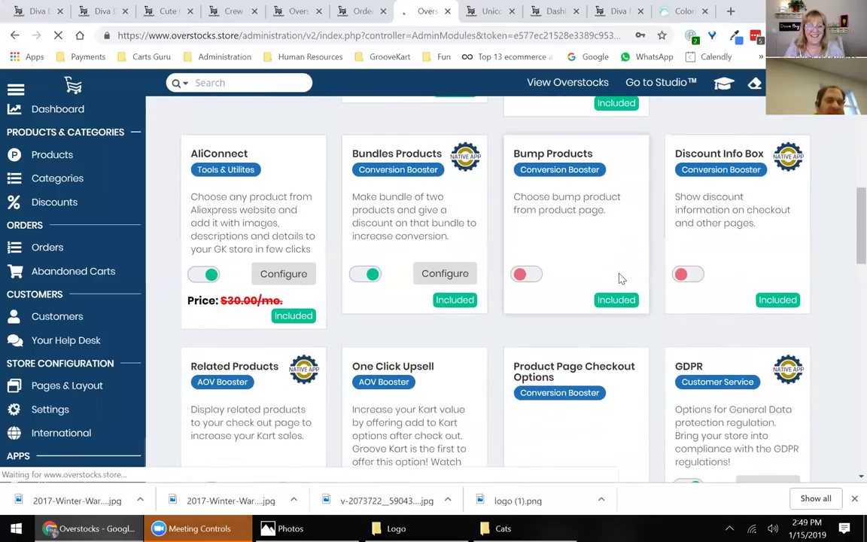
scroll(622, 278, "down", 1)
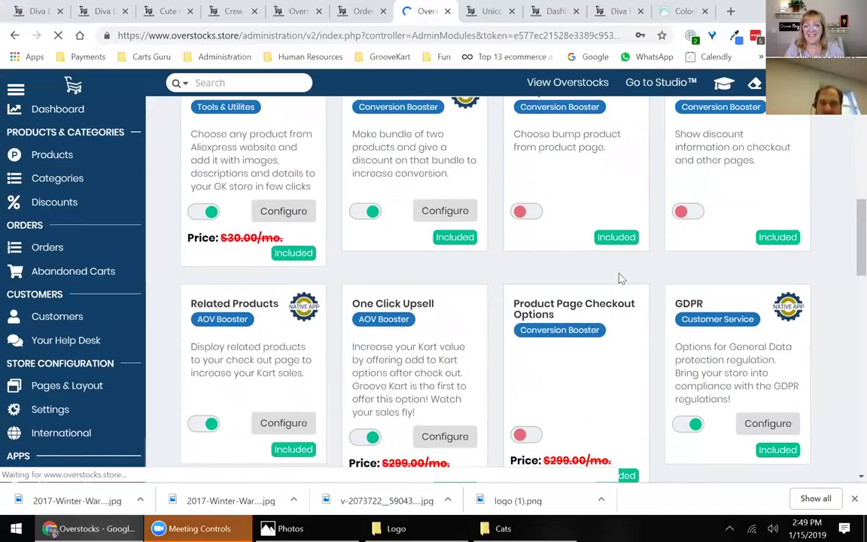
scroll(622, 279, "down", 2)
scroll(622, 278, "down", 2)
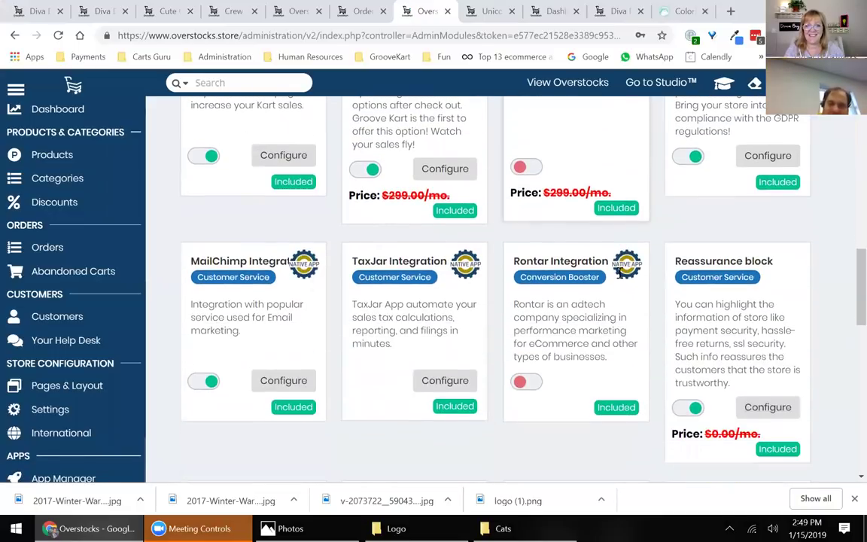
scroll(622, 279, "down", 6)
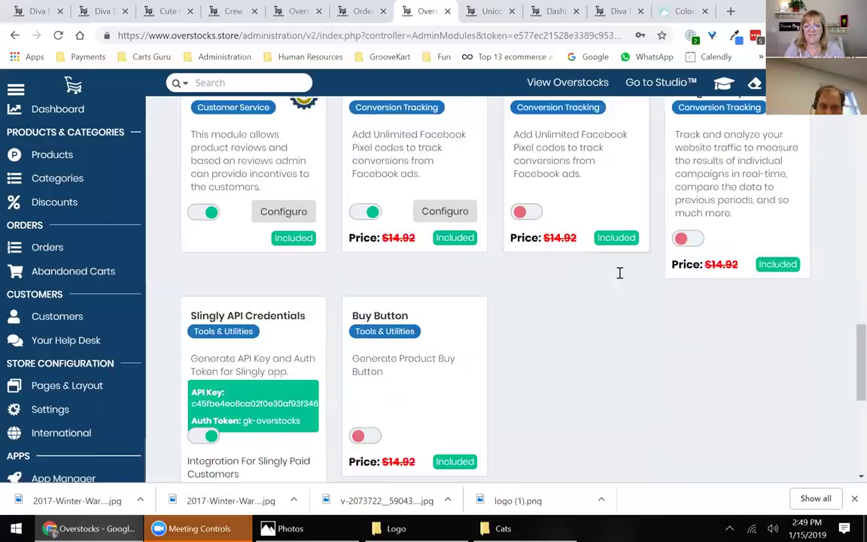
scroll(619, 273, "down", 1)
left_click(364, 354)
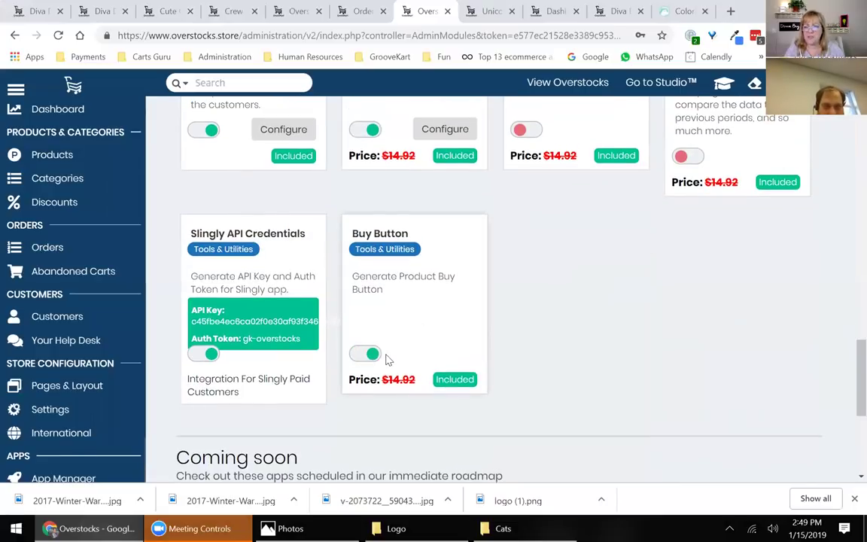
left_click(453, 353)
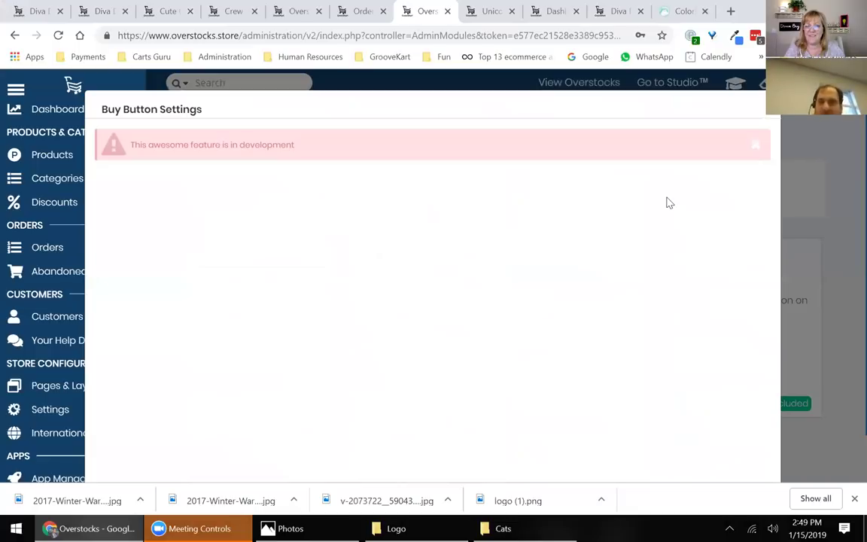
Step: Try a store address edited to 'vide', then go back from the unreachable page to the App Store
left_click(192, 36)
double_click(192, 36)
type("vide")
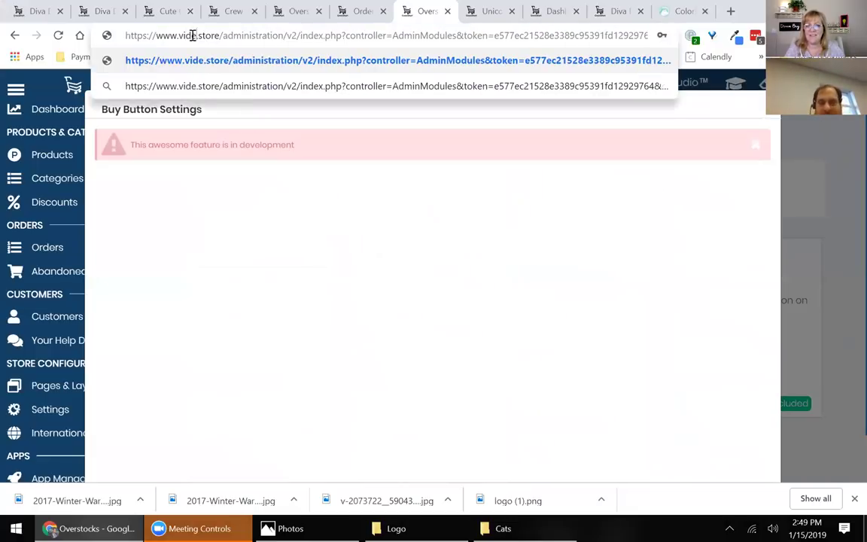
key("Return")
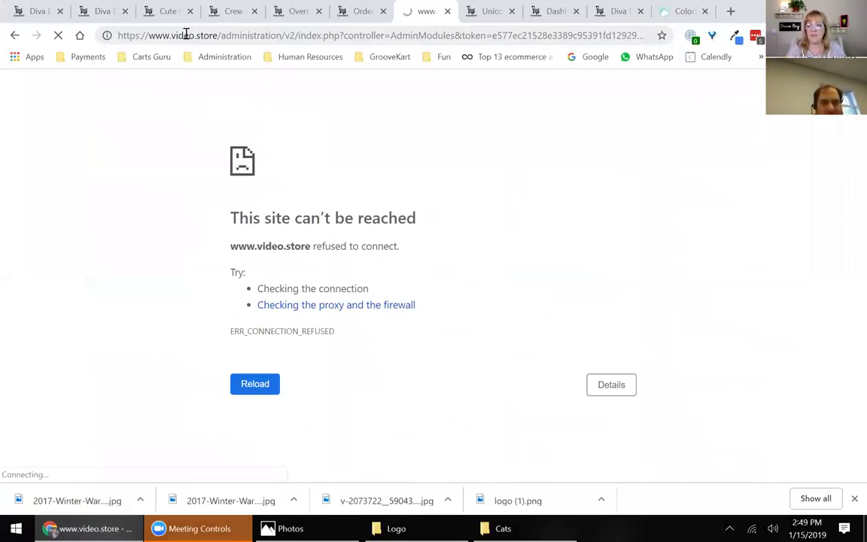
left_click(15, 35)
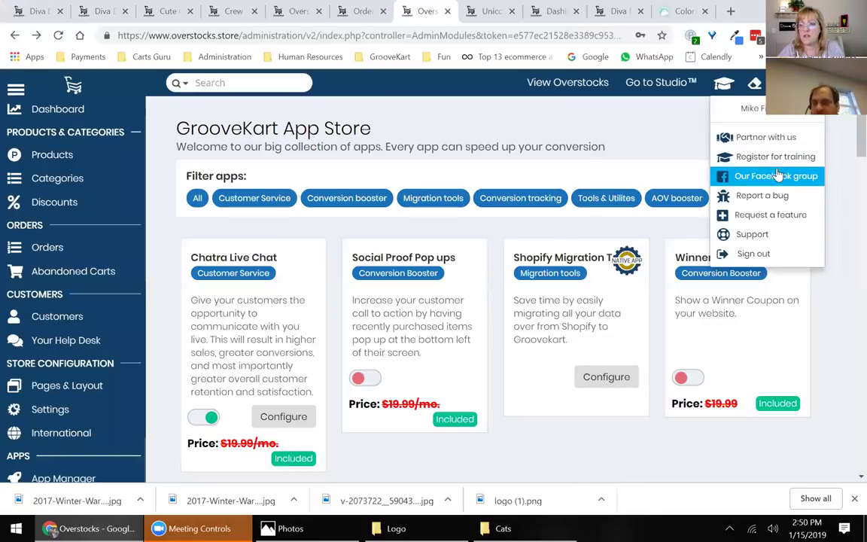
Step: Open the Canny feature-request board from the Overstocks admin
left_click(780, 216)
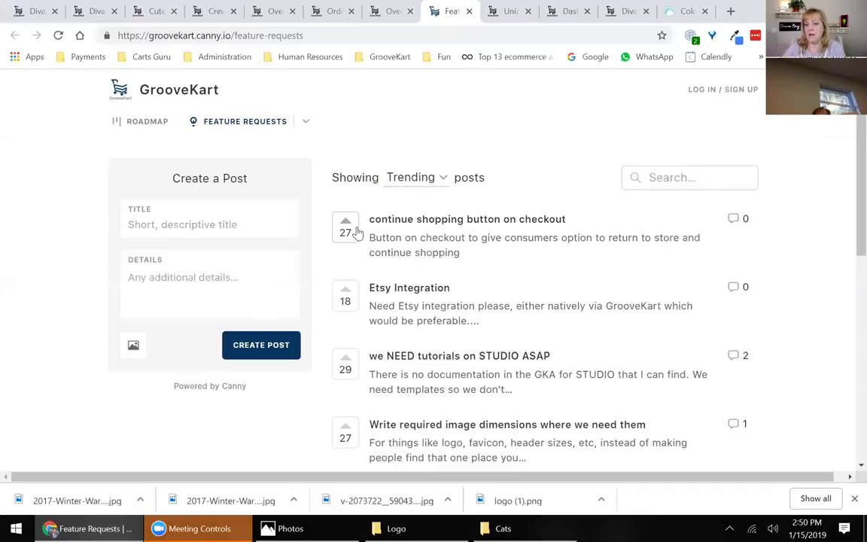
Step: Sort the Canny feature requests by Top and scroll through the posts
left_click(425, 181)
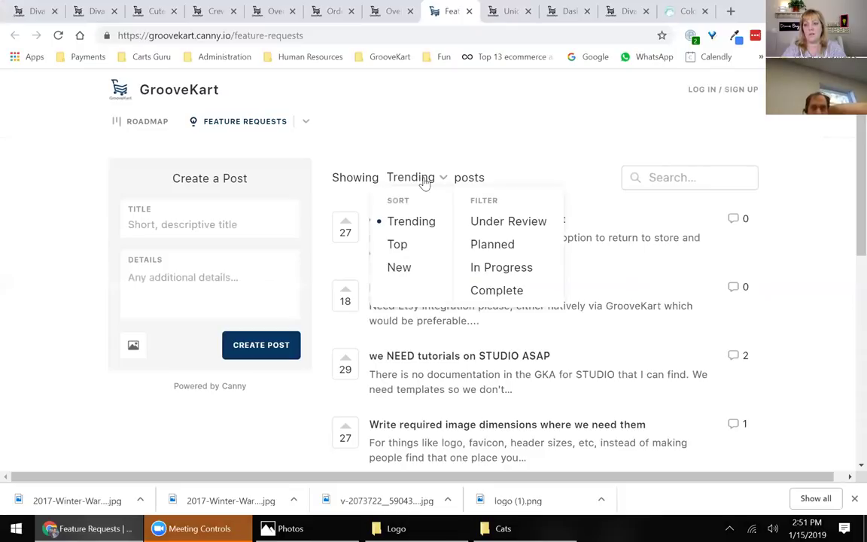
left_click(397, 246)
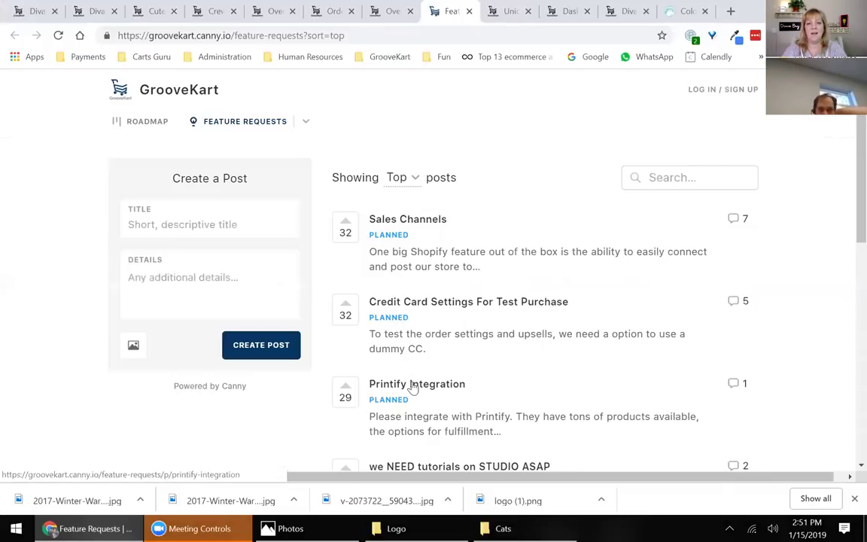
scroll(455, 411, "down", 1)
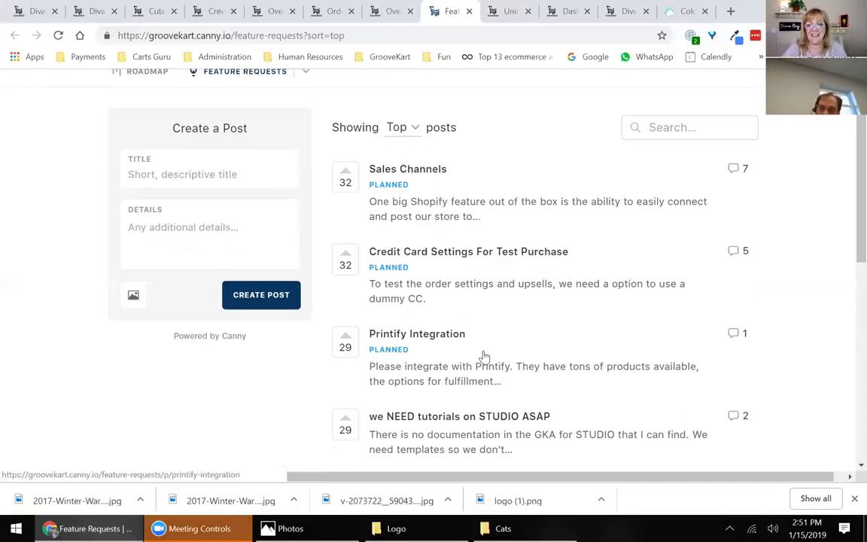
scroll(484, 355, "down", 2)
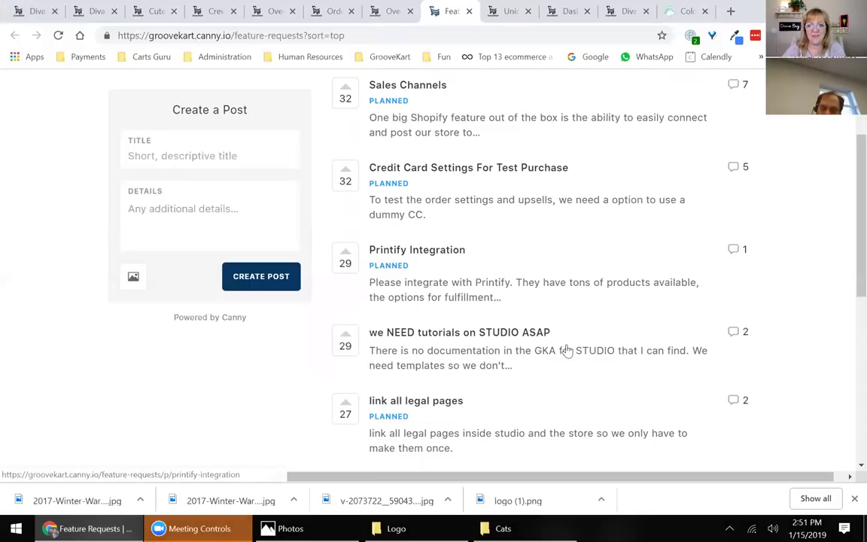
scroll(547, 342, "down", 1)
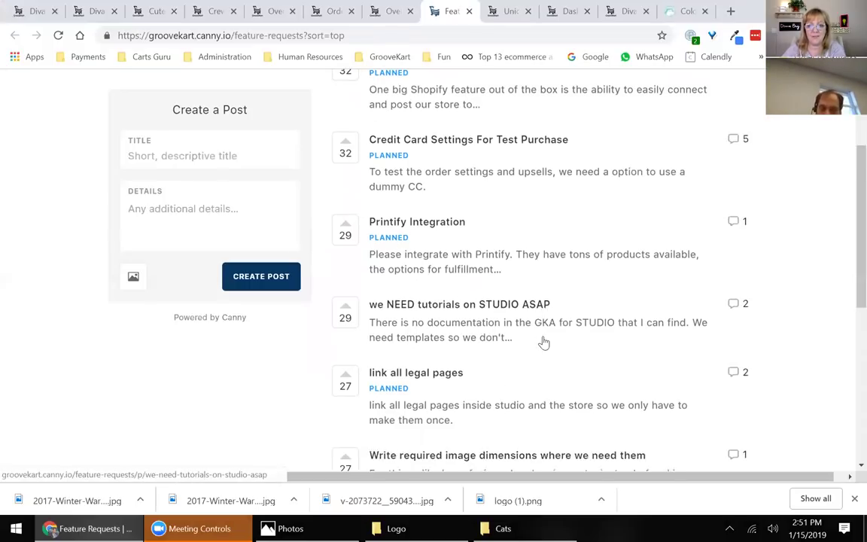
scroll(544, 342, "down", 2)
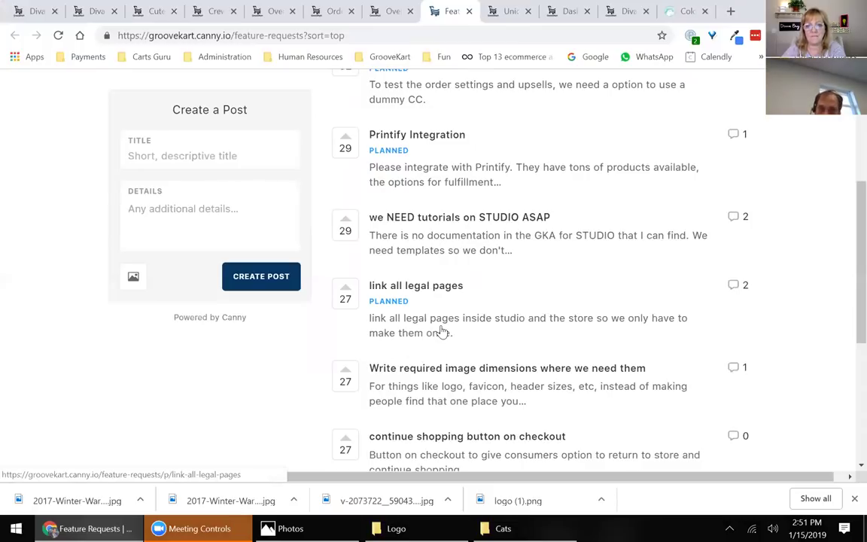
scroll(442, 332, "down", 4)
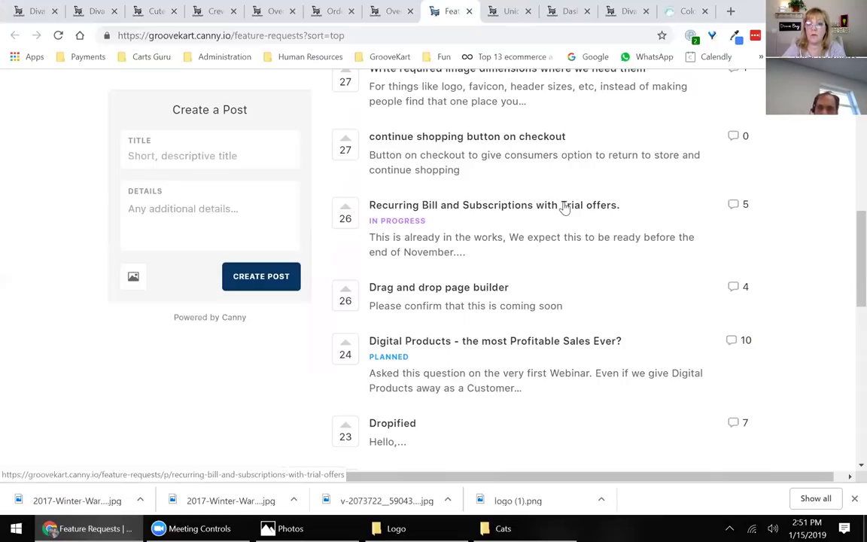
Step: Try upvoting the Digital Products request, dismiss the sign-up prompt, and return to the Cute Cat tab
left_click(355, 357)
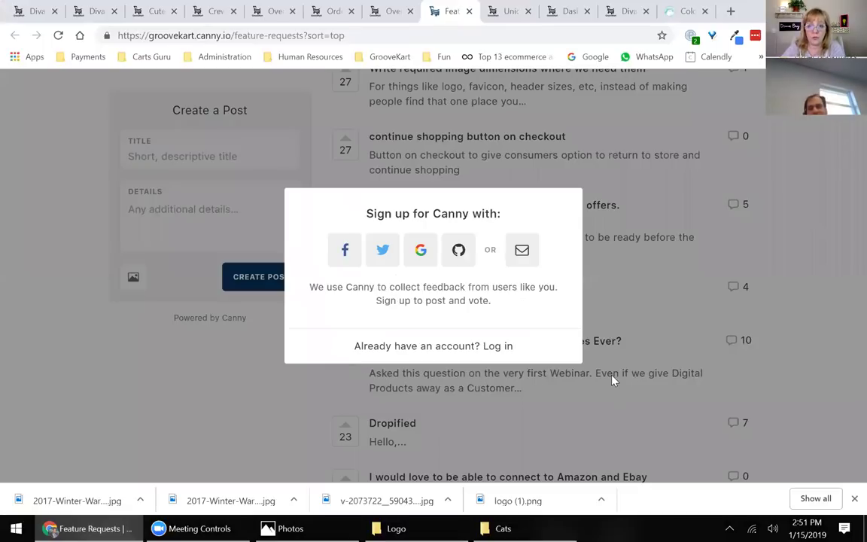
left_click(612, 381)
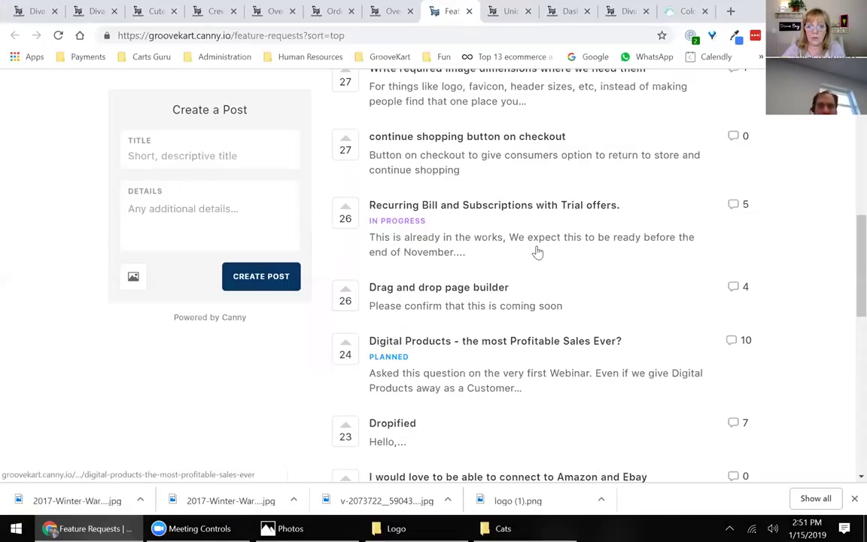
left_click(143, 11)
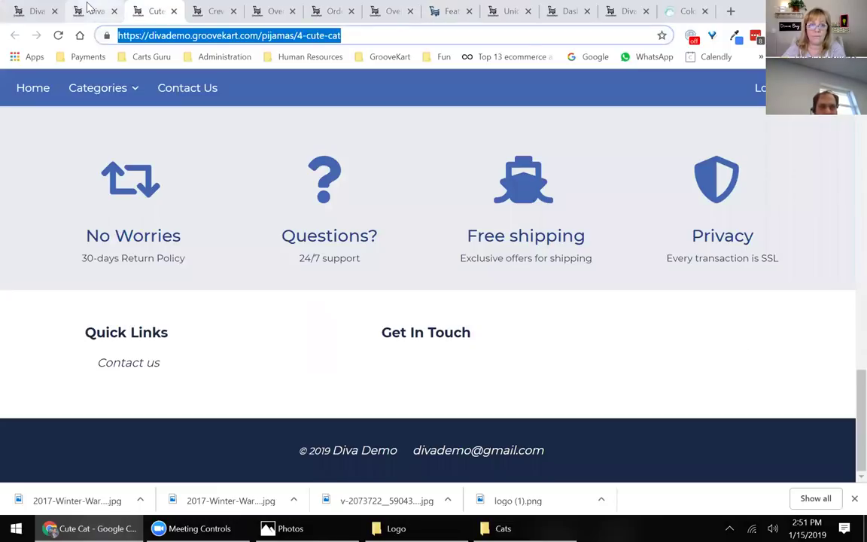
Step: Open the Crew Socks - White product from the Diva Demo admin product list
left_click(90, 9)
left_click(64, 154)
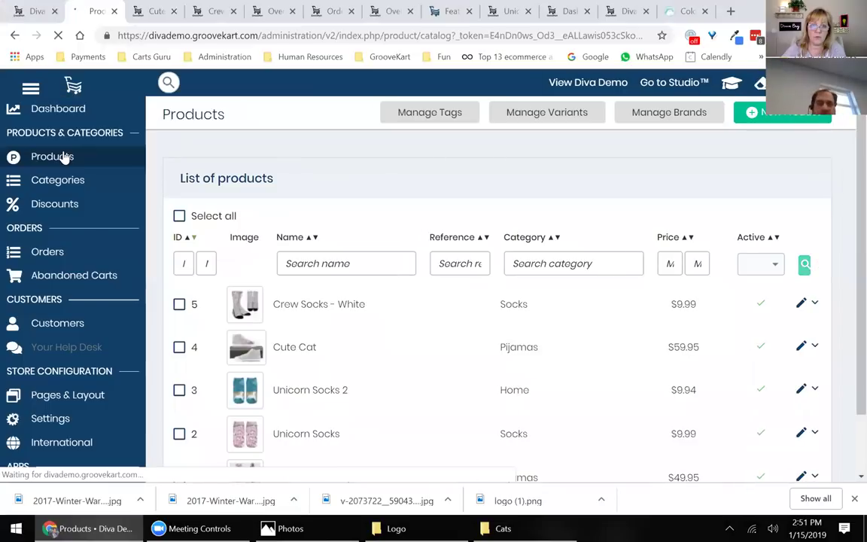
left_click(335, 305)
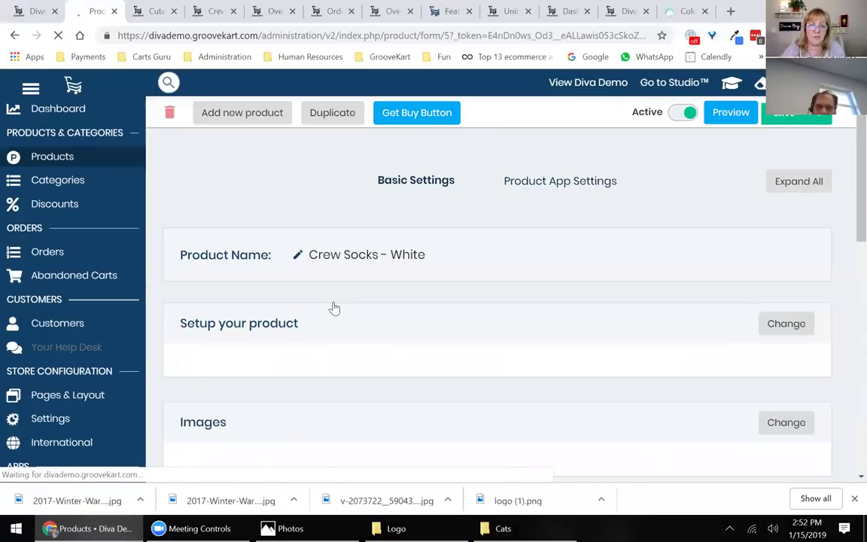
Step: Review the product's setup details, leaving the name unchanged, then go back to the product list
left_click(787, 324)
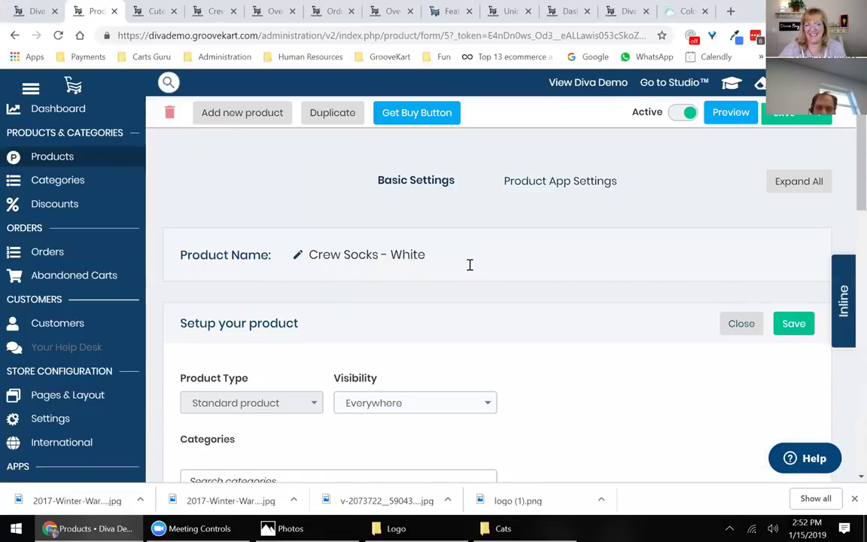
left_click(300, 254)
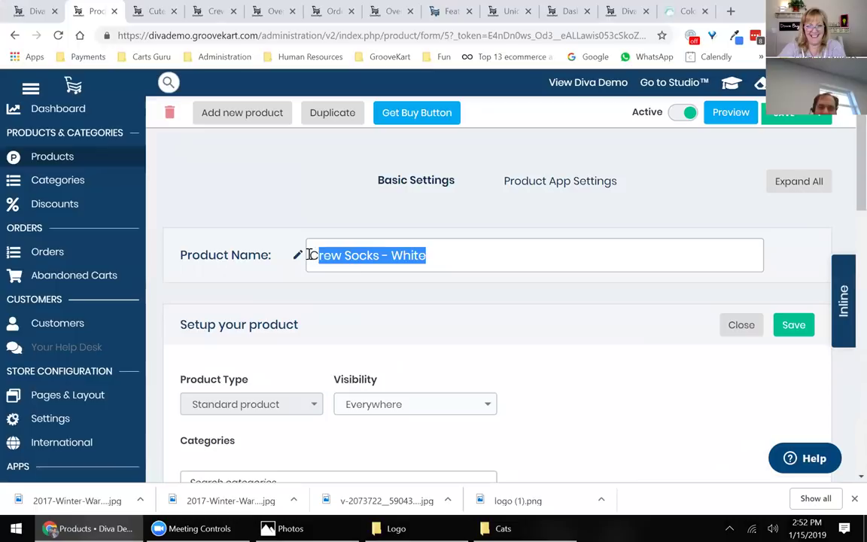
left_click(287, 408)
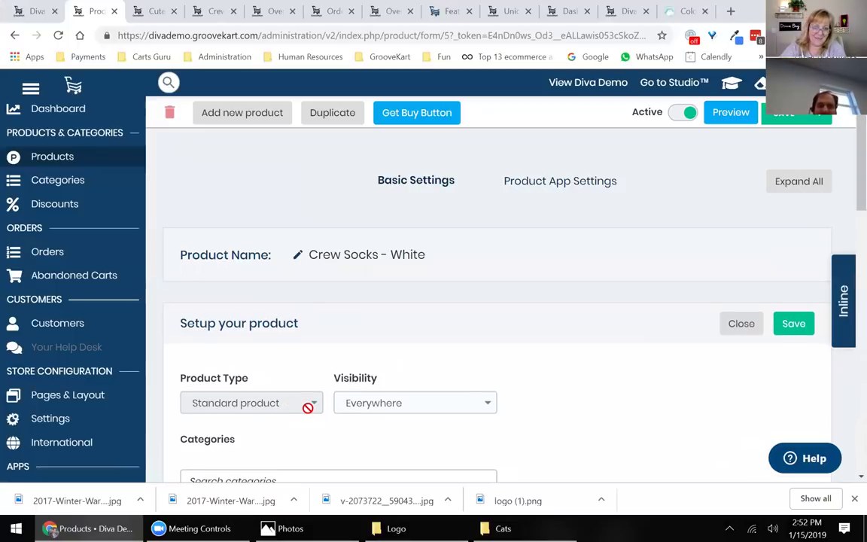
scroll(285, 333, "down", 1)
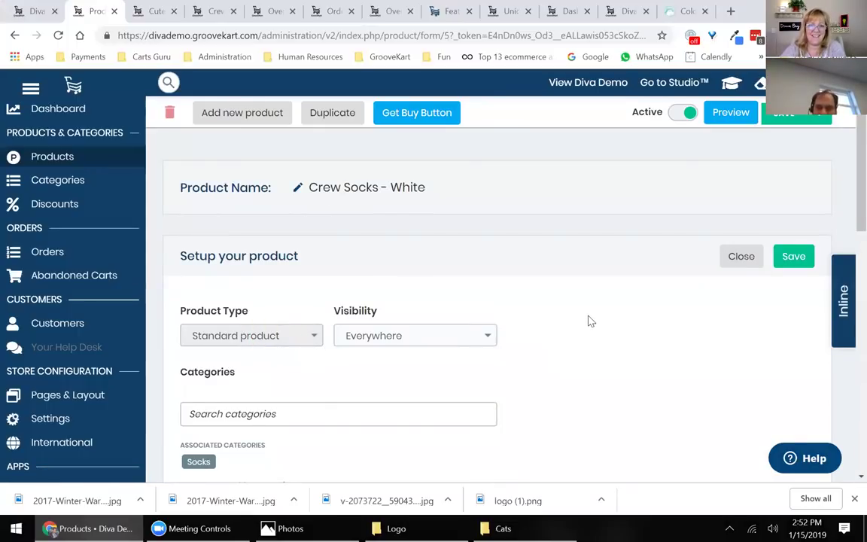
scroll(589, 321, "up", 1)
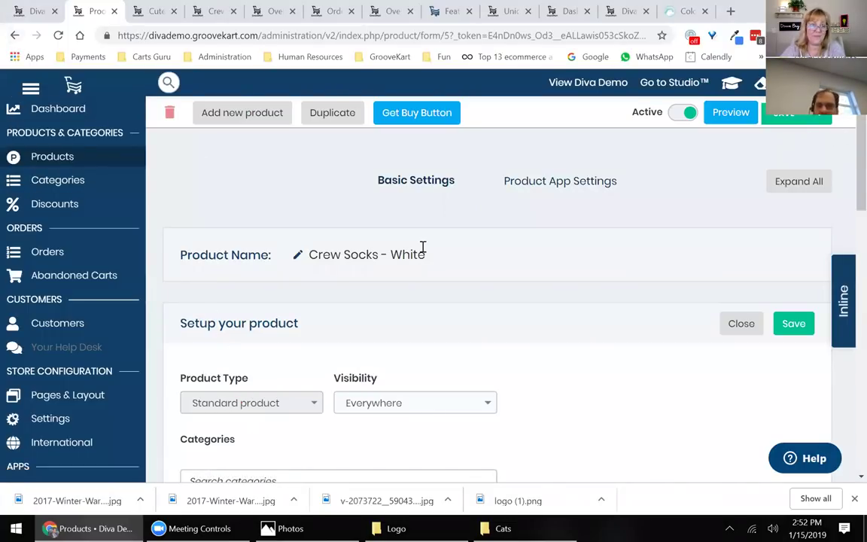
left_click(73, 157)
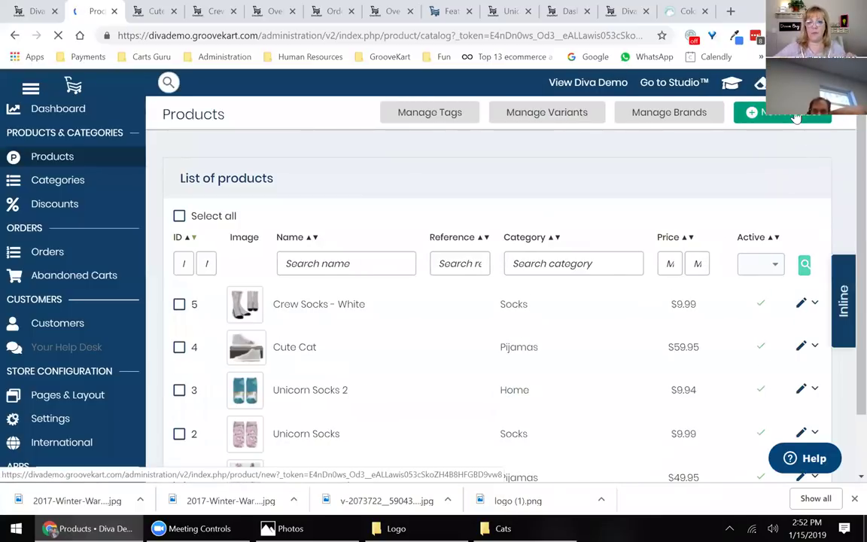
Step: Create new product 6 and browse its Product App Settings bundle, checkout bump, upsell and countdown panels
left_click(796, 119)
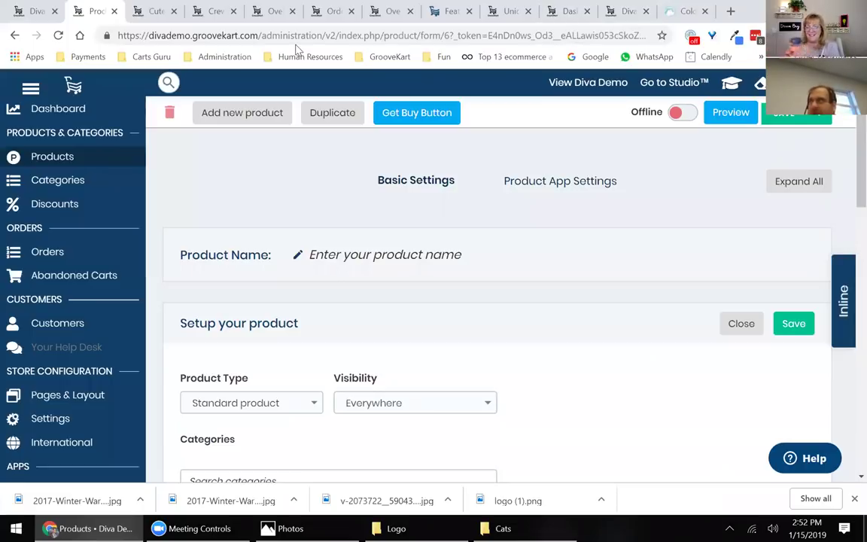
left_click(574, 181)
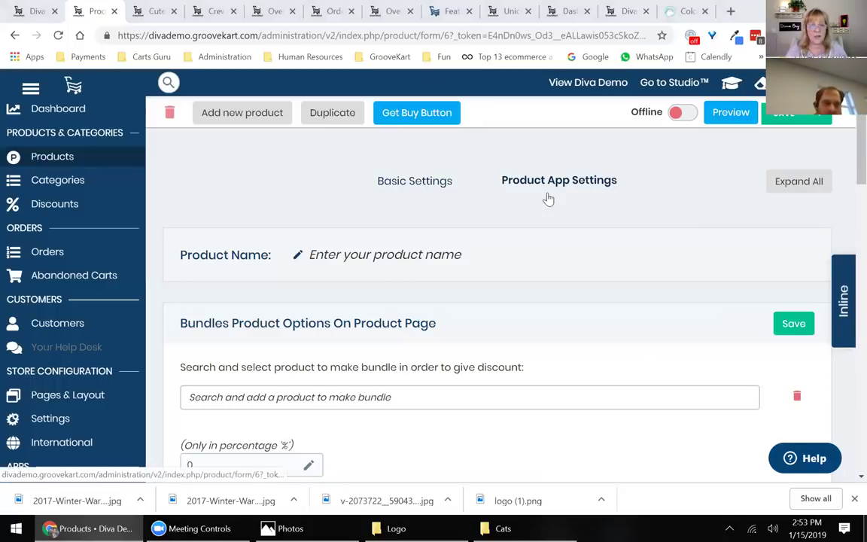
scroll(546, 197, "down", 3)
scroll(549, 199, "down", 3)
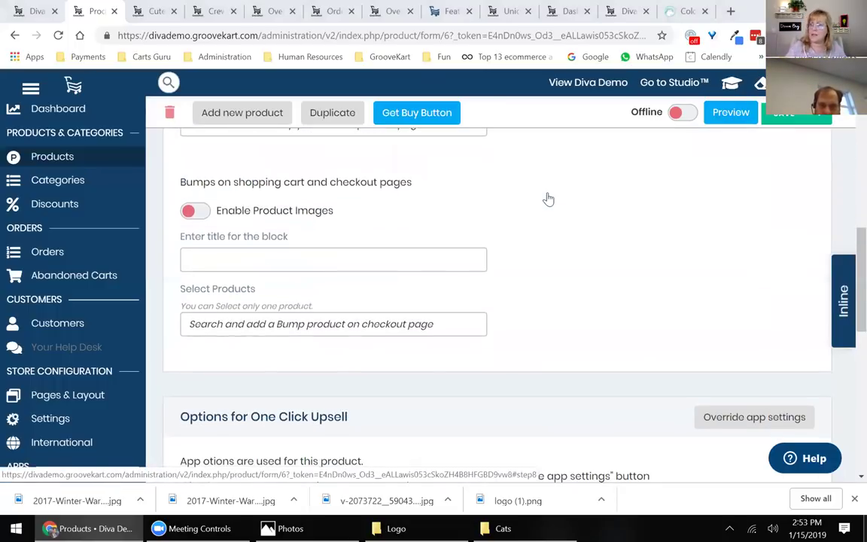
scroll(548, 199, "down", 3)
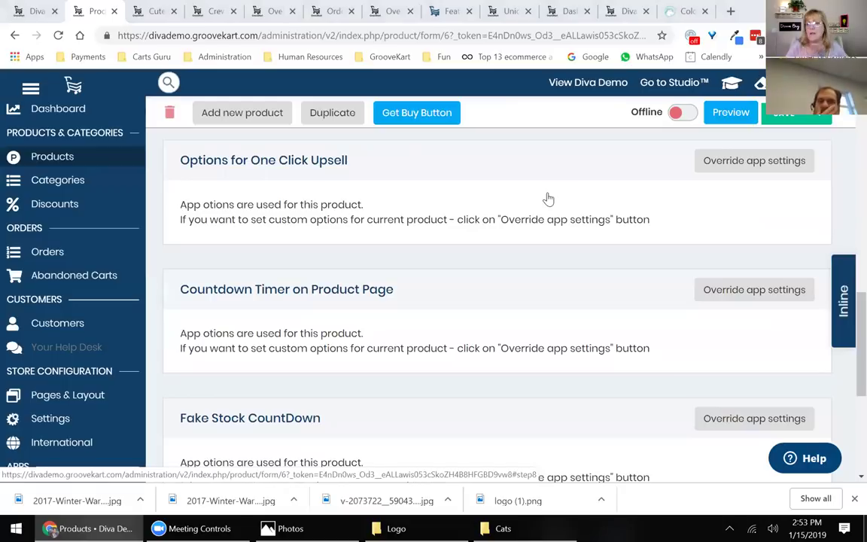
scroll(548, 198, "down", 3)
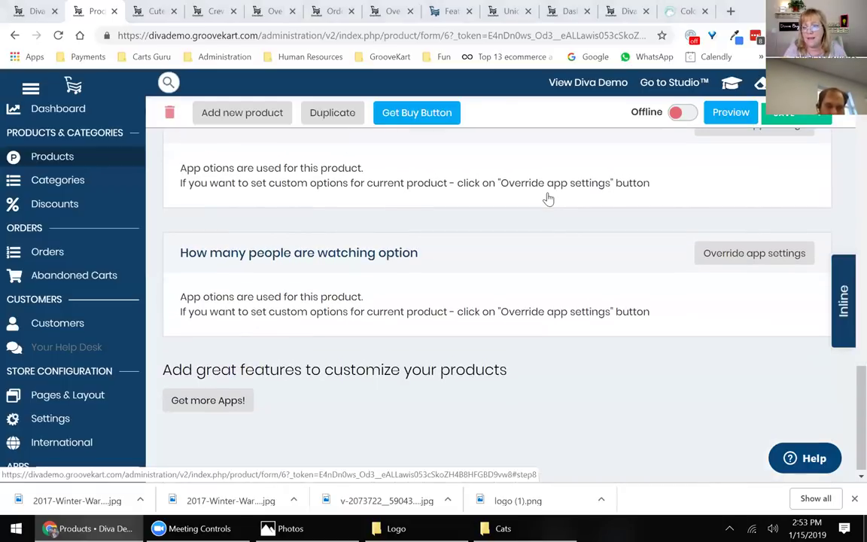
scroll(548, 199, "up", 15)
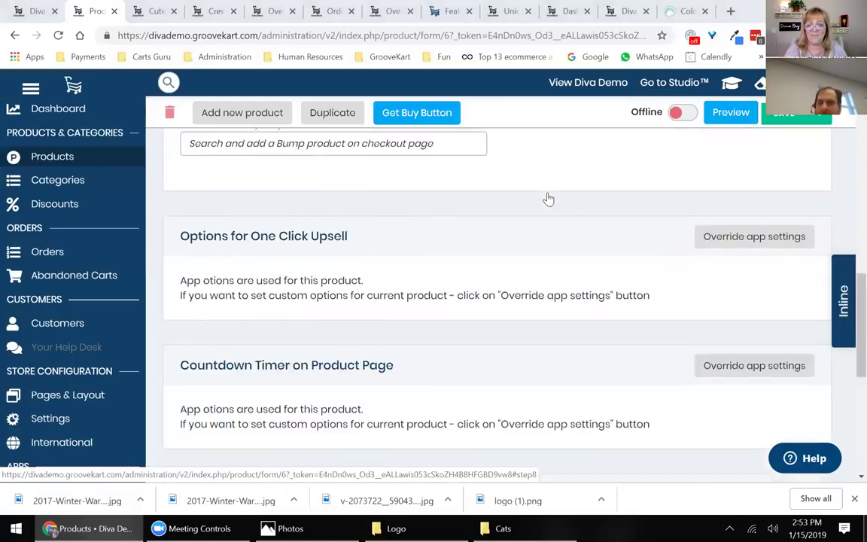